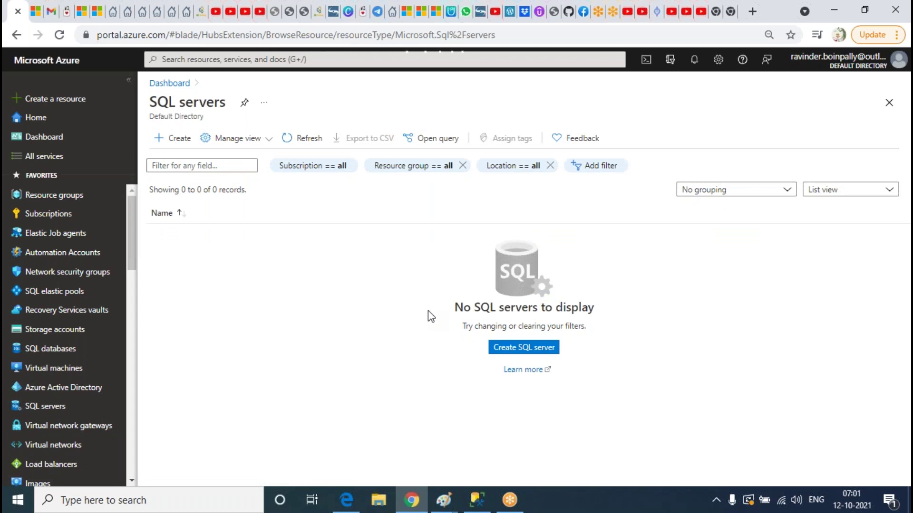
Name the new server ravi0808 and set its location to (Asia Pacific) West India
scroll(675, 252, "down", 4)
left_click(387, 181)
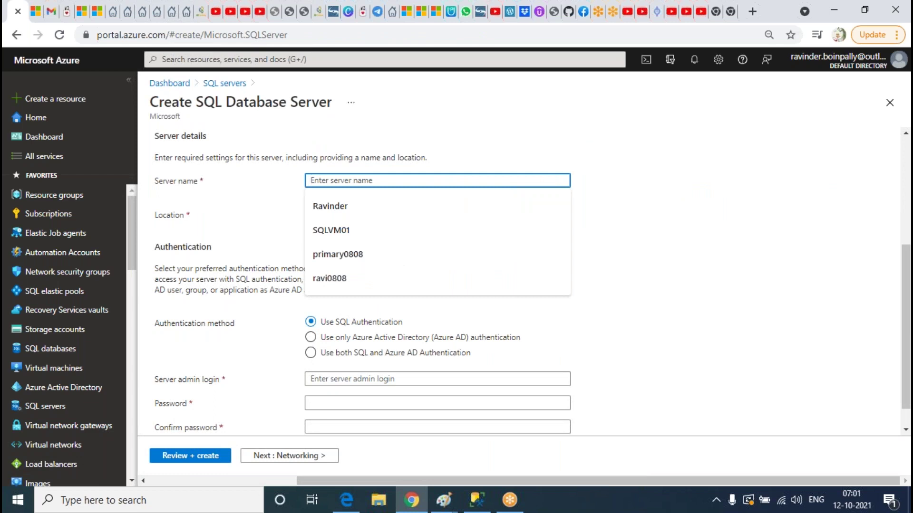
type("rav")
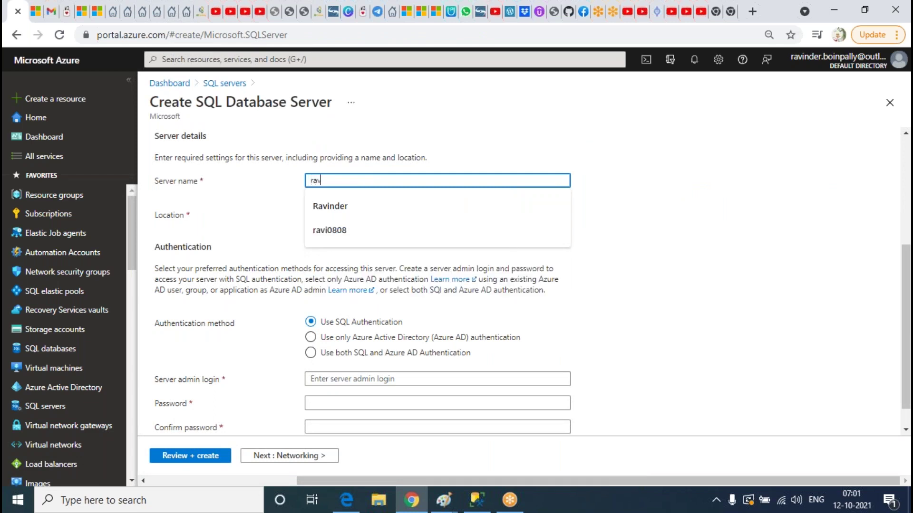
type("i080")
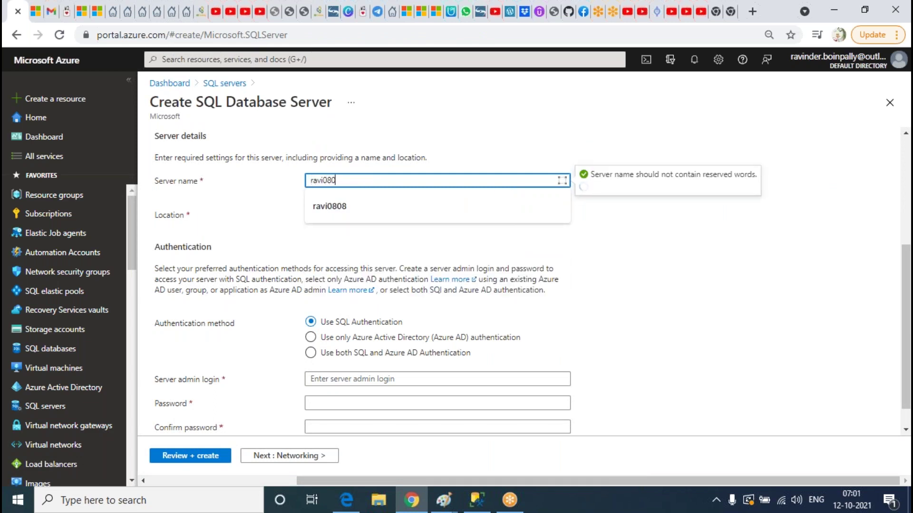
type("8")
left_click(437, 215)
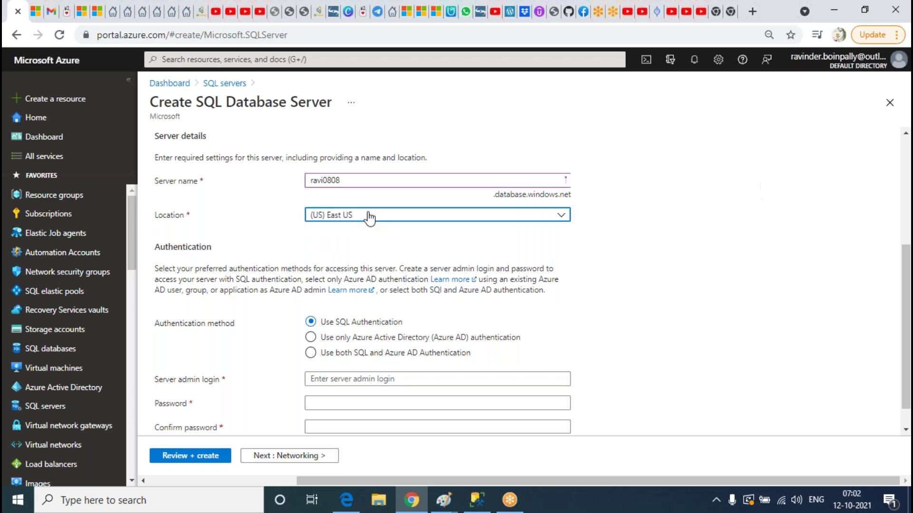
scroll(467, 303, "down", 5)
scroll(467, 303, "down", 5)
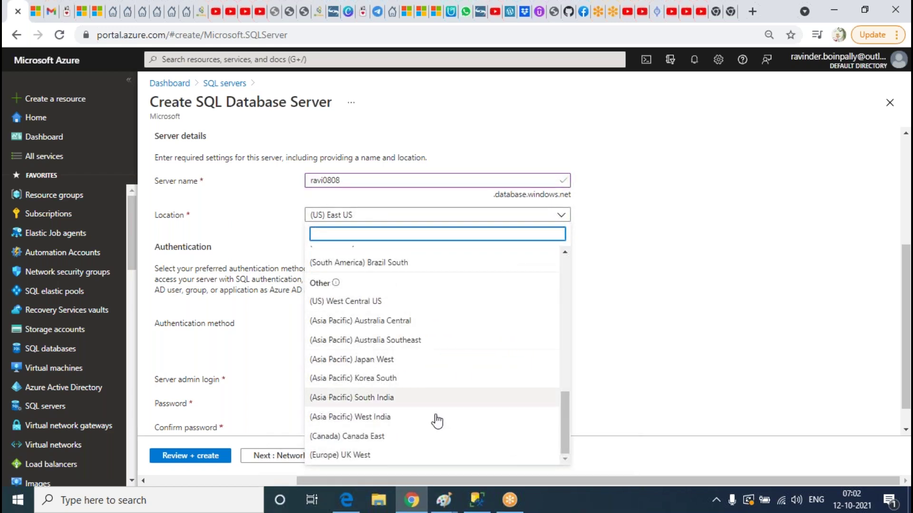
left_click(362, 422)
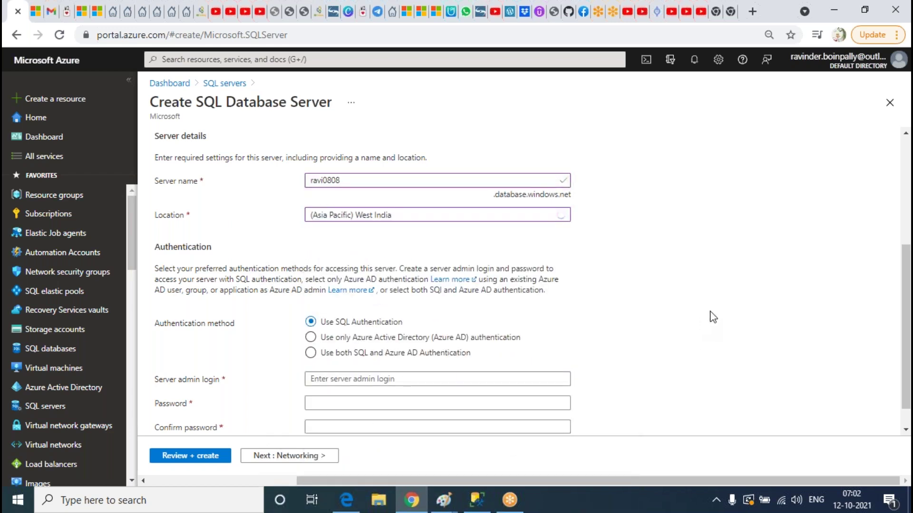
scroll(634, 375, "down", 1)
Enter the server admin login, then the password in both password fields
left_click(348, 351)
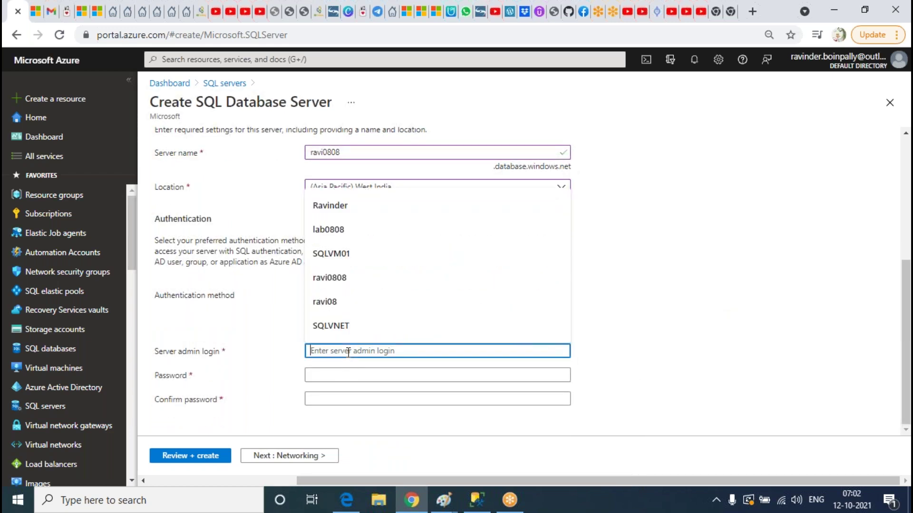
type("Ravinder")
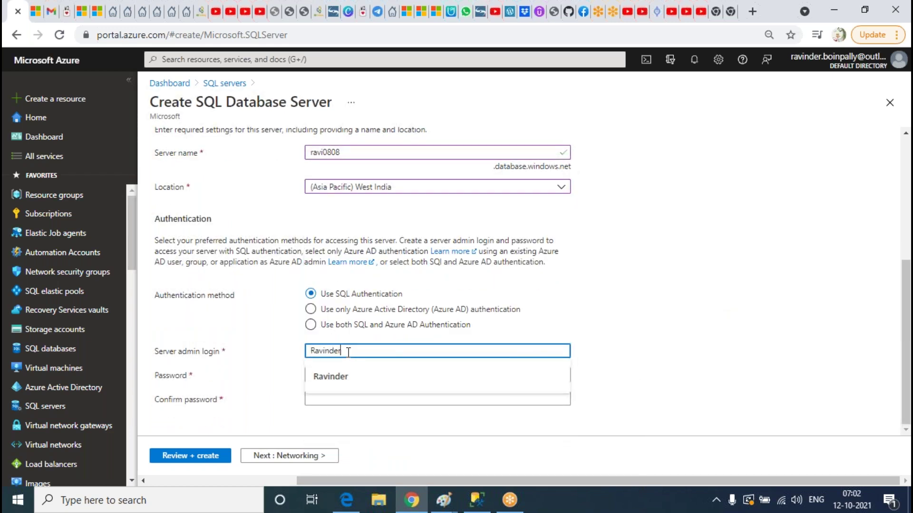
key("Tab")
type("Ra••••")
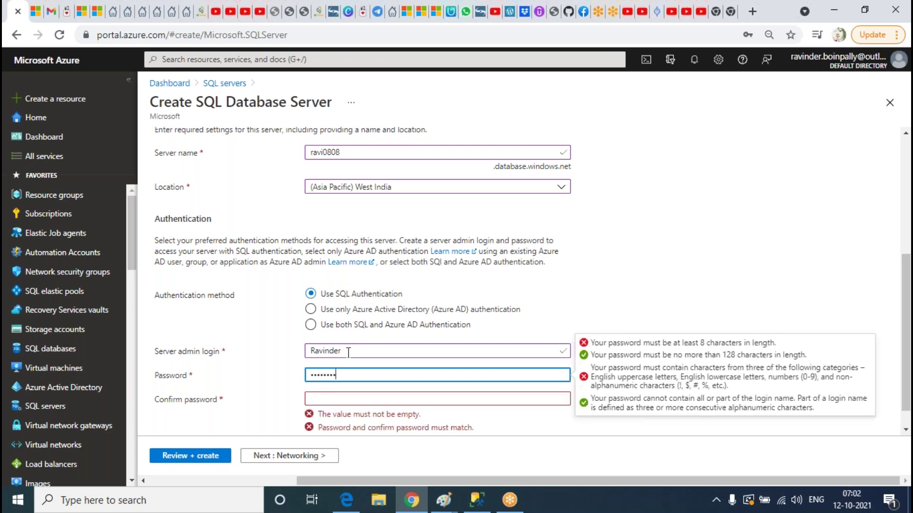
key("Tab")
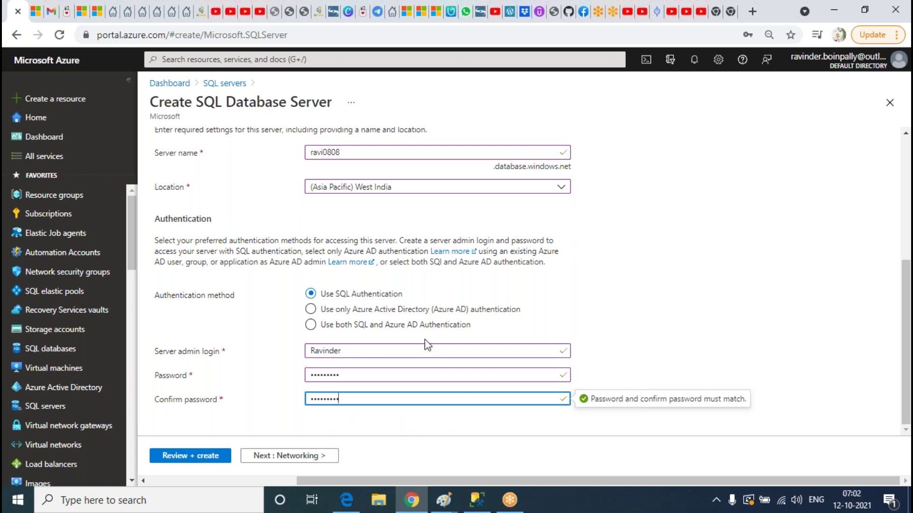
scroll(316, 190, "up", 5)
Set Allow Azure services to access this server to Yes and check Additional settings
left_click(223, 150)
left_click(325, 217)
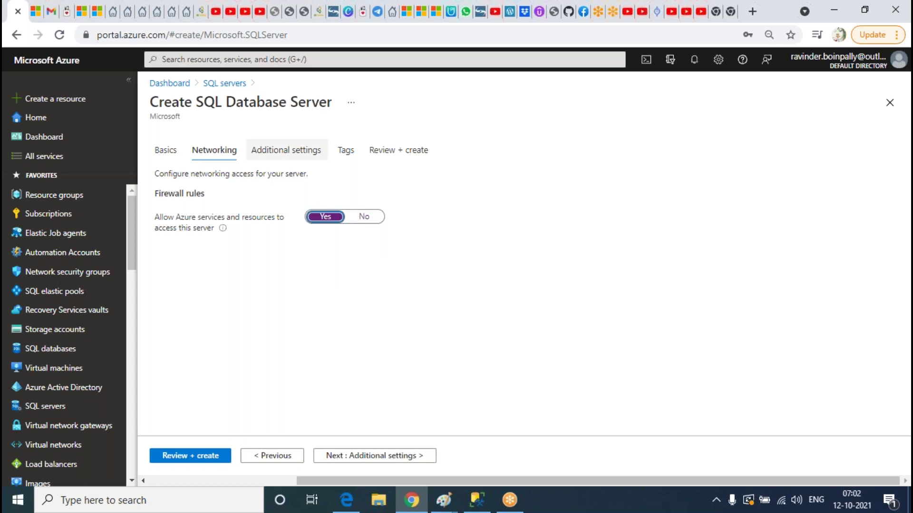
left_click(288, 151)
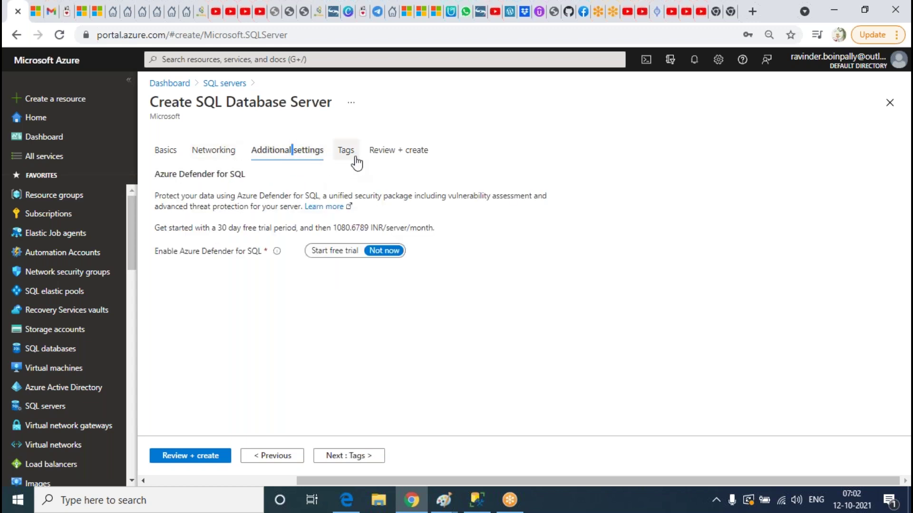
left_click(219, 155)
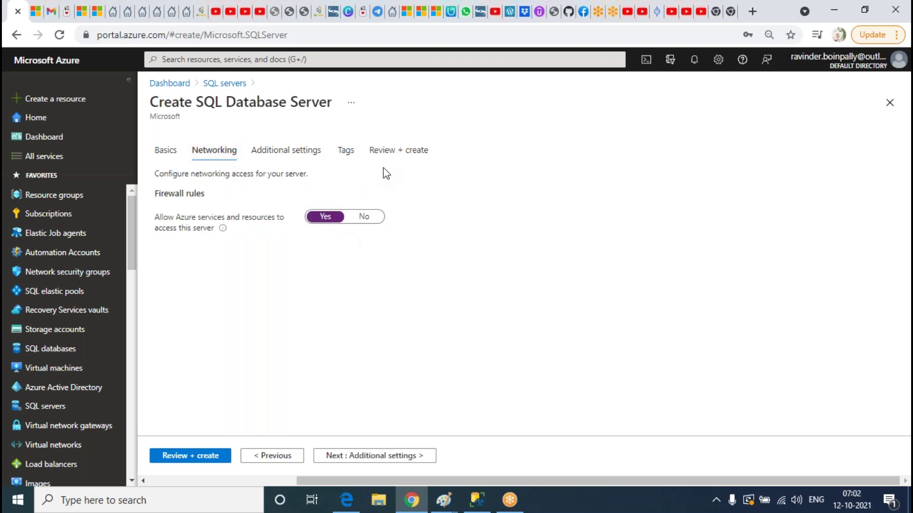
Review the ravi0808 summary and submit the server for creation
left_click(400, 154)
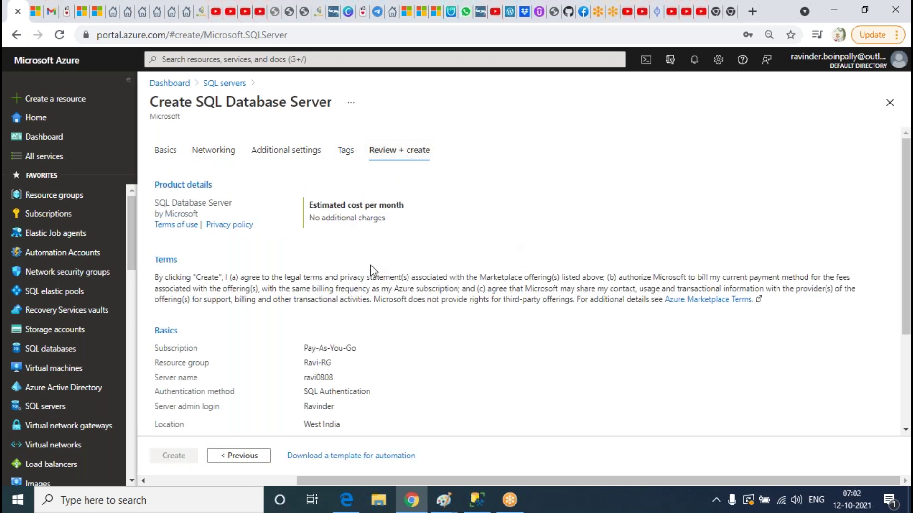
scroll(370, 264, "down", 3)
scroll(259, 347, "up", 3)
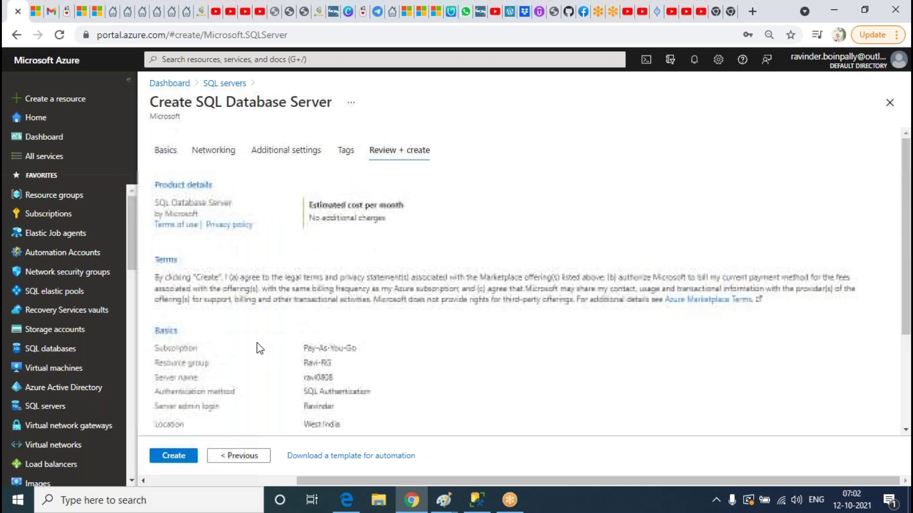
left_click(185, 458)
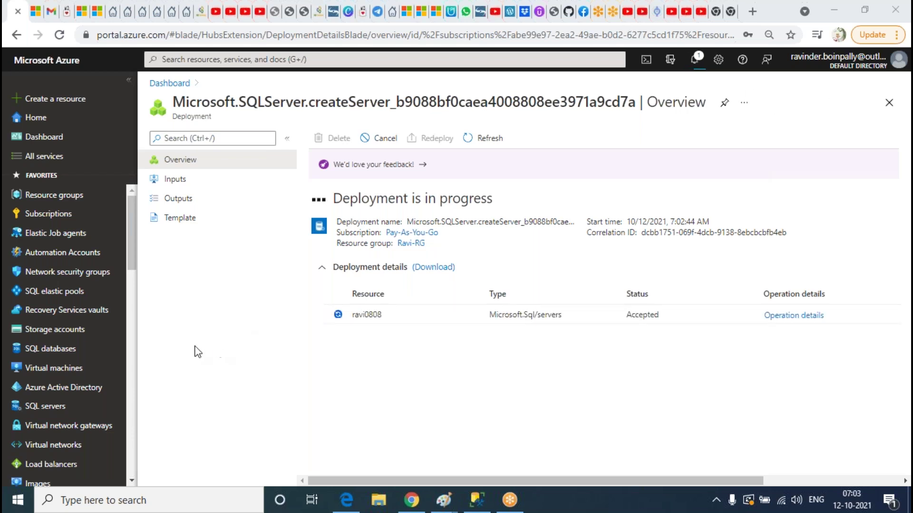
From the refreshed SQL servers list, start a new server named test0808 in West India
left_click(46, 406)
left_click(308, 138)
left_click(519, 348)
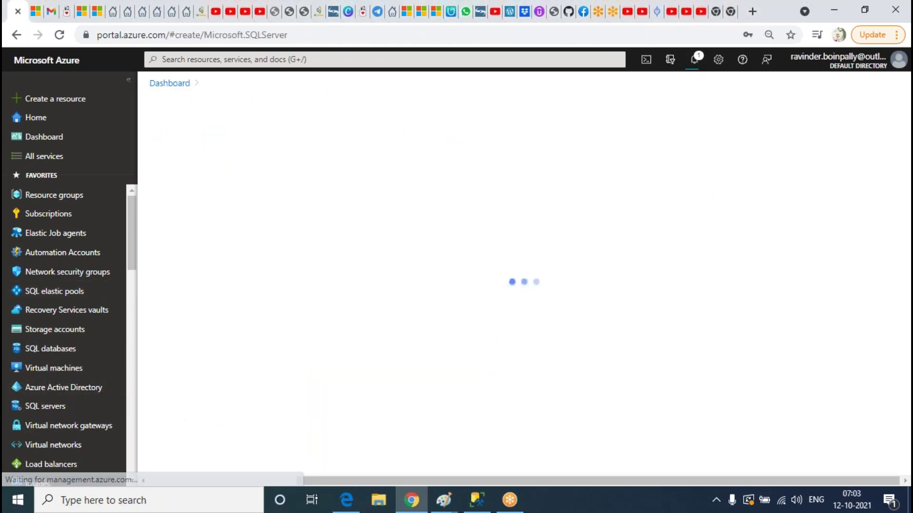
scroll(428, 243, "down", 3)
left_click(400, 247)
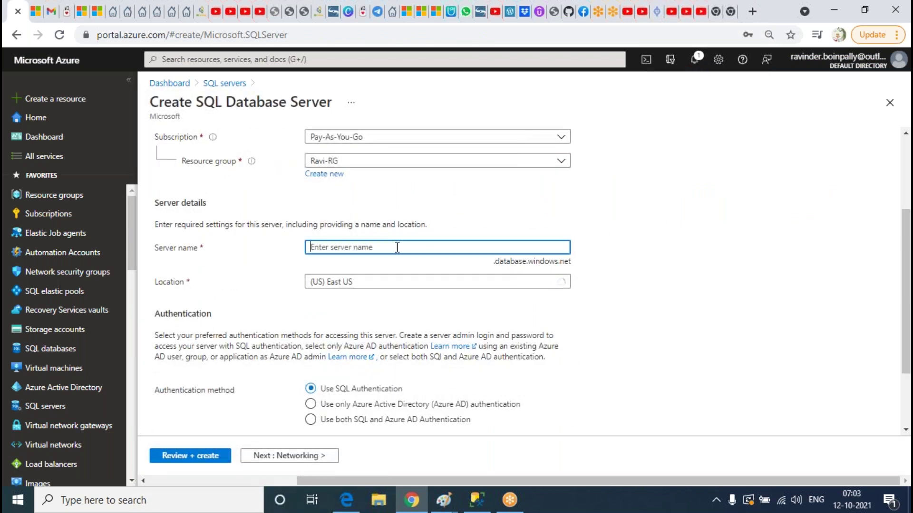
type("t")
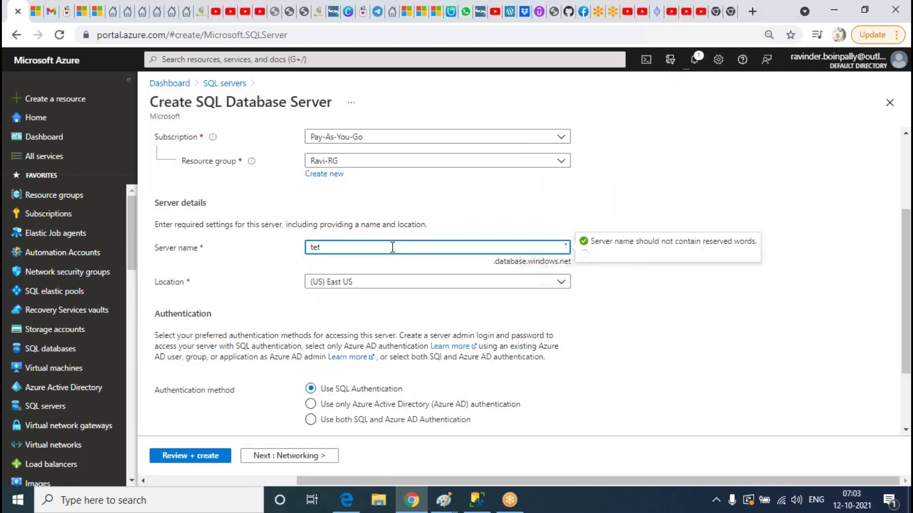
type("est0808")
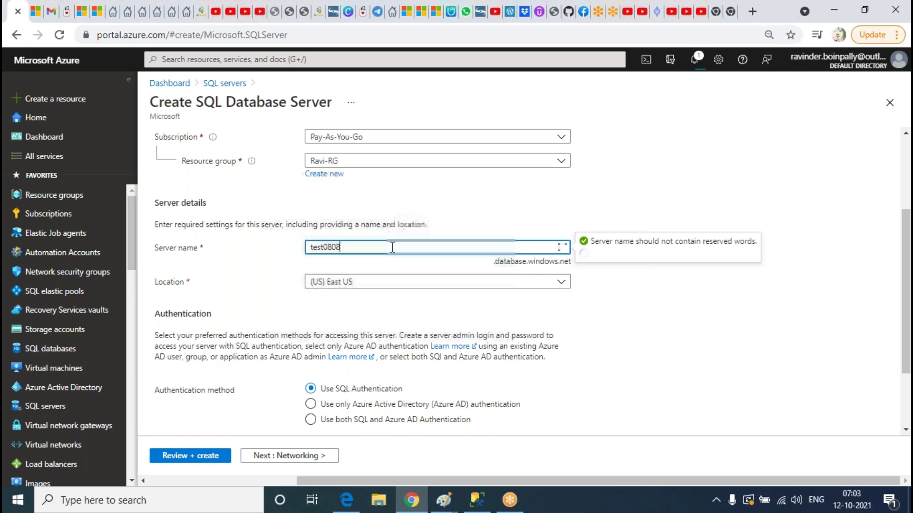
left_click(374, 284)
scroll(468, 206, "down", 5)
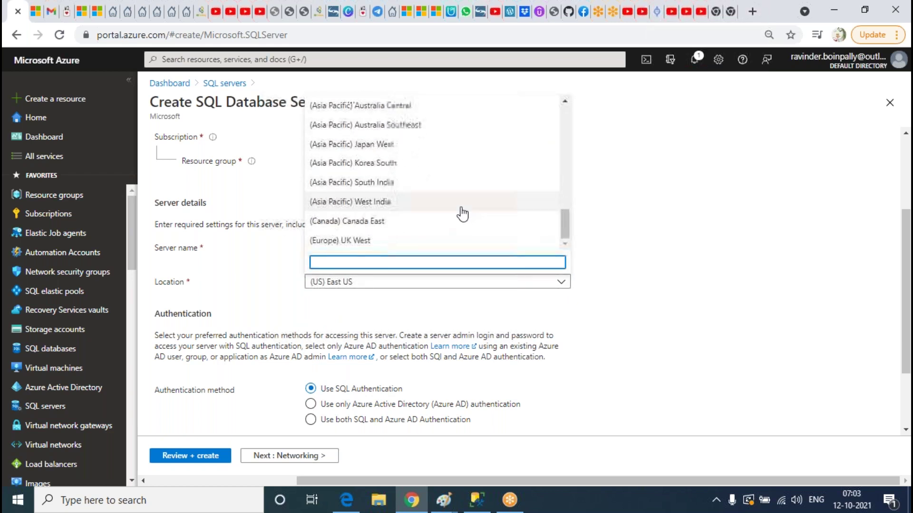
left_click(387, 201)
scroll(681, 271, "down", 2)
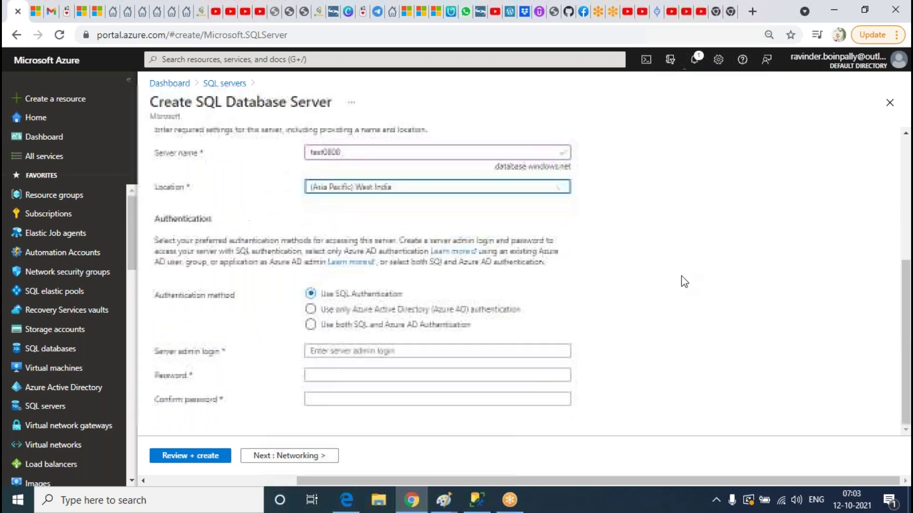
Enter the server admin login, then the password in both password fields
left_click(389, 352)
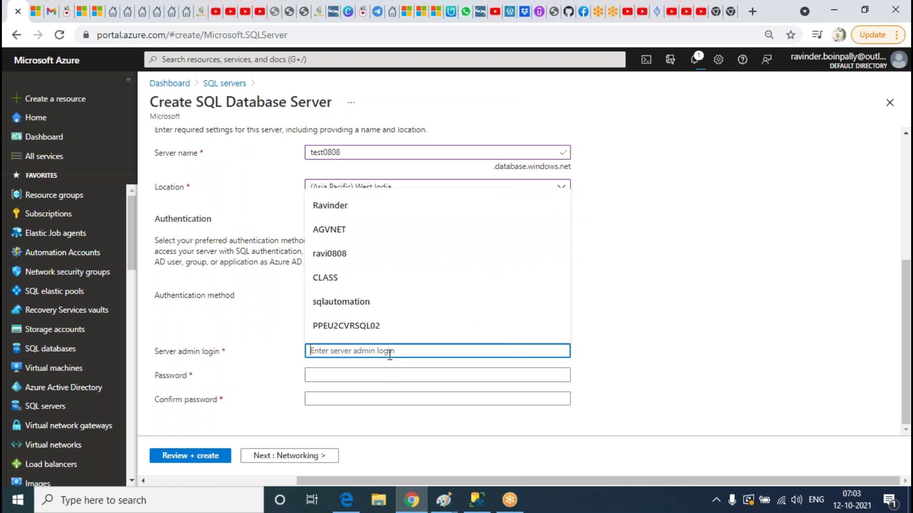
type("Ravinder")
key("Tab")
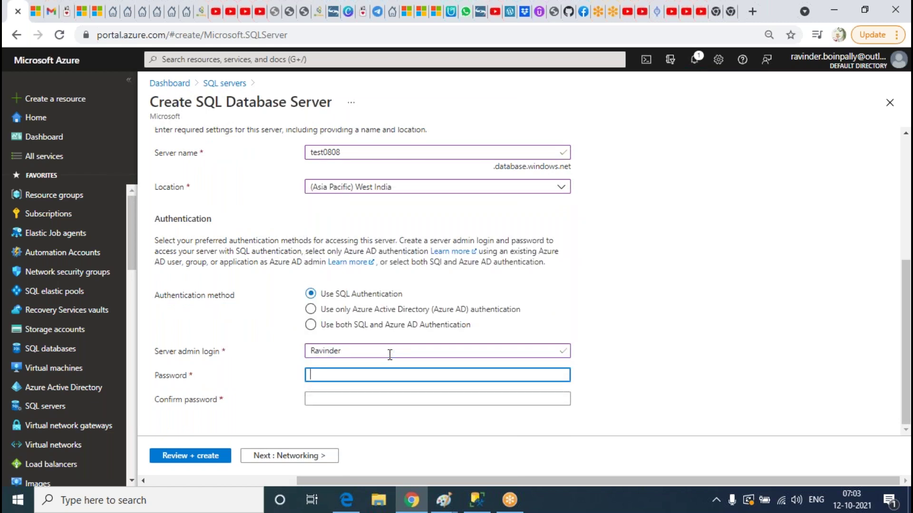
type("Passw")
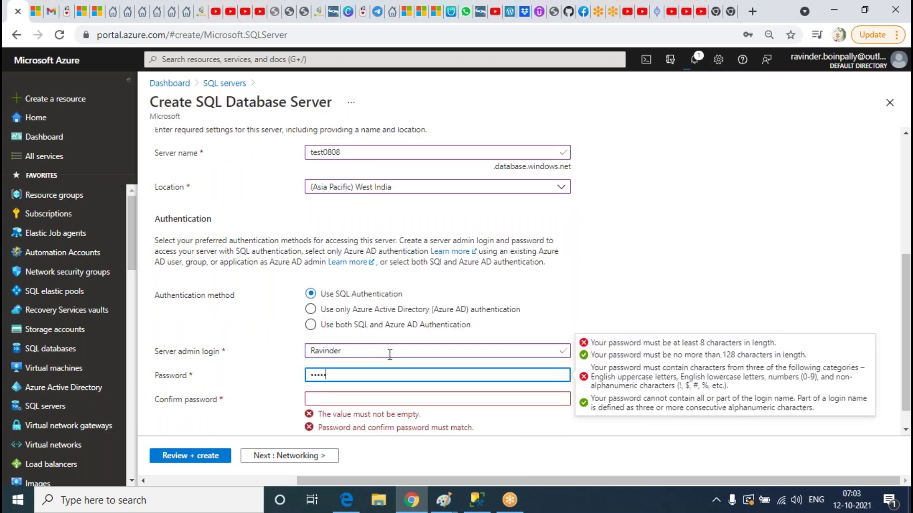
key("Tab")
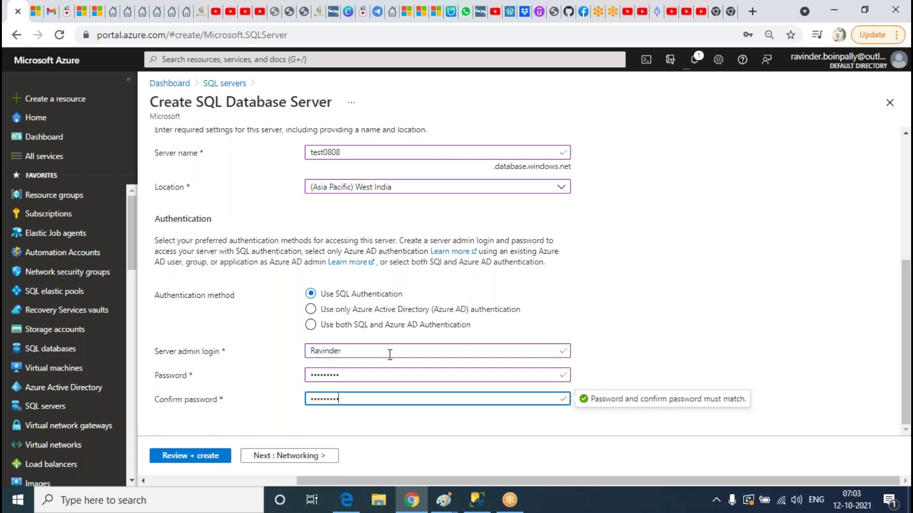
scroll(333, 238, "up", 5)
Allow Azure services to access test0808, review the summary, and submit it for creation
left_click(216, 150)
left_click(314, 217)
left_click(420, 159)
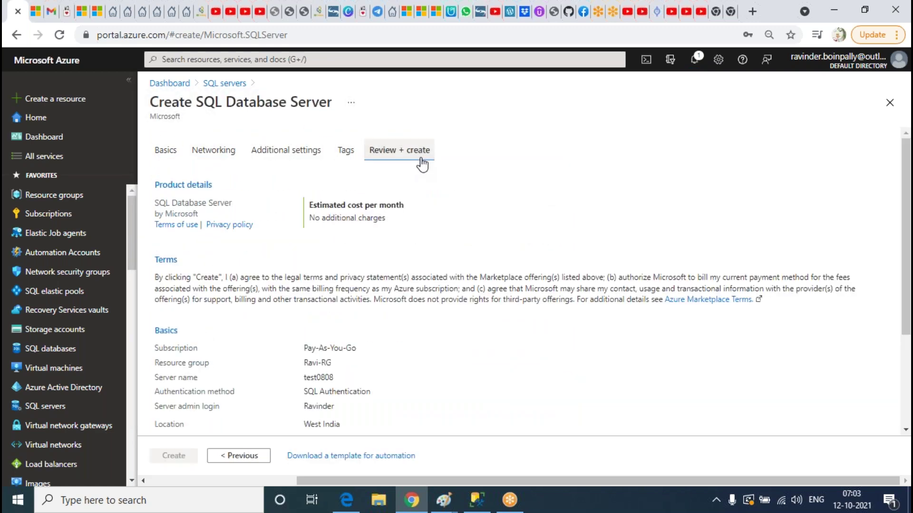
scroll(263, 253, "down", 3)
left_click(185, 458)
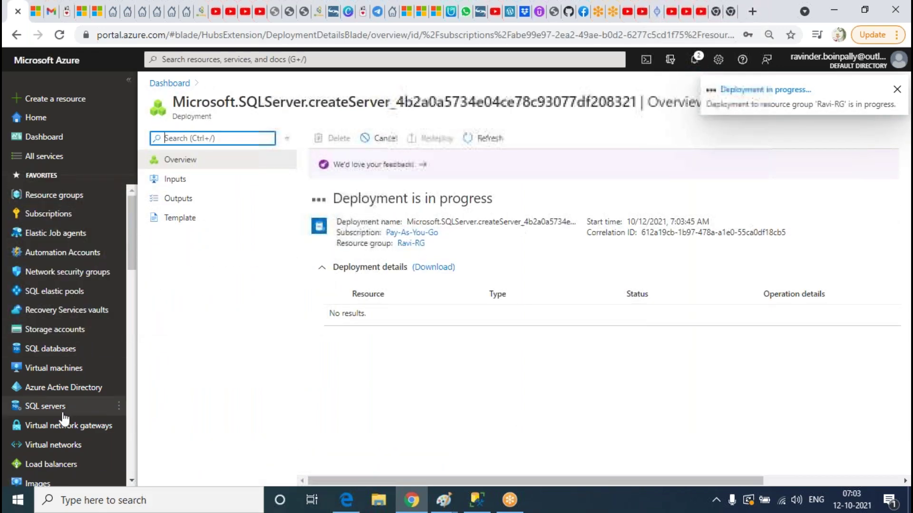
mouse_move(57, 419)
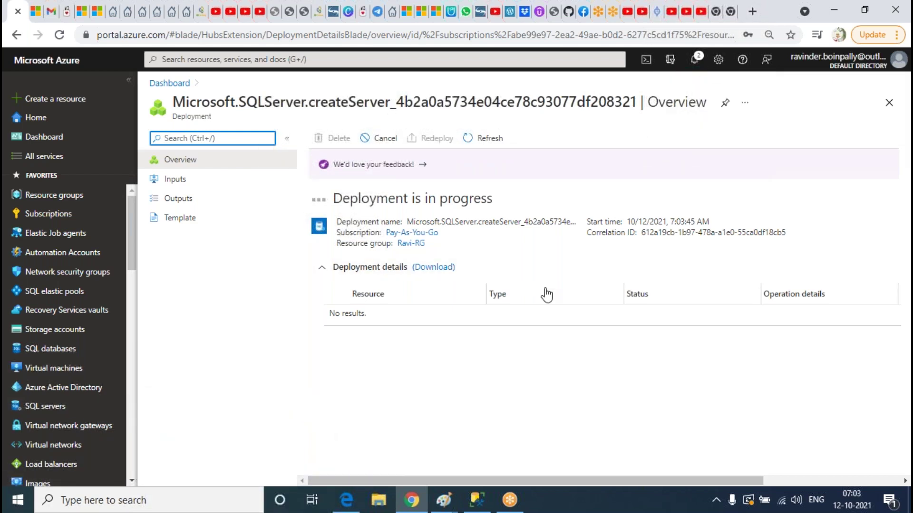
Start another SQL server named drserver0808, keeping the (US) East US location
left_click(53, 415)
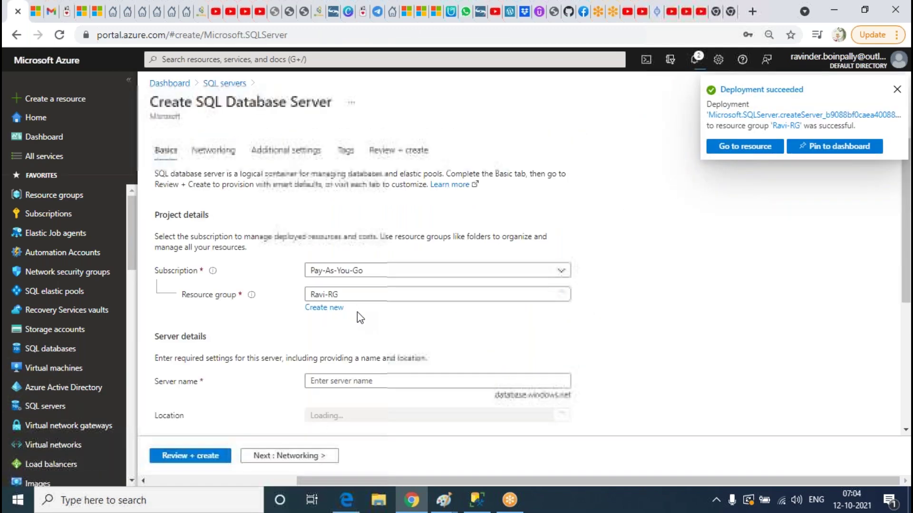
scroll(616, 297, "down", 2)
scroll(594, 297, "down", 2)
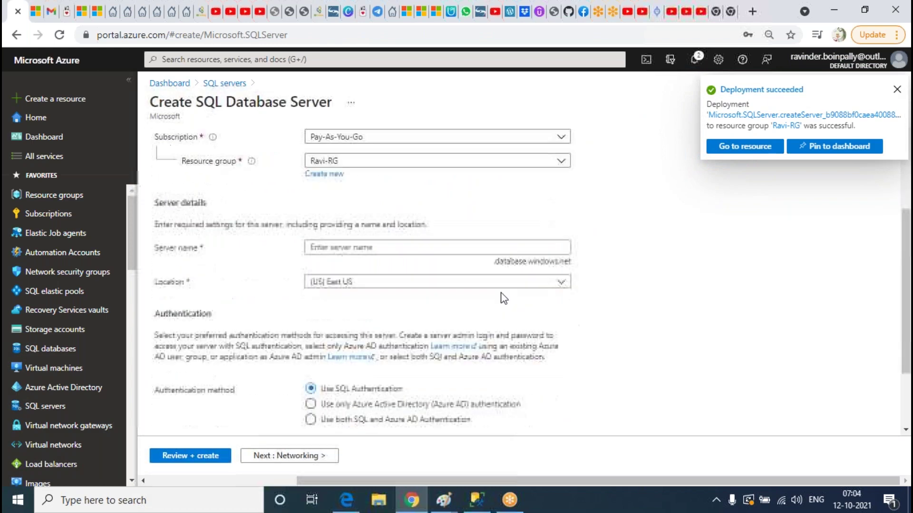
left_click(380, 248)
type("d")
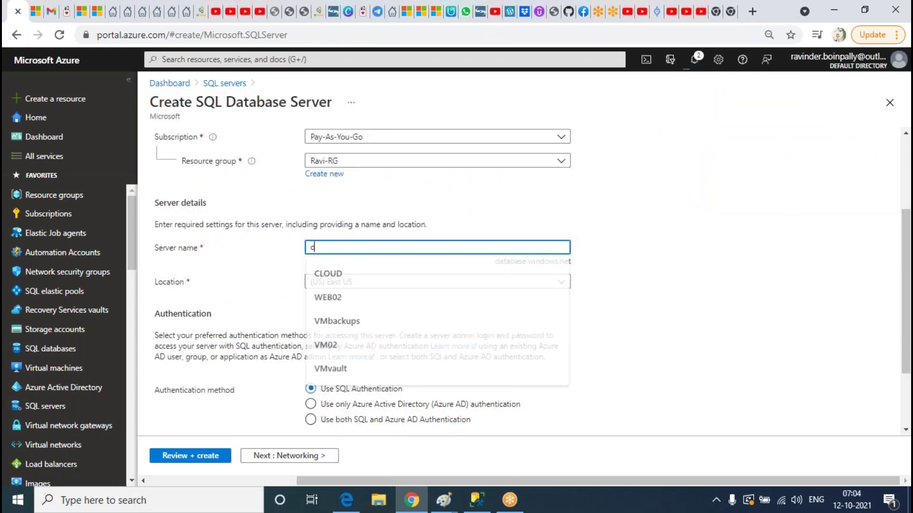
type("roreve")
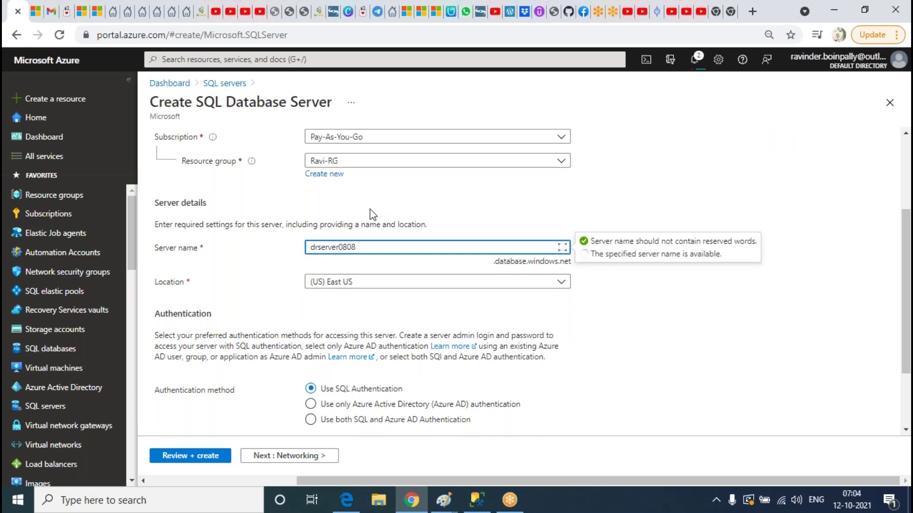
scroll(404, 209, "down", 2)
Enter the server admin login, then the password in both password fields
left_click(343, 352)
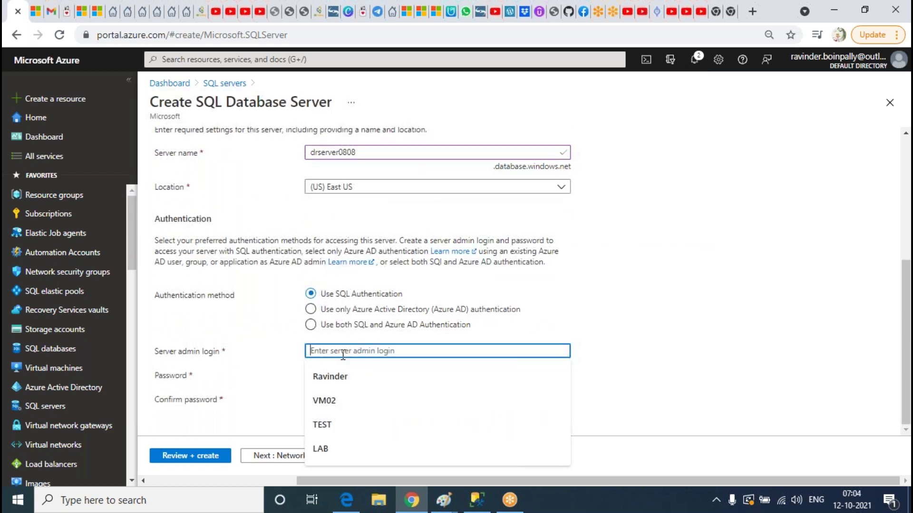
type("Ravinder")
key("Tab")
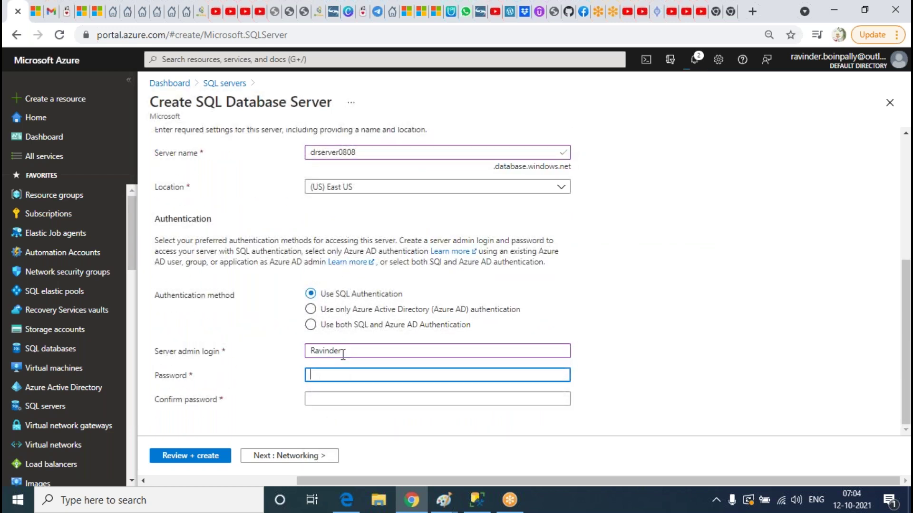
type("P")
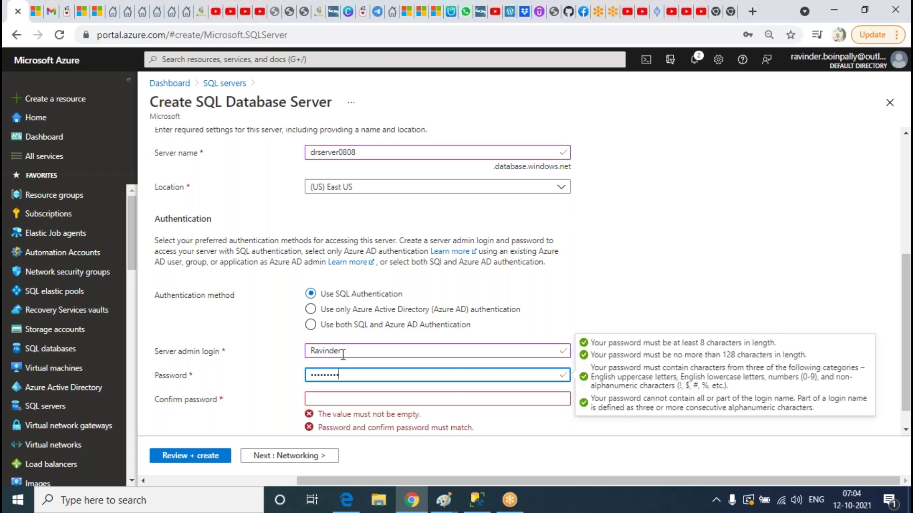
key("Tab")
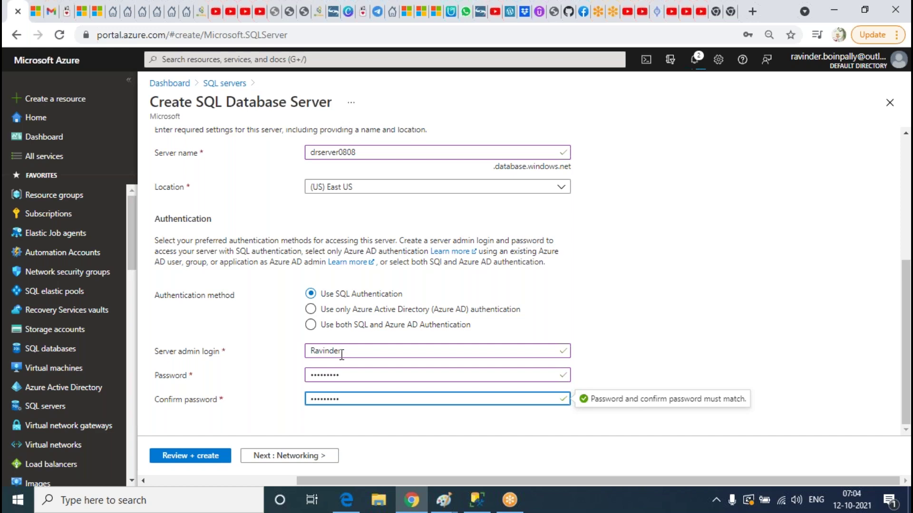
scroll(341, 355, "up", 10)
Allow Azure services to reach drserver0808, create it, and check the deployment notification
left_click(214, 150)
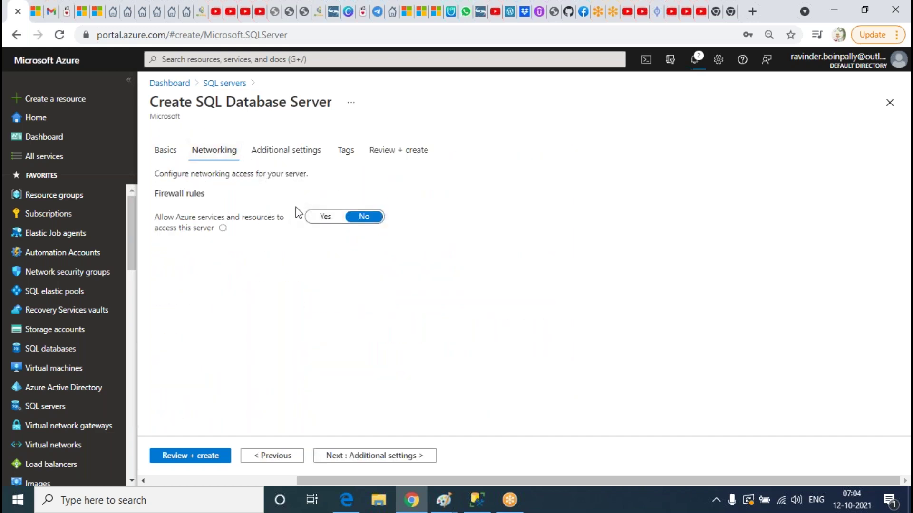
left_click(325, 218)
left_click(416, 151)
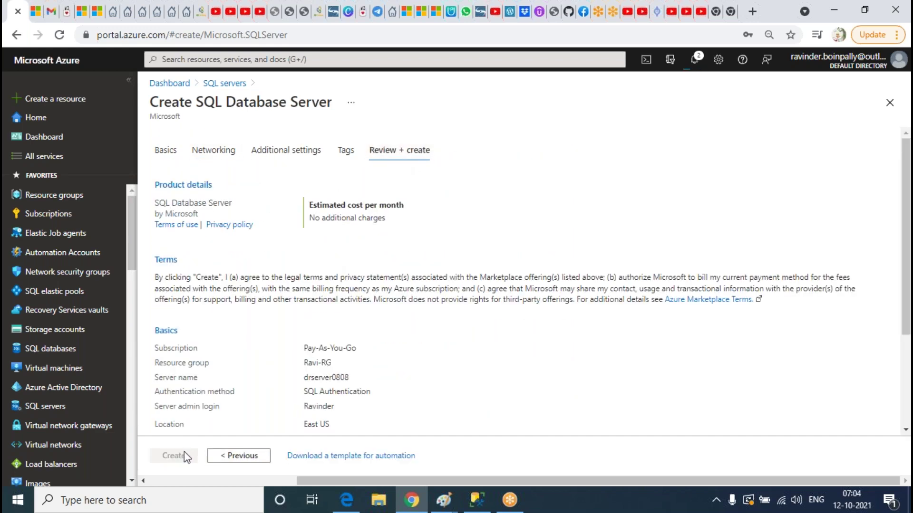
left_click(174, 463)
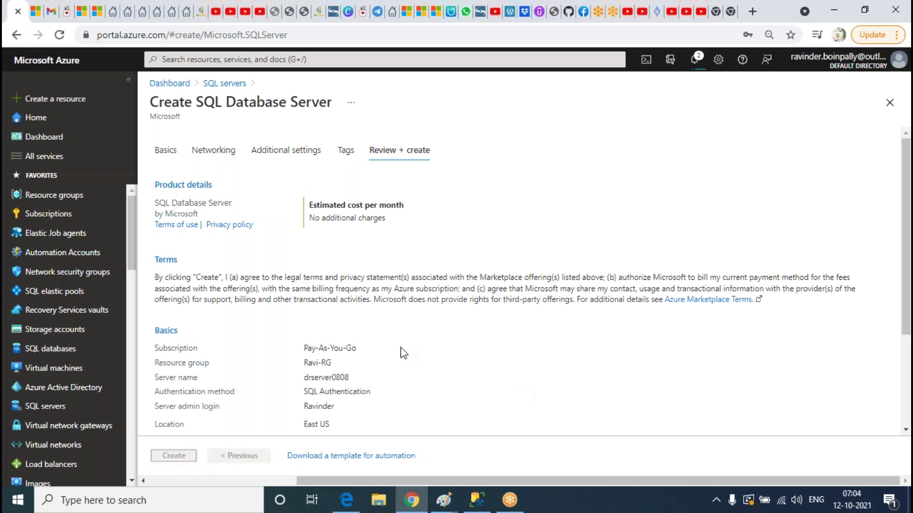
left_click(695, 62)
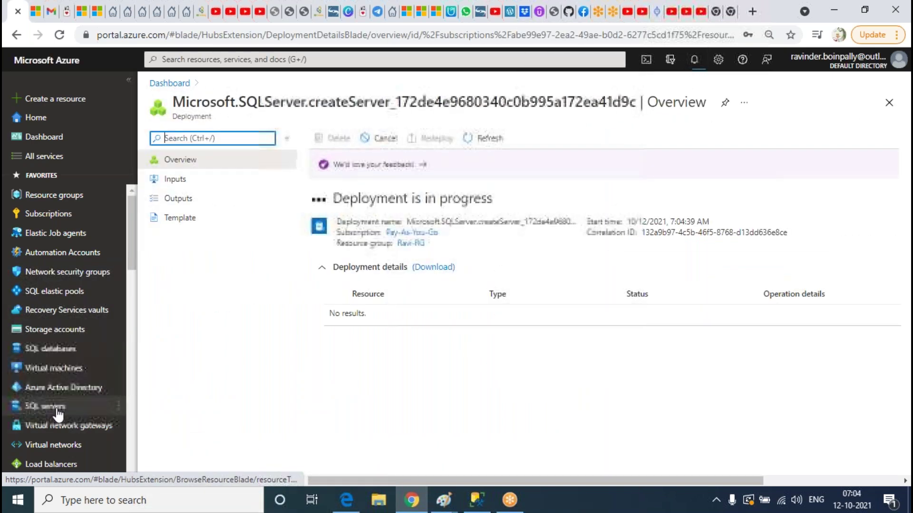
left_click(56, 407)
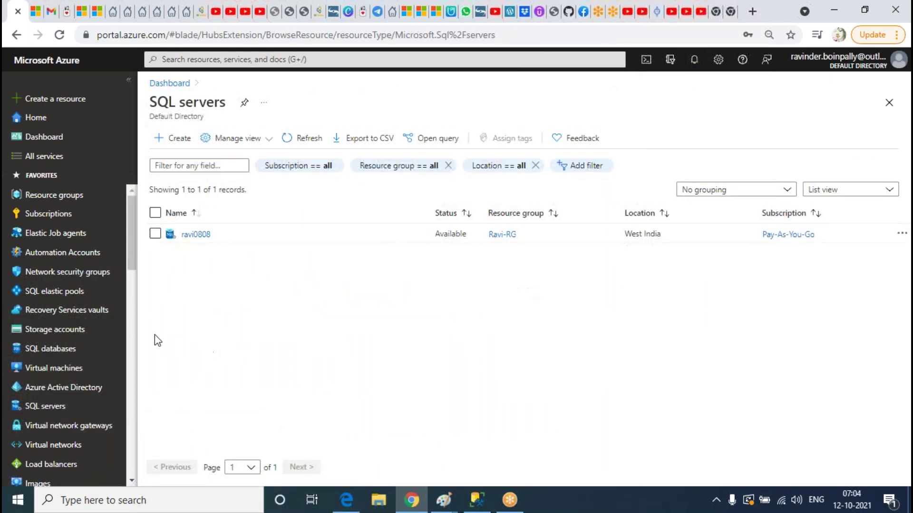
Start a new SQL database named LAB
left_click(19, 350)
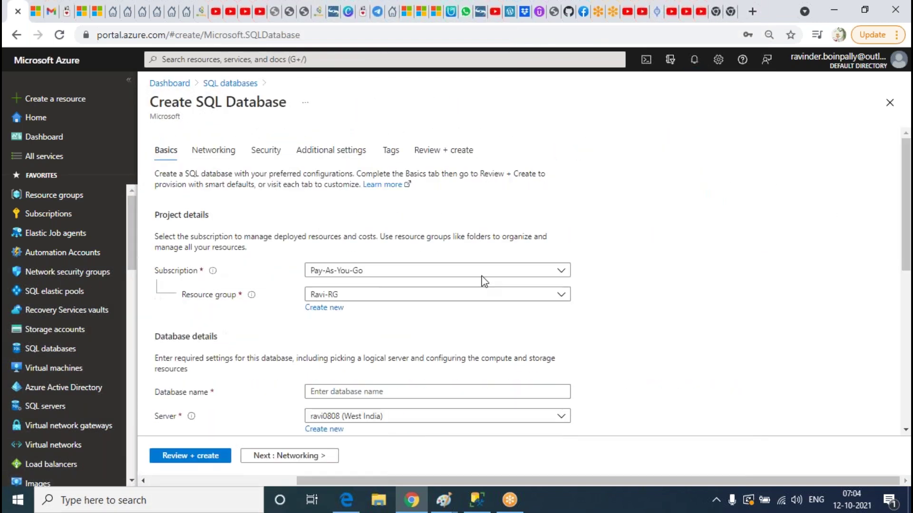
scroll(483, 281, "down", 3)
left_click(395, 259)
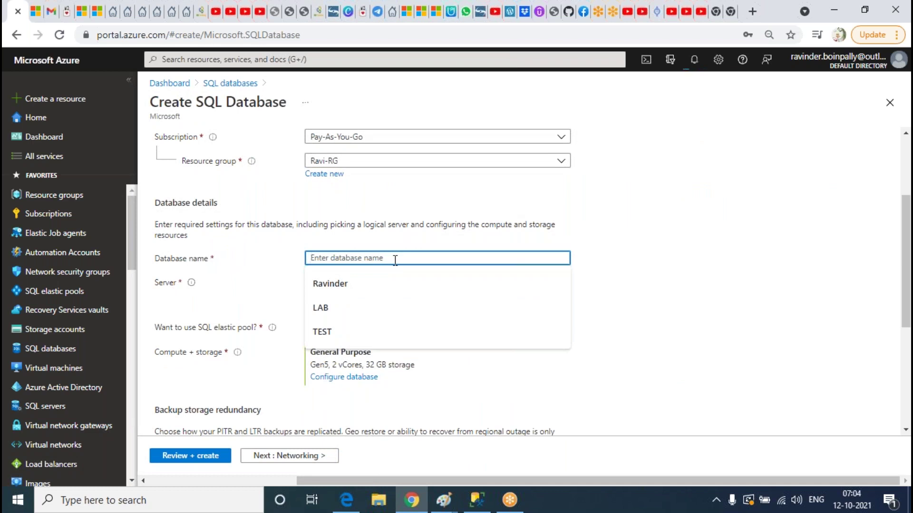
type("LAB")
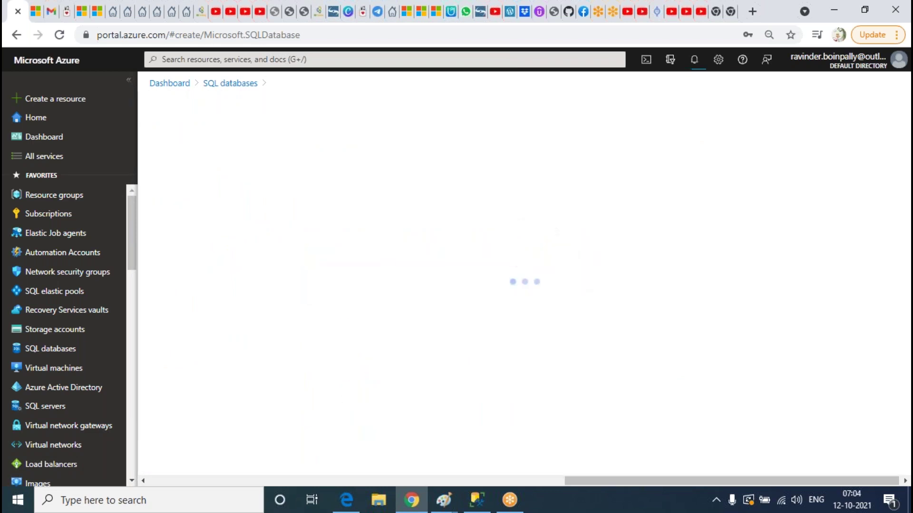
Configure LAB as Standard S0 with a 5 GB data max size and apply
left_click(457, 228)
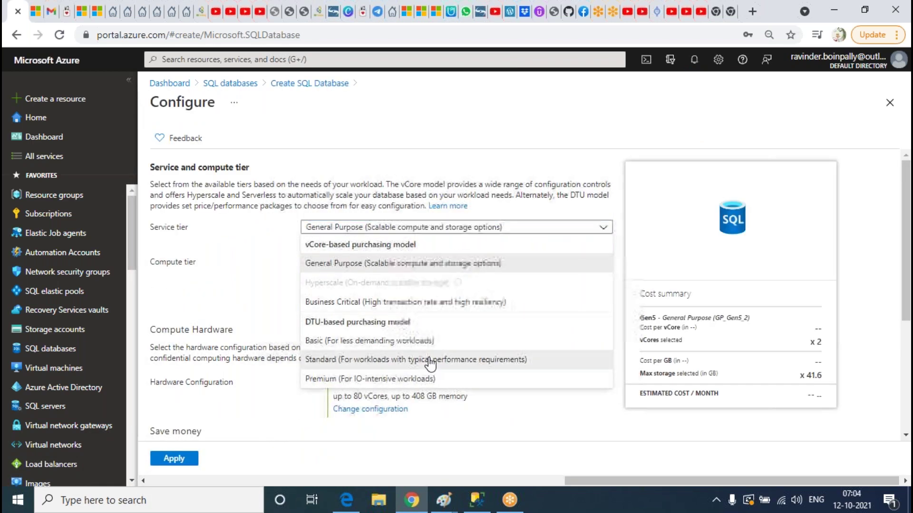
left_click(430, 360)
left_click(295, 341)
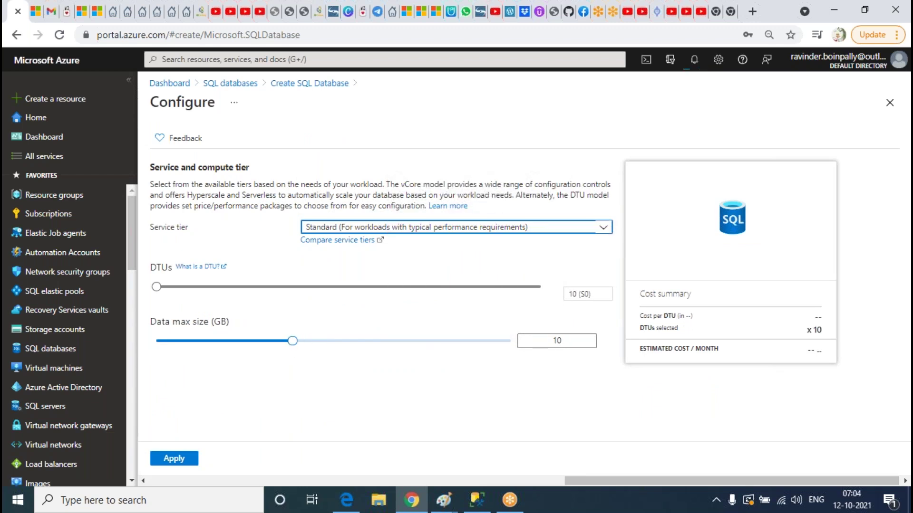
left_click(260, 341)
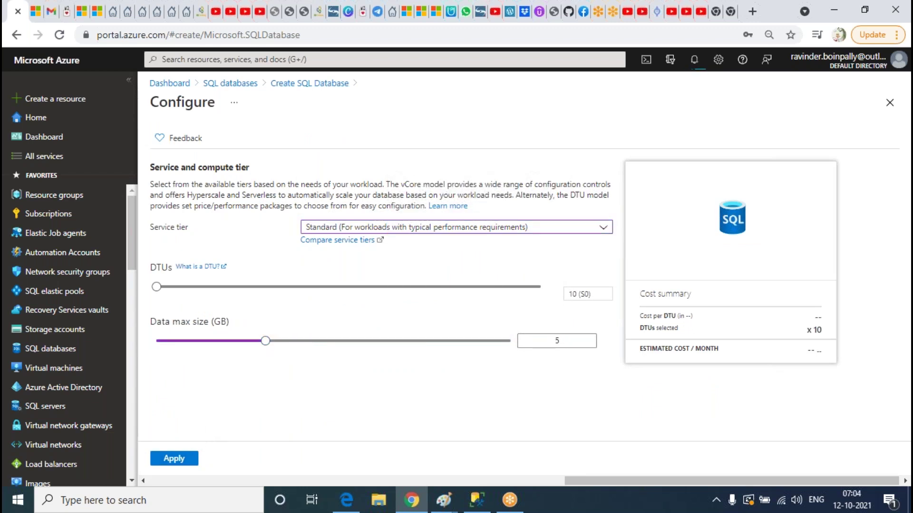
left_click(174, 458)
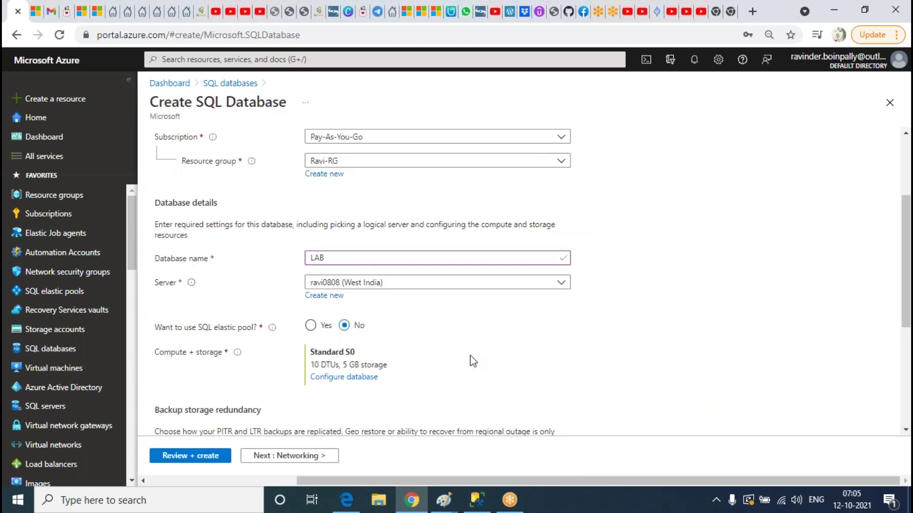
Review the LAB database summary and submit it for creation
scroll(471, 360, "up", 3)
left_click(221, 153)
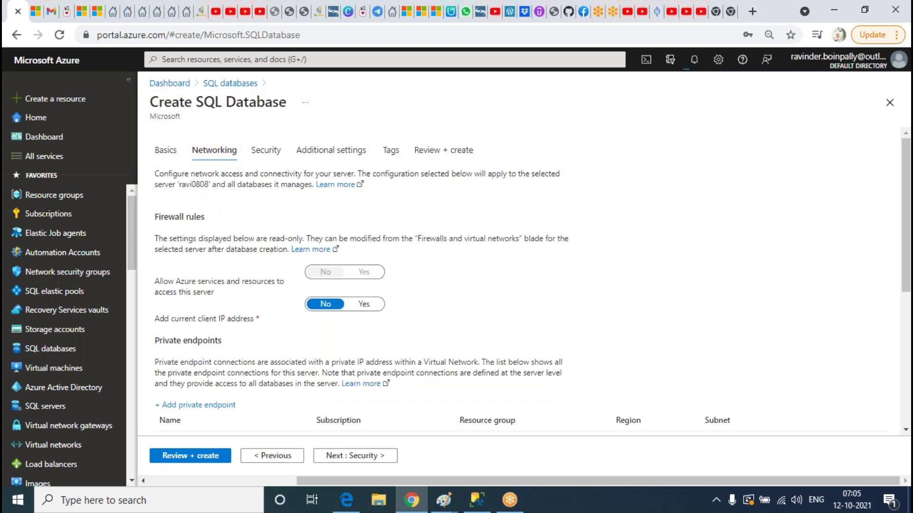
left_click(442, 152)
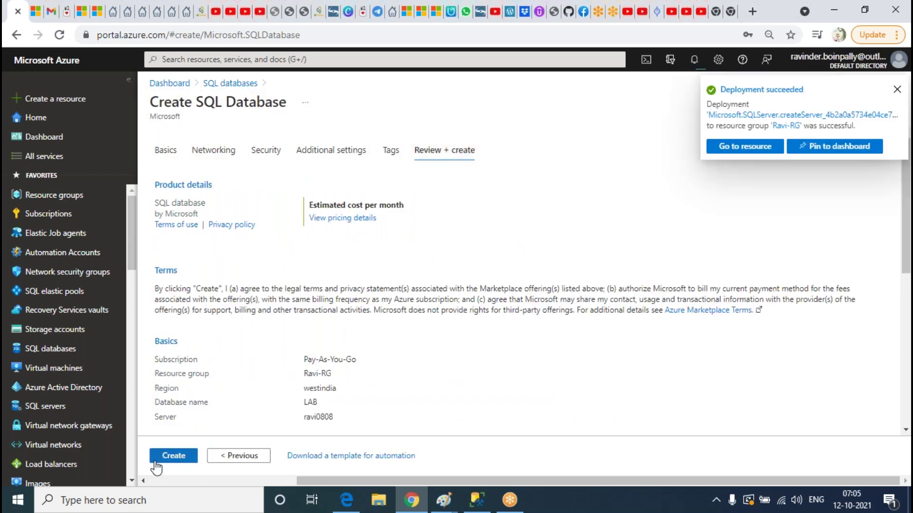
left_click(156, 459)
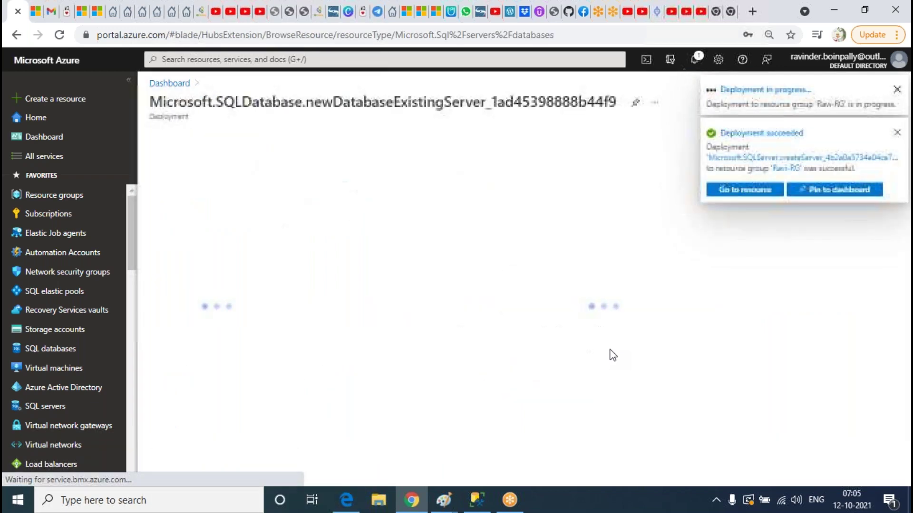
Start another SQL database and name it CLASS
left_click(67, 351)
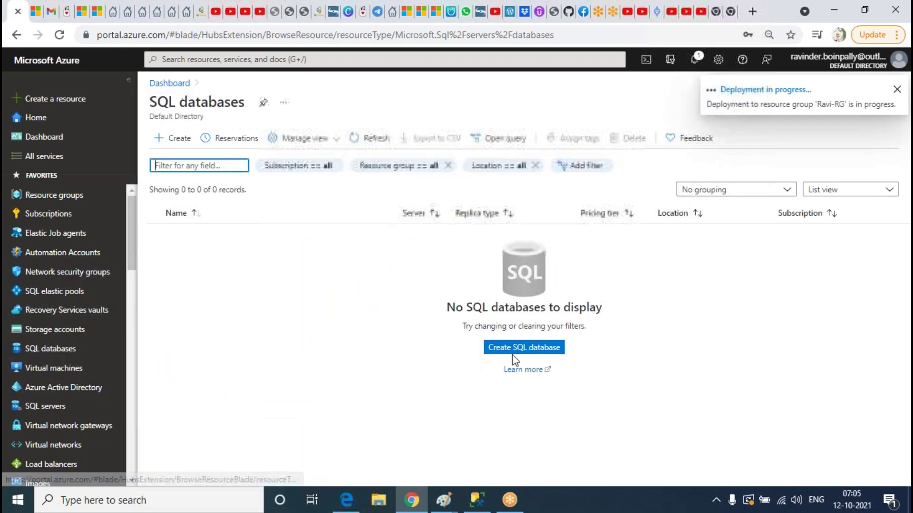
left_click(524, 347)
scroll(413, 310, "down", 3)
left_click(354, 257)
type("CLA")
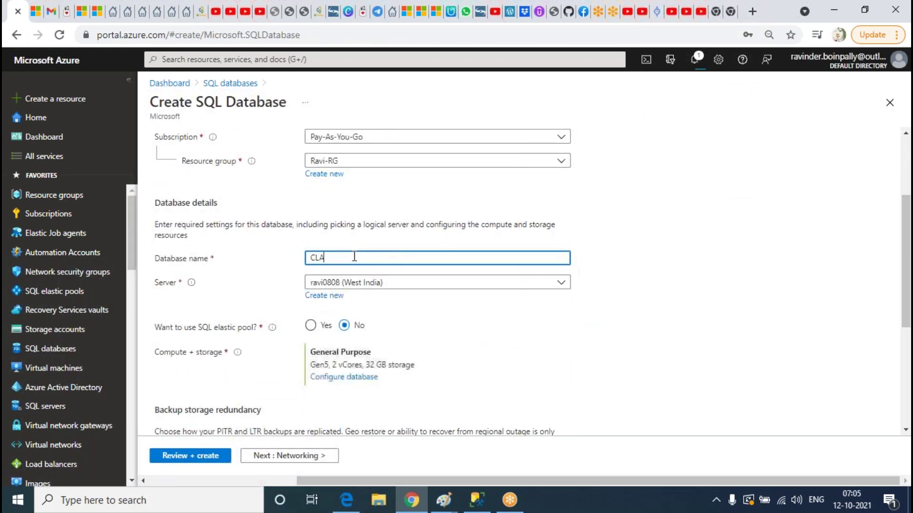
Configure CLASS as Standard with a 5 GB data max size and move to Review + create
left_click(345, 378)
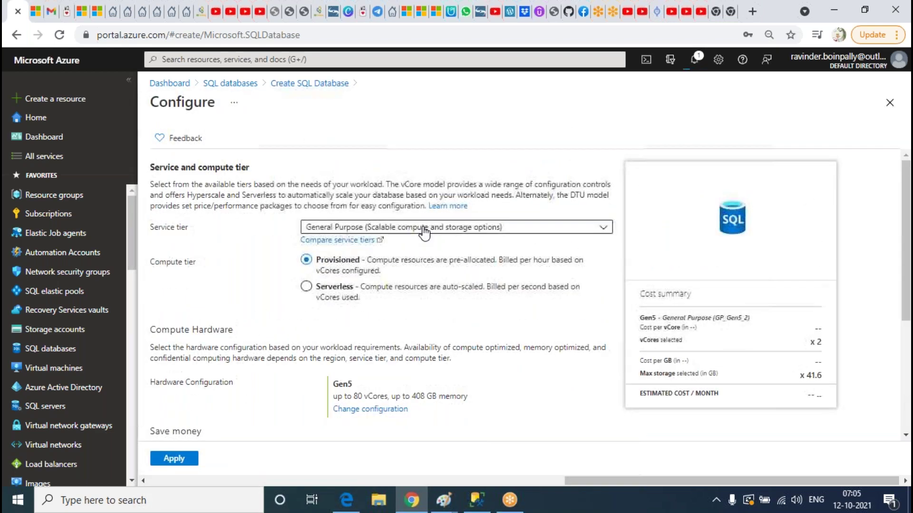
left_click(423, 229)
left_click(416, 360)
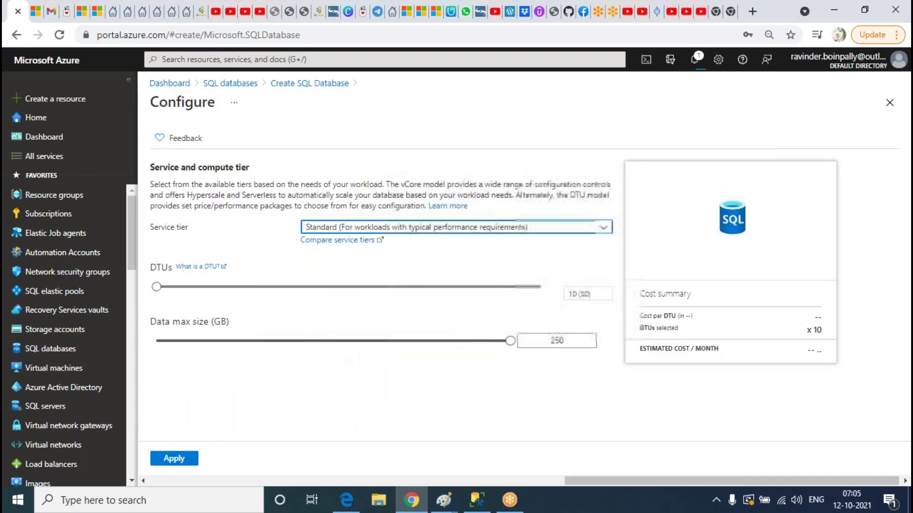
left_click(265, 340)
left_click(174, 458)
scroll(505, 383, "down", 5)
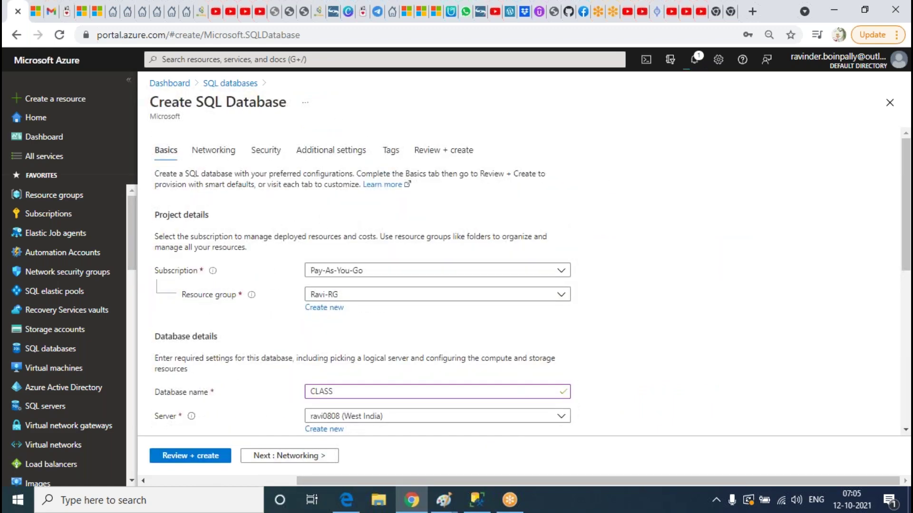
left_click(211, 457)
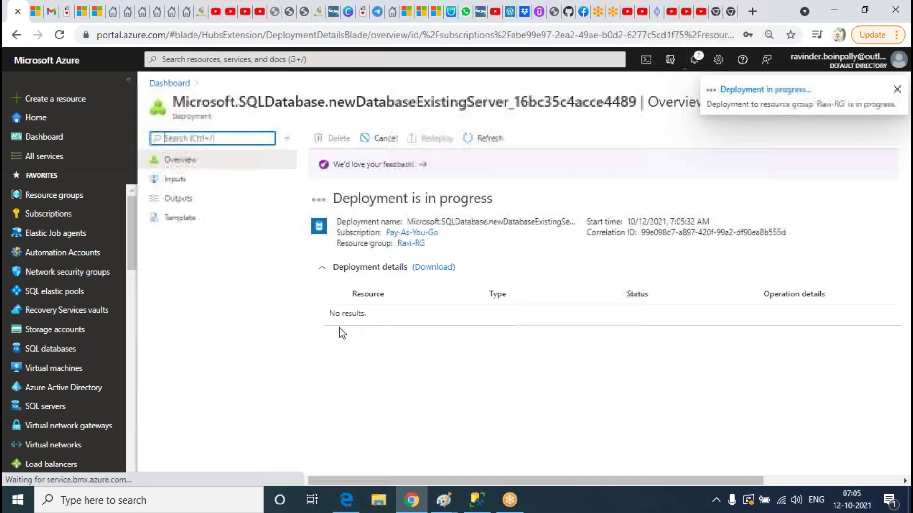
Begin a fresh SQL database from the SQL databases list
left_click(66, 349)
left_click(524, 347)
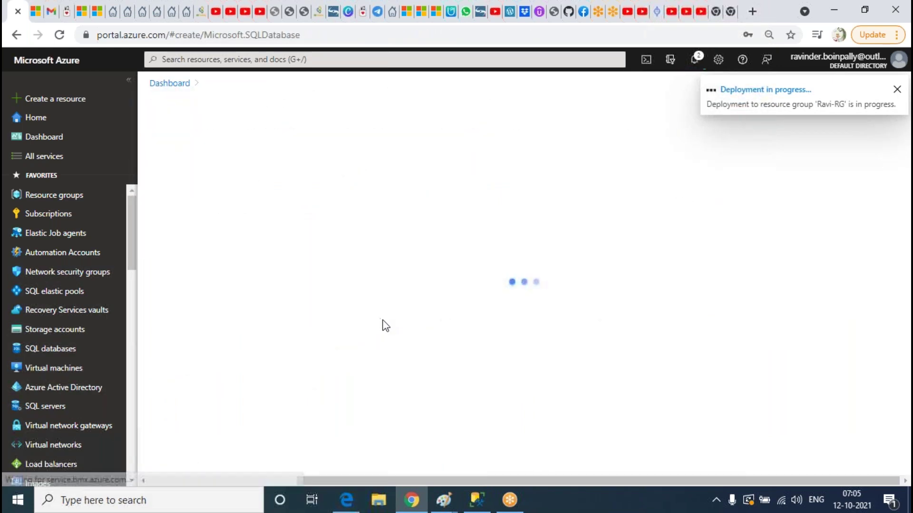
scroll(722, 316, "down", 1)
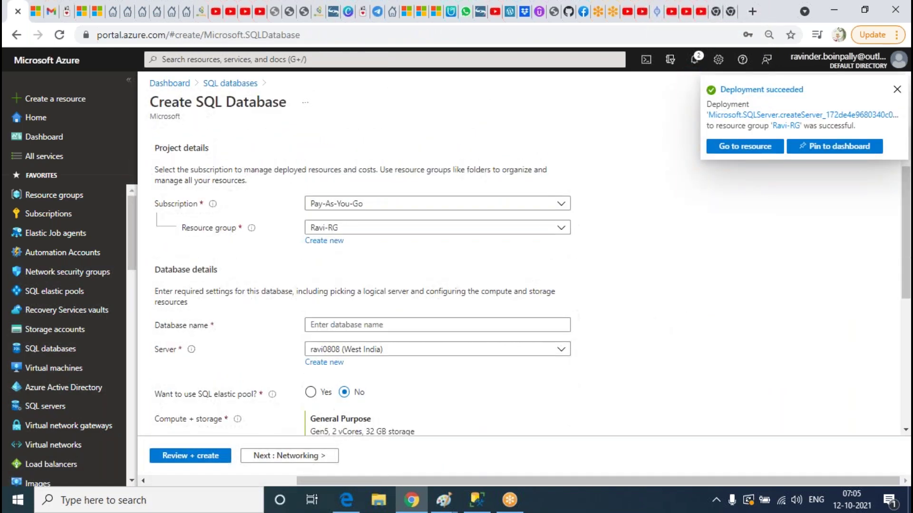
Name the database LAB1 and apply the Standard S0 service tier
left_click(382, 326)
type("c")
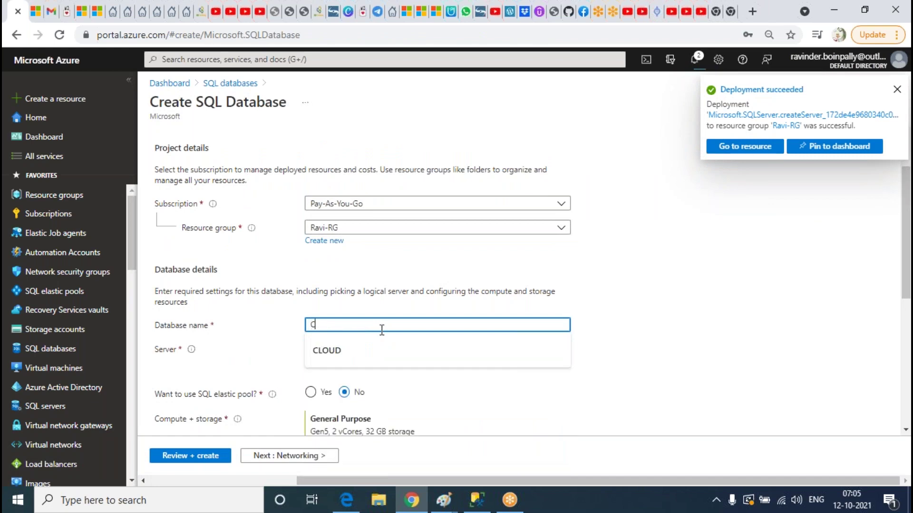
type("AB1")
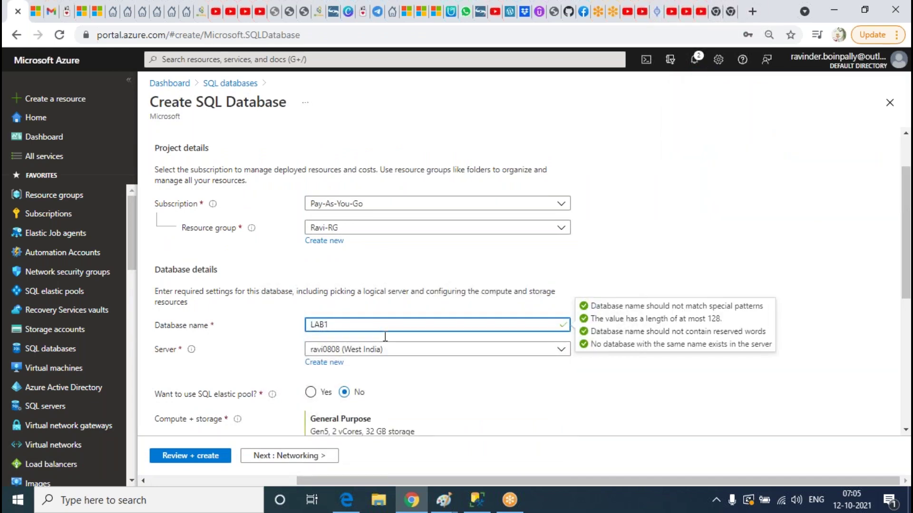
scroll(378, 323, "down", 3)
left_click(373, 315)
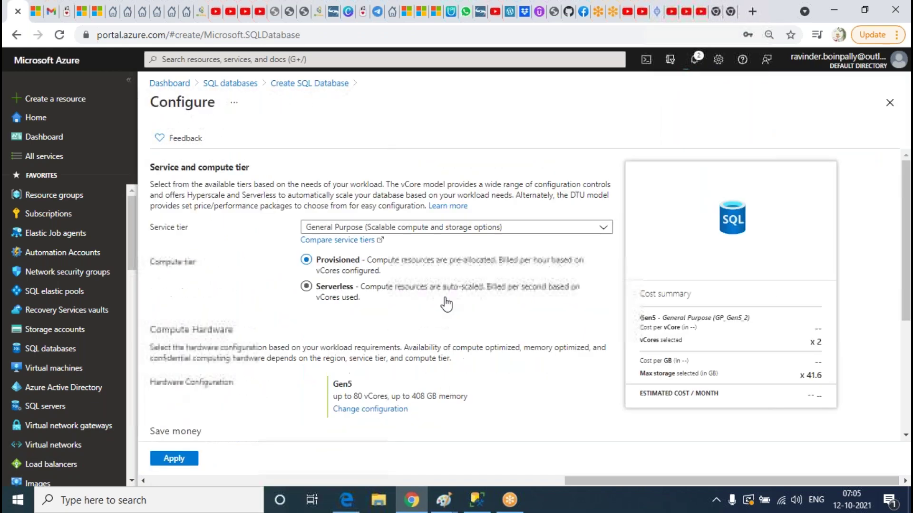
left_click(433, 230)
left_click(414, 360)
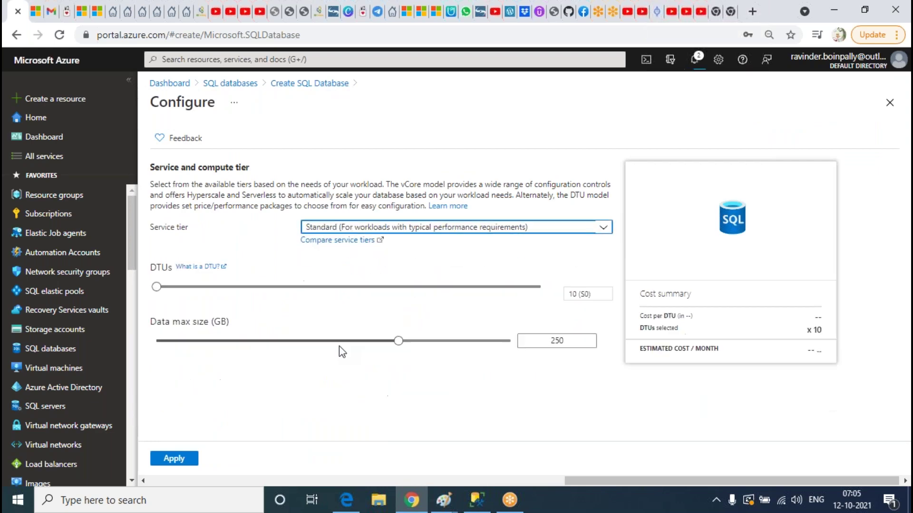
left_click(175, 457)
Review the LAB1 summary and submit the database for creation
scroll(503, 328, "down", 3)
scroll(509, 330, "up", 10)
left_click(456, 151)
left_click(174, 455)
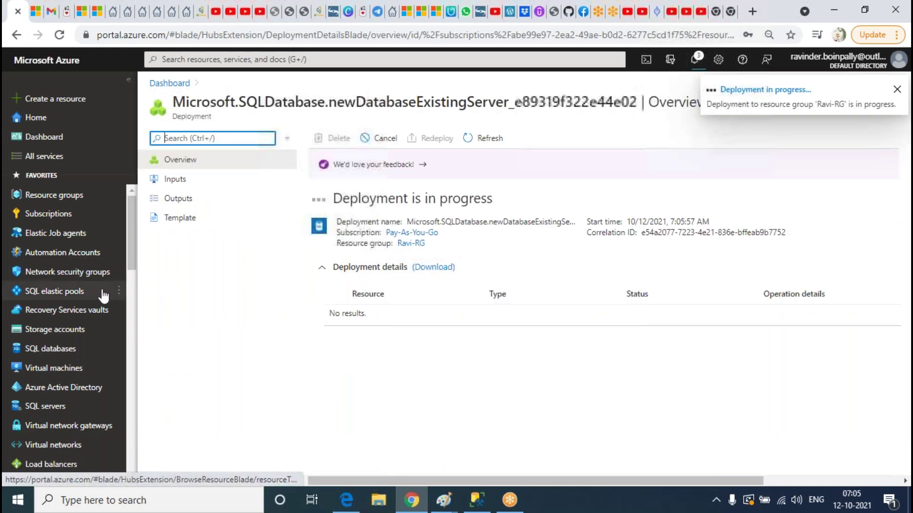
Refresh the SQL databases list, then open server ravi0808 from SQL servers
left_click(54, 351)
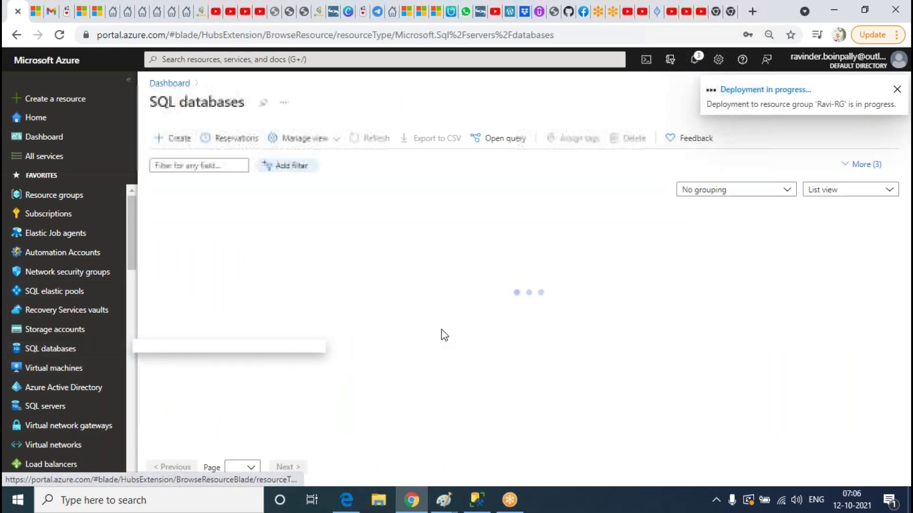
left_click(372, 139)
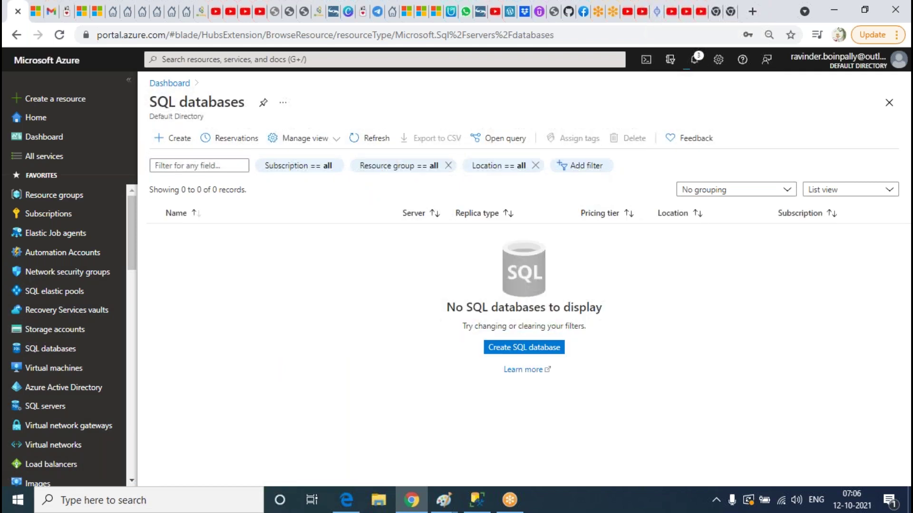
left_click(42, 405)
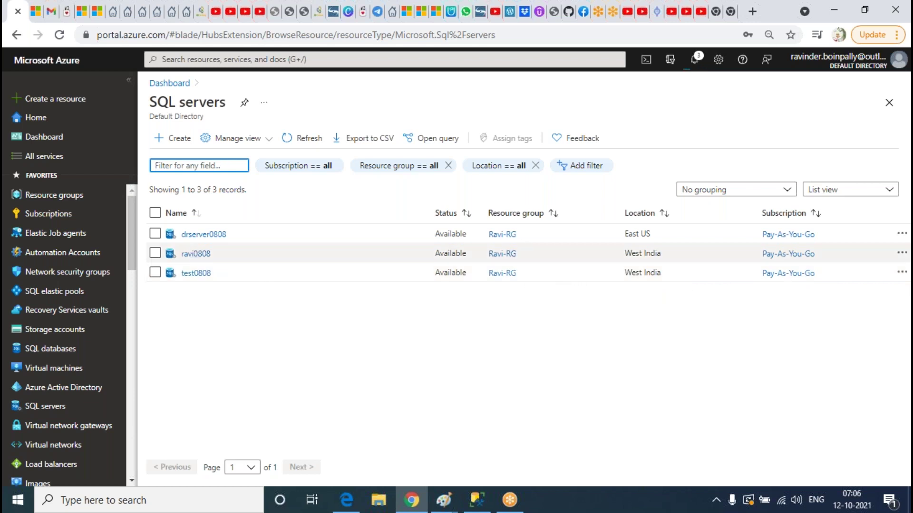
left_click(195, 253)
Add and save a client-IP firewall rule on ravi0808, then return to SQL servers
scroll(404, 204, "down", 7)
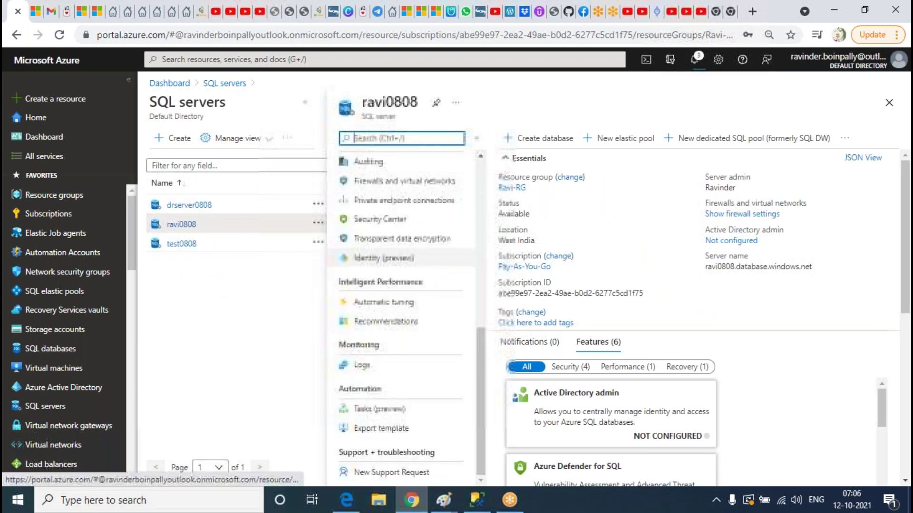
left_click(404, 181)
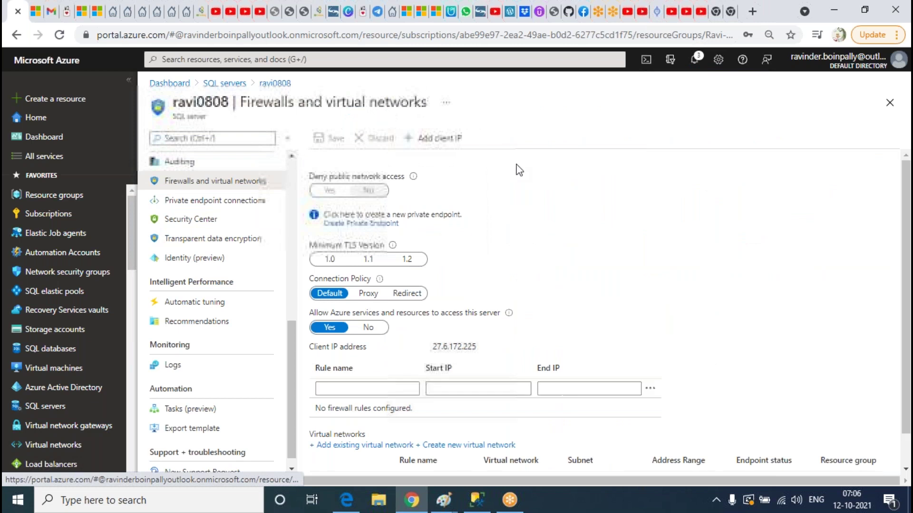
left_click(434, 138)
left_click(335, 139)
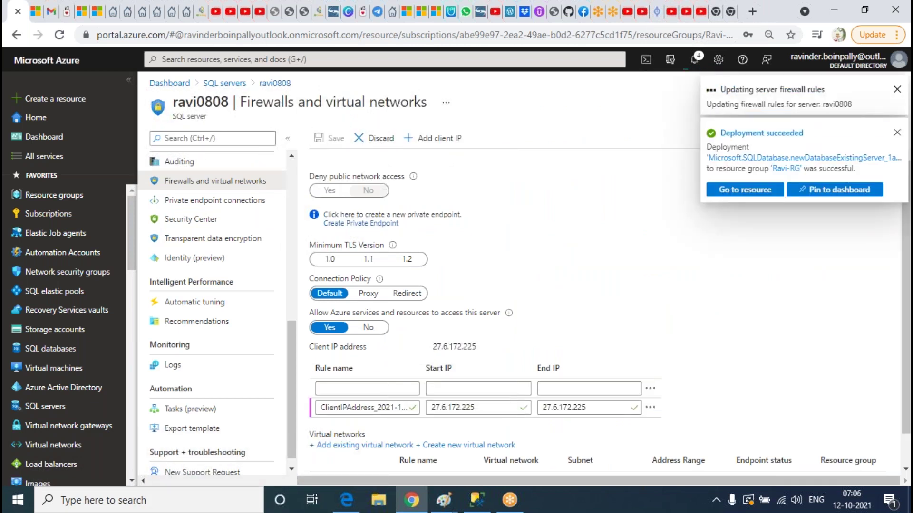
left_click(245, 87)
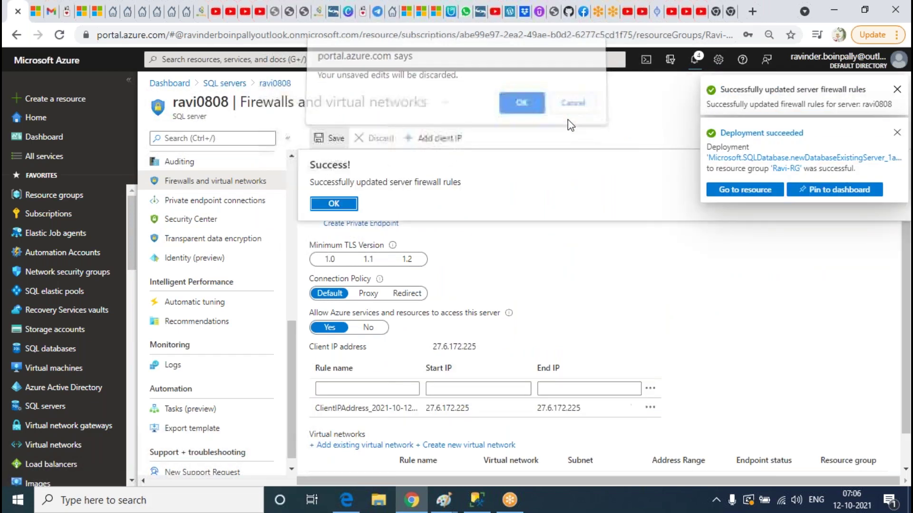
left_click(569, 118)
left_click(243, 90)
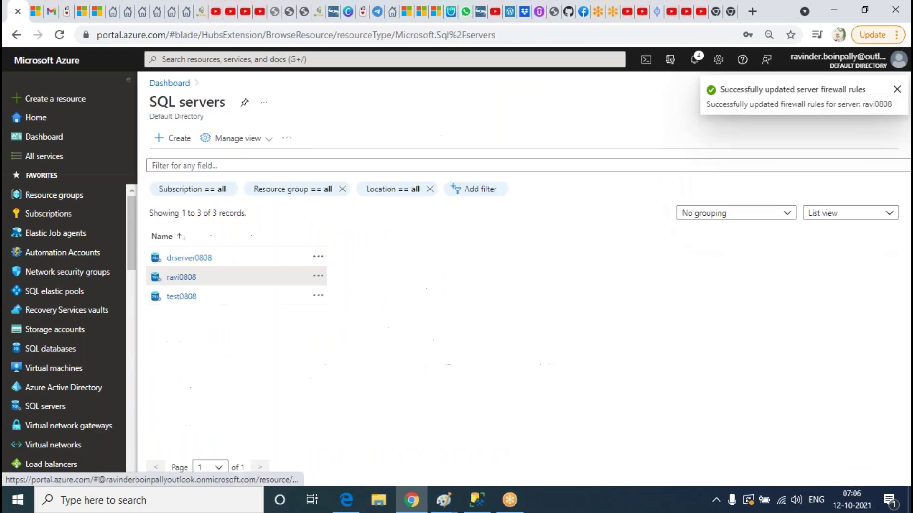
left_click(209, 234)
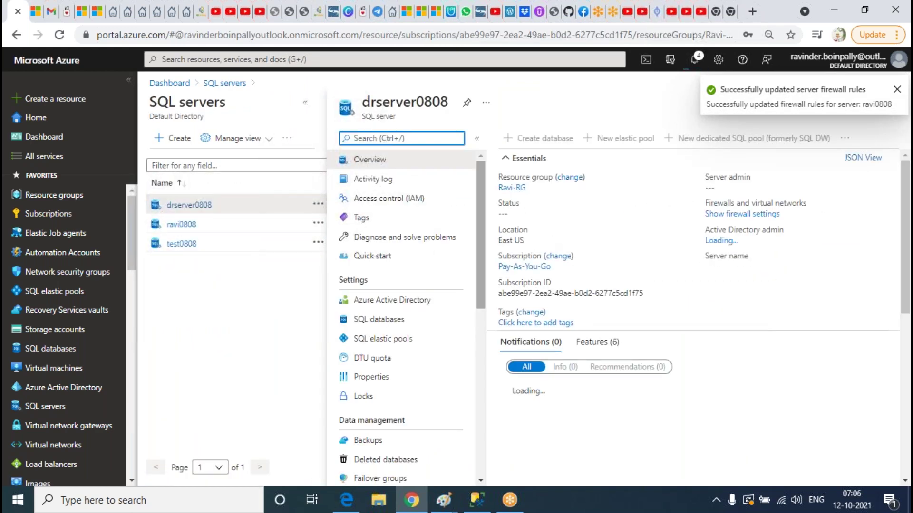
scroll(415, 301, "down", 5)
left_click(415, 295)
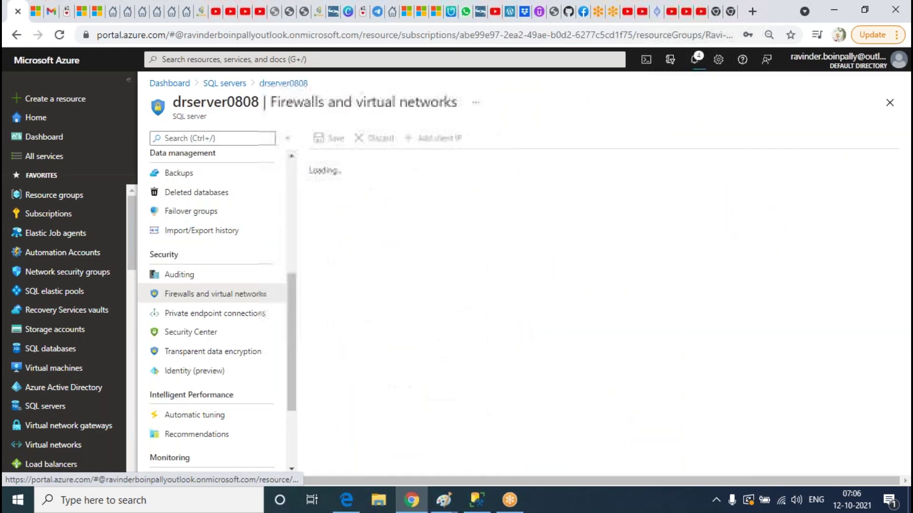
left_click(441, 142)
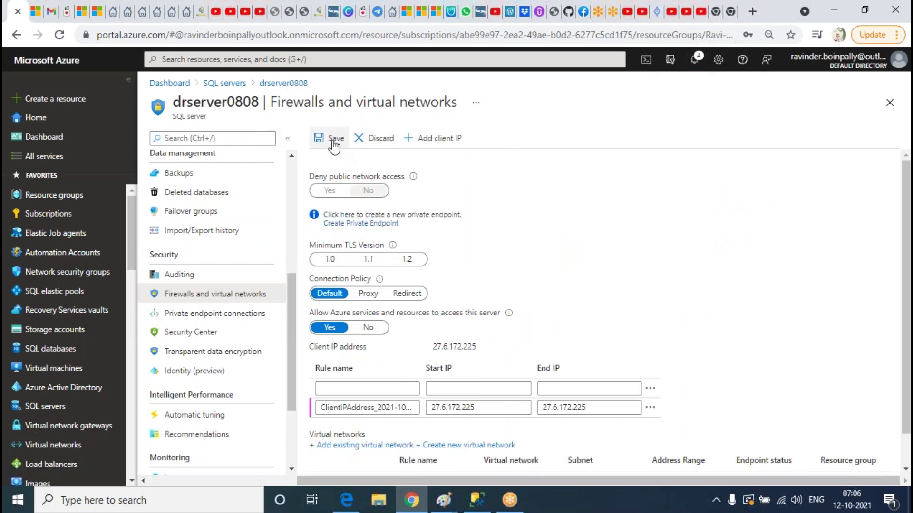
left_click(319, 141)
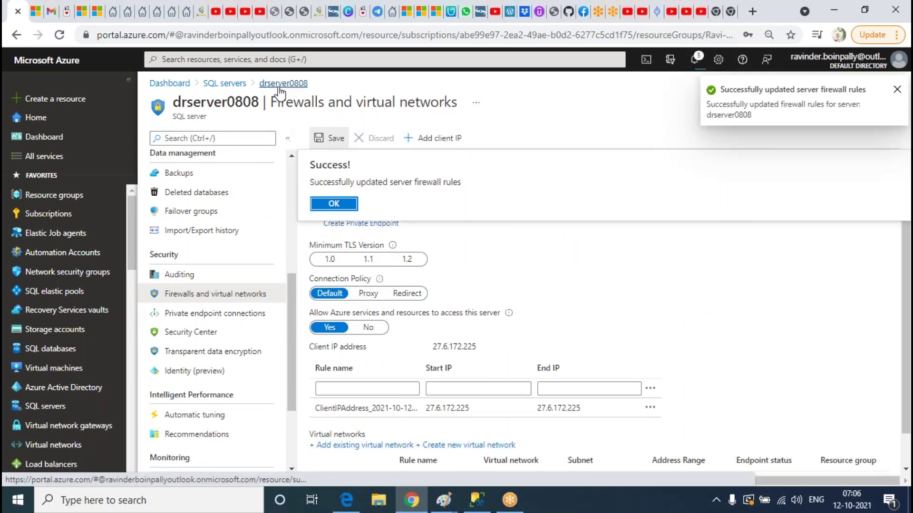
left_click(317, 204)
Open the ravi0808 server's overview from the SQL servers list
left_click(224, 83)
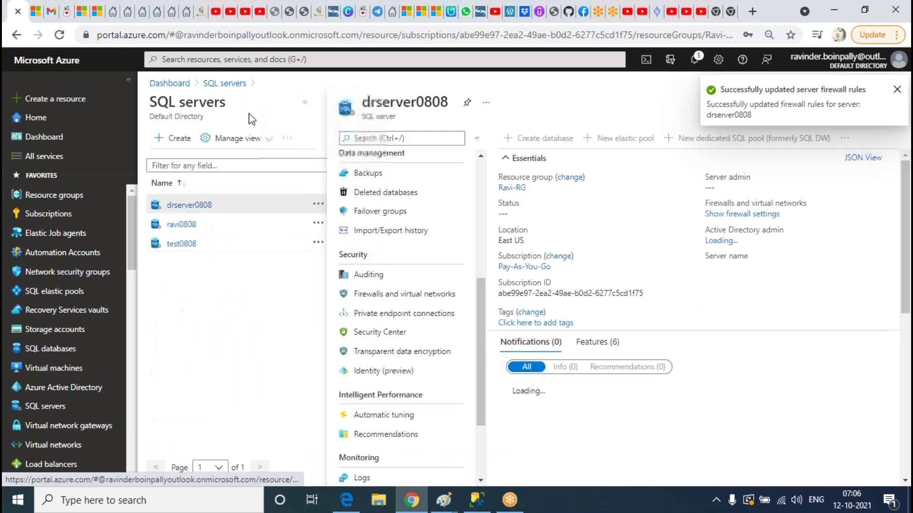
left_click(181, 224)
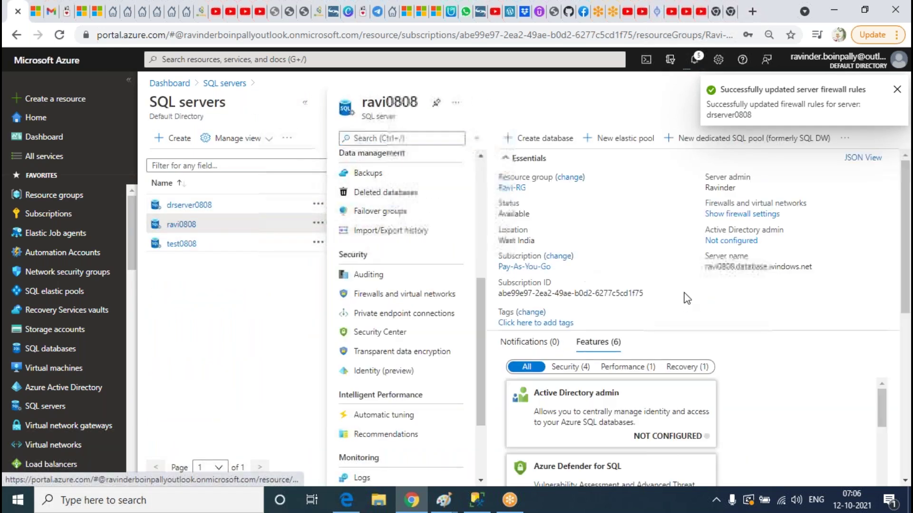
left_click(476, 501)
Connect to ravi0808's Azure address using SQL Server Authentication with the user's login and password
left_click(59, 98)
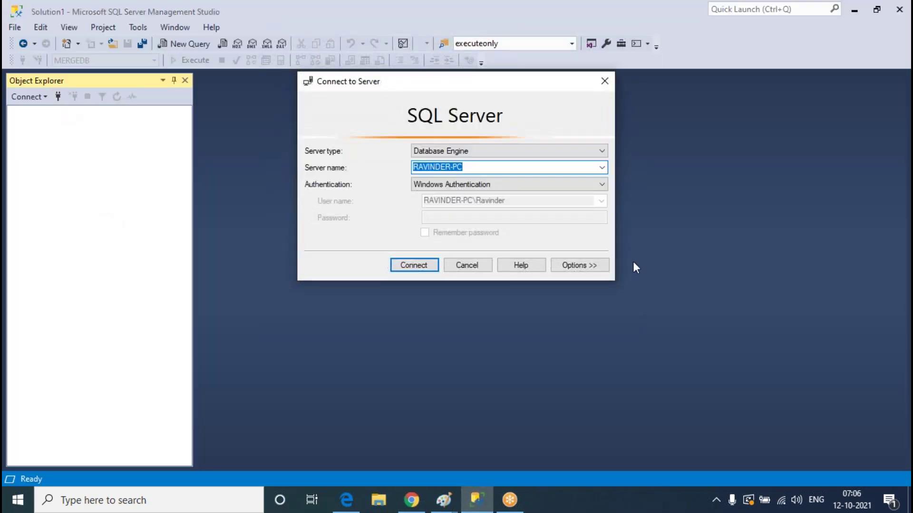
type("ravi0808.database.windows.net")
left_click(468, 185)
left_click(466, 203)
key("Tab")
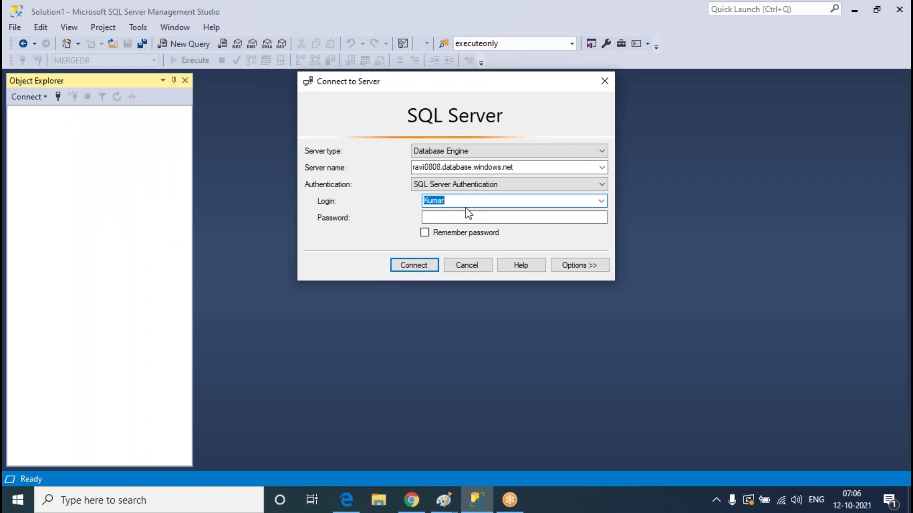
type("Ravinder")
key("Tab")
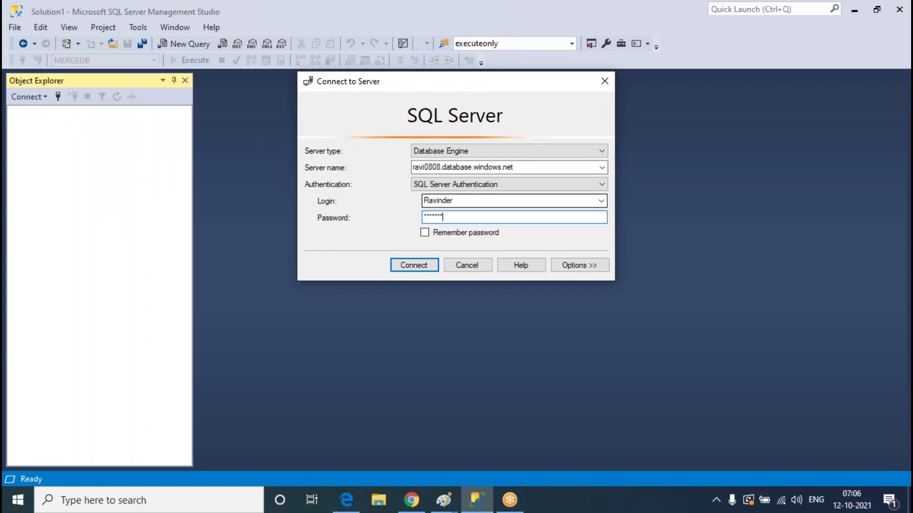
key("Return")
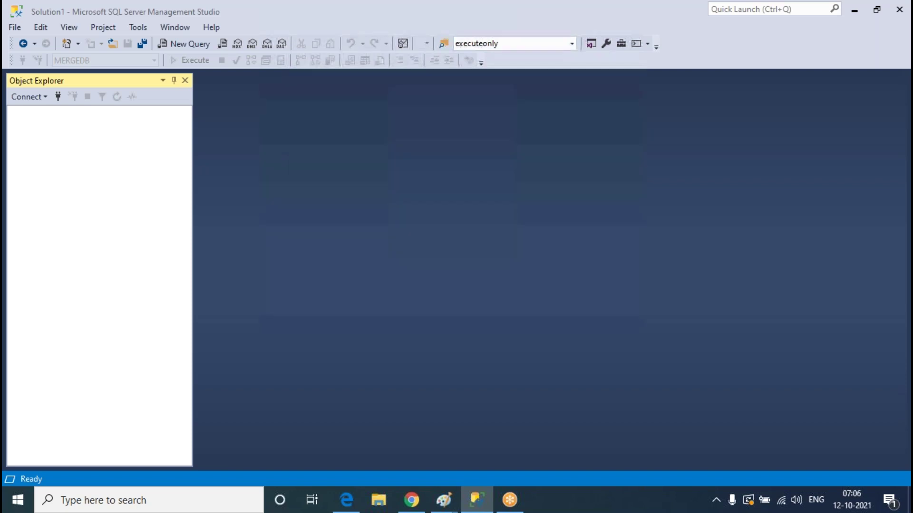
left_click(411, 499)
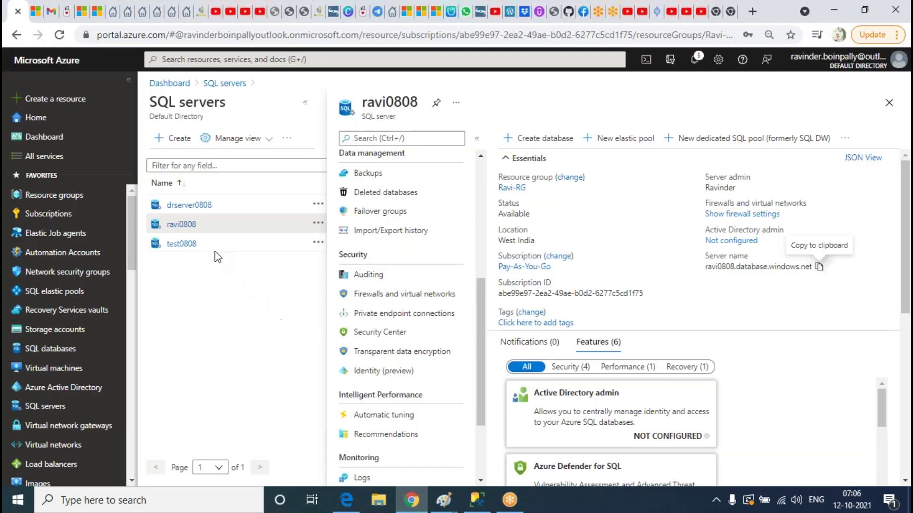
left_click(189, 205)
left_click(835, 266)
left_click(476, 499)
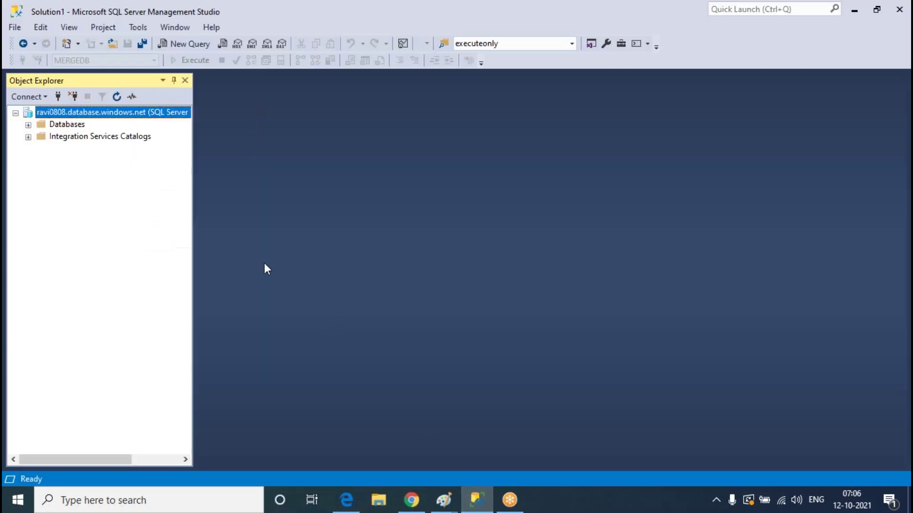
left_click(58, 97)
key("ctrl+v")
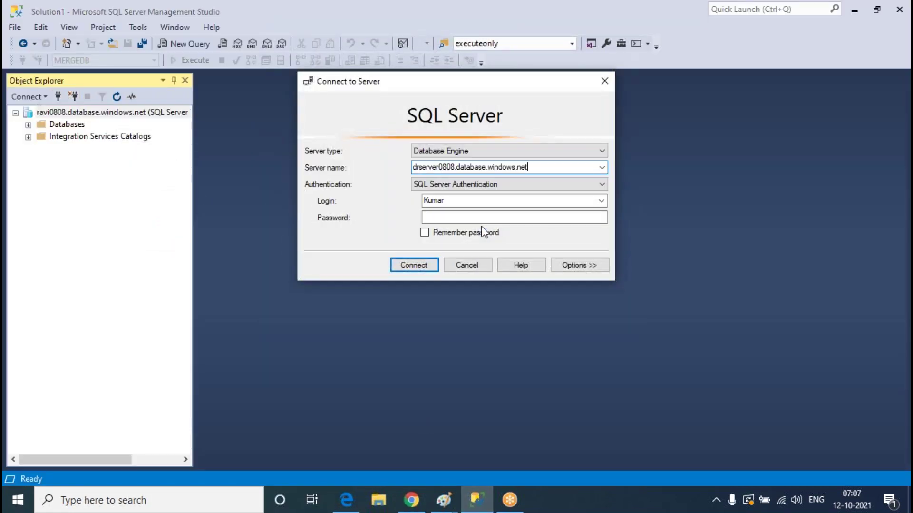
left_click(473, 265)
left_click(28, 124)
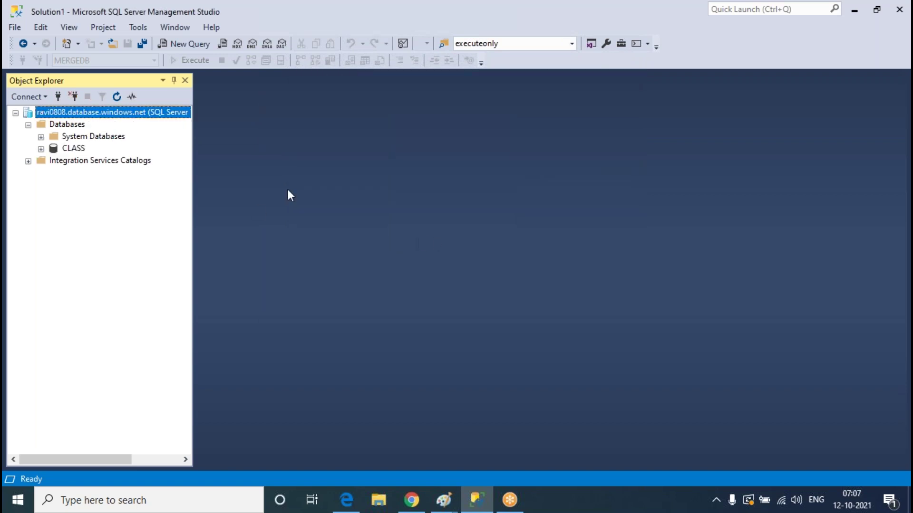
left_click(73, 97)
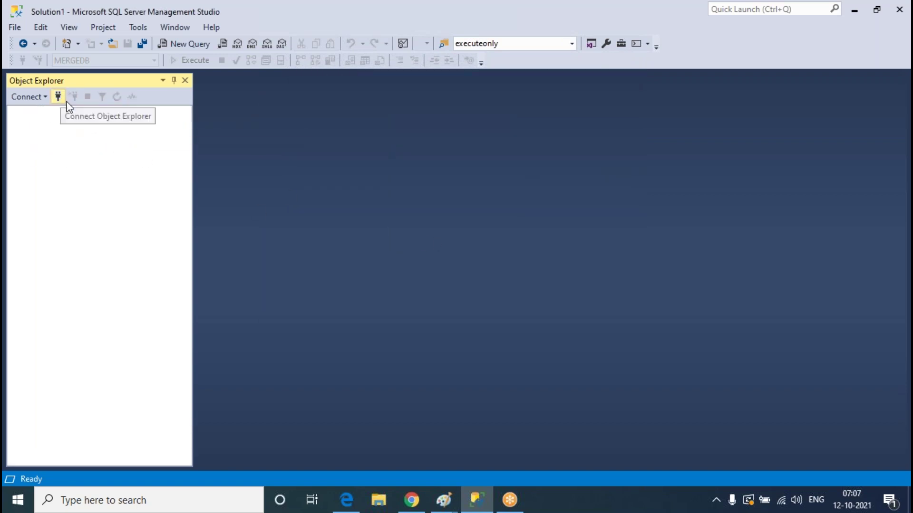
Connect to ravi0808 with SQL Server Authentication and the <default> database instead of CLASS
left_click(58, 97)
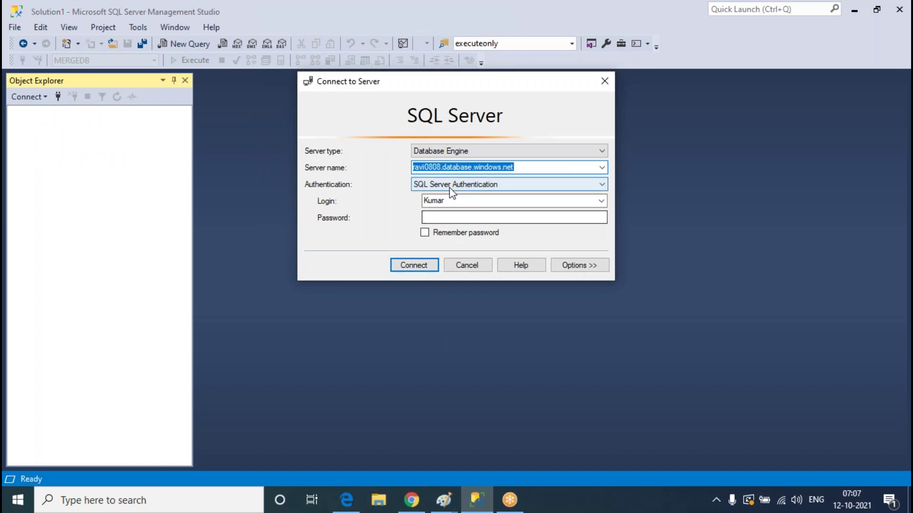
left_click(459, 201)
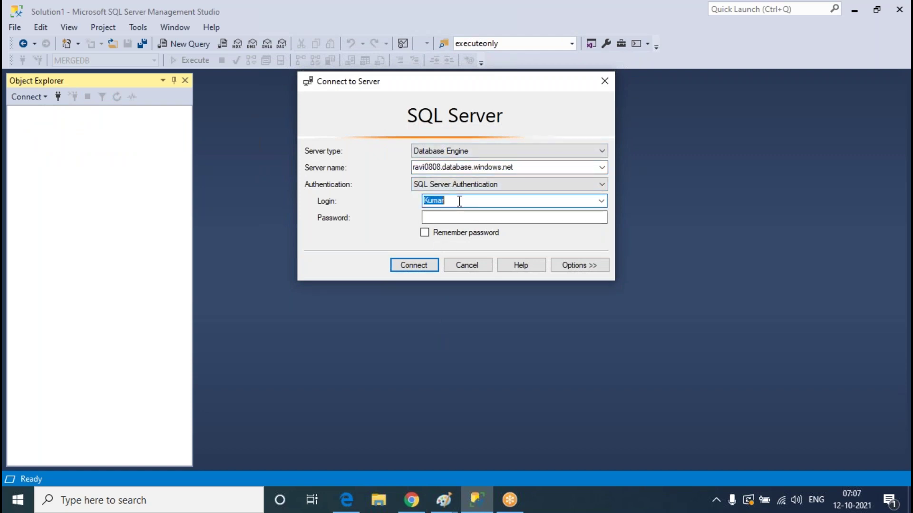
type("Ravinder")
key("Tab")
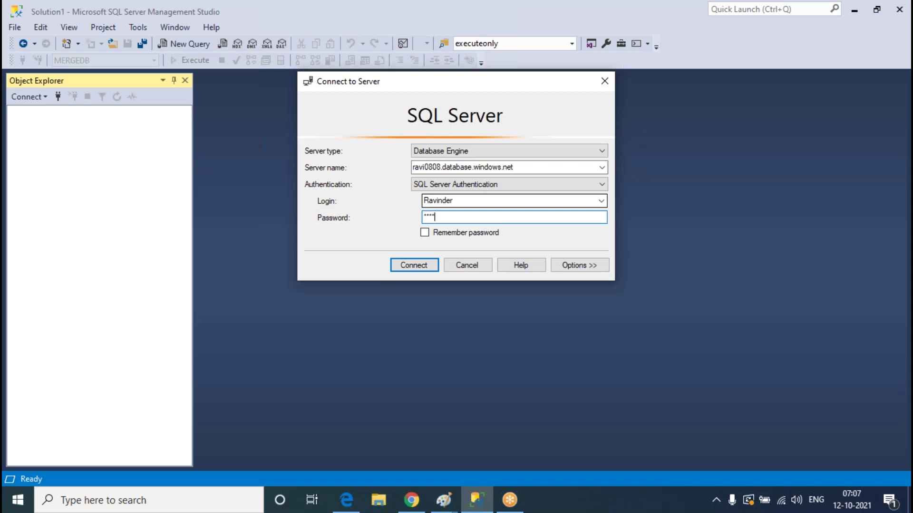
left_click(597, 262)
left_click(598, 179)
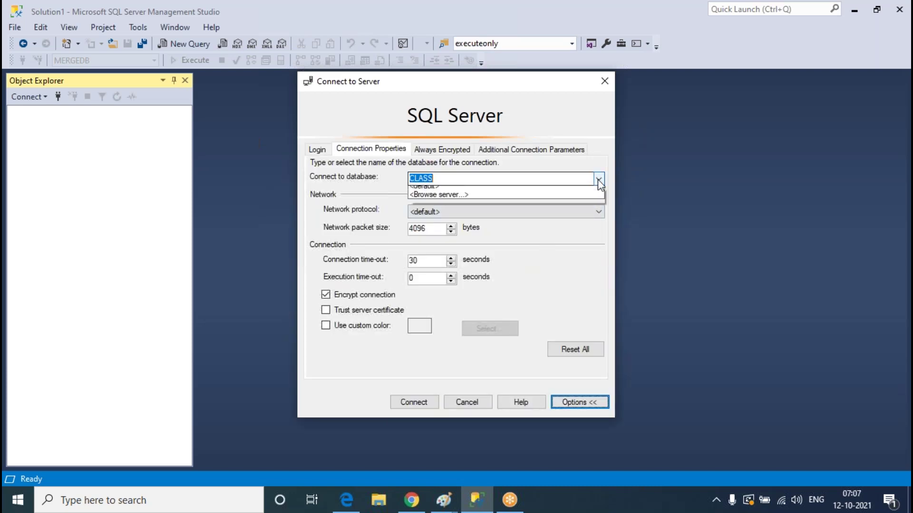
left_click(417, 209)
left_click(318, 149)
left_click(414, 402)
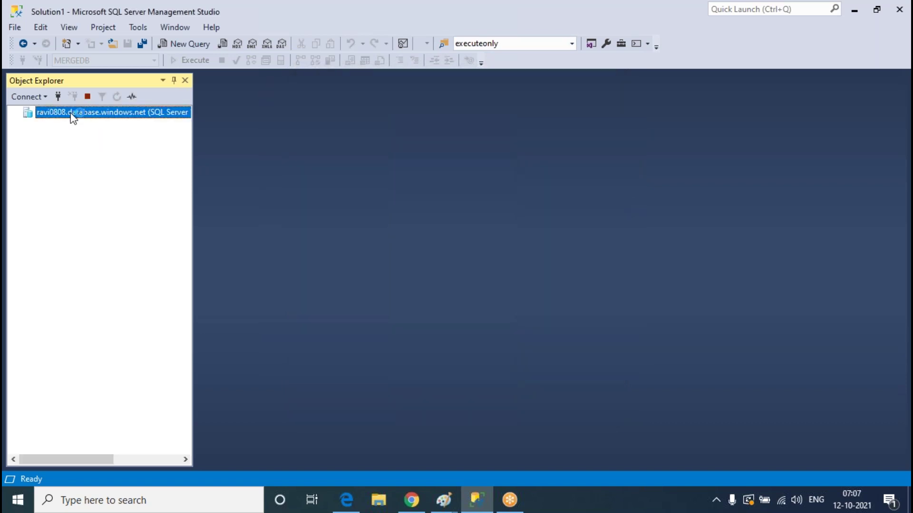
Connect to drserver0808 with SQL Server Authentication and the <default> database
left_click(58, 97)
key("ctrl+v")
left_click(450, 202)
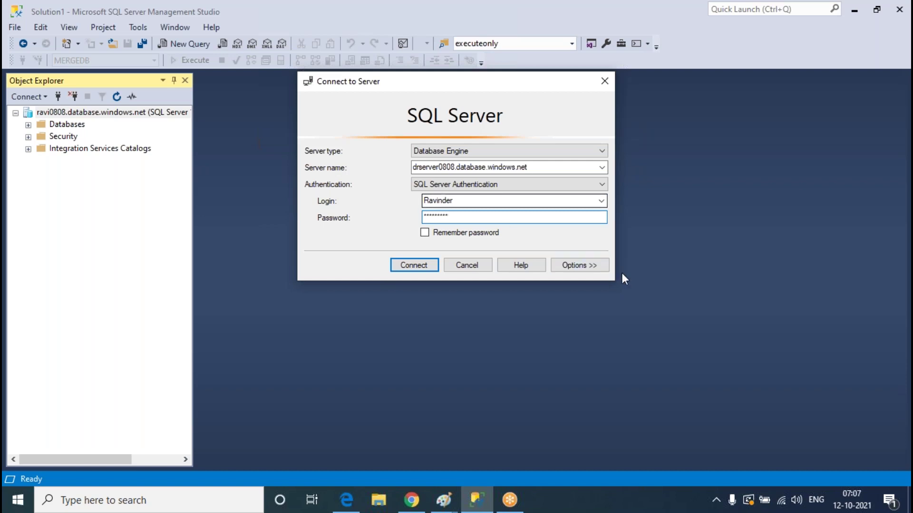
left_click(579, 265)
left_click(573, 183)
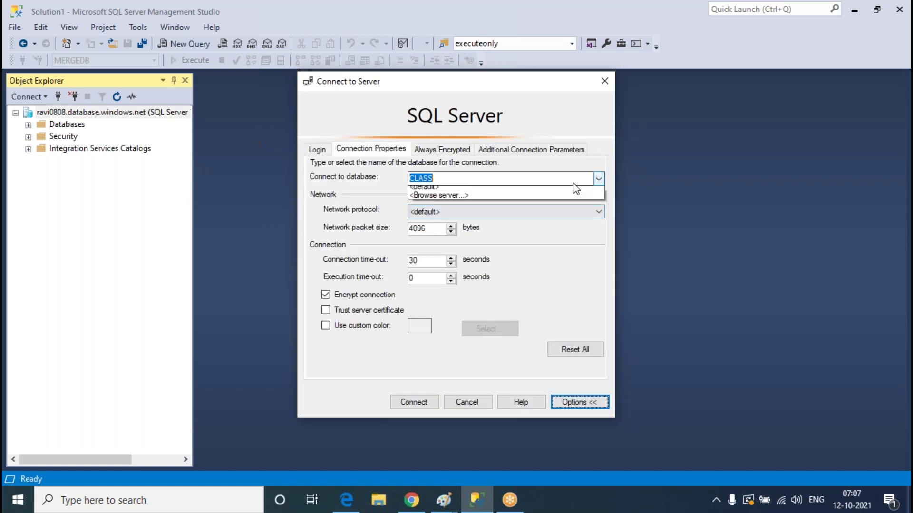
left_click(444, 188)
left_click(317, 150)
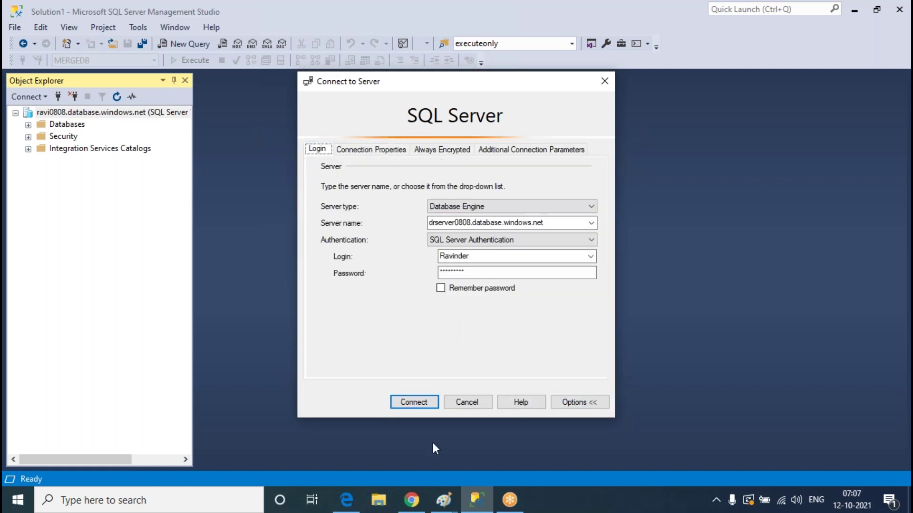
left_click(414, 402)
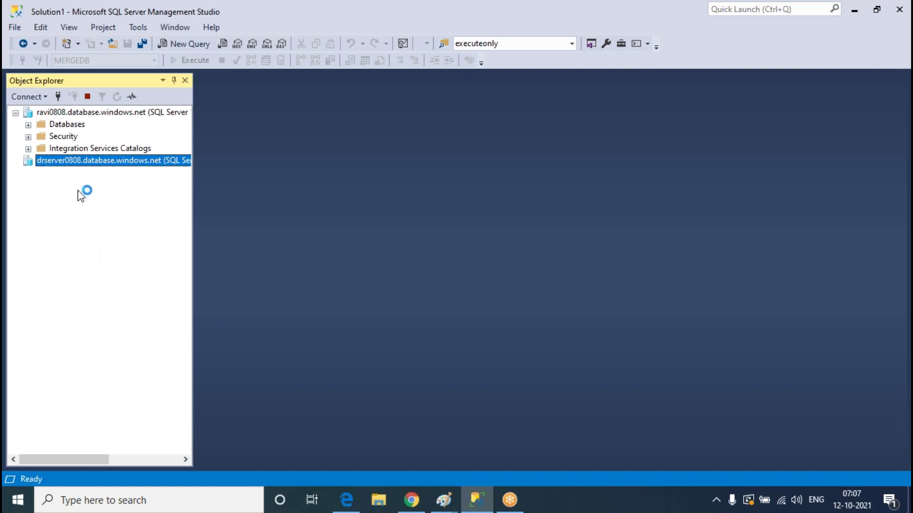
Expand the Databases folders of both ravi0808 and drserver0808 in Object Explorer
left_click(28, 125)
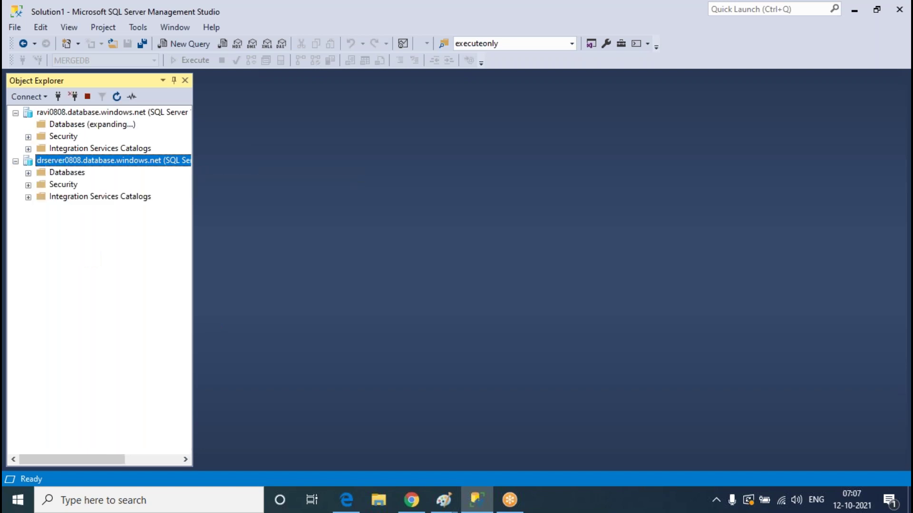
left_click(28, 221)
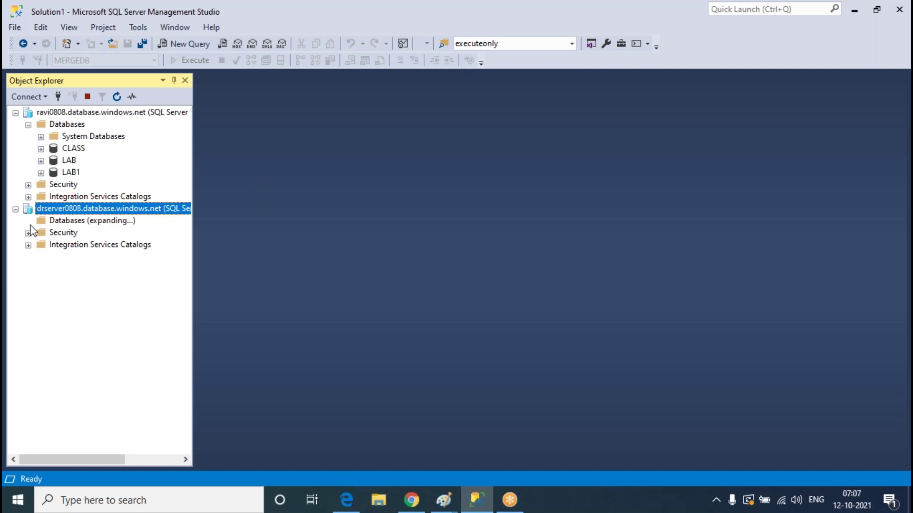
left_click(88, 115)
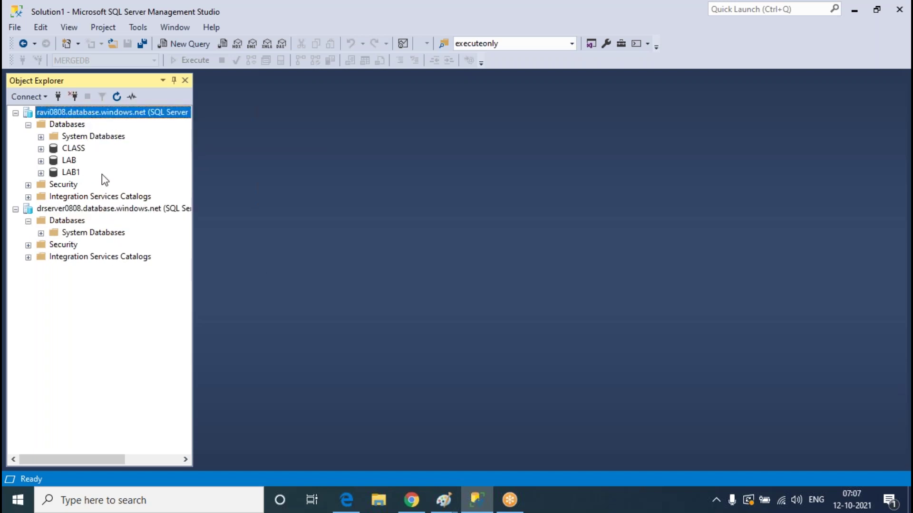
left_click(105, 212)
left_click(102, 116)
left_click(105, 207)
left_click(412, 499)
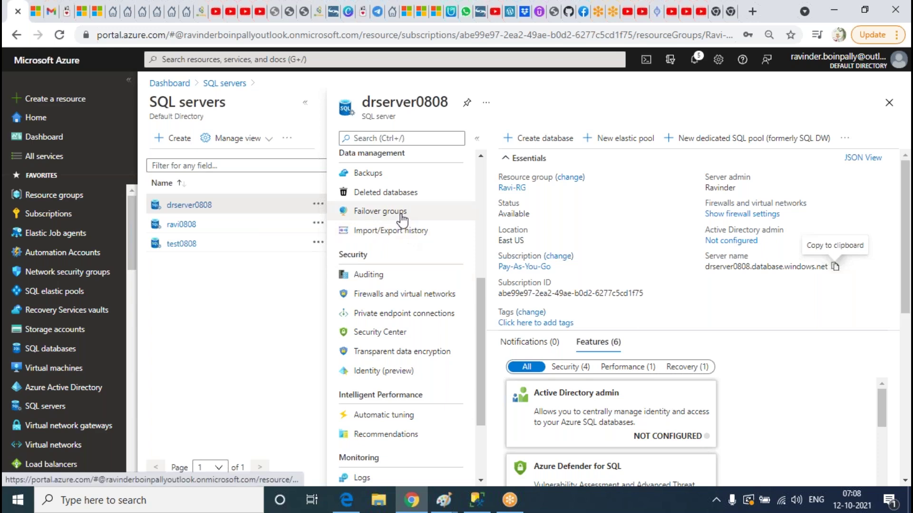
Open ravi0808's overview, then its firewall settings, then its Failover groups page
left_click(193, 229)
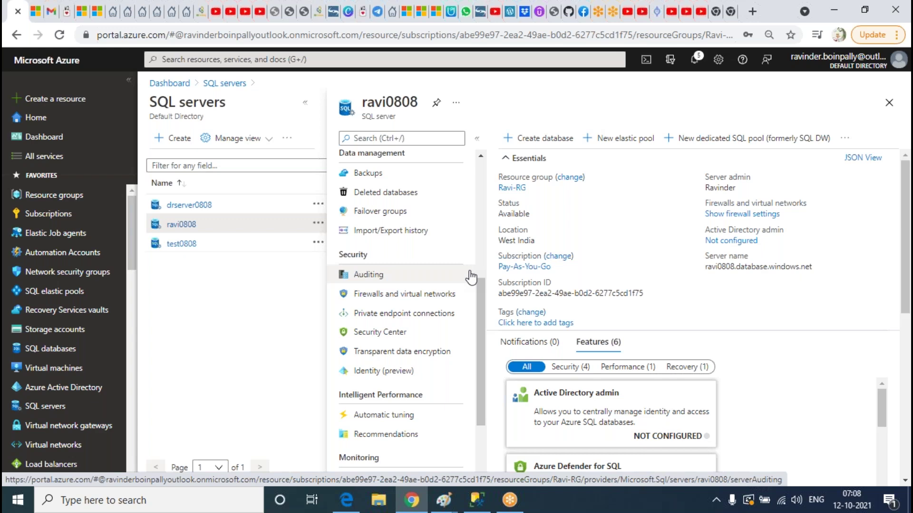
left_click(454, 295)
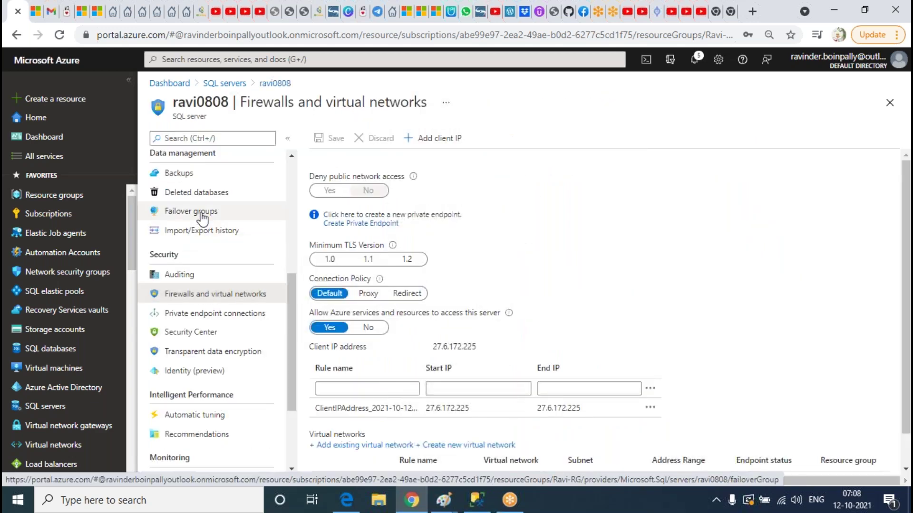
left_click(223, 212)
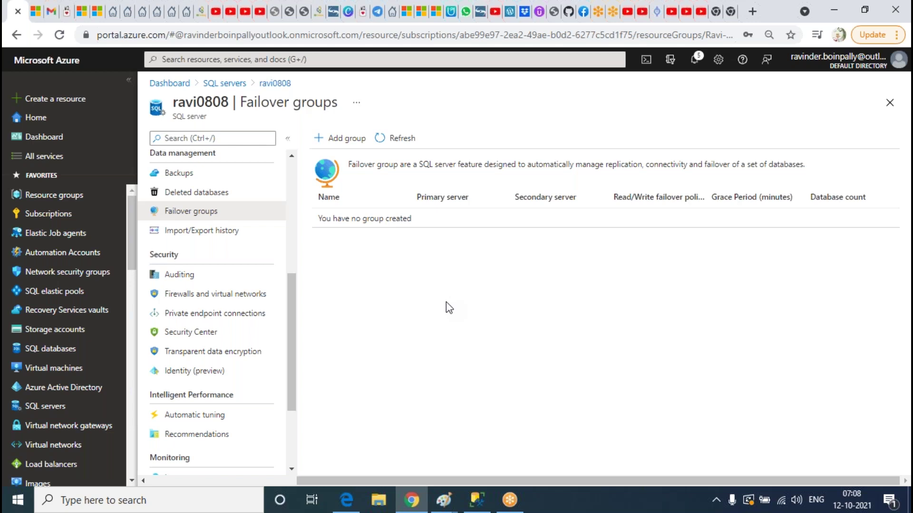
Name the new failover group sqlaggroup with partner server drserver0808 and a 2-hour grace period
left_click(350, 148)
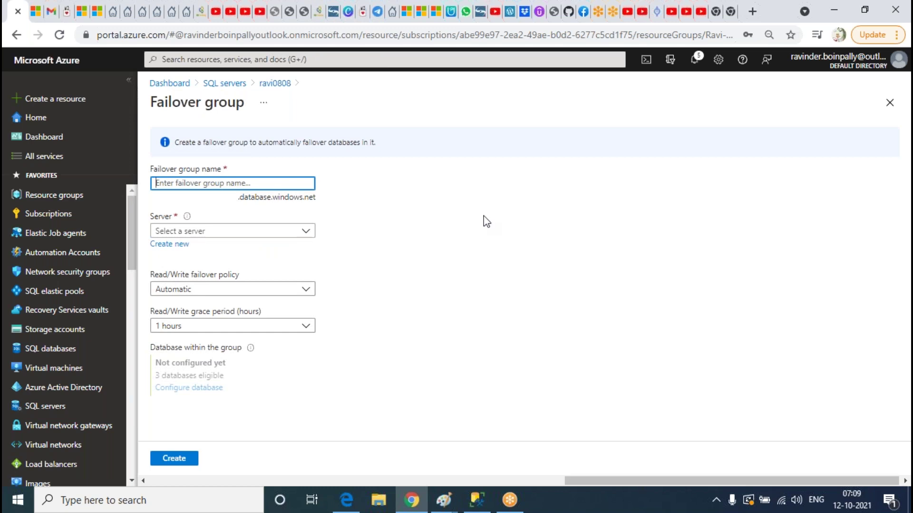
type("sqlag")
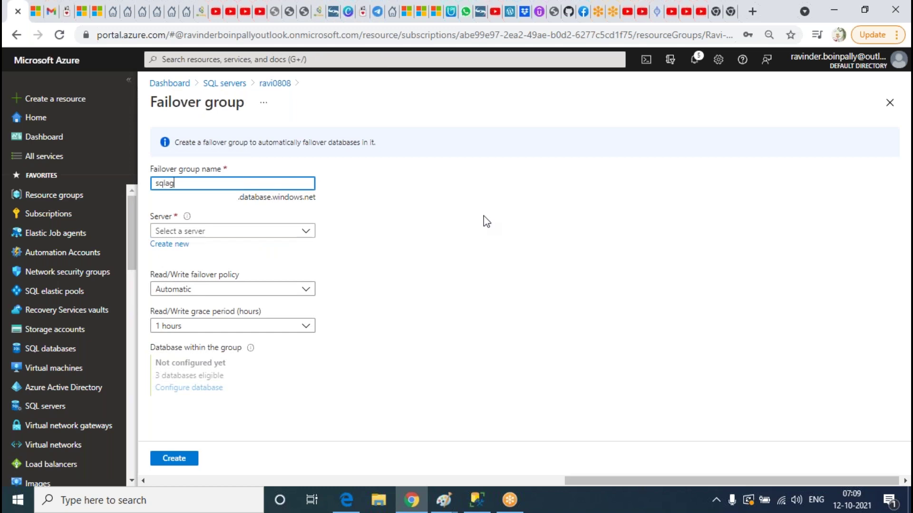
type("group")
left_click(242, 233)
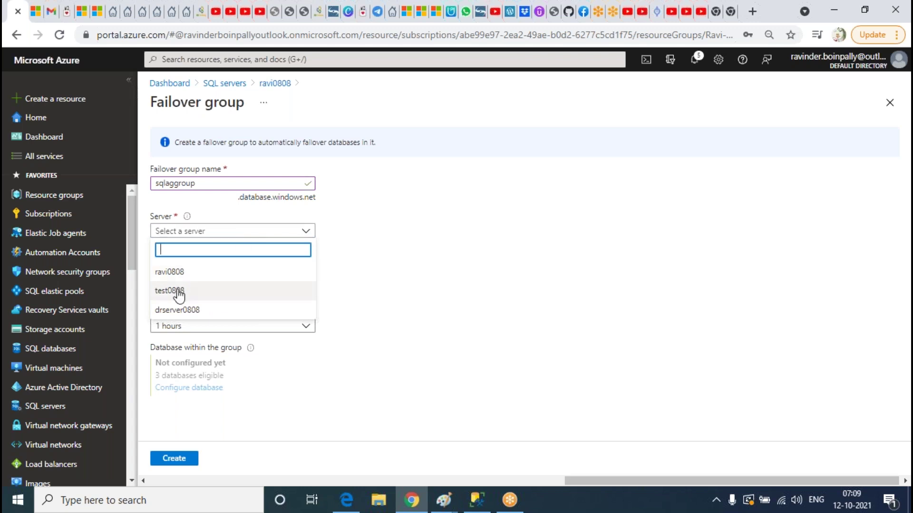
left_click(167, 291)
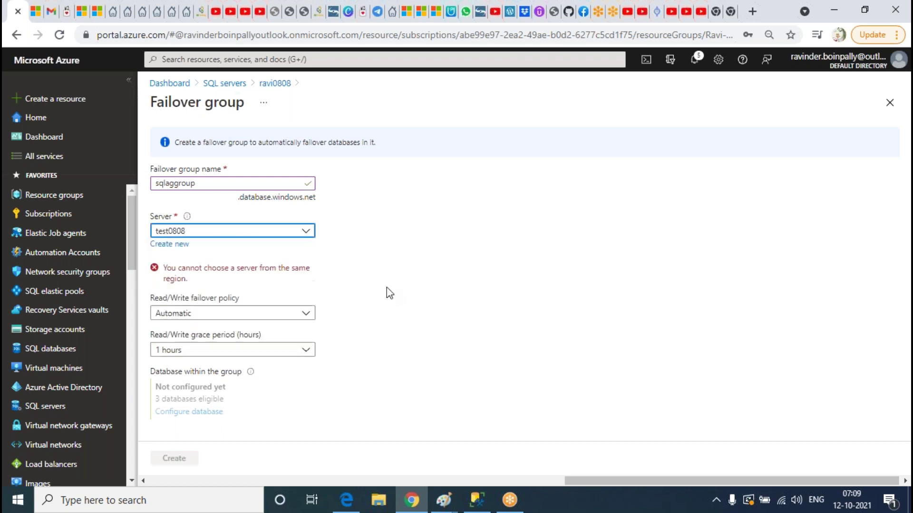
left_click(185, 285)
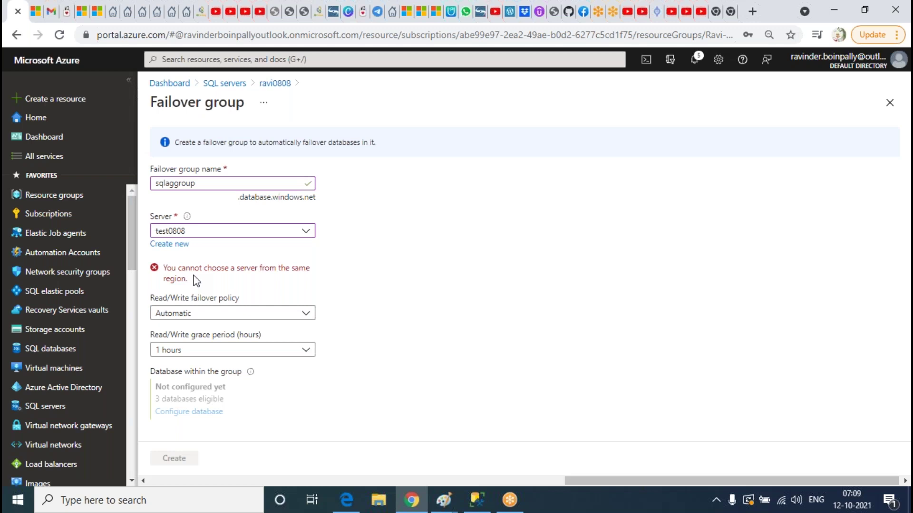
left_click(291, 235)
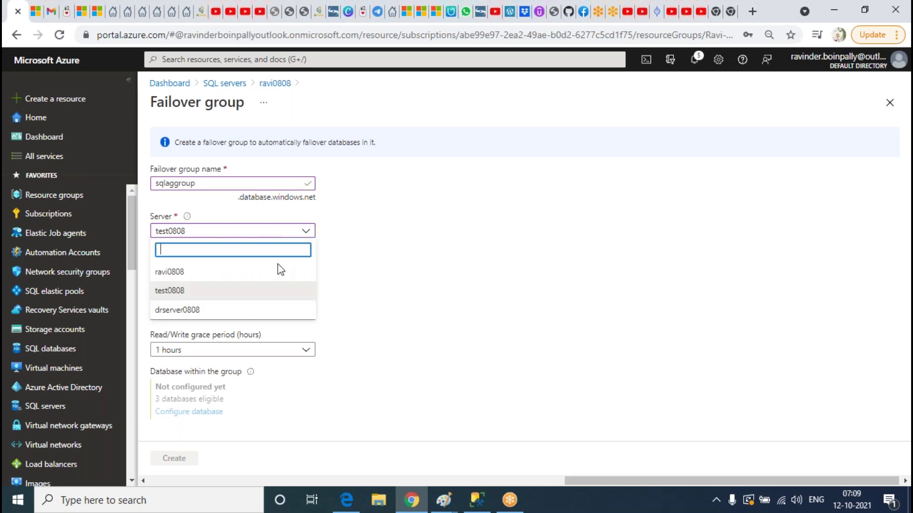
left_click(192, 311)
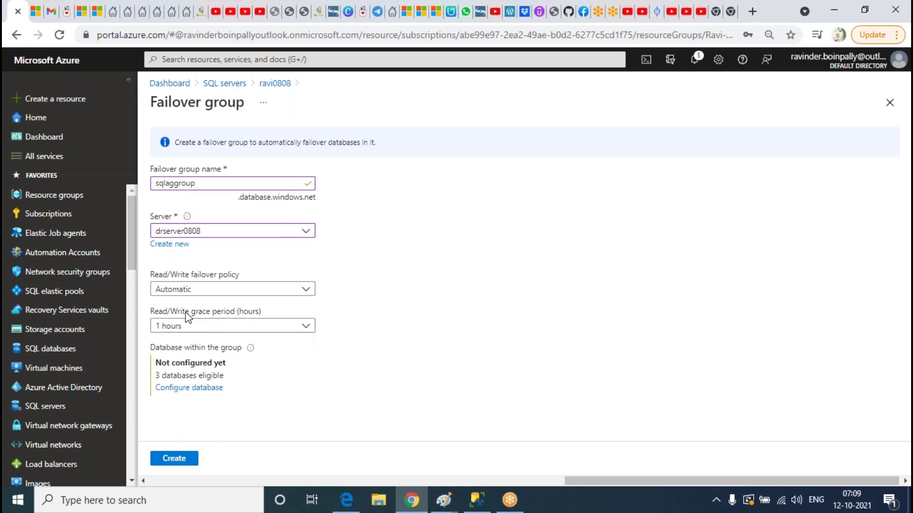
left_click(192, 326)
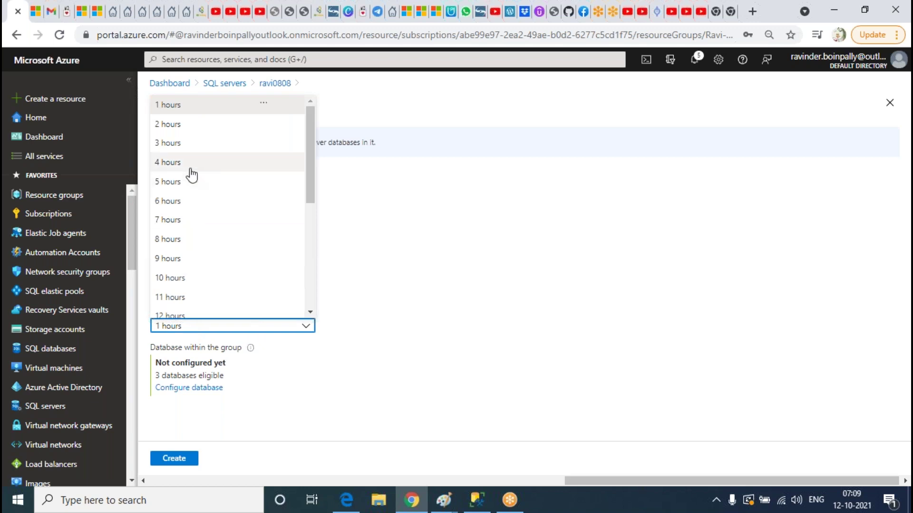
left_click(181, 129)
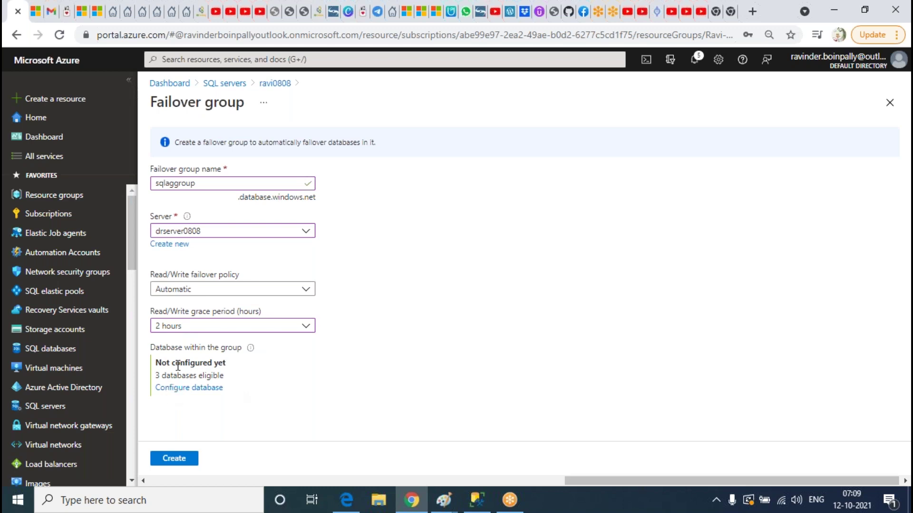
Select the LAB and CLASS databases for sqlaggroup and confirm the selection
left_click(200, 389)
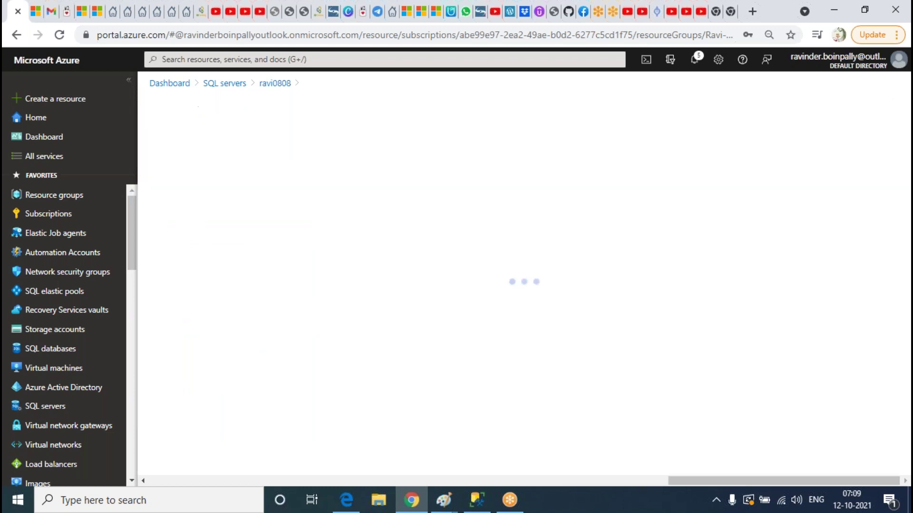
left_click(160, 241)
left_click(158, 221)
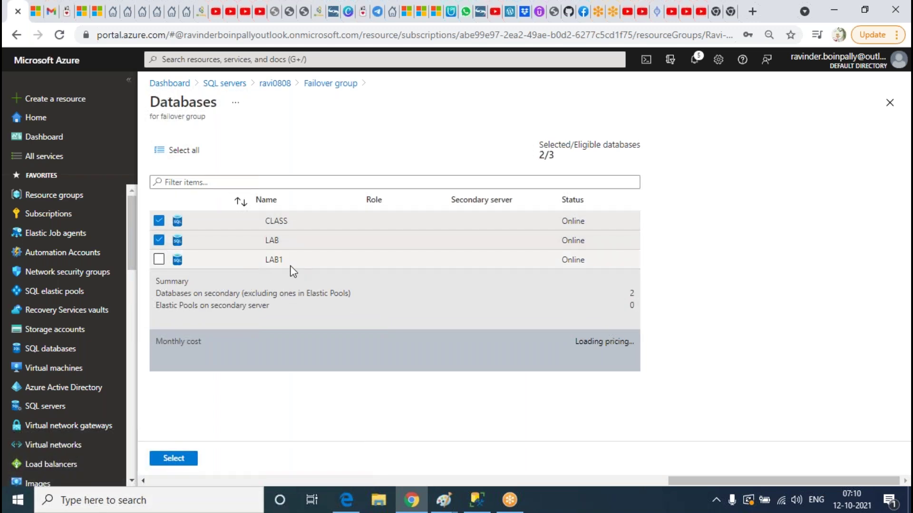
left_click(173, 459)
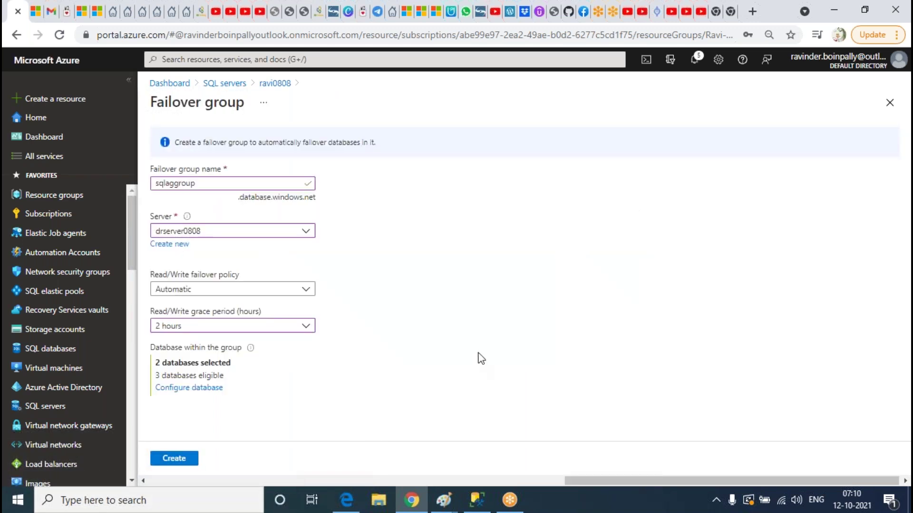
double_click(173, 183)
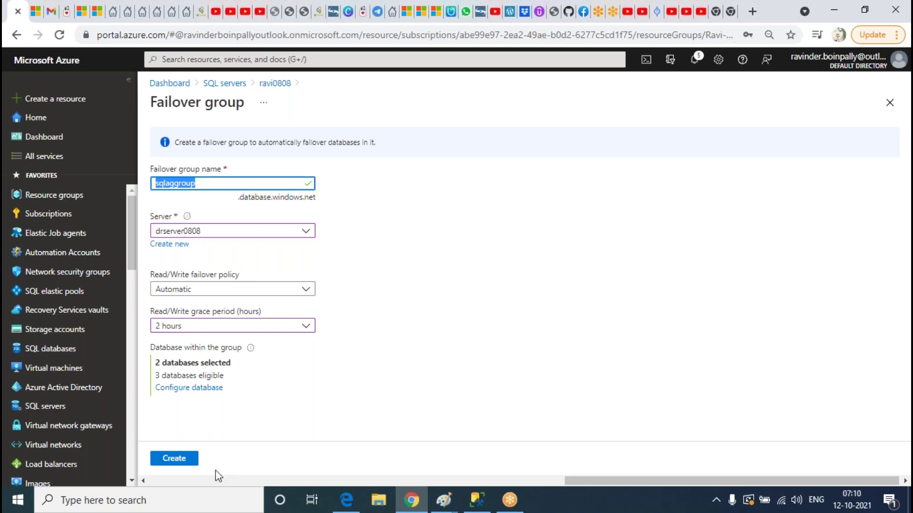
Create the sqlaggroup failover group and refresh ravi0808's Failover groups list
left_click(179, 468)
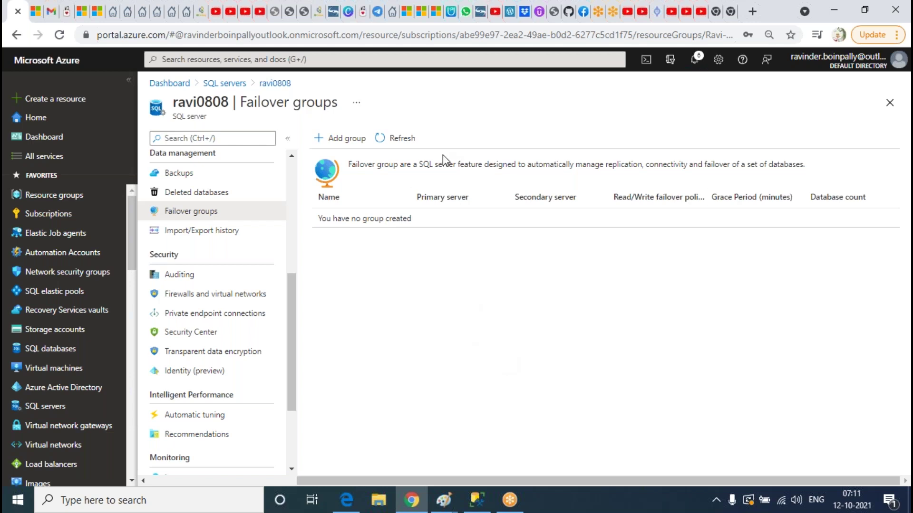
left_click(399, 139)
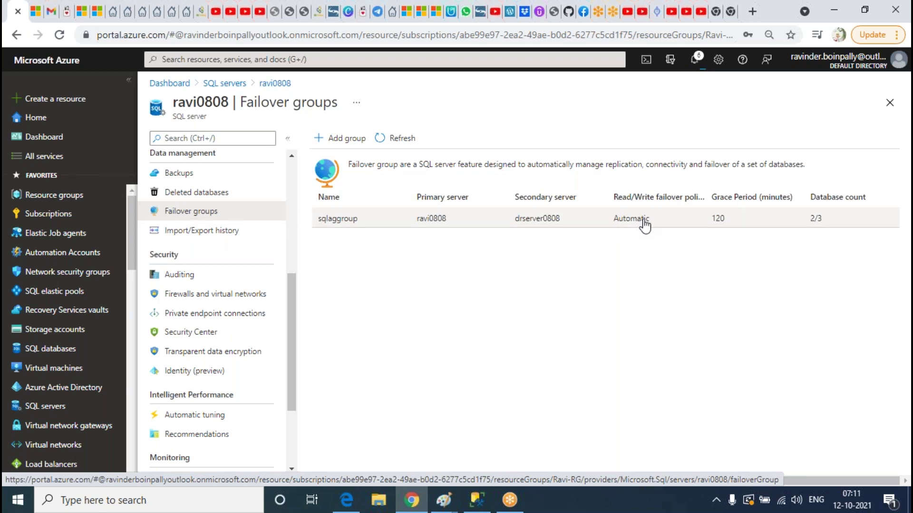
Open sqlaggroup, review its listener endpoints, and show its LAB and CLASS databases
left_click(645, 227)
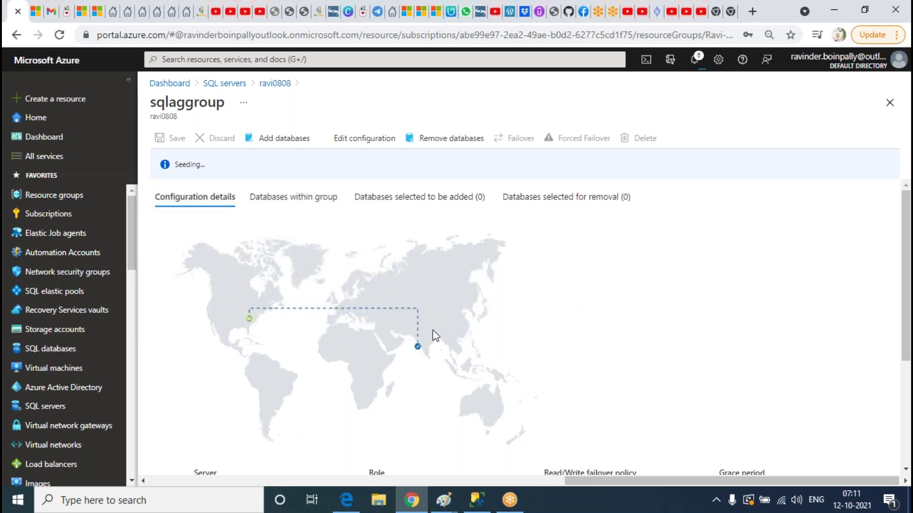
scroll(580, 309, "down", 1)
scroll(578, 307, "down", 2)
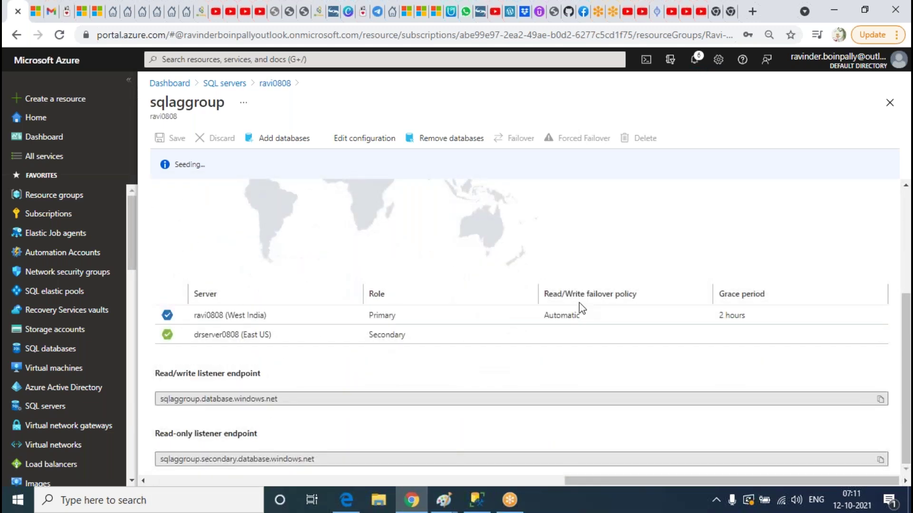
left_click_drag(161, 399, 278, 399)
triple_click(263, 463)
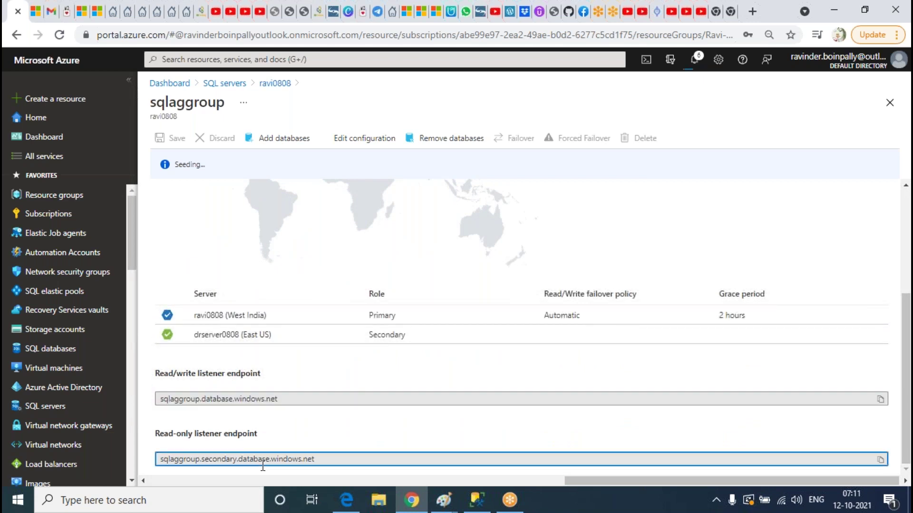
scroll(337, 381, "up", 1)
scroll(336, 381, "up", 2)
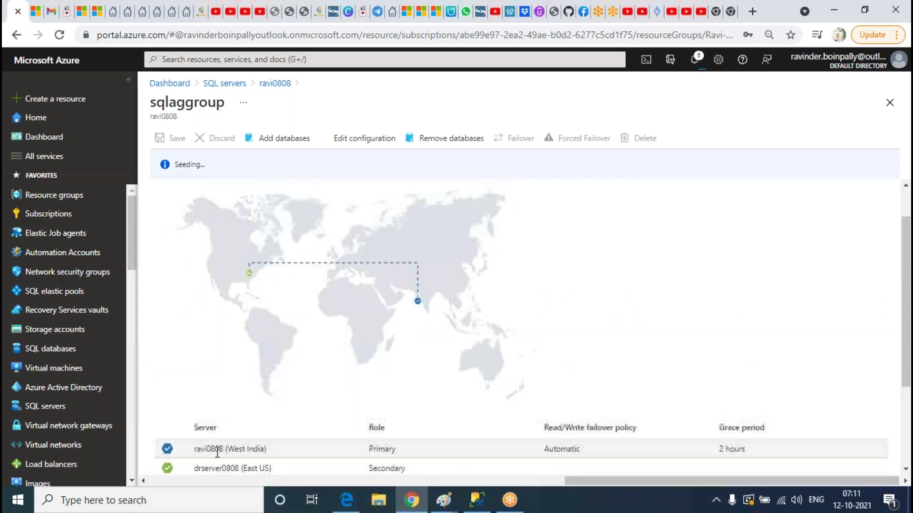
scroll(266, 399, "down", 3)
scroll(326, 335, "up", 3)
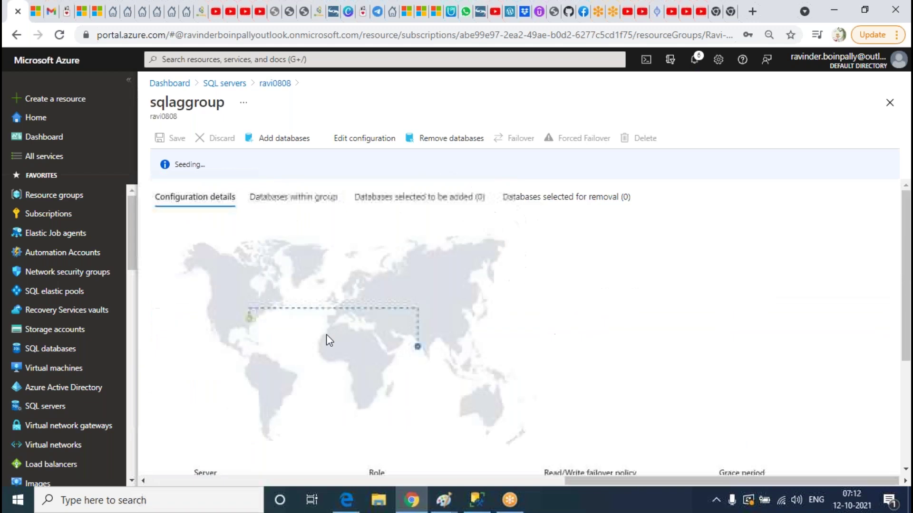
left_click(275, 201)
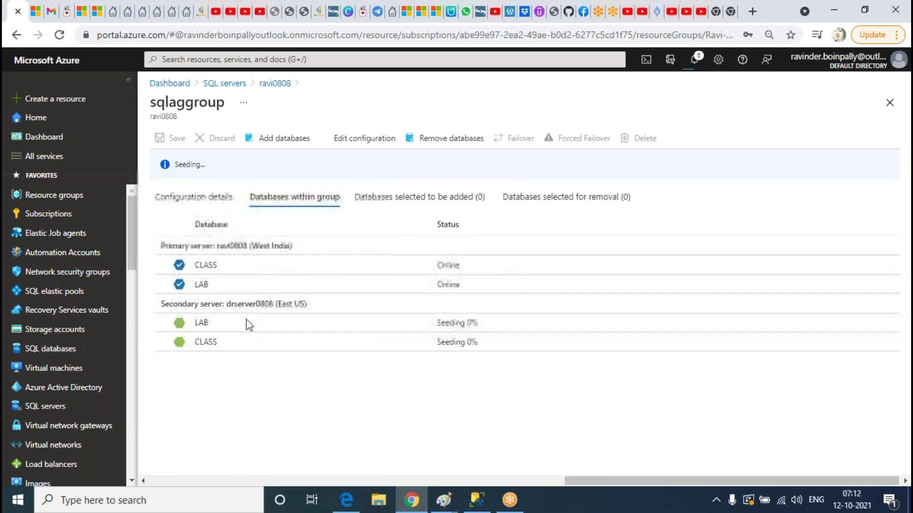
Refresh drserver0808's Databases folder in SSMS to reveal the replicated CLASS and LAB
left_click(227, 202)
left_click(477, 500)
right_click(57, 221)
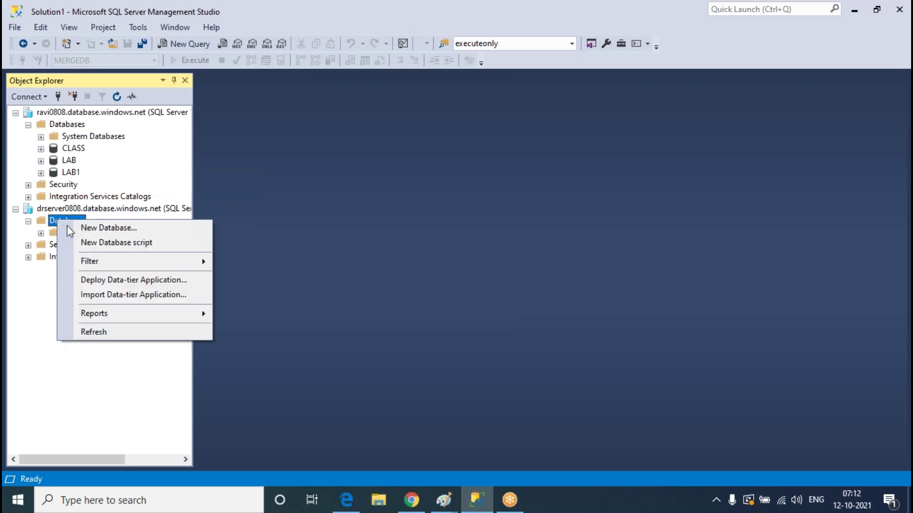
left_click(116, 333)
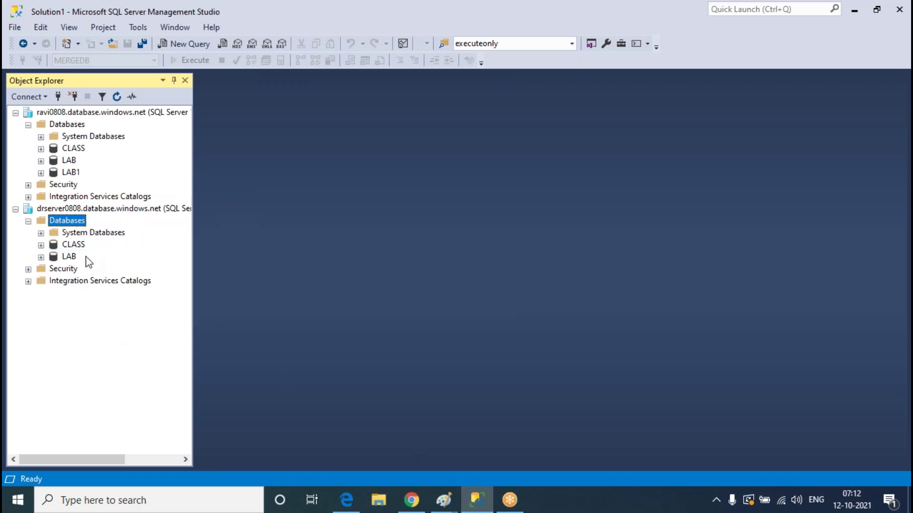
left_click(489, 505)
Select the sqlaggroup read/write listener endpoint after database seeding has completed
scroll(579, 285, "down", 4)
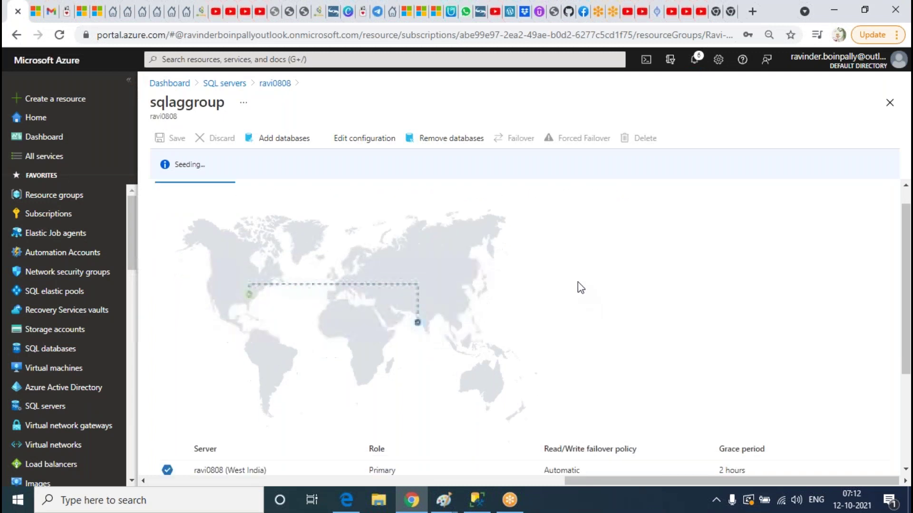
scroll(579, 285, "up", 4)
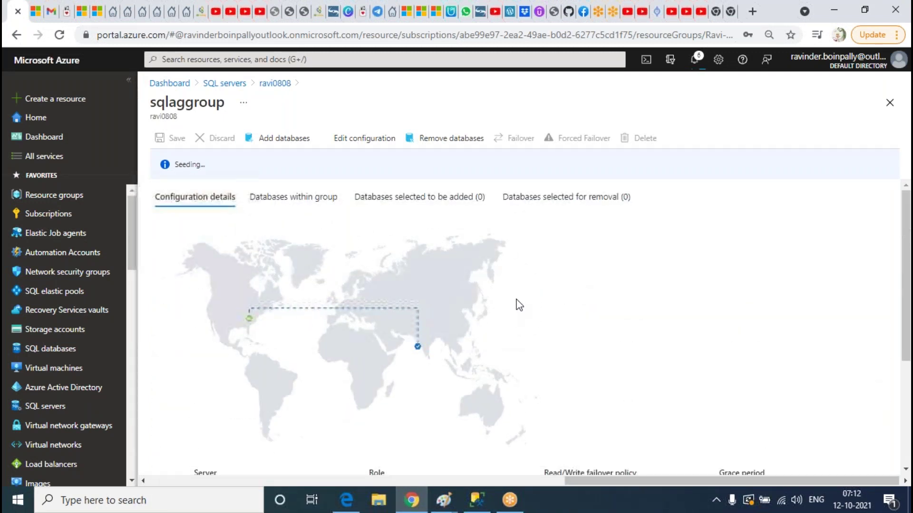
scroll(550, 309, "down", 4)
scroll(550, 316, "up", 4)
scroll(595, 345, "down", 1)
scroll(589, 347, "down", 3)
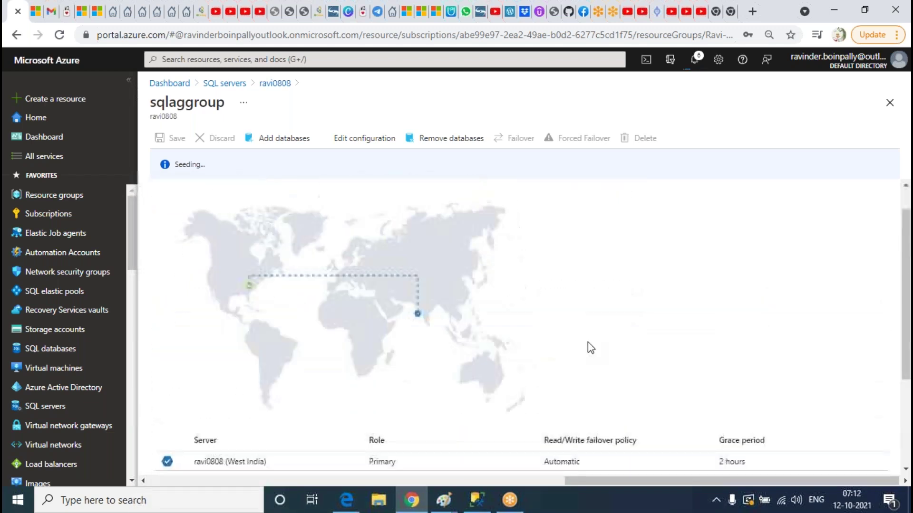
scroll(590, 346, "up", 4)
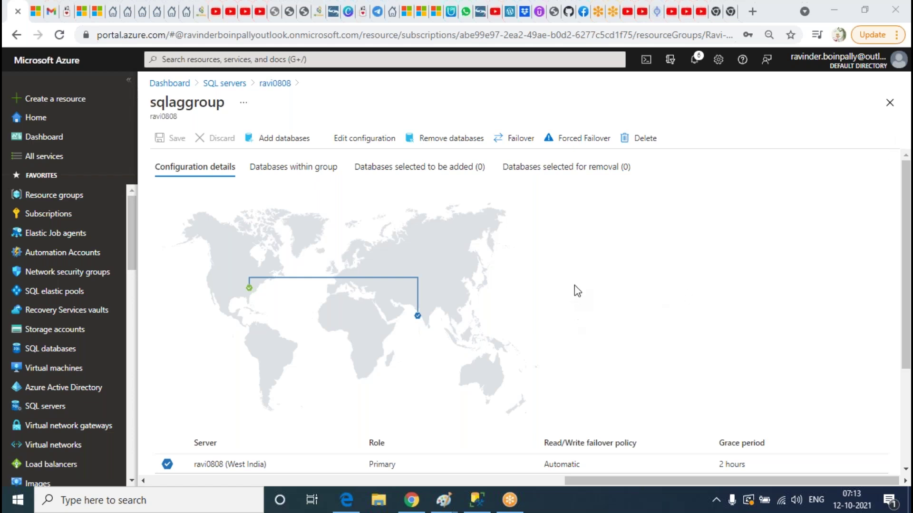
left_click(577, 289)
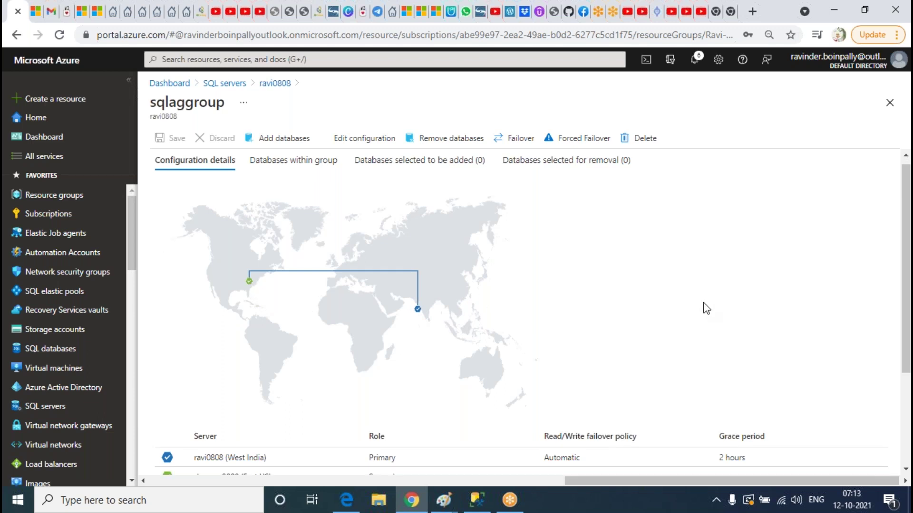
scroll(705, 308, "down", 3)
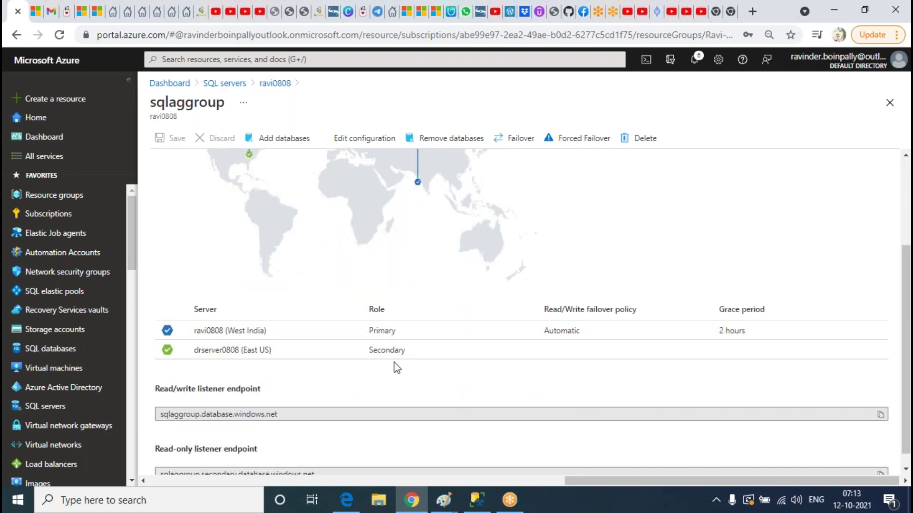
scroll(394, 368, "down", 1)
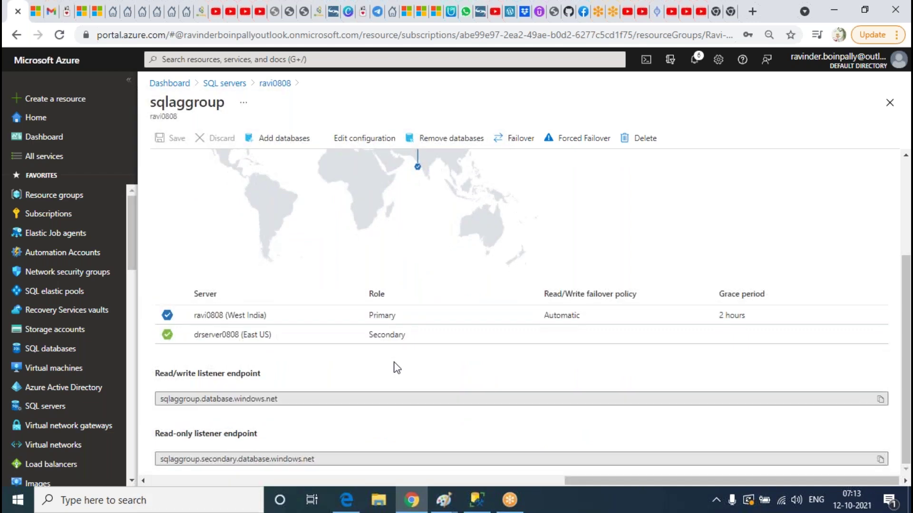
left_click_drag(312, 400, 134, 408)
key("ctrl+c")
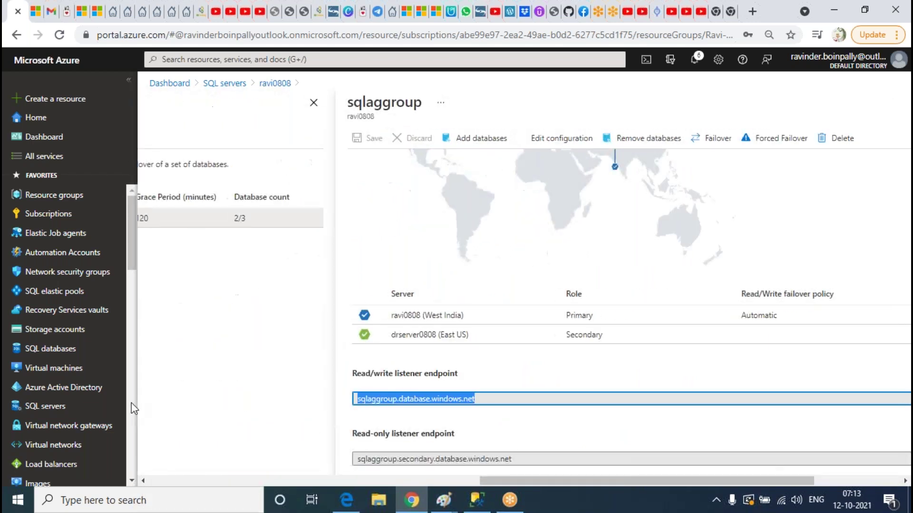
Paste the read/write listener endpoint as server name in a new SSMS connection
left_click(477, 499)
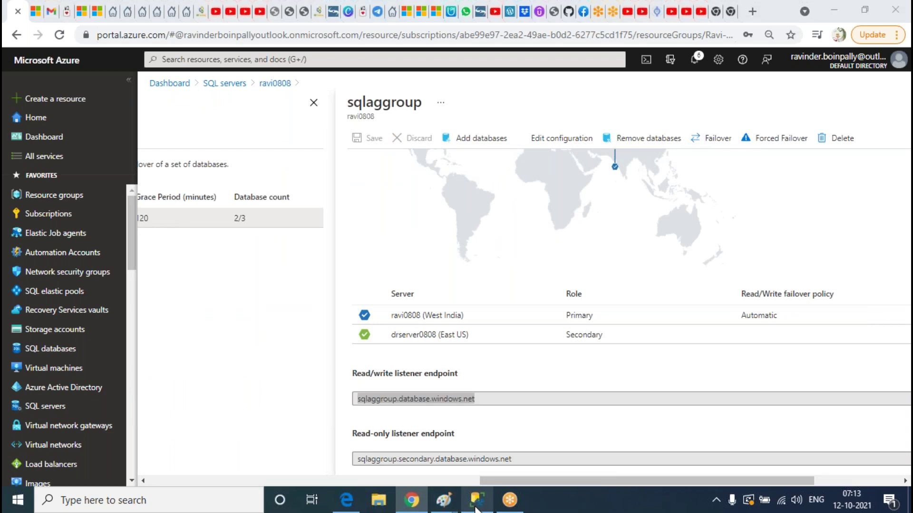
left_click(57, 96)
key("ctrl+v")
Connect to the sqlaggroup.database.windows.net listener with the login password, then select the read-only listener endpoint
left_click(466, 219)
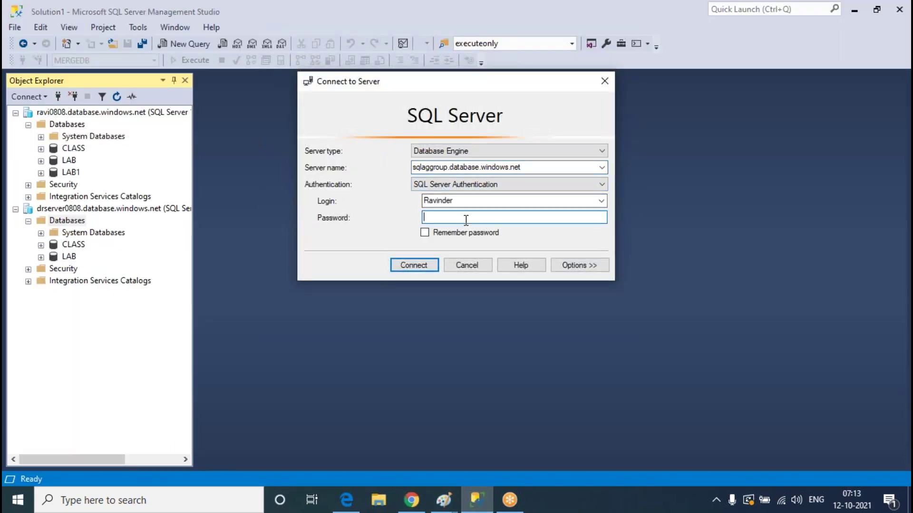
type("*********")
left_click(607, 266)
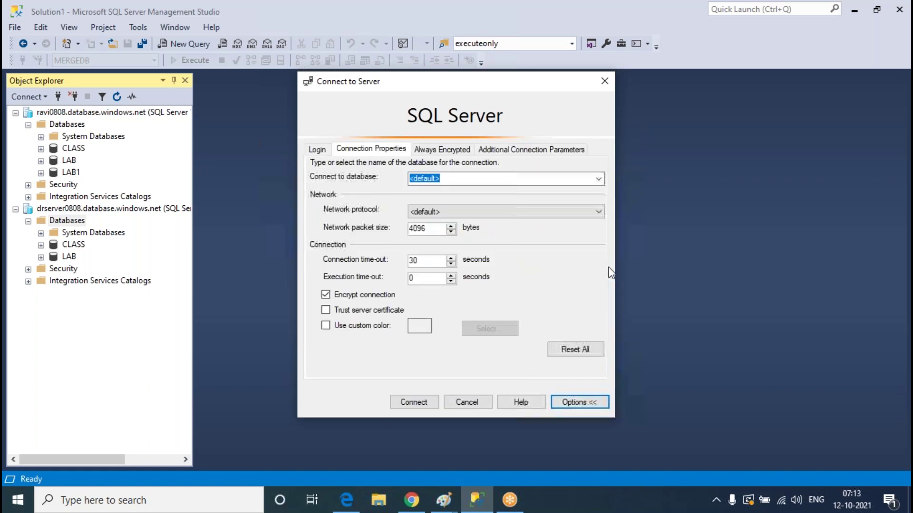
left_click(317, 151)
left_click(414, 403)
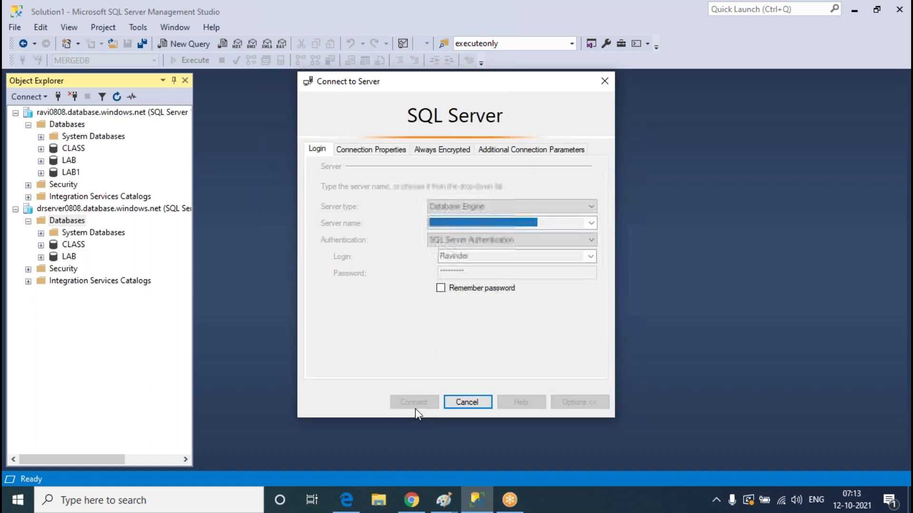
left_click(411, 500)
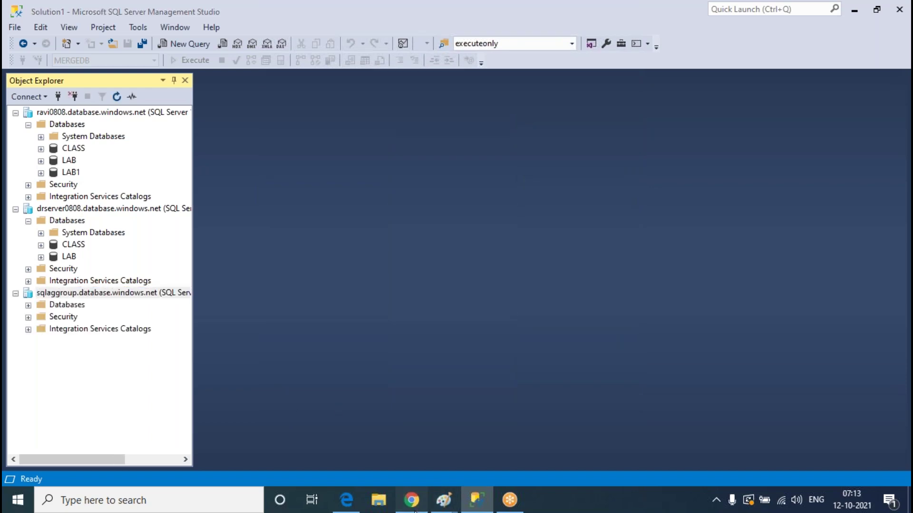
left_click_drag(531, 459, 341, 465)
key("ctrl+c")
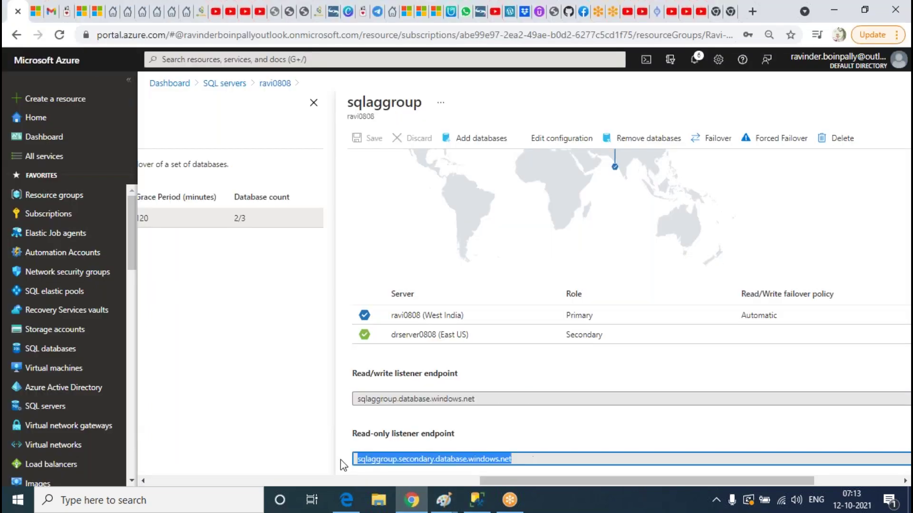
Connect to the pasted read-only endpoint sqlaggroup.secondary.database.windows.net, entering the account password
left_click(477, 499)
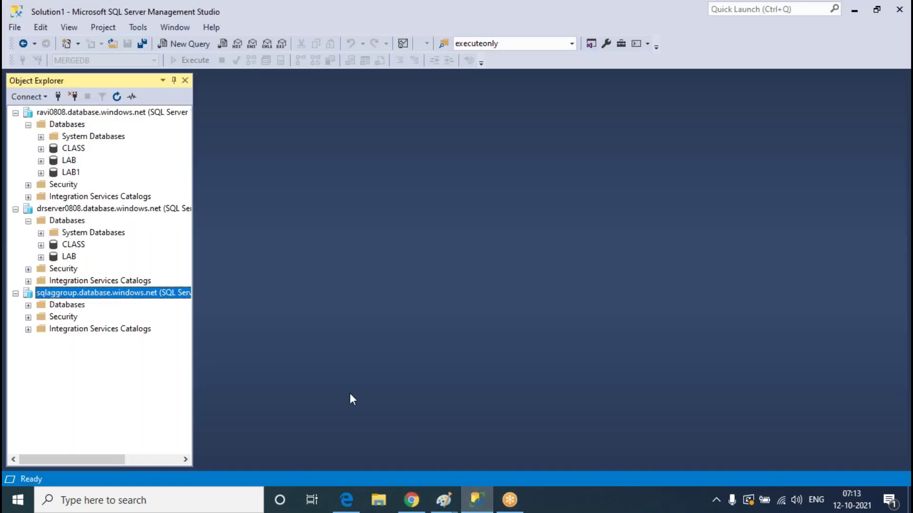
left_click(58, 97)
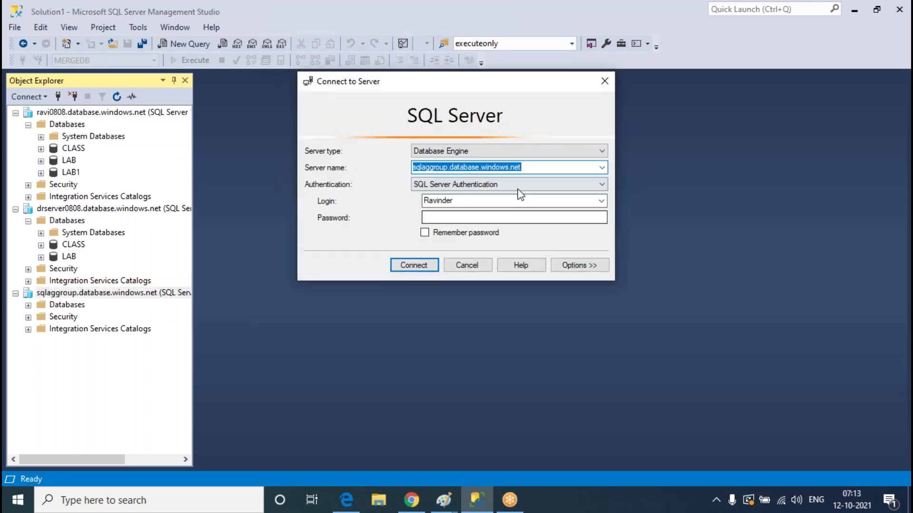
key("ctrl+v")
left_click(478, 216)
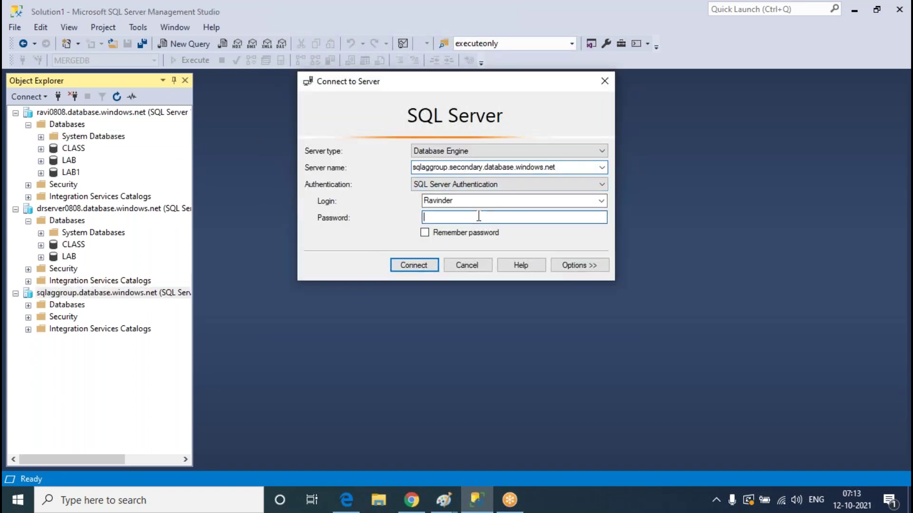
type("**")
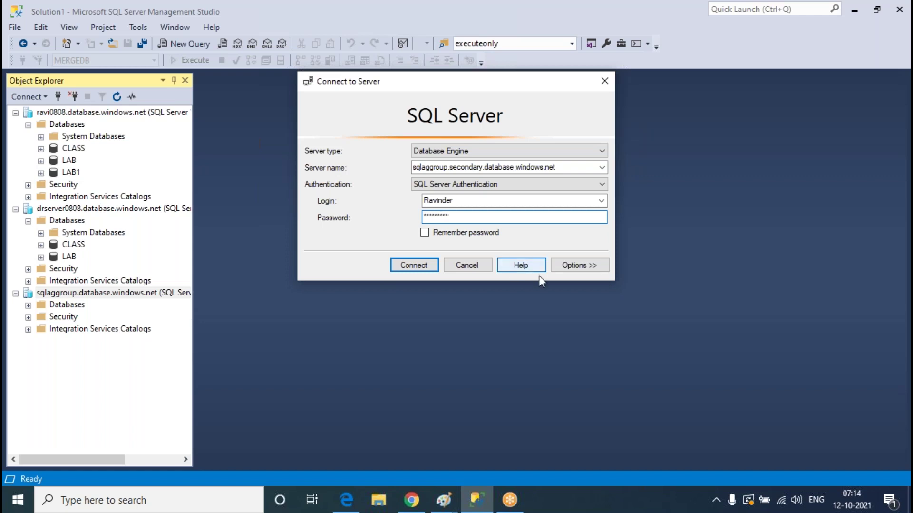
left_click(580, 264)
left_click(317, 149)
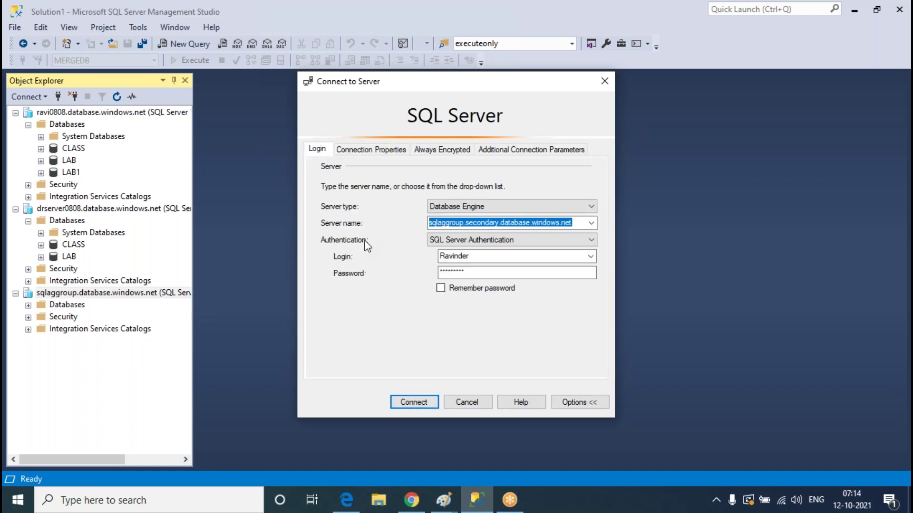
left_click(414, 402)
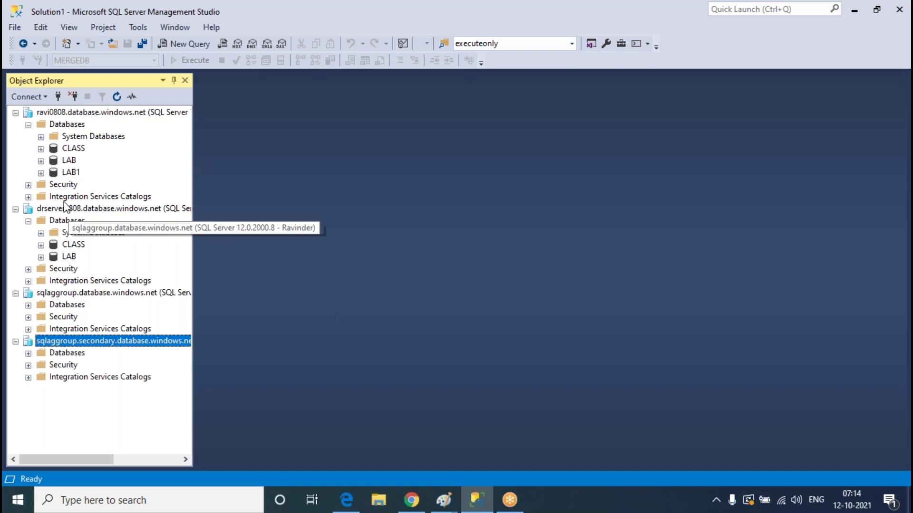
Expand Databases under both listener connections and widen Object Explorer to show full server names
left_click(29, 306)
left_click(28, 402)
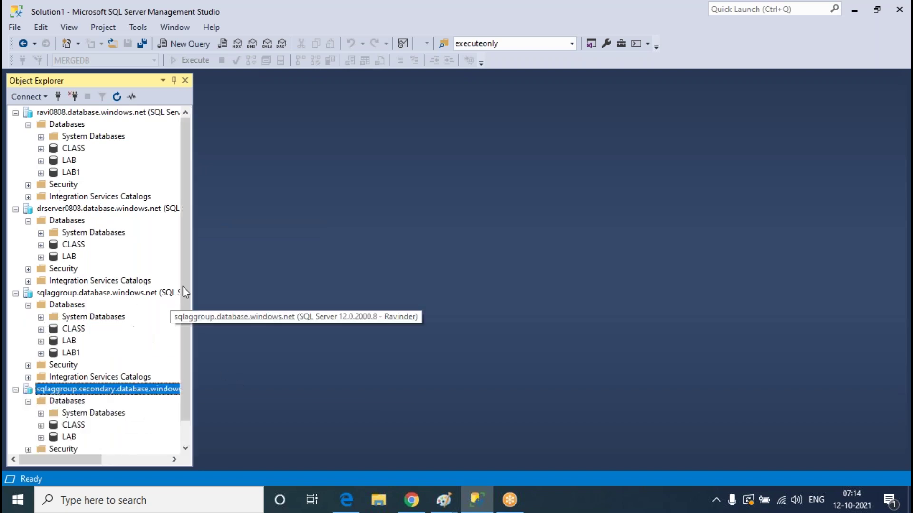
left_click(105, 113)
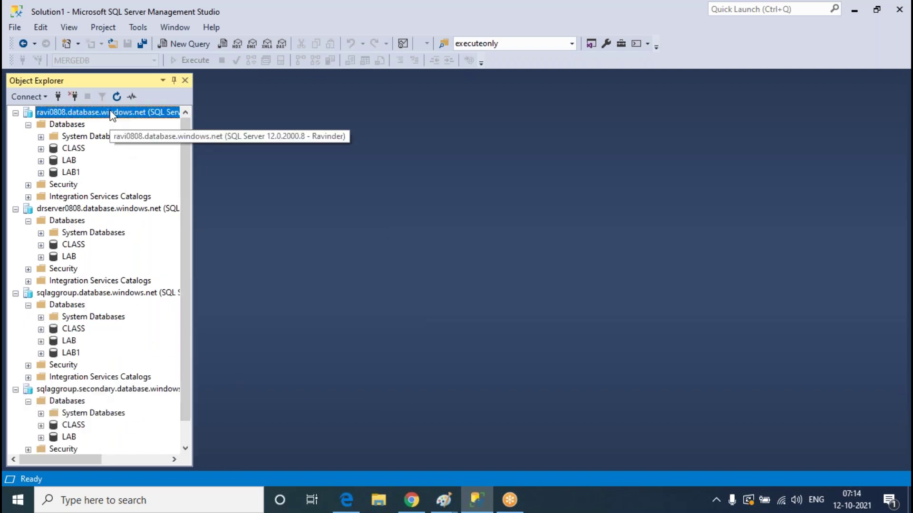
left_click(103, 210)
left_click_drag(193, 228, 267, 230)
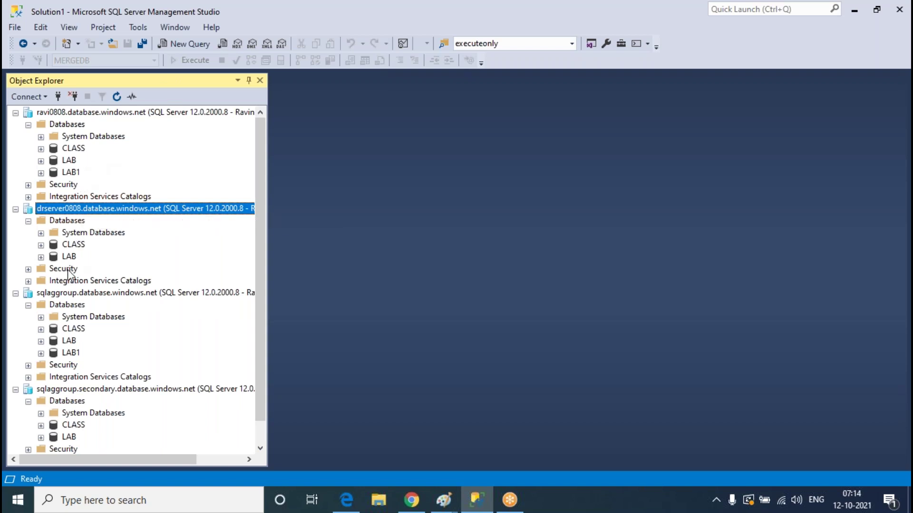
Compare the ravi0808, drserver0808 and listener connections and their databases, then return to the Azure portal
left_click(73, 174)
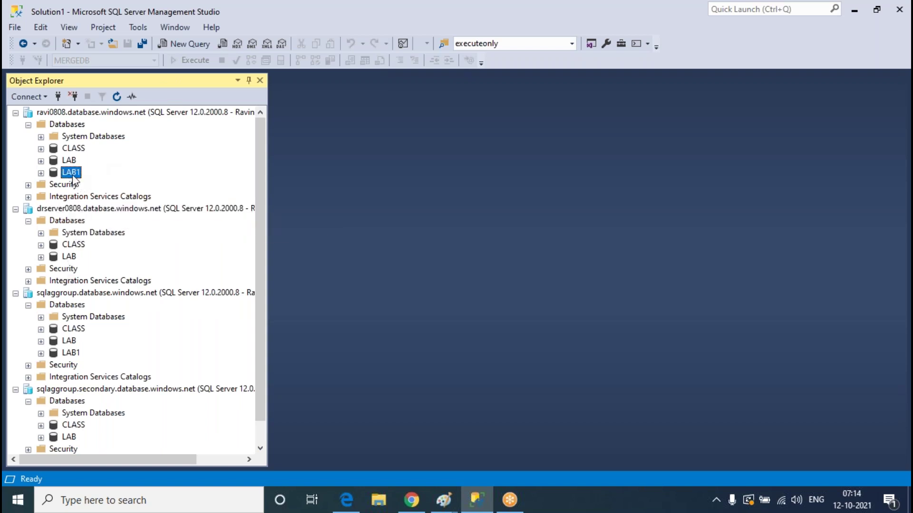
left_click(90, 296)
left_click(108, 114)
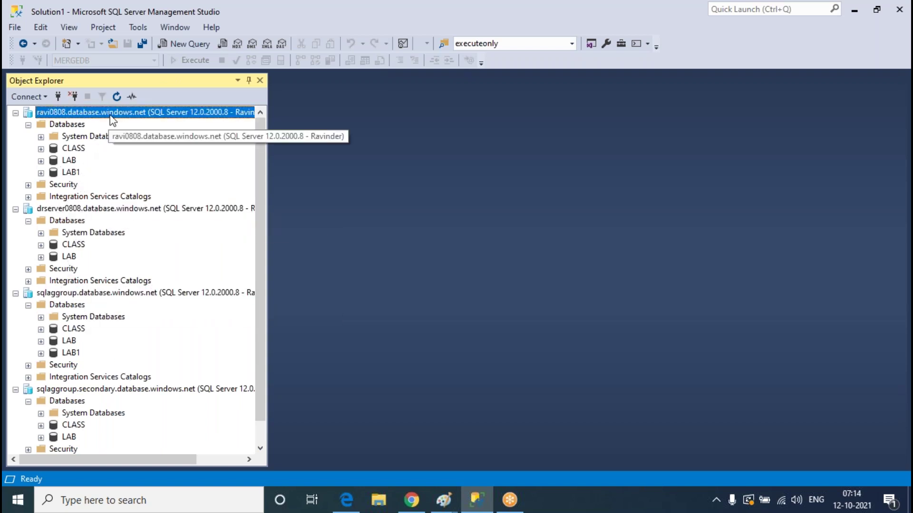
left_click(134, 393)
left_click(91, 210)
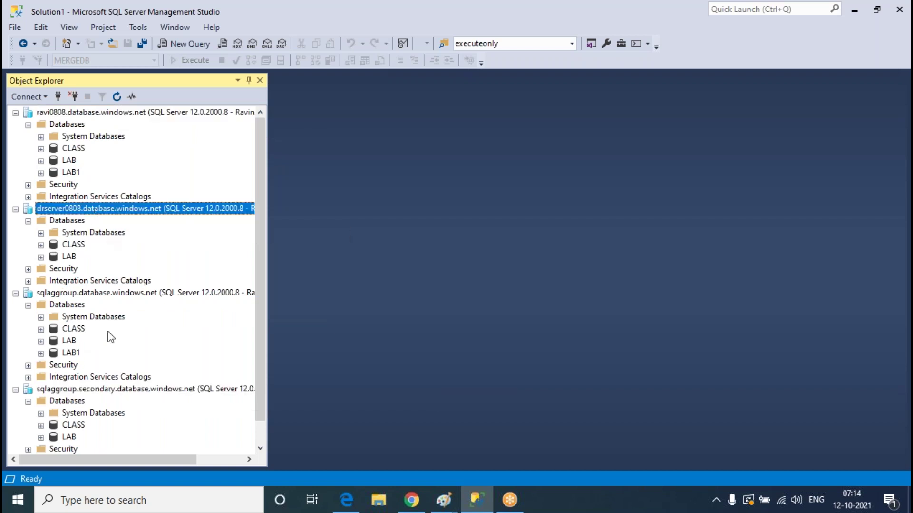
left_click(82, 425)
left_click(100, 294)
left_click(406, 508)
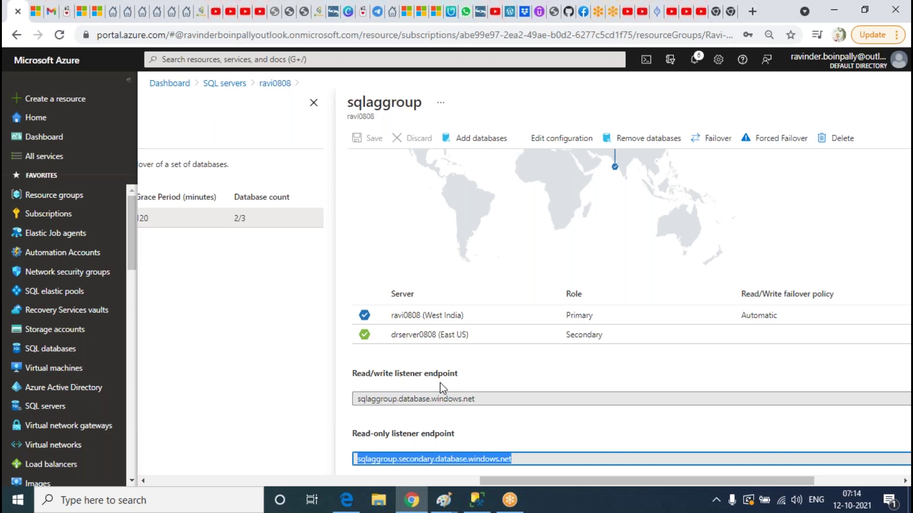
Review the sqlaggroup read/write and read-only listener endpoints, then return to SSMS
left_click(479, 442)
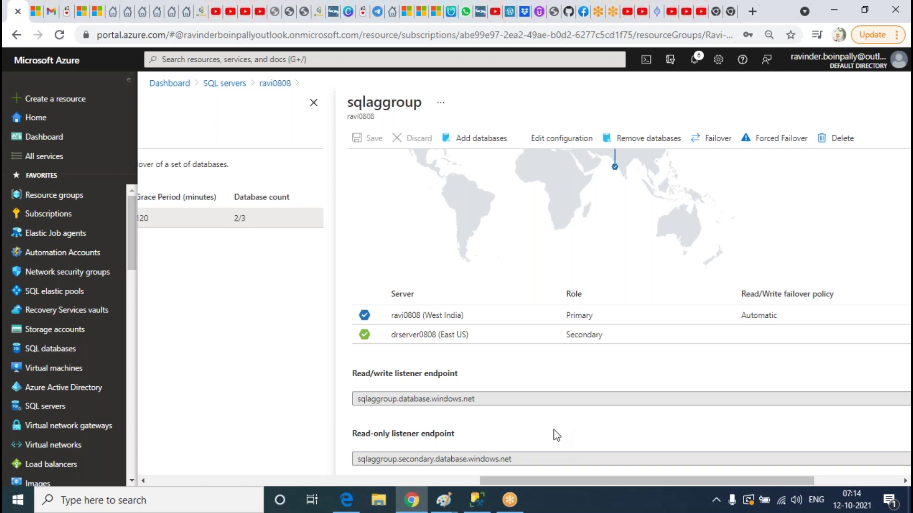
left_click(477, 500)
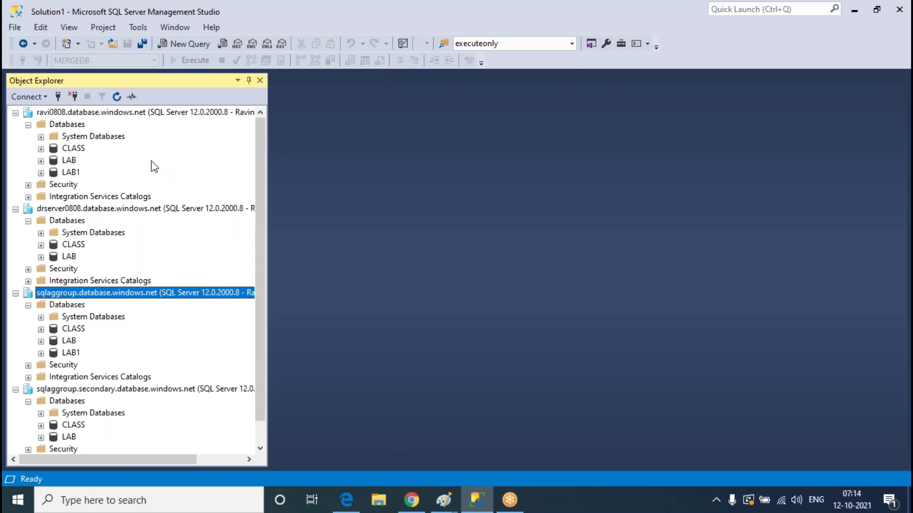
Expand CLASS on ravi0808 and drserver0808, then choose New Table under ravi0808's CLASS Tables
left_click(41, 148)
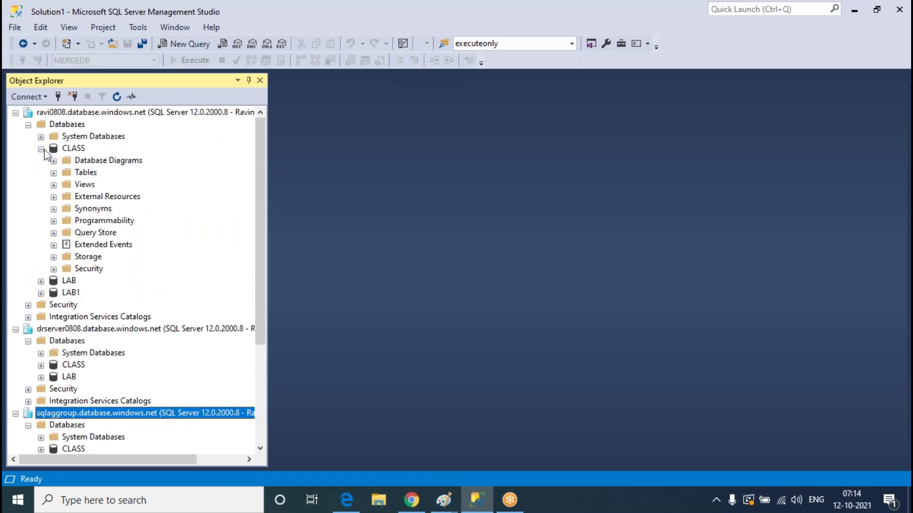
left_click(41, 365)
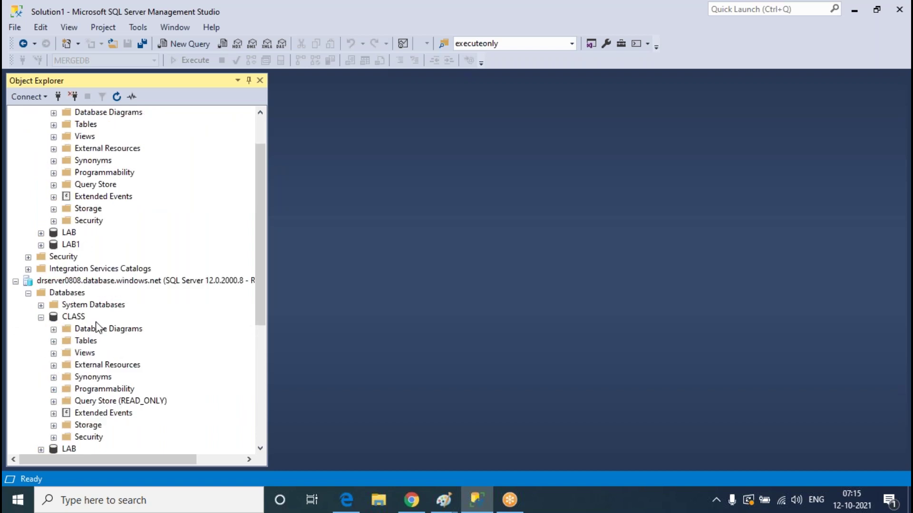
scroll(132, 287, "up", 2)
left_click(53, 172)
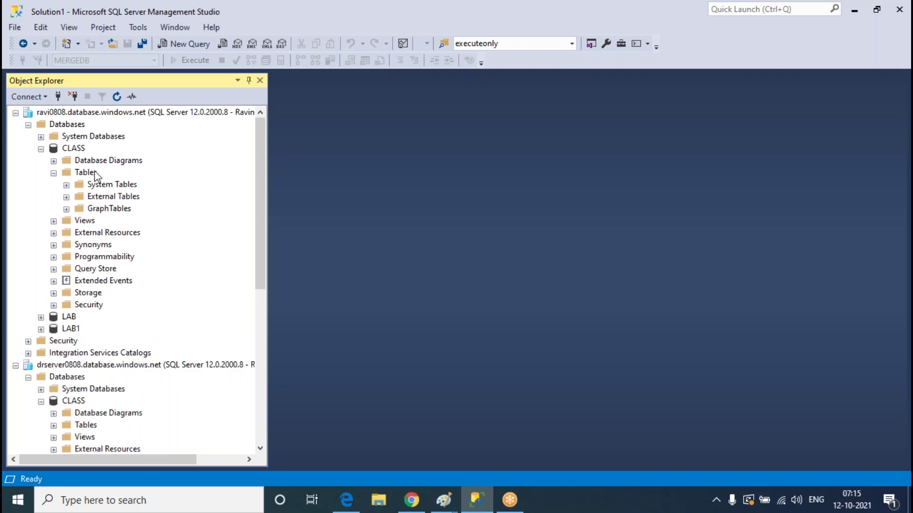
right_click(95, 173)
mouse_move(138, 179)
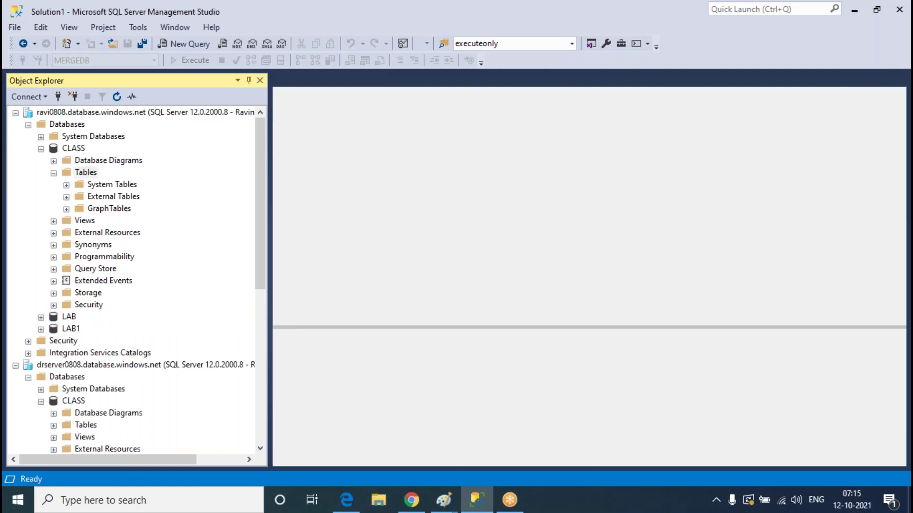
Add columns sno int and Sname varchar(50), correcting the misspelled column name
type("no")
key("Tab")
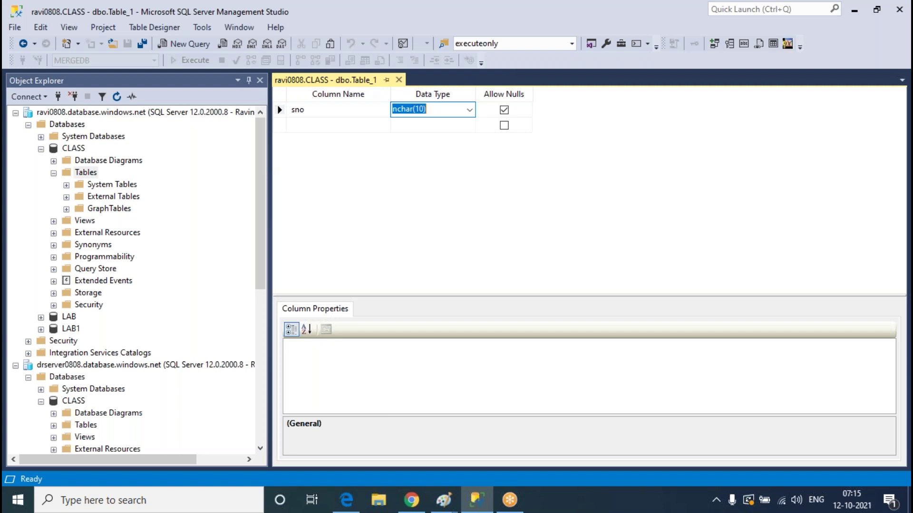
type("int")
key("Tab")
key("Tab")
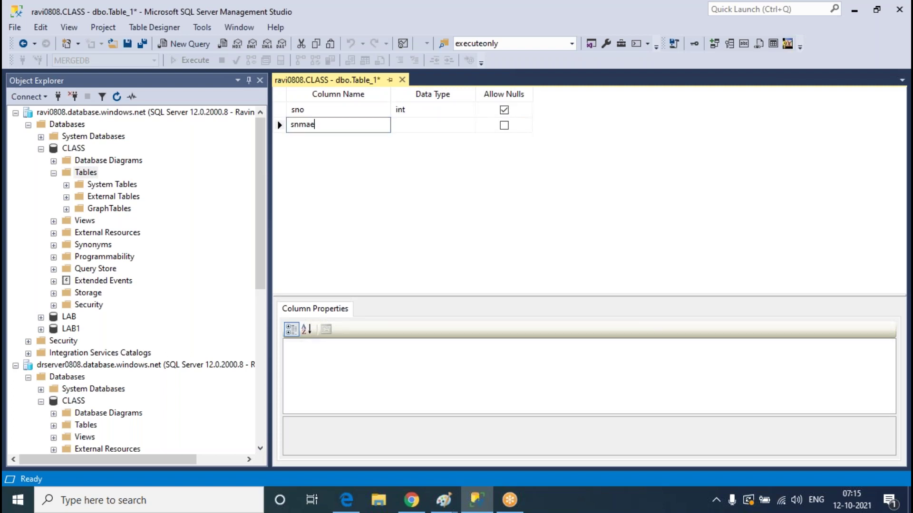
type("snmae")
key("Tab")
key("shift+Tab")
type("snam")
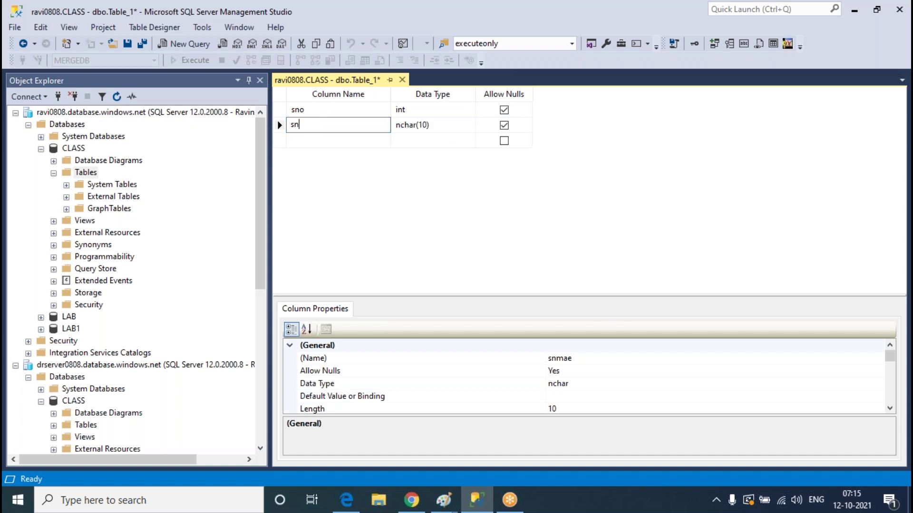
key("Tab")
key("Tab")
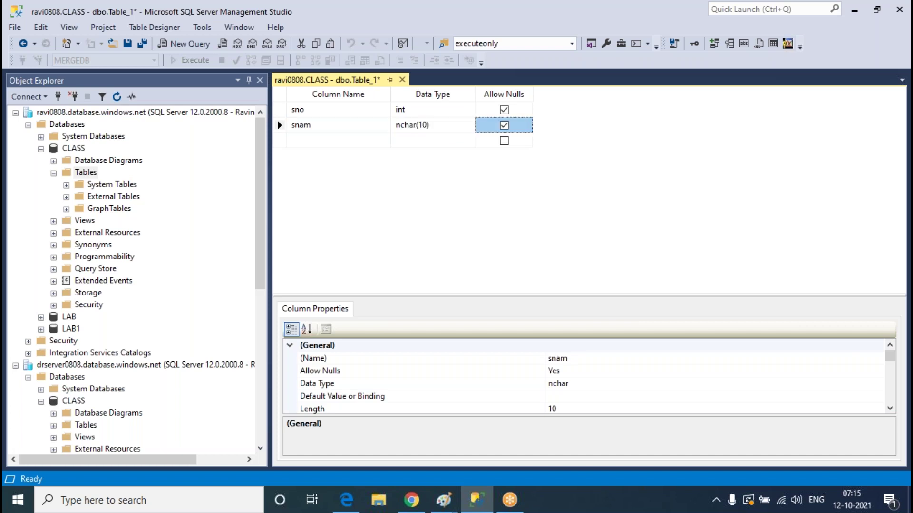
key("shift+Tab")
key("shift+Tab")
type("Sn")
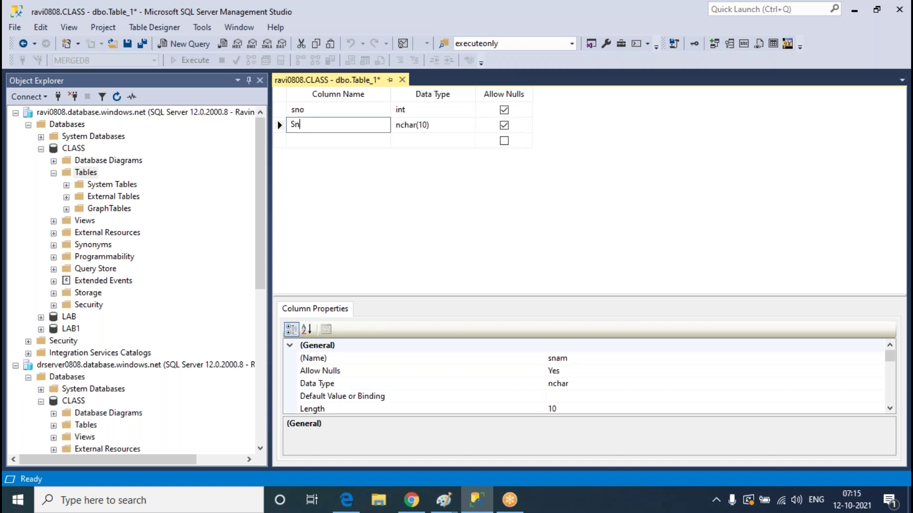
type("ame")
key("Tab")
type("varc")
key("Tab")
key("Tab")
Add Saddress varchar(50), save the table as Student, and expand drserver0808's CLASS tables
type("Saddress")
key("Tab")
type("varch")
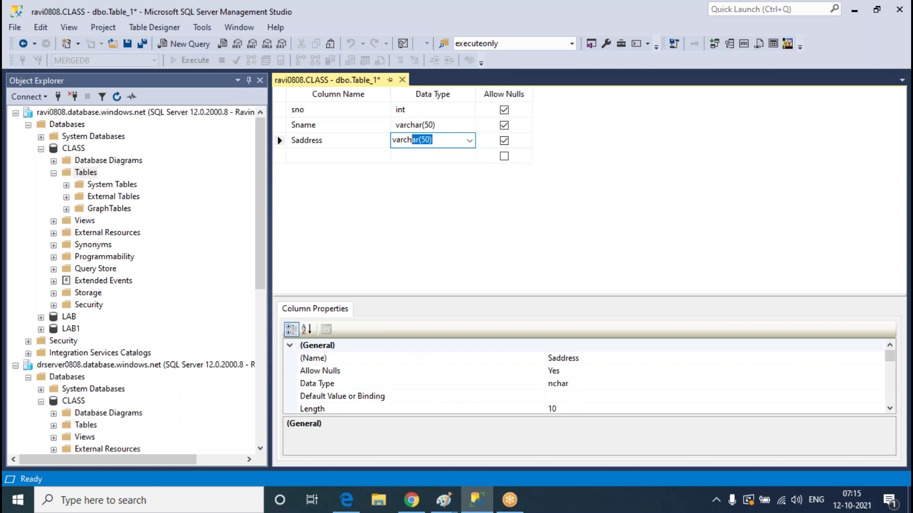
left_click(402, 79)
key("Return")
type("Student")
key("Return")
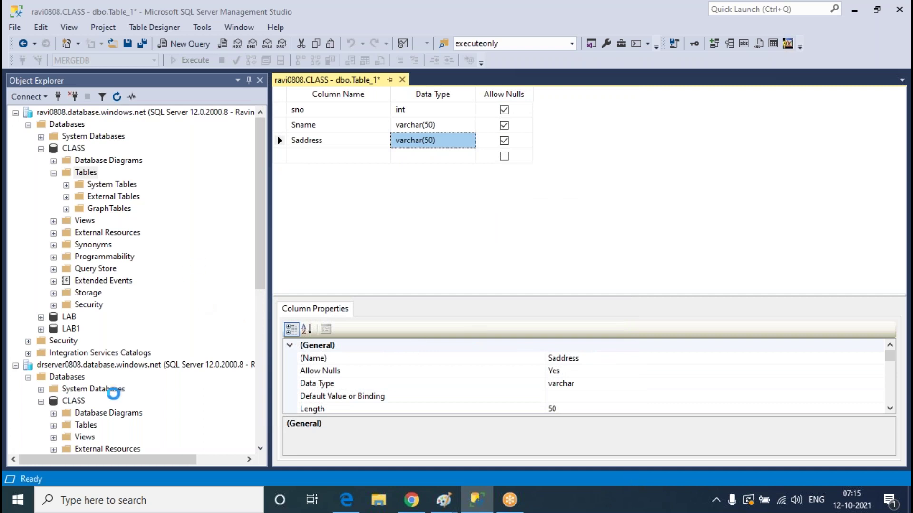
scroll(82, 393, "down", 2)
left_click(54, 353)
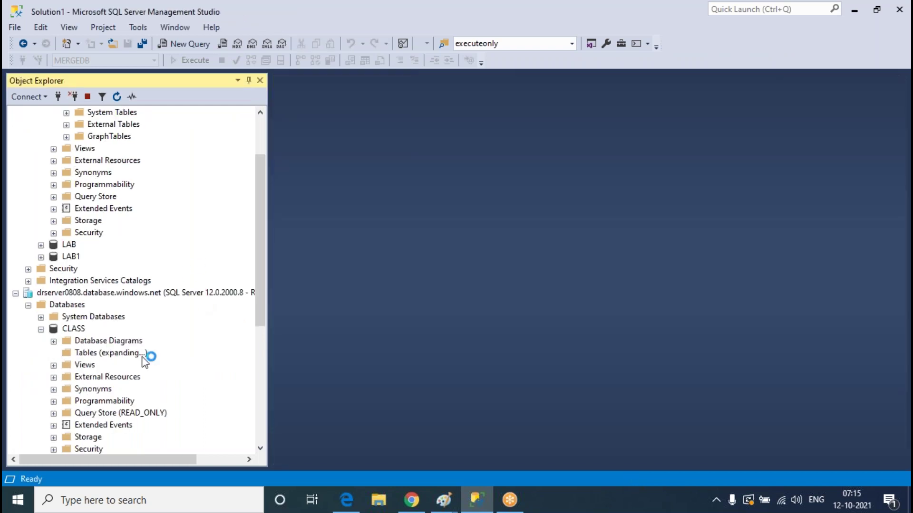
Query the replicated Student table on drserver0808, which returns no rows
scroll(175, 350, "up", 2)
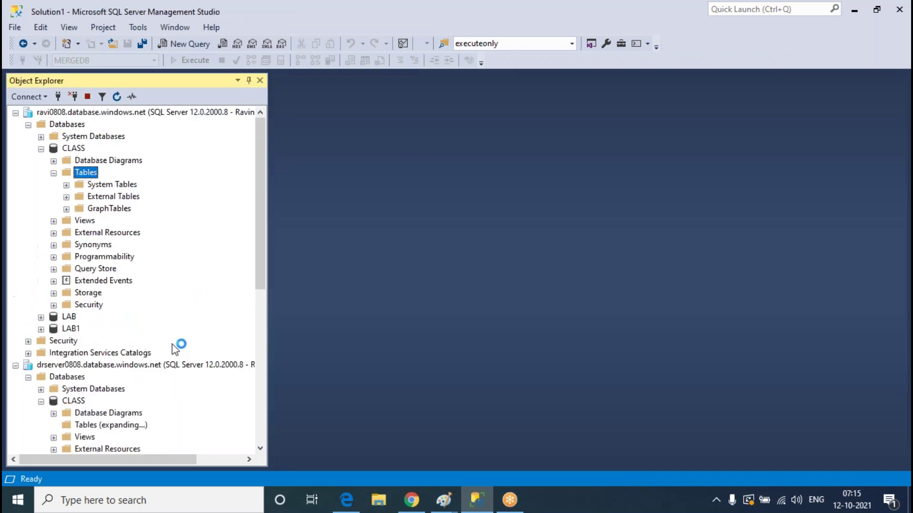
scroll(193, 217, "down", 2)
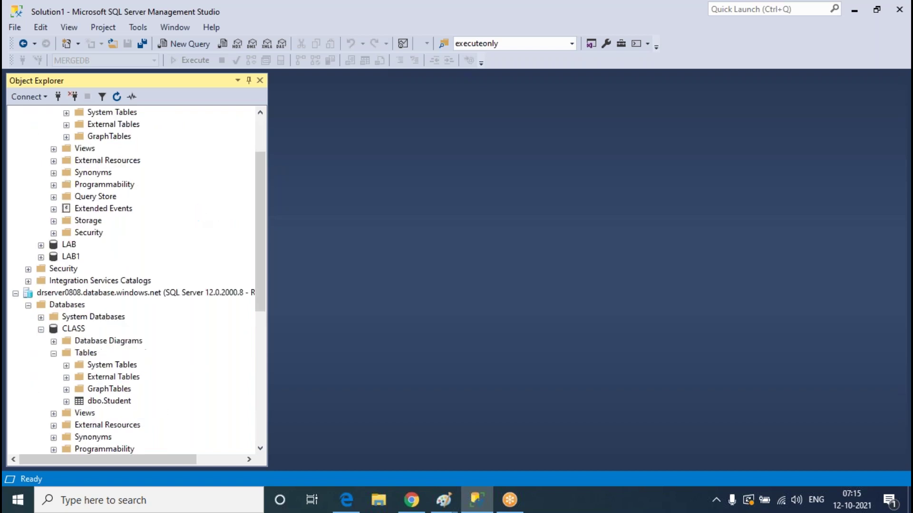
right_click(104, 412)
left_click(107, 402)
right_click(108, 402)
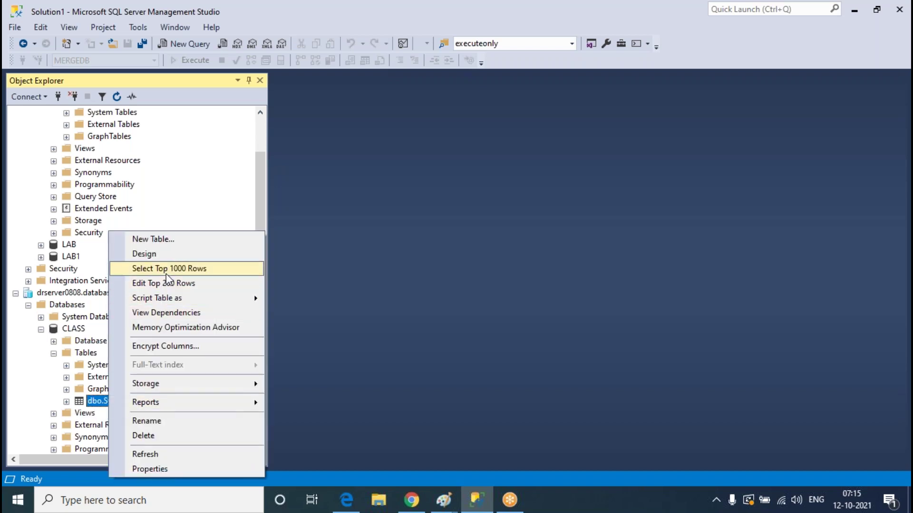
left_click(593, 352)
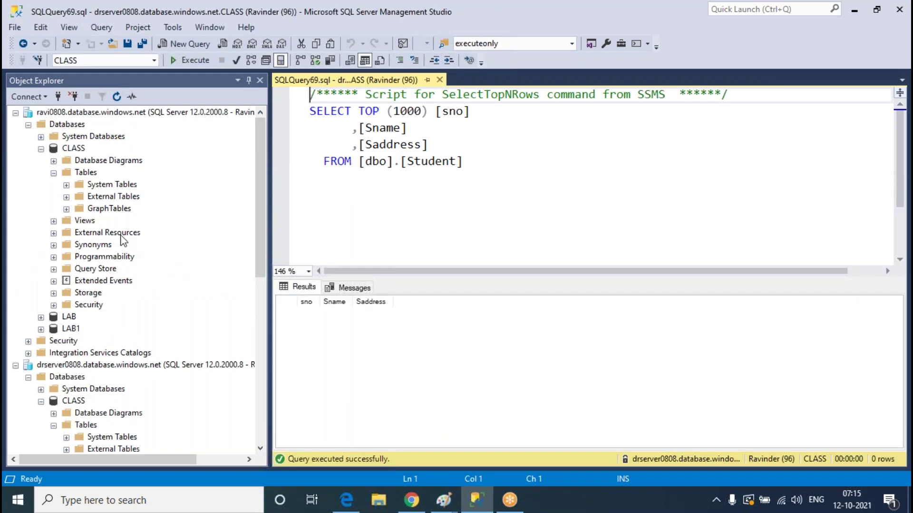
Refresh ravi0808's CLASS tables and open dbo.Student with Edit Top 200 Rows
right_click(90, 173)
left_click(116, 241)
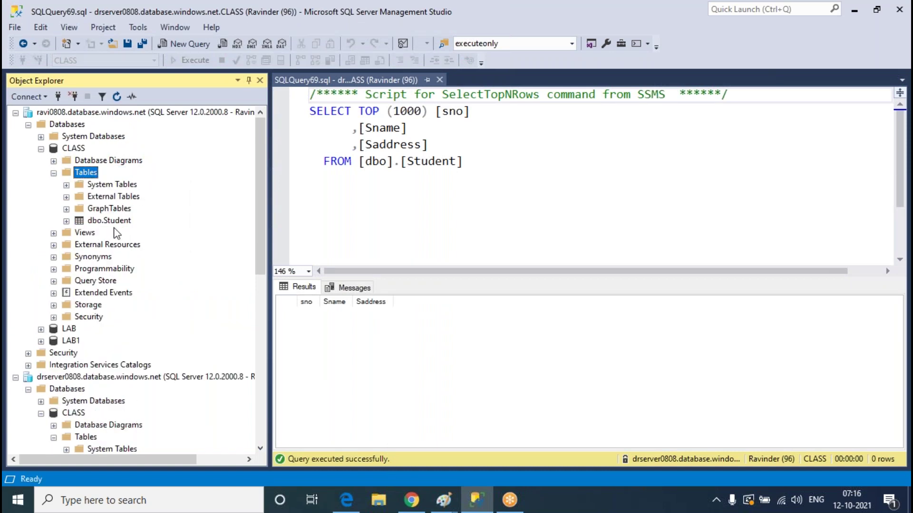
left_click(114, 231)
left_click(112, 224)
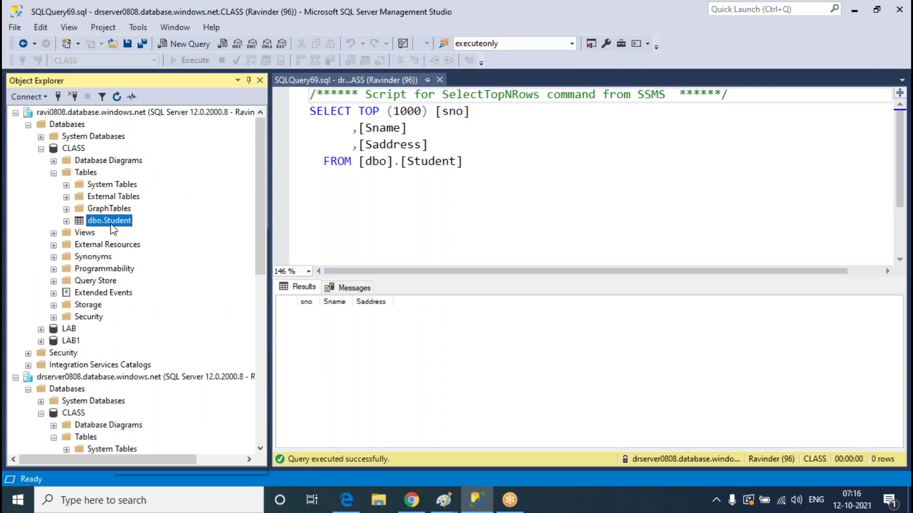
right_click(112, 224)
left_click(152, 276)
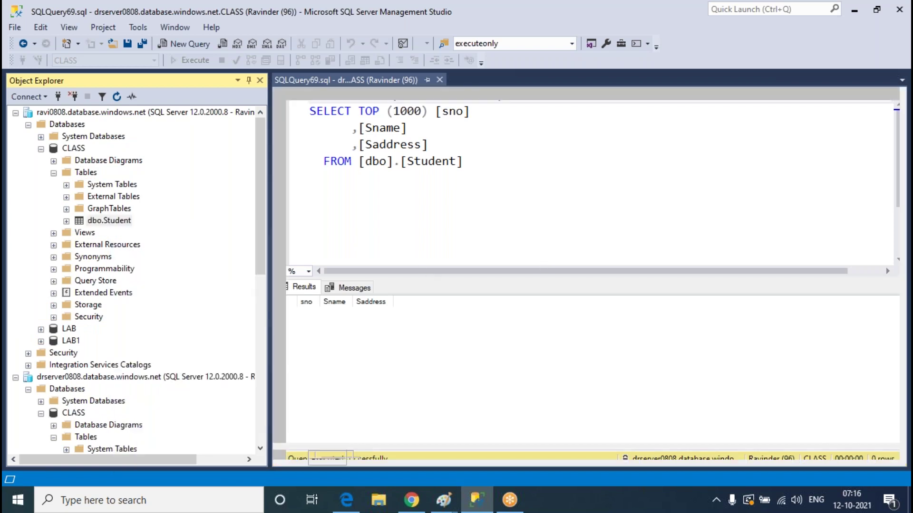
Enter rows 1/sfds/sdgsg and 2/asds/sgdsfg into ravi0808's Student table and close the grid
type("1")
key("Tab")
type("sfds")
key("Tab")
type("sdgsg")
key("Tab")
type("2")
key("Tab")
type("asds")
key("Tab")
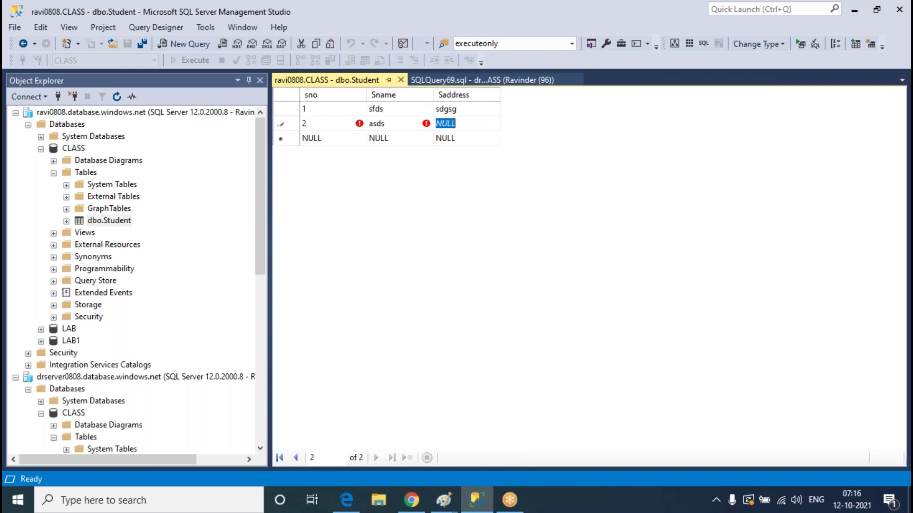
type("sgdsfg")
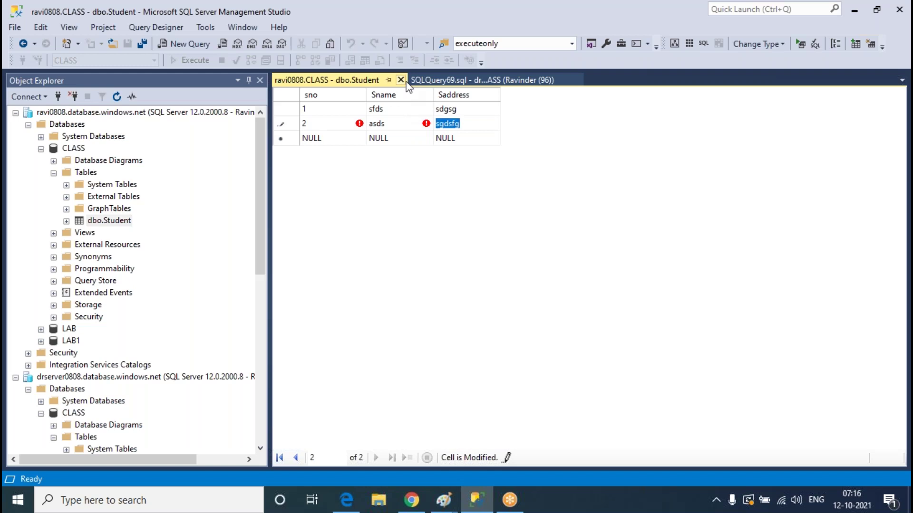
left_click(401, 79)
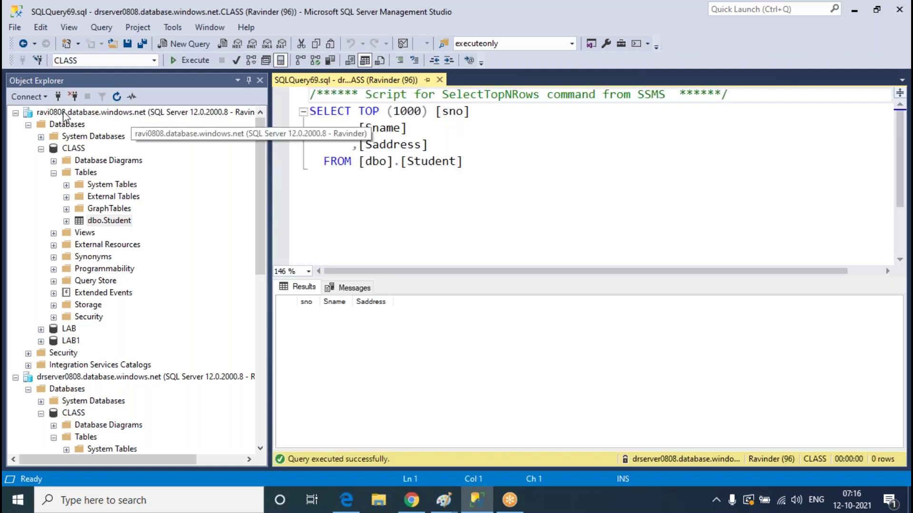
Rerun the drserver0808 Student query to confirm both rows, then open that table for editing
left_click(393, 227)
left_click(190, 60)
scroll(188, 380, "down", 1)
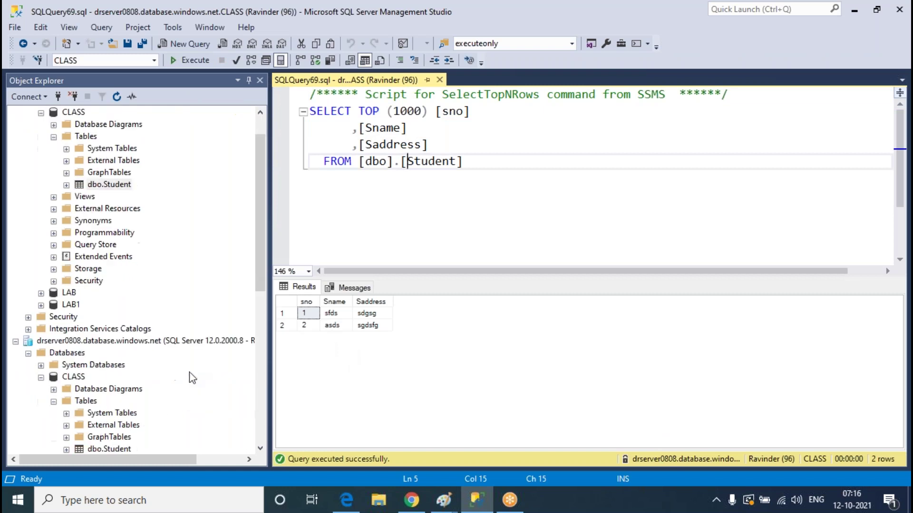
scroll(140, 224, "down", 2)
scroll(147, 238, "down", 1)
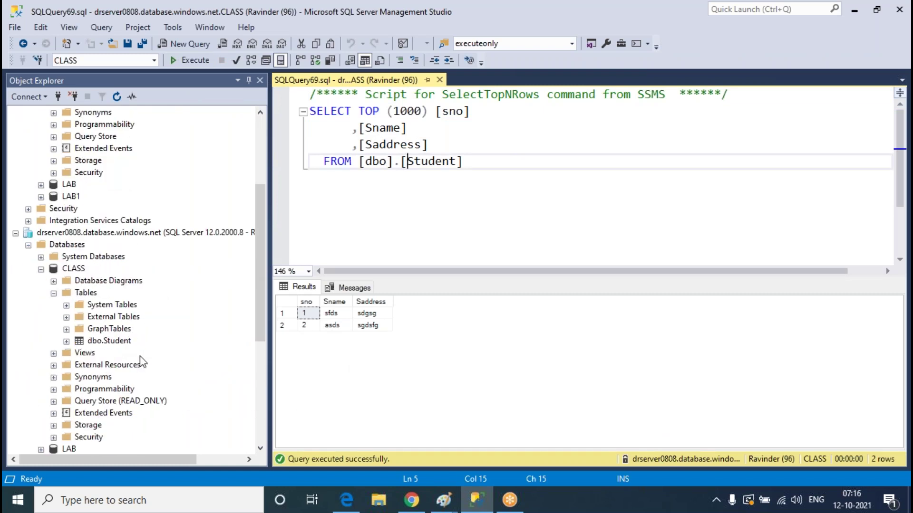
left_click(118, 345)
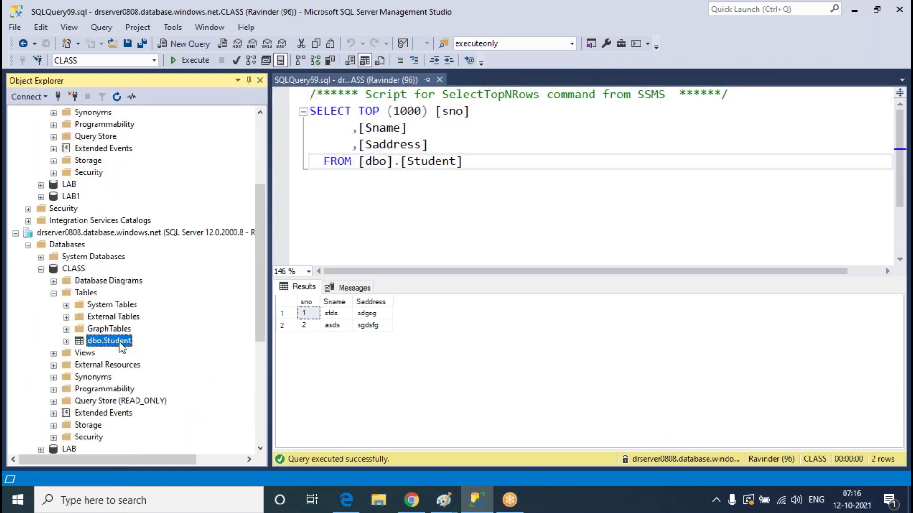
right_click(114, 342)
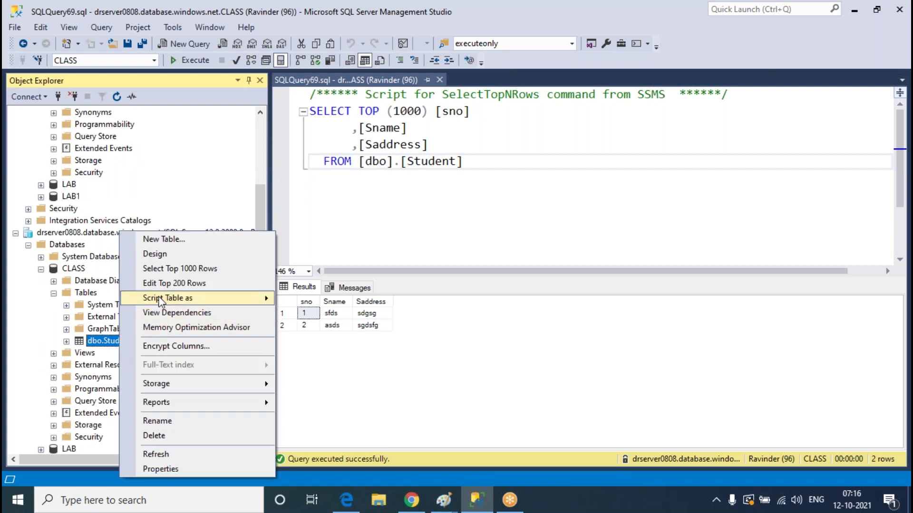
left_click(166, 284)
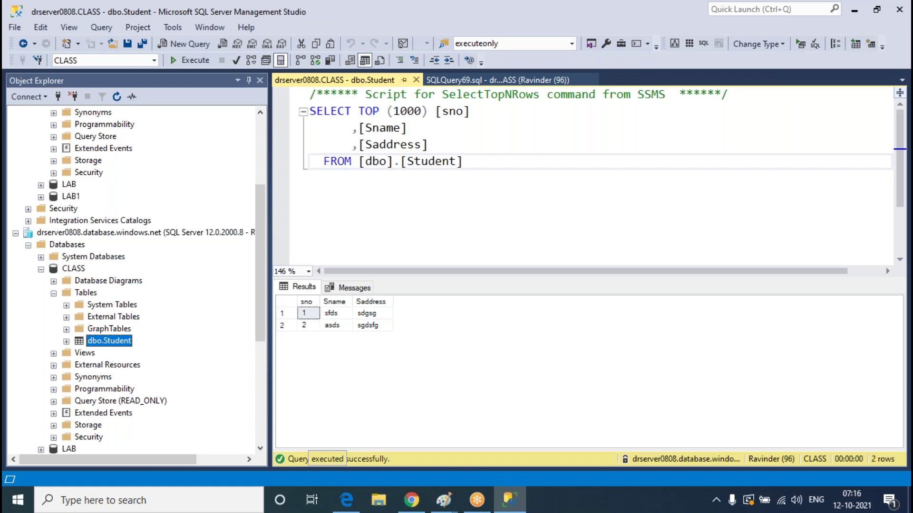
Enter a third row 3/dsfg/sd in drserver0808's Student grid and try to commit it
left_click(313, 139)
type("3")
key("Tab")
type("dsfg")
key("Tab")
type("sd")
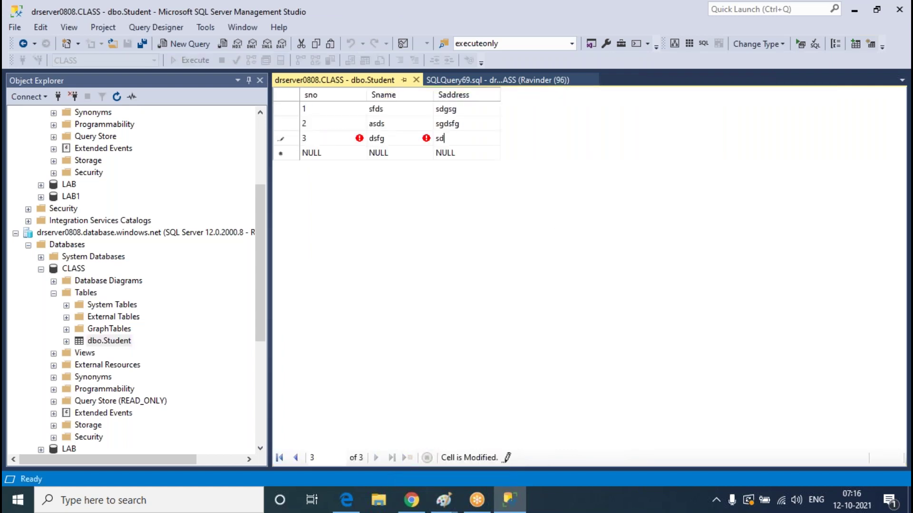
left_click(417, 81)
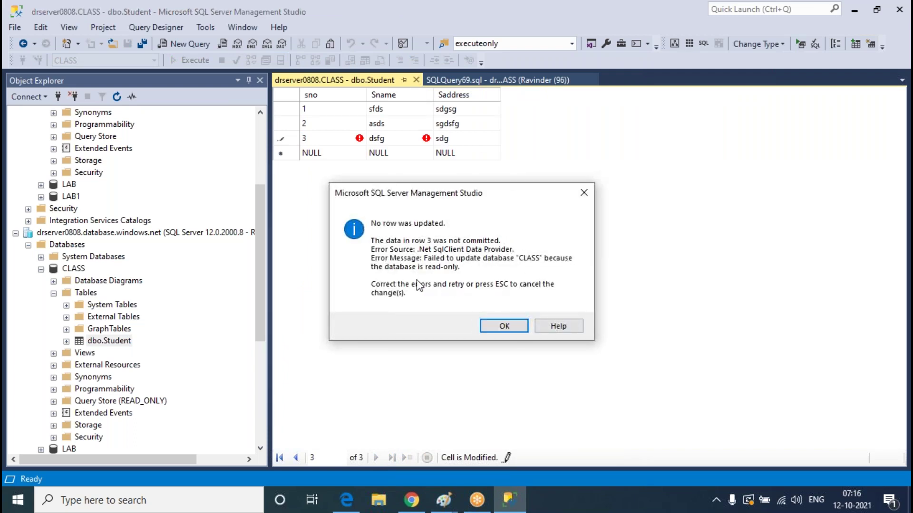
Discard the rejected read-only row, close the grid, and collapse ravi0808's CLASS database
key("Escape")
key("Escape")
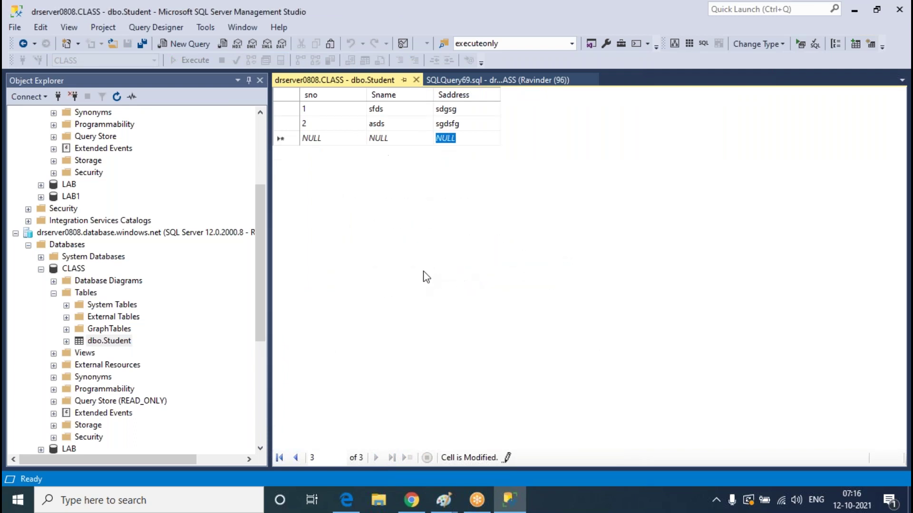
left_click(416, 80)
scroll(91, 216, "up", 4)
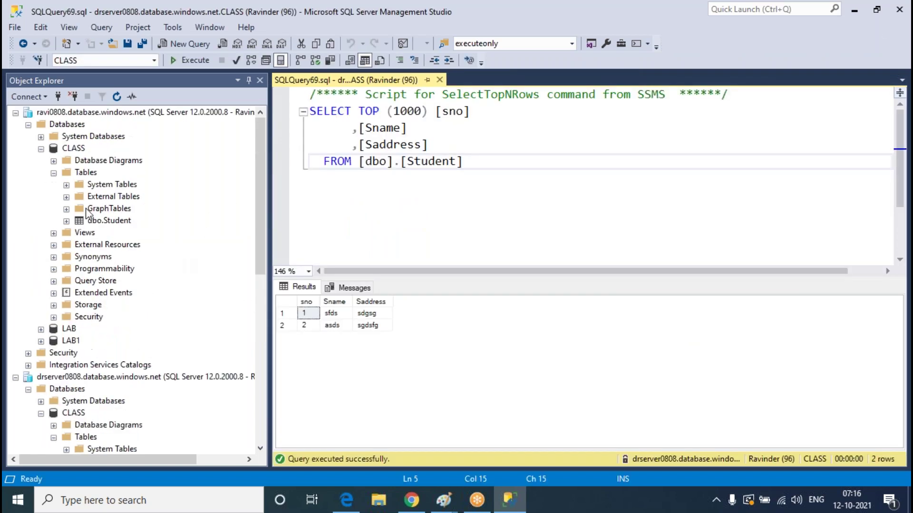
left_click(41, 148)
Open sqlaggroup's CLASS dbo.Student table with Edit Top 200 Rows
left_click(28, 220)
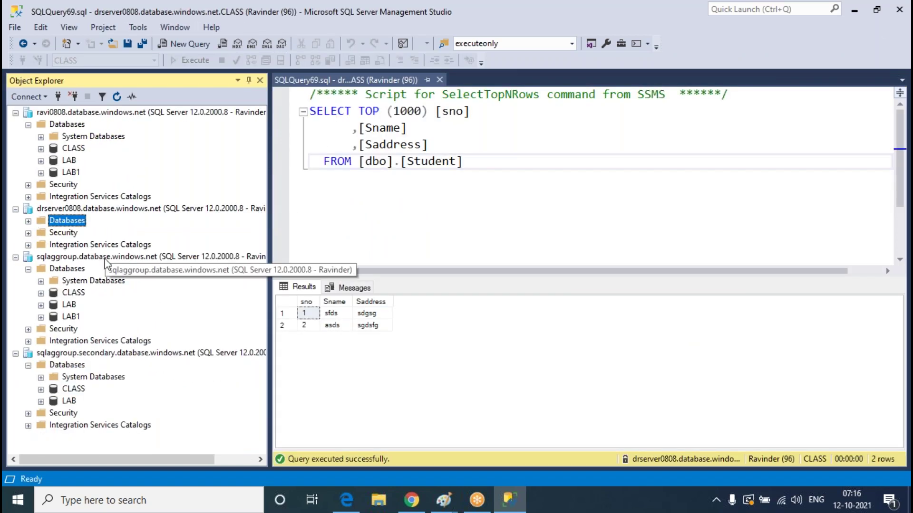
left_click(41, 294)
scroll(128, 315, "down", 3)
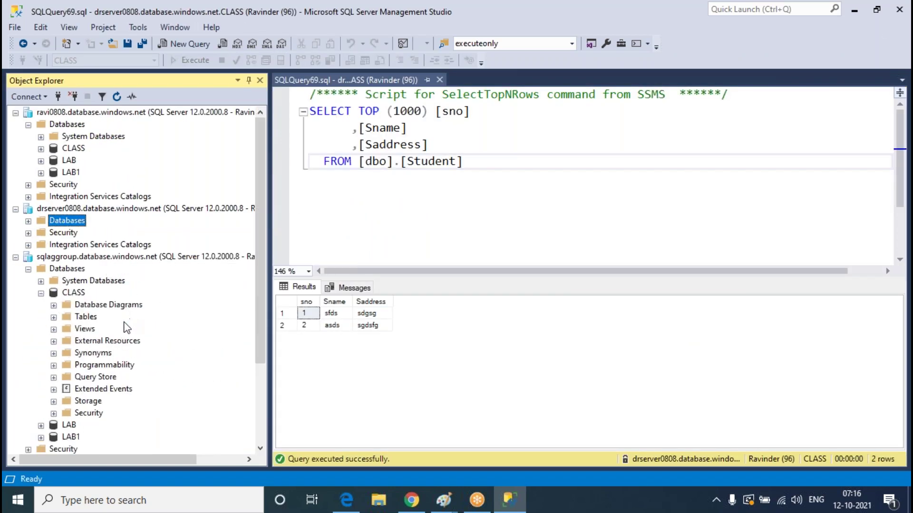
left_click(53, 209)
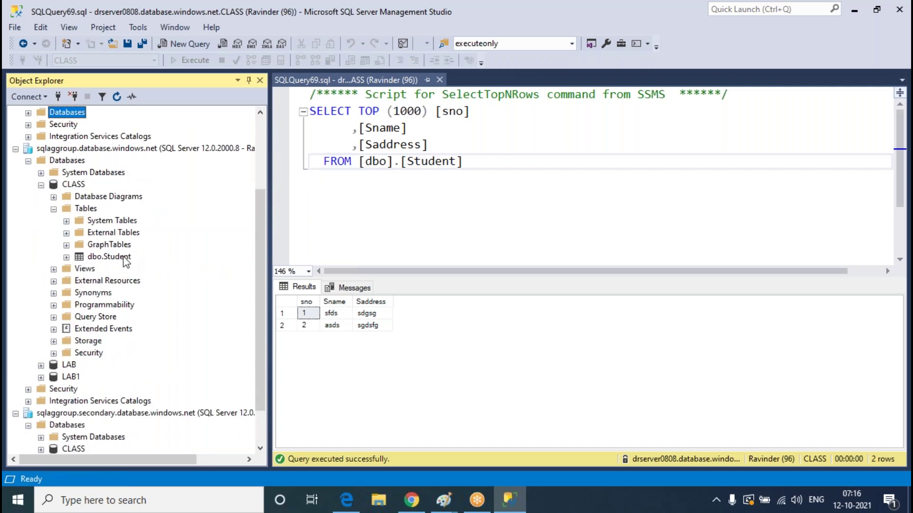
left_click(126, 259)
right_click(126, 261)
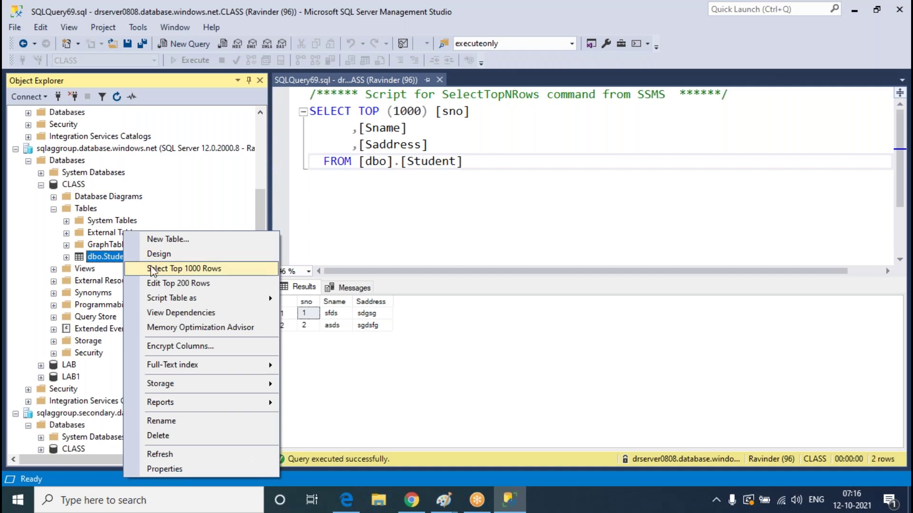
left_click(173, 286)
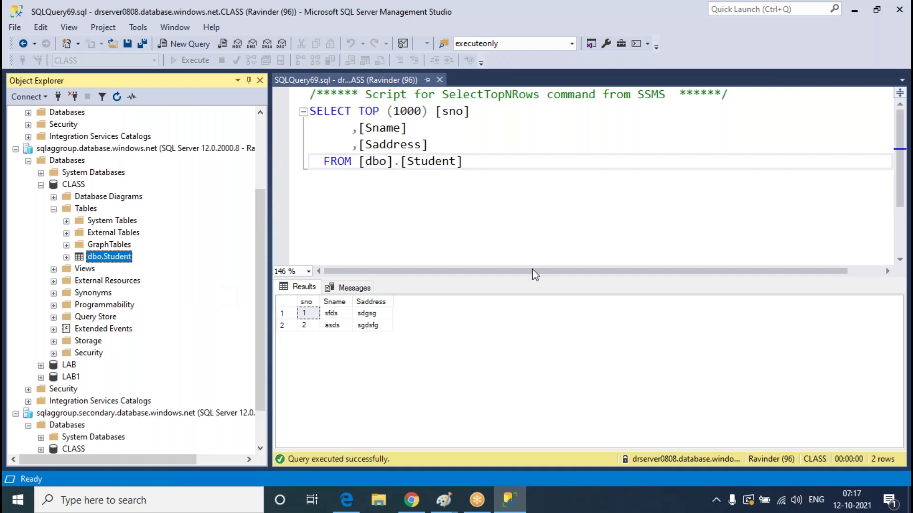
Add student row 3 with Sname FSDGSD and Saddress SFDG
left_click(334, 142)
type("3")
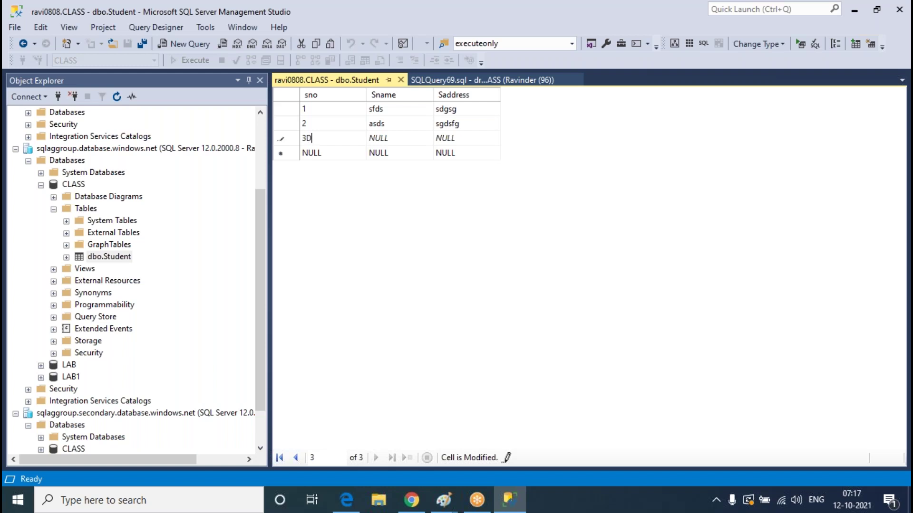
key("Tab")
type("FSDGSD")
key("Tab")
key("BackSpace")
type("SFDG")
key("Tab")
Add student row 4 (DSG, DSG) and close the editing grid to save it
type("4")
key("Tab")
type("DSG")
key("Tab")
type("DSG")
left_click(437, 79)
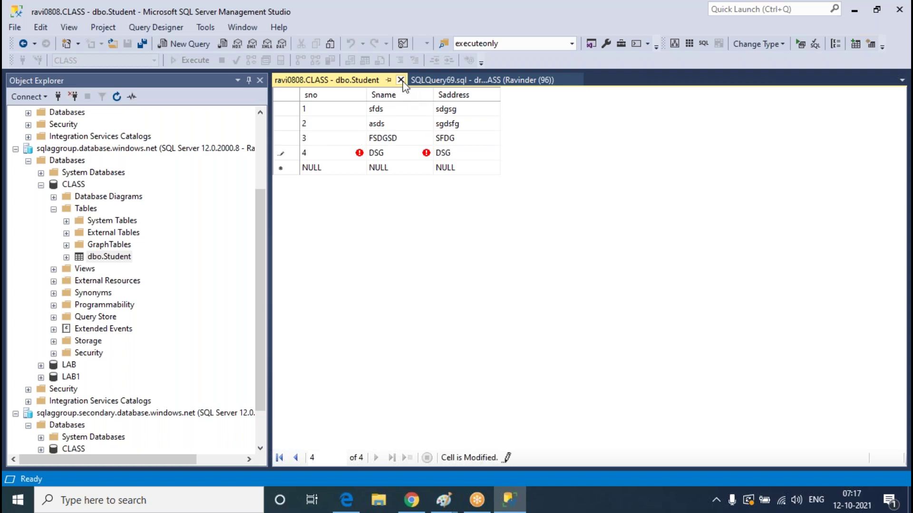
left_click(221, 284)
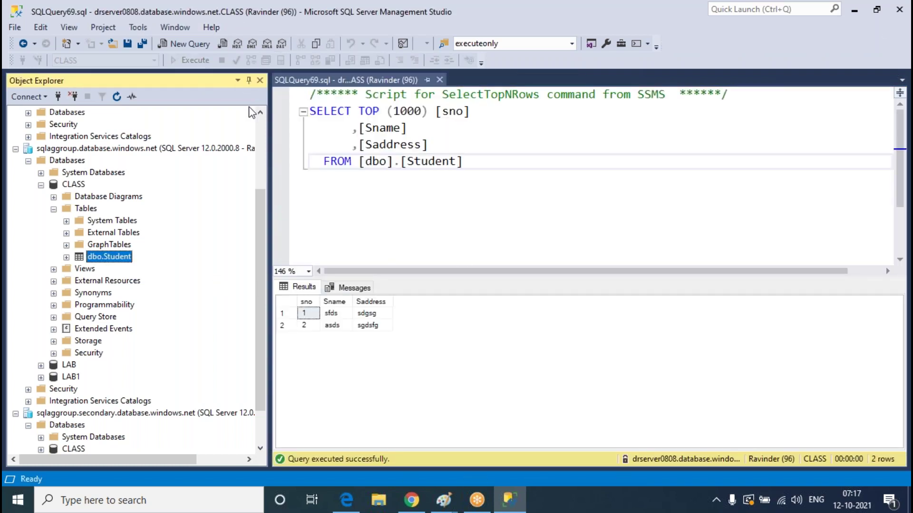
Rerun the Student query with F5 to check for the new rows
left_click(482, 235)
key("F5")
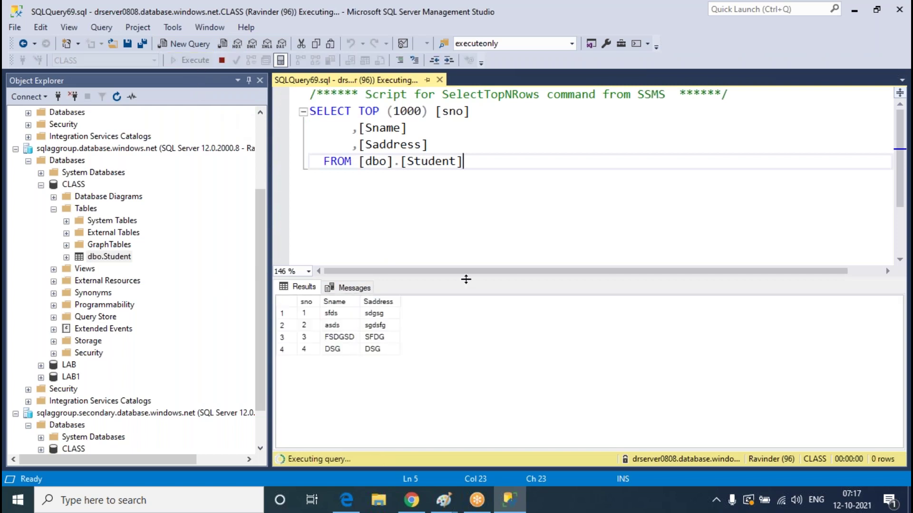
scroll(147, 294, "down", 2)
Query the top rows of the secondary server's CLASS dbo.Student table
left_click(41, 401)
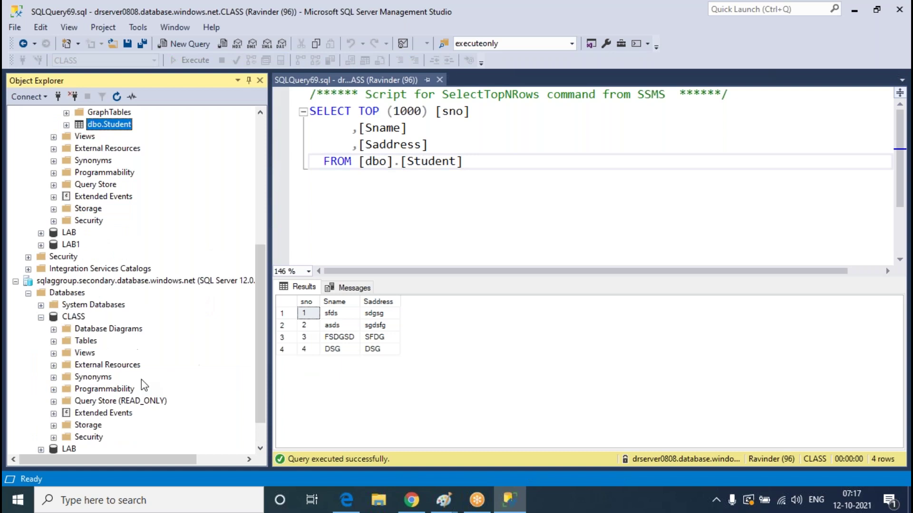
left_click(54, 340)
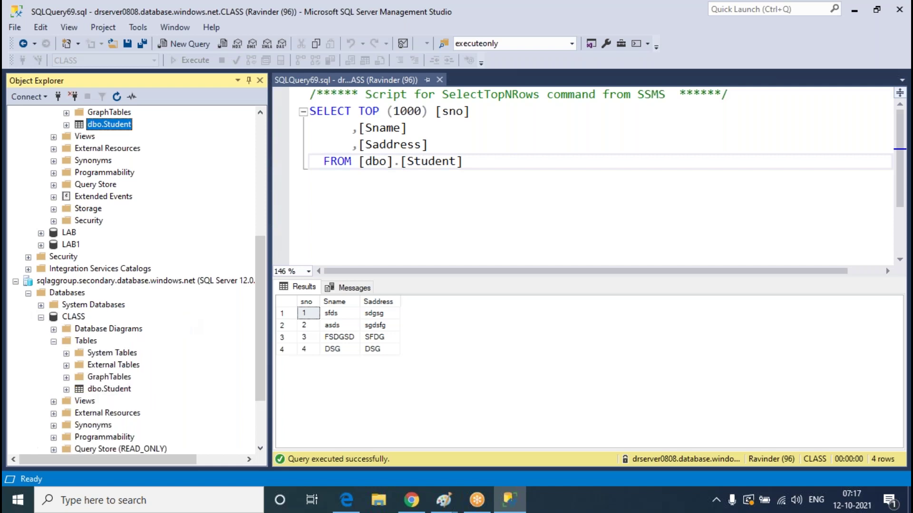
left_click(110, 392)
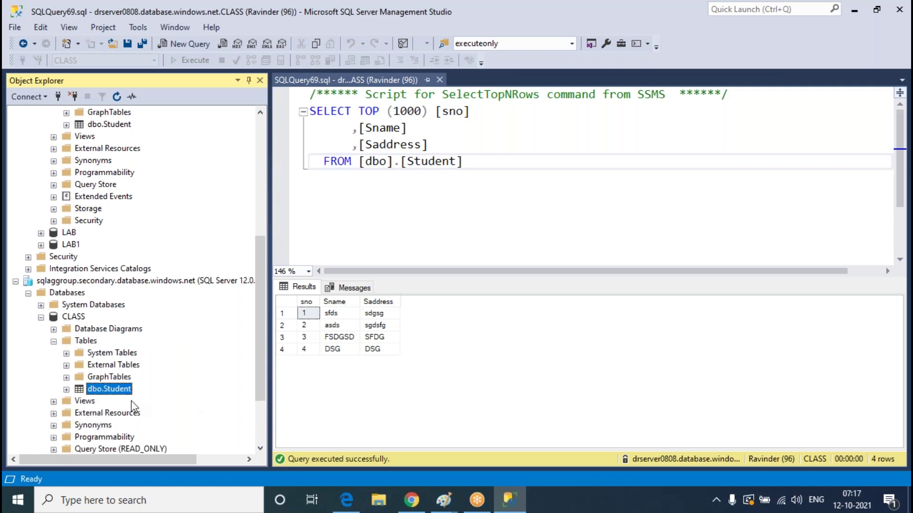
right_click(108, 389)
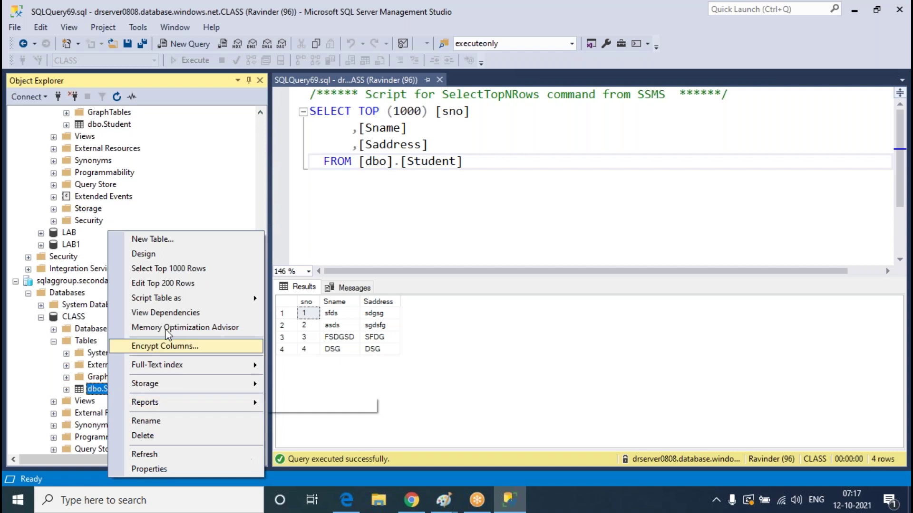
left_click(178, 273)
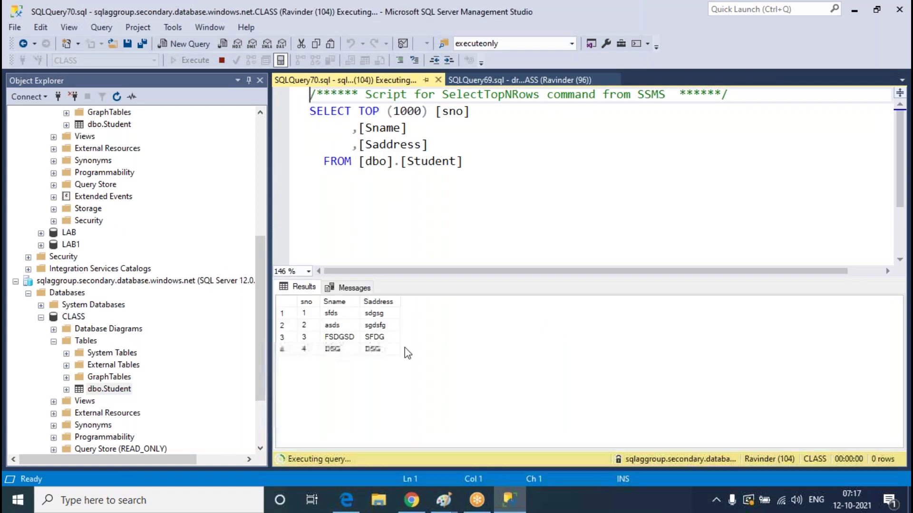
Bring up the secondary dbo.Student table's rows for editing
left_click(109, 390)
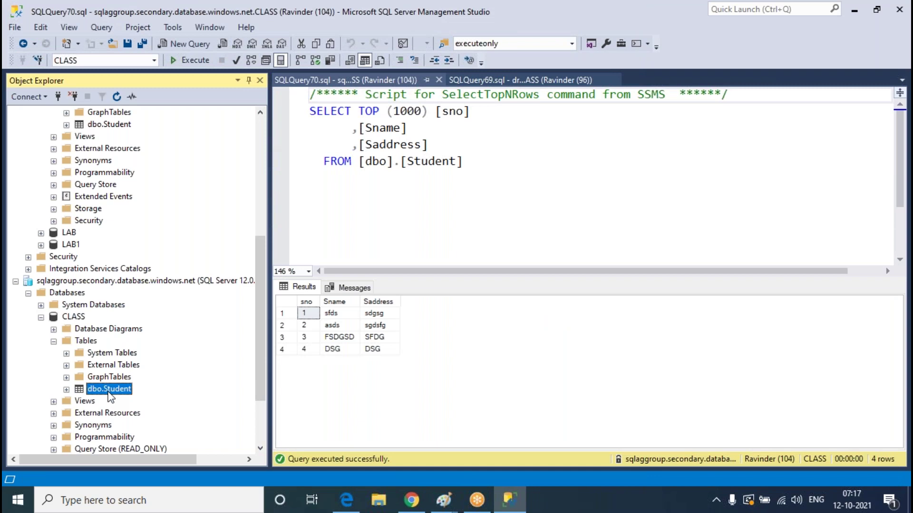
right_click(110, 396)
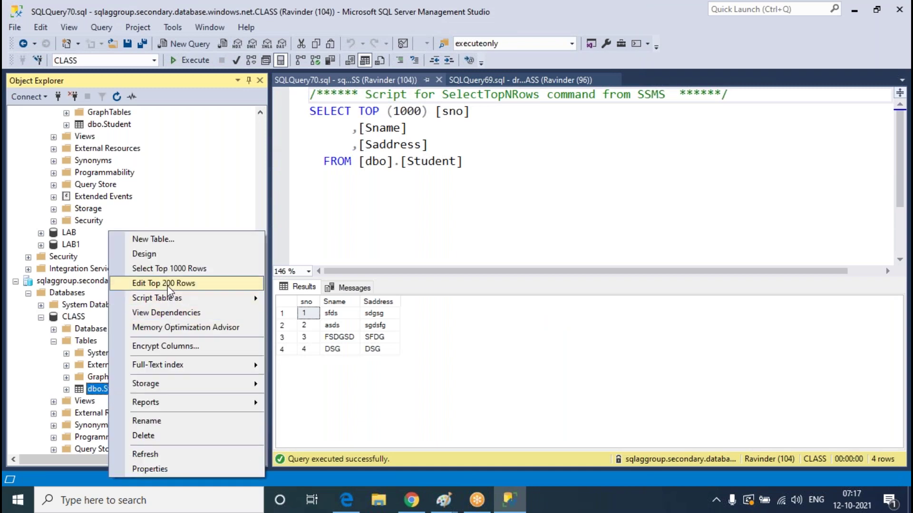
key("Escape")
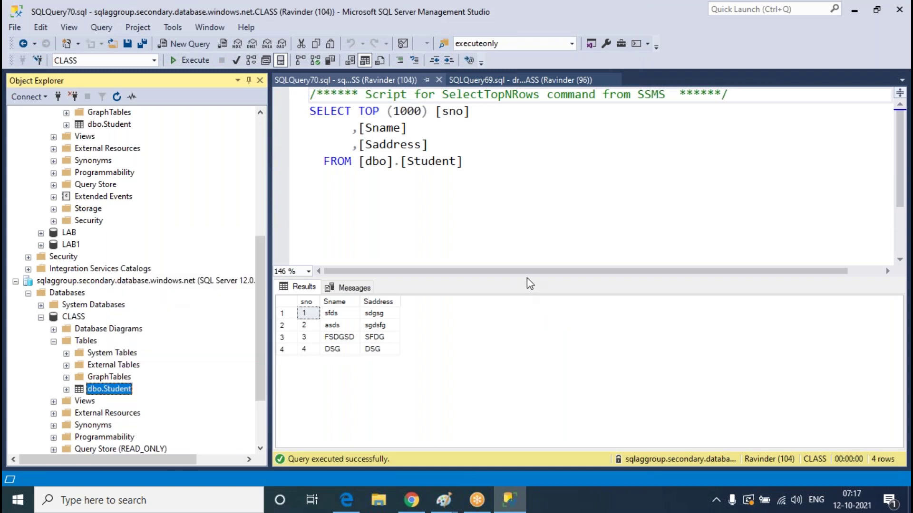
left_click(505, 248)
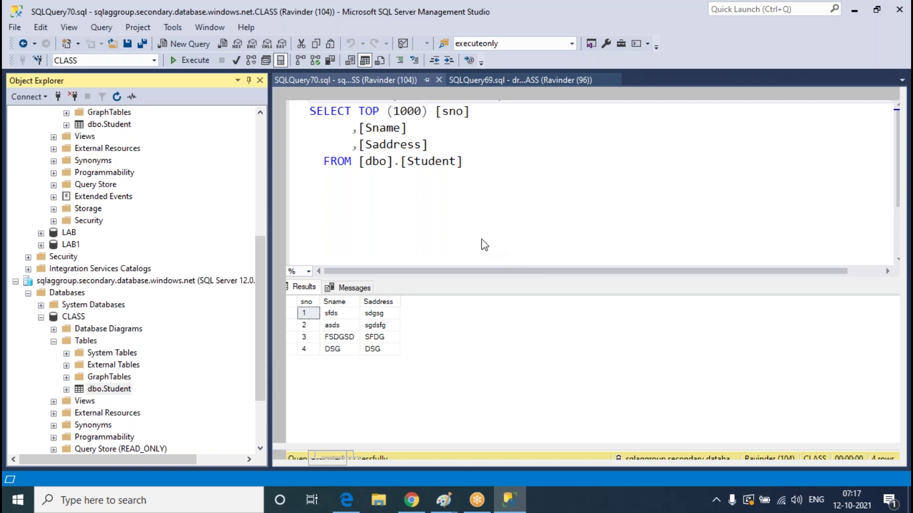
Try to add student 5 (FG, SD) through the read-only secondary listener
left_click(324, 170)
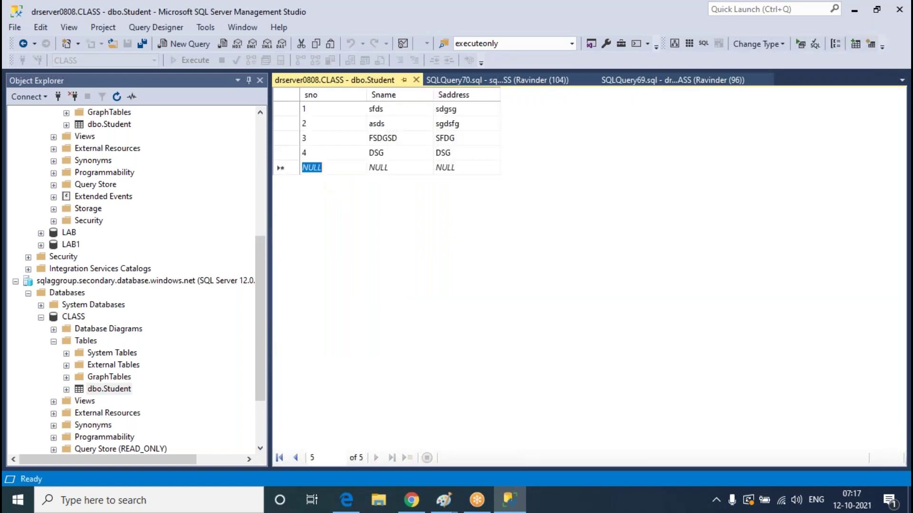
type("5")
key("Tab")
type("FG")
key("Tab")
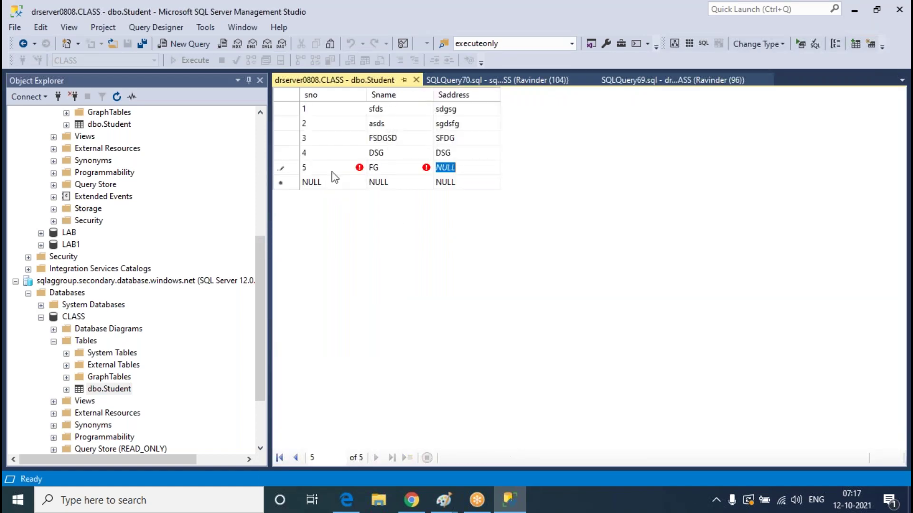
type("SDFSG")
left_click(418, 79)
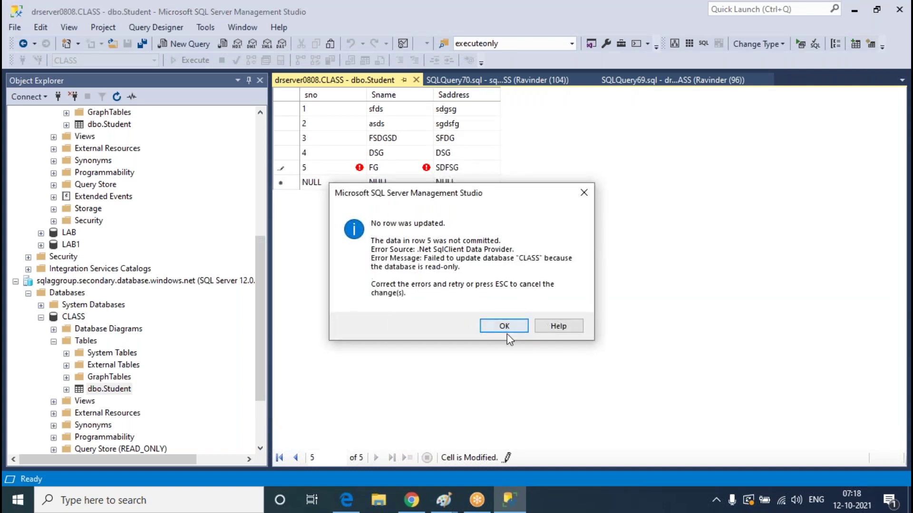
Dismiss the read-only error, cancel the row, and close the Student editor
left_click(504, 326)
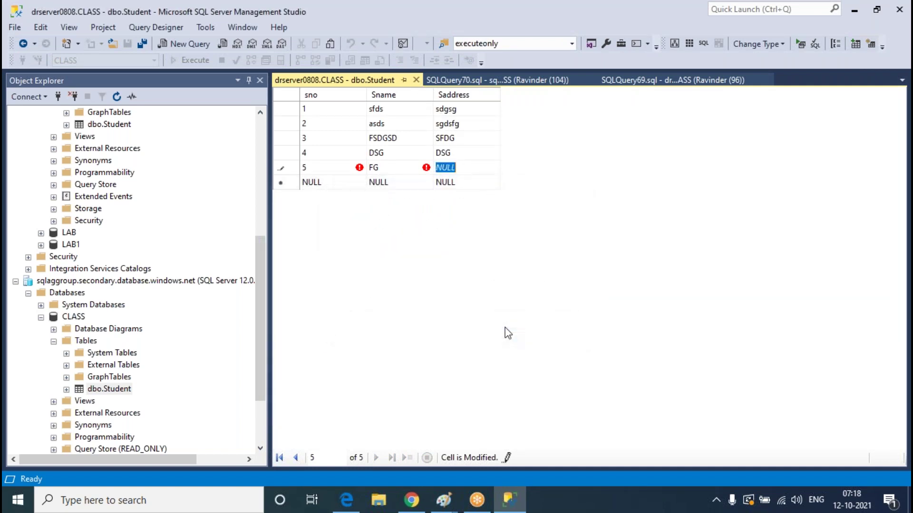
key("Escape")
left_click(416, 80)
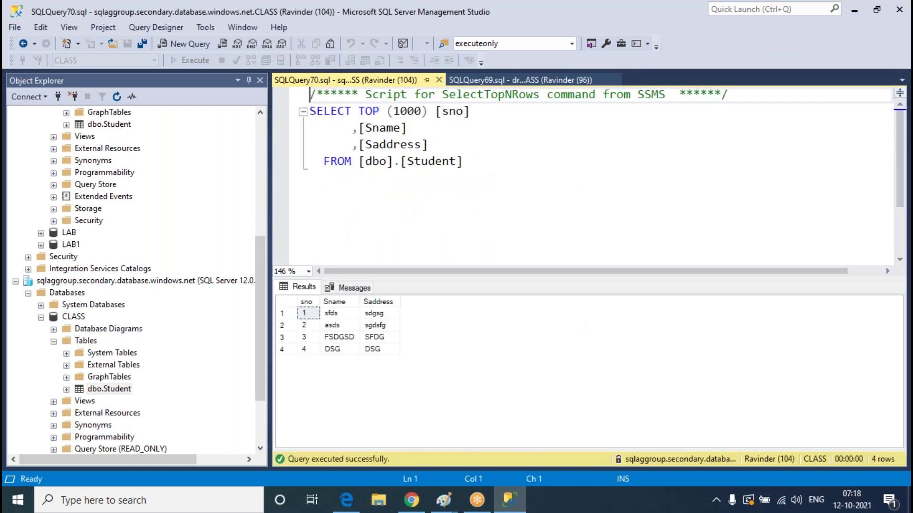
Collapse the CLASS databases under sqlaggroup and the secondary server
scroll(184, 278, "up", 7)
scroll(186, 283, "down", 5)
scroll(189, 287, "up", 5)
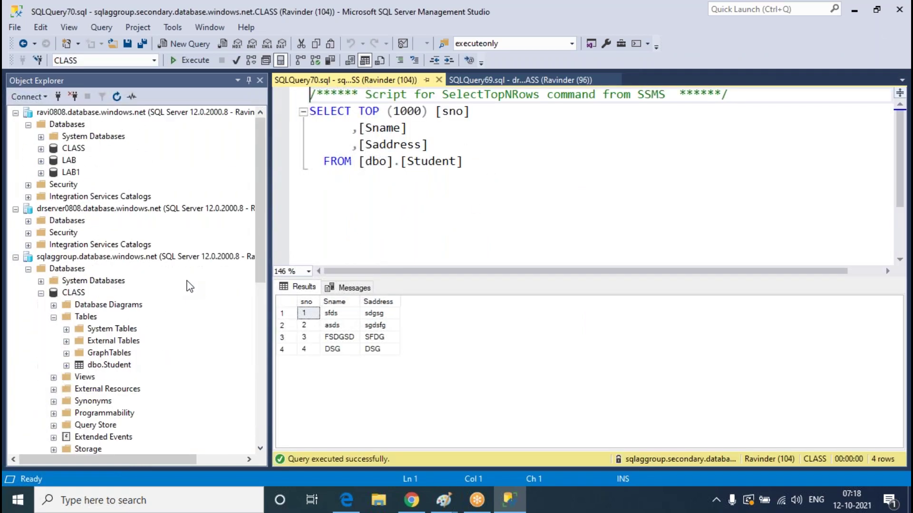
left_click(108, 113)
left_click(128, 212)
left_click(164, 256)
scroll(114, 371, "down", 4)
scroll(86, 342, "up", 4)
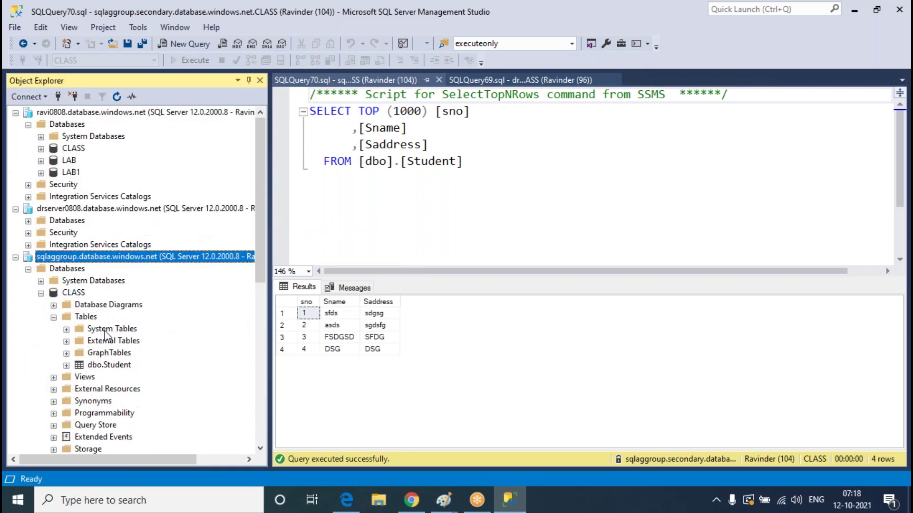
left_click(41, 293)
left_click(41, 390)
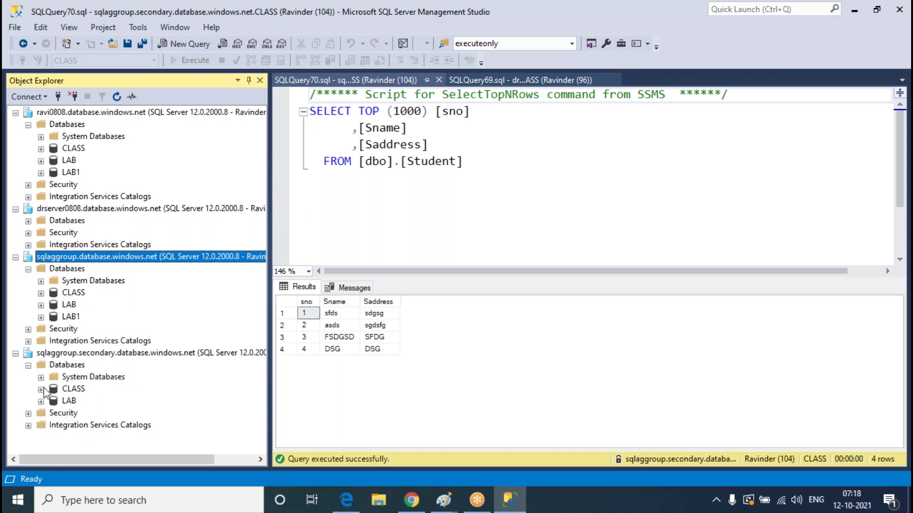
Review the sqlaggroup page's read/write and read-only listener endpoints in Azure
left_click(412, 500)
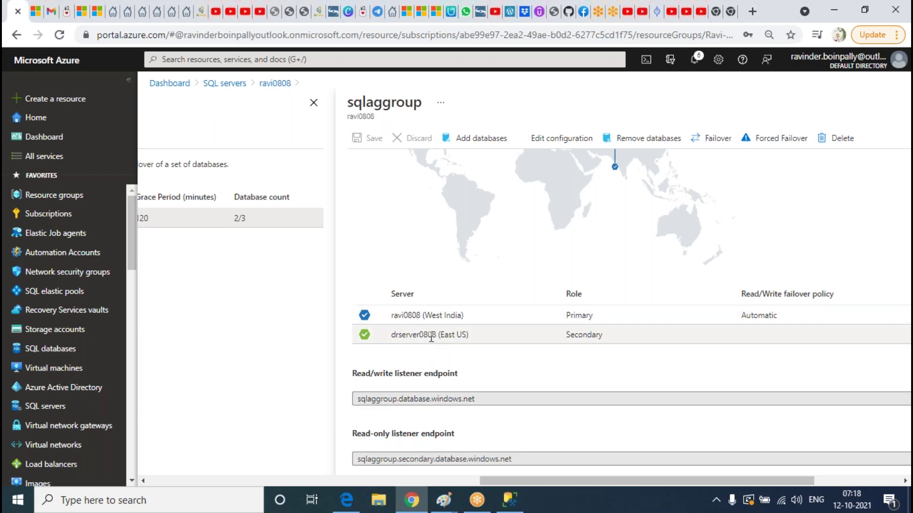
scroll(549, 260, "up", 3)
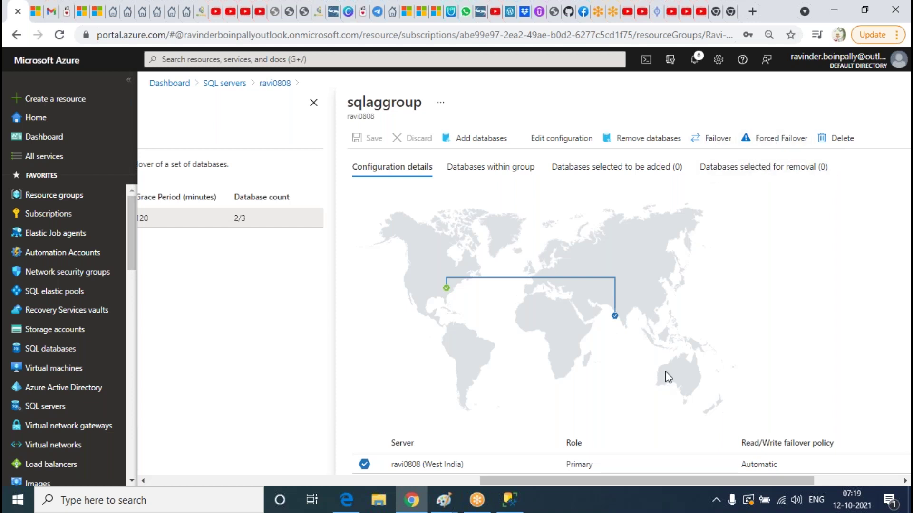
scroll(644, 274, "down", 3)
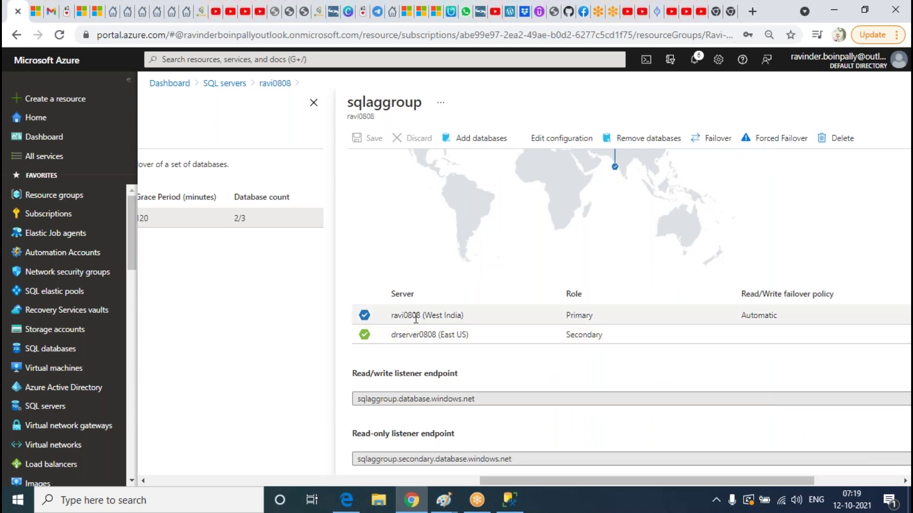
left_click(422, 402)
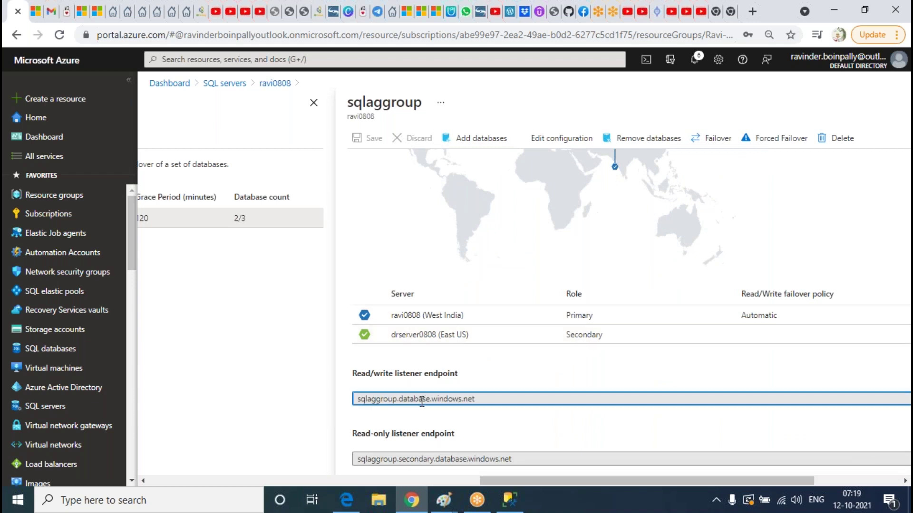
left_click(418, 458)
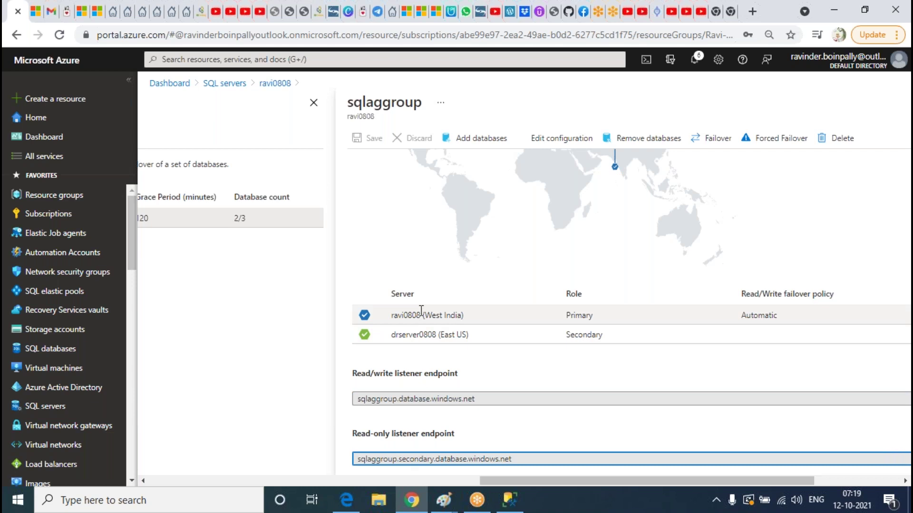
scroll(687, 253, "up", 3)
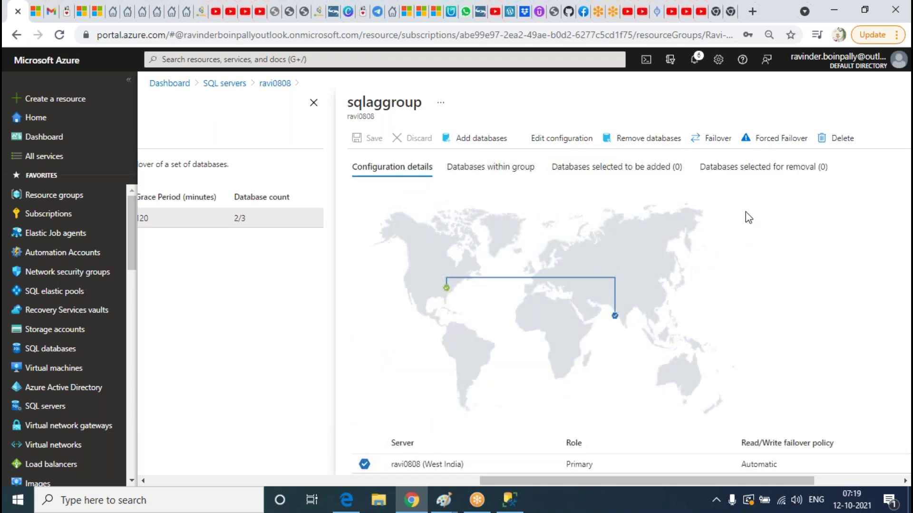
Check the databases within the failover group, then return to configuration details
left_click(485, 172)
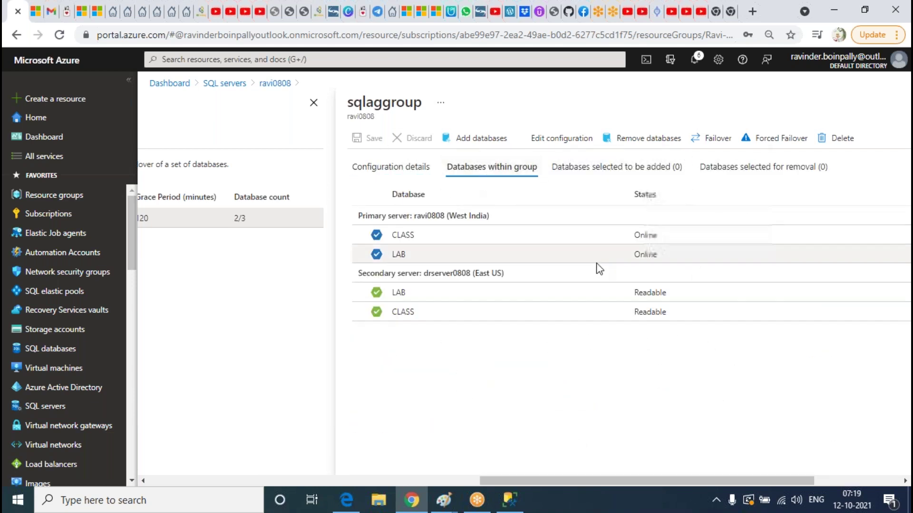
left_click(370, 169)
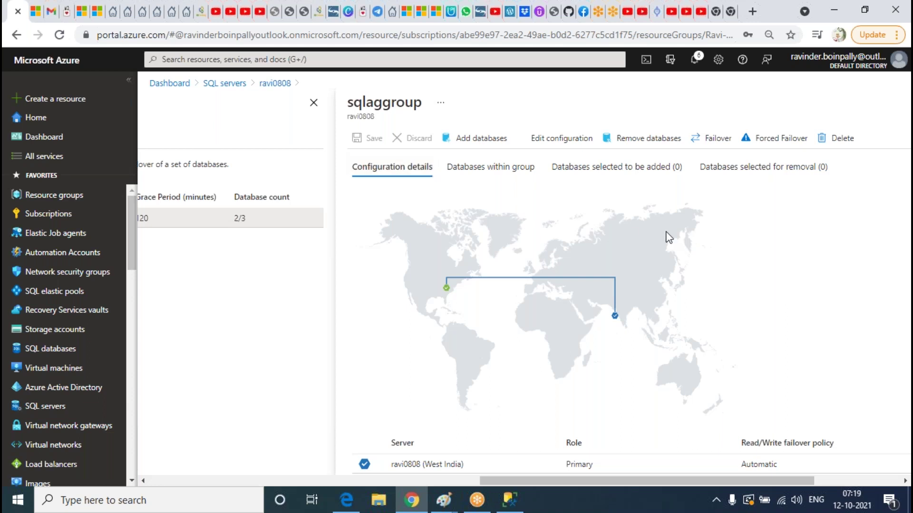
scroll(667, 239, "down", 3)
scroll(664, 238, "up", 3)
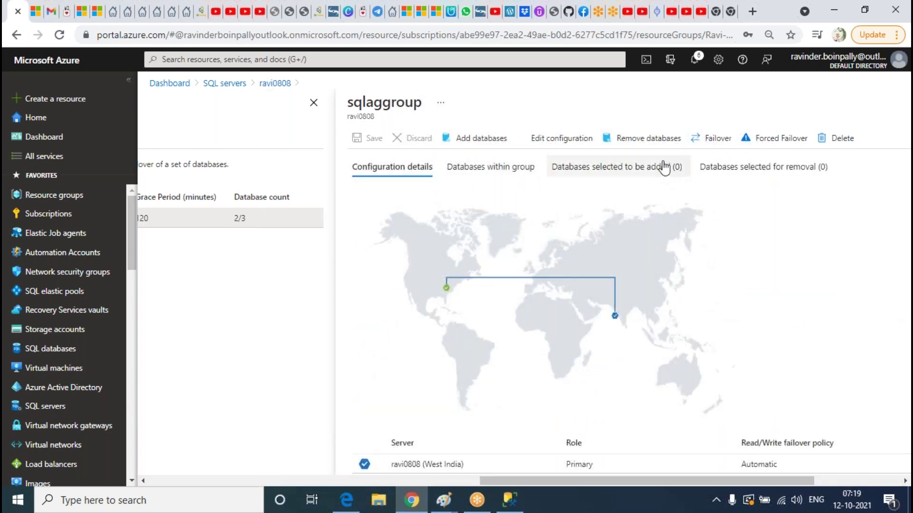
left_click(455, 481)
left_click_drag(454, 480, 800, 471)
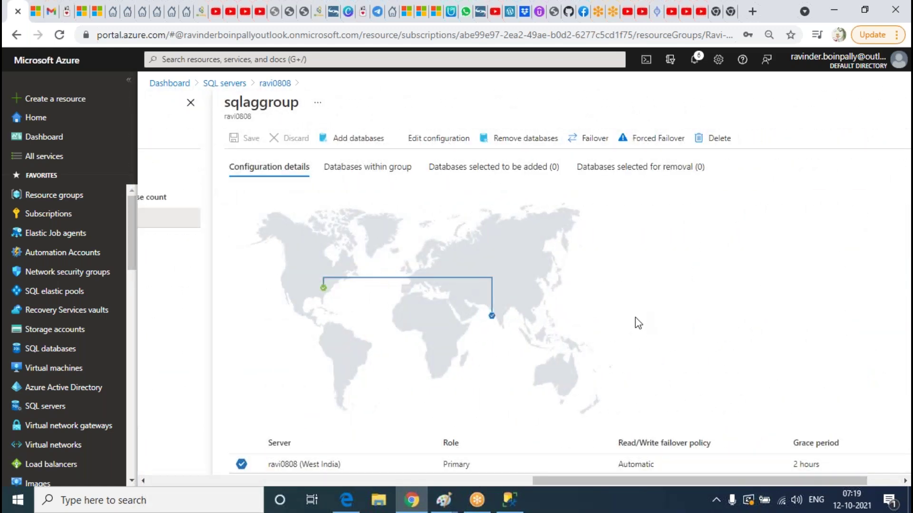
scroll(633, 324, "down", 2)
scroll(629, 285, "up", 2)
Fail over sqlaggroup manually, confirming with Yes to switch the secondary to primary
left_click(594, 146)
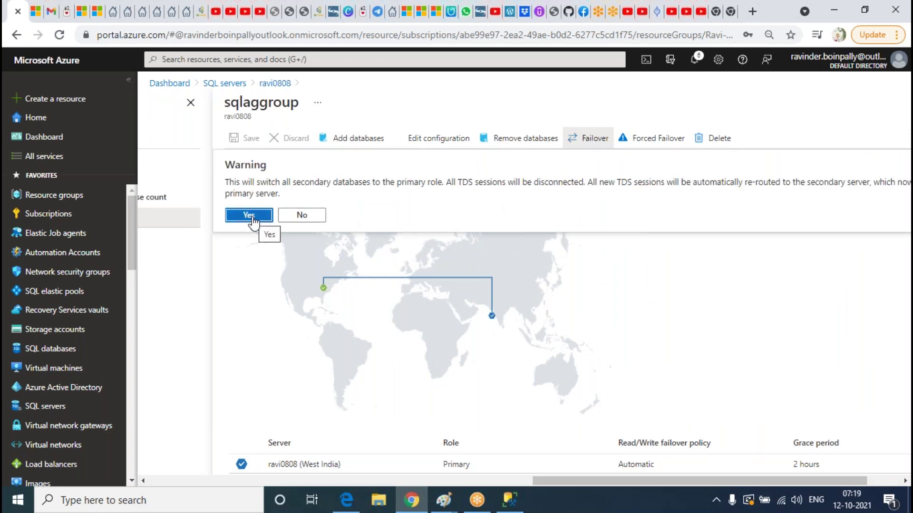
left_click(249, 215)
scroll(649, 284, "down", 3)
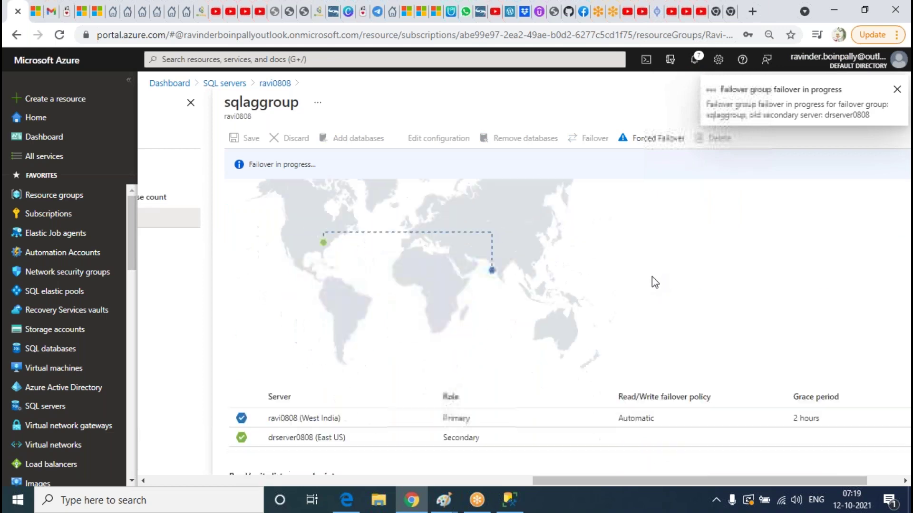
scroll(644, 287, "up", 3)
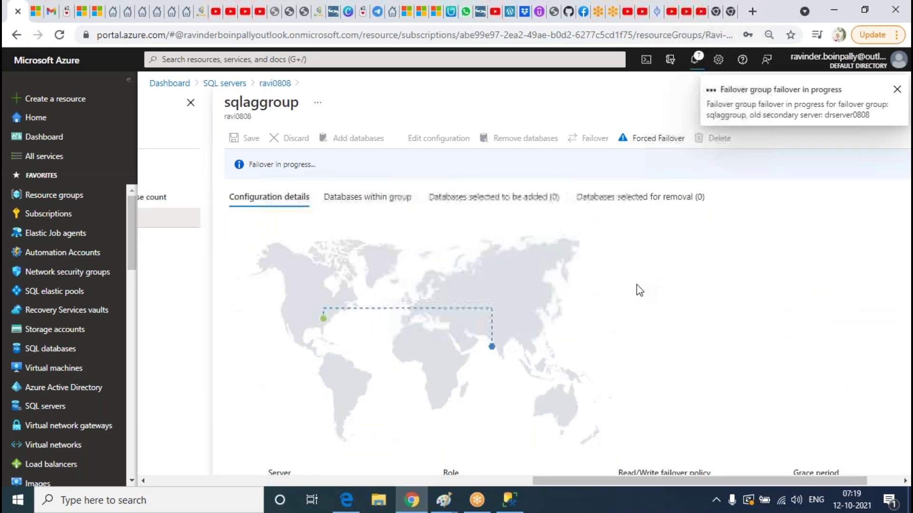
scroll(638, 289, "down", 3)
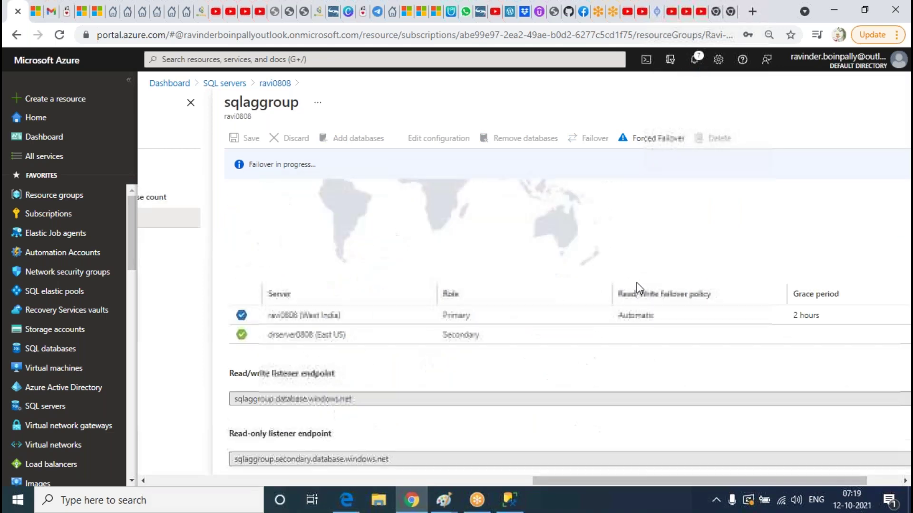
scroll(637, 288, "up", 3)
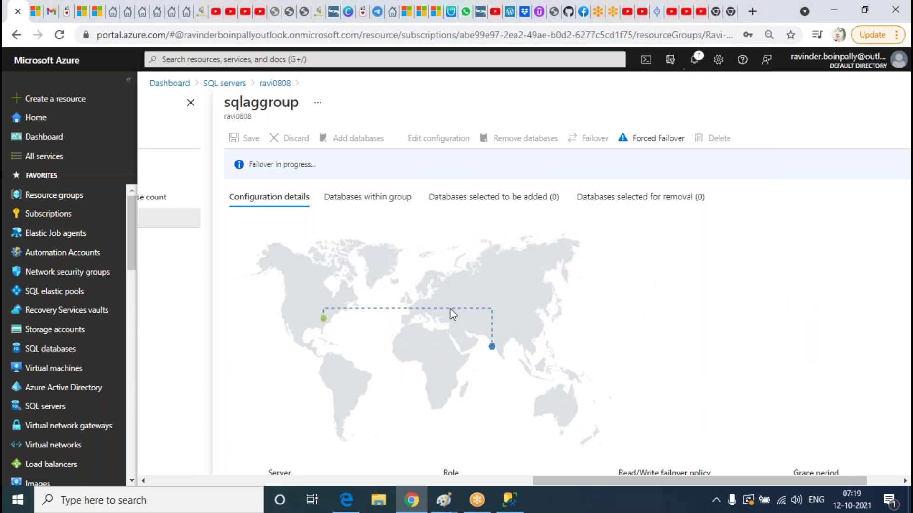
scroll(706, 285, "down", 3)
scroll(708, 286, "up", 3)
scroll(708, 286, "down", 2)
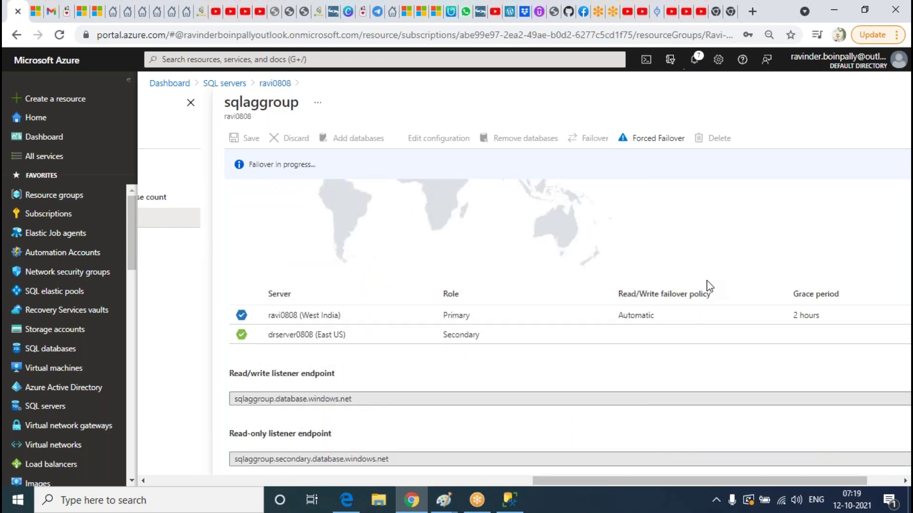
scroll(708, 286, "up", 2)
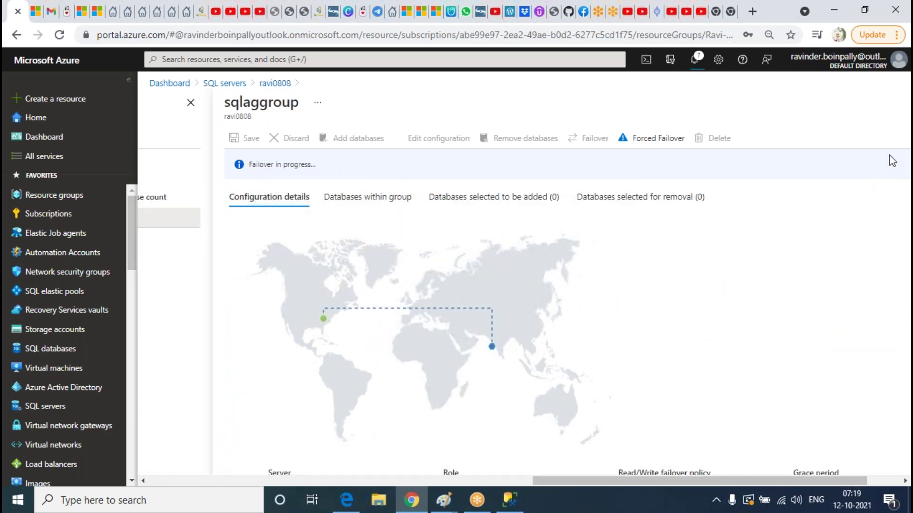
scroll(607, 334, "down", 3)
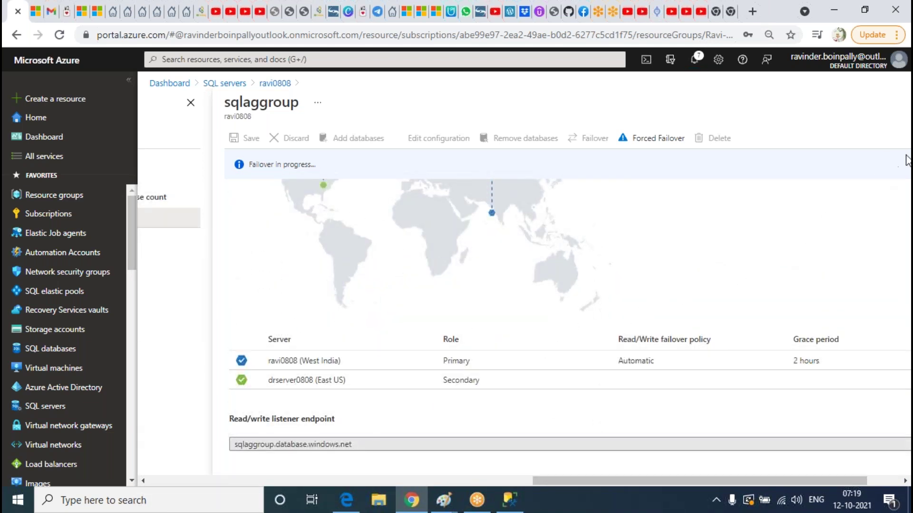
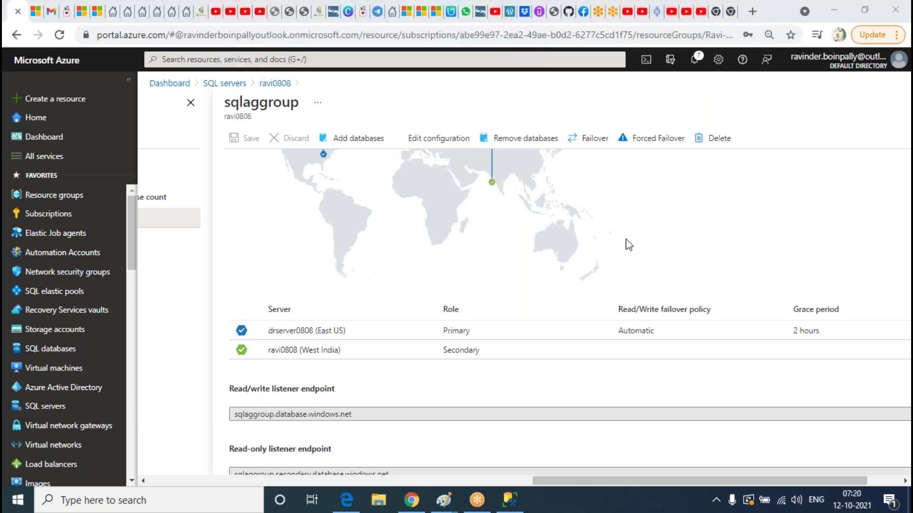
Back in Management Studio, refresh the ravi0808 and sqlaggroup servers in Object Explorer
scroll(617, 267, "up", 3)
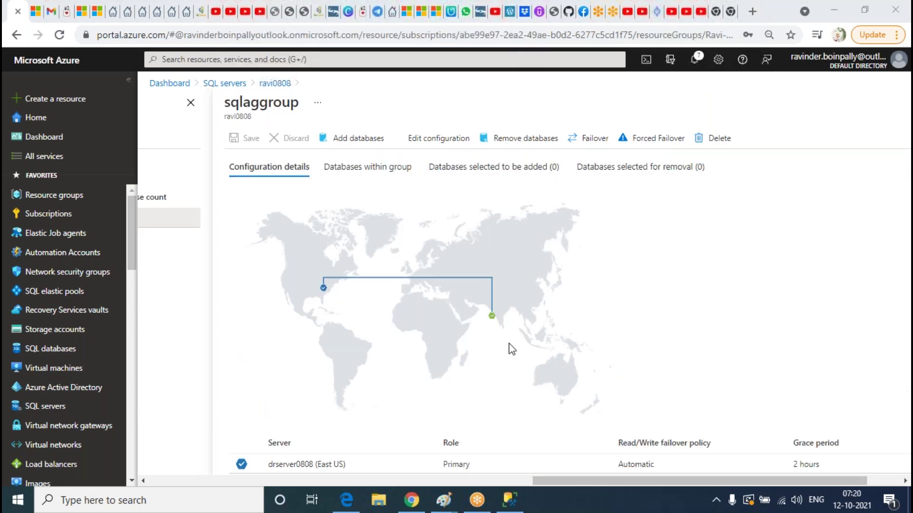
scroll(500, 260, "down", 2)
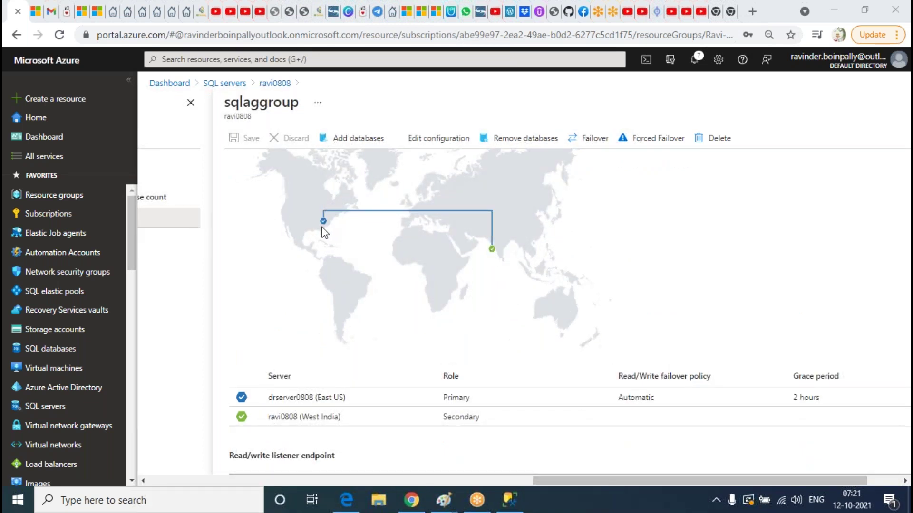
scroll(646, 249, "down", 2)
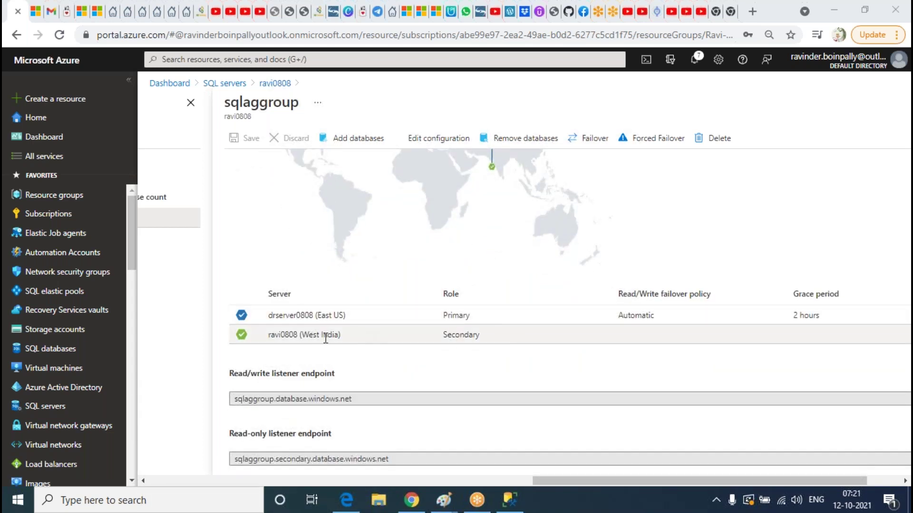
left_click(509, 499)
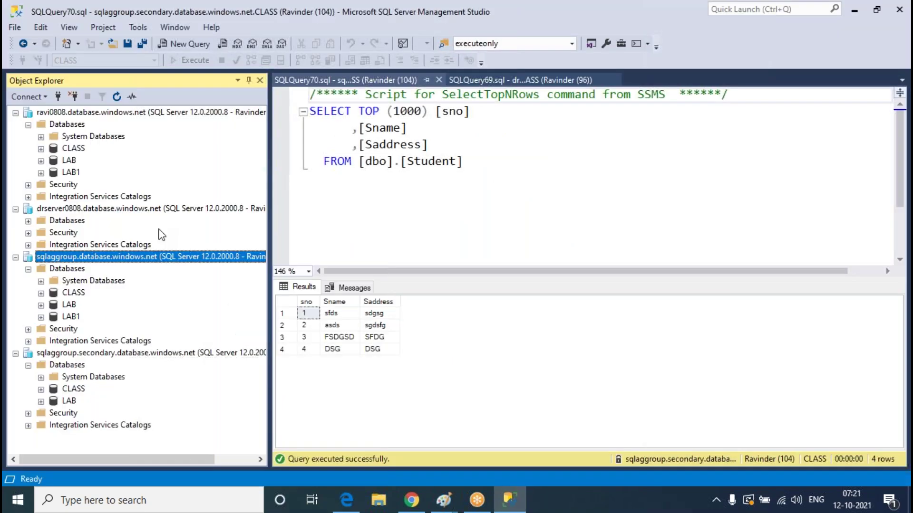
left_click(80, 124)
left_click(91, 112)
left_click(116, 97)
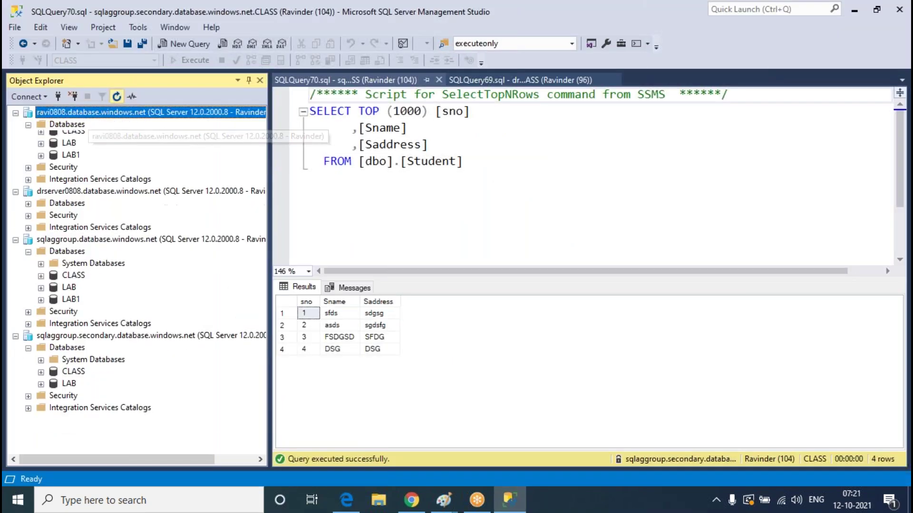
left_click(119, 172)
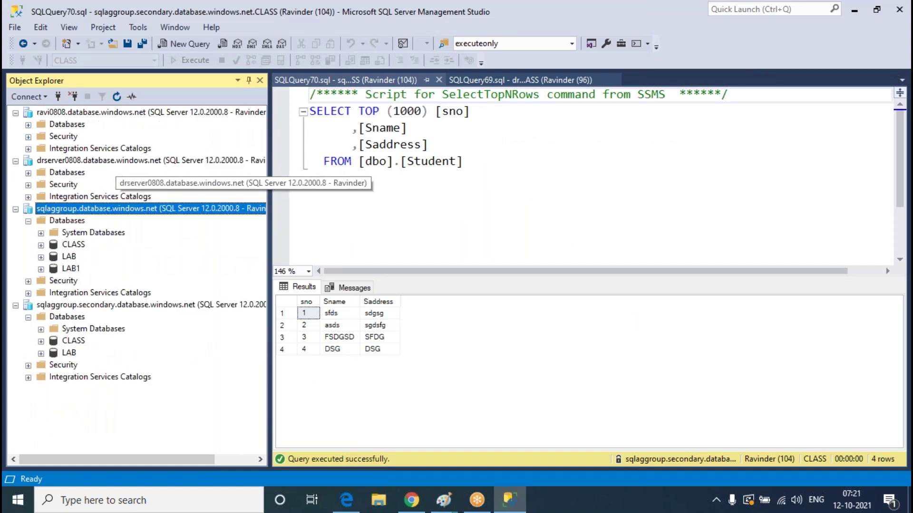
left_click(116, 97)
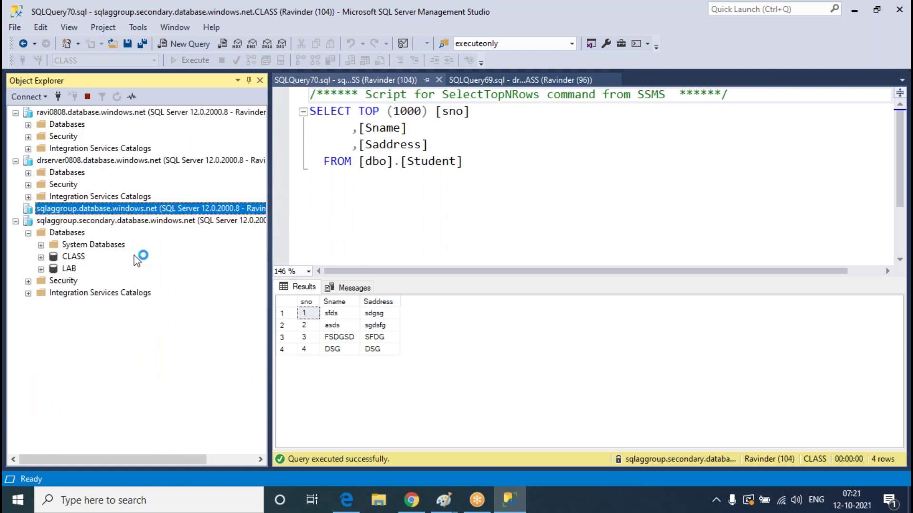
Refresh sqlaggroup.secondary and expand the Databases folders of the listeners, drserver0808 and ravi0808
left_click(28, 221)
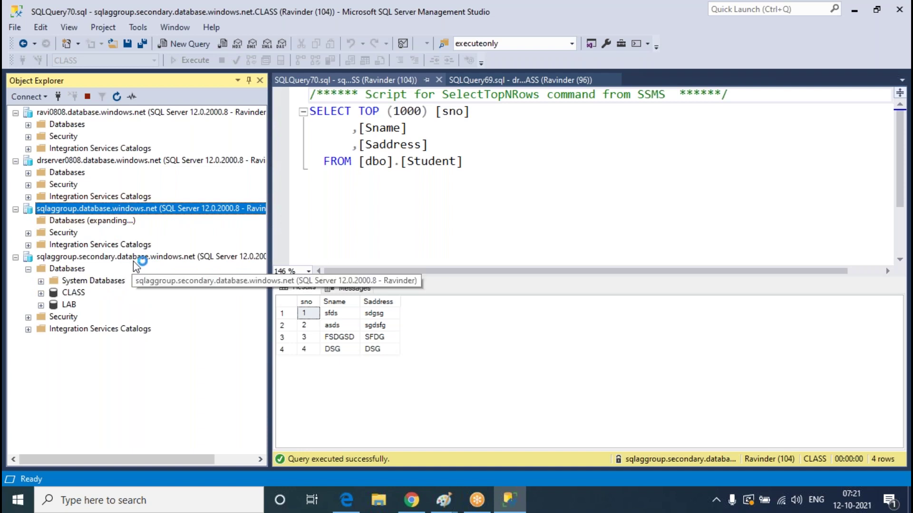
left_click(119, 292)
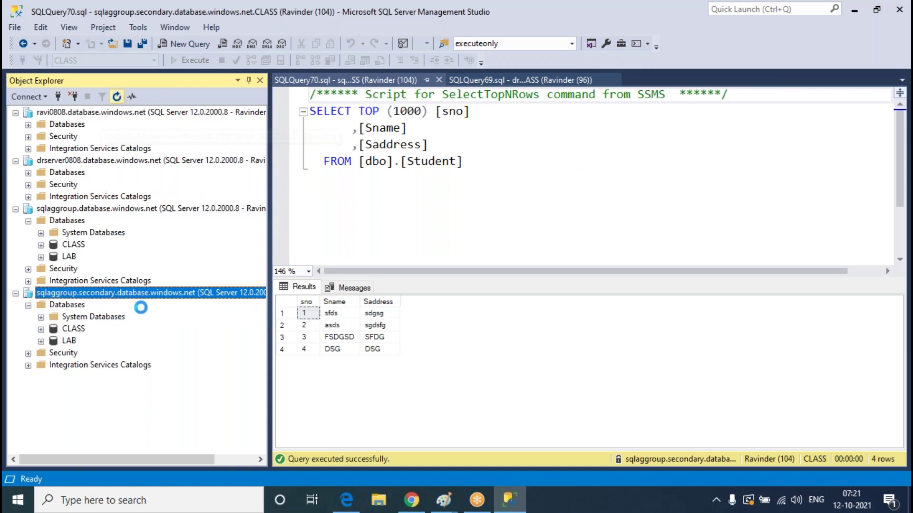
key("F5")
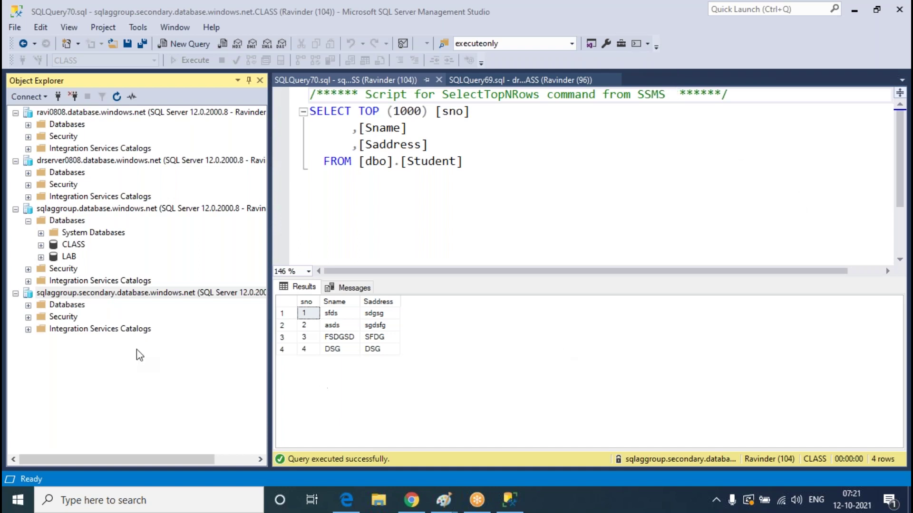
left_click(28, 305)
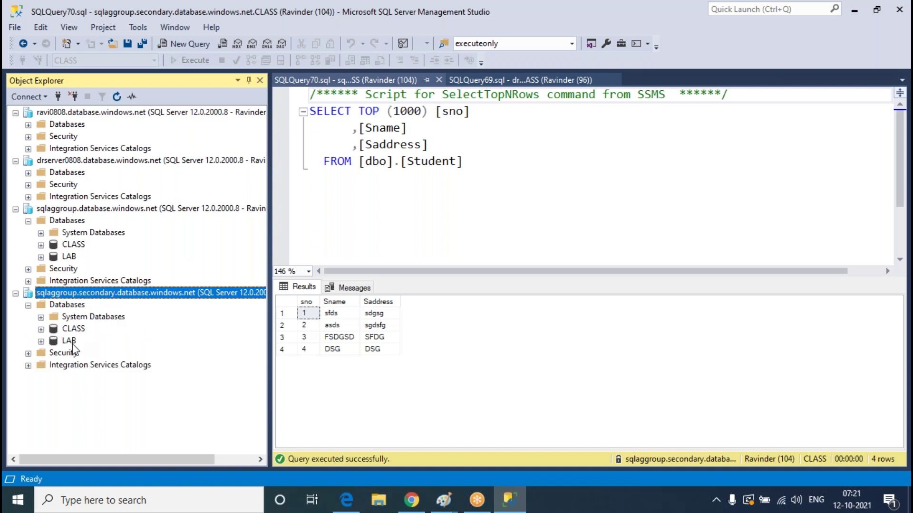
left_click(28, 173)
left_click(42, 197)
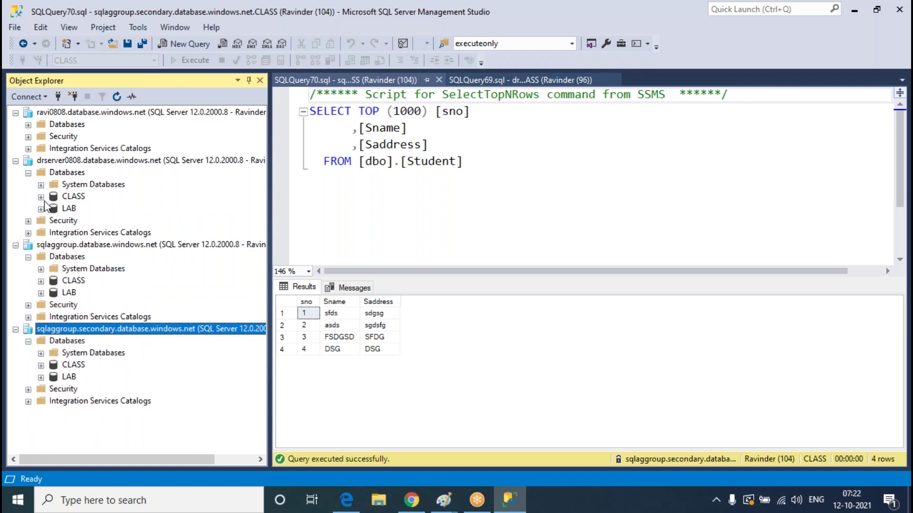
left_click(29, 125)
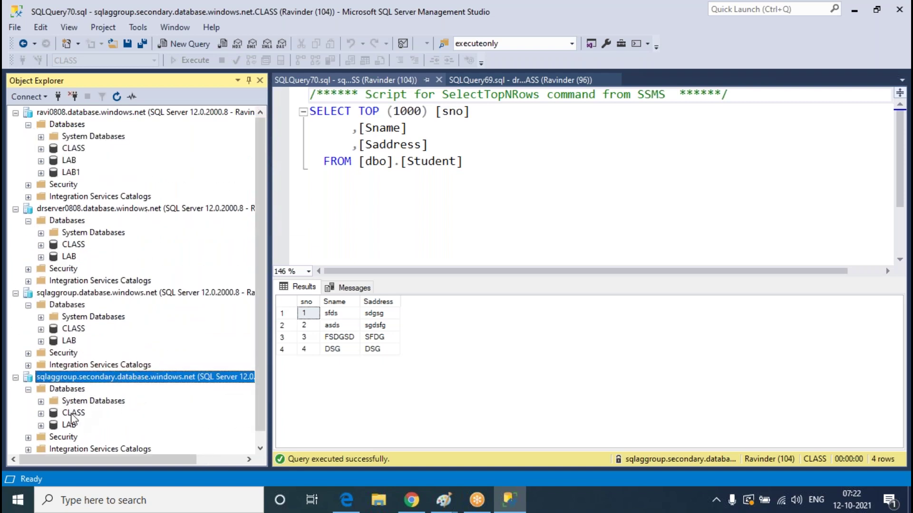
scroll(72, 417, "down", 1)
left_click(117, 97)
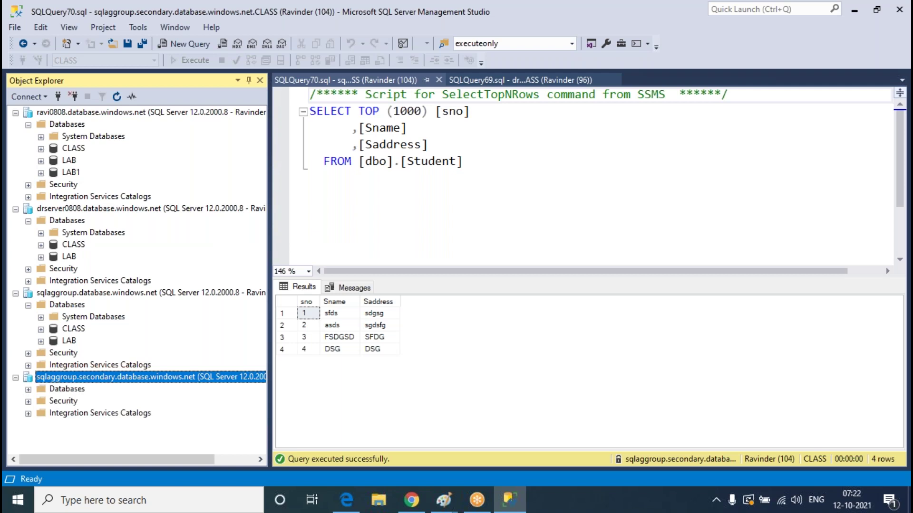
left_click(28, 390)
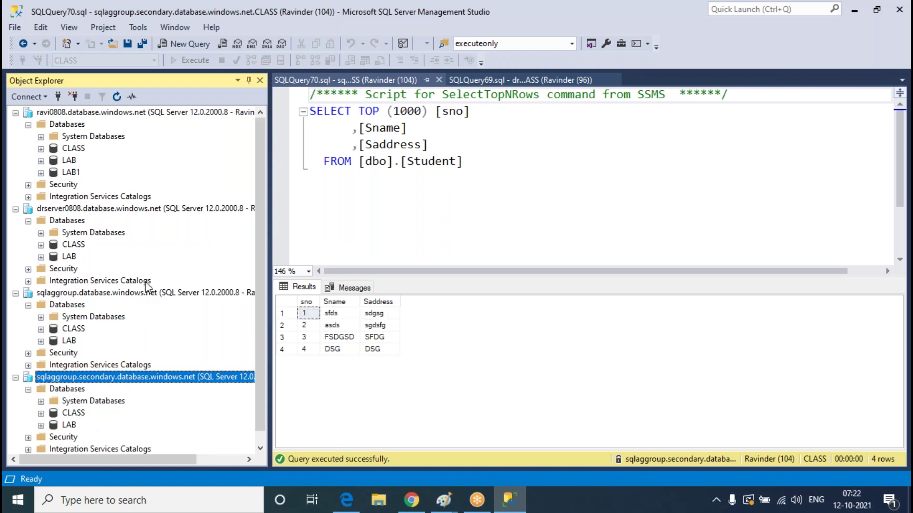
Expand drserver0808 > CLASS > Tables and select dbo.Student
left_click(124, 114)
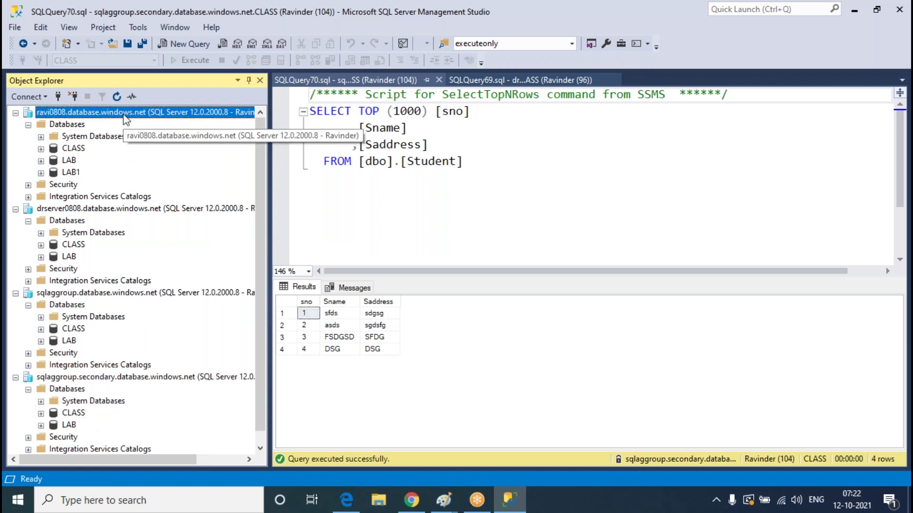
left_click(119, 213)
left_click(41, 244)
left_click(54, 268)
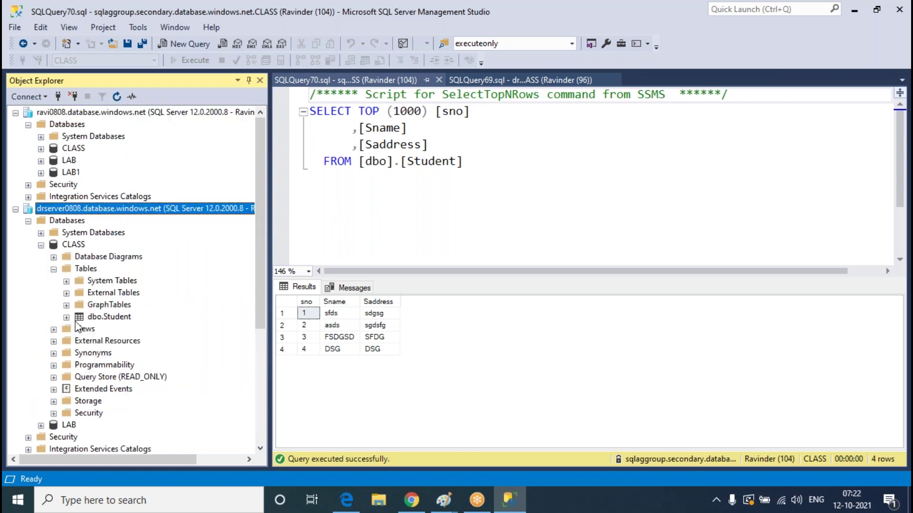
left_click(116, 319)
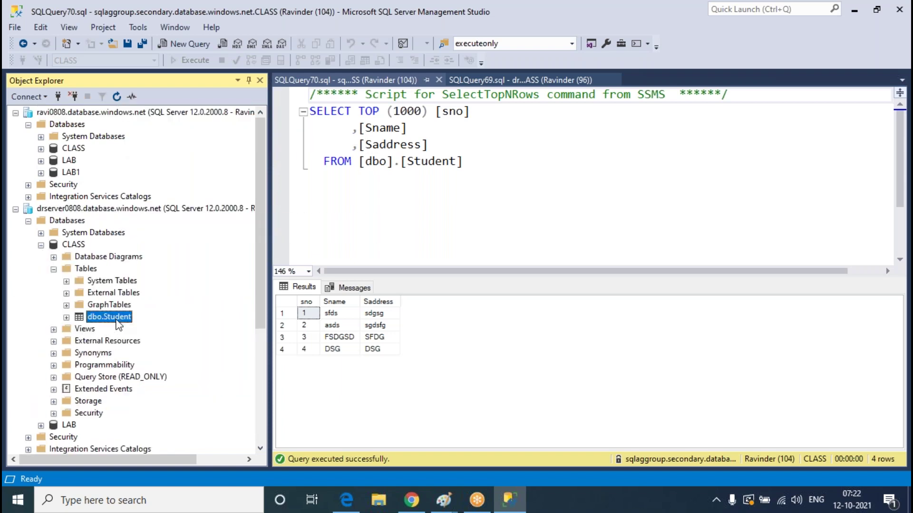
Open drserver0808's dbo.Student in Edit Top 200 Rows and add row 5 (dsgsdf, dfgsd)
right_click(118, 319)
left_click(164, 281)
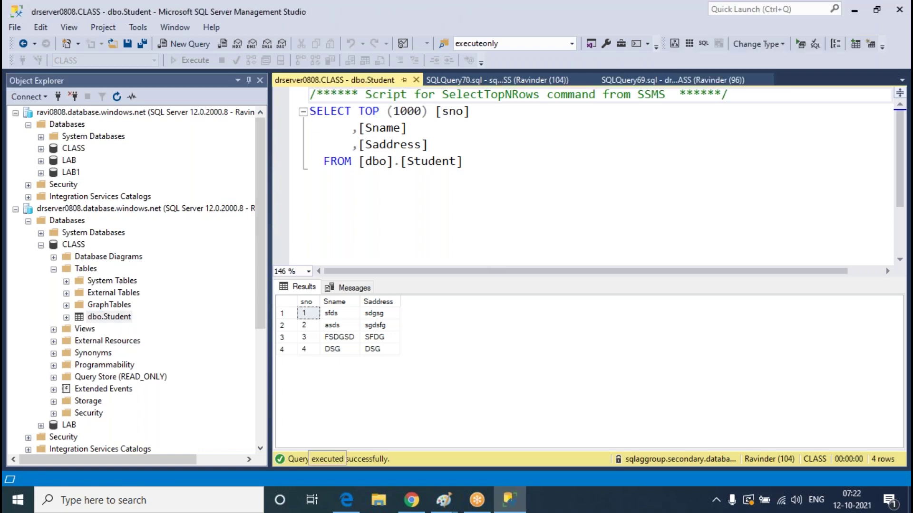
left_click(319, 167)
type("5")
key("Tab")
type("dsgsdf")
key("Tab")
key("BackSpace")
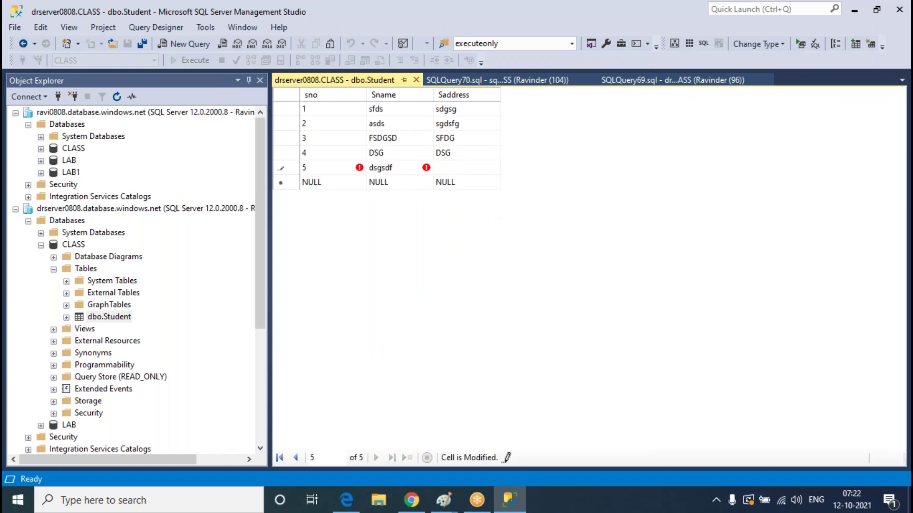
type("dfgsd")
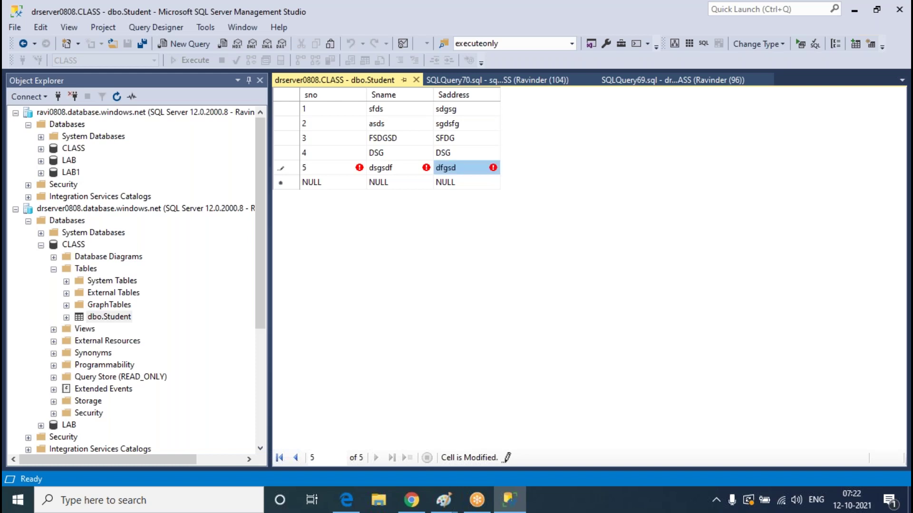
key("Tab")
Add row 6 (dsgs, sfdg) to Student and close the edit grid
type("6")
key("Tab")
type("dsgs")
key("Tab")
type("sfdg")
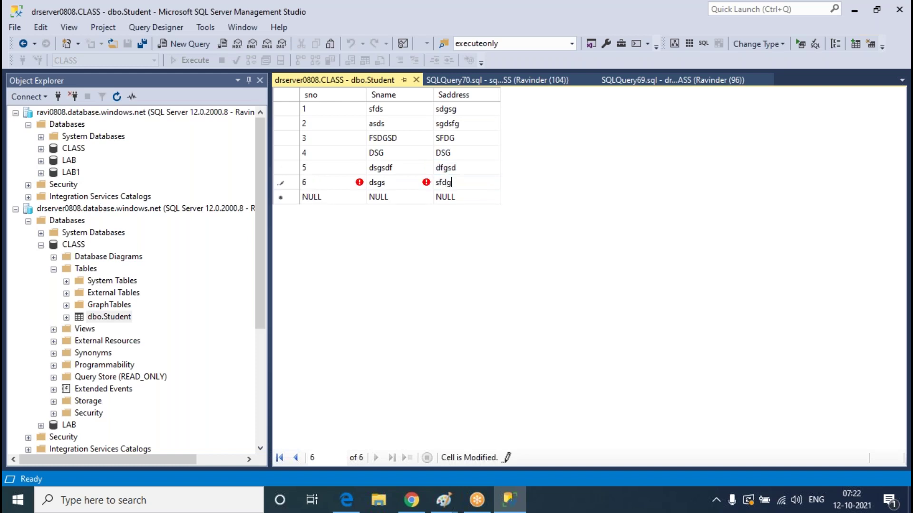
left_click(416, 81)
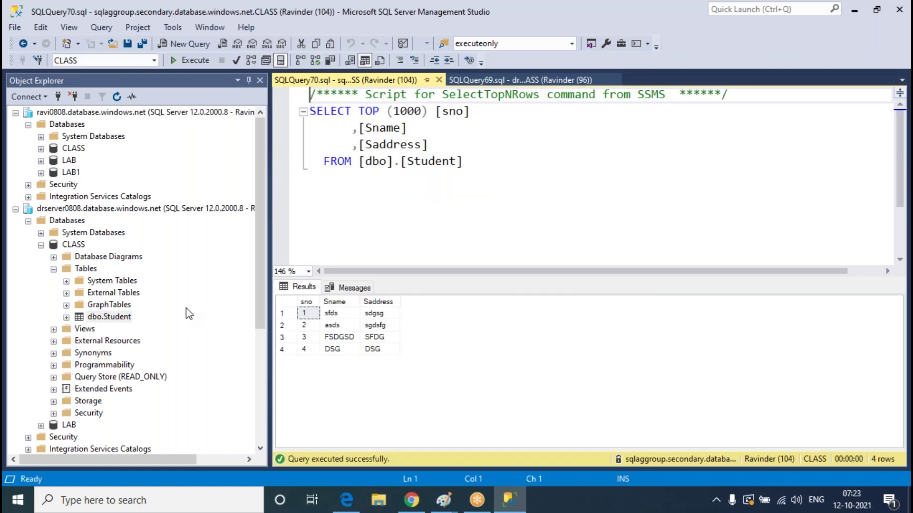
Expand ravi0808 > CLASS > Tables and open dbo.Student with Edit Top 200 Rows
left_click(41, 148)
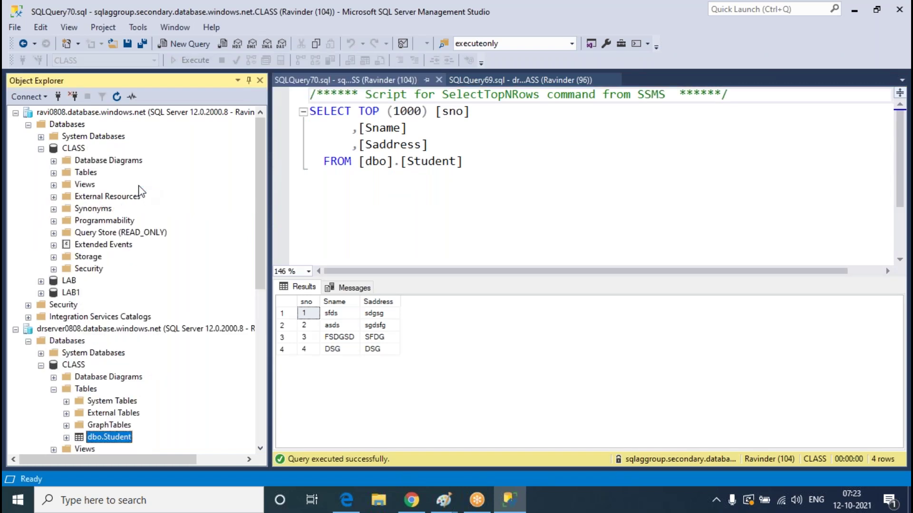
left_click(53, 173)
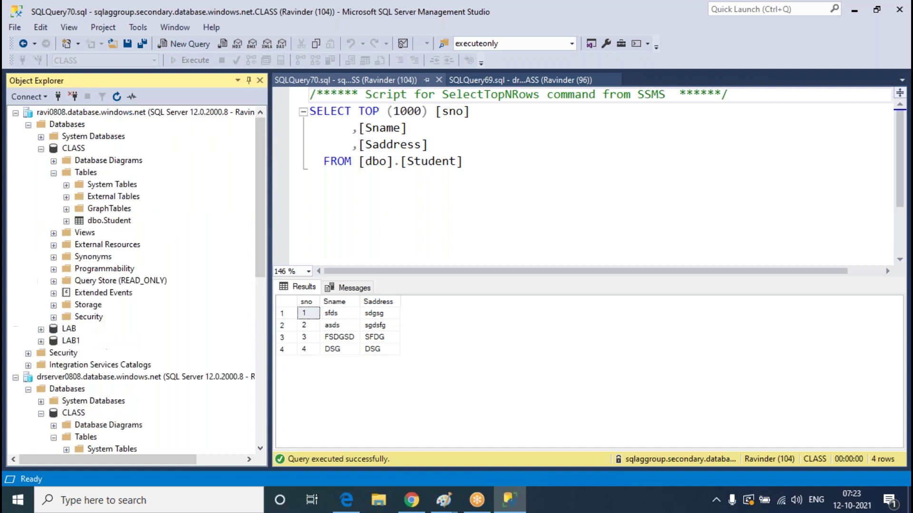
right_click(116, 222)
left_click(176, 280)
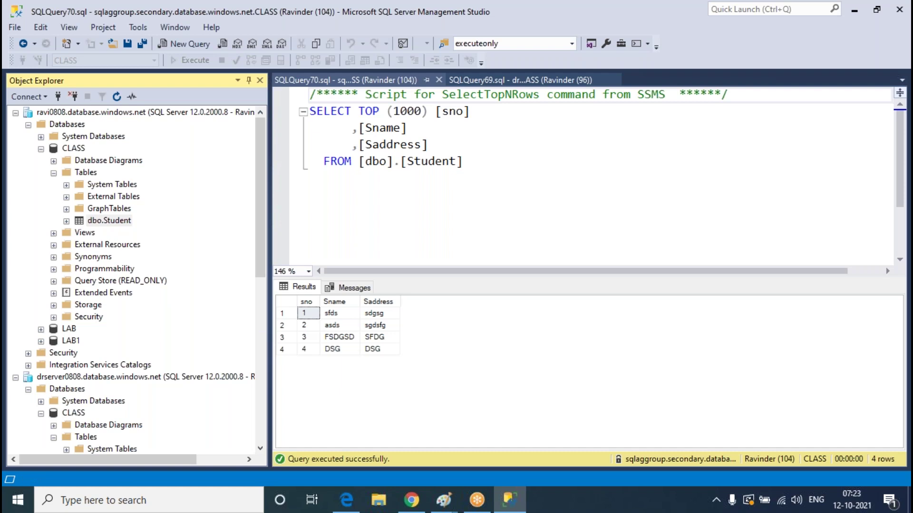
Try adding row 7 (dsfg, sdfg) on ravi0808, dismiss the read-only error, discard the row and close the grid
left_click(312, 200)
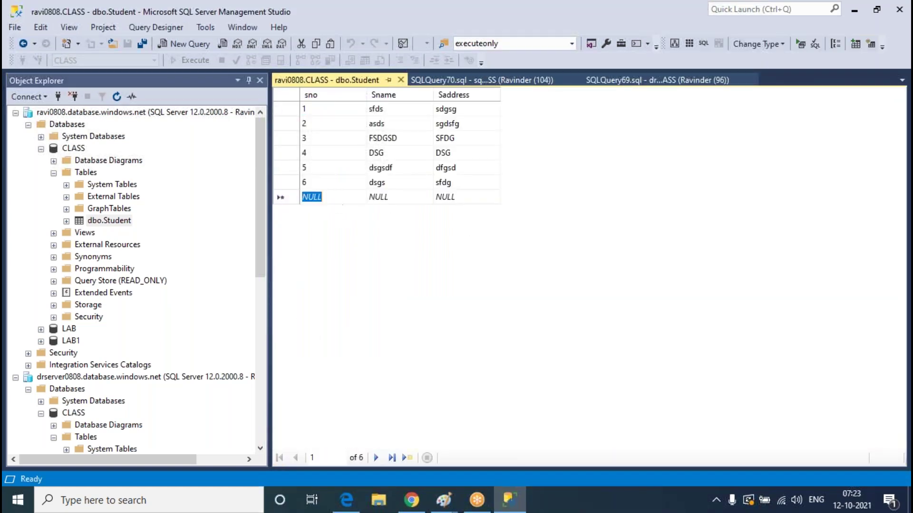
type("7")
key("Tab")
type("dsfg")
key("Tab")
type("sdfg")
left_click(401, 80)
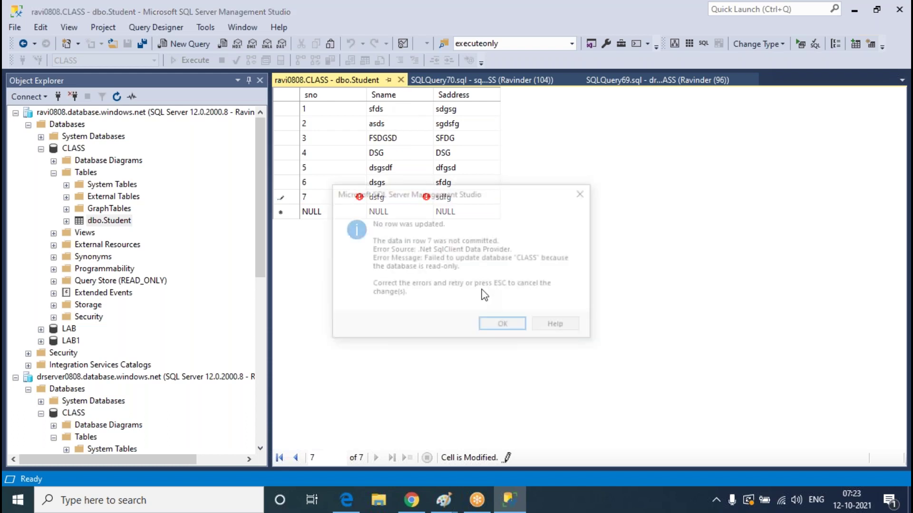
left_click(495, 326)
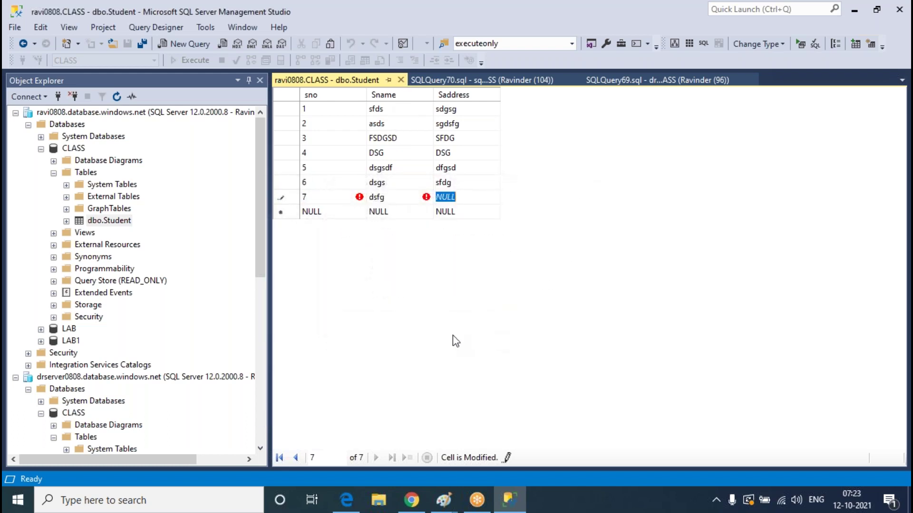
key("Escape")
left_click(401, 80)
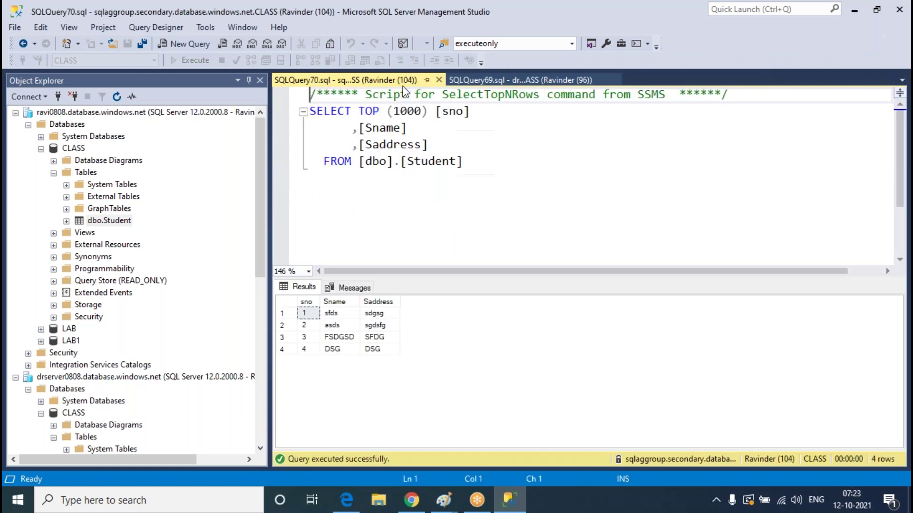
left_click(182, 233)
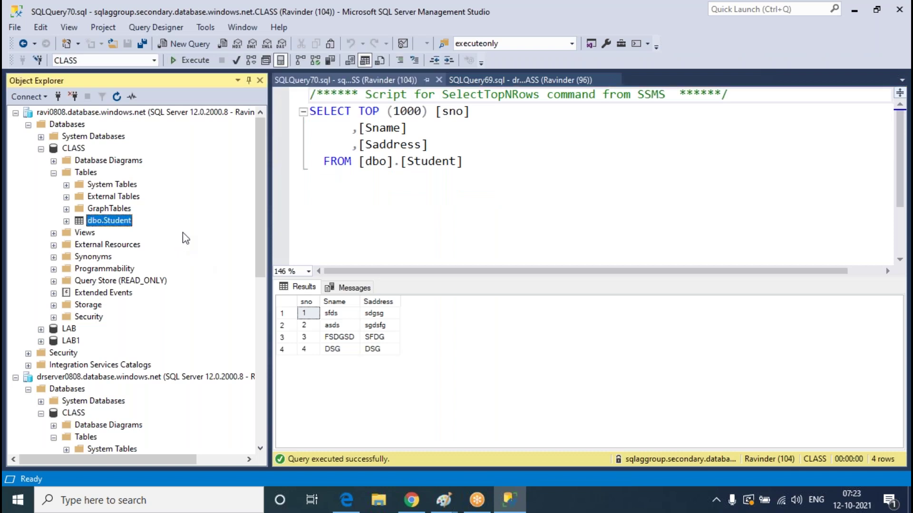
Collapse the CLASS trees and expand the Tables folder of ravi0808's LAB1 database
left_click(54, 173)
scroll(219, 223, "down", 4)
scroll(202, 245, "up", 3)
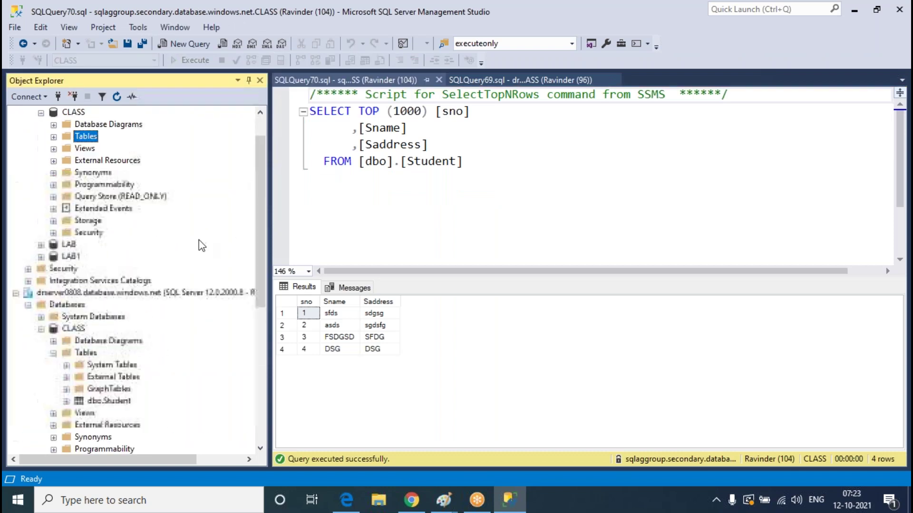
scroll(102, 141, "up", 1)
left_click(54, 389)
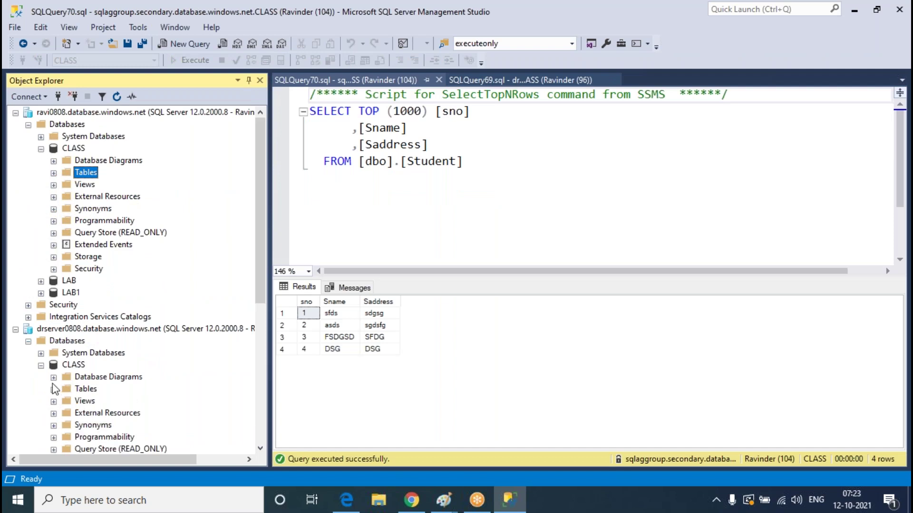
left_click(41, 365)
left_click(71, 292)
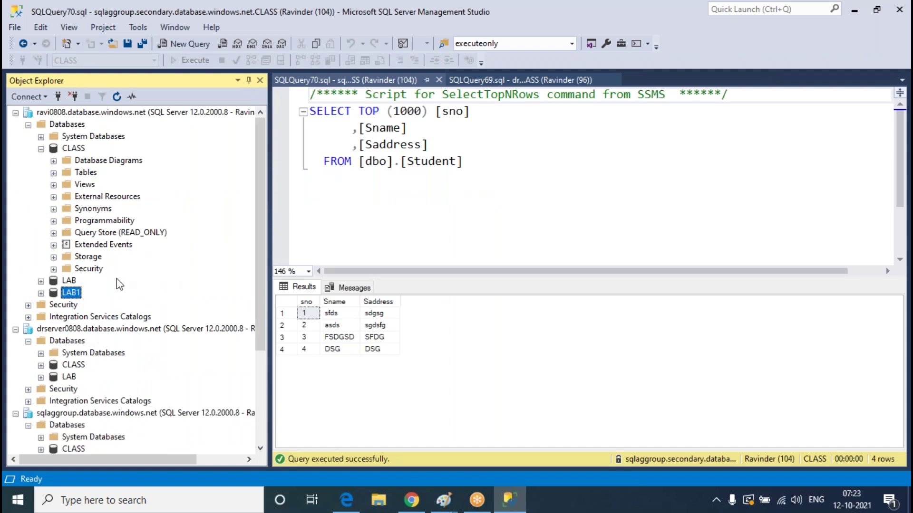
scroll(200, 281, "down", 4)
scroll(203, 279, "up", 4)
left_click(114, 112)
left_click(41, 293)
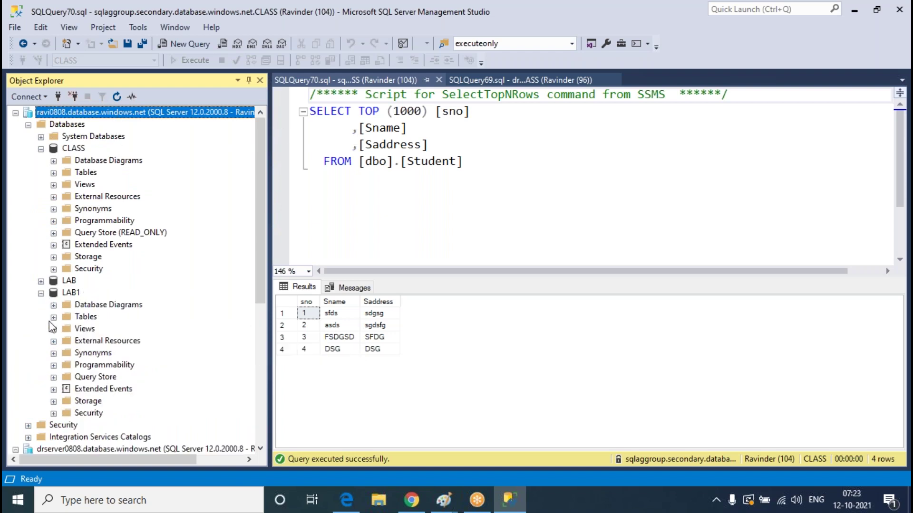
left_click(54, 317)
Start a new LAB1 table with columns tno int and tnam varchar(50)
right_click(90, 320)
mouse_move(181, 325)
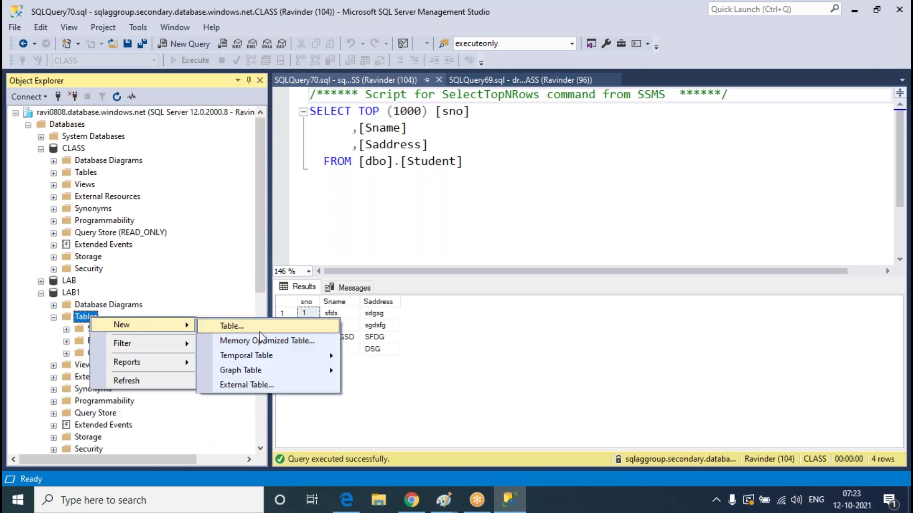
left_click(602, 212)
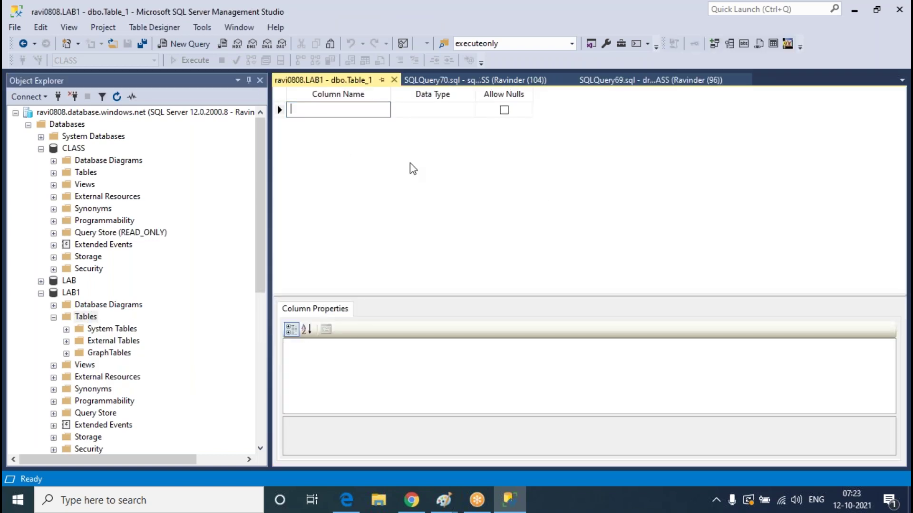
type("tno")
key("Tab")
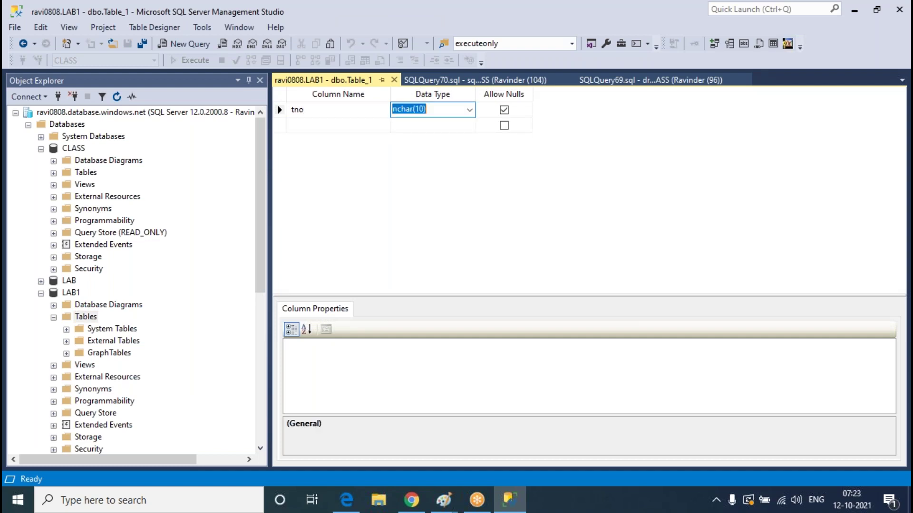
type("int")
key("Tab")
key("Tab")
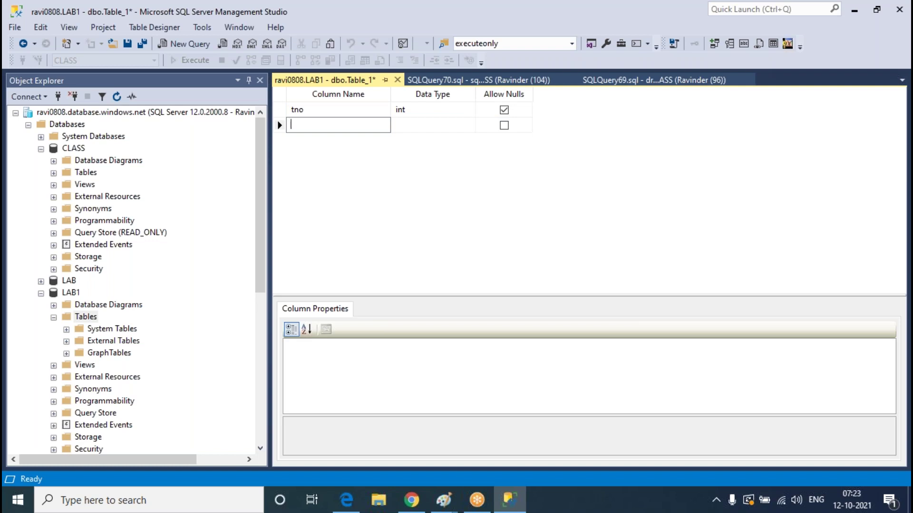
type("tnam")
key("Tab")
type("varc")
key("Tab")
key("Tab")
Add a taddress varchar(50) column and save the table as teacher
type("tna")
key("BackSpace")
type("n")
type("ddress")
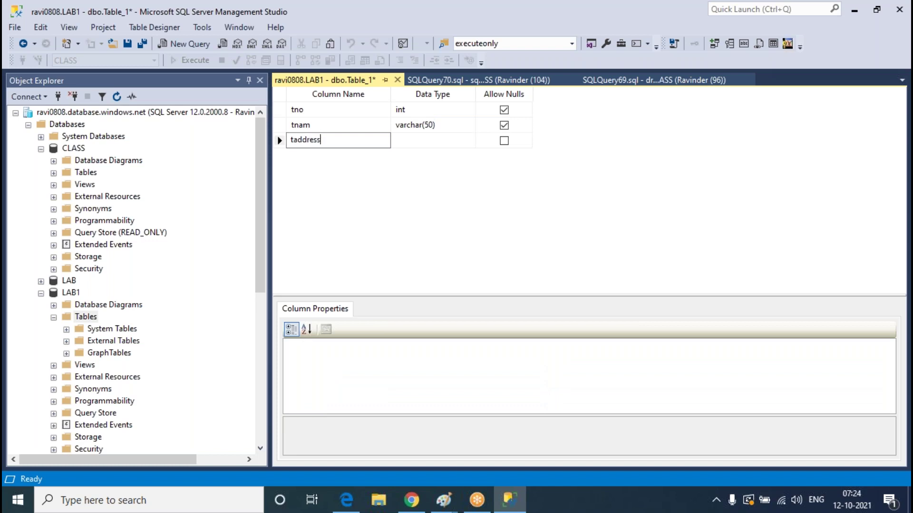
key("Tab")
type("varch")
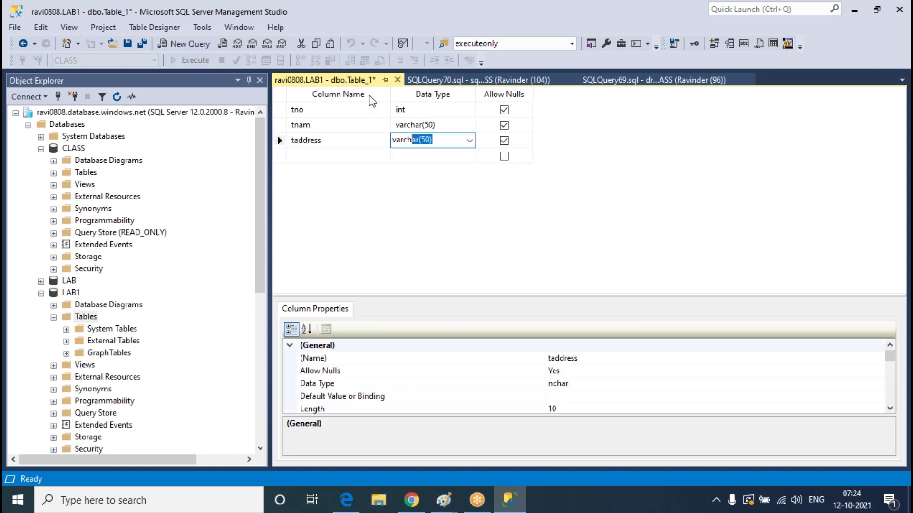
left_click(397, 80)
left_click(440, 328)
type("teacher")
key("Return")
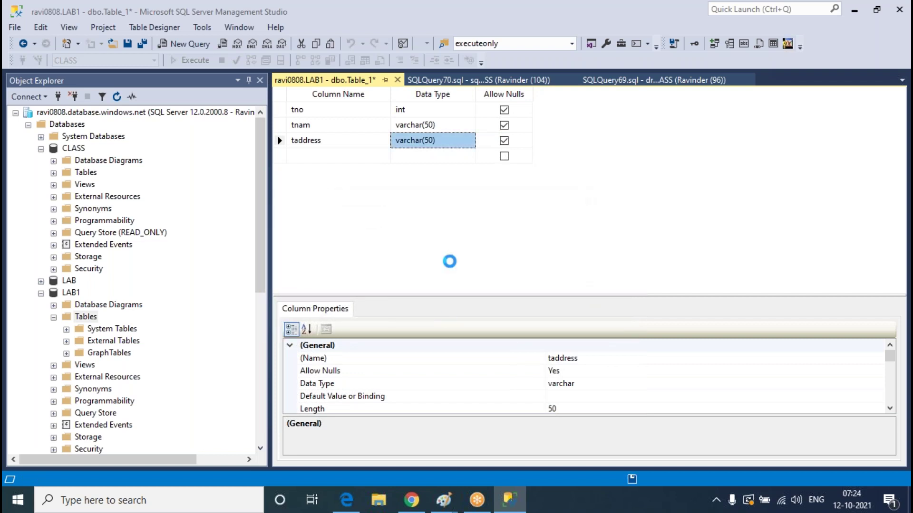
Refresh LAB1's tables to show dbo.Teacher, then check the failover group's databases in the Azure portal
right_click(85, 315)
left_click(148, 387)
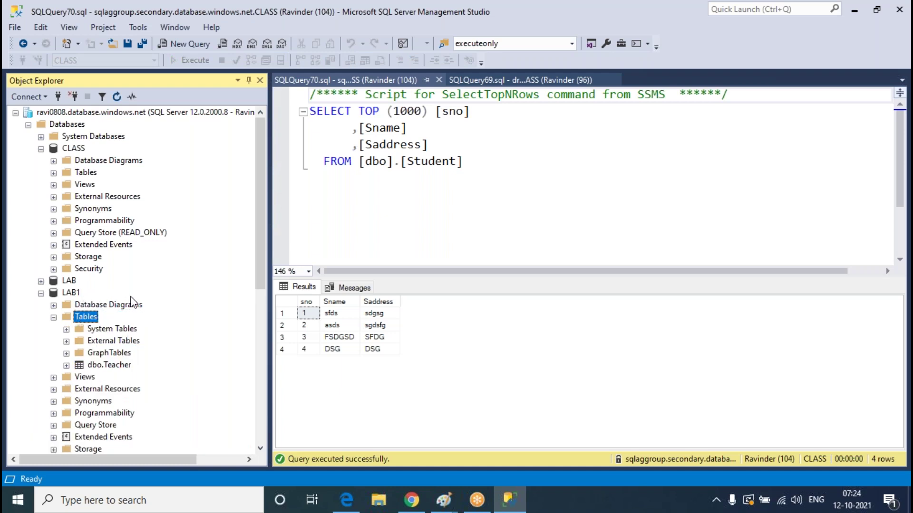
left_click(71, 293)
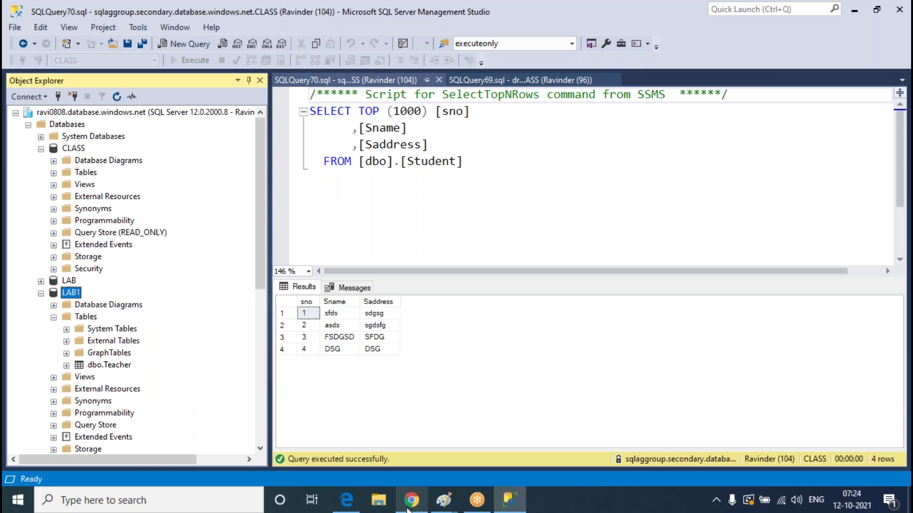
left_click(407, 503)
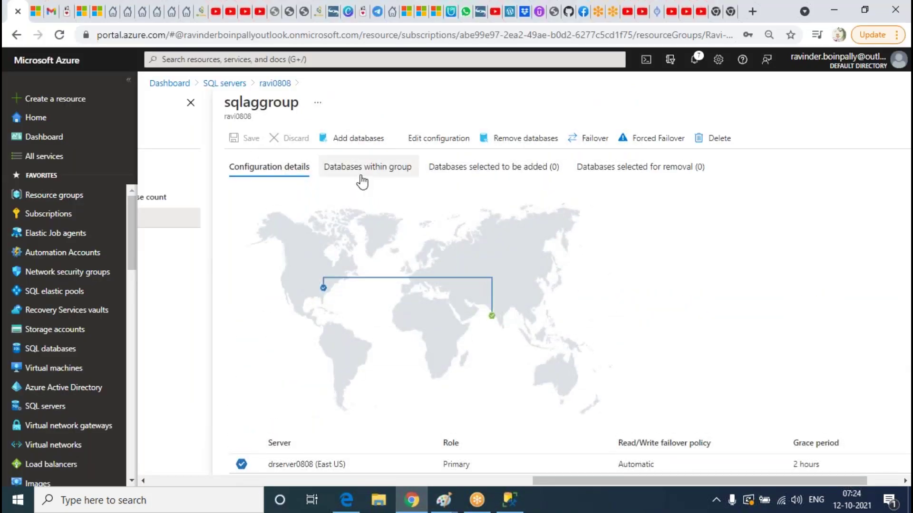
left_click(361, 177)
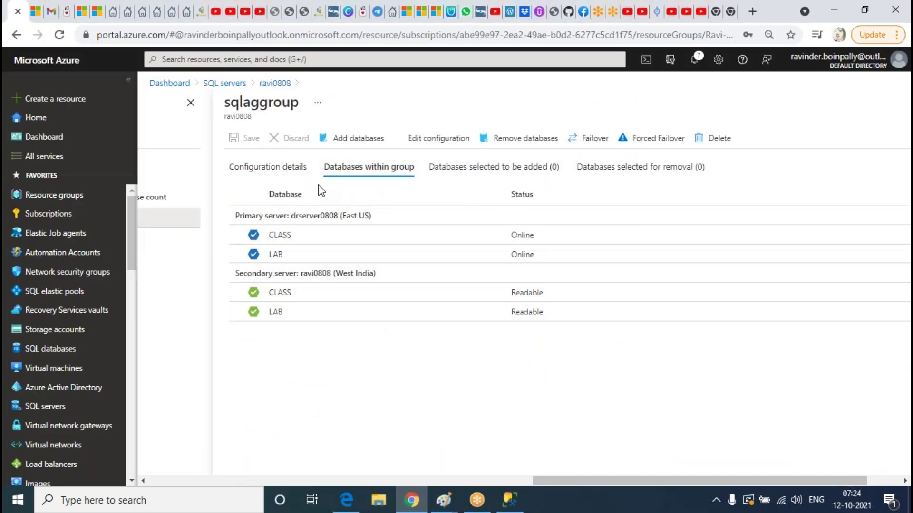
left_click(510, 500)
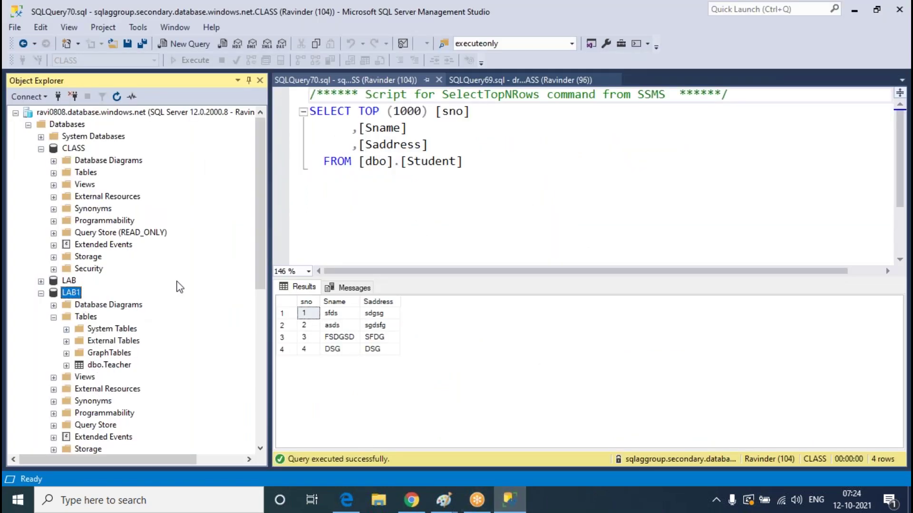
Collapse ravi0808's CLASS, refresh sqlaggroup.secondary and expand its Databases folder
left_click(41, 149)
scroll(183, 309, "down", 1)
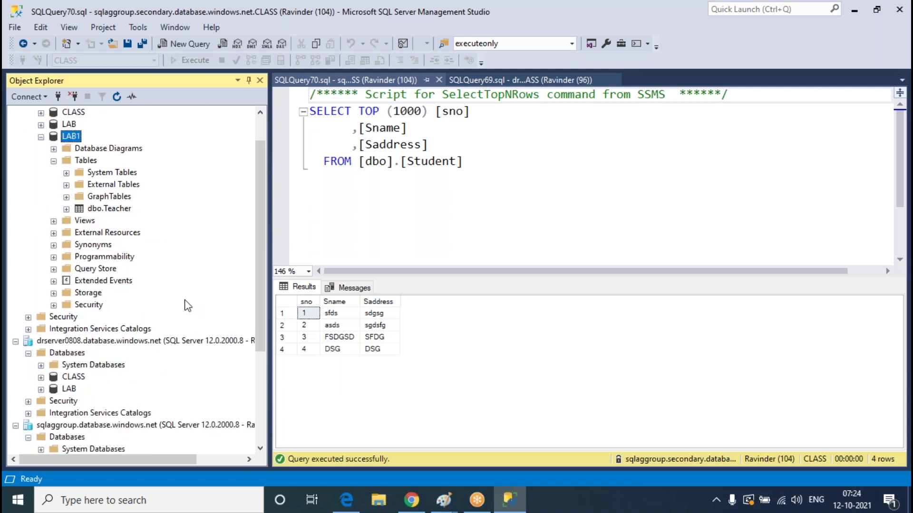
scroll(187, 306, "up", 1)
scroll(189, 299, "down", 5)
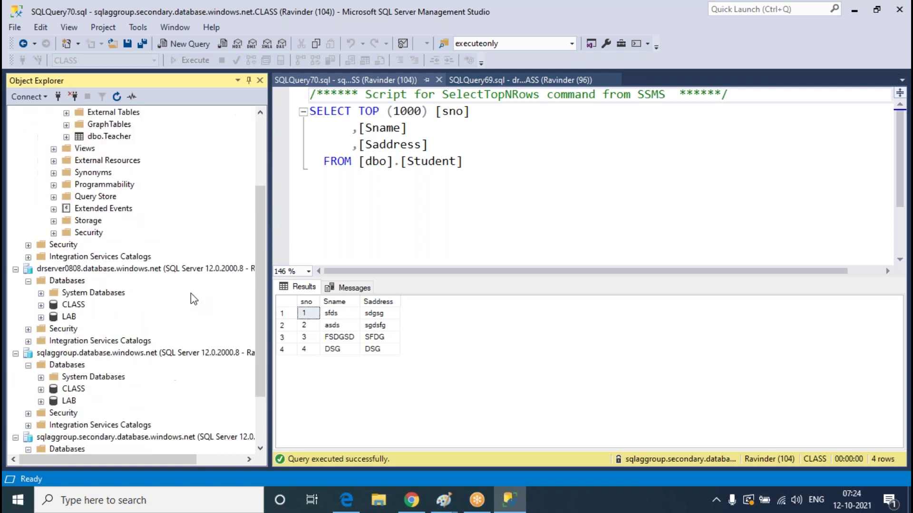
left_click(135, 366)
left_click(117, 97)
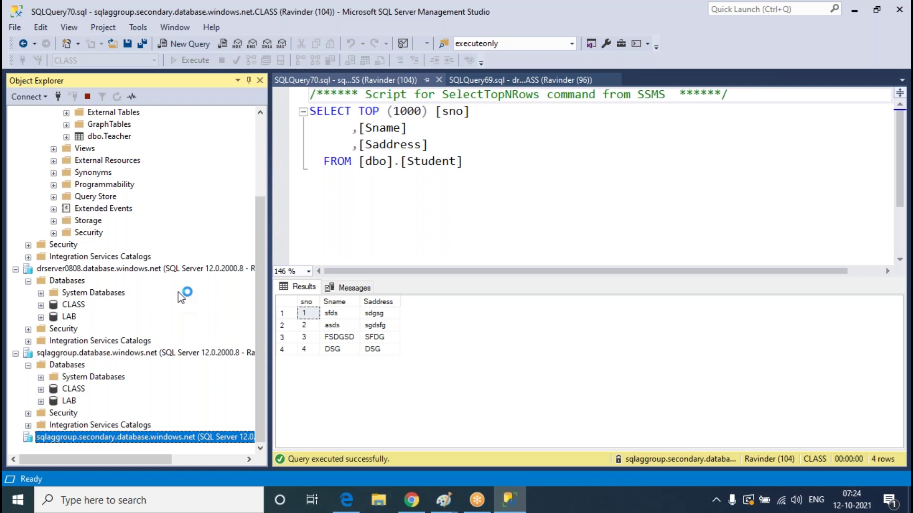
left_click(28, 413)
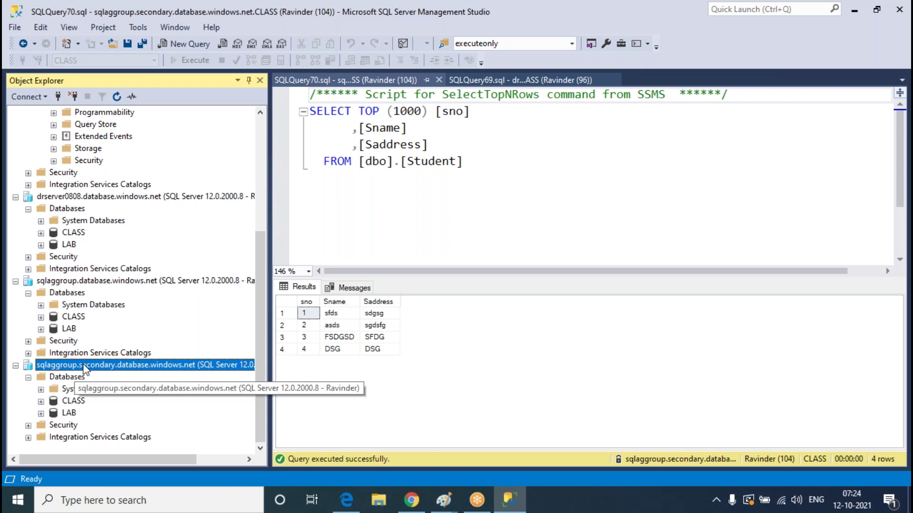
Compare the ravi0808, sqlaggroup, sqlaggroup.secondary and drserver0808 server nodes in Object Explorer
scroll(86, 266, "up", 5)
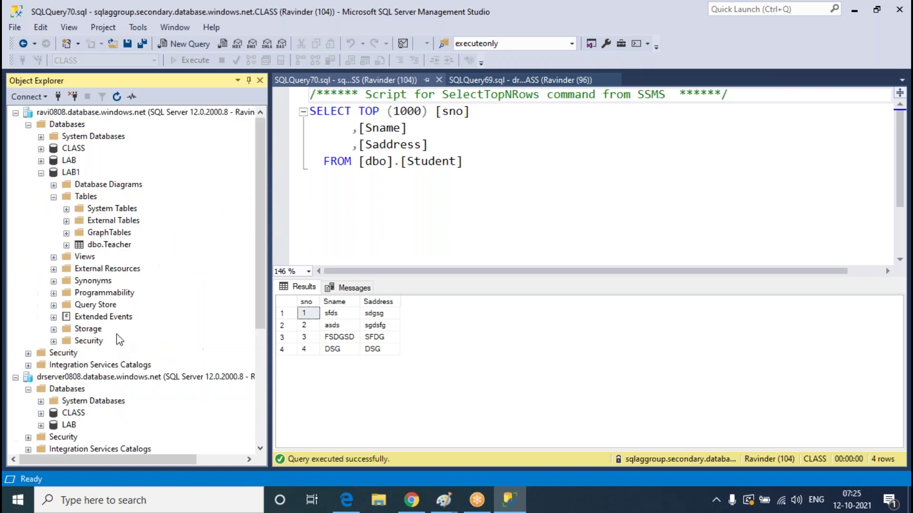
left_click(116, 117)
scroll(140, 264, "down", 5)
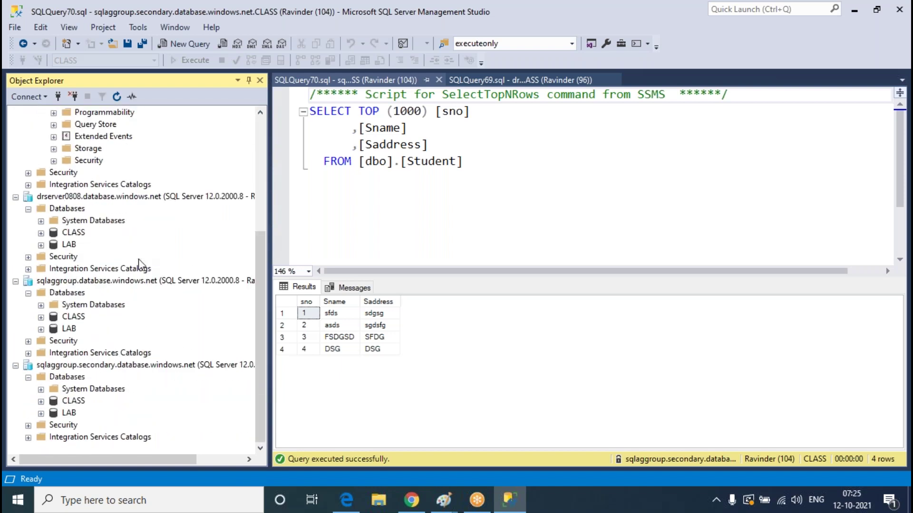
left_click(96, 280)
left_click(106, 374)
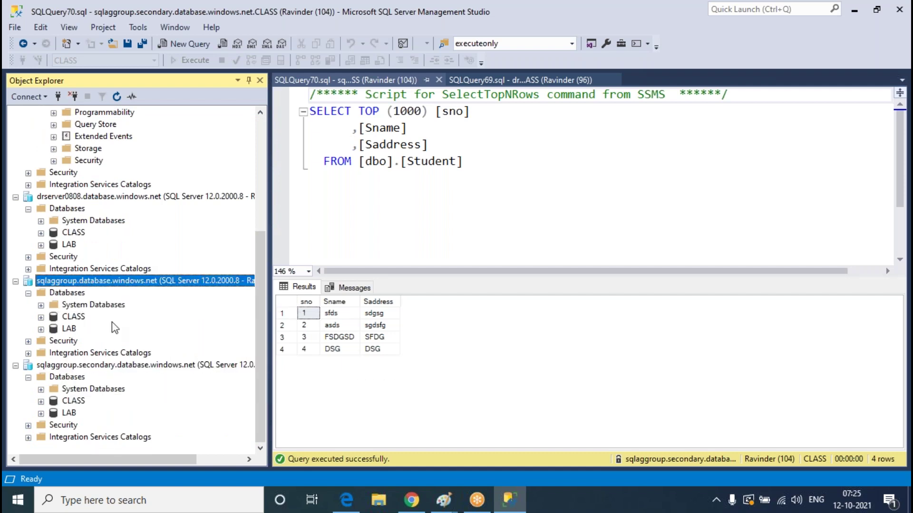
left_click(105, 366)
left_click(98, 281)
left_click(124, 197)
left_click(105, 364)
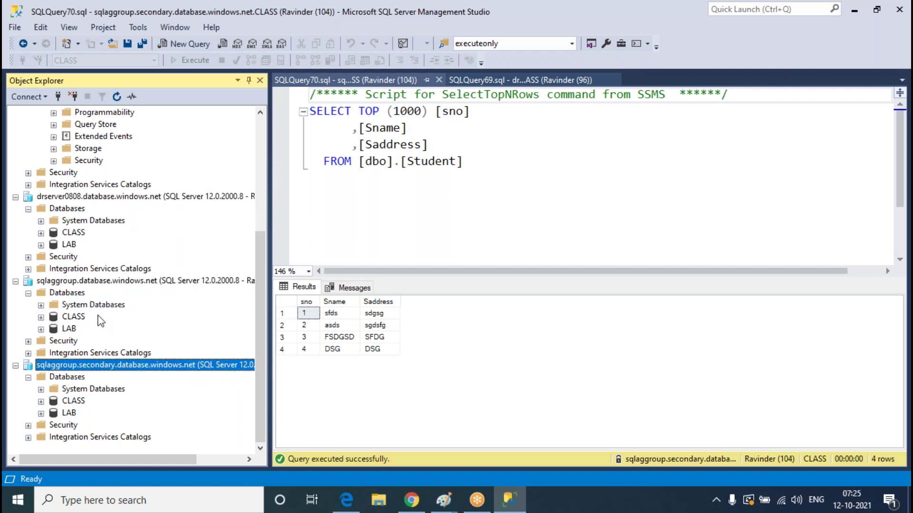
left_click(107, 281)
left_click(104, 197)
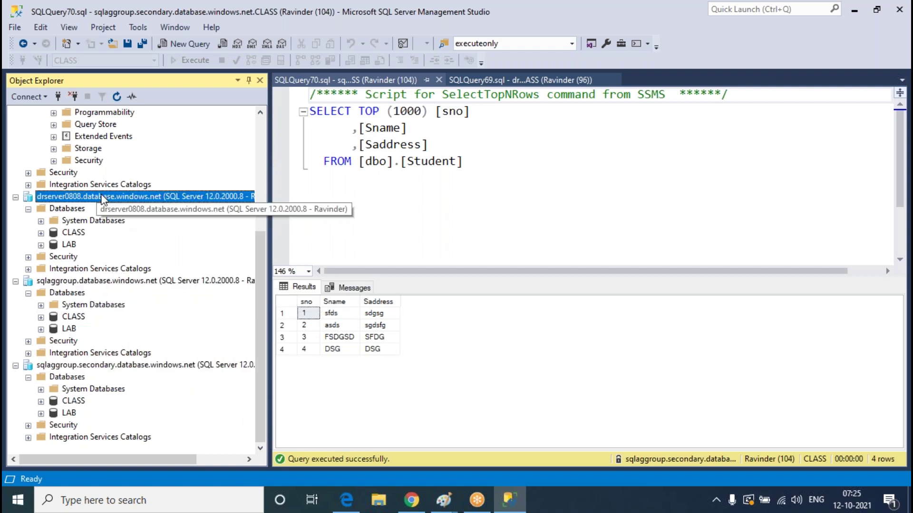
Expand CLASS > Tables under the sqlaggroup server and select dbo.Student
left_click(40, 316)
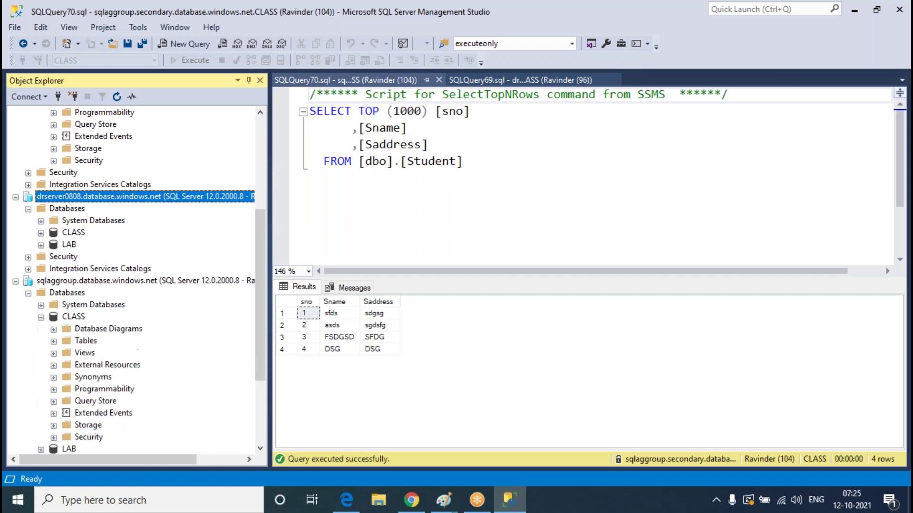
left_click(53, 341)
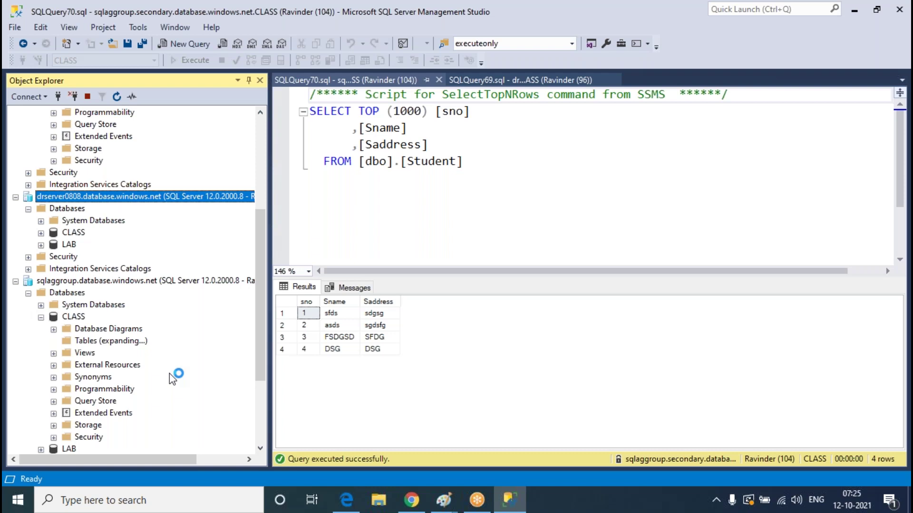
left_click(126, 391)
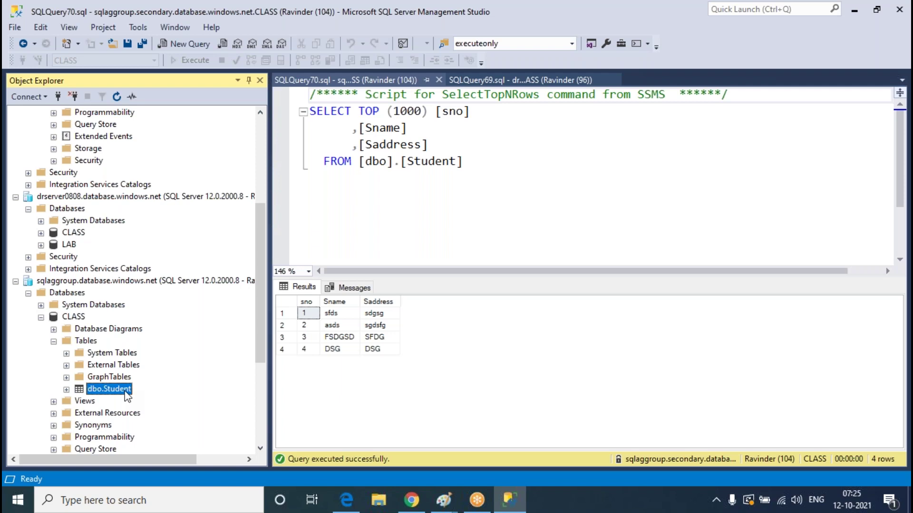
Edit the Student table's top rows, add row 7 (fdgds, dg) and close the editor
right_click(127, 396)
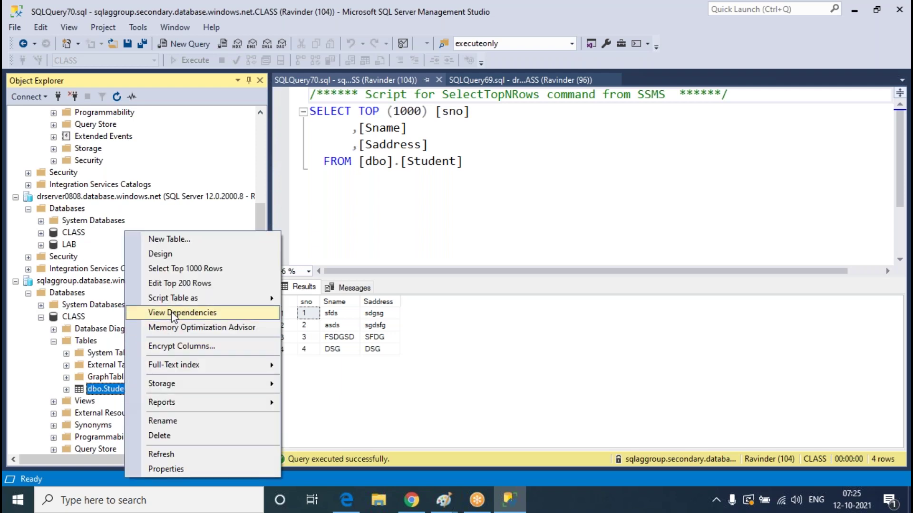
left_click(179, 287)
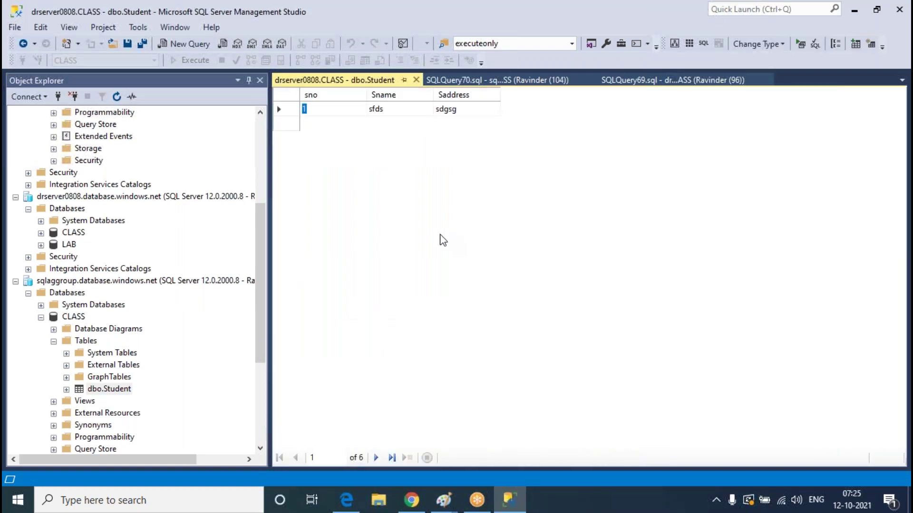
left_click(311, 197)
type("7")
key("Tab")
type("fdgds")
key("Tab")
type("d")
key("BackSpace")
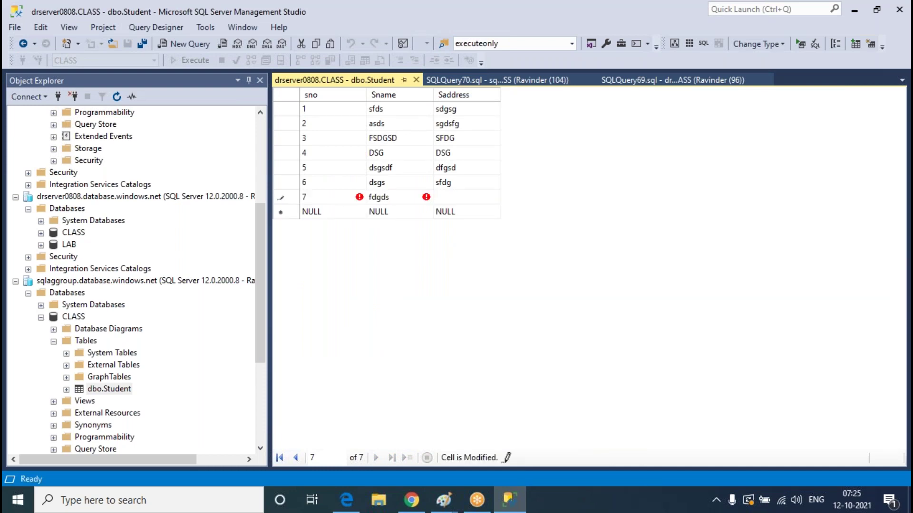
type("dg")
key("Tab")
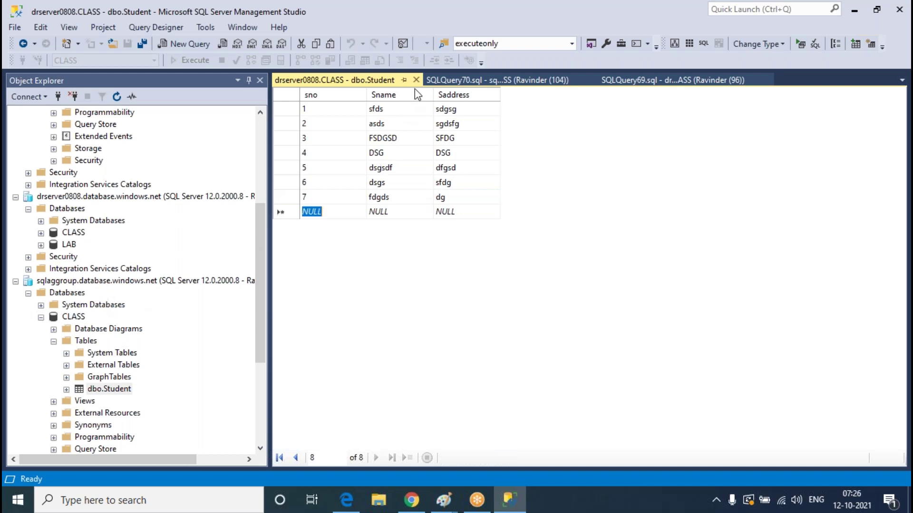
left_click(416, 80)
scroll(38, 409, "down", 5)
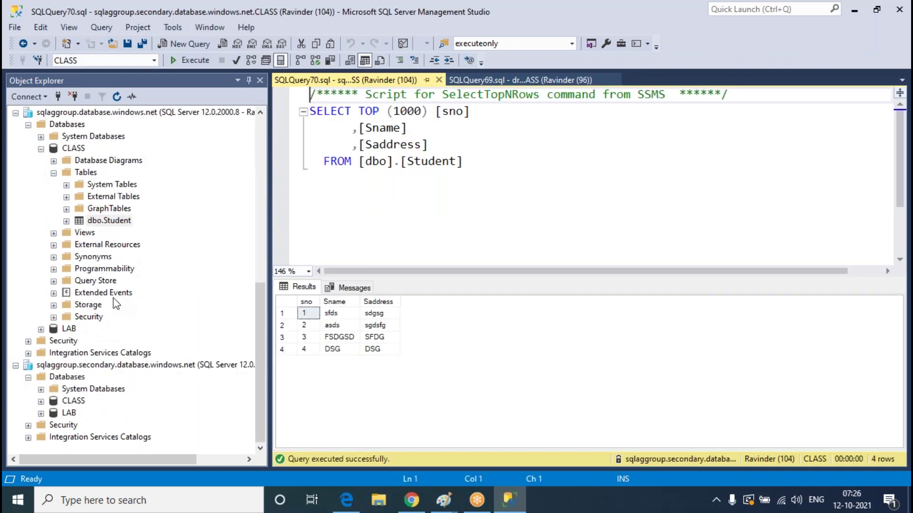
Expand sqlaggroup.secondary > CLASS > Tables and open dbo.Student's rows to see all 7 entries
left_click(41, 402)
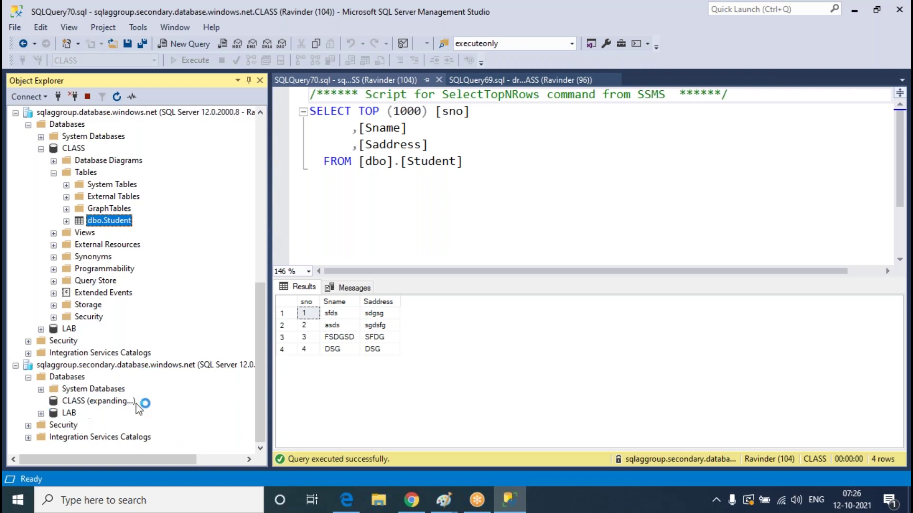
left_click(53, 341)
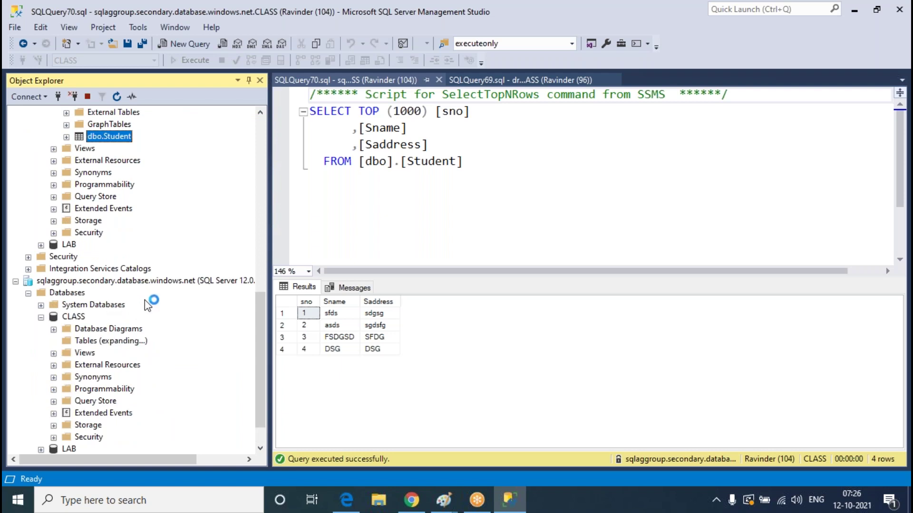
scroll(180, 309, "up", 8)
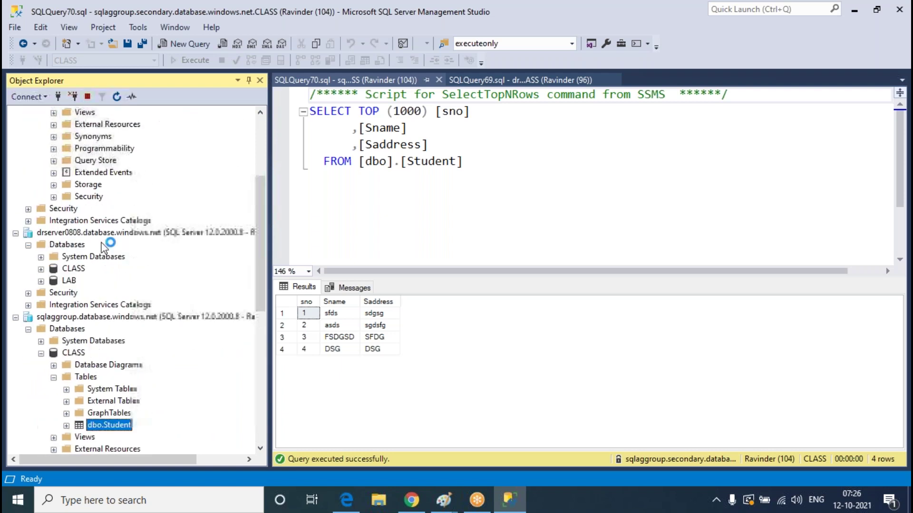
scroll(205, 265, "down", 9)
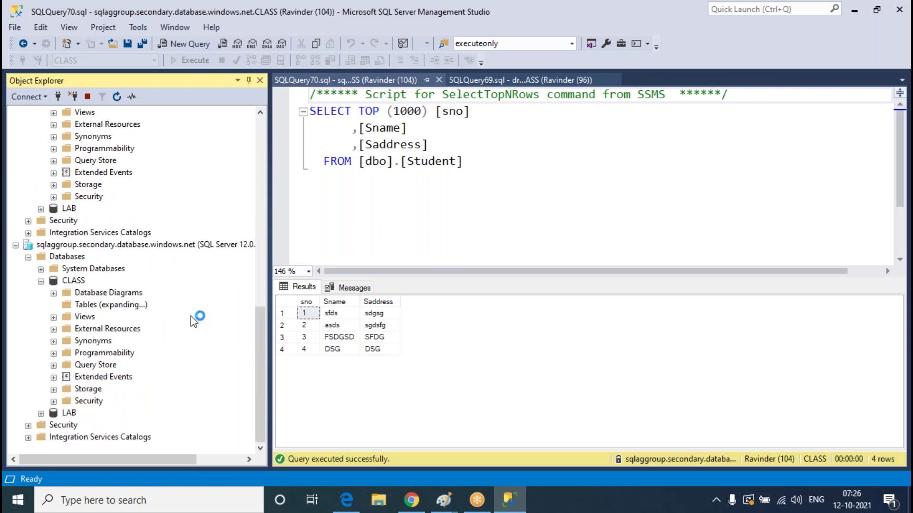
left_click(113, 357)
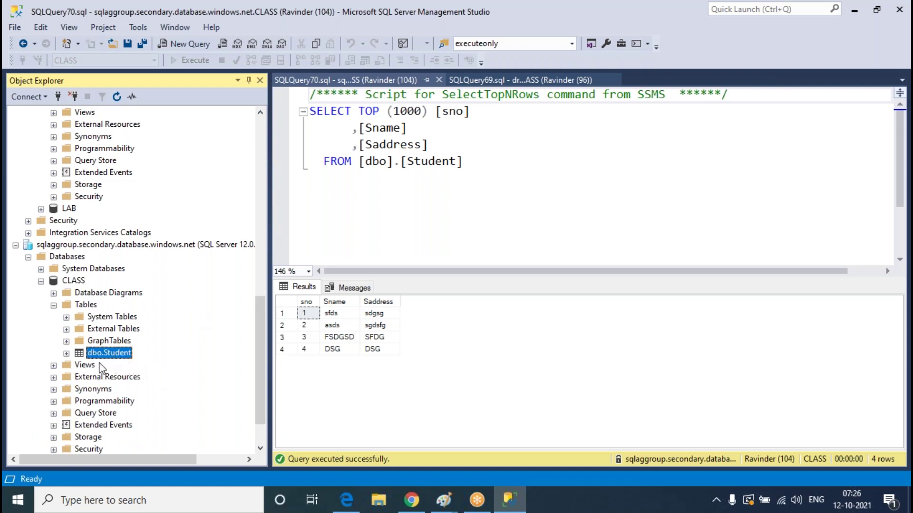
right_click(116, 357)
key("Escape")
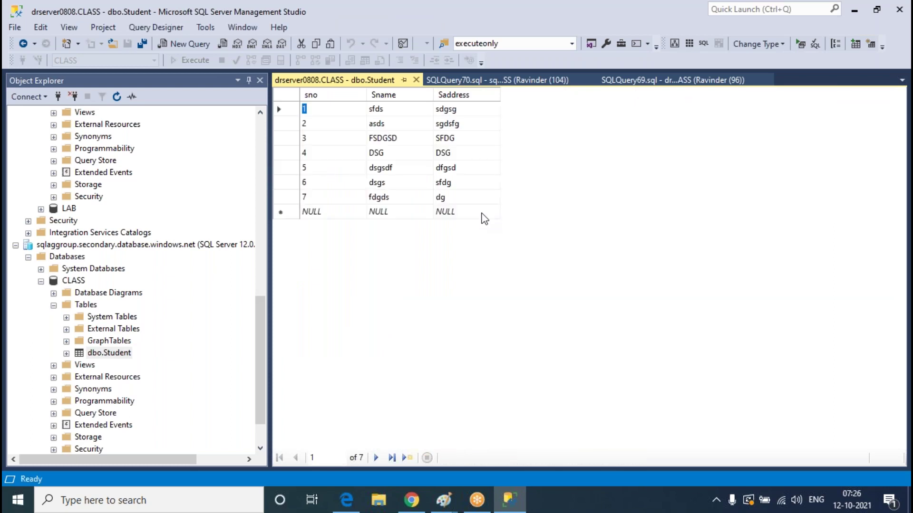
Add Student row 8 with name dsgfg and address sdfgg, then close the dbo.Student editor
left_click(317, 215)
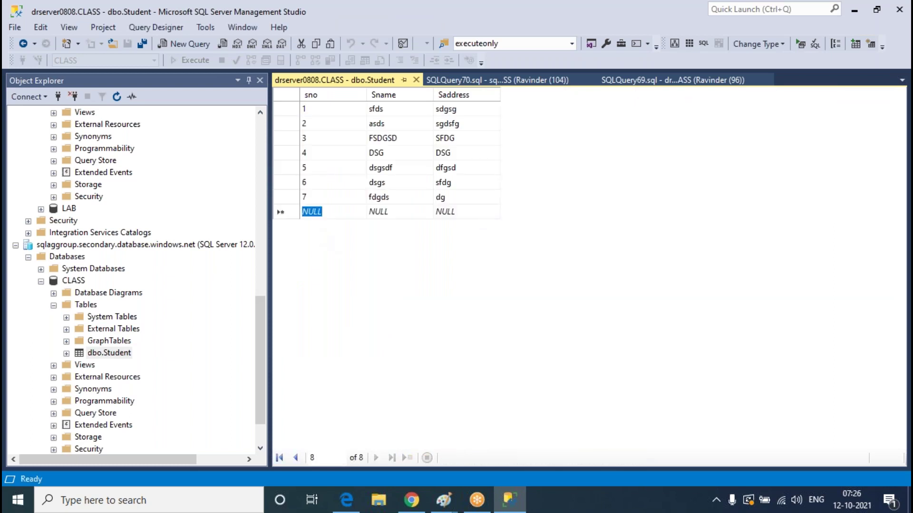
type("8")
key("Tab")
type("dsgfg")
key("Tab")
type("sdfgg")
key("ctrl+a")
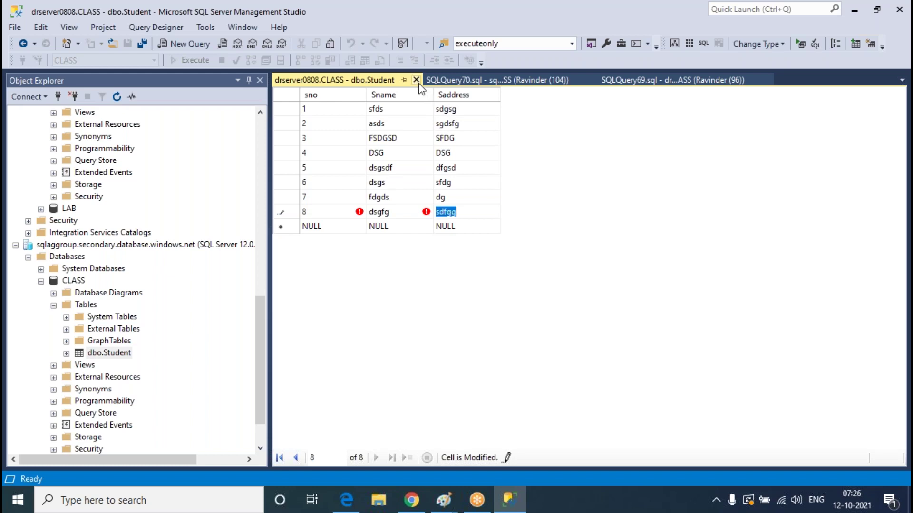
left_click(416, 80)
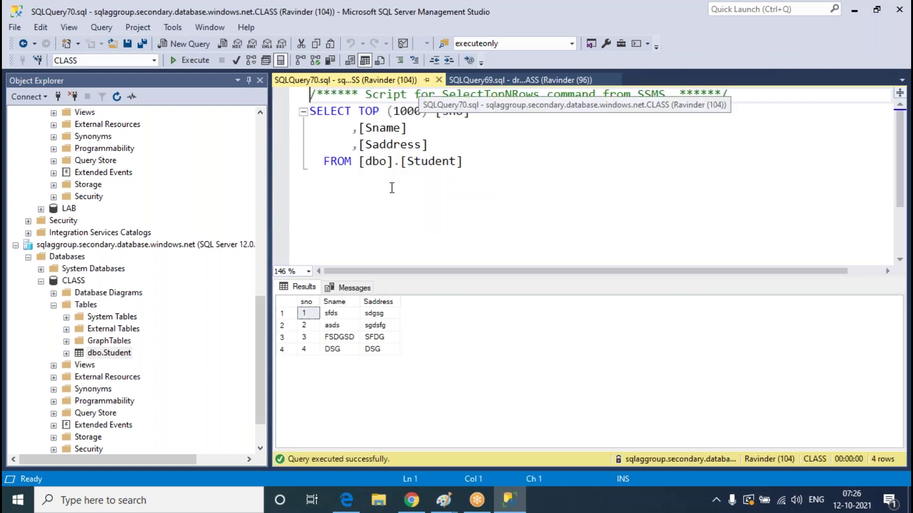
Collapse the CLASS database and its Tables folder in Object Explorer, then return to the Azure portal
left_click(41, 281)
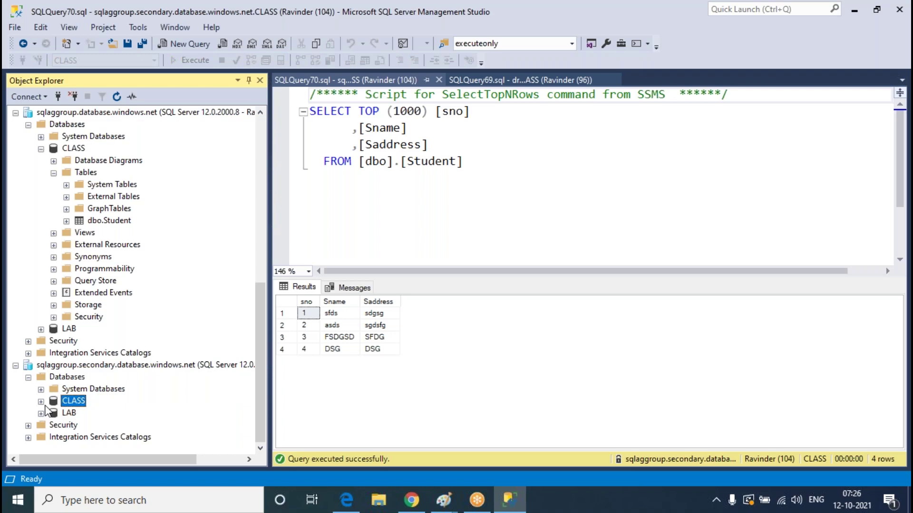
scroll(109, 264, "up", 10)
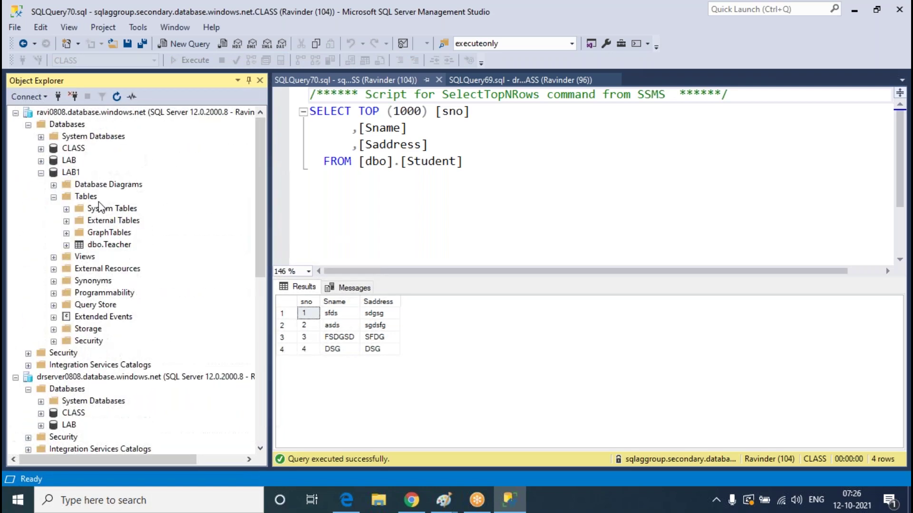
scroll(142, 365, "down", 6)
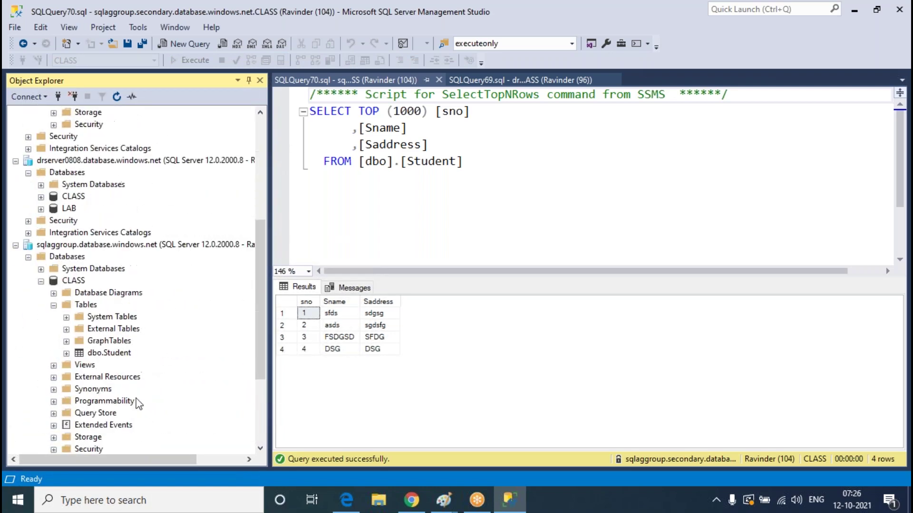
scroll(136, 404, "down", 4)
scroll(101, 341, "up", 4)
left_click(53, 317)
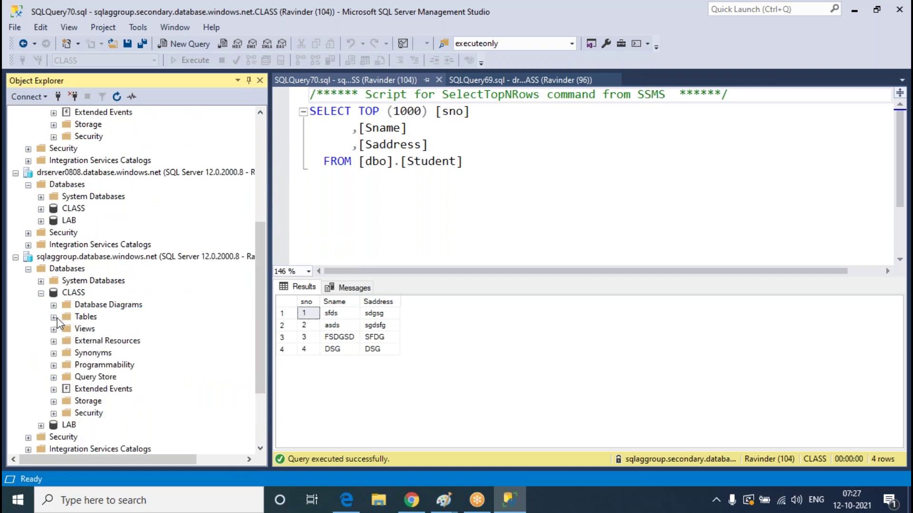
scroll(91, 301, "up", 3)
scroll(209, 276, "up", 3)
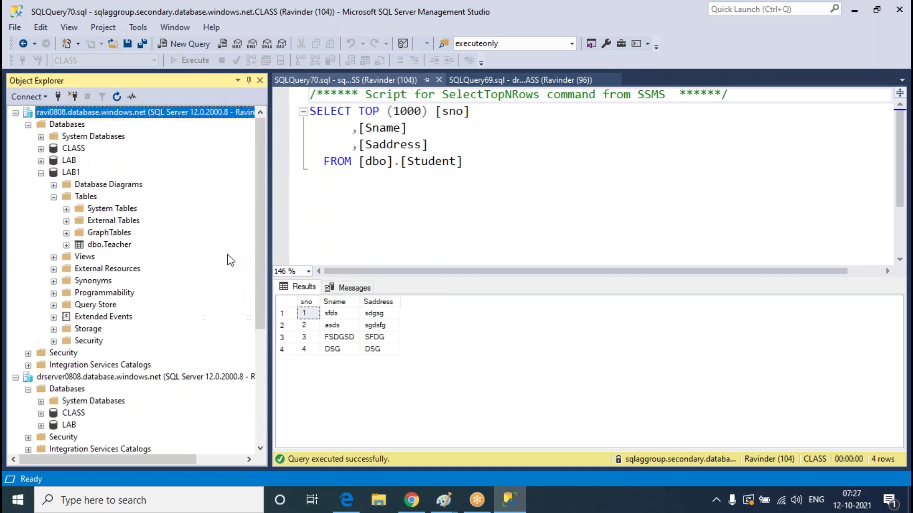
left_click(412, 500)
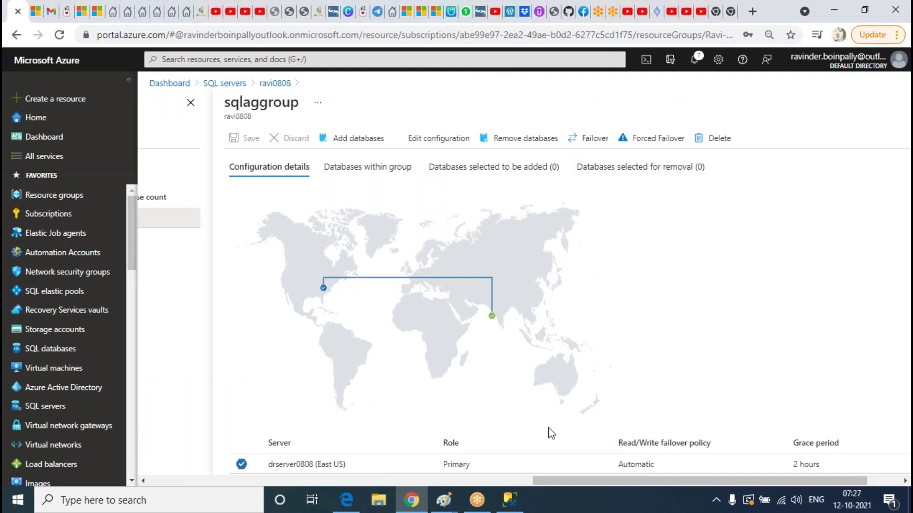
Open the Add databases panel on the sqlaggroup failover group page
left_click(509, 500)
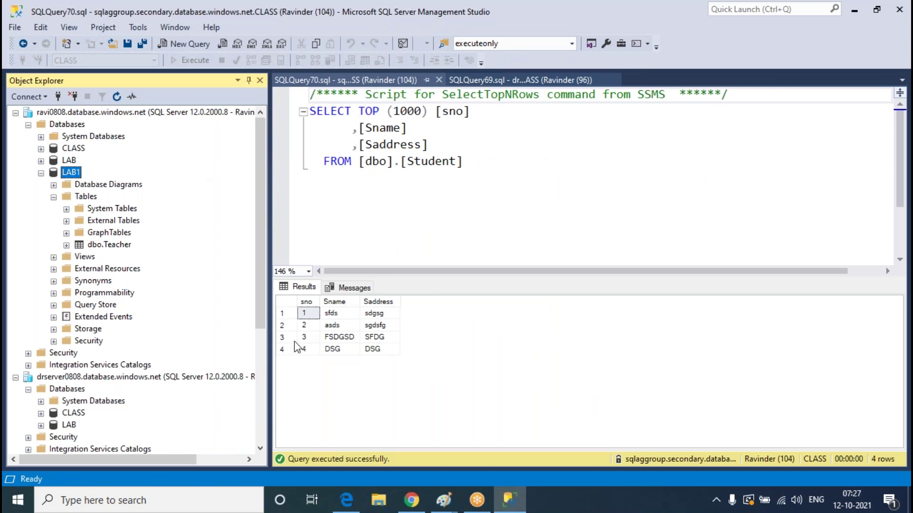
left_click(411, 500)
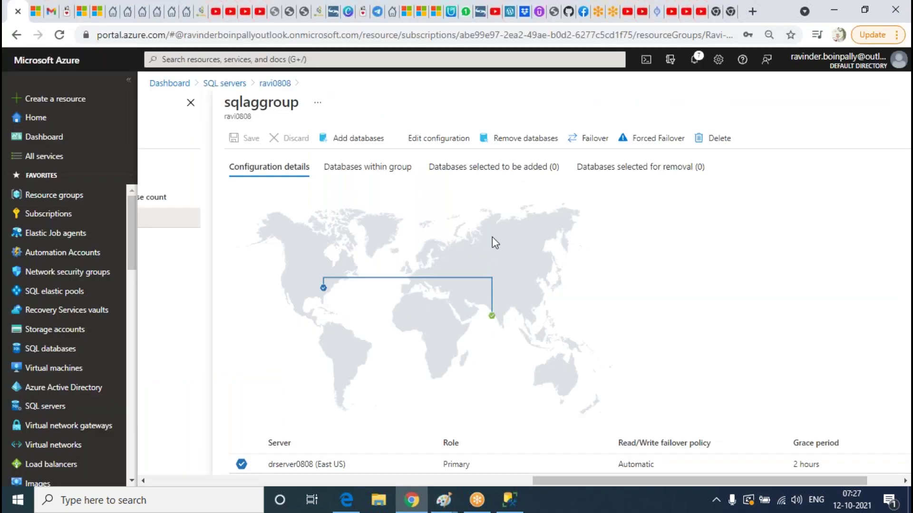
left_click(362, 143)
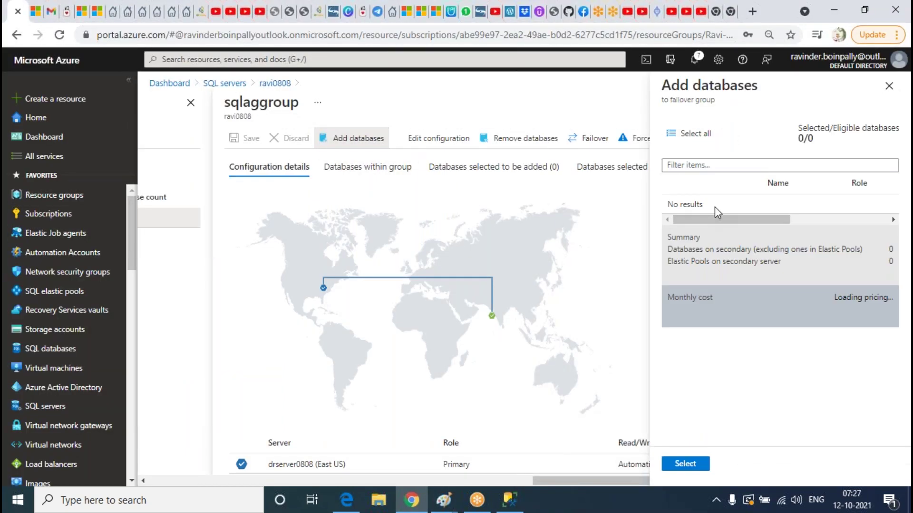
Compare drserver0808's databases in Management Studio, then bring the portal back into view
left_click(510, 500)
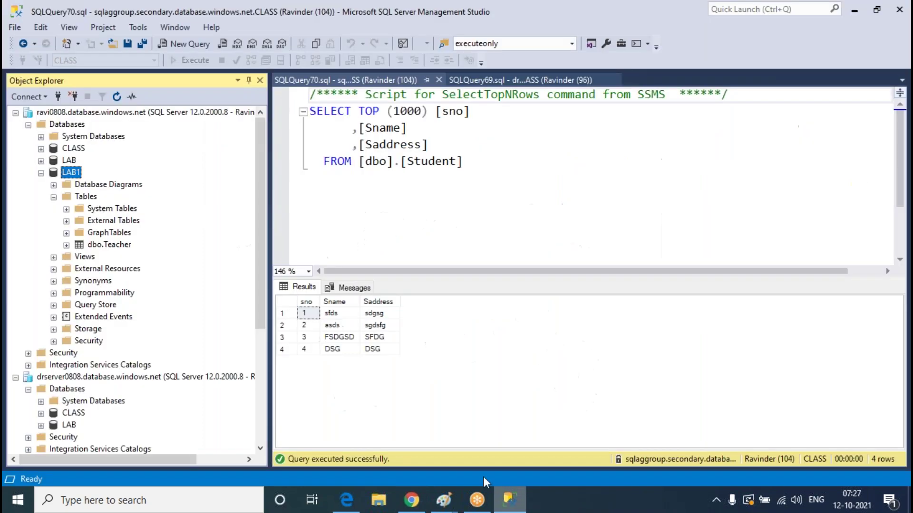
left_click(72, 389)
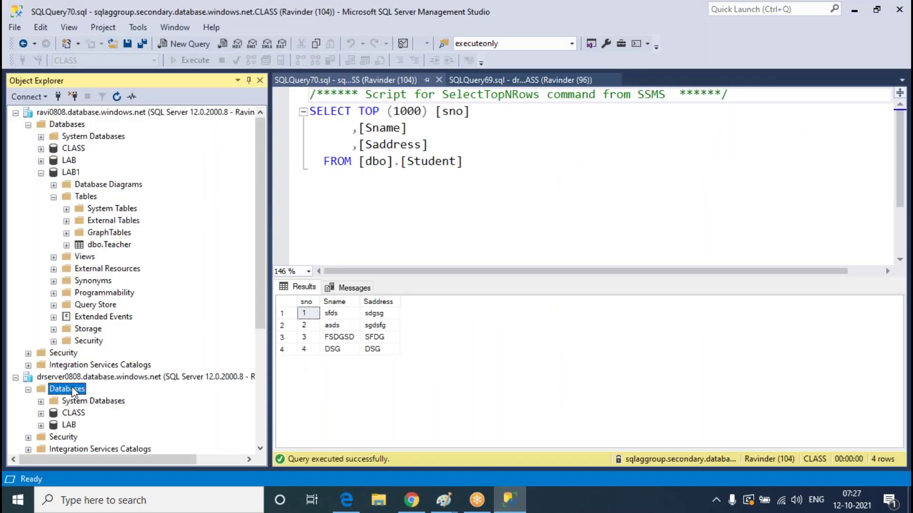
scroll(119, 359, "down", 5)
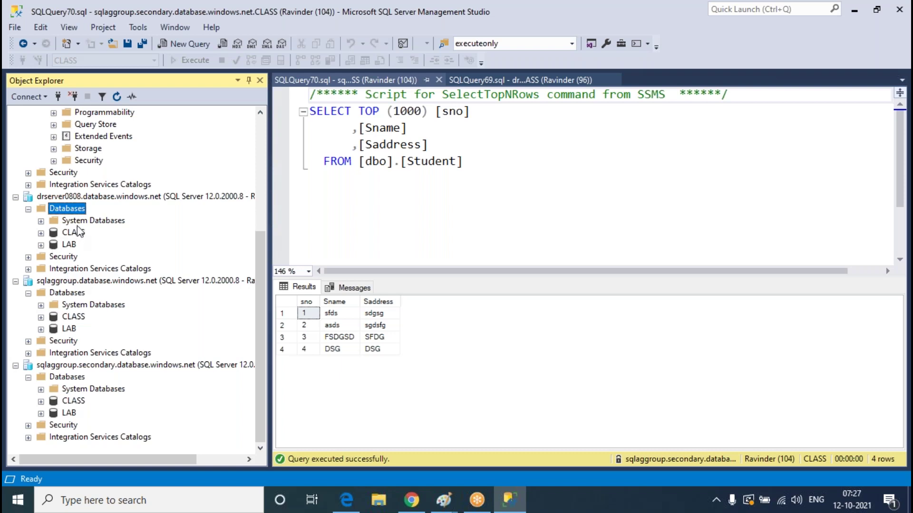
scroll(226, 230, "up", 5)
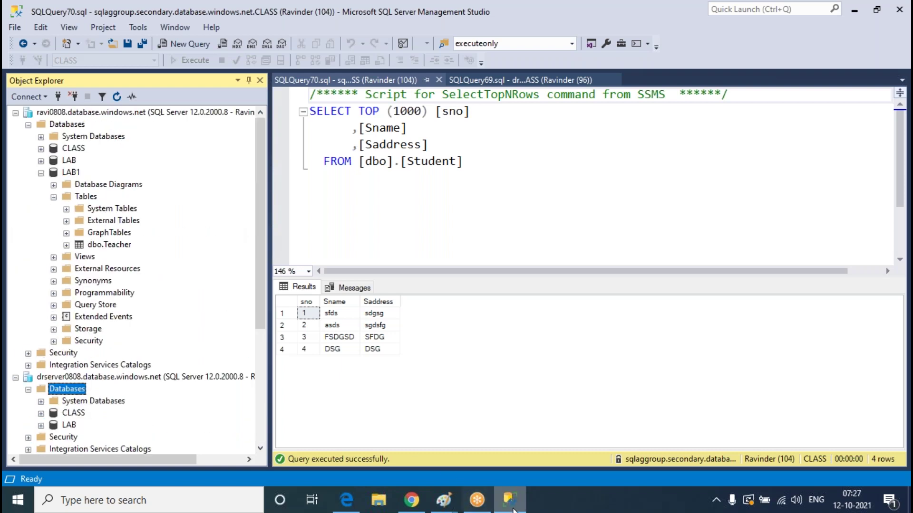
left_click(511, 501)
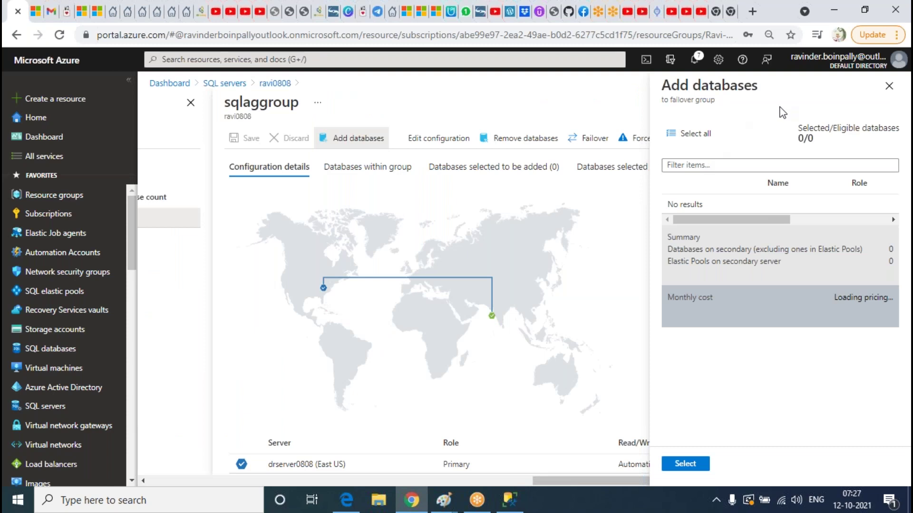
left_click(888, 86)
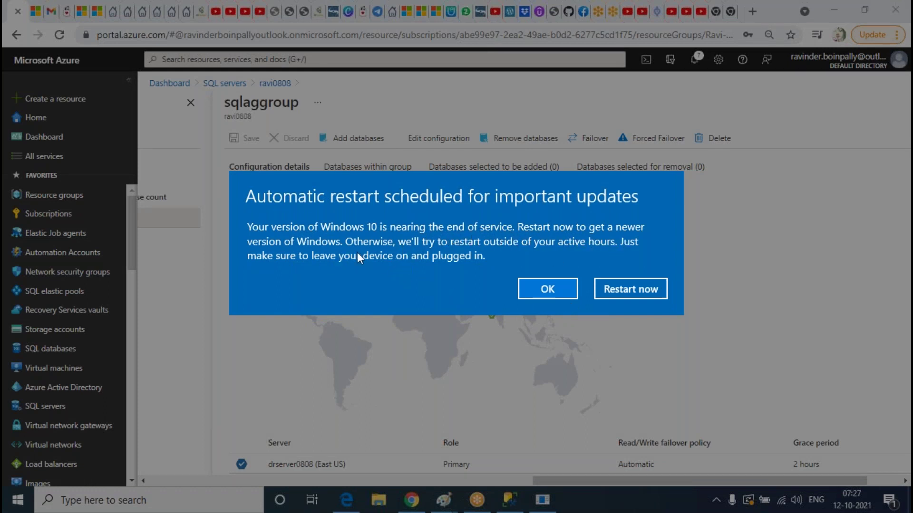
left_click(542, 286)
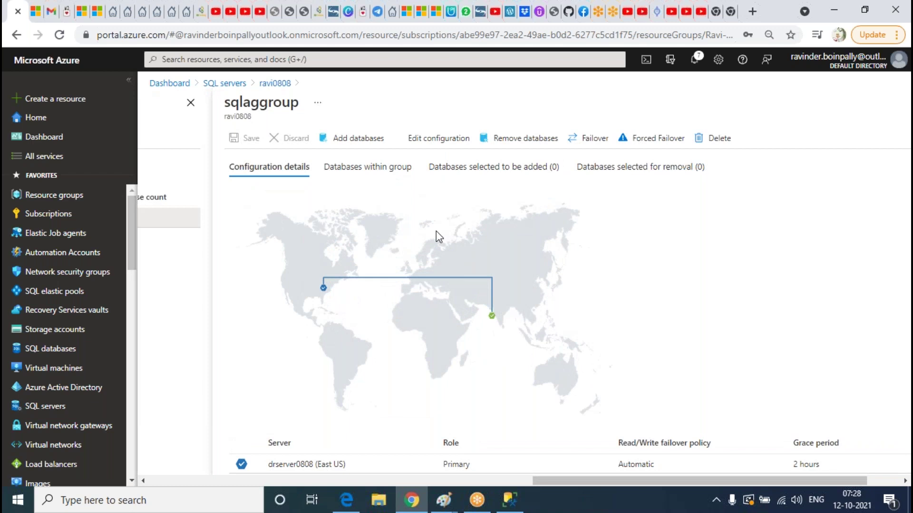
left_click(369, 175)
left_click(295, 171)
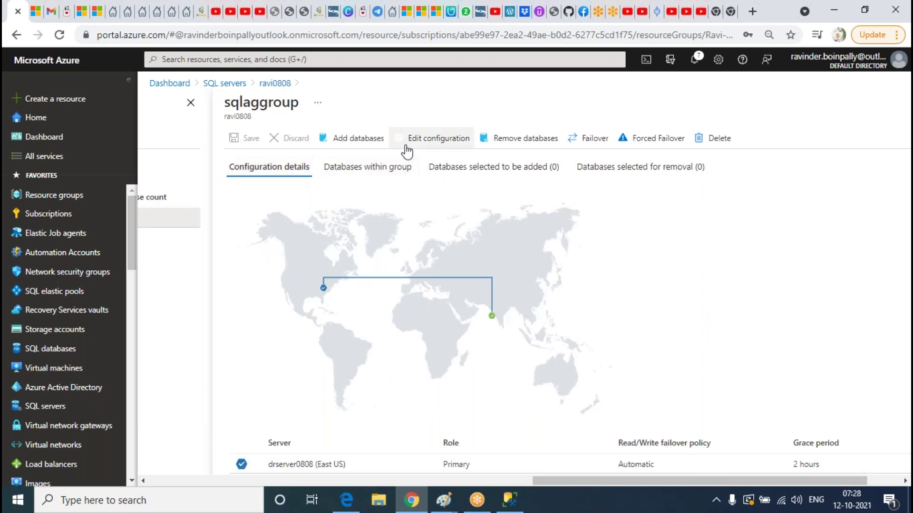
left_click(377, 139)
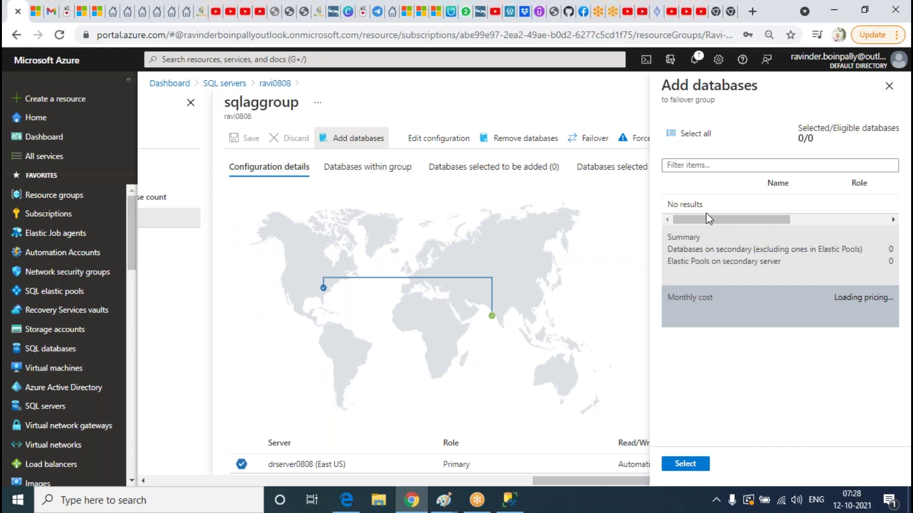
Locate the LAB1 database under the ravi0808 server in Object Explorer
left_click(510, 501)
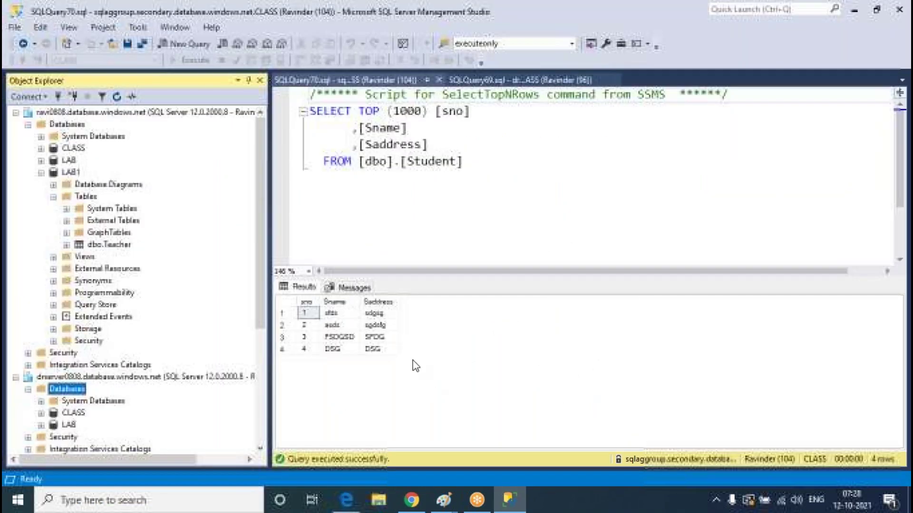
left_click(516, 500)
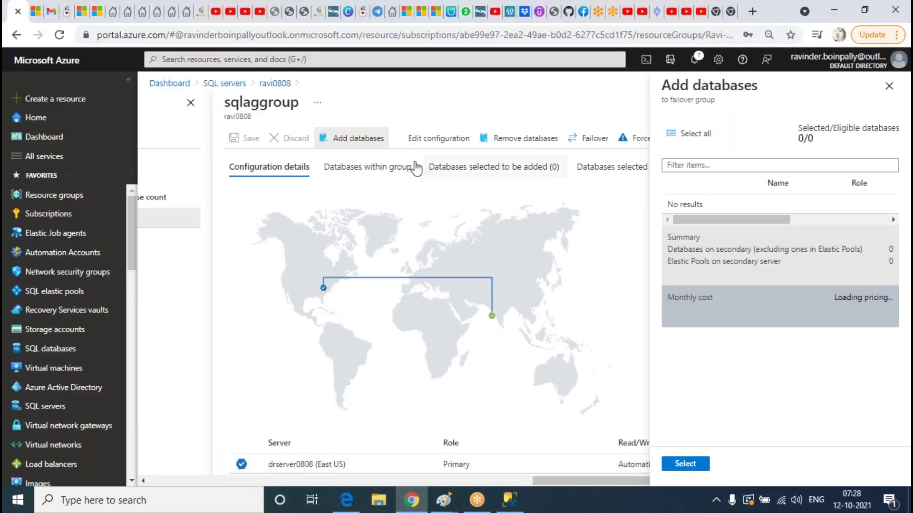
left_click(509, 500)
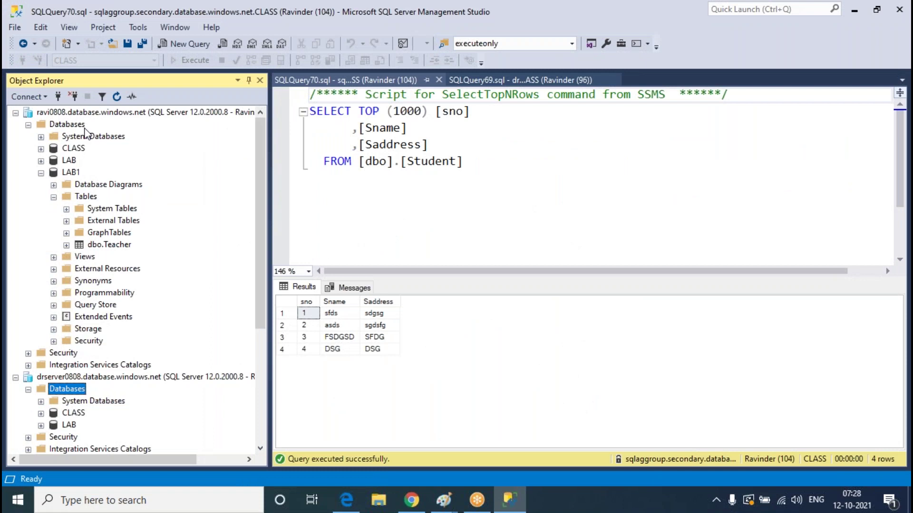
left_click(98, 117)
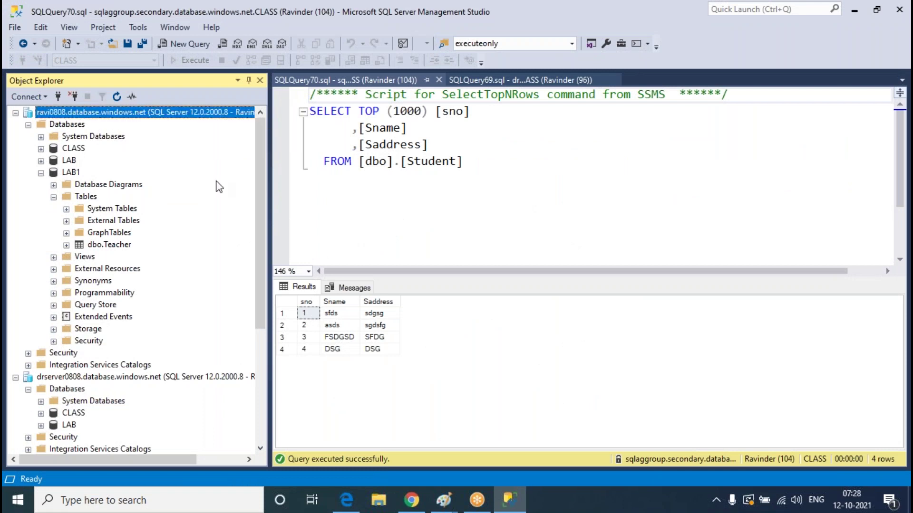
left_click(79, 172)
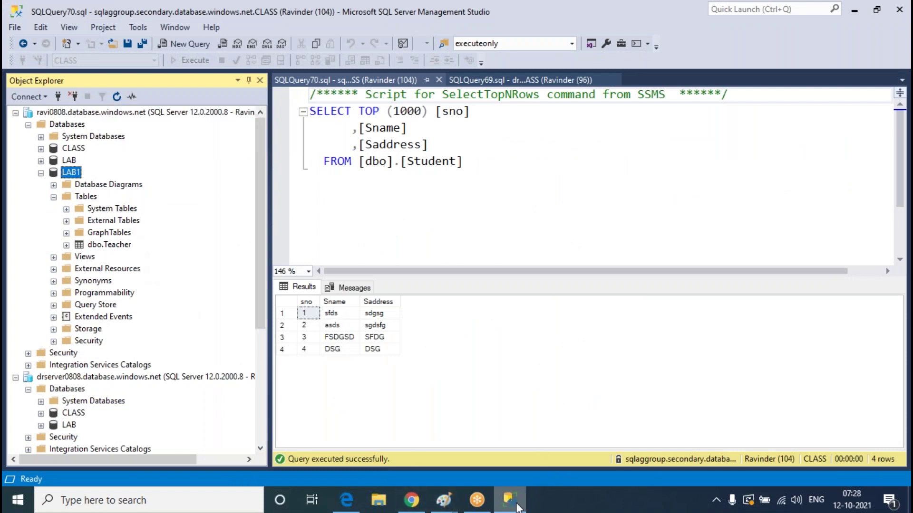
Close the Add databases panel, then start a failover and cancel the warning
left_click(510, 500)
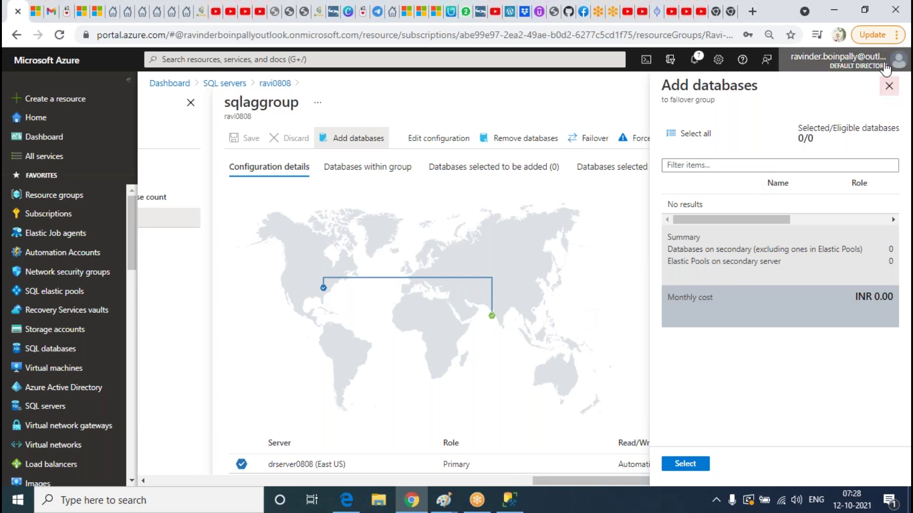
left_click(888, 86)
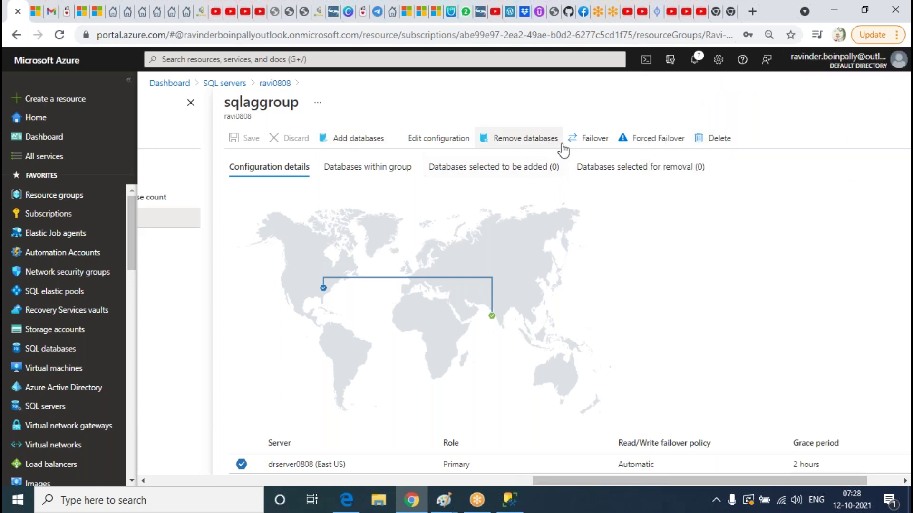
left_click(587, 139)
left_click(272, 219)
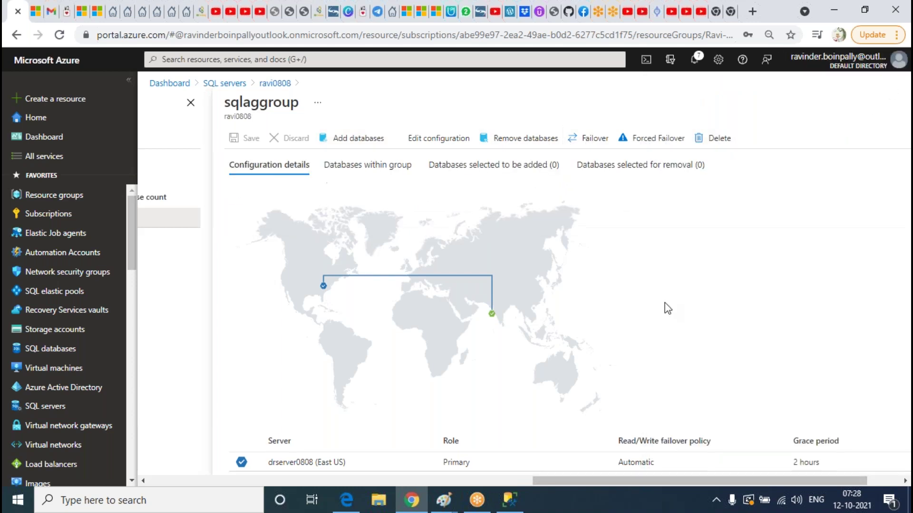
scroll(301, 360, "down", 3)
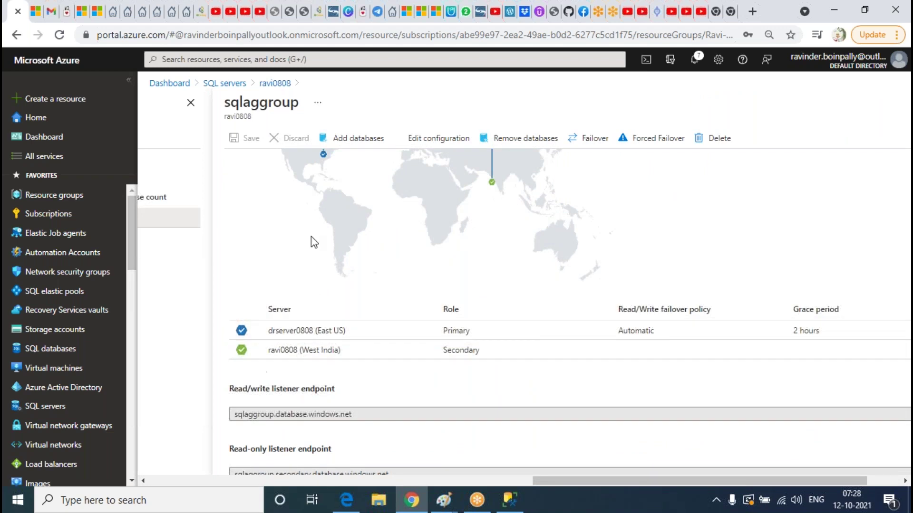
scroll(541, 249, "up", 3)
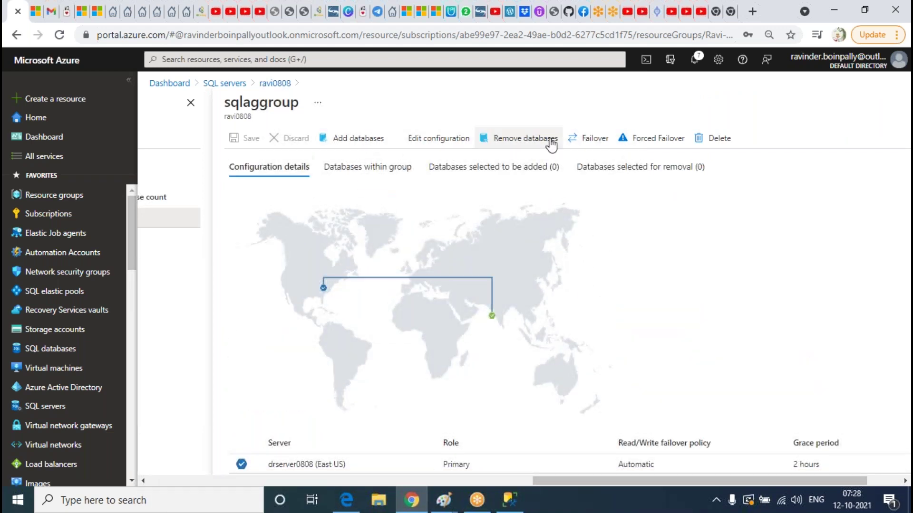
Start a failover of sqlaggroup and confirm it with Yes
left_click(590, 142)
left_click(249, 216)
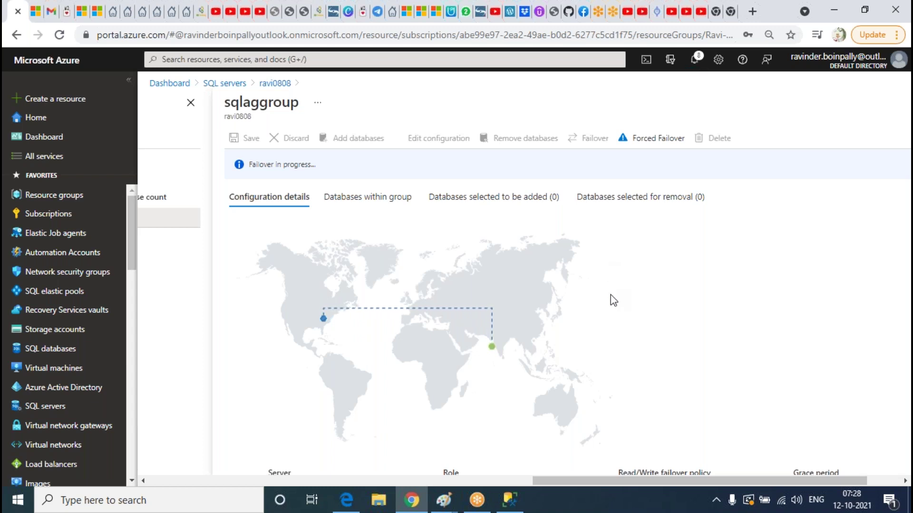
scroll(603, 305, "down", 4)
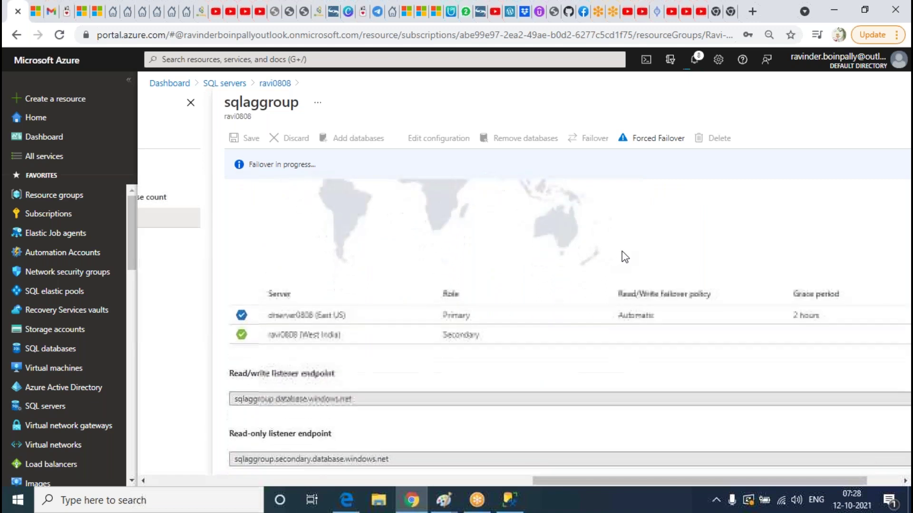
scroll(624, 257, "up", 4)
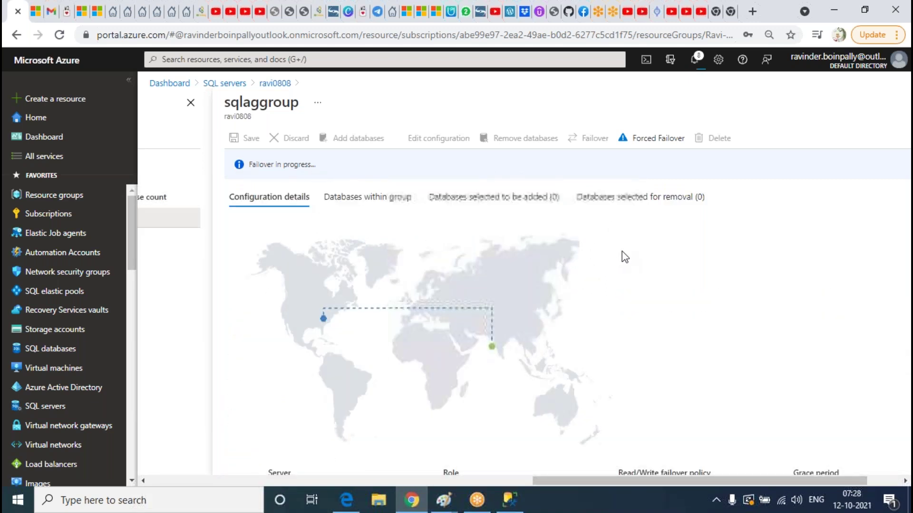
scroll(622, 256, "down", 1)
scroll(623, 255, "up", 1)
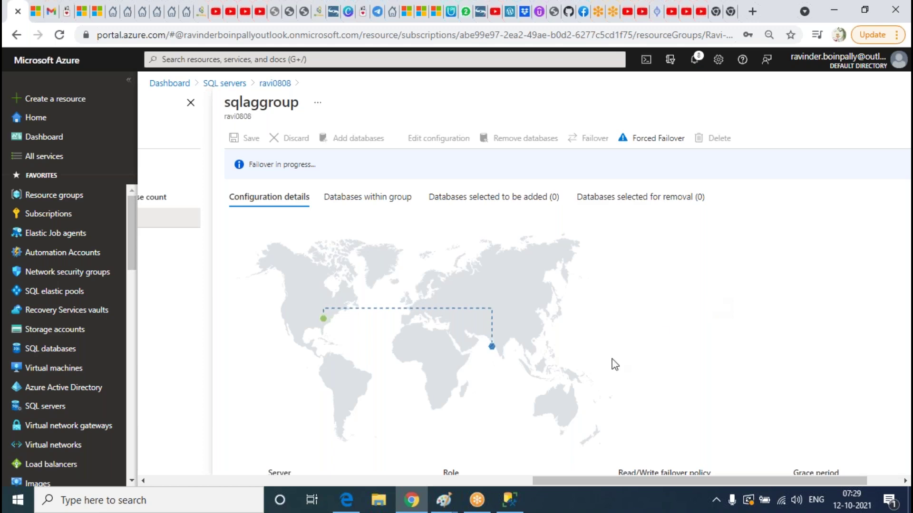
Wait for the failover to succeed with ravi0808 primary, then dismiss the notification
left_click(510, 500)
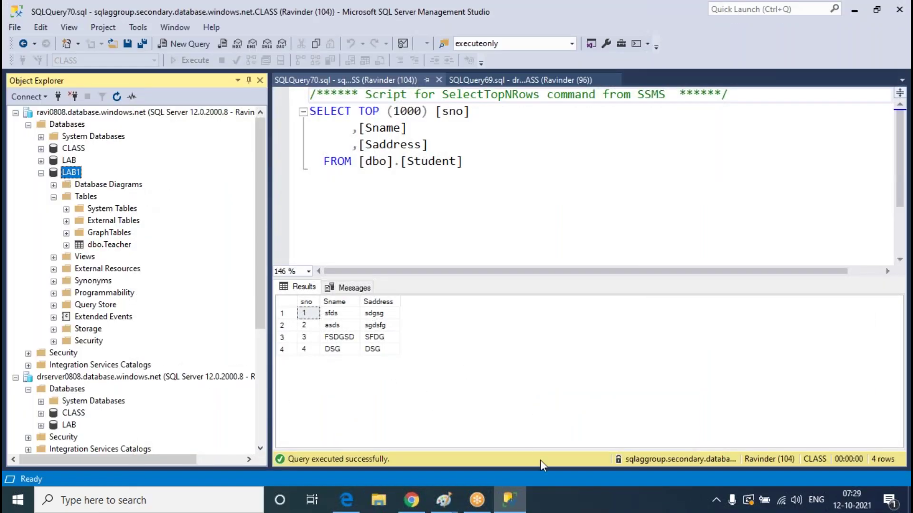
left_click(509, 500)
scroll(663, 261, "down", 4)
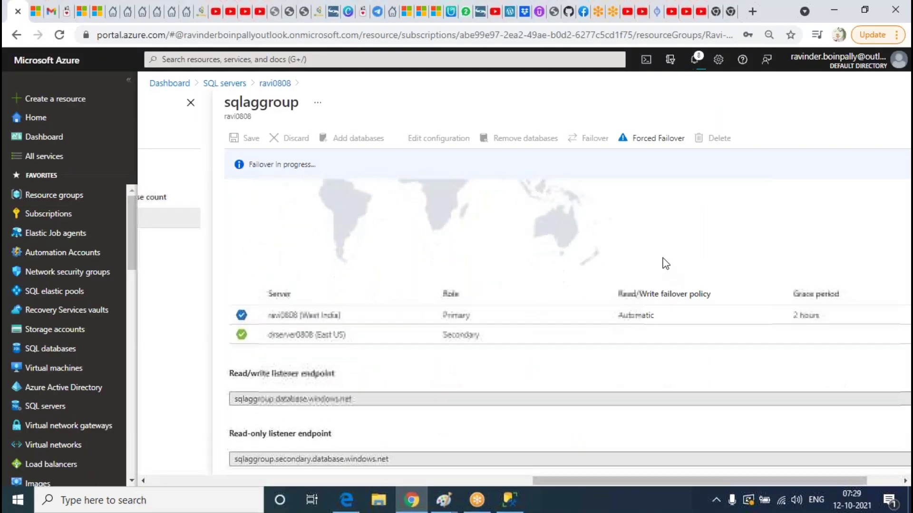
scroll(662, 261, "up", 4)
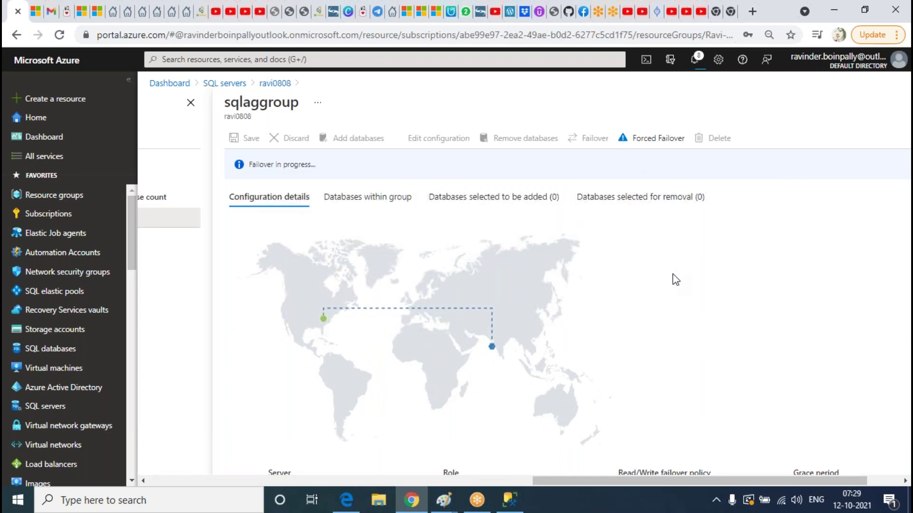
scroll(673, 276, "down", 4)
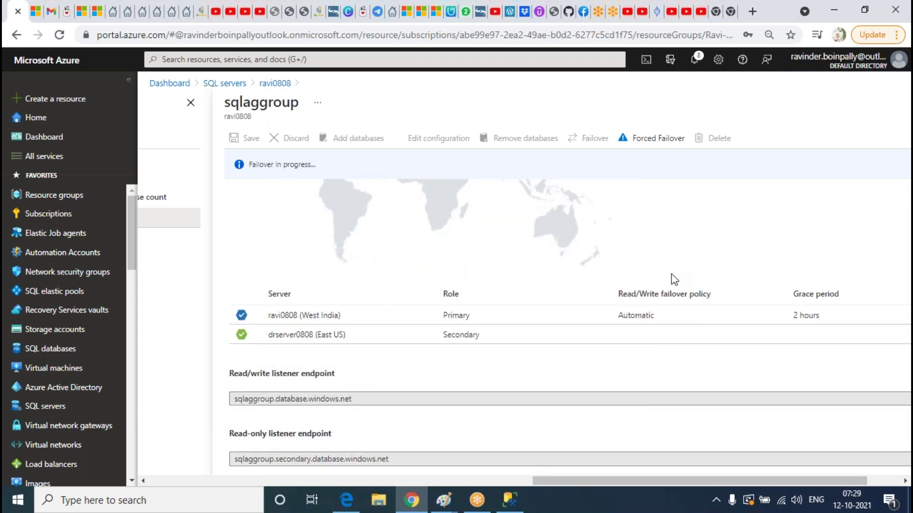
scroll(675, 280, "up", 4)
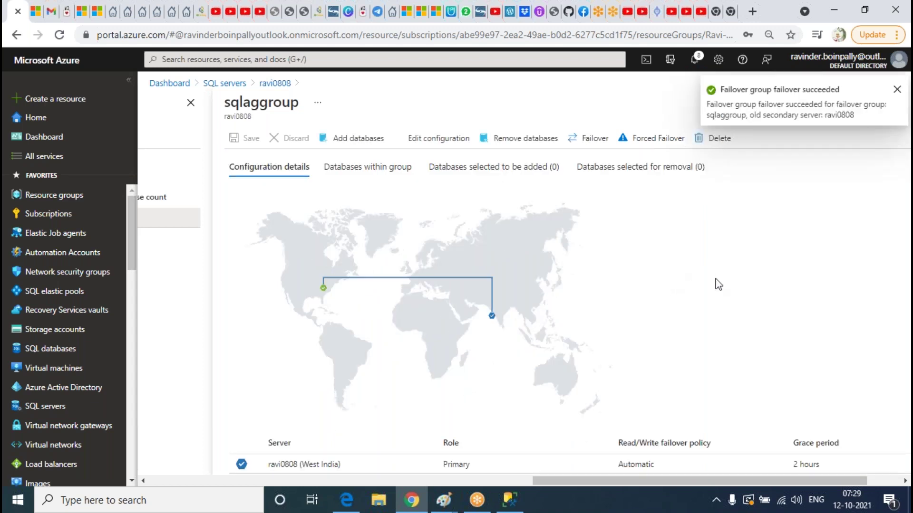
scroll(712, 223, "down", 3)
scroll(707, 213, "up", 3)
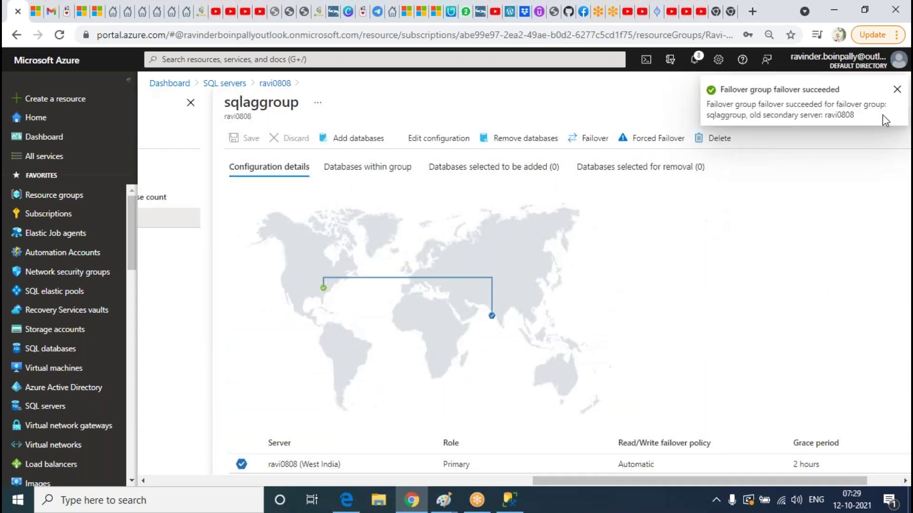
left_click(897, 90)
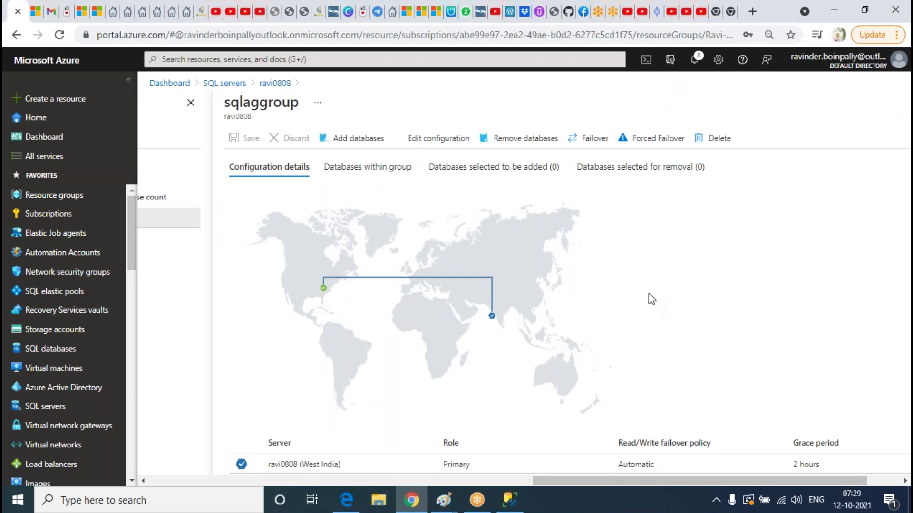
scroll(658, 292, "down", 3)
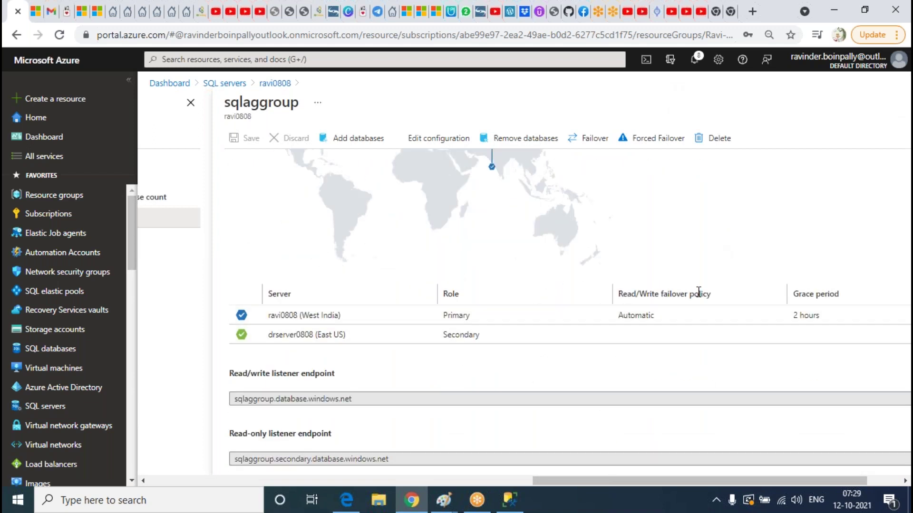
scroll(697, 236, "up", 3)
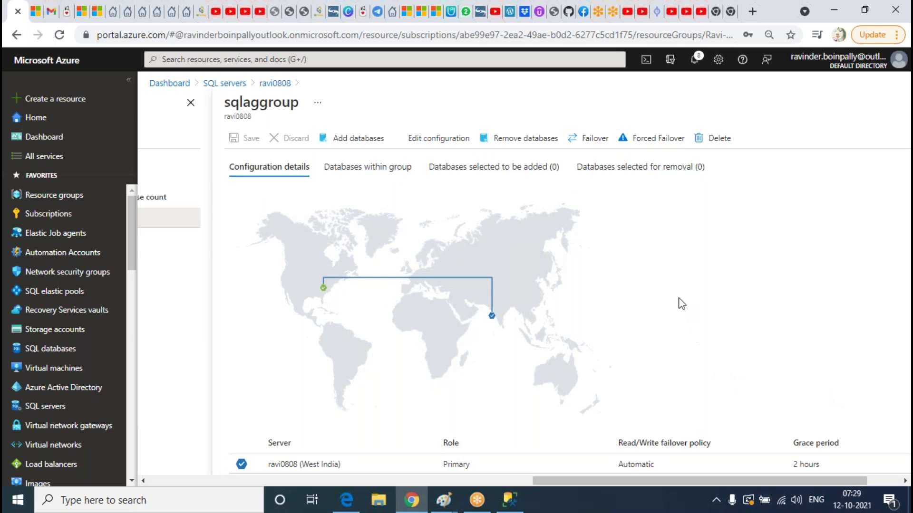
Open ravi0808's CLASS dbo.Student table with Edit Top 200 Rows
left_click(509, 500)
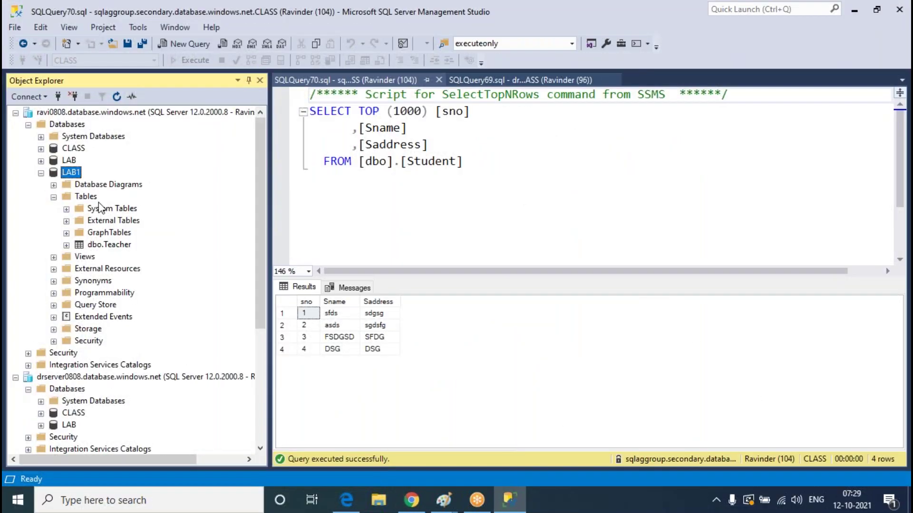
left_click(41, 173)
left_click(100, 209)
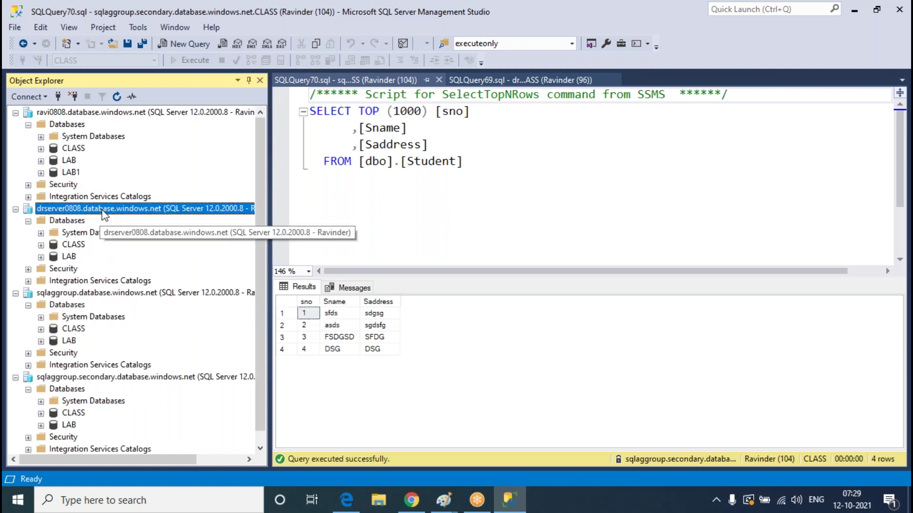
left_click(98, 113)
left_click(41, 149)
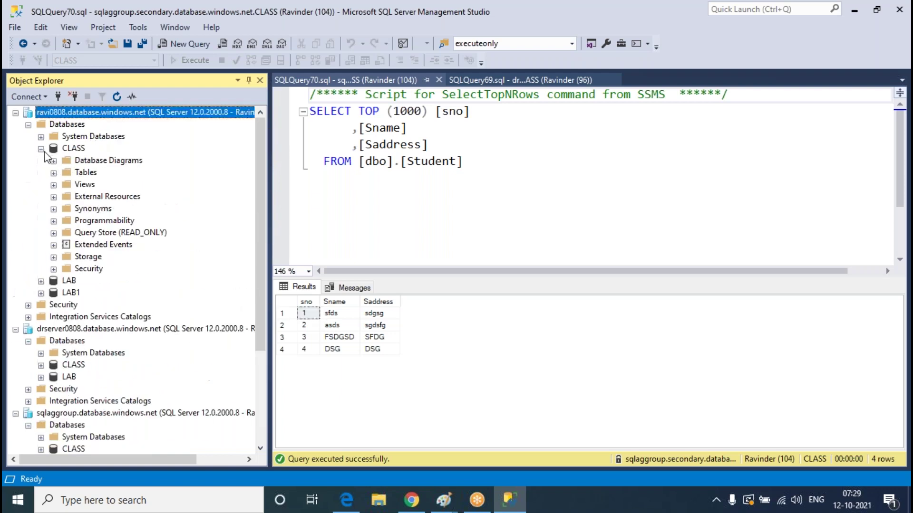
left_click(53, 173)
right_click(107, 220)
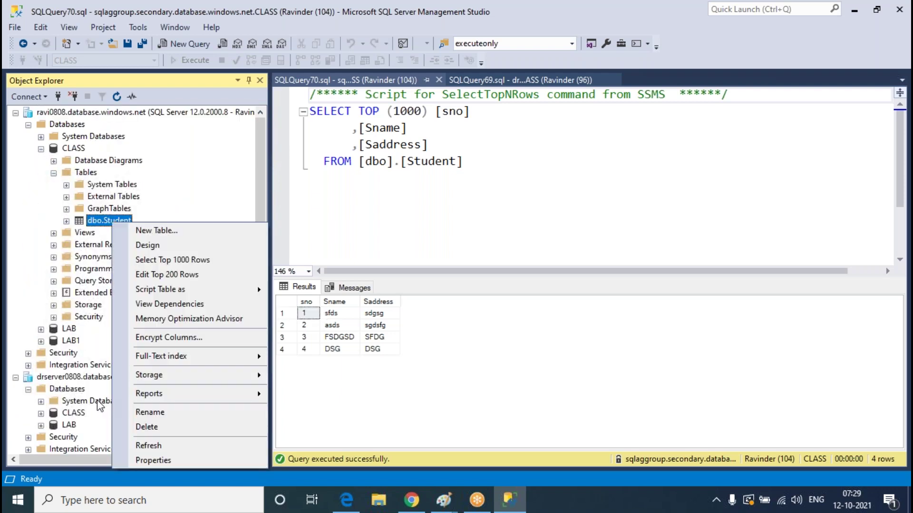
left_click(402, 197)
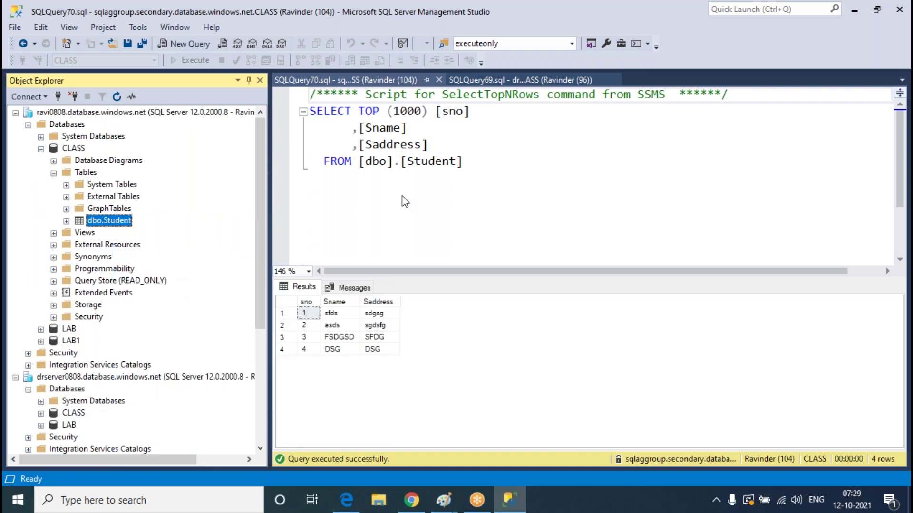
Add Student row 9 with Sname dsg and Saddress dsg, then close the editor
left_click(484, 195)
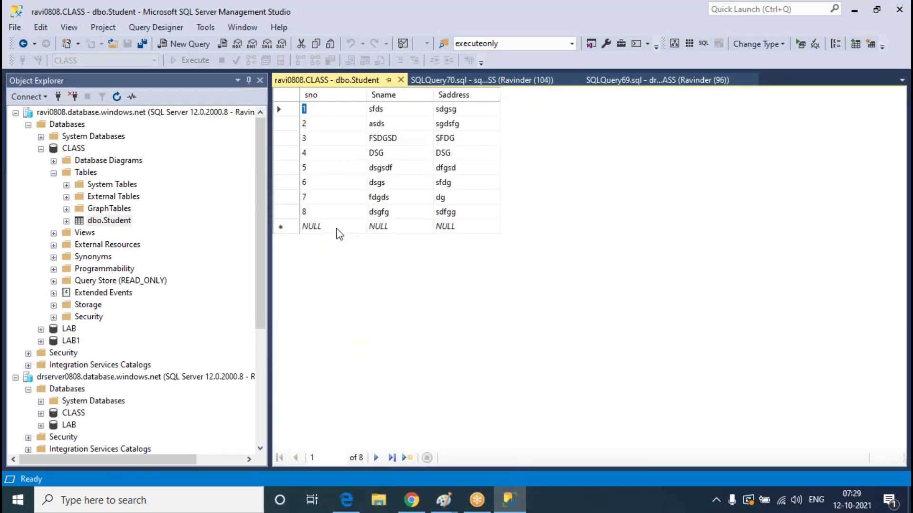
type("9")
key("Tab")
type("dsg")
key("Tab")
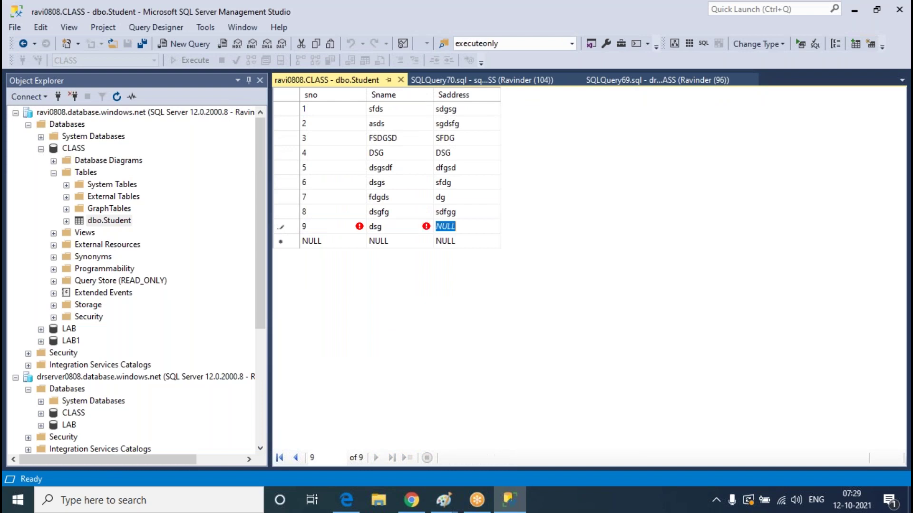
type("dsg")
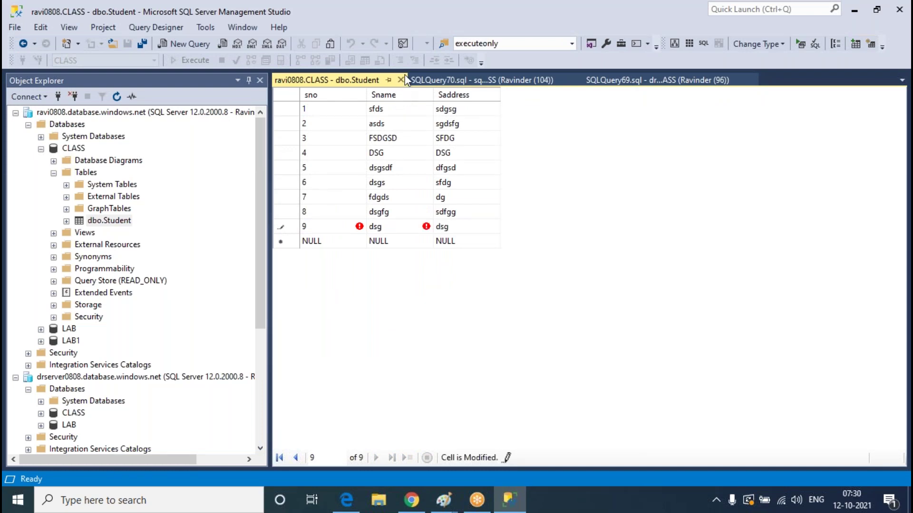
left_click(404, 78)
Open drserver0808's CLASS dbo.Student table with Edit Top 200 Rows
left_click(403, 78)
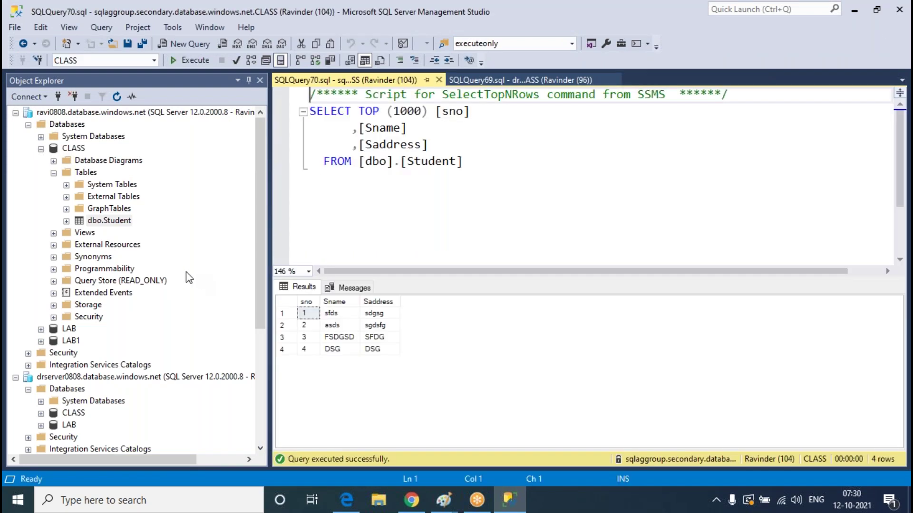
scroll(189, 240, "down", 3)
left_click(41, 305)
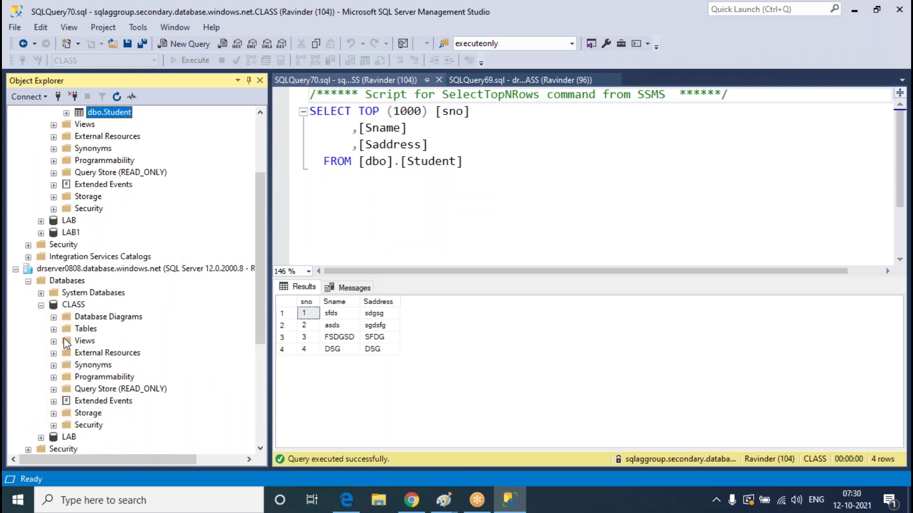
left_click(54, 329)
left_click(119, 378)
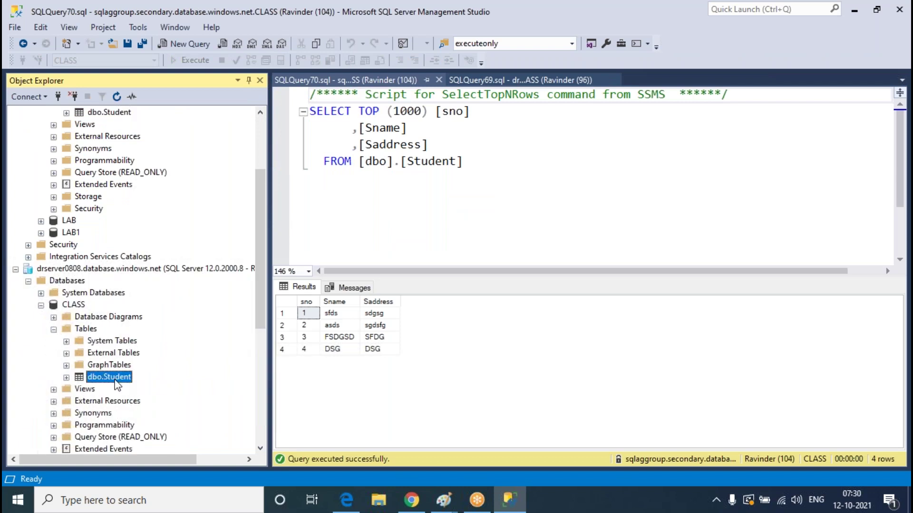
right_click(118, 380)
left_click(505, 285)
left_click(523, 285)
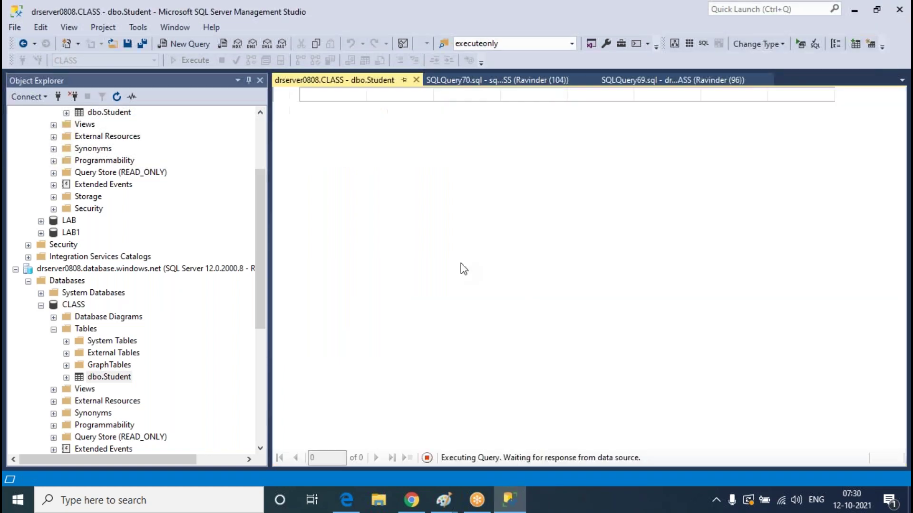
Enter row 10 (Sname dsgf, Saddress sdgsdg) in drserver0808's Student grid
left_click(333, 242)
type("10")
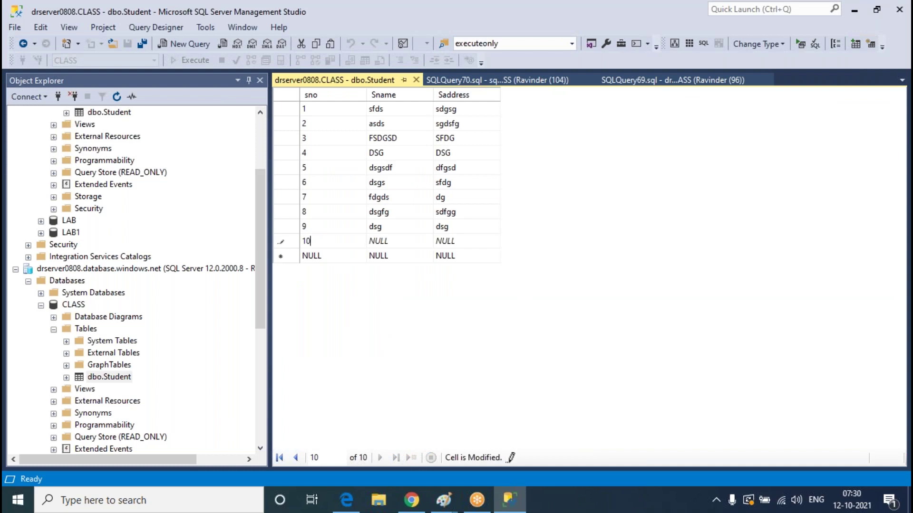
key("Tab")
type("dsgf")
key("Tab")
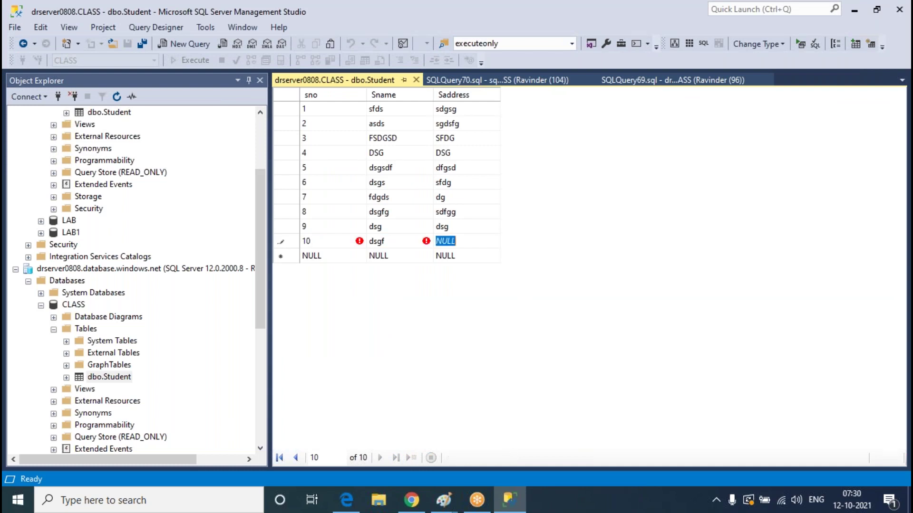
type("sdgsdg")
Dismiss the no-row-updated error, discard row 10, close the grid and collapse ravi0808's CLASS
left_click(416, 80)
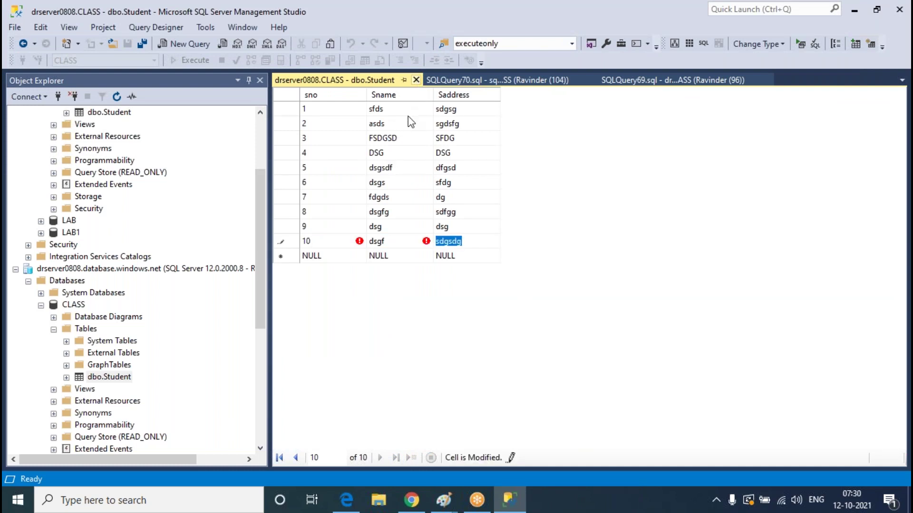
left_click(500, 327)
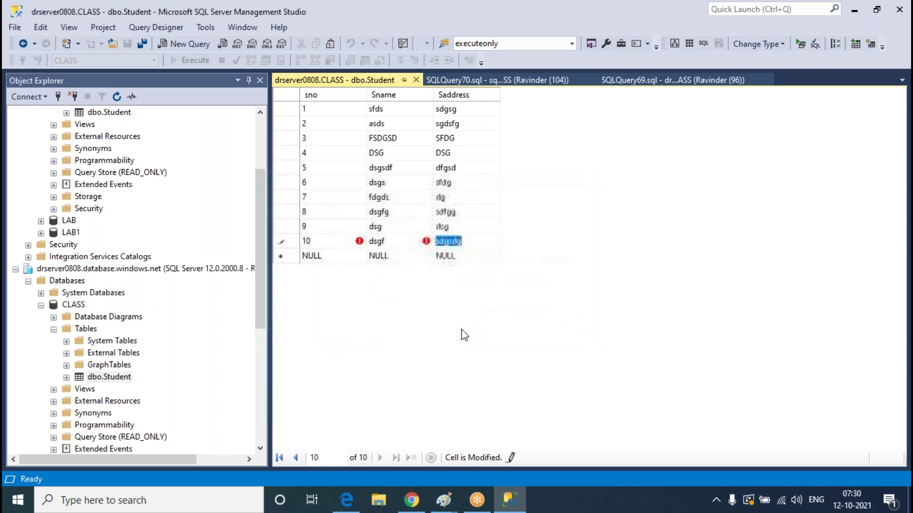
key("Escape")
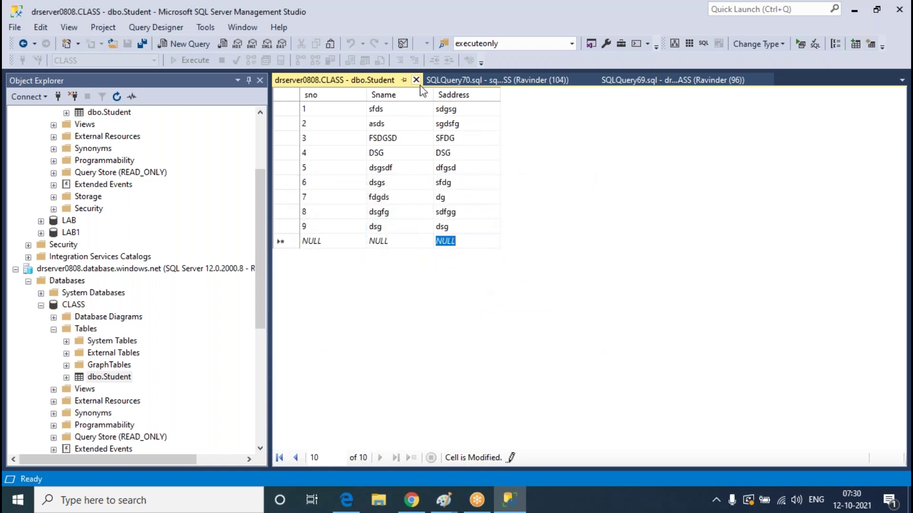
left_click(417, 80)
scroll(194, 240, "up", 3)
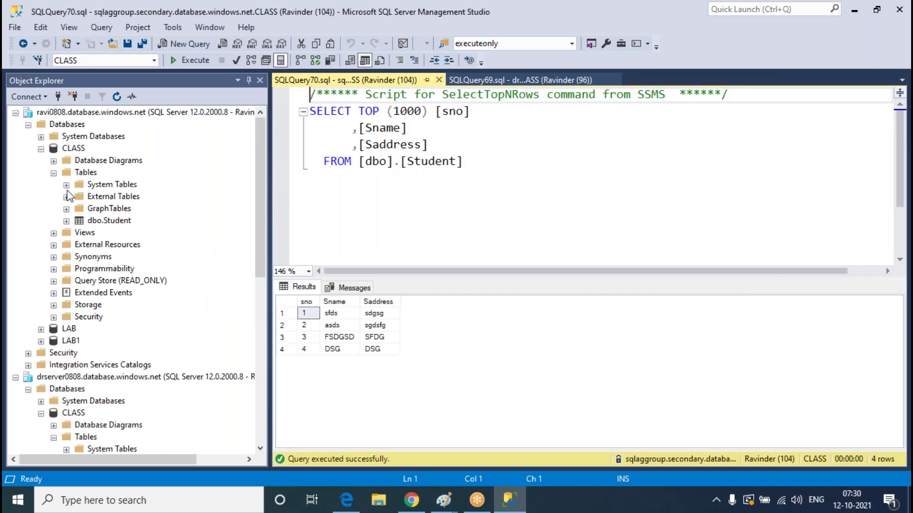
left_click(53, 172)
left_click(41, 148)
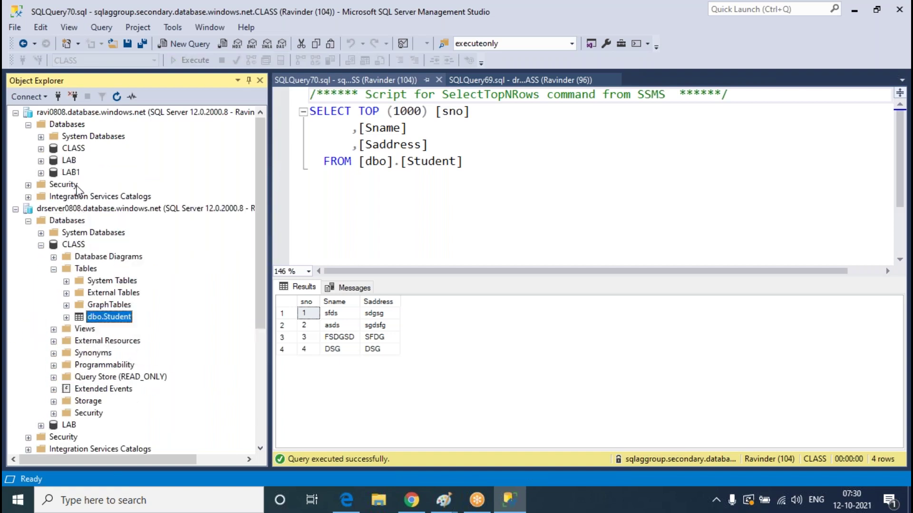
Select LAB1 under Add databases, then save the sqlaggroup change and confirm Yes
left_click(412, 500)
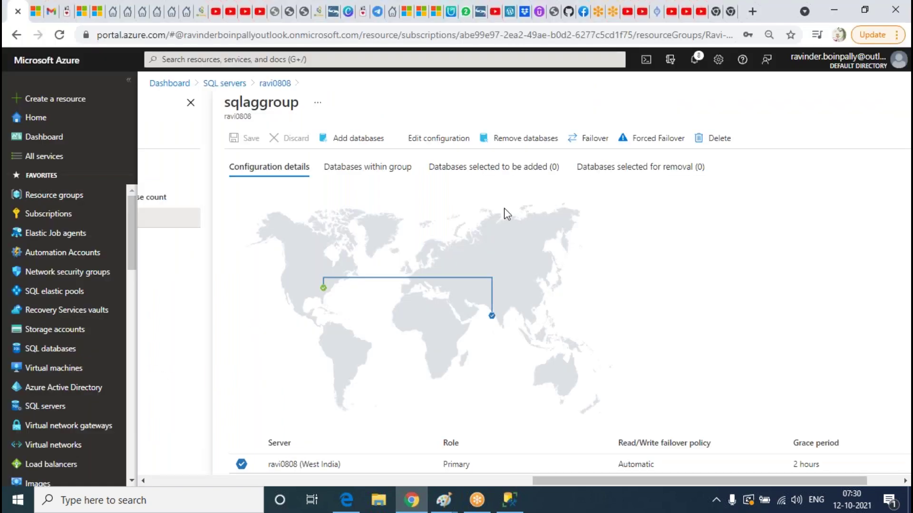
left_click(374, 139)
left_click(687, 205)
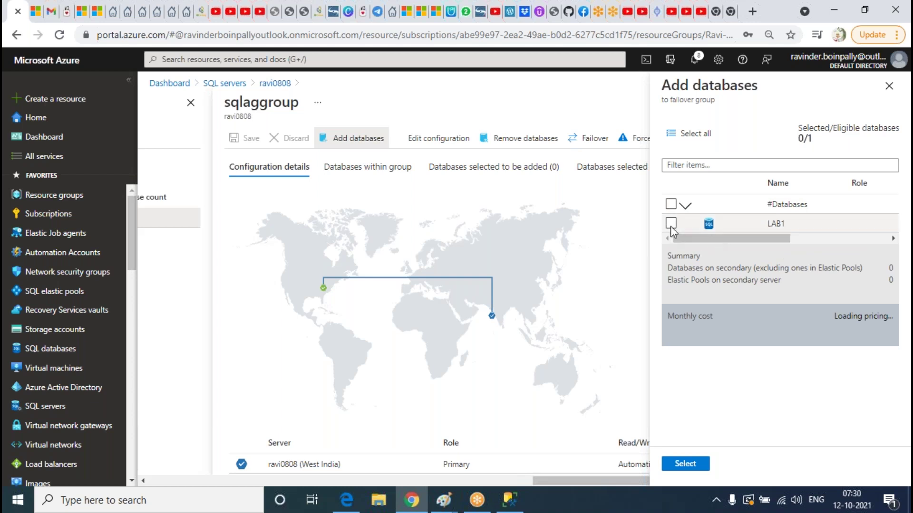
left_click(670, 224)
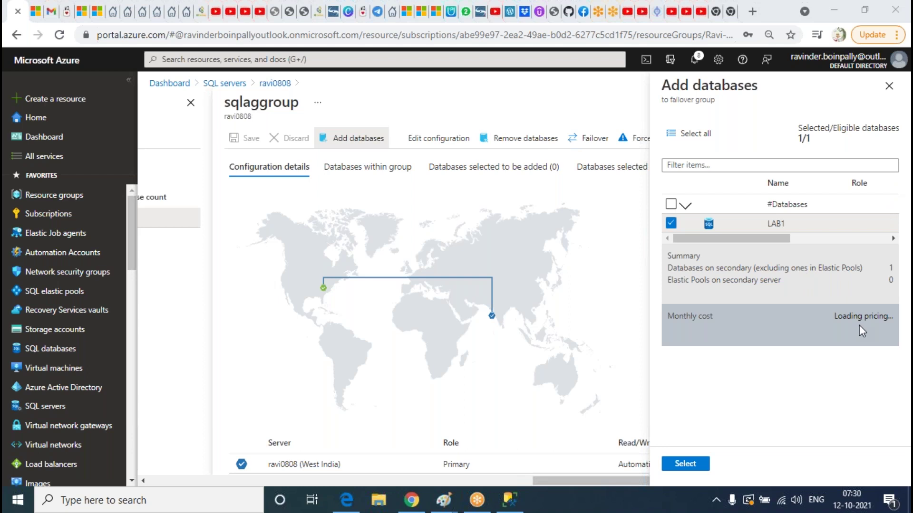
left_click(683, 466)
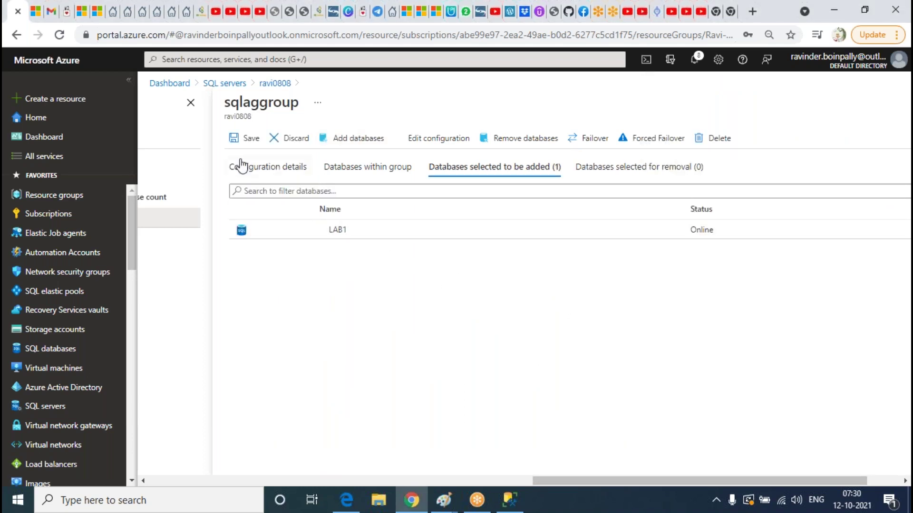
left_click(245, 141)
left_click(246, 203)
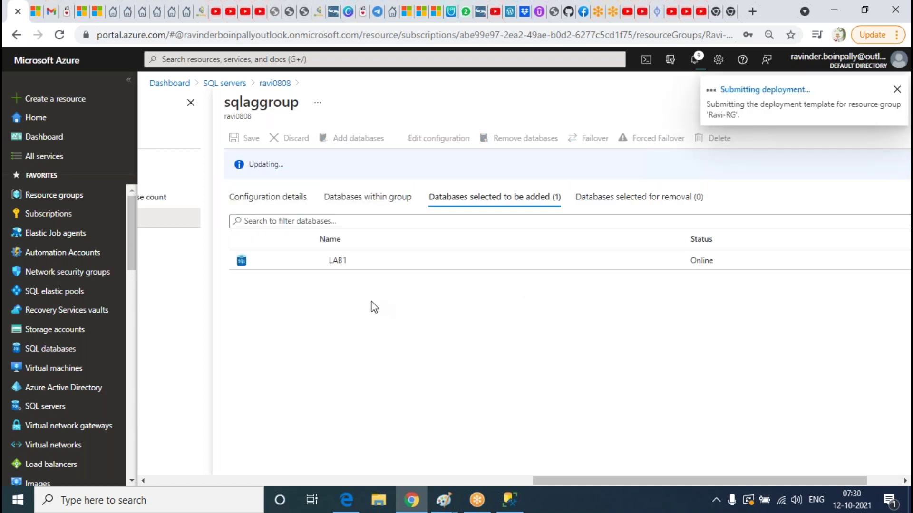
Check the Databases within group tab, then return to the Configuration details map
left_click(379, 198)
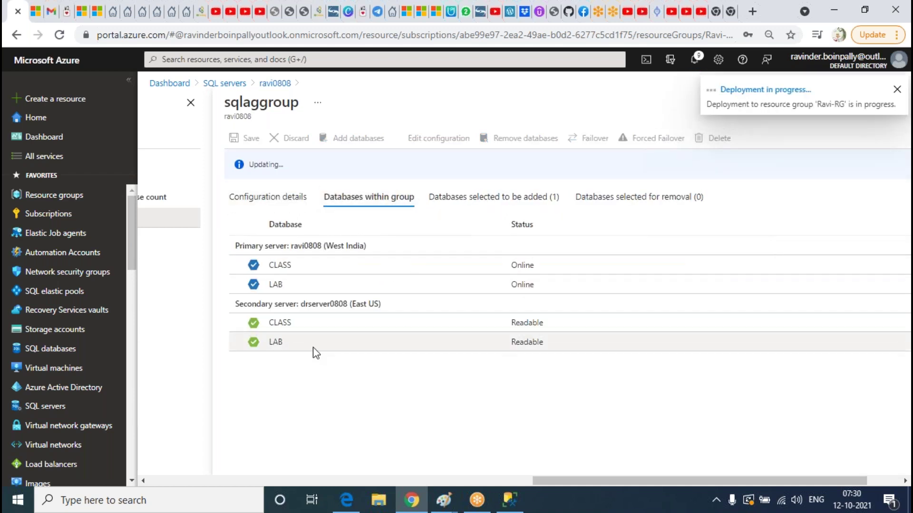
left_click(265, 200)
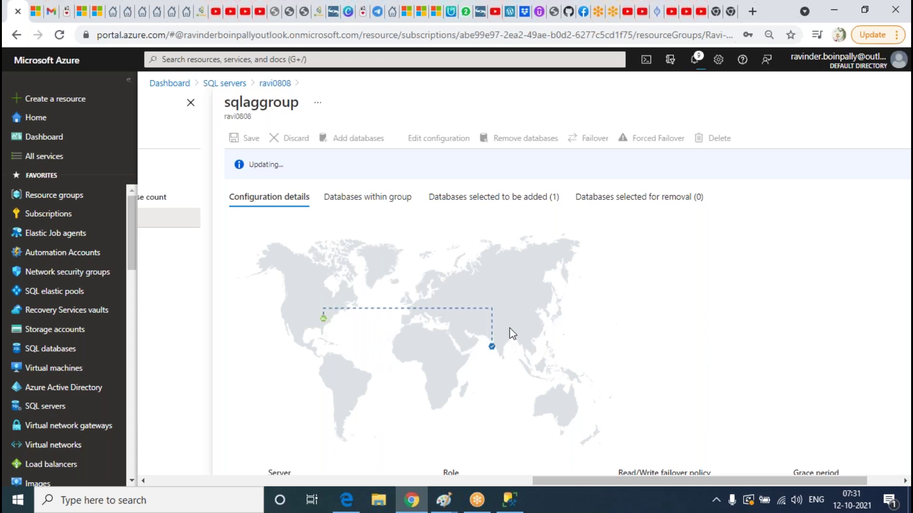
scroll(658, 255, "down", 3)
scroll(663, 259, "up", 3)
Refresh drserver0808's Databases list twice in Object Explorer, then return to the Azure portal
left_click(508, 499)
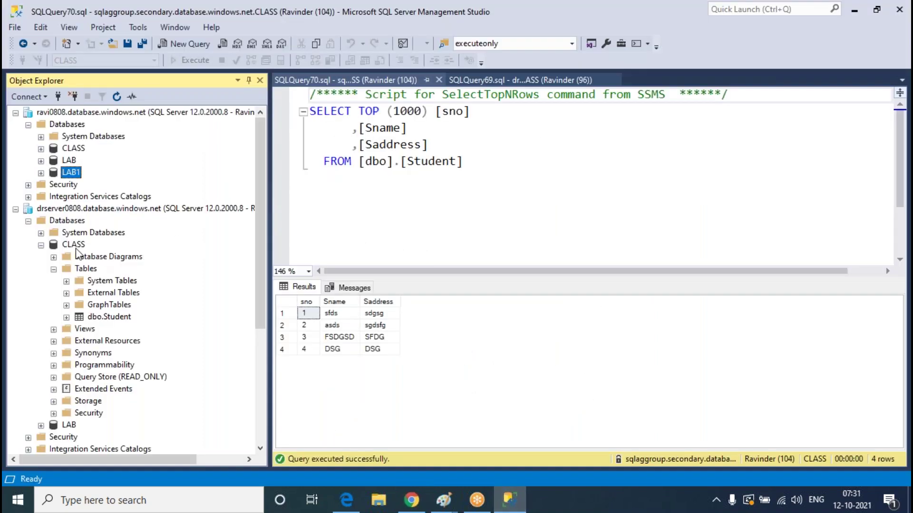
right_click(78, 221)
left_click(101, 333)
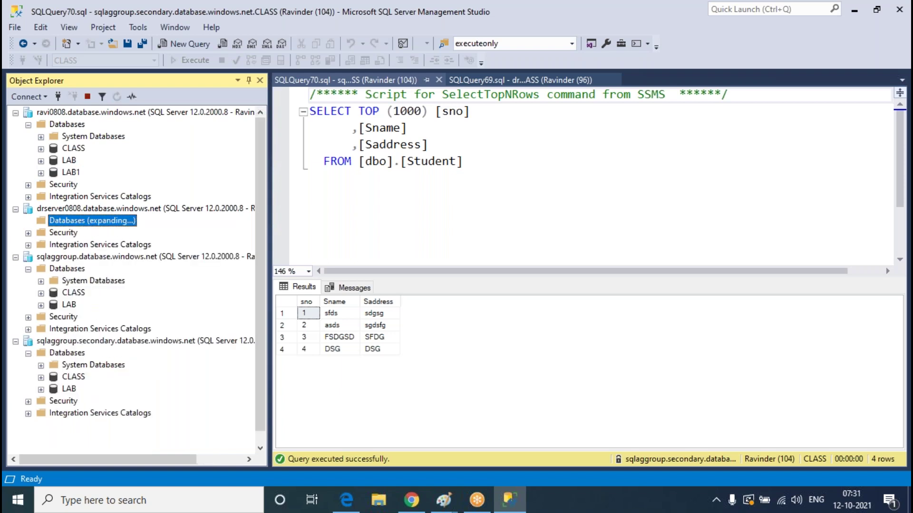
right_click(70, 228)
left_click(101, 334)
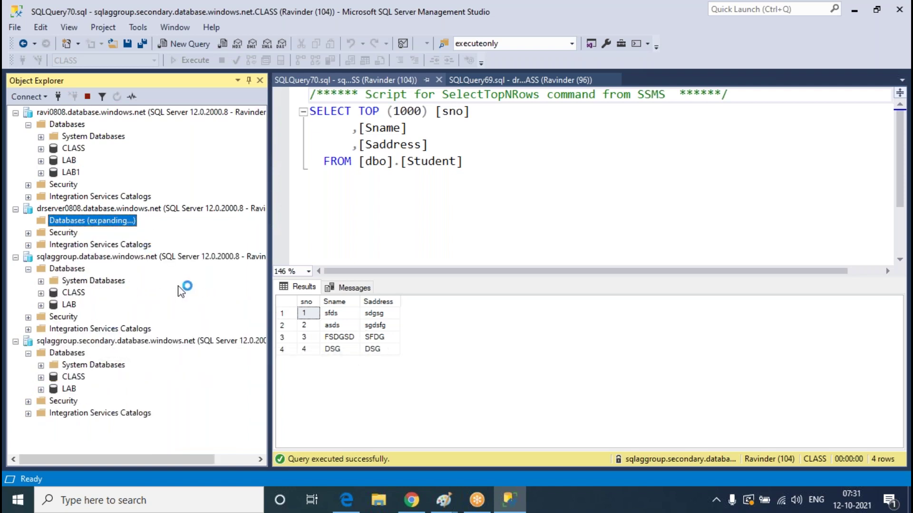
left_click(509, 499)
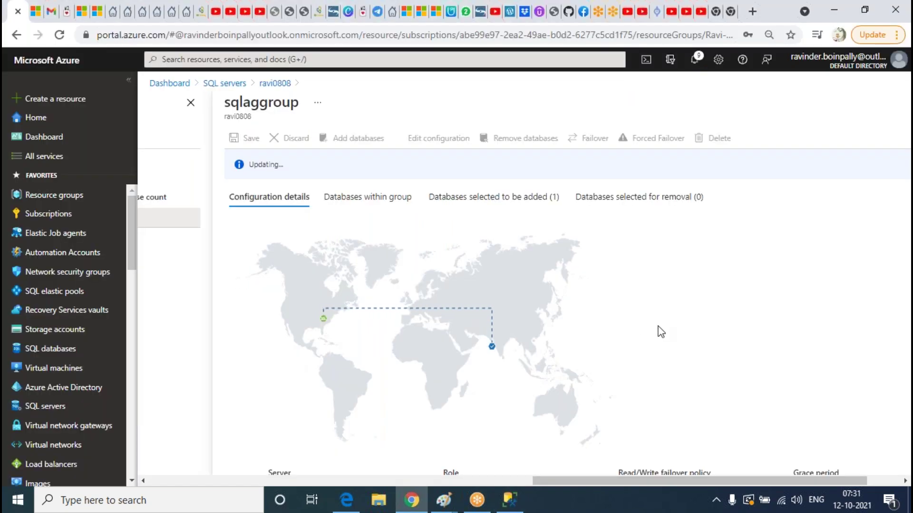
Review sqlaggroup's primary and secondary server table, then switch to the open Paint drawing
scroll(663, 314, "down", 3)
scroll(671, 292, "up", 3)
scroll(683, 334, "down", 3)
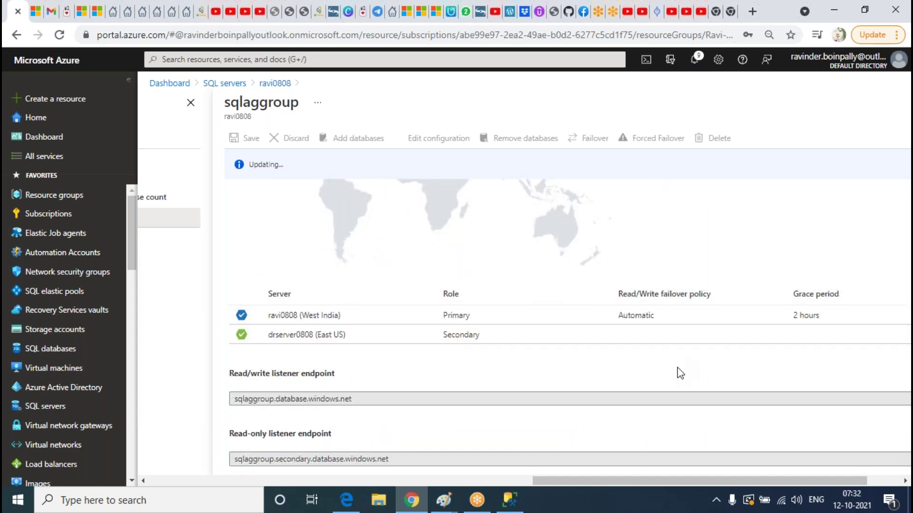
scroll(680, 375, "up", 4)
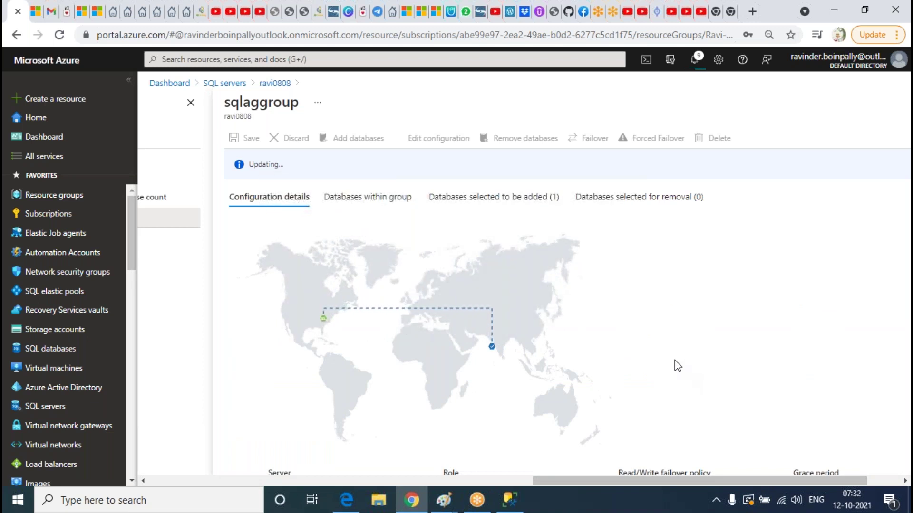
scroll(682, 341, "down", 4)
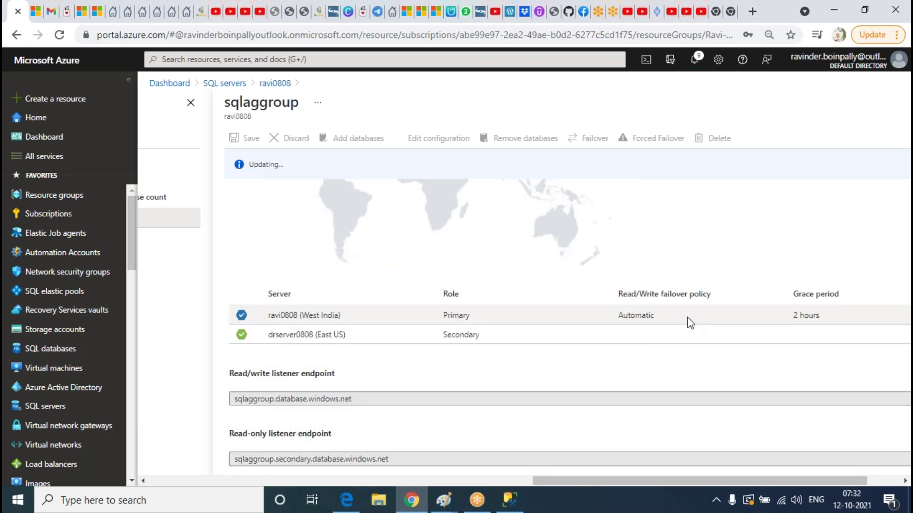
scroll(690, 323, "up", 4)
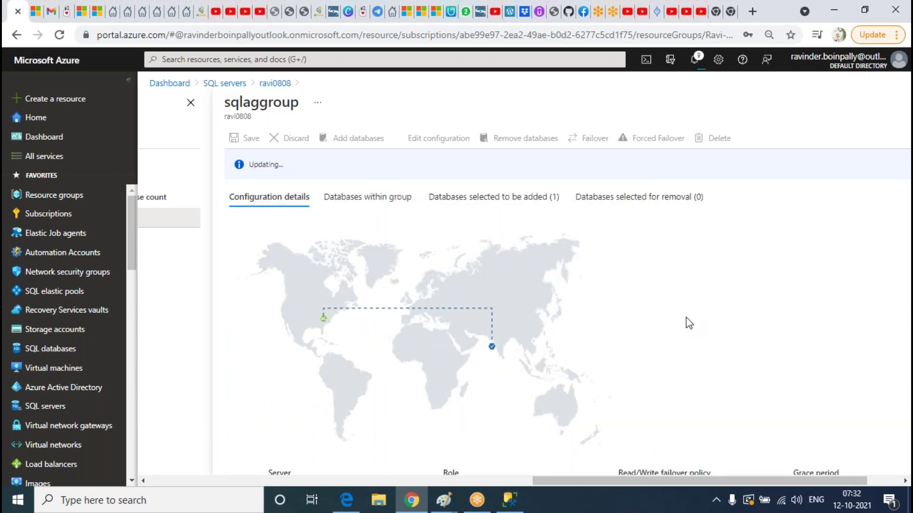
scroll(694, 375, "down", 4)
scroll(696, 380, "up", 4)
scroll(698, 271, "down", 4)
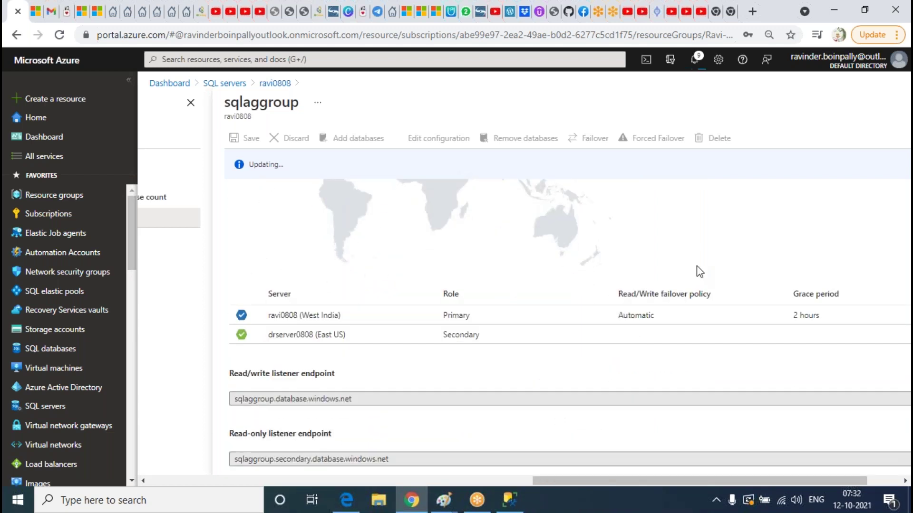
scroll(698, 271, "up", 3)
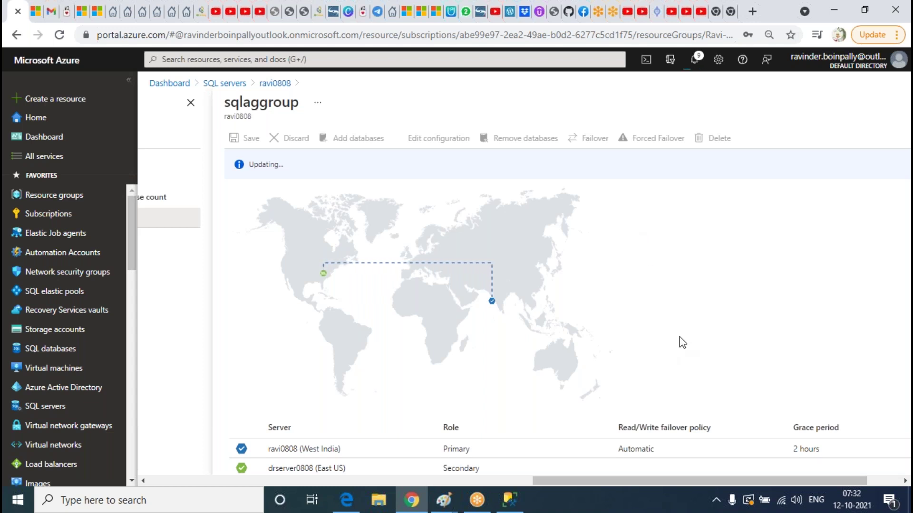
left_click(440, 506)
left_click(834, 486)
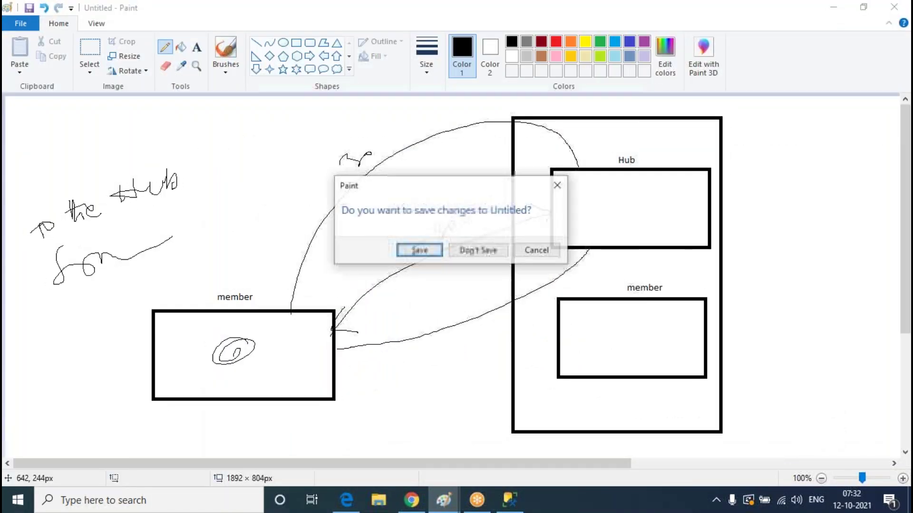
Start a blank Paint canvas and draw three tall rectangles
left_click(478, 251)
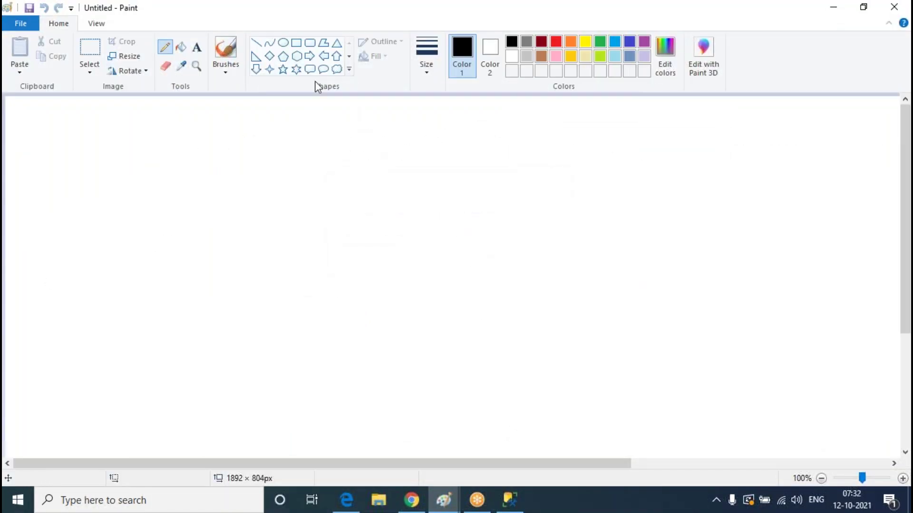
left_click(296, 43)
left_click_drag(270, 125, 370, 345)
left_click_drag(569, 142, 647, 294)
left_click(741, 361)
left_click_drag(738, 357, 814, 495)
scroll(790, 238, "down", 3)
scroll(791, 239, "up", 3)
Add six small boxes inside the left rectangle and a wide rectangle across the top
mouse_move(300, 144)
left_mouse_down()
mouse_move(315, 161)
mouse_move(312, 222)
left_mouse_up()
left_click_drag(300, 231, 313, 252)
left_click_drag(300, 268, 310, 286)
left_click_drag(311, 307, 319, 326)
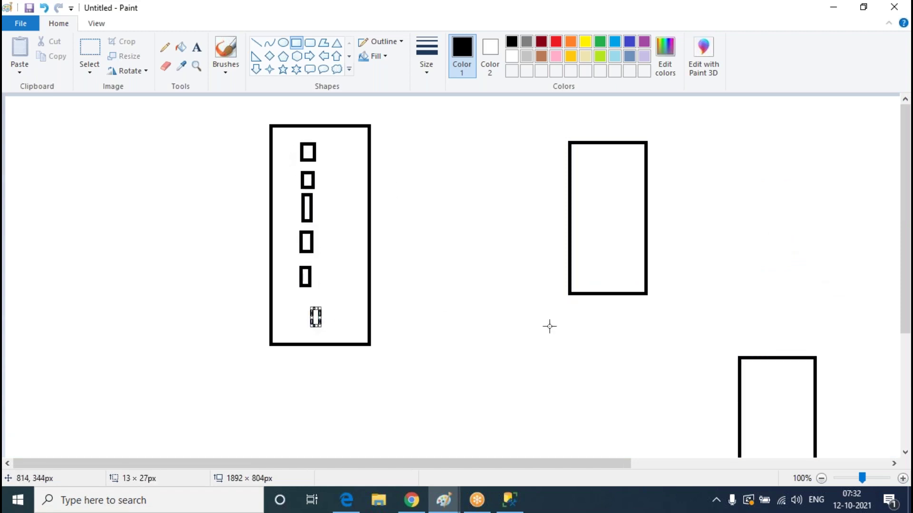
left_click_drag(286, 125, 658, 226)
left_click(629, 309)
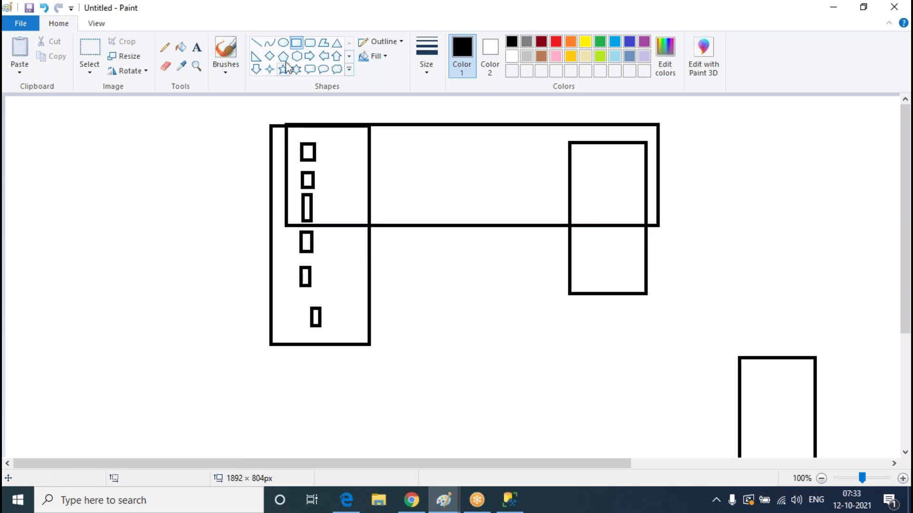
Sketch freehand loops, a line and check marks, then undo them along with the wide rectangle
left_click(164, 47)
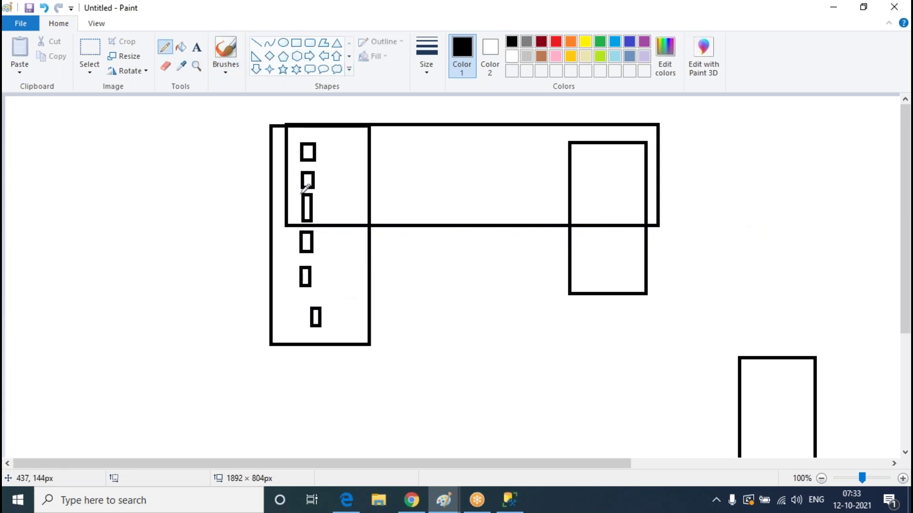
mouse_move(333, 232)
left_mouse_down()
mouse_move(312, 231)
mouse_move(279, 277)
mouse_move(684, 425)
mouse_move(863, 415)
mouse_move(586, 309)
mouse_move(325, 233)
left_mouse_up()
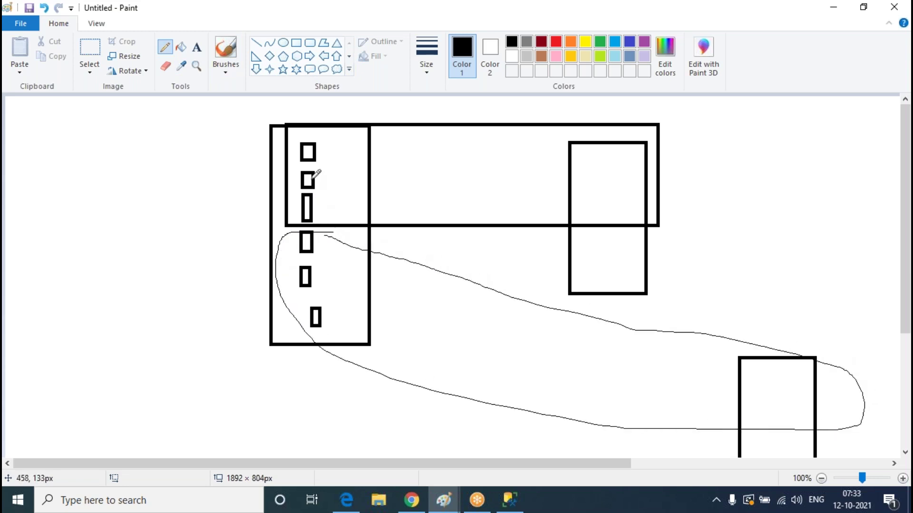
left_click_drag(353, 304, 336, 174)
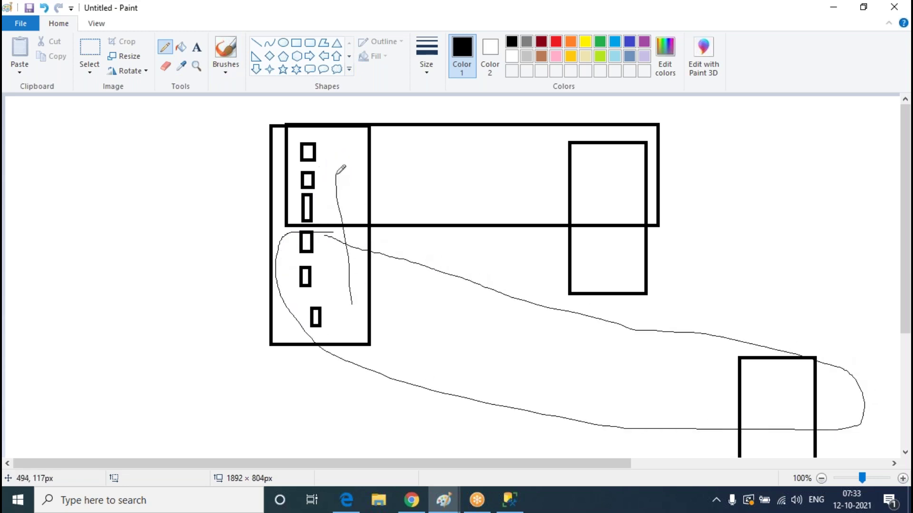
left_click_drag(623, 173, 715, 148)
left_click_drag(797, 384, 850, 338)
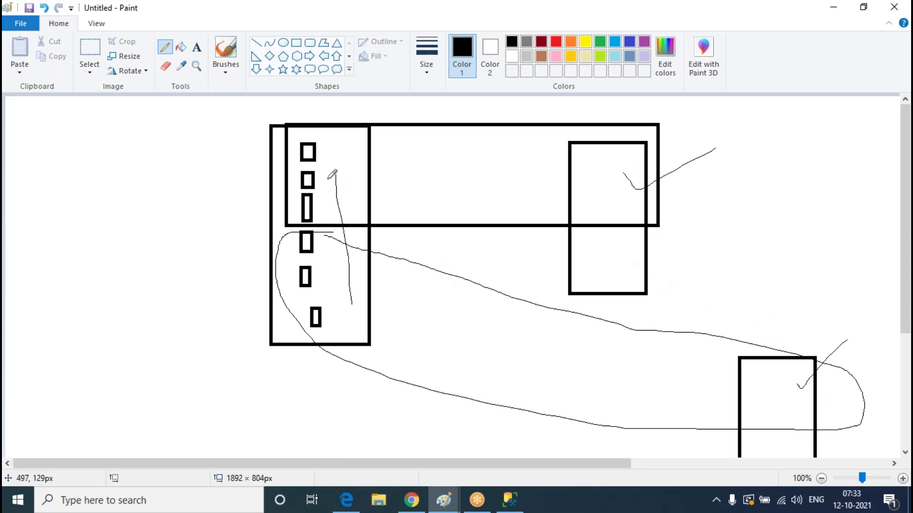
left_click_drag(816, 357, 654, 217)
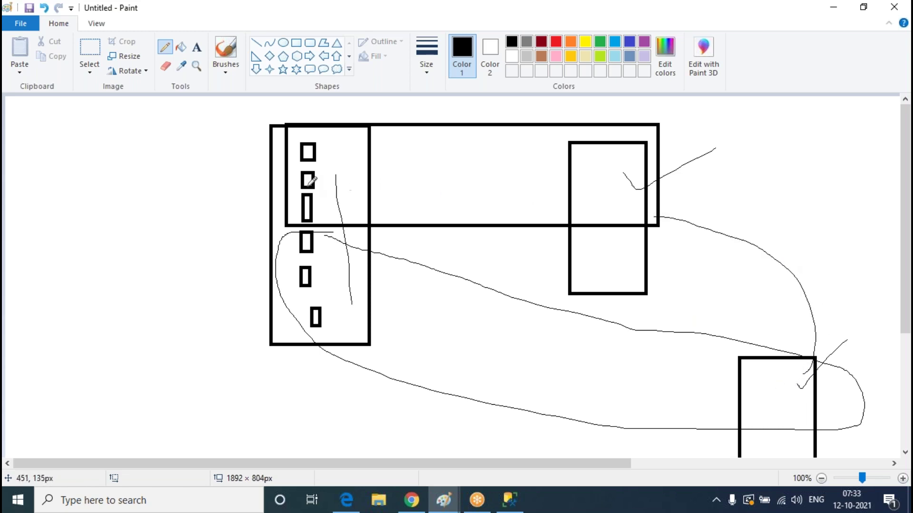
key("ctrl+z")
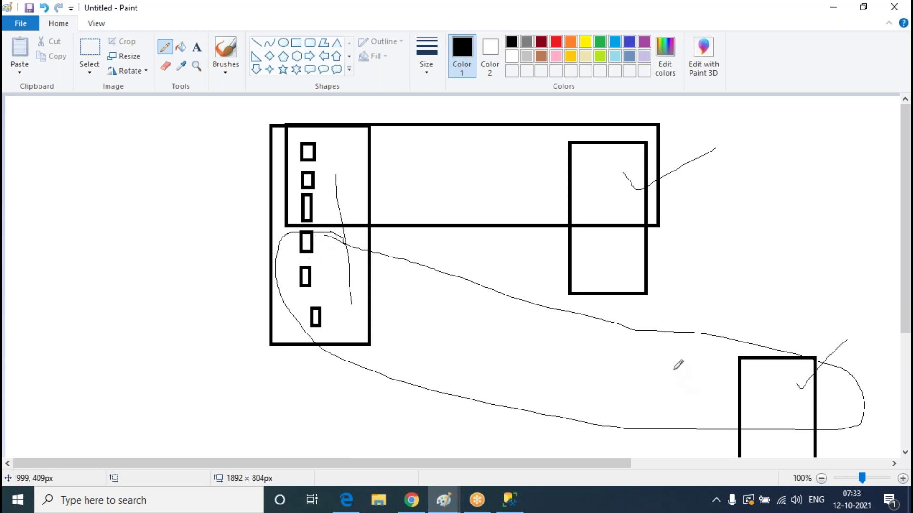
key("ctrl+z")
key("ctrl+z")
key("ctrl+z")
key("ctrl+z")
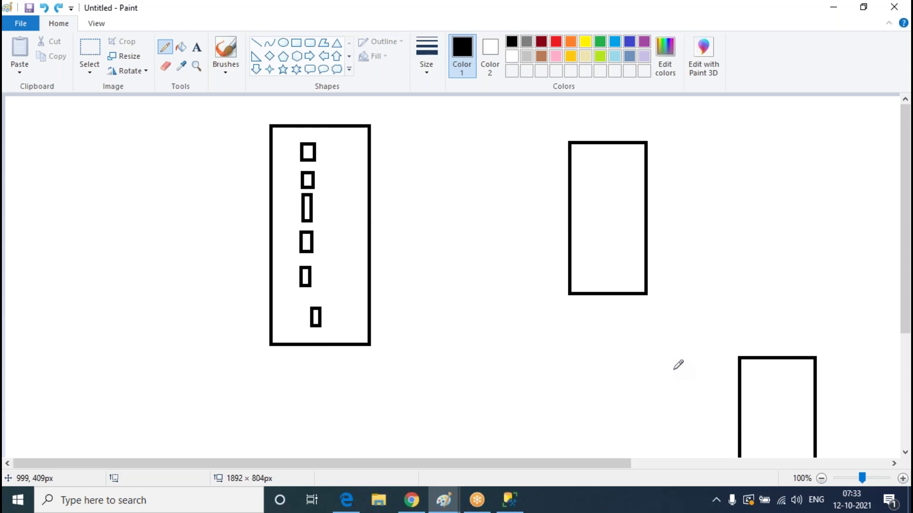
Undo the lower three small boxes, label the boxes P and S, and loop them to the lower-right squares
key("ctrl+z")
key("ctrl+z")
key("ctrl+z")
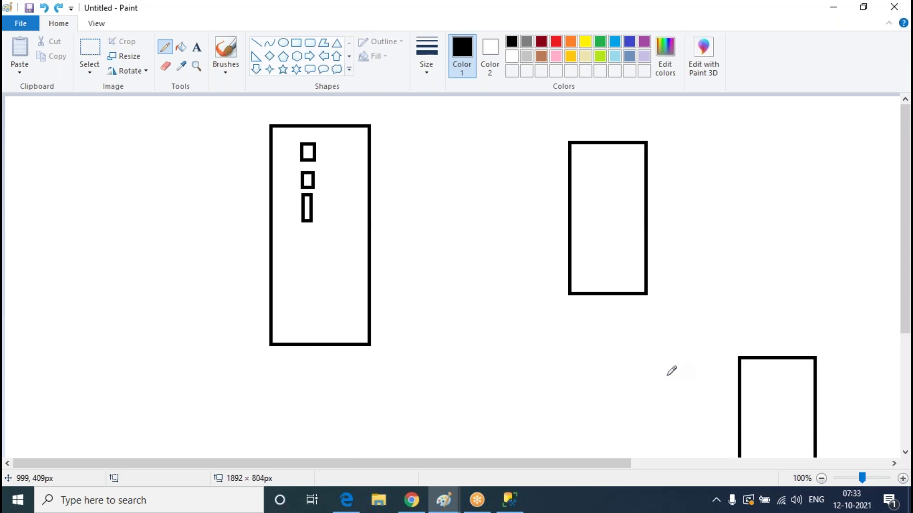
left_click_drag(309, 120, 311, 107)
left_click_drag(605, 115, 580, 133)
mouse_move(296, 133)
left_mouse_down()
mouse_move(289, 229)
mouse_move(569, 130)
mouse_move(668, 152)
mouse_move(433, 220)
mouse_move(309, 228)
left_mouse_up()
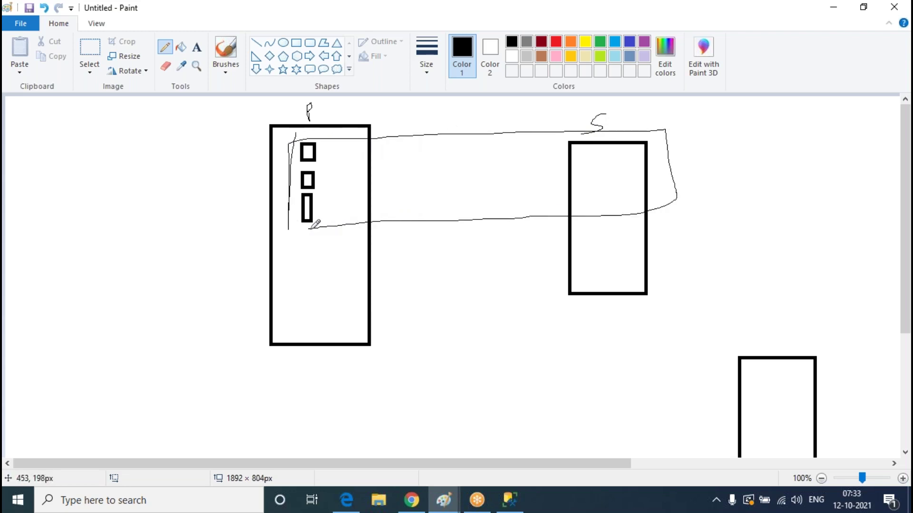
mouse_move(758, 380)
left_mouse_down()
mouse_move(772, 388)
mouse_move(754, 389)
mouse_move(785, 408)
mouse_move(777, 418)
mouse_move(795, 429)
left_mouse_up()
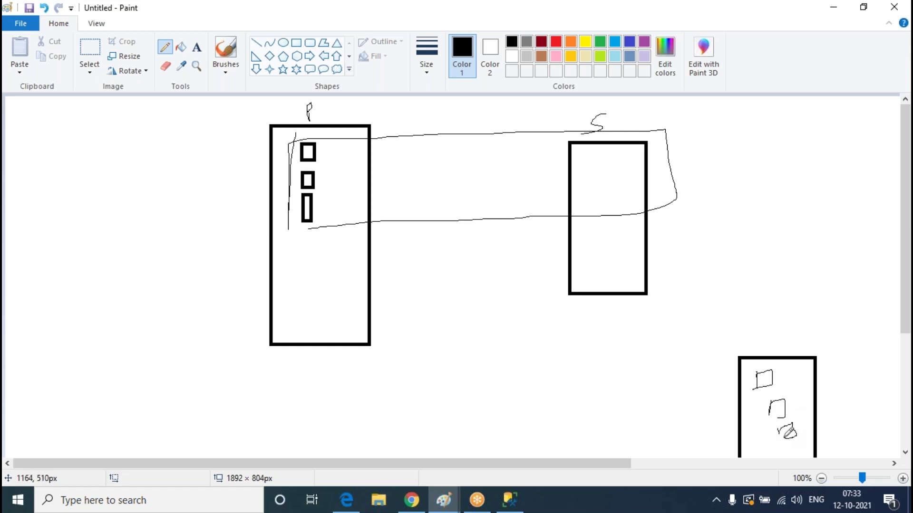
mouse_move(762, 374)
left_mouse_down()
mouse_move(757, 434)
mouse_move(785, 354)
mouse_move(799, 440)
mouse_move(781, 399)
mouse_move(758, 404)
mouse_move(335, 311)
mouse_move(303, 288)
mouse_move(347, 295)
mouse_move(319, 284)
mouse_move(341, 317)
left_mouse_up()
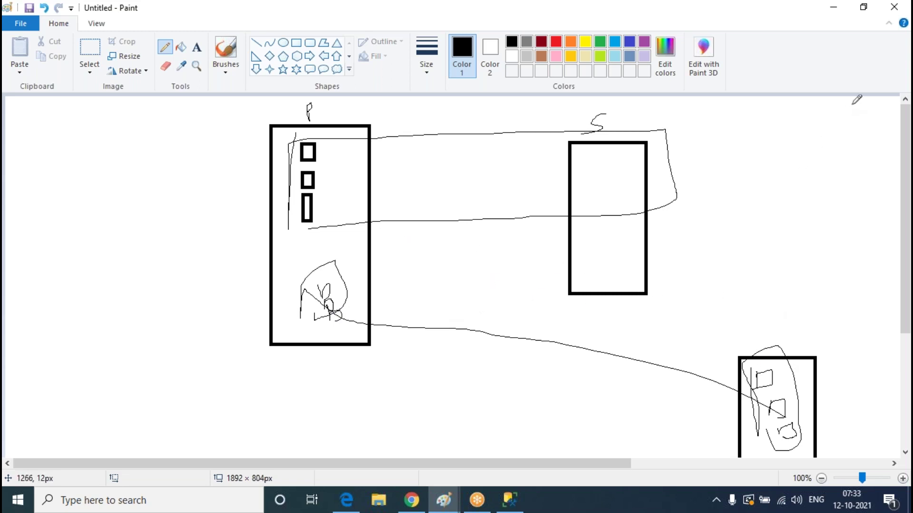
Dismiss the failover group save success message and refresh drserver0808's databases in SSMS, selecting LAB1
left_click(833, 7)
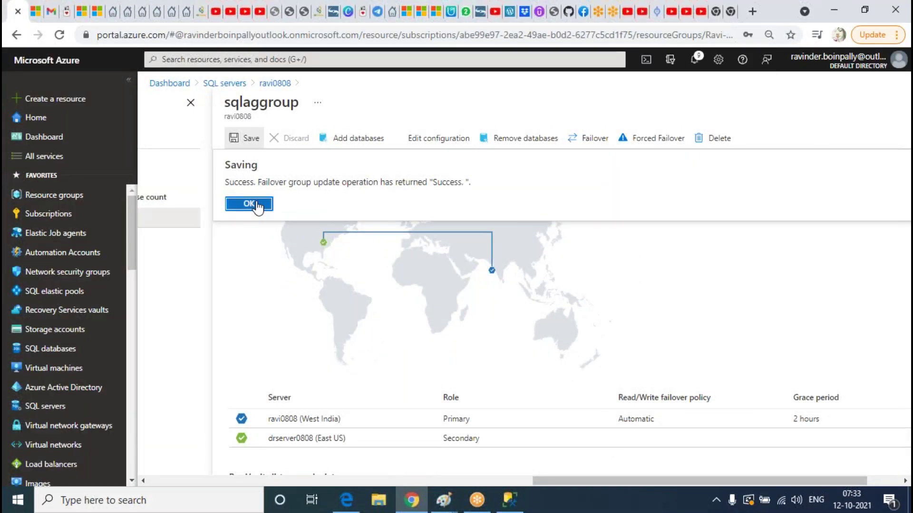
left_click(249, 204)
left_click(510, 500)
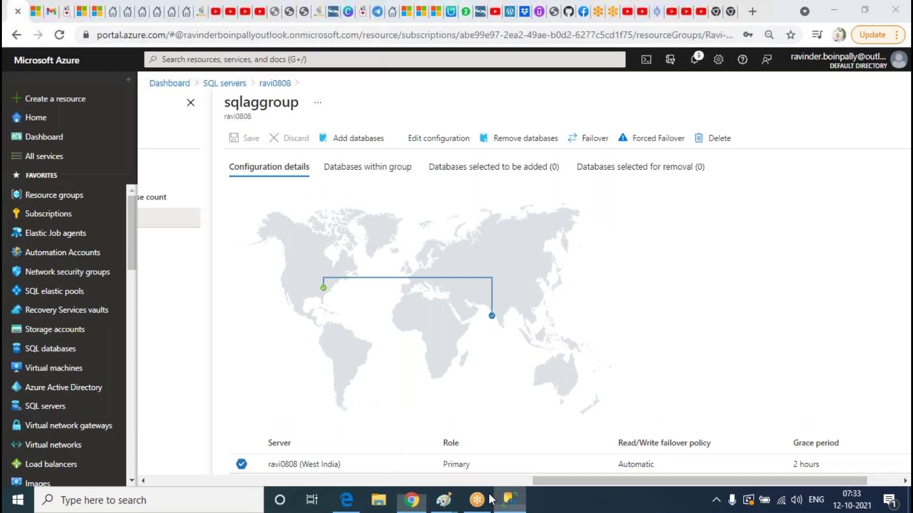
right_click(73, 224)
left_click(111, 333)
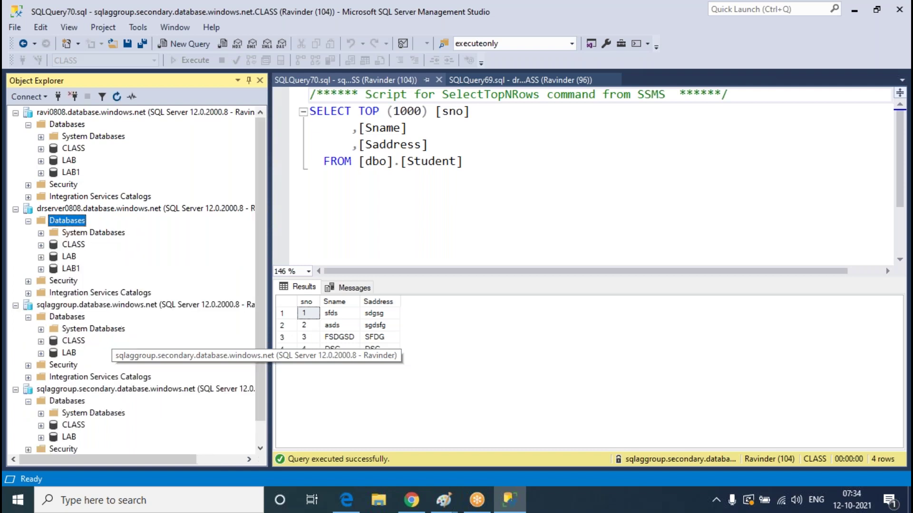
left_click(72, 271)
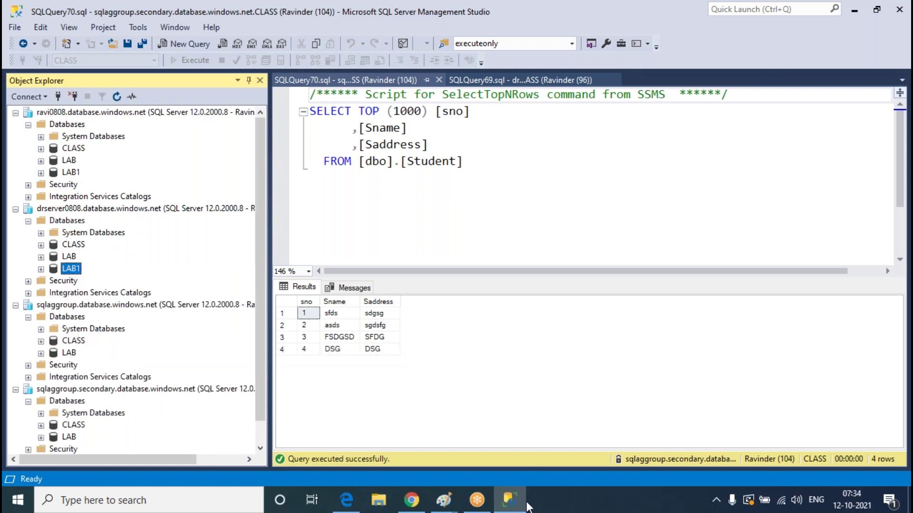
Open ravi0808's sqlaggroup failover group in the portal and list its Databases within group
key("alt+Tab")
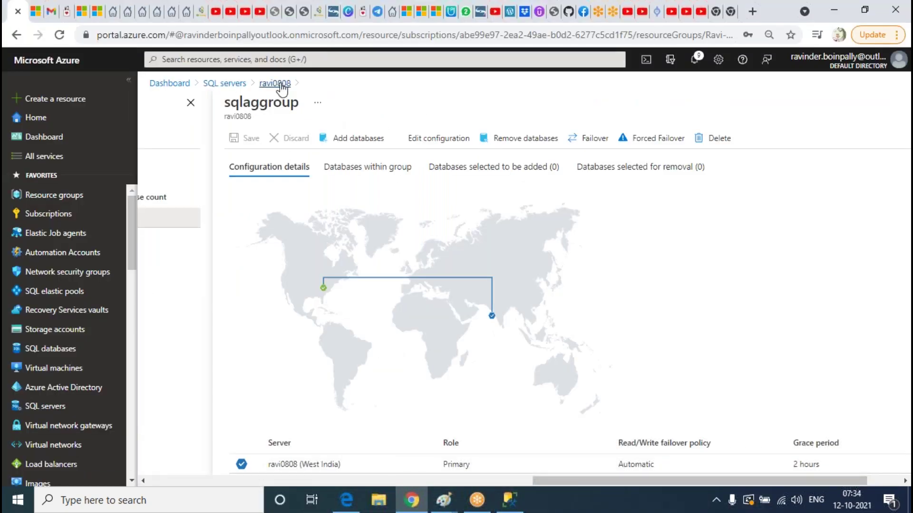
left_click(275, 84)
left_click(344, 138)
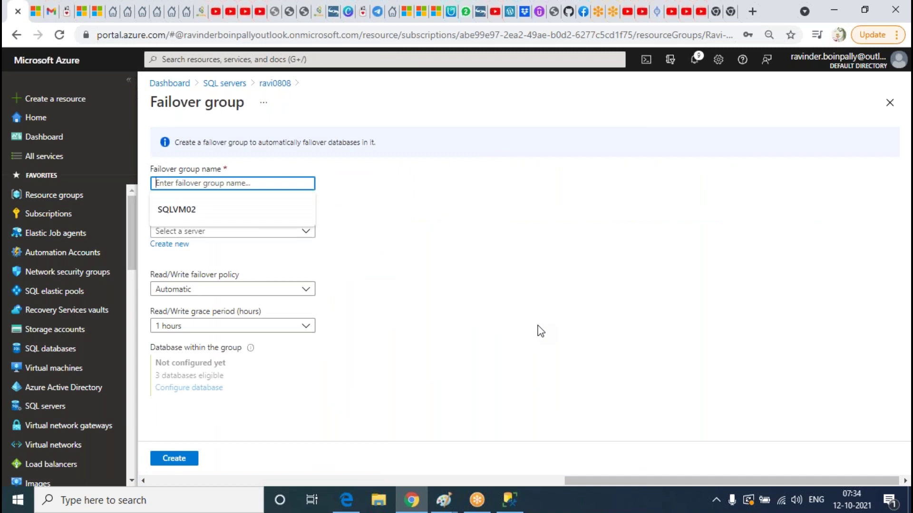
left_click(275, 84)
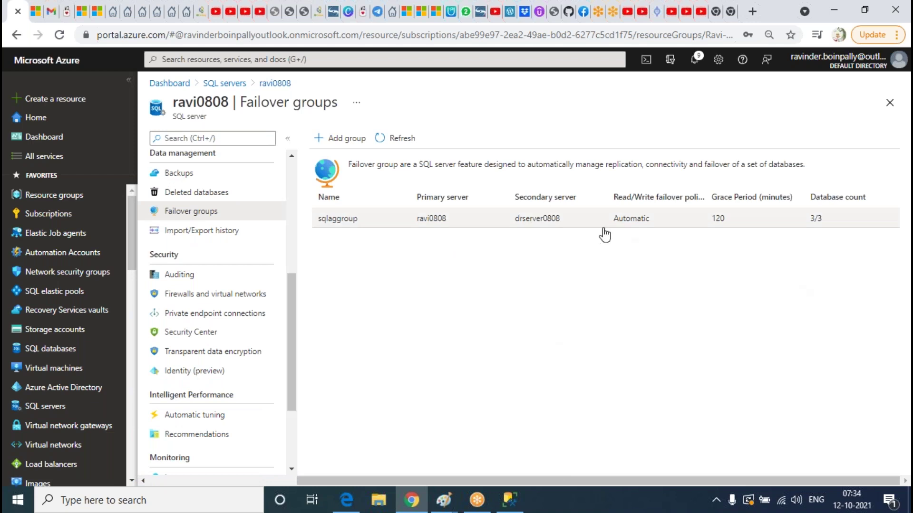
left_click(660, 230)
scroll(523, 266, "down", 3)
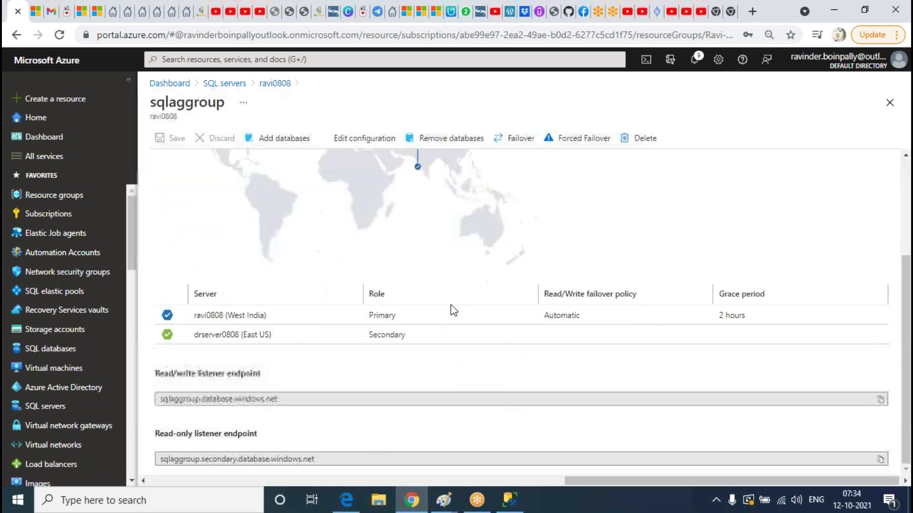
scroll(495, 273, "up", 5)
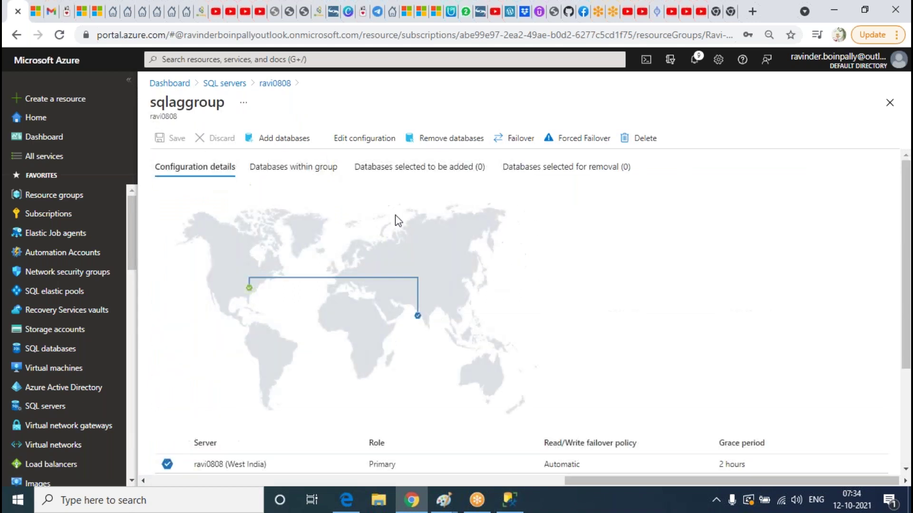
left_click(300, 167)
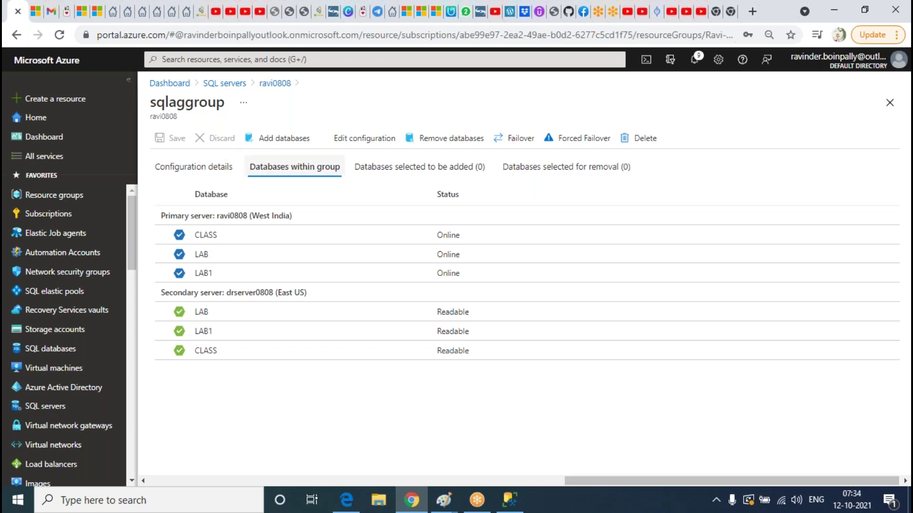
Select LAB for removal from sqlaggroup, then save and confirm the change
left_click(464, 141)
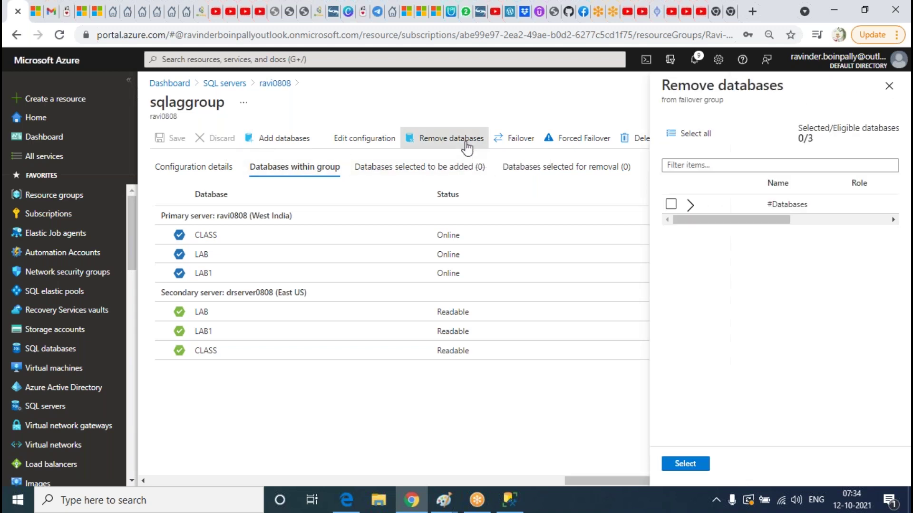
left_click(690, 204)
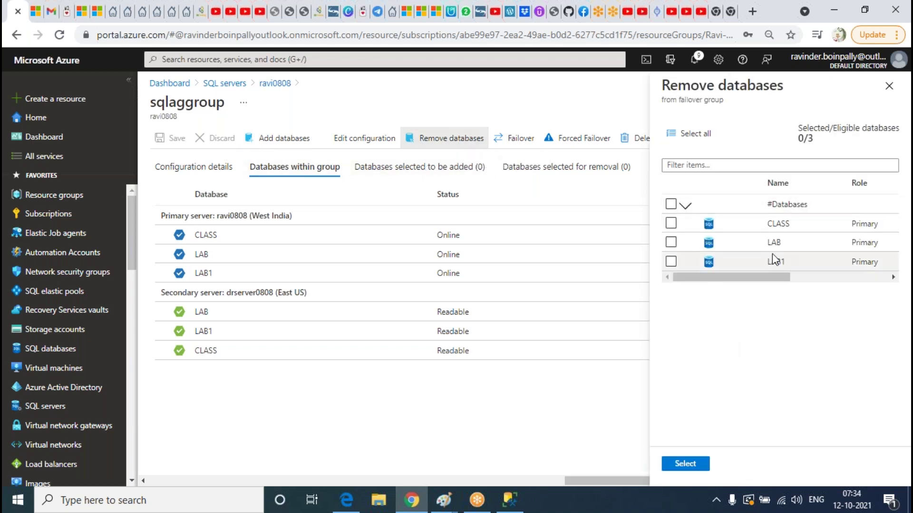
left_click(671, 242)
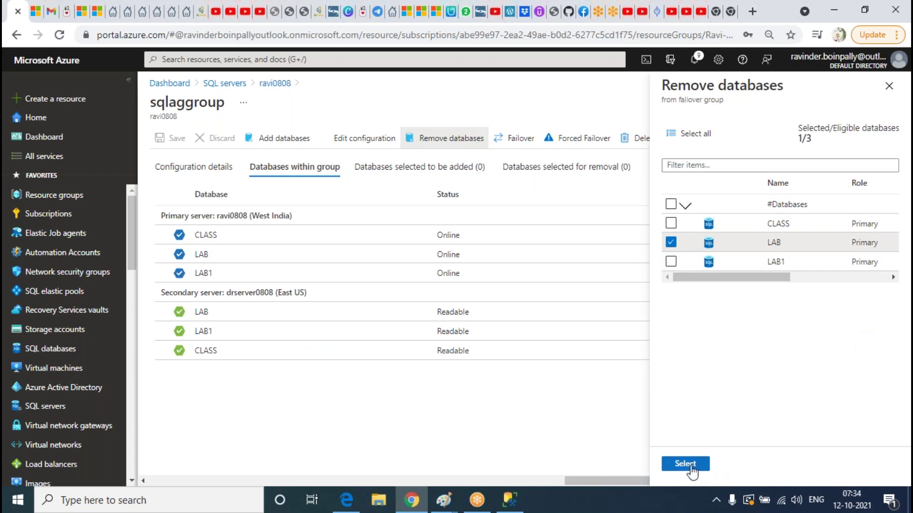
left_click(685, 463)
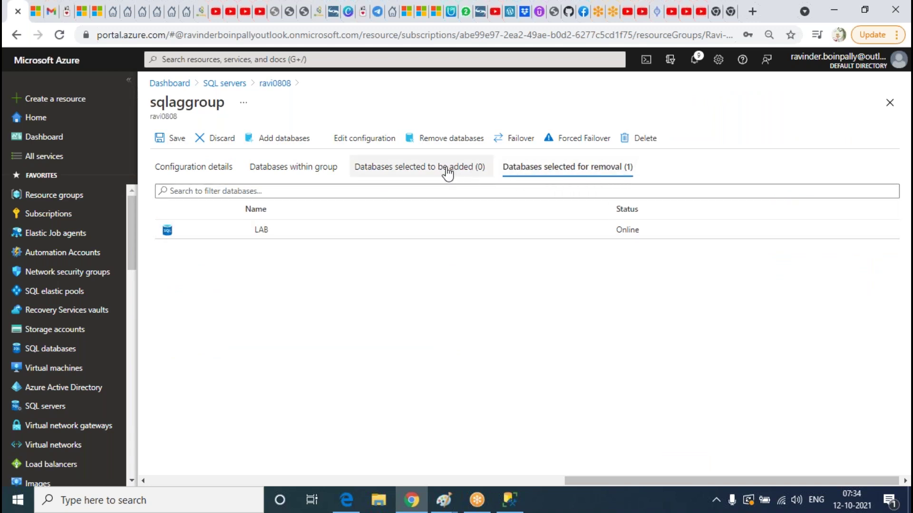
left_click(174, 138)
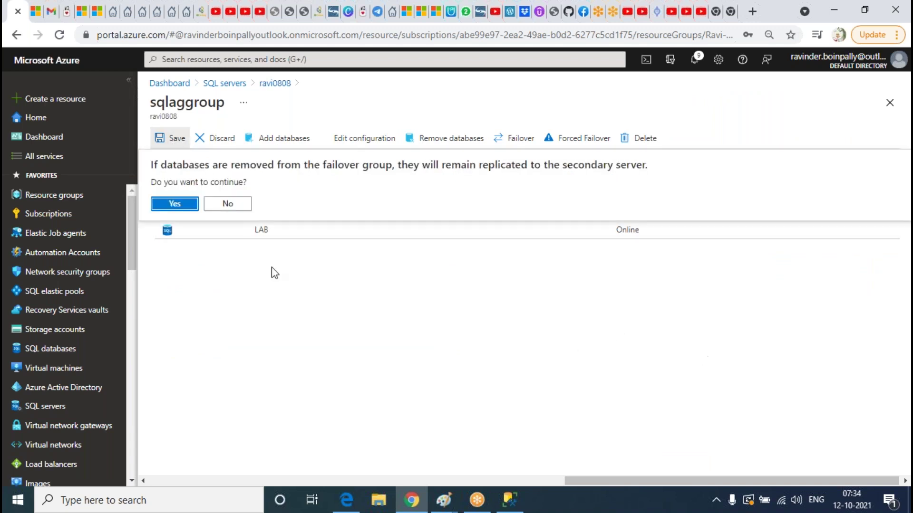
left_click(174, 204)
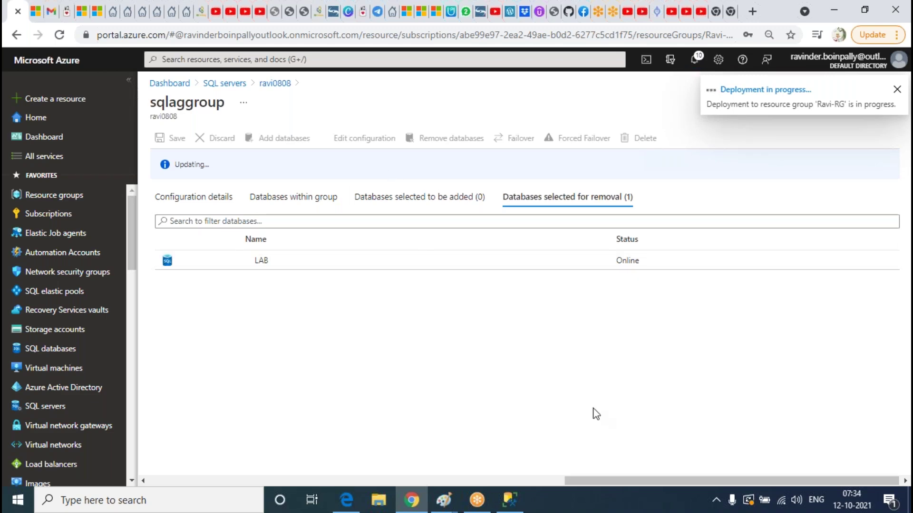
left_click(509, 500)
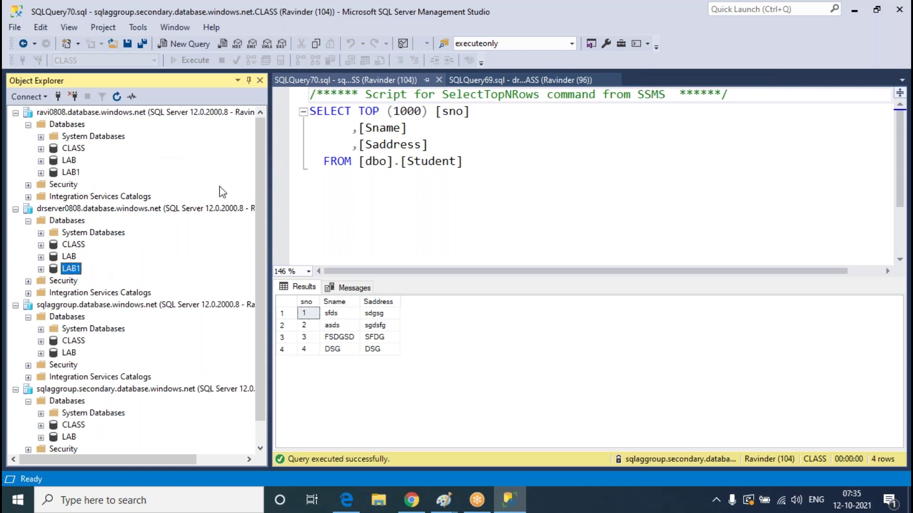
Select the LAB database under ravi0808 in Object Explorer, then go back to the Azure portal
left_click(70, 161)
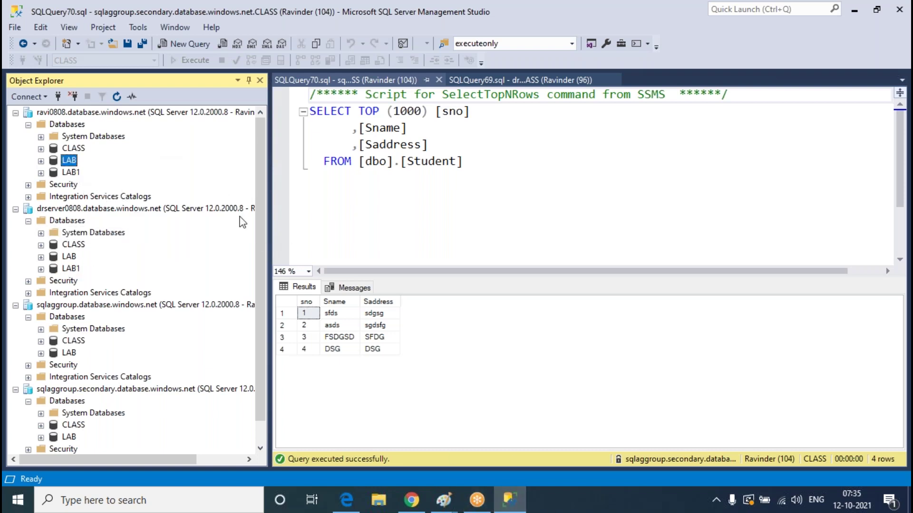
left_click(522, 506)
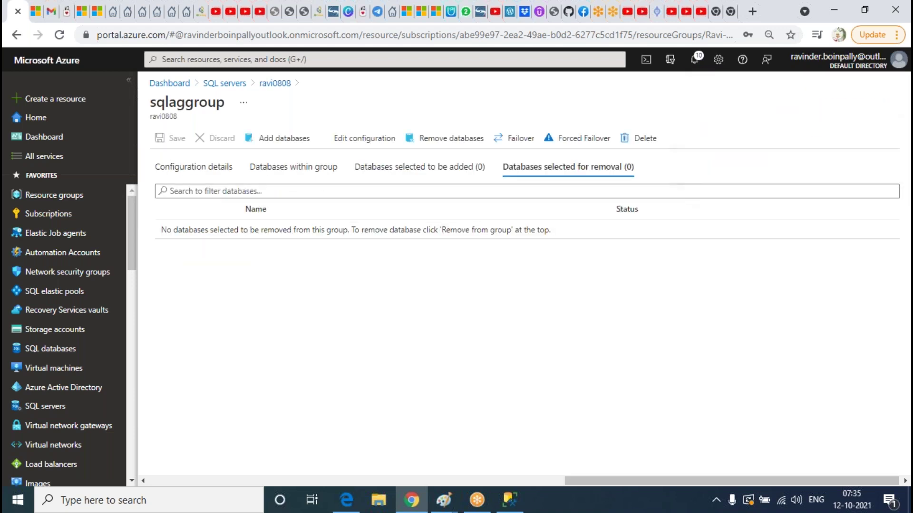
Check which databases remain in sqlaggroup and reload the portal page
left_click(293, 167)
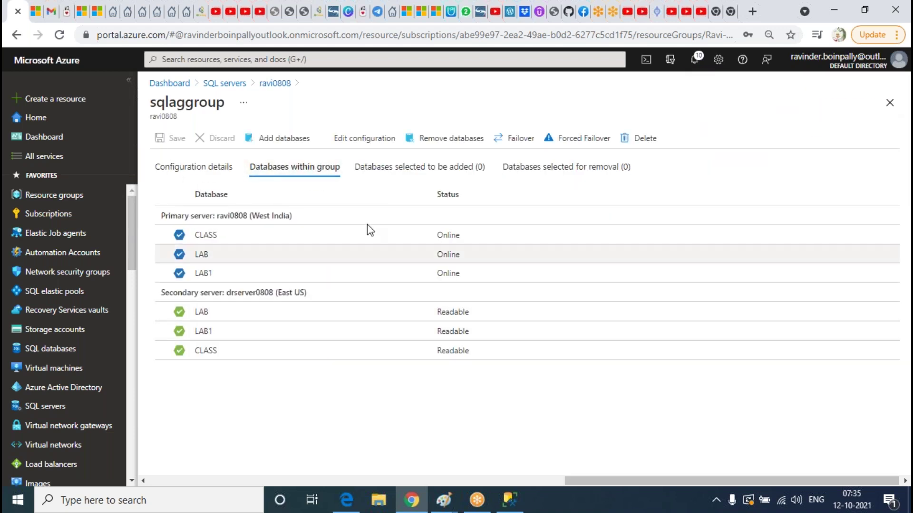
left_click(59, 35)
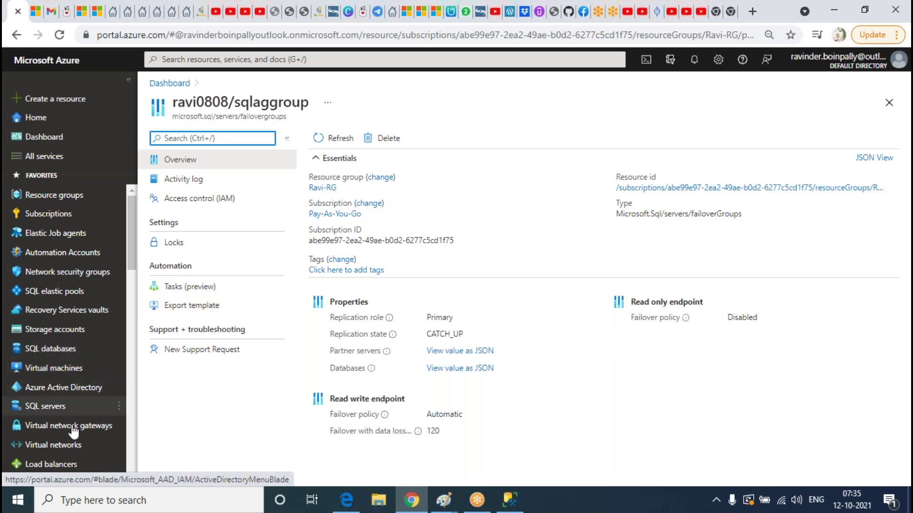
Navigate to SQL servers > ravi0808 > Failover groups > sqlaggroup
left_click(49, 407)
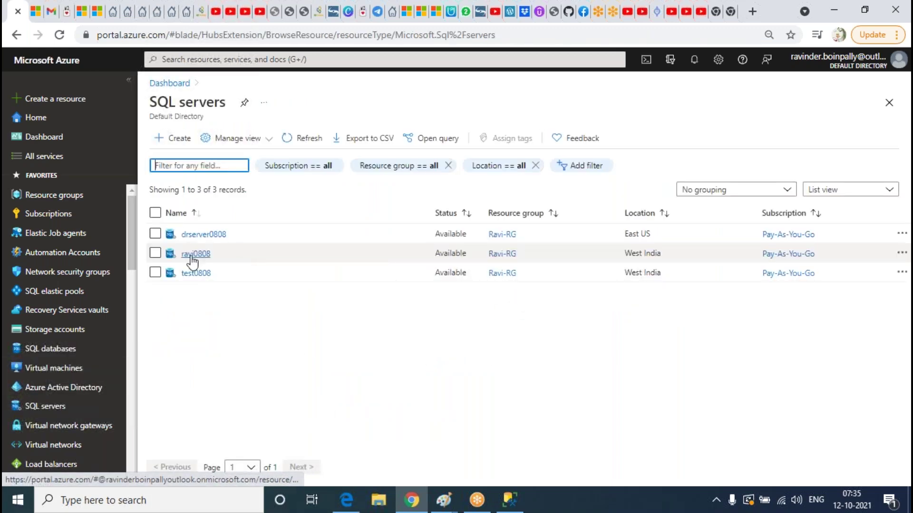
left_click(190, 254)
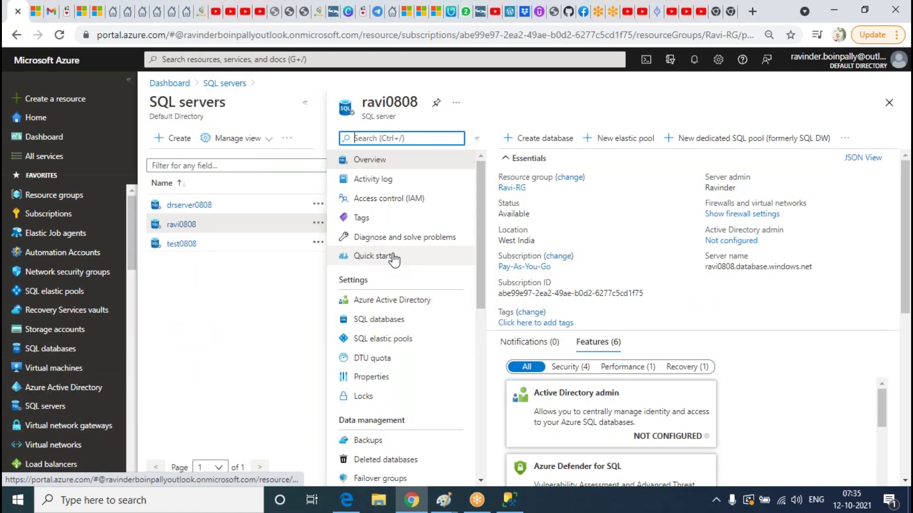
scroll(393, 256, "down", 2)
left_click(401, 418)
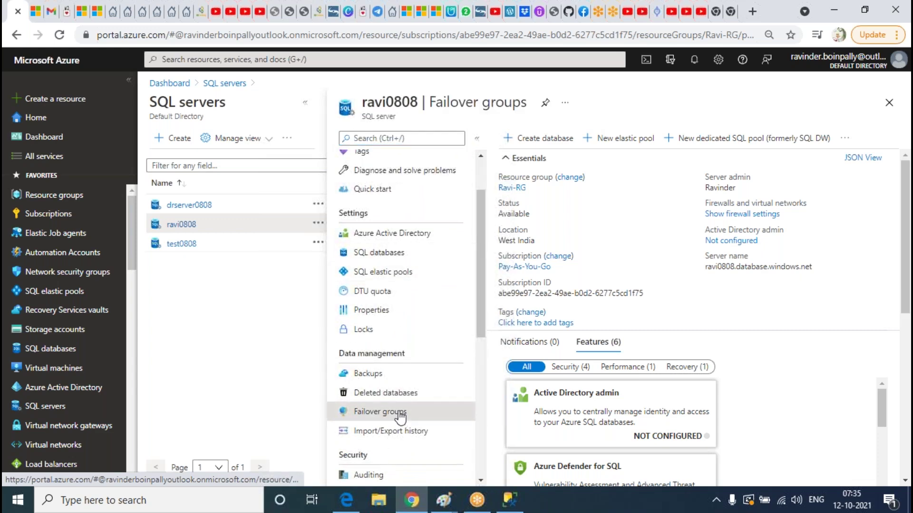
left_click(359, 223)
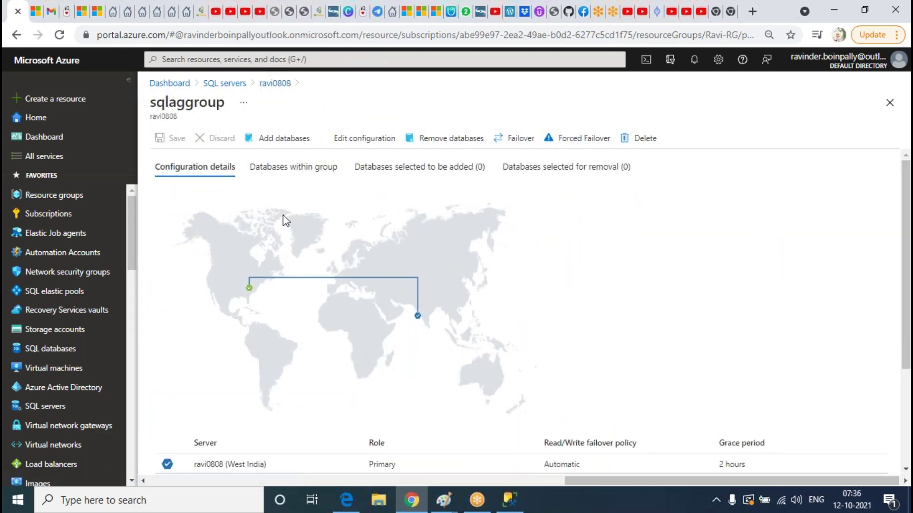
Review sqlaggroup's databases and configuration details, then open Edit configuration (Automatic, 2-hour grace period)
left_click(300, 174)
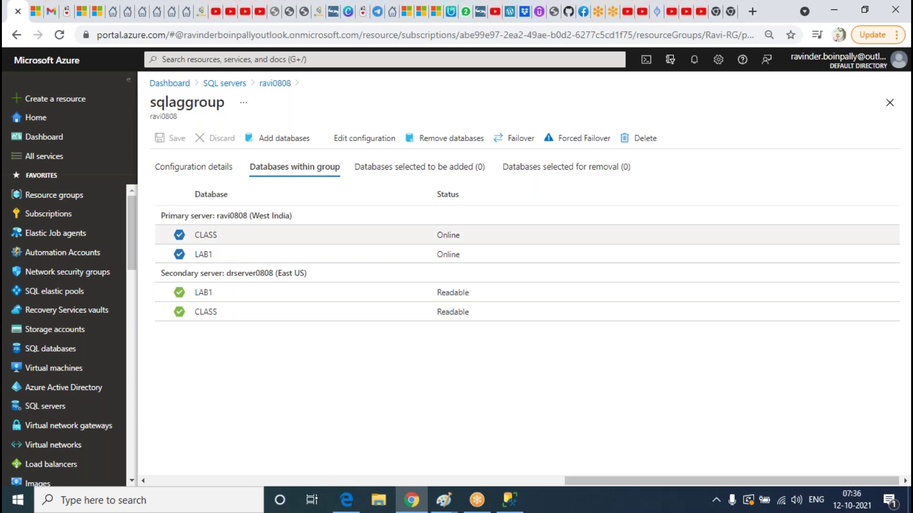
left_click(214, 175)
scroll(545, 356, "down", 3)
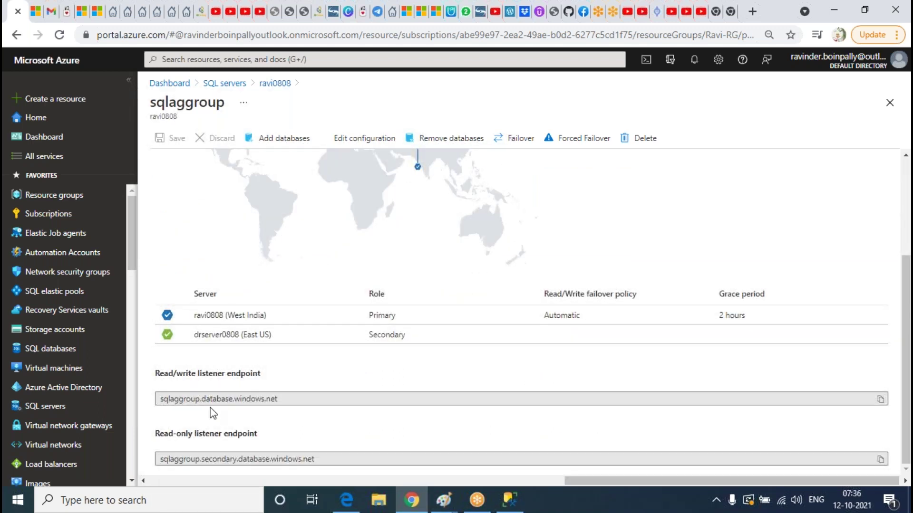
scroll(370, 377, "up", 3)
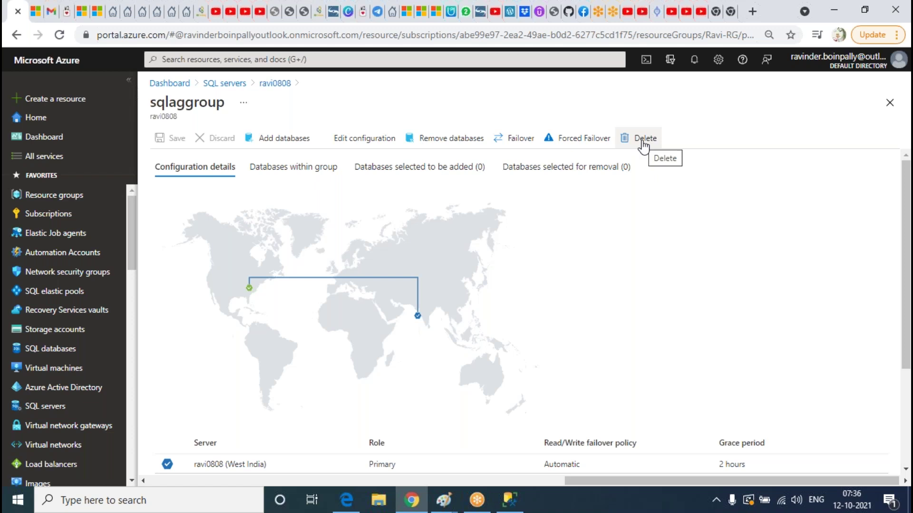
left_click(363, 150)
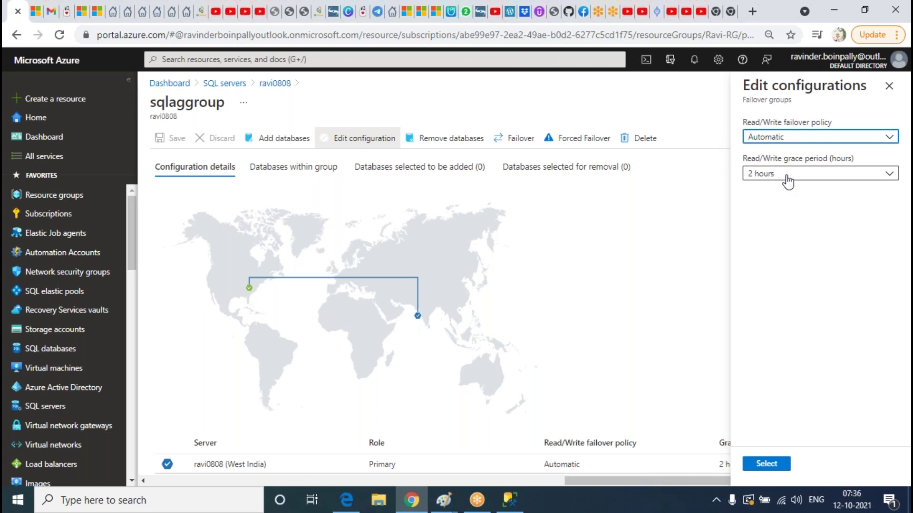
Close the configuration panel and browse the group's databases, pending additions, removals and configuration tabs
left_click(888, 86)
left_click(292, 177)
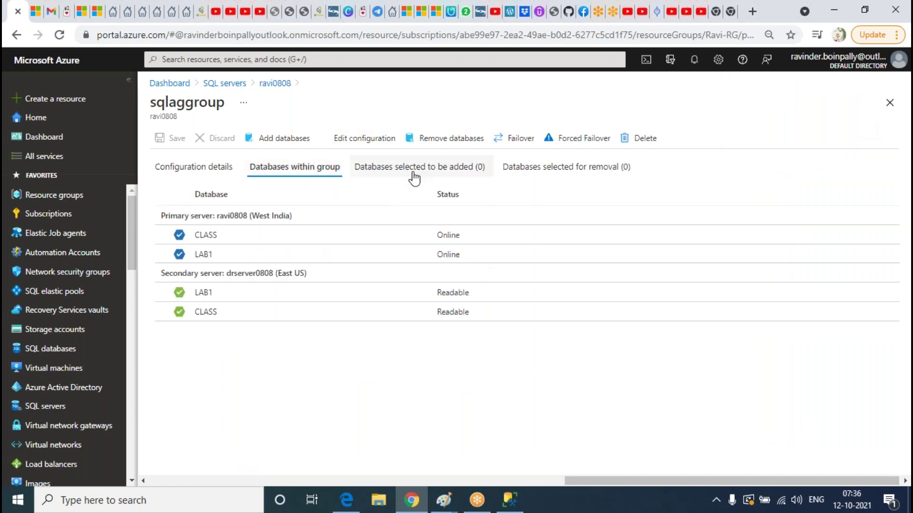
left_click(413, 178)
left_click(534, 175)
left_click(404, 171)
left_click(281, 177)
left_click(196, 169)
scroll(653, 342, "down", 3)
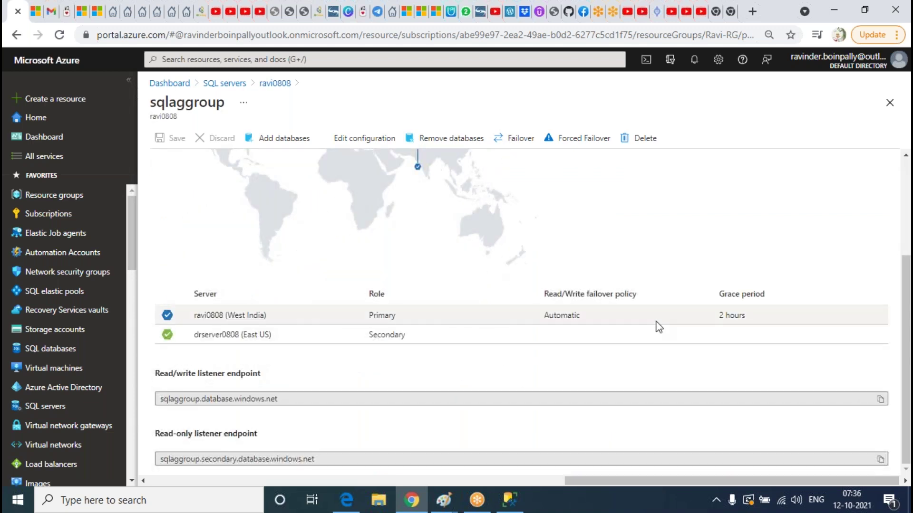
scroll(658, 327, "up", 3)
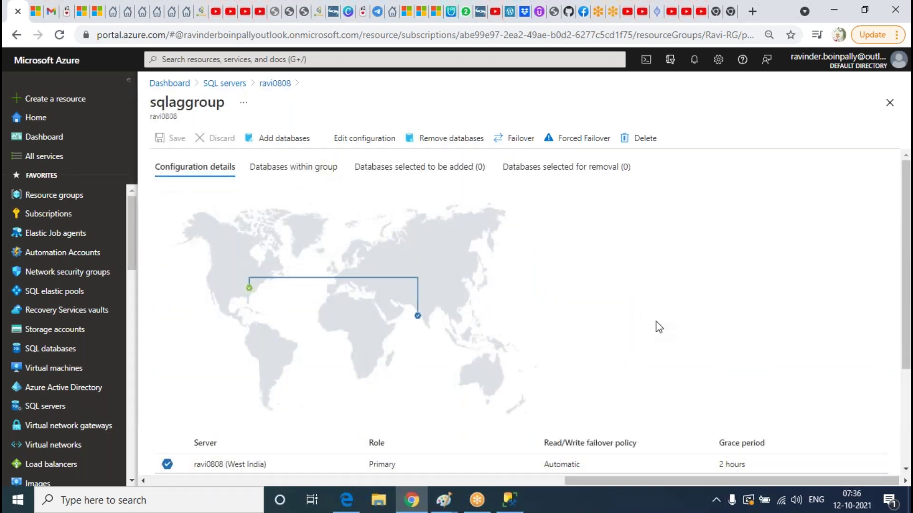
left_click(308, 170)
left_click(434, 173)
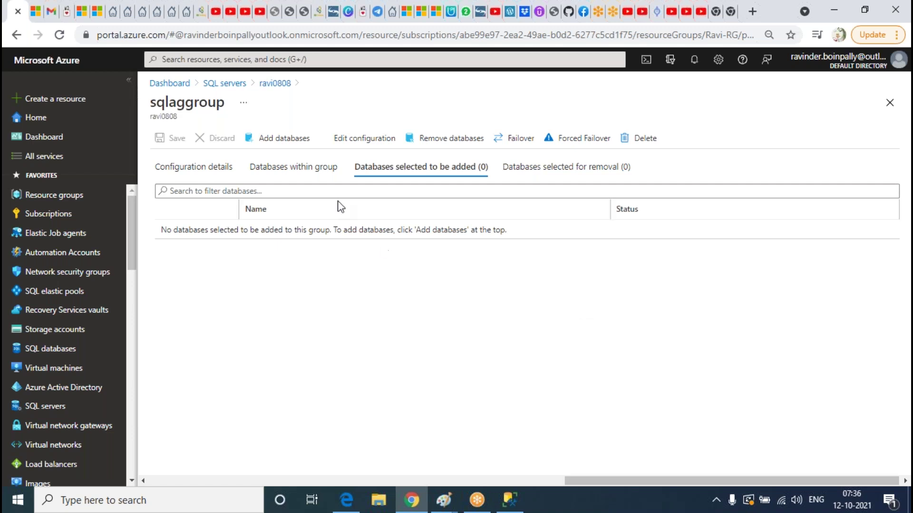
left_click(317, 173)
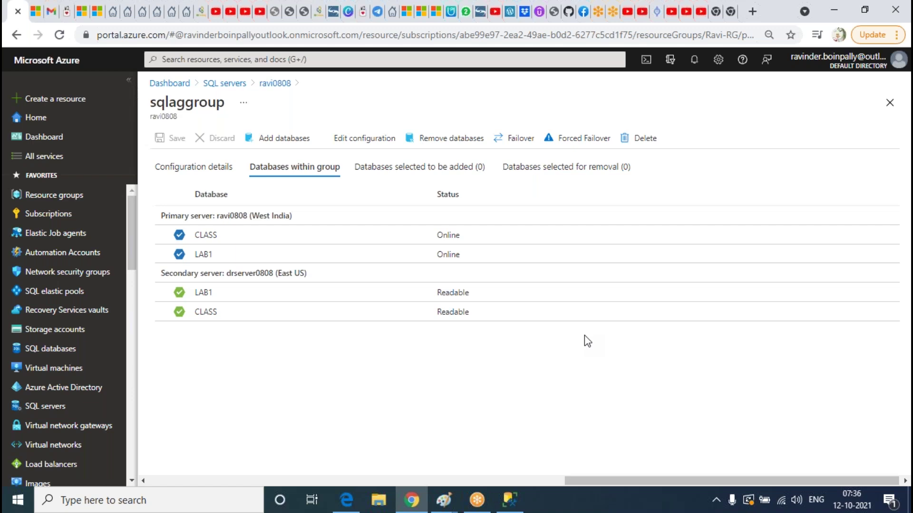
Reopen Edit configuration and close it, keeping the Automatic read/write failover policy
left_click(363, 139)
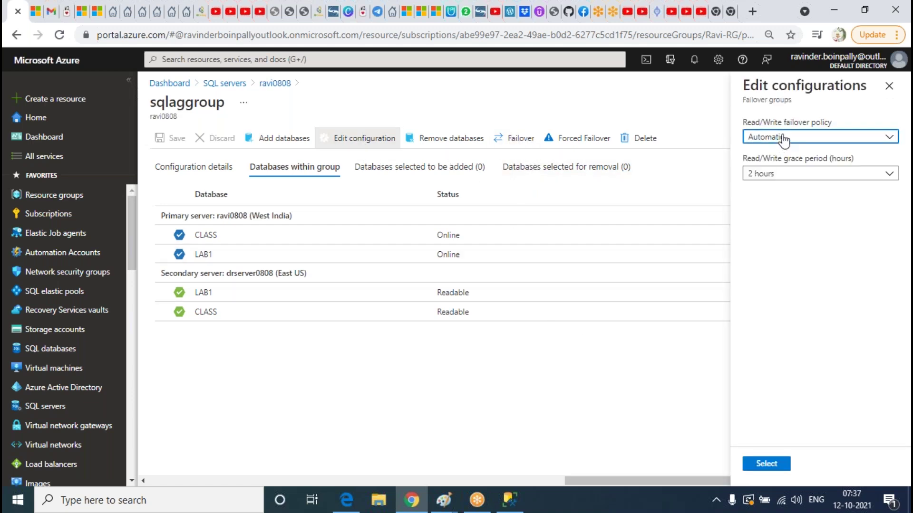
left_click(813, 139)
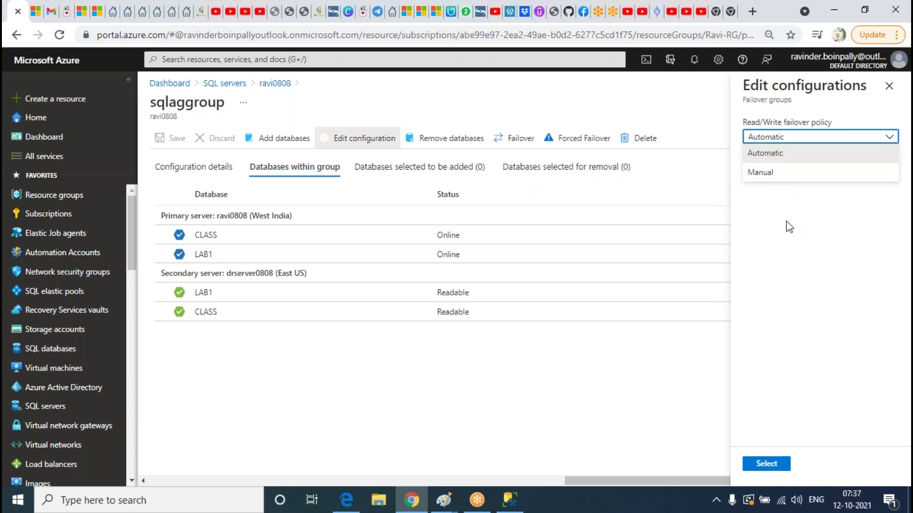
left_click(815, 245)
left_click(888, 86)
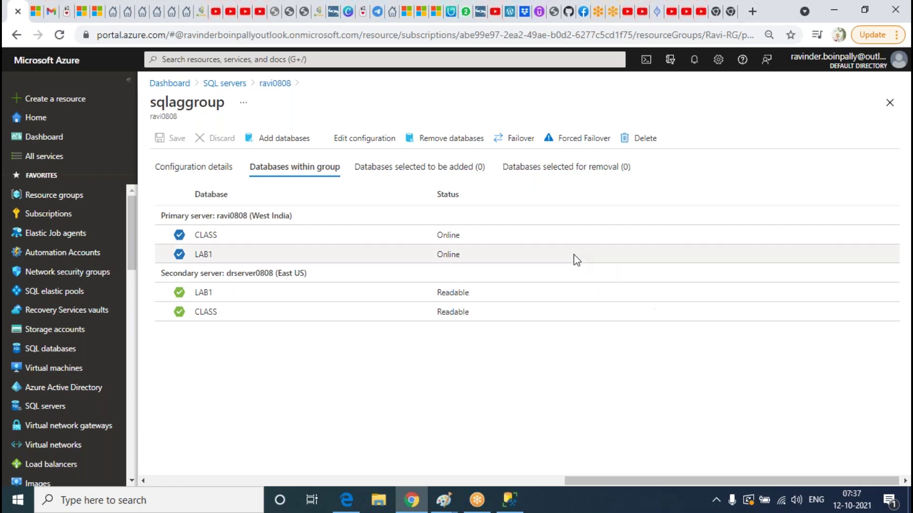
Decline the failover, then set the read/write failover policy to Manual and recheck the panel
left_click(518, 142)
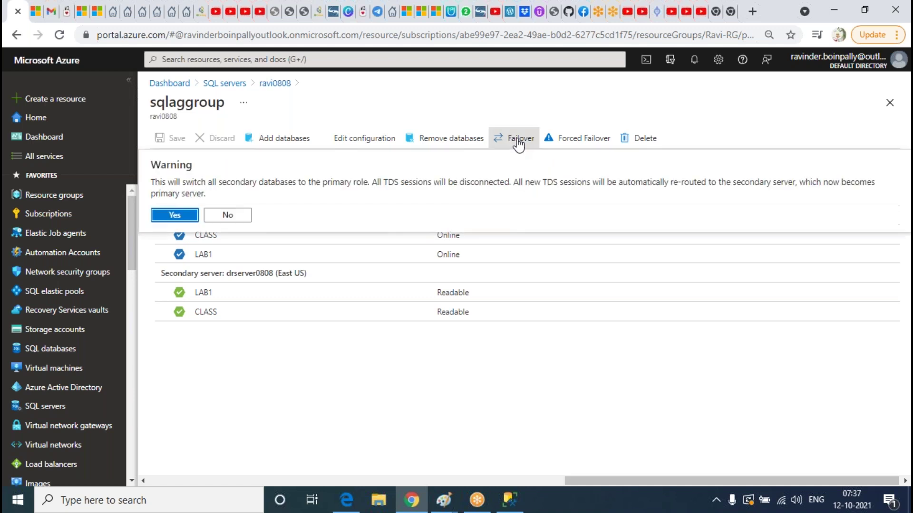
left_click(690, 418)
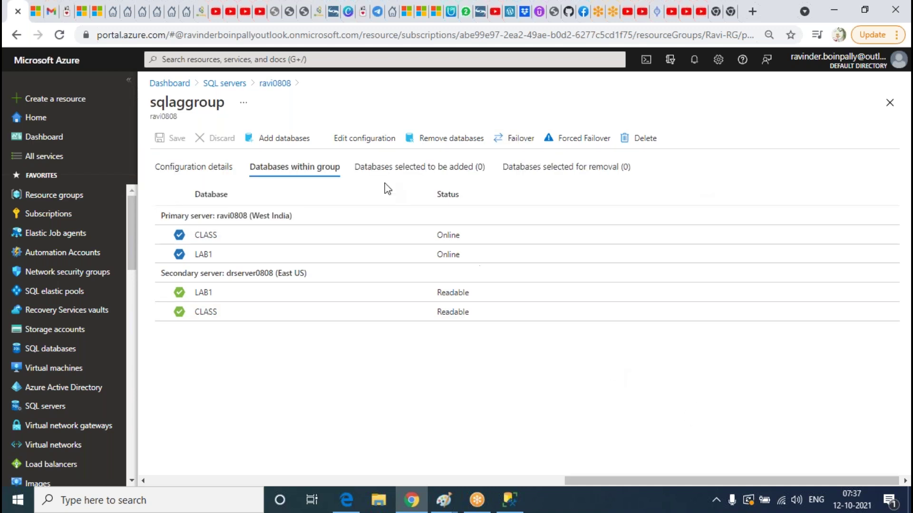
left_click(371, 144)
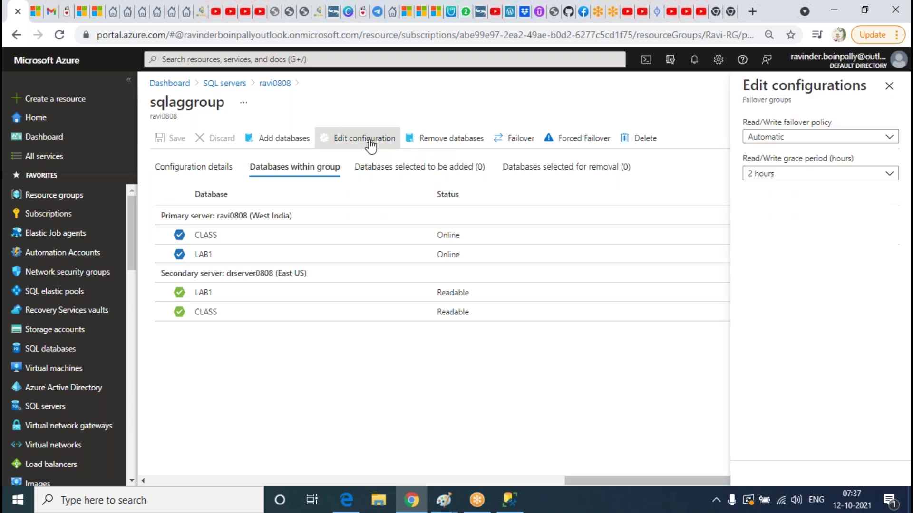
left_click(793, 139)
left_click(793, 174)
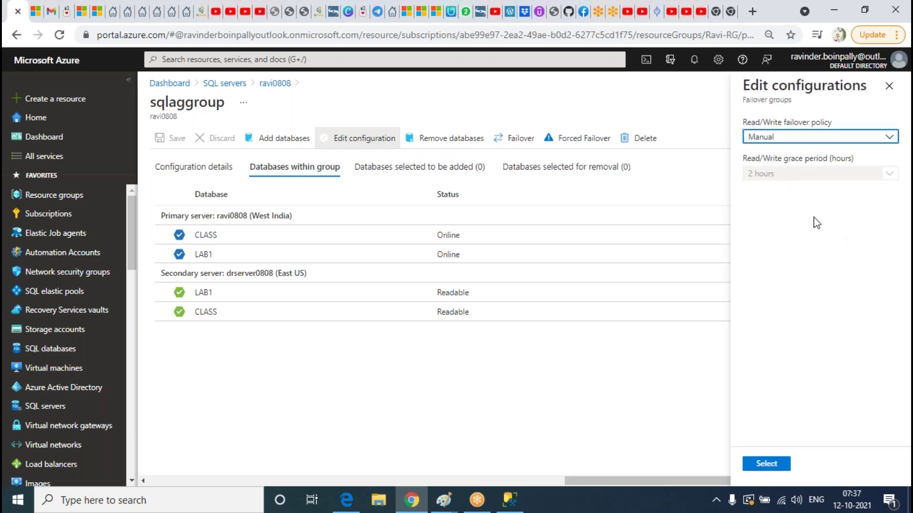
left_click(767, 463)
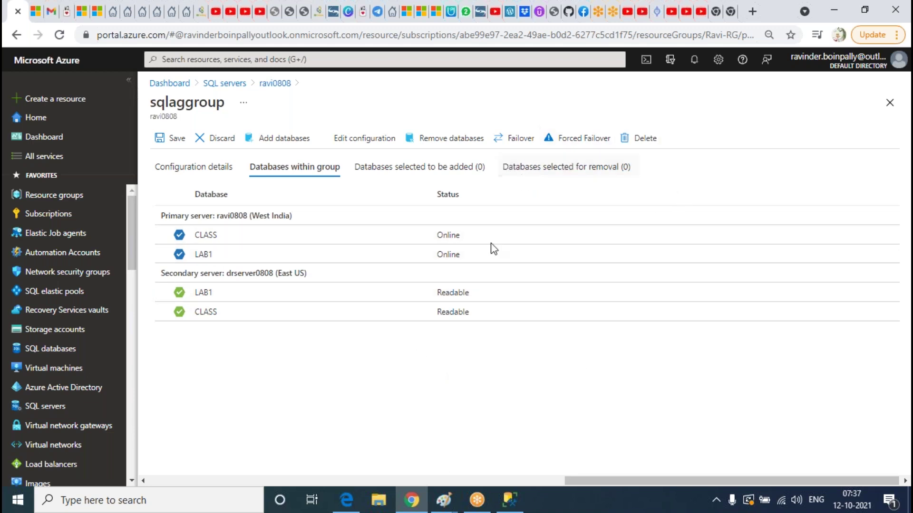
left_click(354, 144)
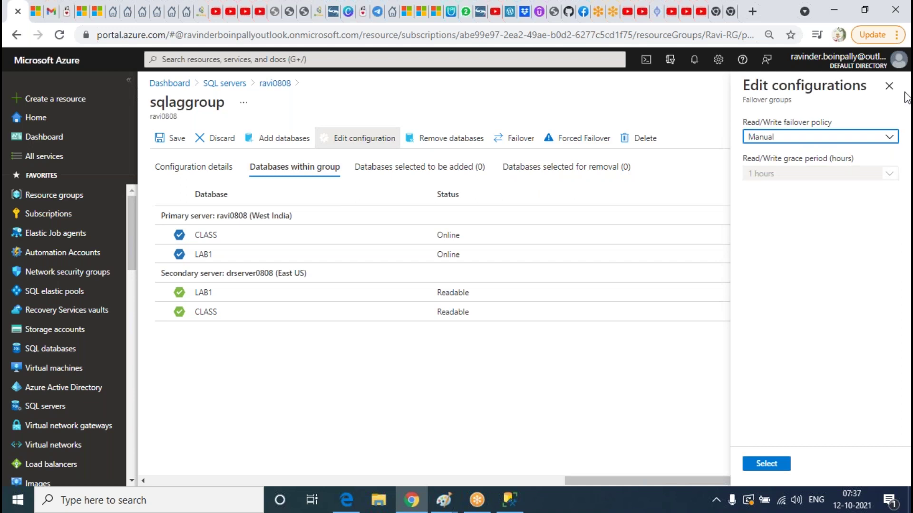
left_click(888, 87)
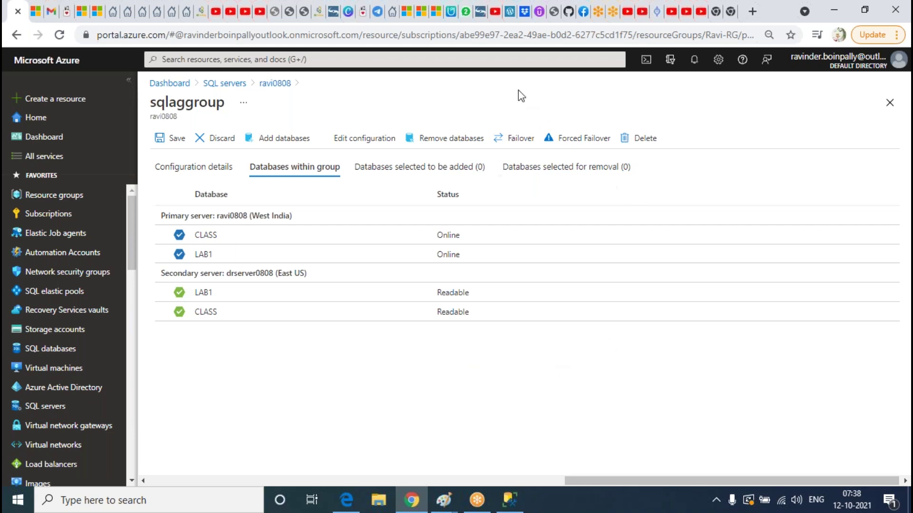
Go from SQL servers to the ravi0808 overview, then open the SQL databases list
left_click(509, 24)
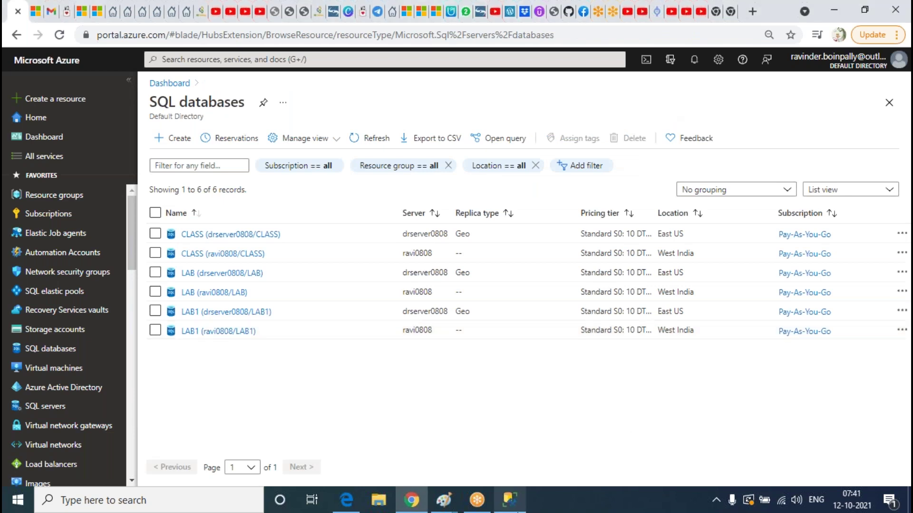
left_click(509, 500)
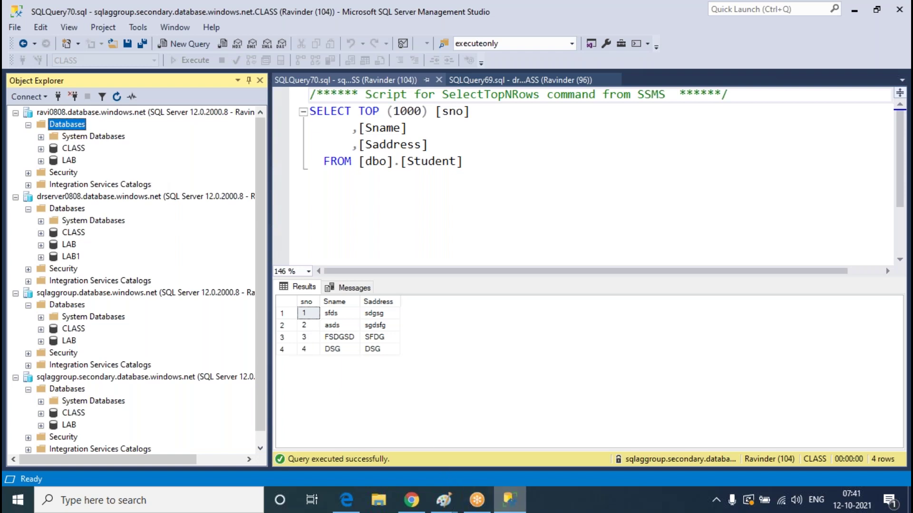
left_click(512, 504)
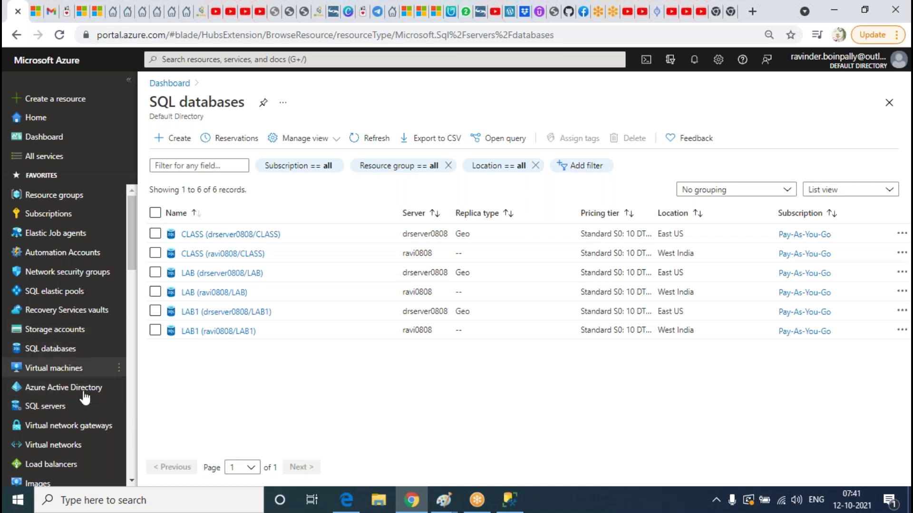
left_click(61, 408)
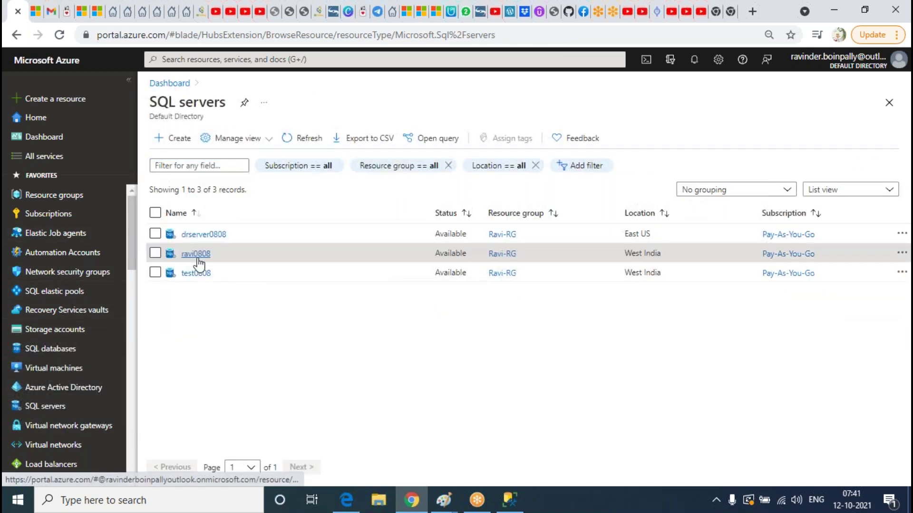
left_click(196, 255)
scroll(452, 300, "down", 2)
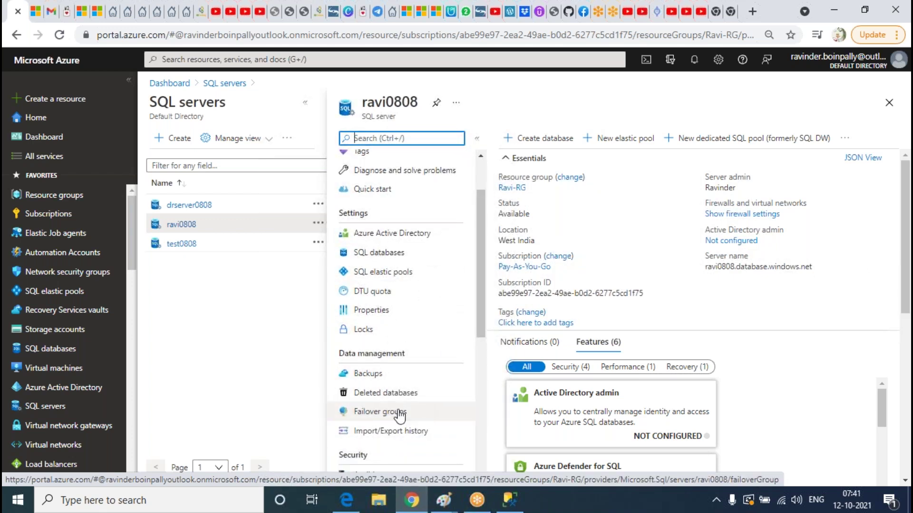
scroll(401, 414, "up", 3)
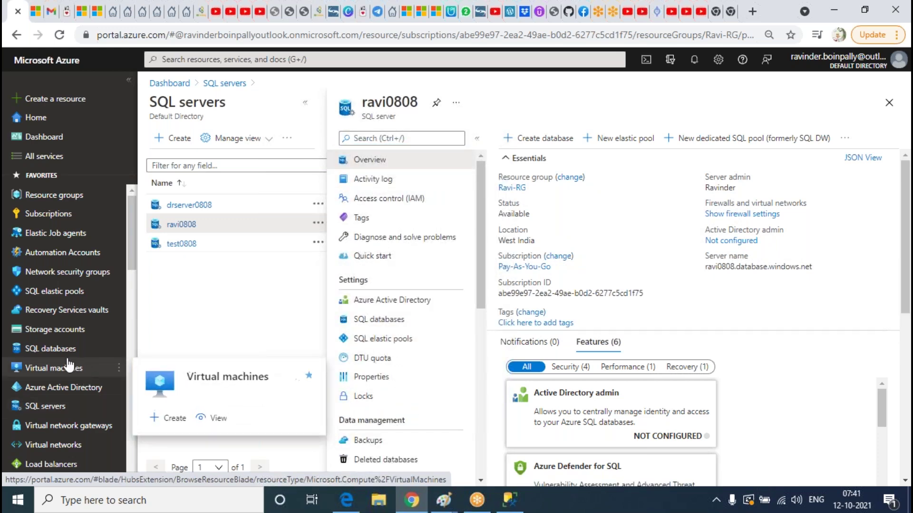
left_click(52, 348)
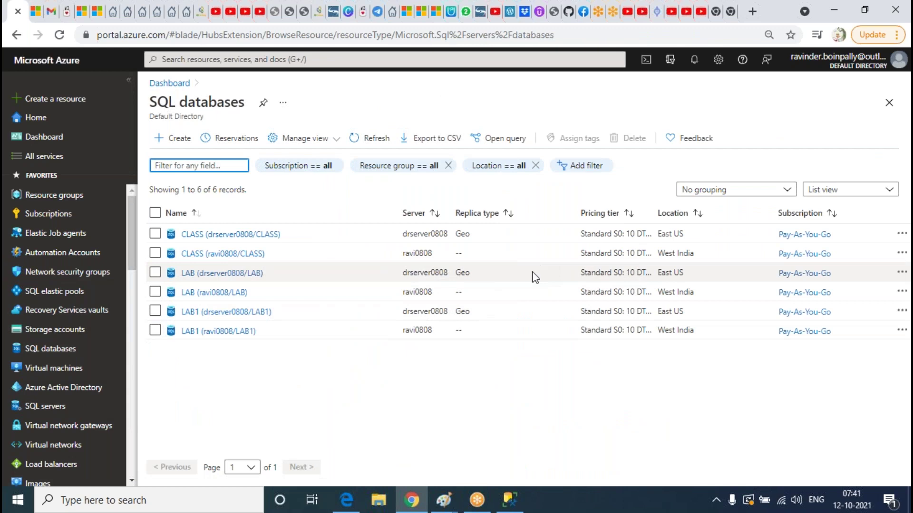
Refresh drserver0808's Databases folder in Management Studio and return to the portal
mouse_move(214, 292)
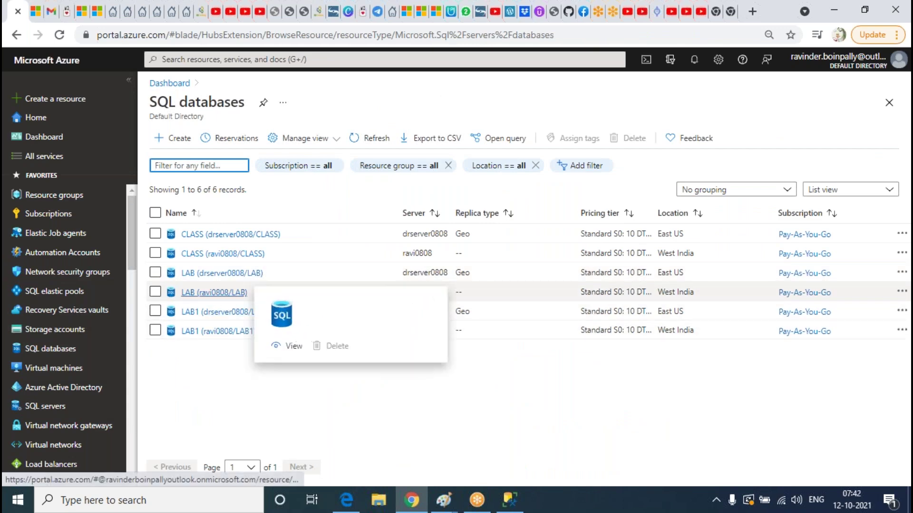
left_click(509, 499)
left_click(70, 161)
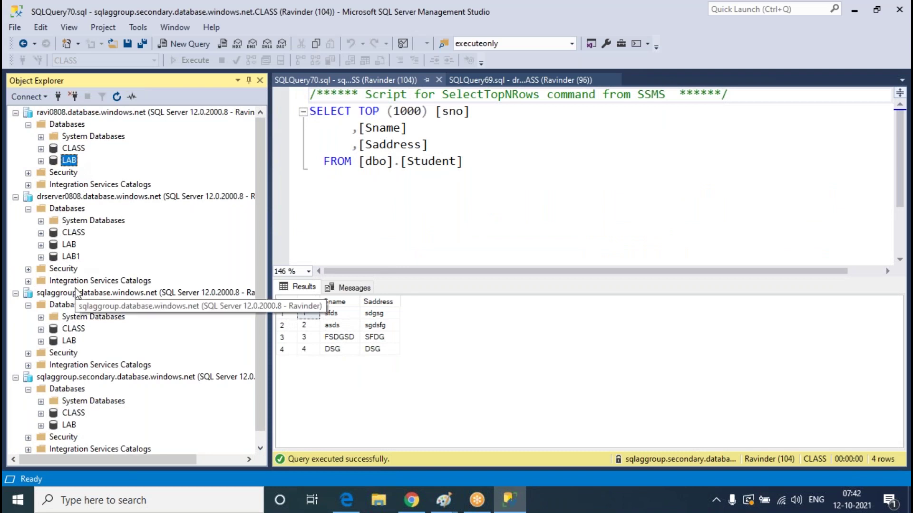
right_click(76, 209)
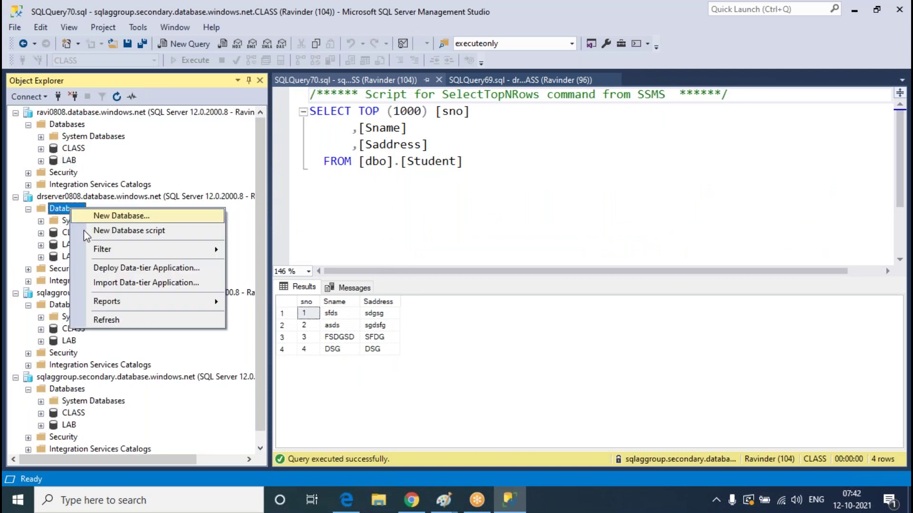
left_click(109, 319)
left_click(412, 507)
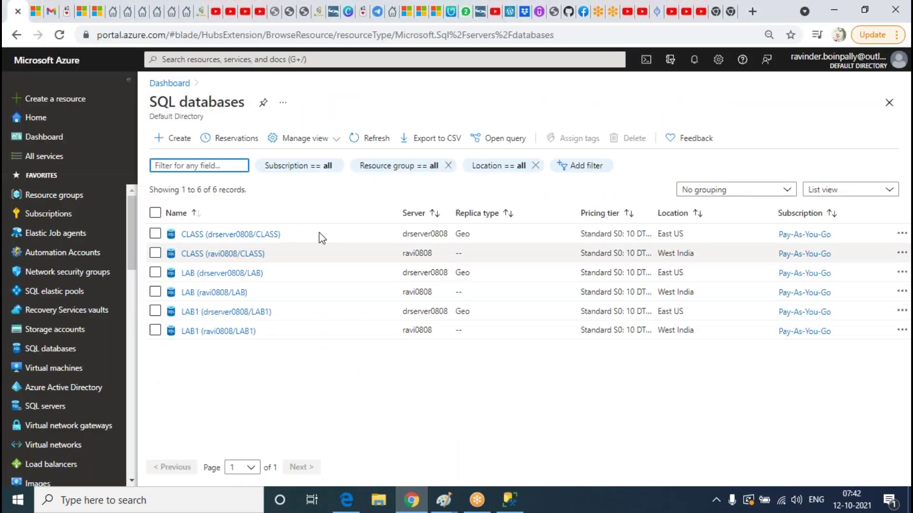
Show the databases within ravi0808's sqlaggroup failover group
left_click(69, 407)
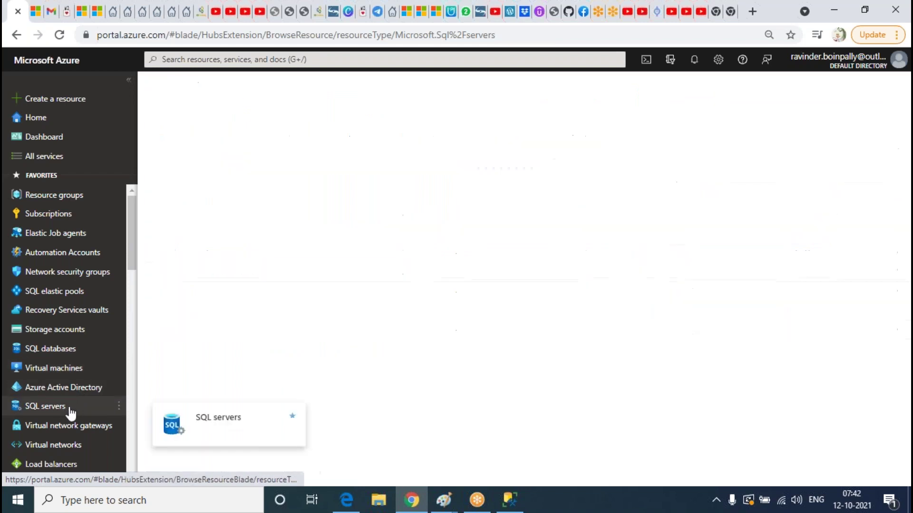
left_click(195, 253)
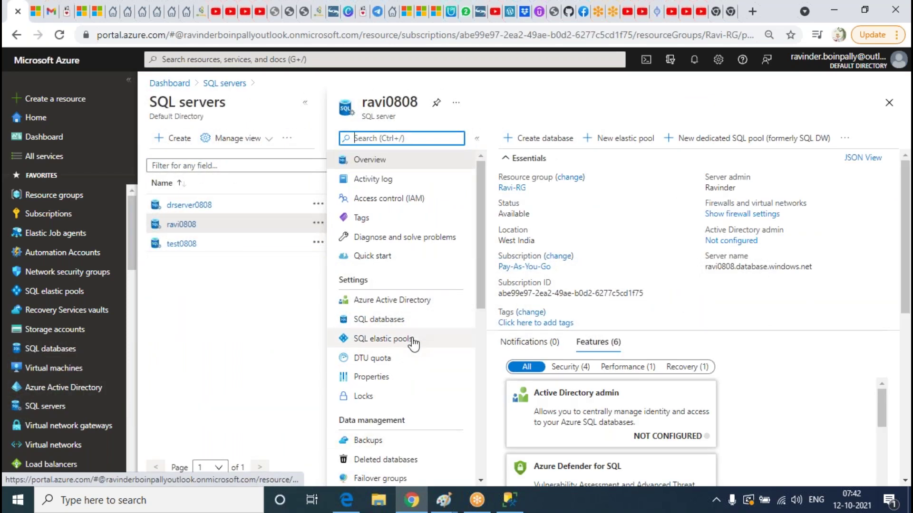
left_click(390, 478)
left_click(405, 219)
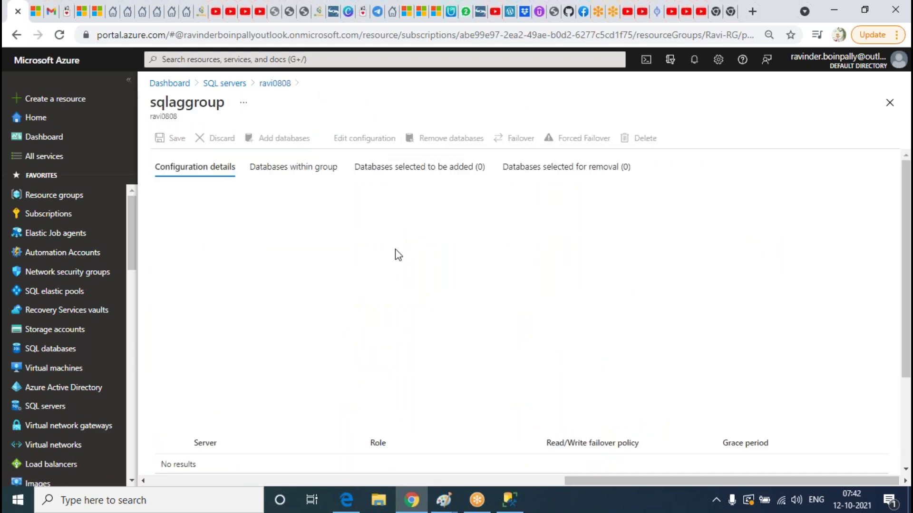
left_click(294, 167)
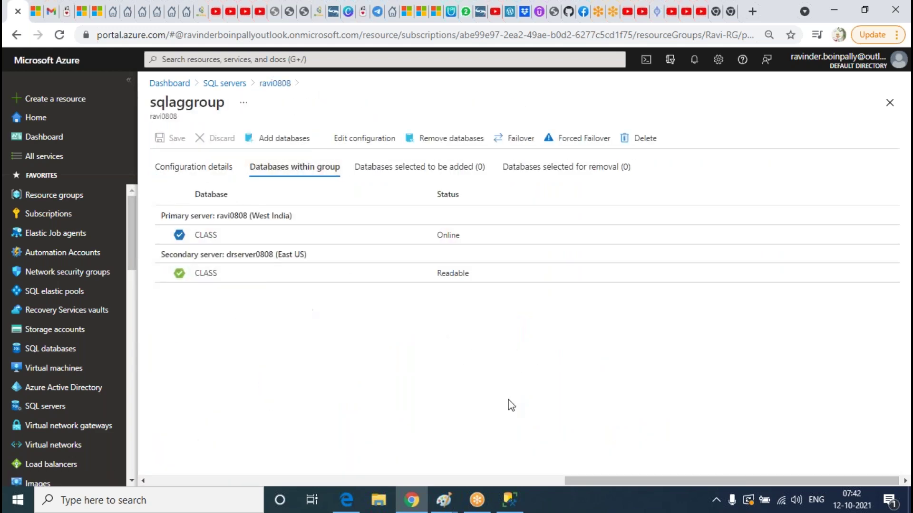
Open the CLASS database on ravi0808 from the SQL databases list
left_click(510, 500)
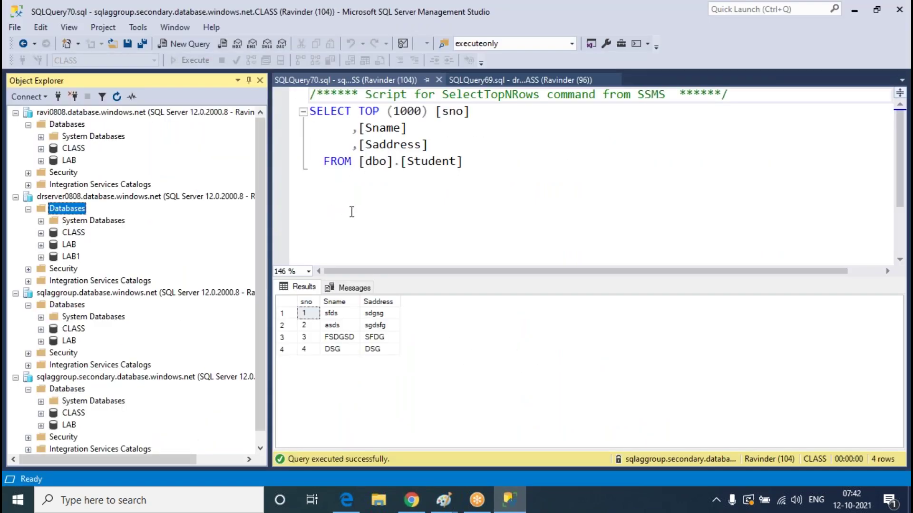
left_click(411, 499)
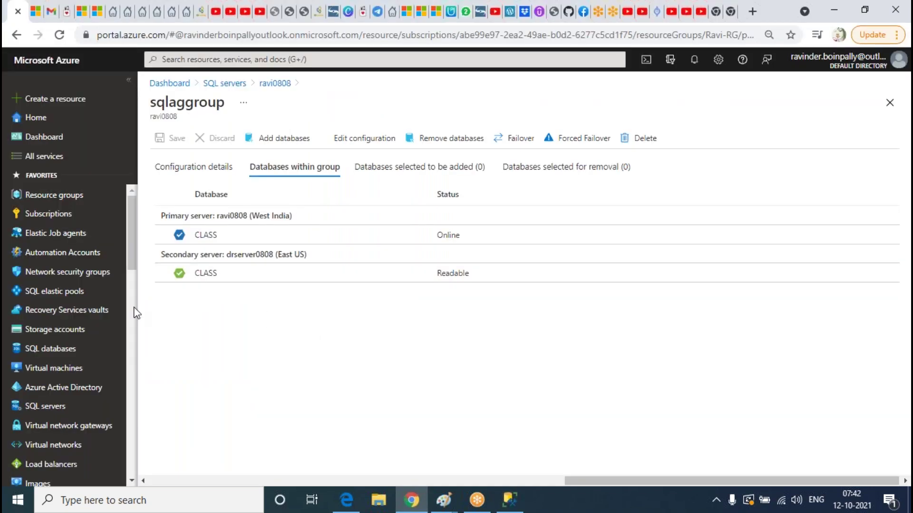
left_click(61, 351)
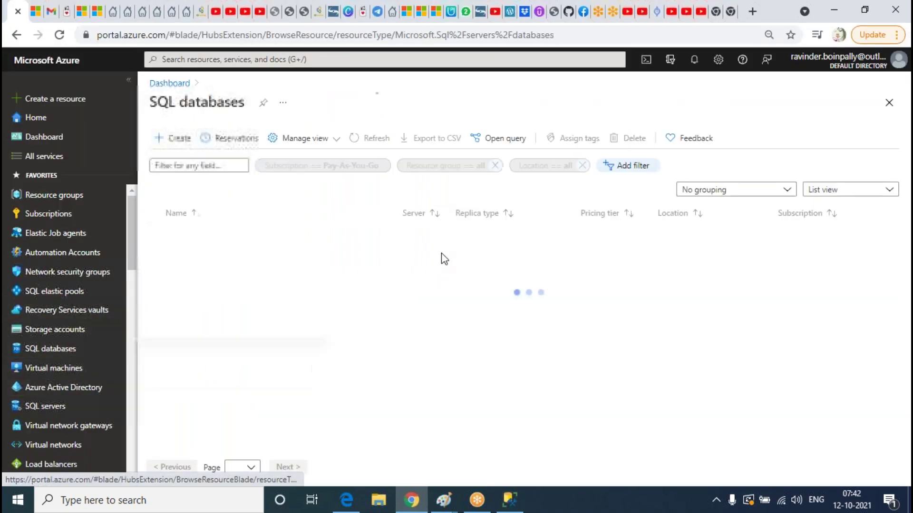
mouse_move(230, 255)
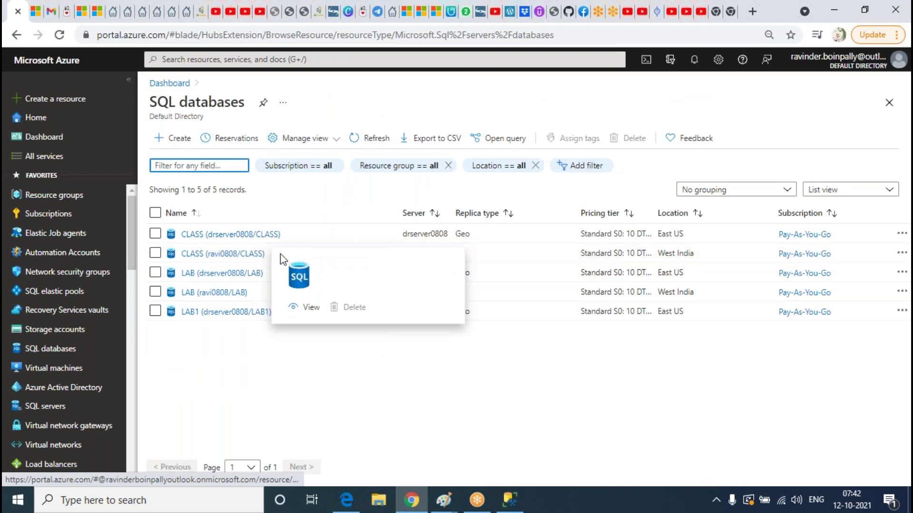
left_click(241, 255)
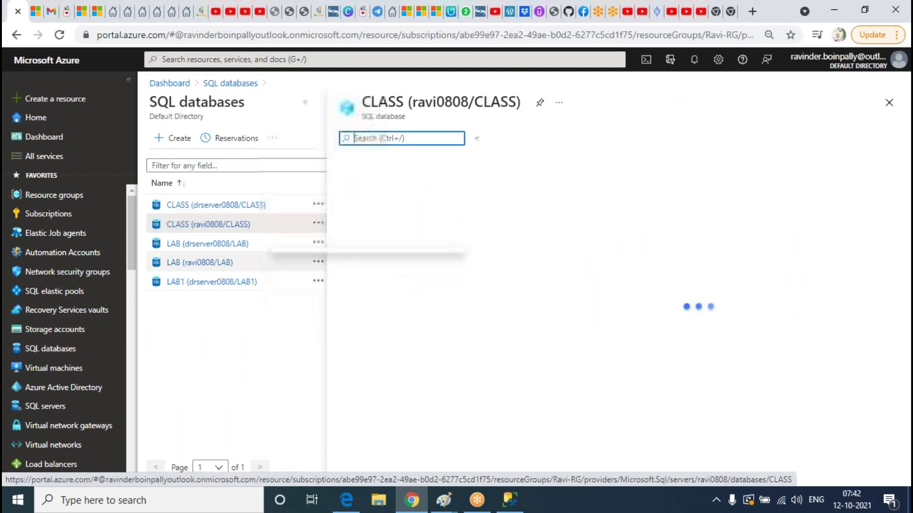
Add a Delete lock named asdfsaf with notes 'asdfds' to the CLASS database
scroll(419, 265, "down", 1)
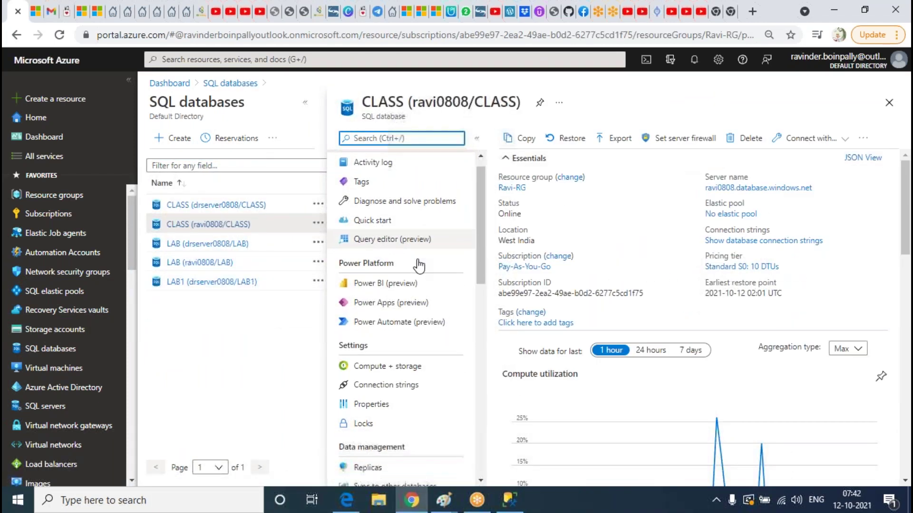
scroll(419, 265, "down", 5)
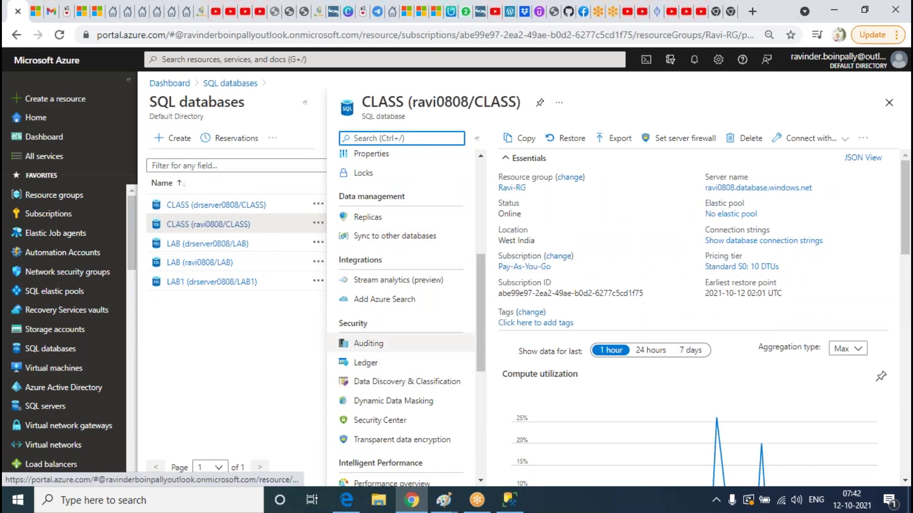
scroll(387, 267, "down", 4)
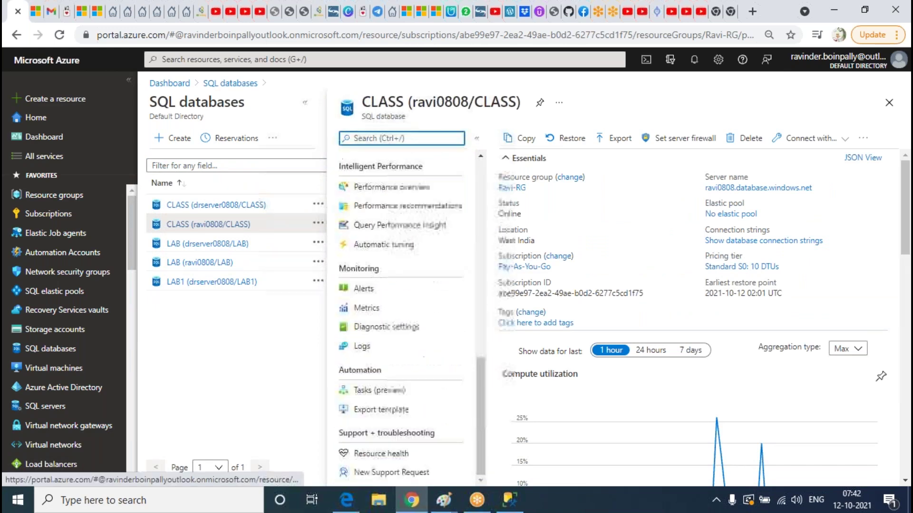
scroll(409, 320, "up", 9)
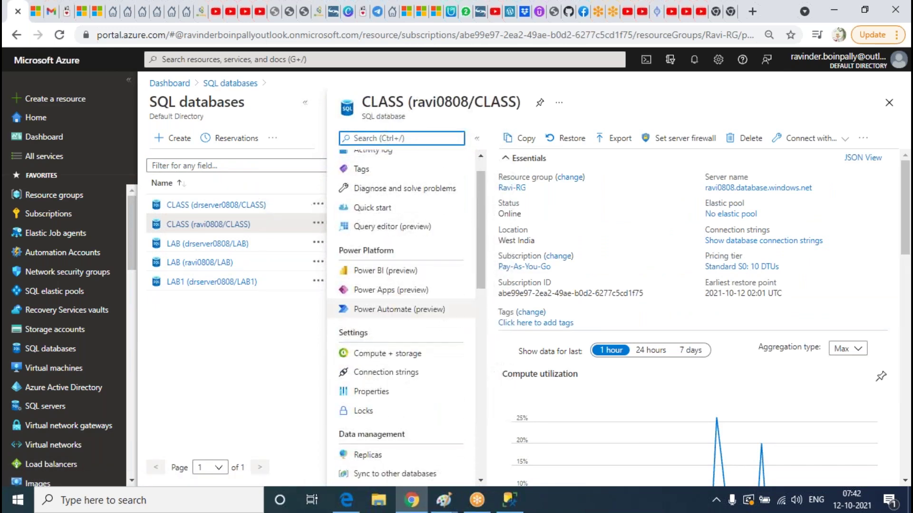
left_click(385, 412)
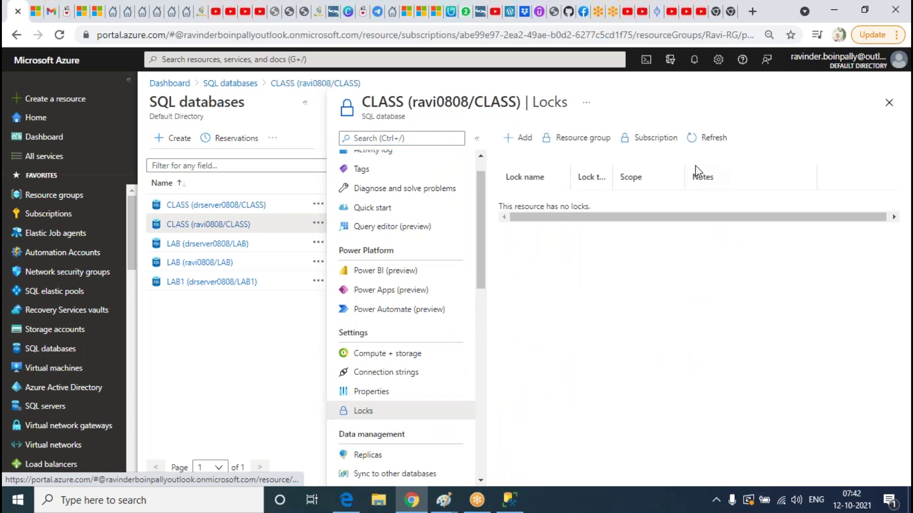
left_click(522, 138)
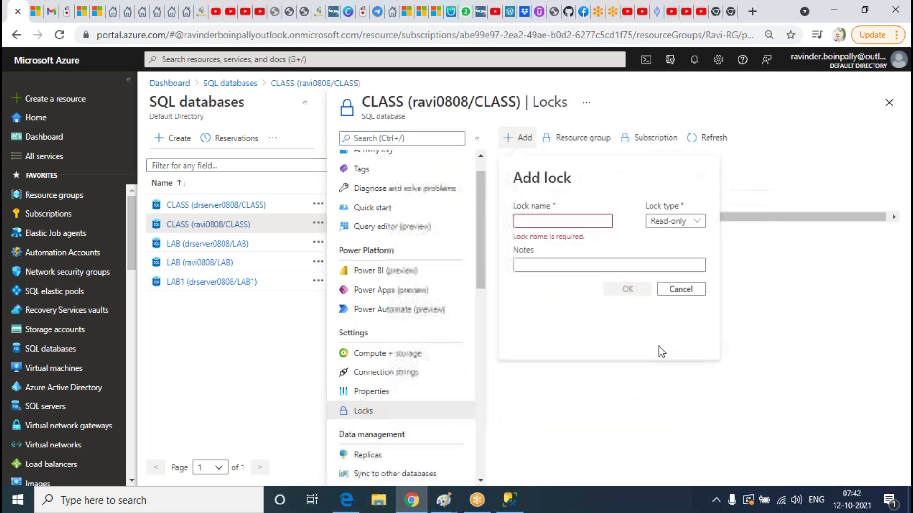
left_click(560, 220)
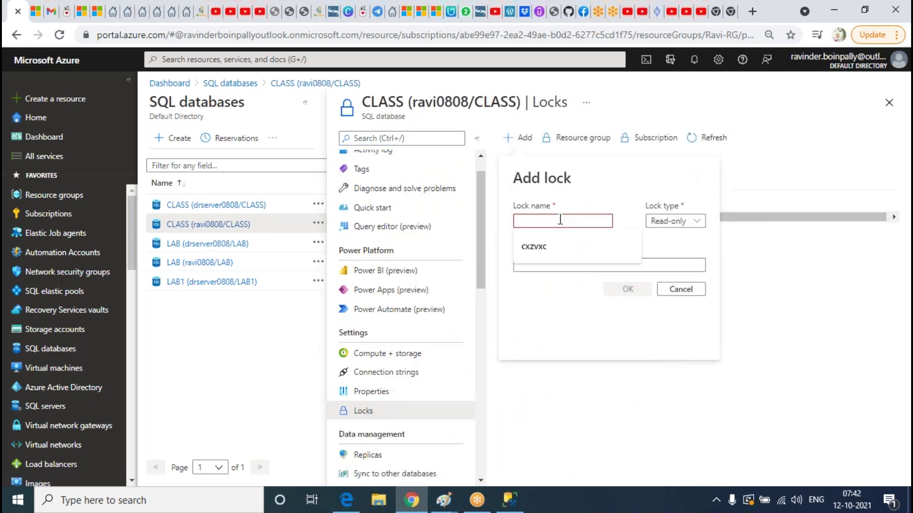
type("asdfsaf")
left_click(673, 221)
left_click(674, 249)
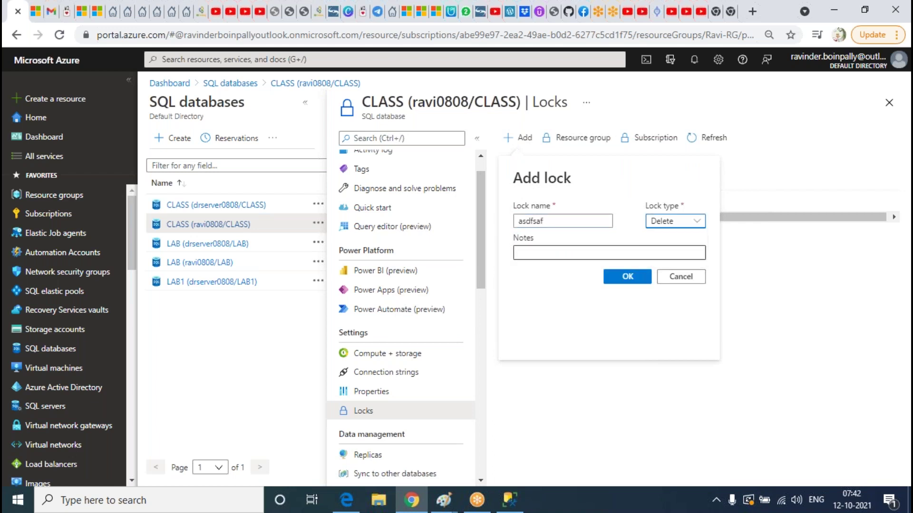
type("asdfds")
left_click(628, 277)
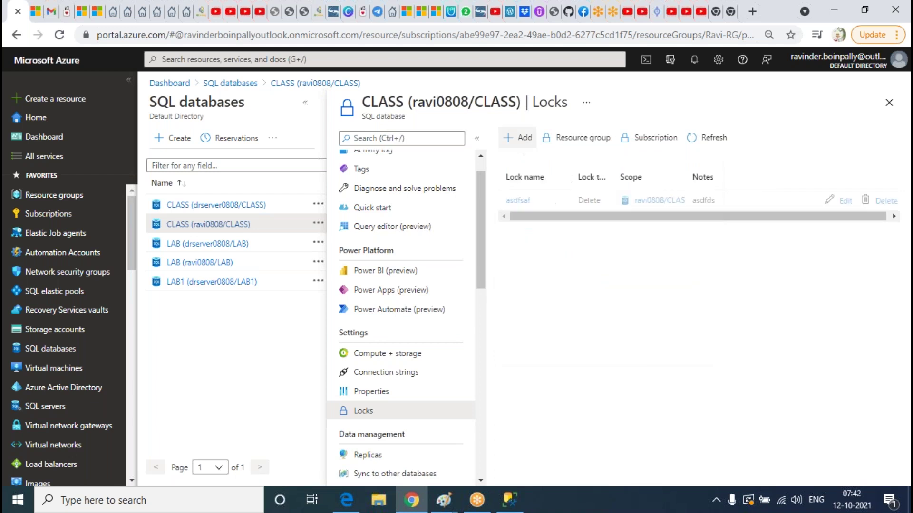
Attempt deleting CLASS by confirming its name, then select CLASS in Management Studio
scroll(404, 204, "up", 1)
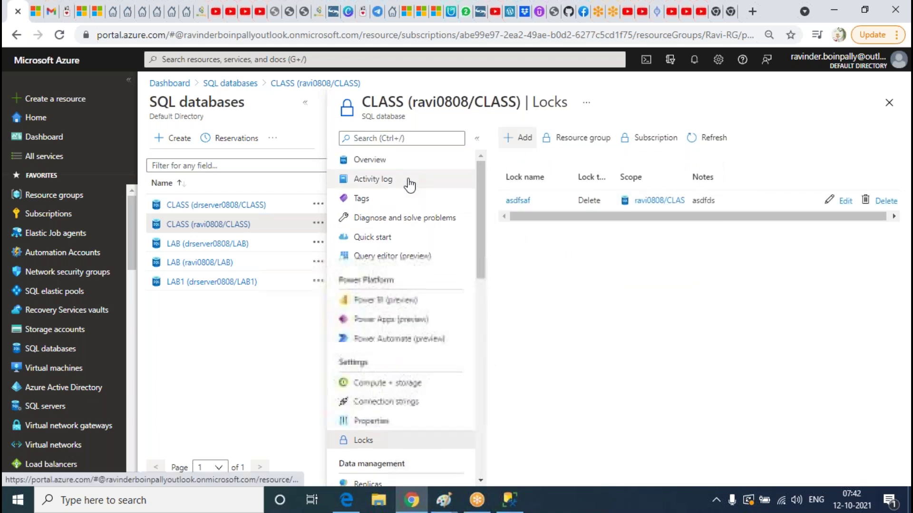
left_click(389, 164)
left_click(740, 138)
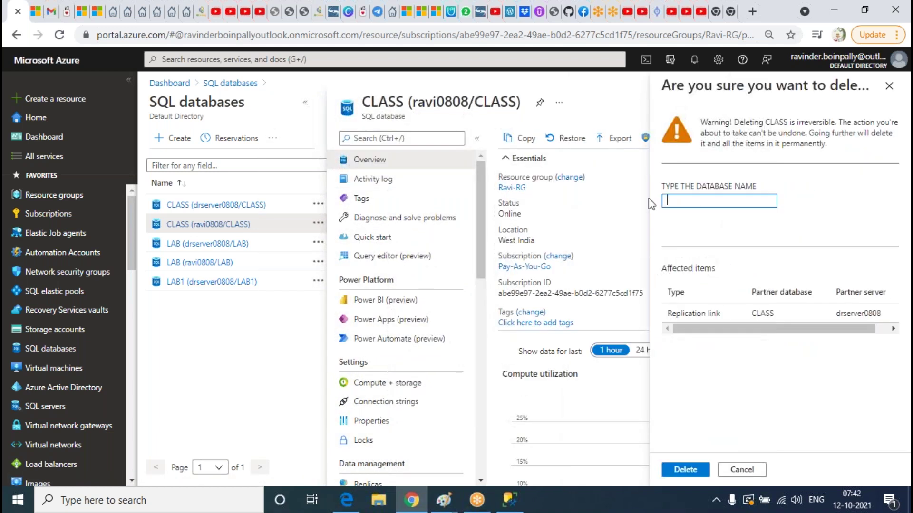
double_click(777, 123)
key("ctrl+c")
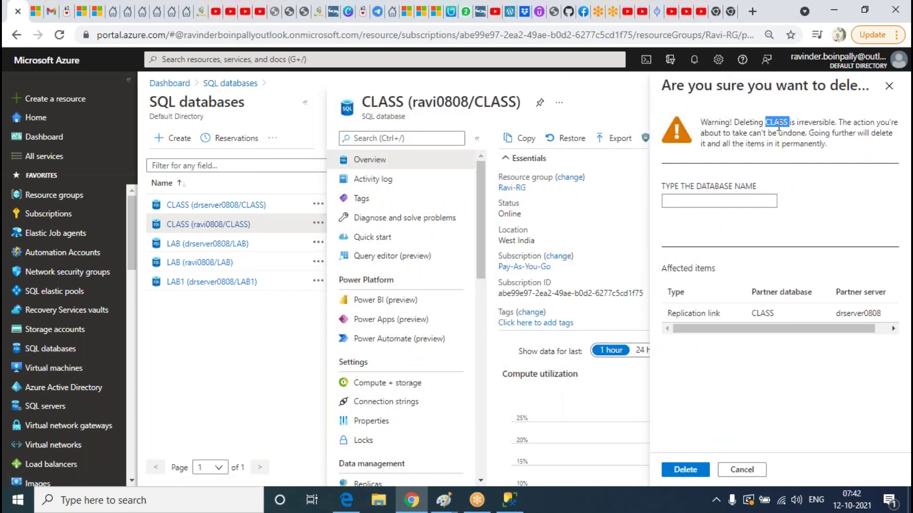
left_click(727, 202)
key("ctrl+v")
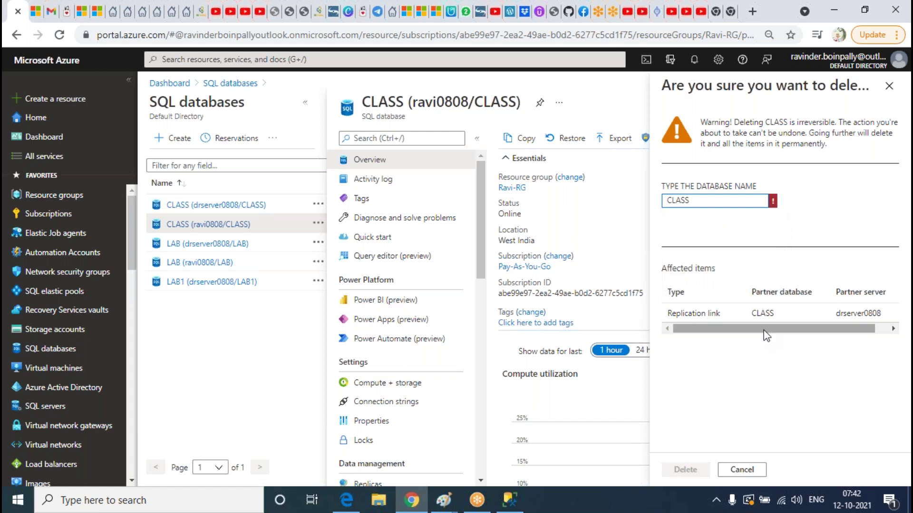
left_click(684, 470)
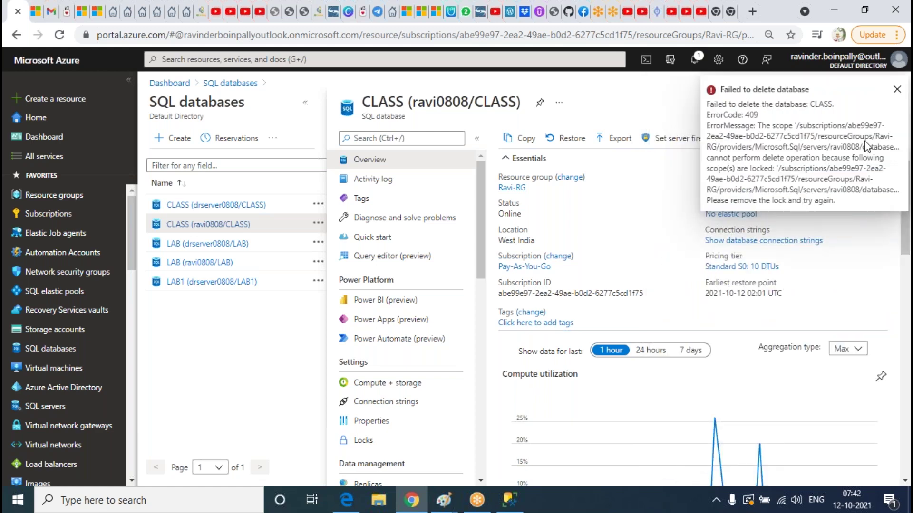
left_click(510, 500)
left_click(74, 150)
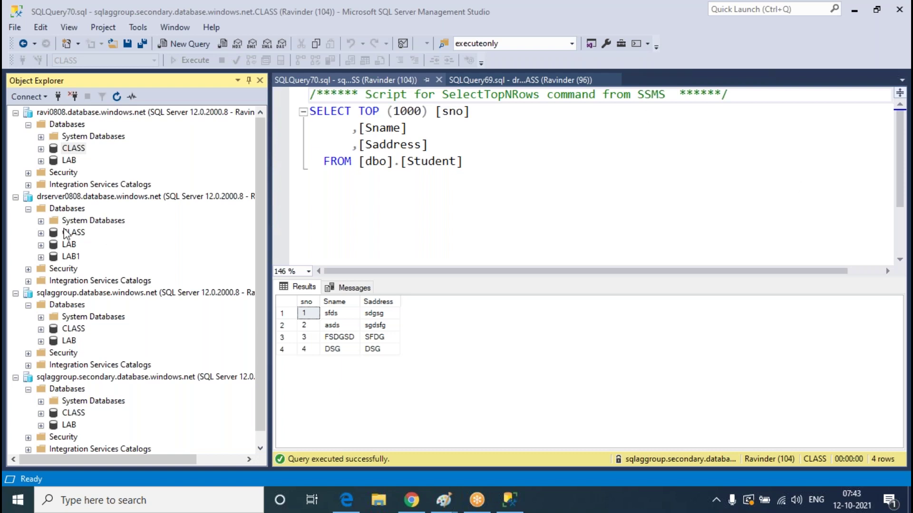
Delete CLASS from ravi0808's Databases folder in Object Explorer, confirming with OK
left_click(75, 149)
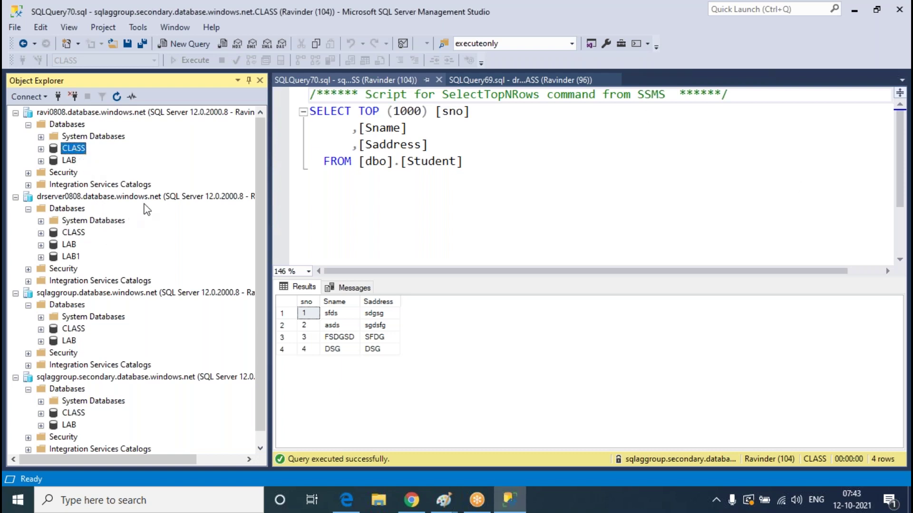
right_click(75, 148)
left_click(126, 313)
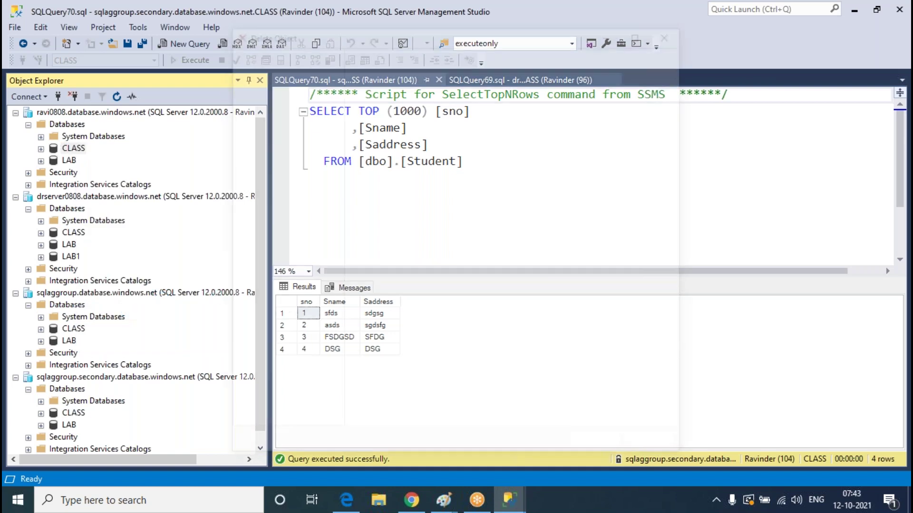
left_click(596, 449)
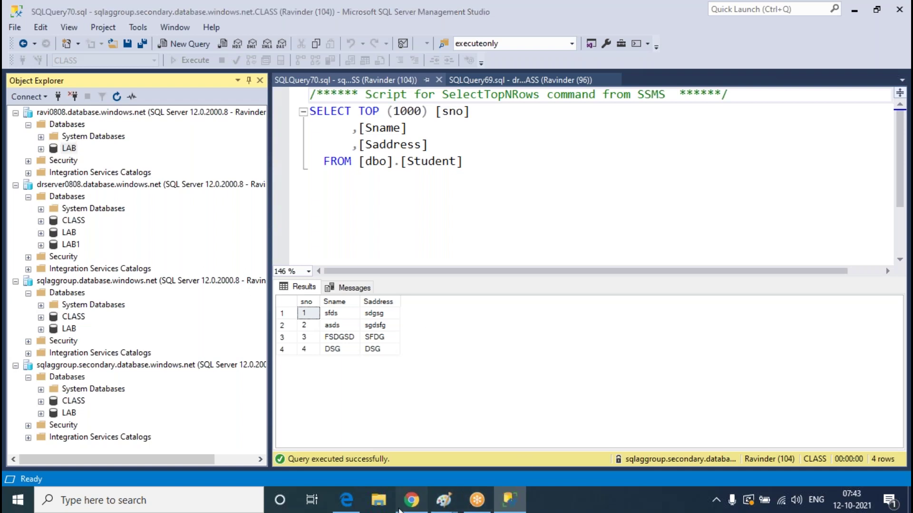
left_click(411, 500)
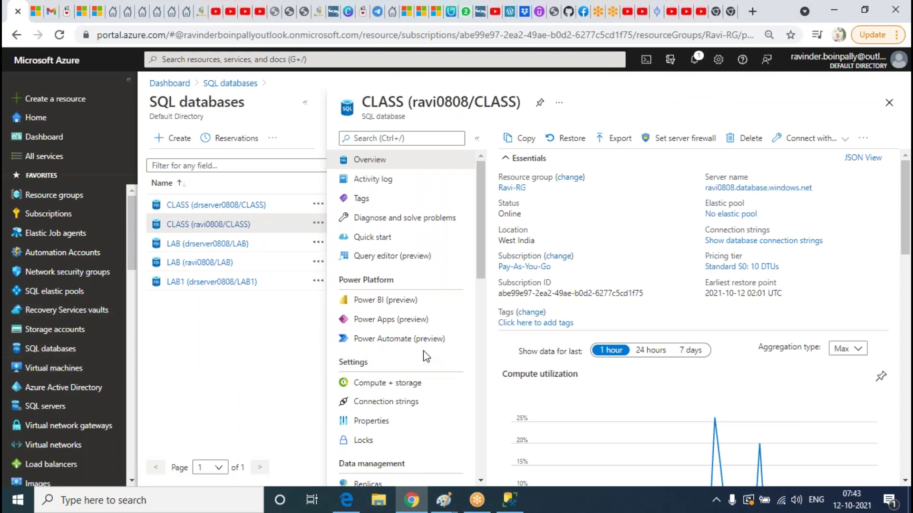
Look over the Student query results in Management Studio
key("alt+Tab")
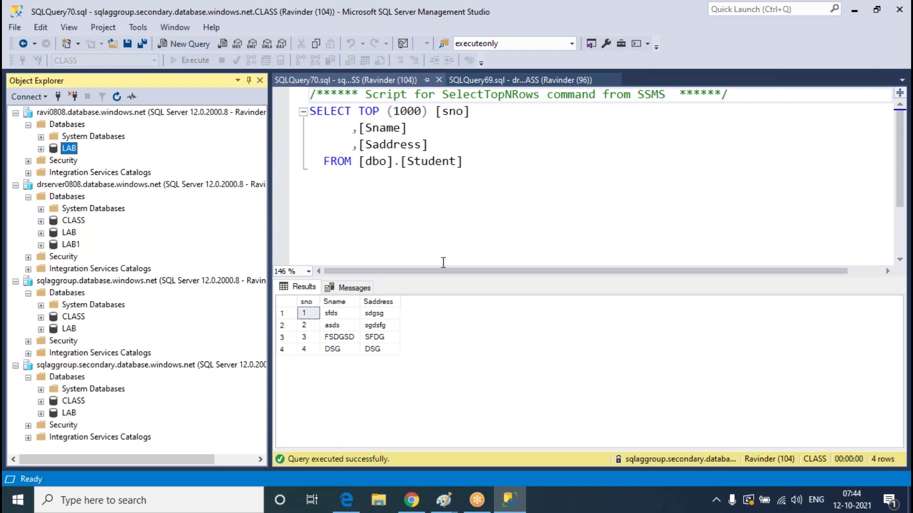
left_click(487, 187)
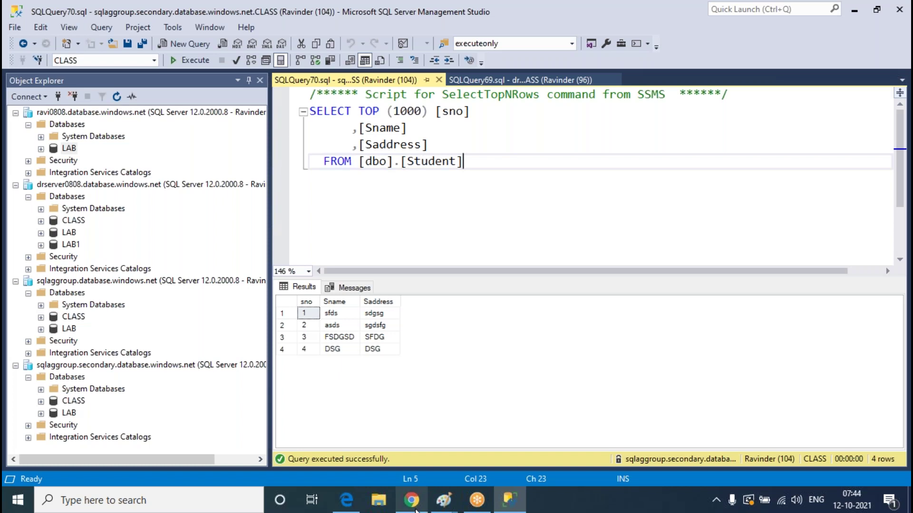
left_click(412, 500)
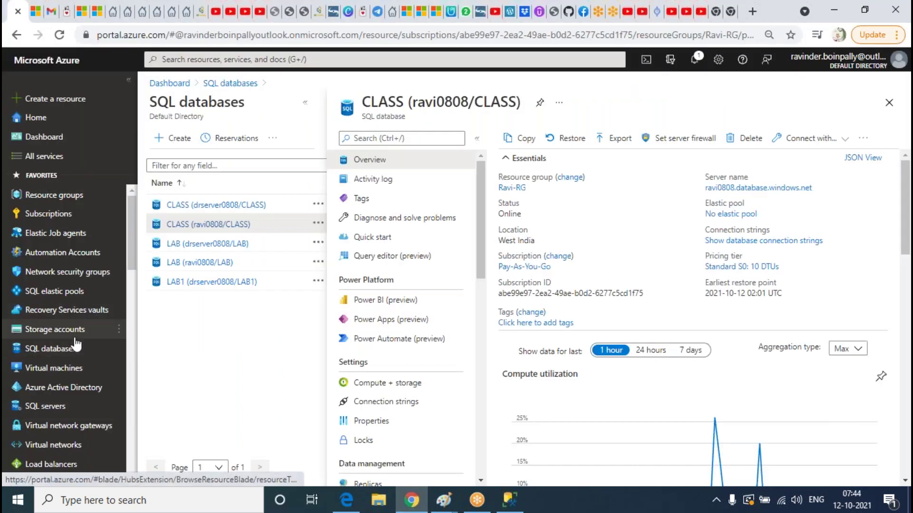
Check ravi0808's Deleted databases page, then open the SQL databases list
left_click(57, 407)
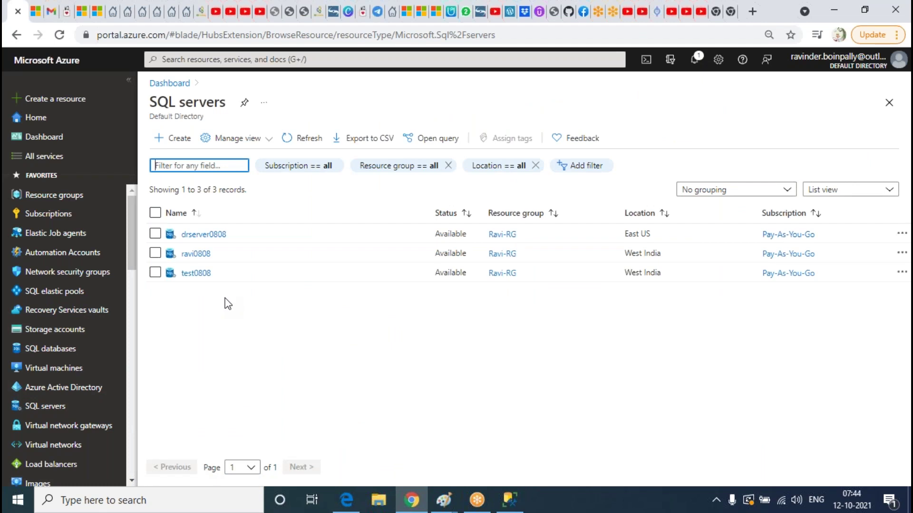
left_click(202, 254)
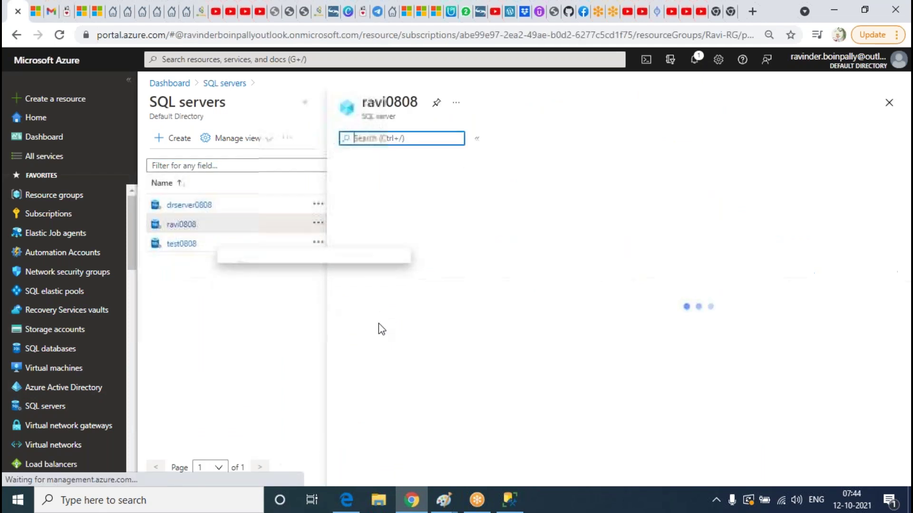
left_click(406, 459)
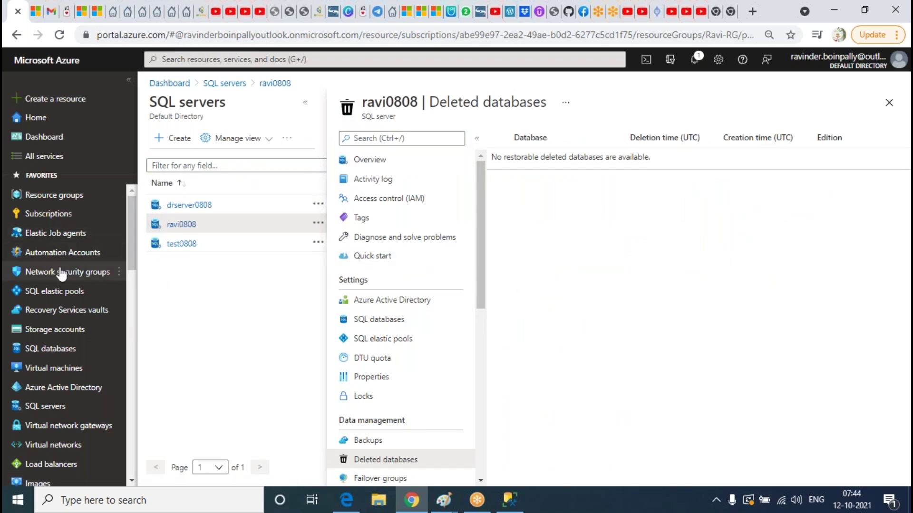
left_click(50, 349)
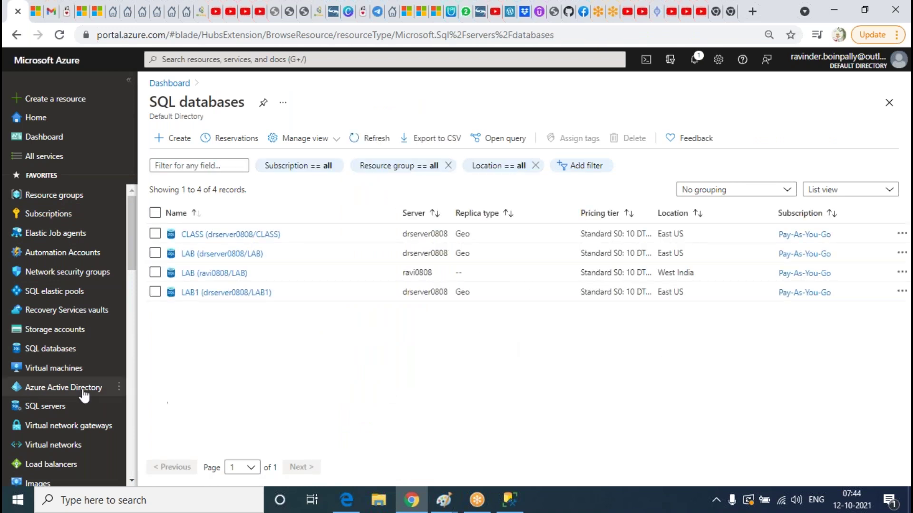
Check the Student query editor in Management Studio, then return to the portal's databases list
left_click(508, 510)
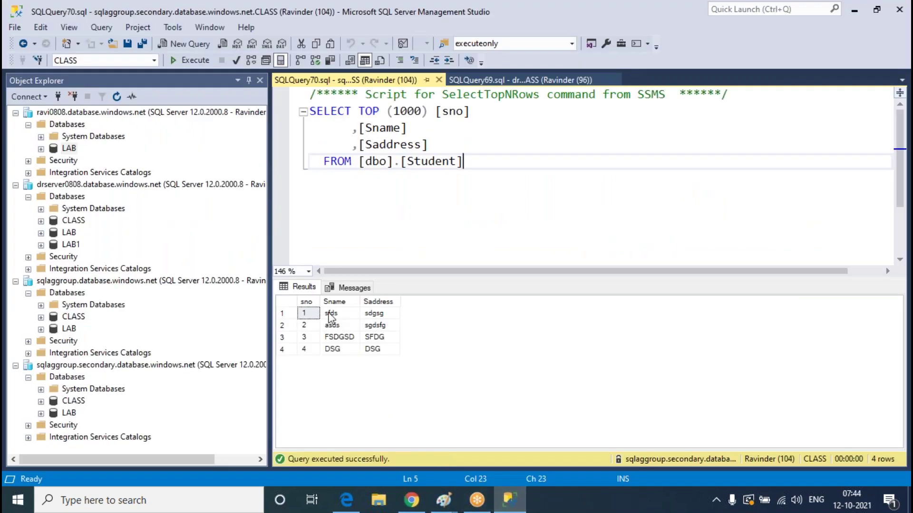
left_click(185, 244)
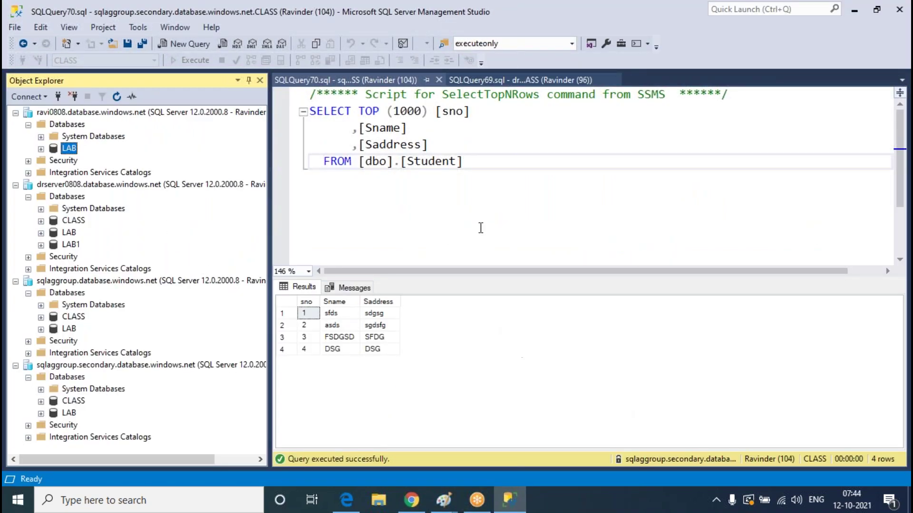
left_click(481, 227)
left_click(411, 500)
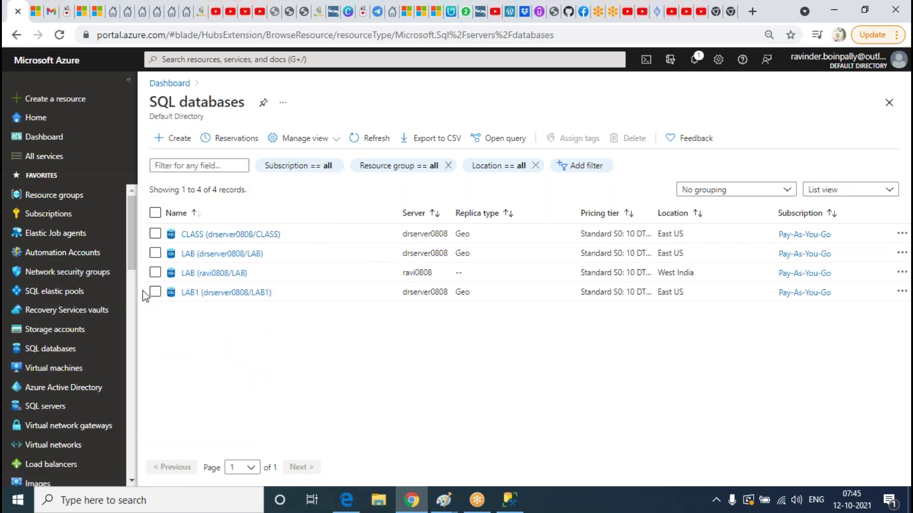
Tick the drserver0808 CLASS, LAB and LAB1 rows in the SQL databases list
left_click(155, 253)
left_click(155, 234)
left_click(155, 291)
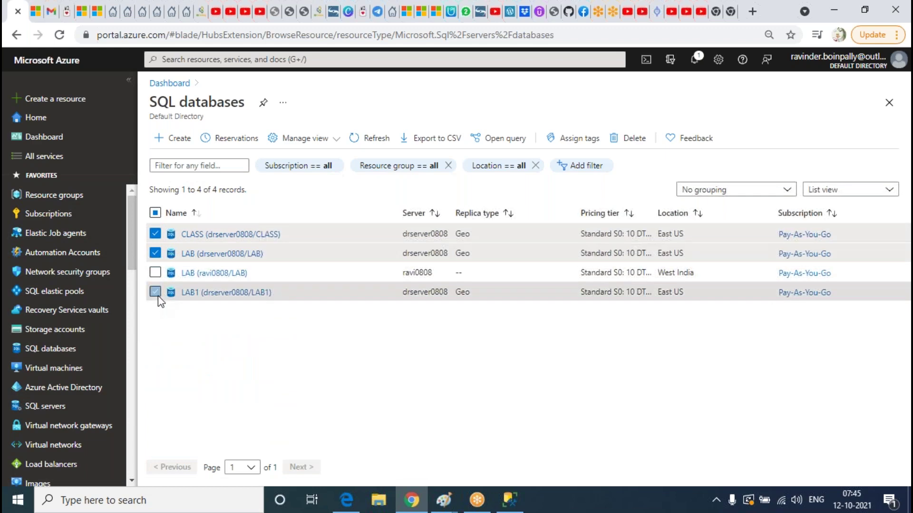
Refresh ravi0808's databases in Management Studio to see which remain
left_click(509, 500)
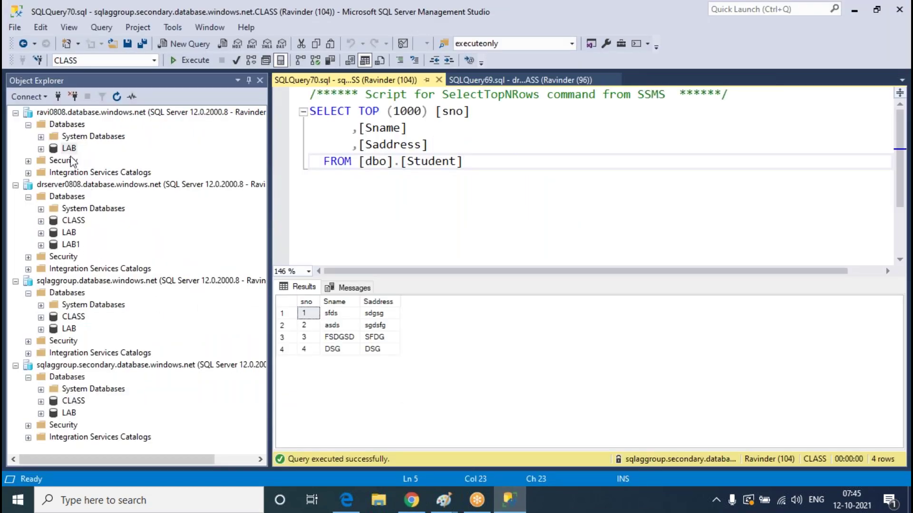
right_click(82, 123)
left_click(147, 235)
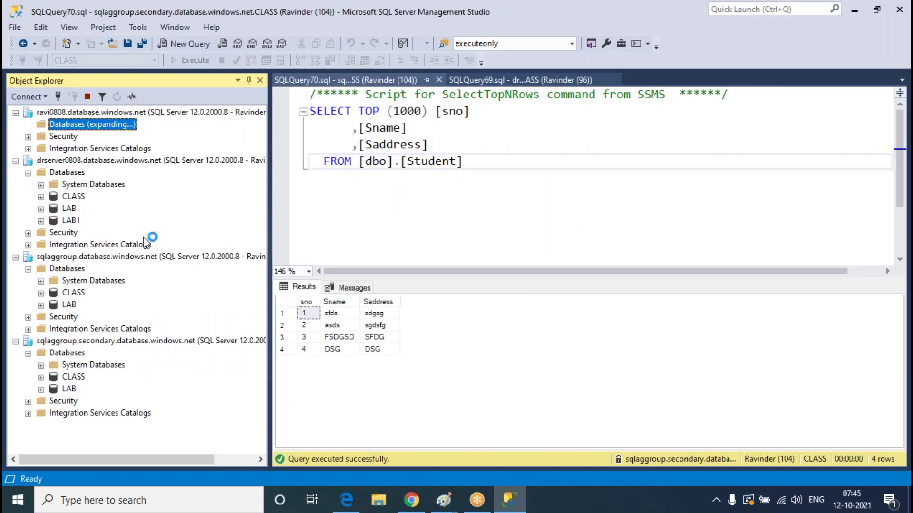
left_click(70, 148)
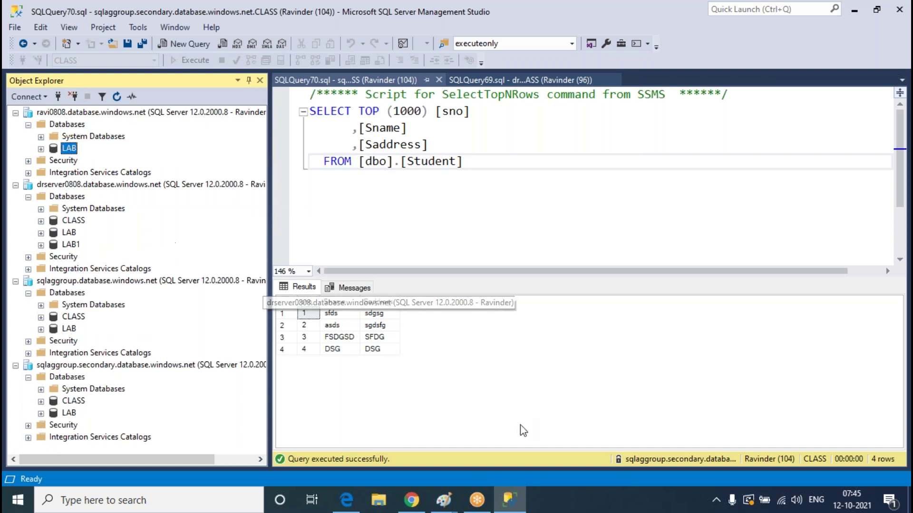
left_click(512, 503)
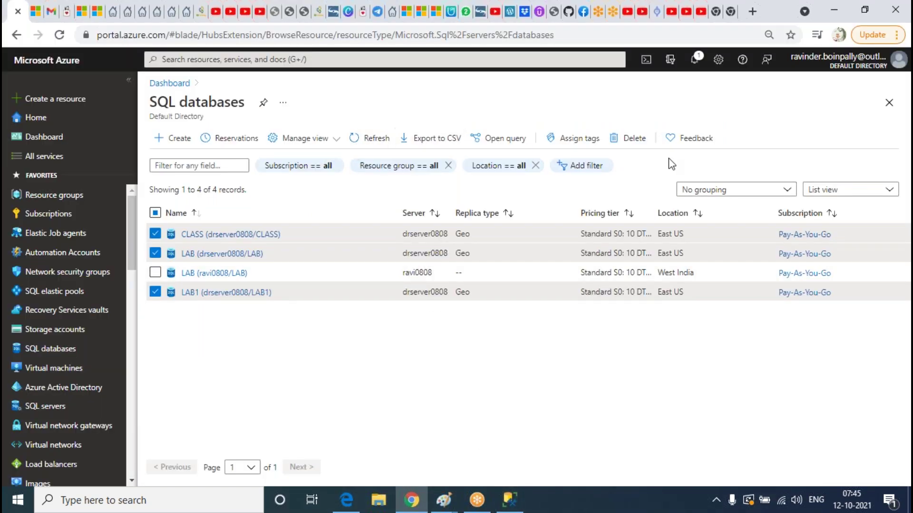
Delete the three checked geo-replicas, confirming with 'yes', then open ravi0808's LAB database
left_click(628, 138)
left_click(721, 244)
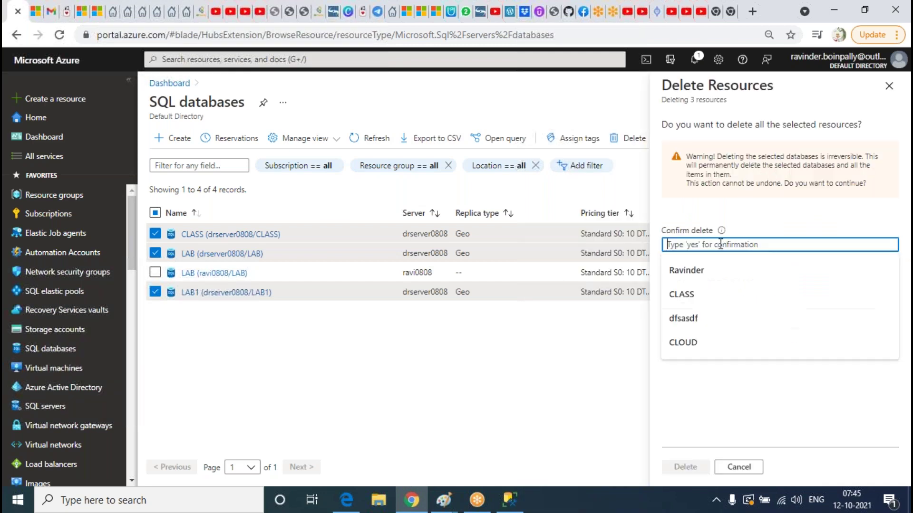
type("yes")
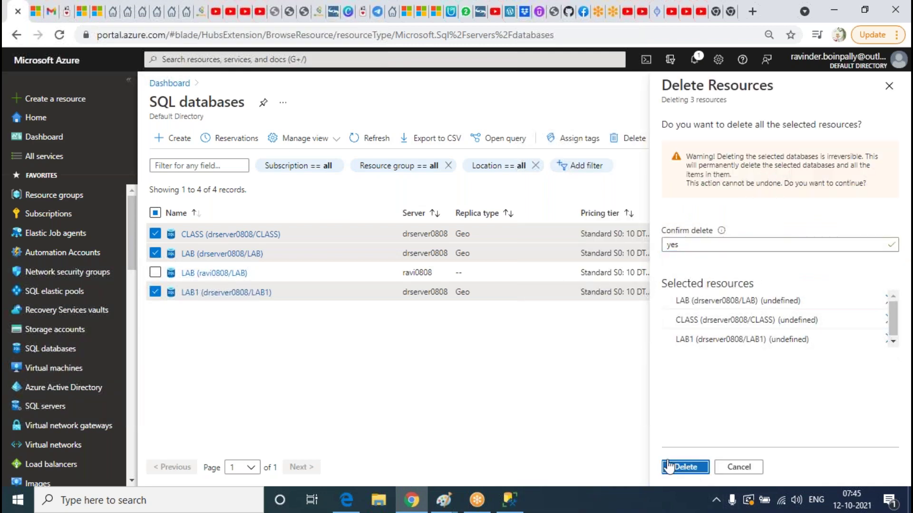
left_click(673, 466)
mouse_move(218, 276)
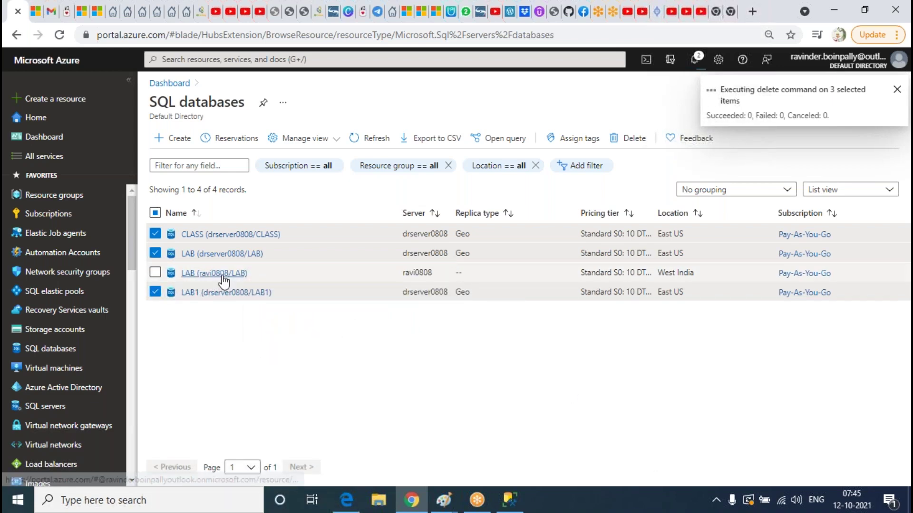
left_click(221, 273)
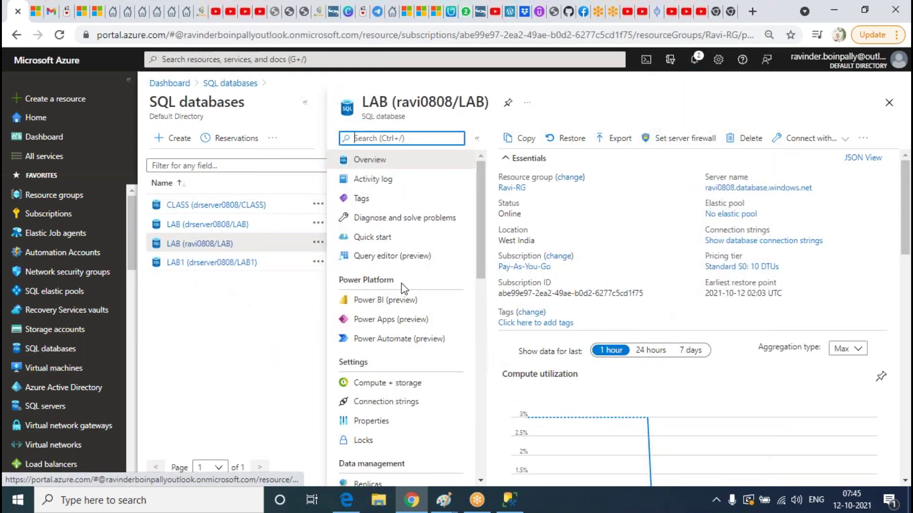
Collapse the SQL databases list so ravi0808's LAB overview fills the page
scroll(630, 304, "down", 5)
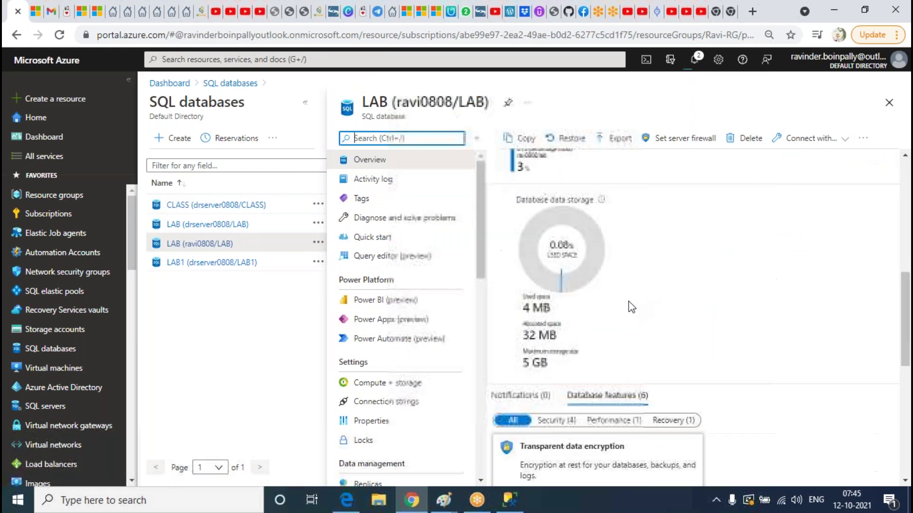
scroll(630, 304, "up", 4)
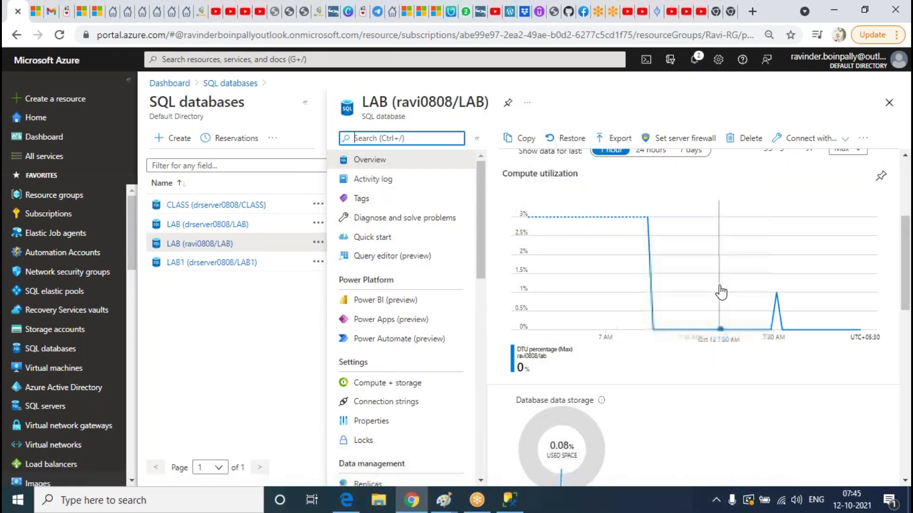
scroll(617, 261, "up", 3)
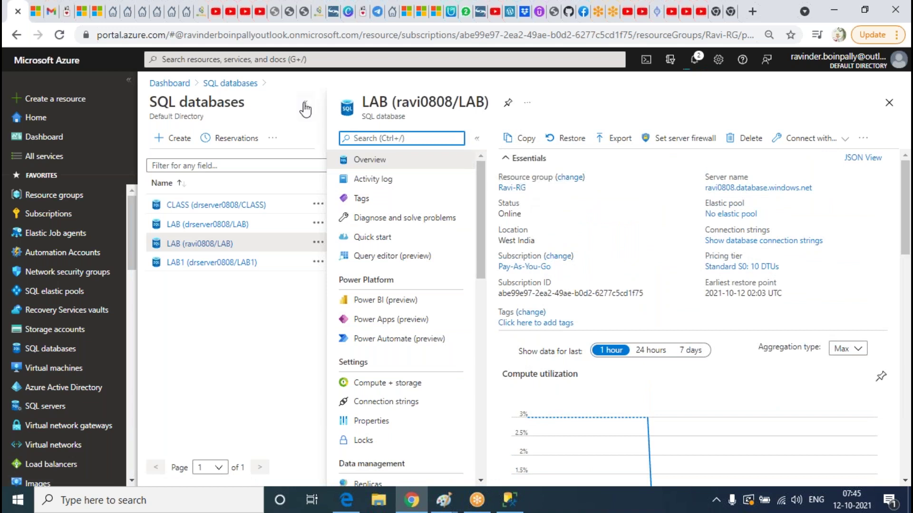
left_click(305, 103)
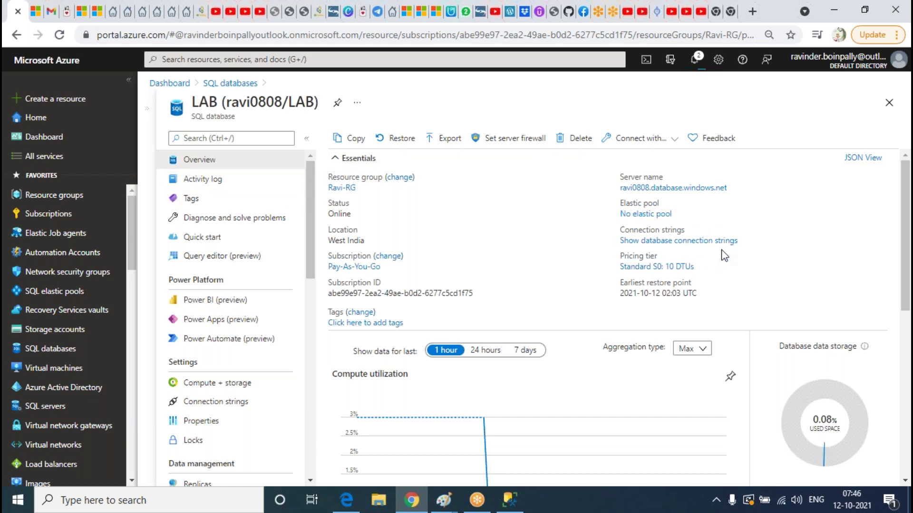
scroll(229, 316, "down", 4)
scroll(223, 328, "up", 3)
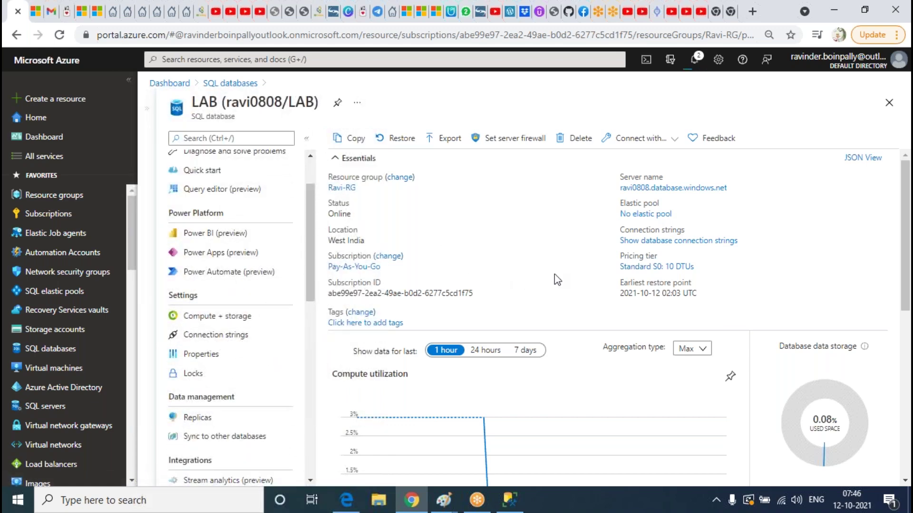
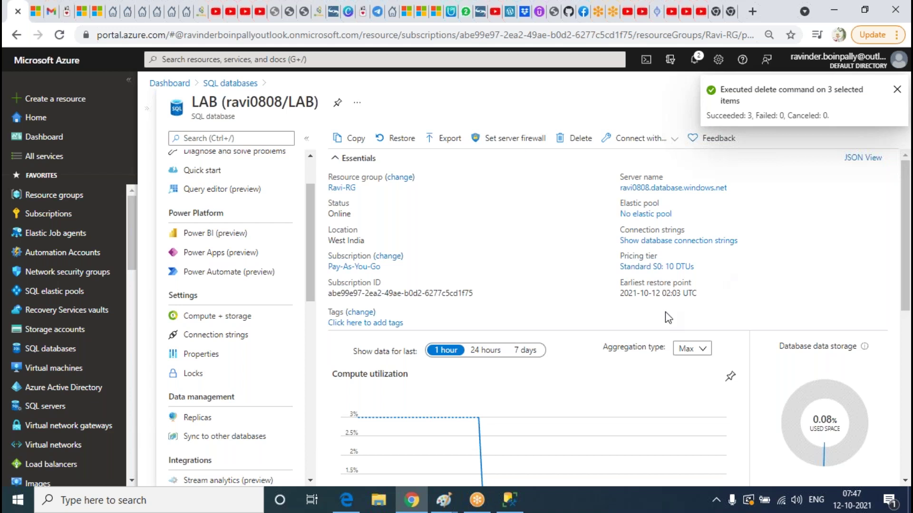
Select the earliest restore point date and open the SQL servers list
triple_click(655, 292)
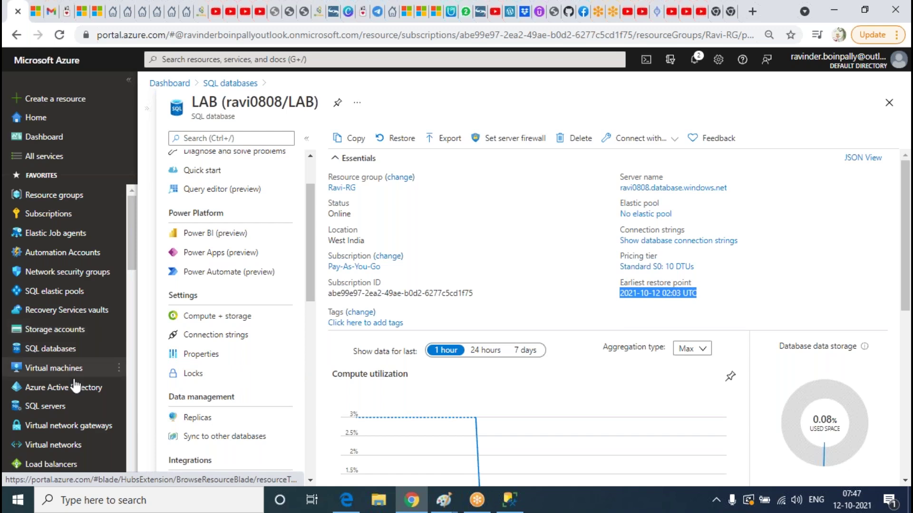
left_click(71, 406)
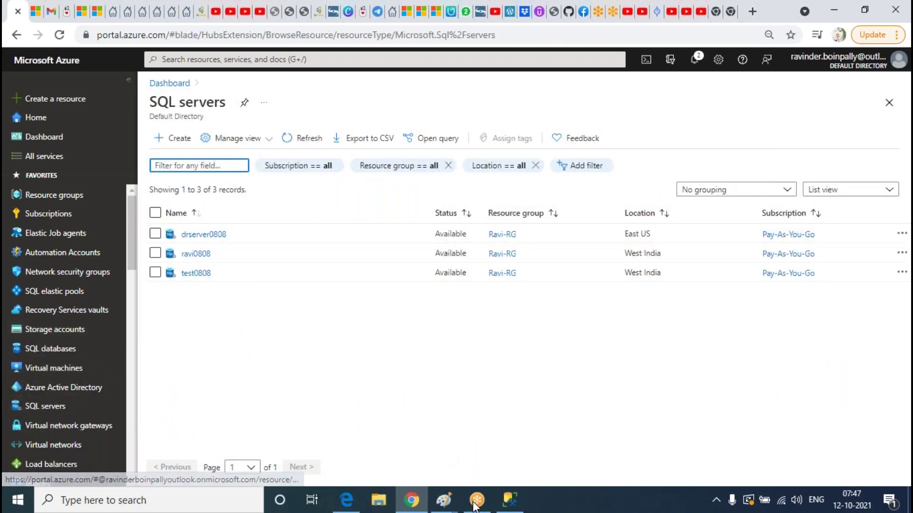
Open the ravi0808 server's Backups page
left_click(509, 502)
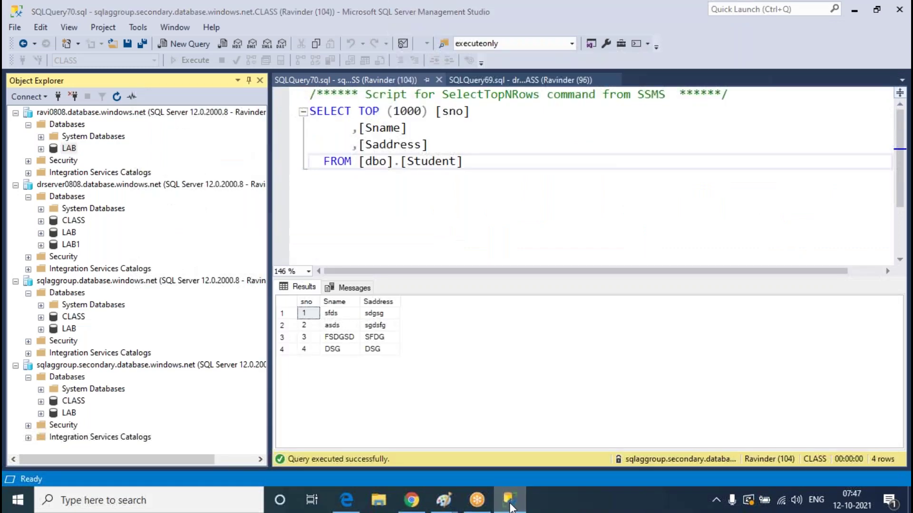
left_click(509, 501)
left_click(193, 255)
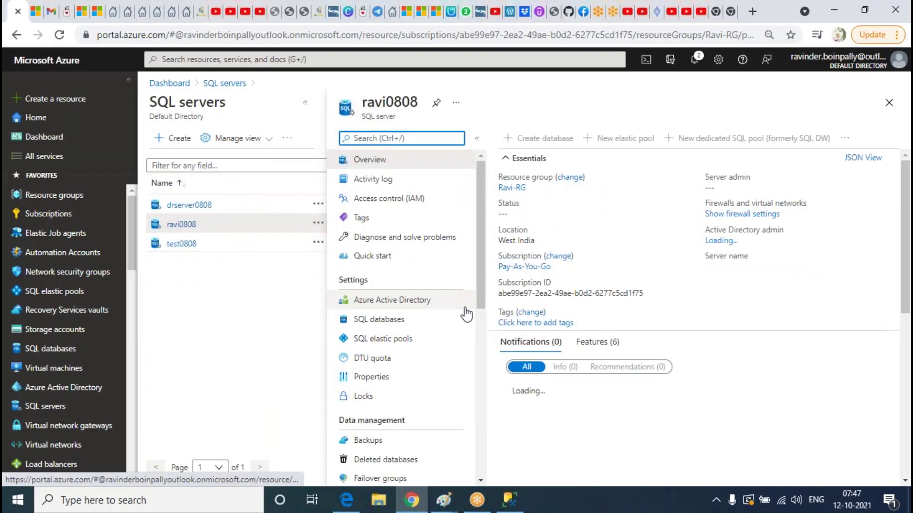
scroll(377, 312, "down", 3)
left_click(367, 373)
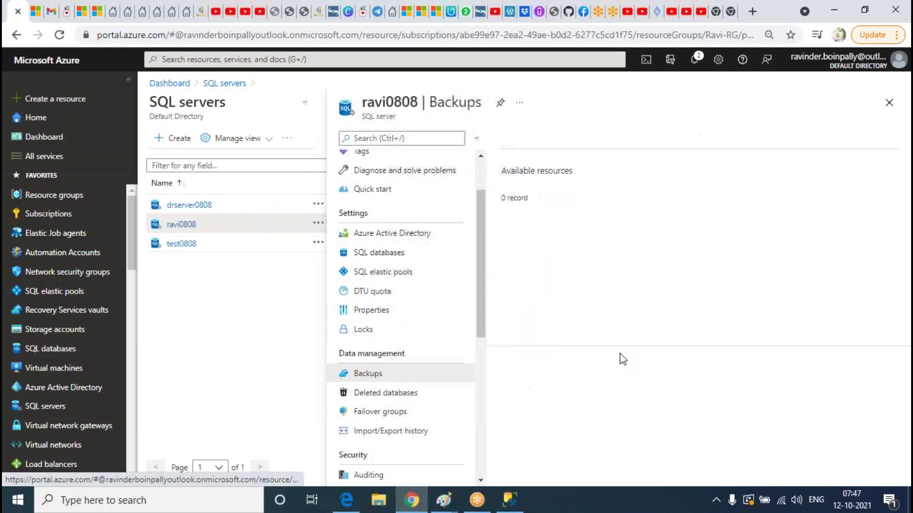
Check retention policies, widen the Available LTR backups column, and start restoring LAB
left_click(620, 163)
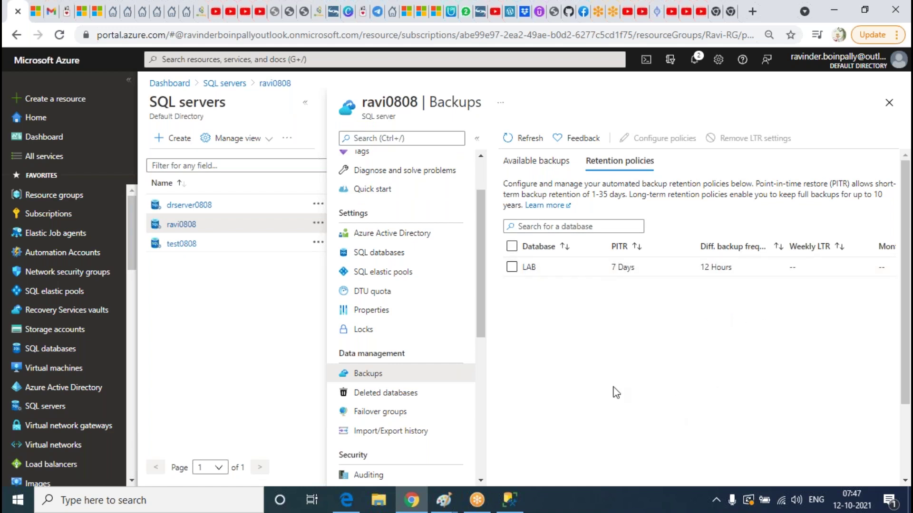
left_click(544, 162)
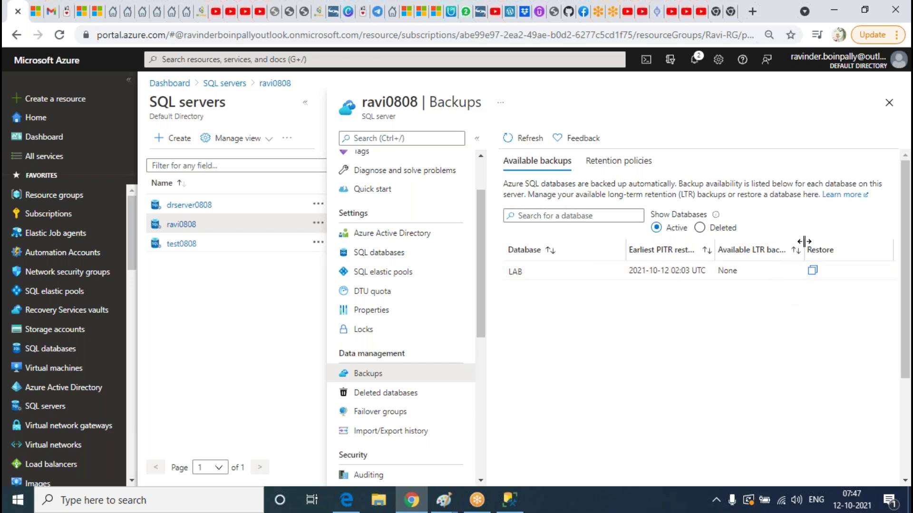
left_click_drag(804, 241, 829, 245)
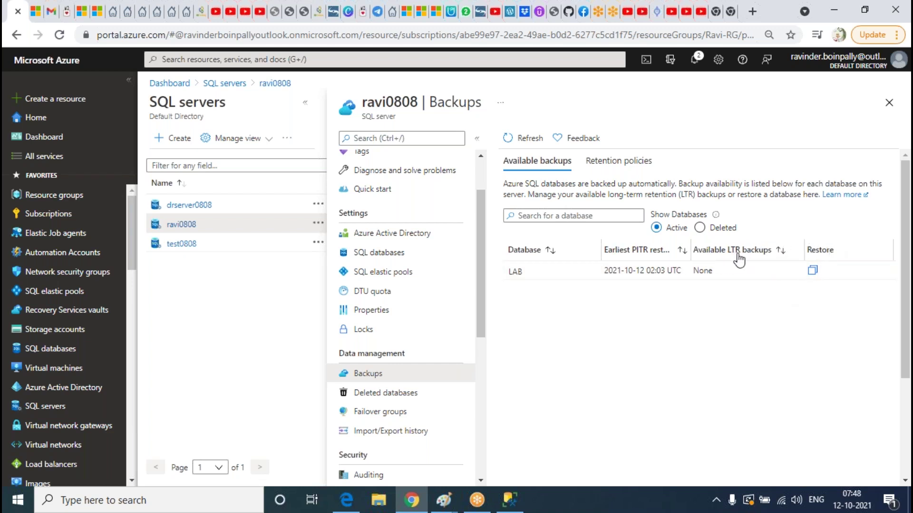
left_click(813, 272)
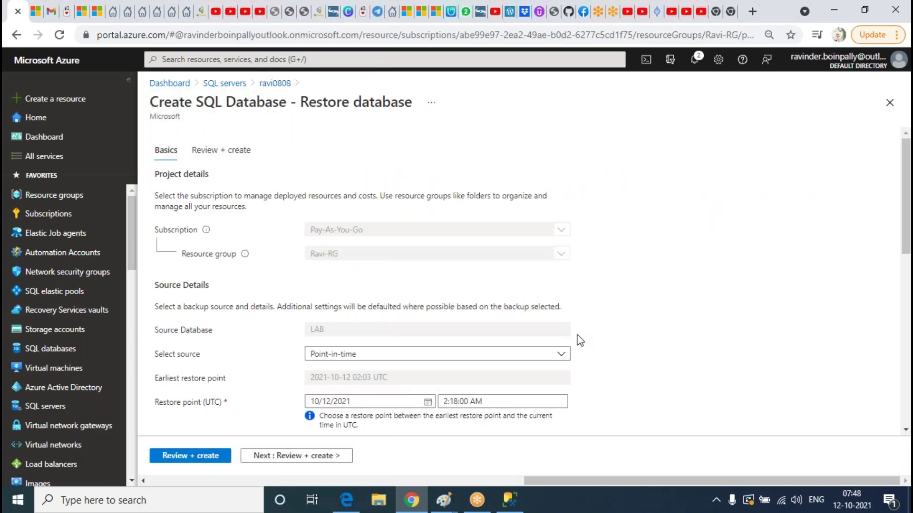
Review the Restore form, then open LAB from SQL databases and cancel its restore
scroll(522, 323, "down", 4)
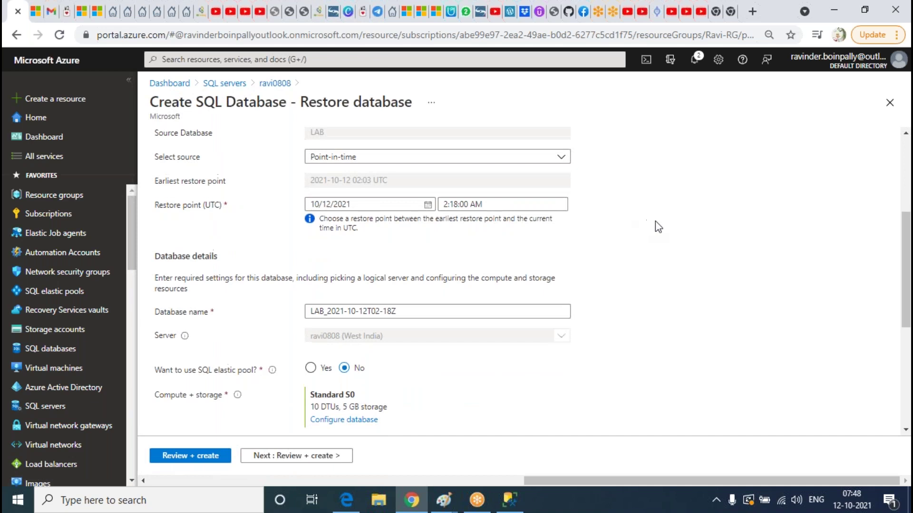
scroll(655, 221, "up", 4)
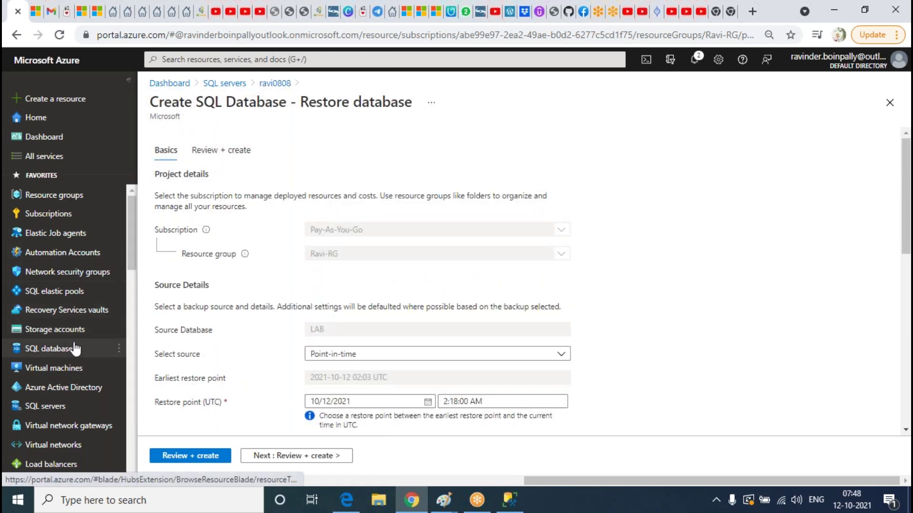
scroll(599, 418, "down", 1)
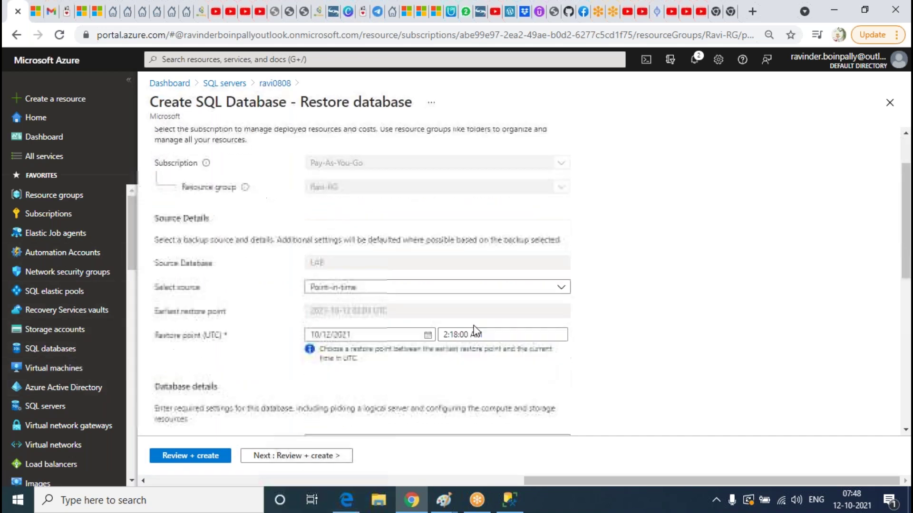
left_click(61, 349)
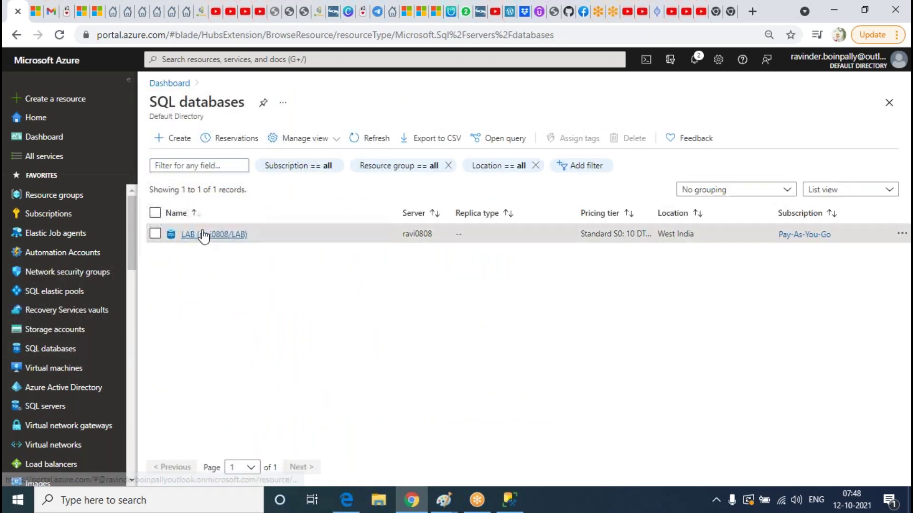
left_click(211, 234)
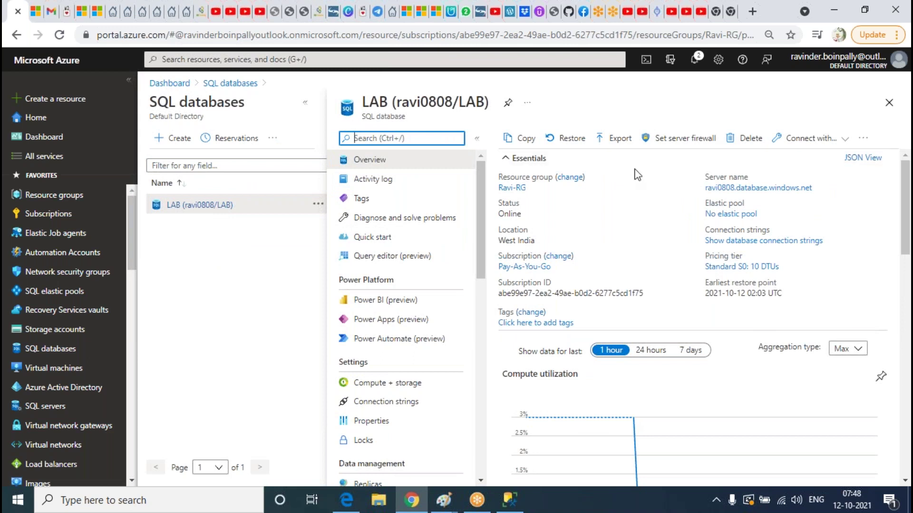
left_click(571, 139)
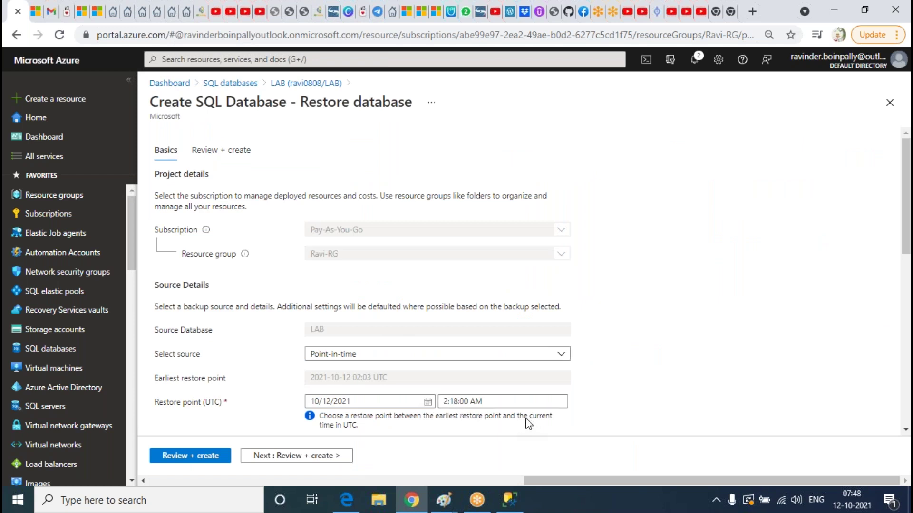
left_click(305, 83)
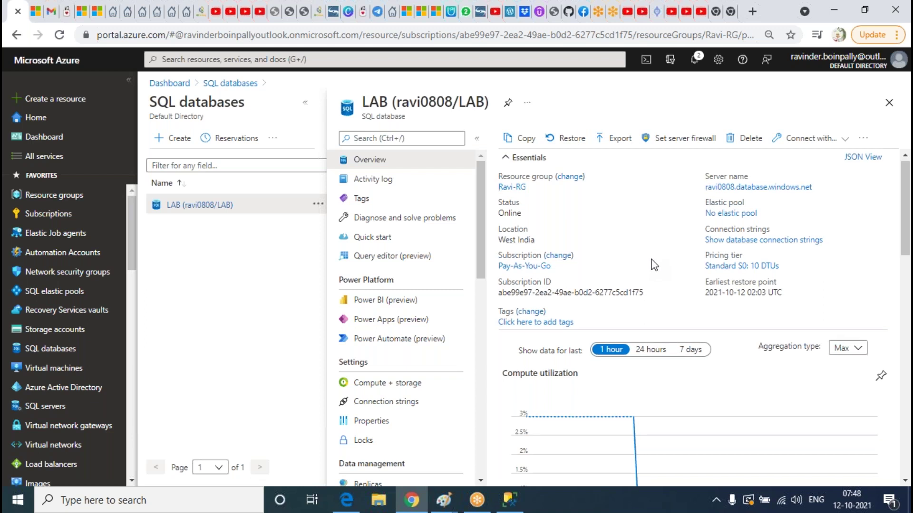
Show LAB's compute utilization for the last 7 days and open it in Metrics
scroll(654, 264, "down", 3)
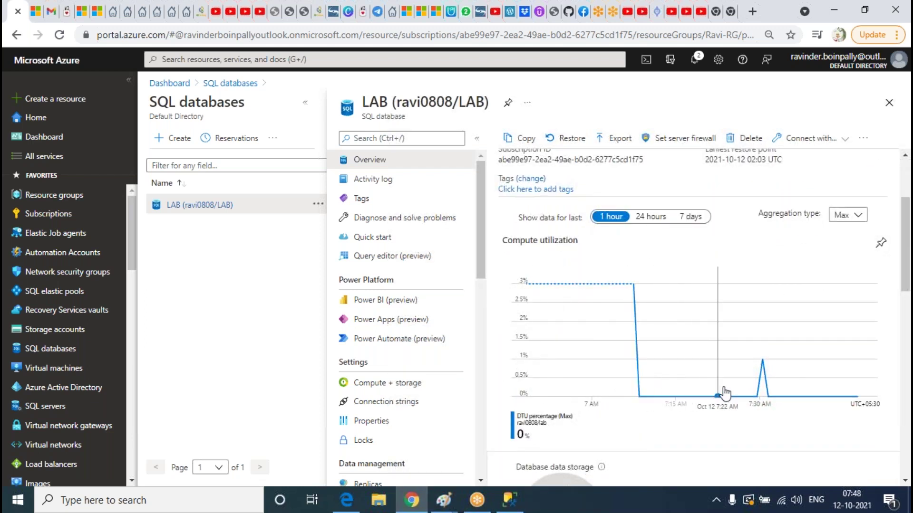
left_click(653, 218)
left_click(692, 218)
left_click(846, 215)
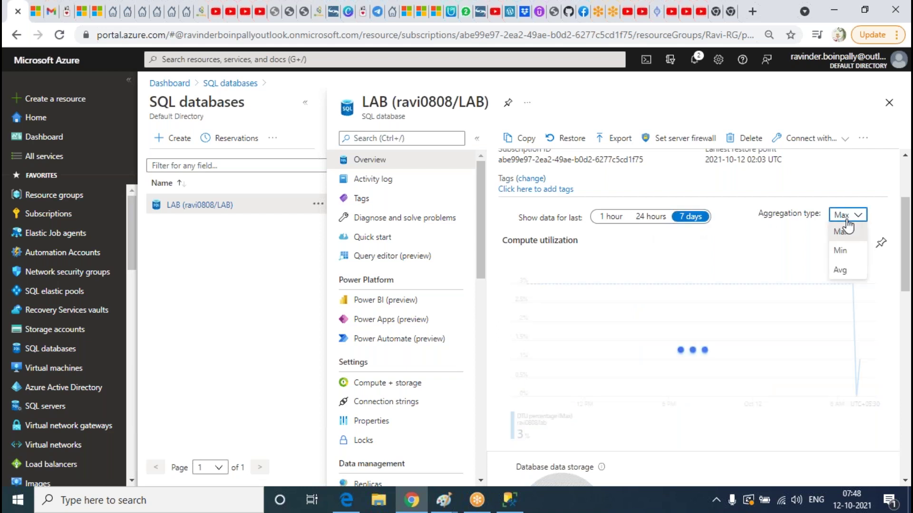
left_click(587, 312)
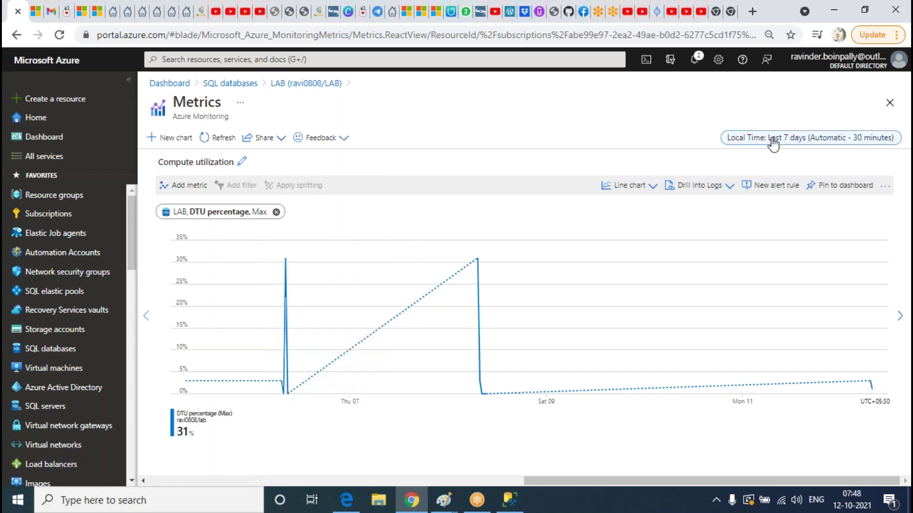
Chart DTU percentage over Last 30 days, then Last hour, then return to LAB's overview
left_click(775, 138)
left_click(764, 231)
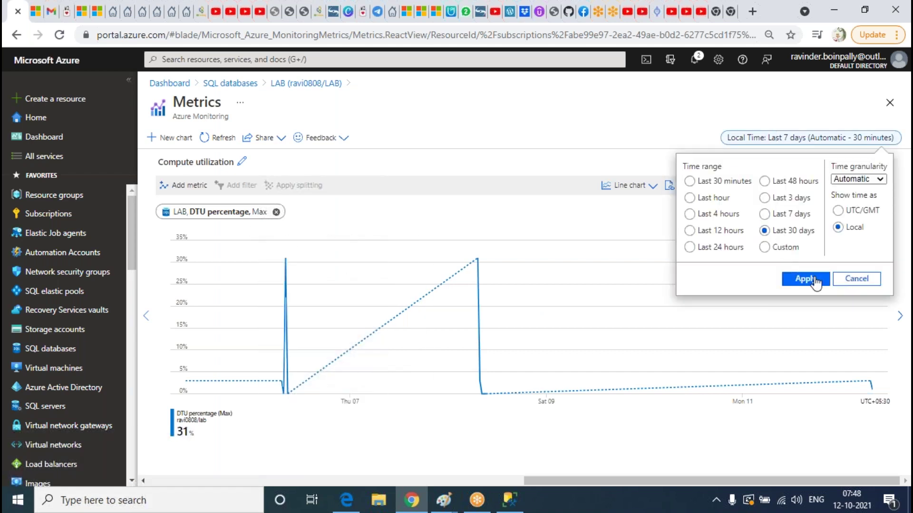
left_click(805, 278)
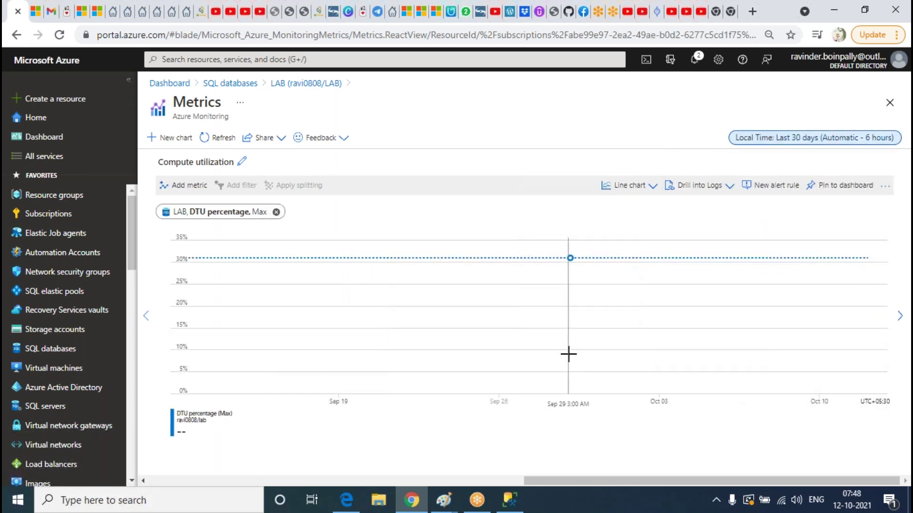
left_click(803, 138)
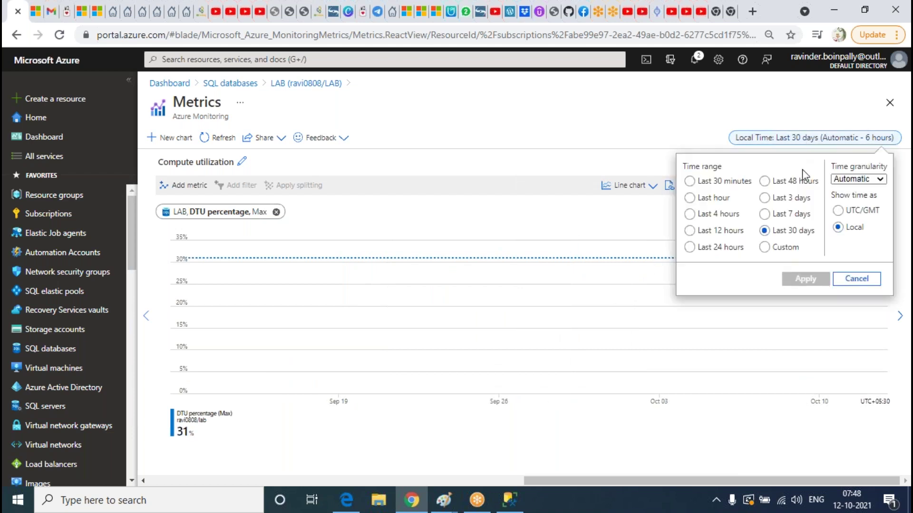
left_click(689, 198)
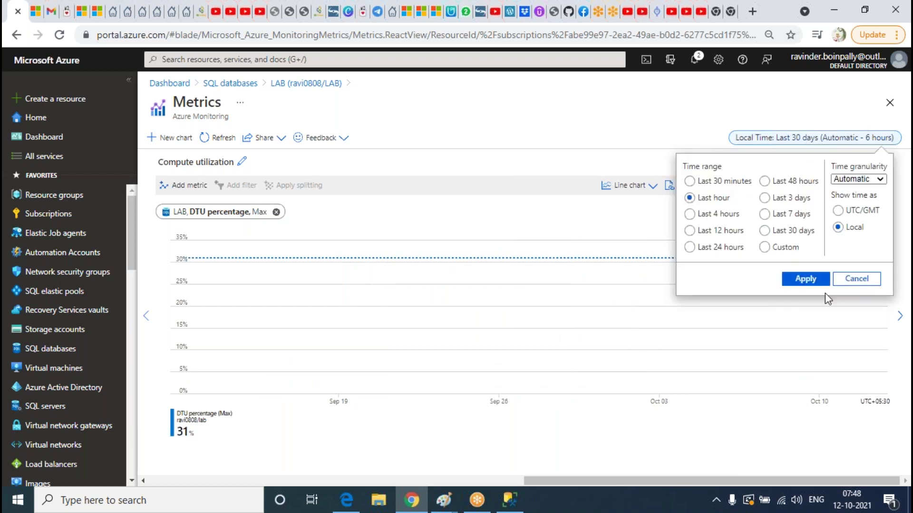
left_click(818, 281)
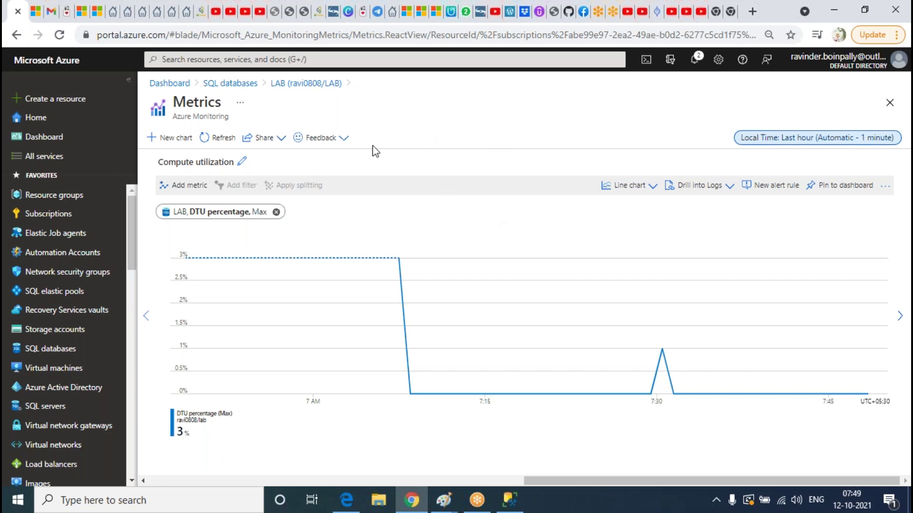
left_click(319, 85)
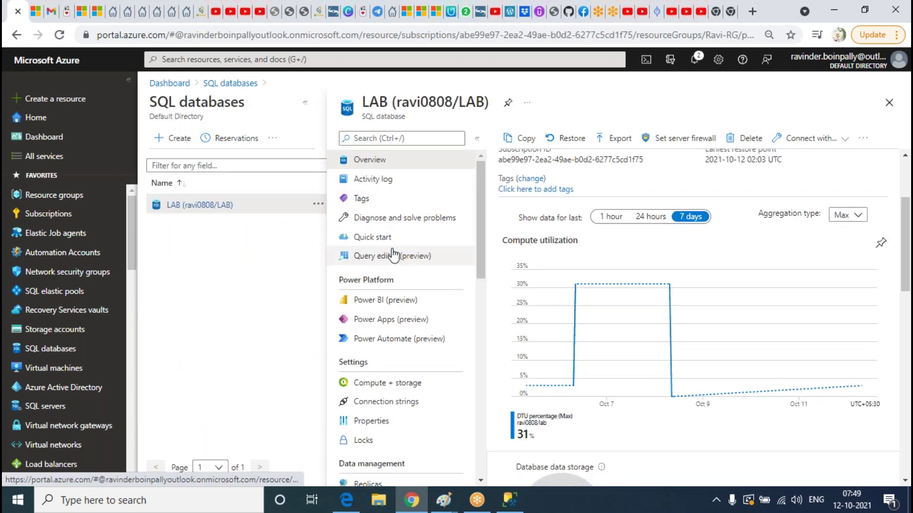
scroll(637, 335, "down", 5)
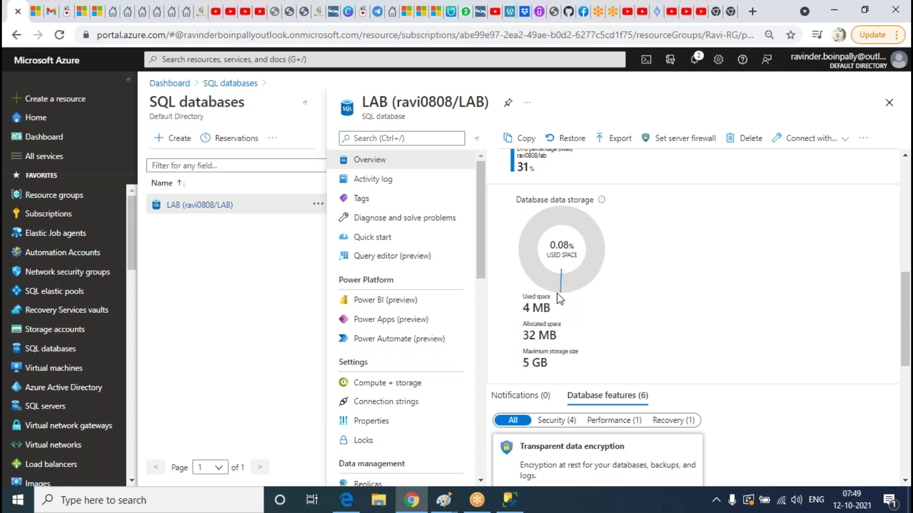
triple_click(541, 365)
scroll(379, 275, "down", 5)
scroll(399, 342, "down", 5)
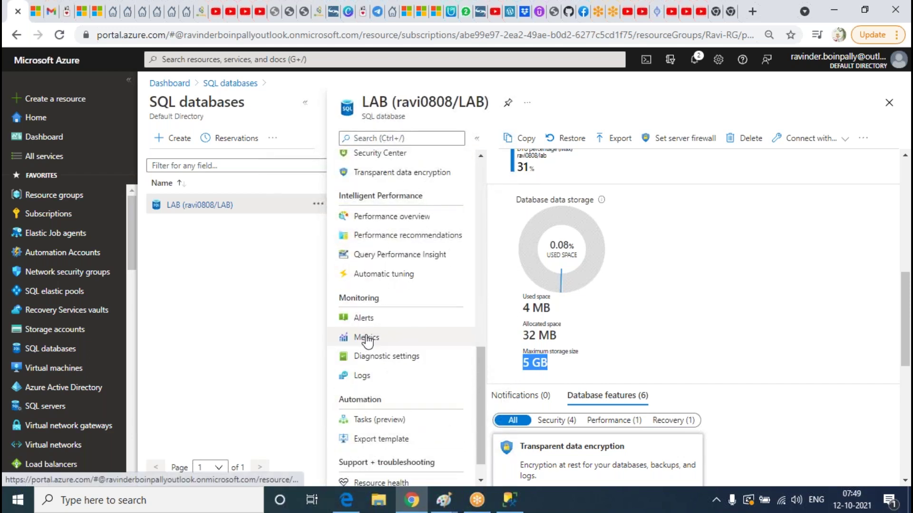
scroll(392, 349, "up", 8)
scroll(395, 347, "up", 3)
left_click(722, 303)
triple_click(546, 370)
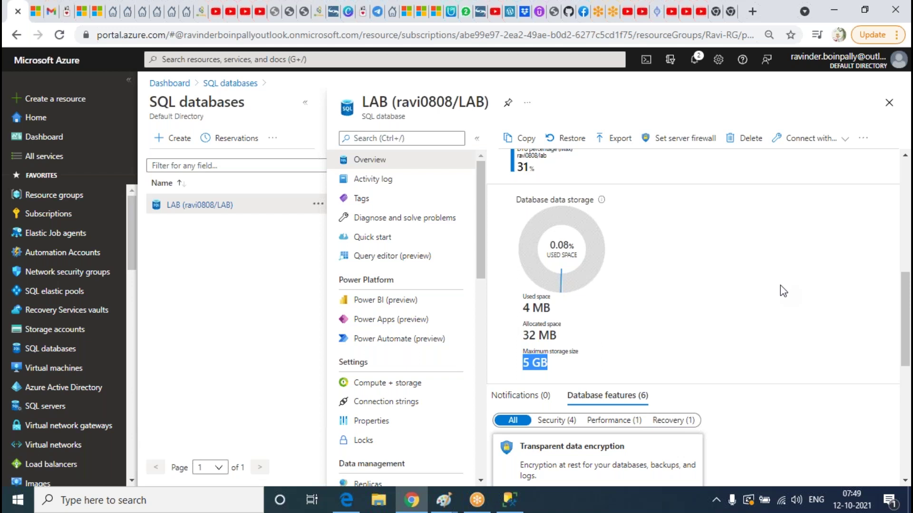
scroll(730, 289, "down", 1)
scroll(742, 286, "down", 5)
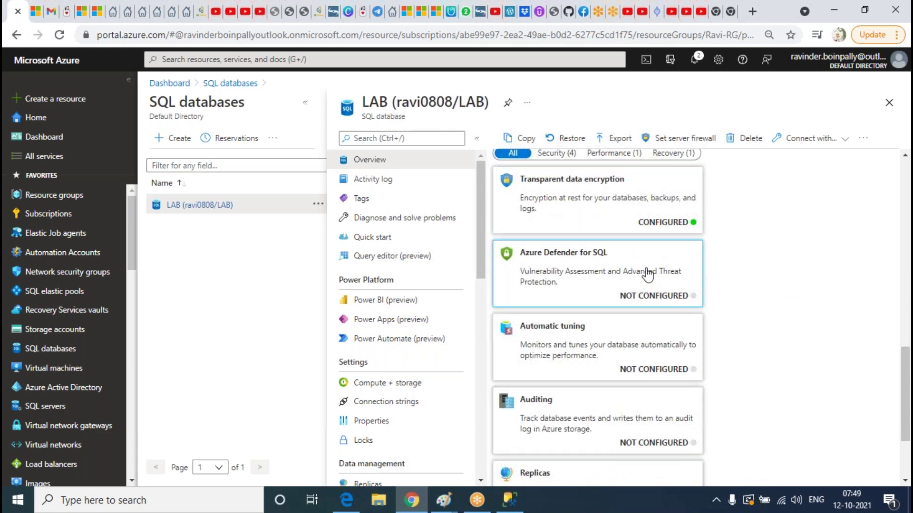
scroll(646, 271, "up", 3)
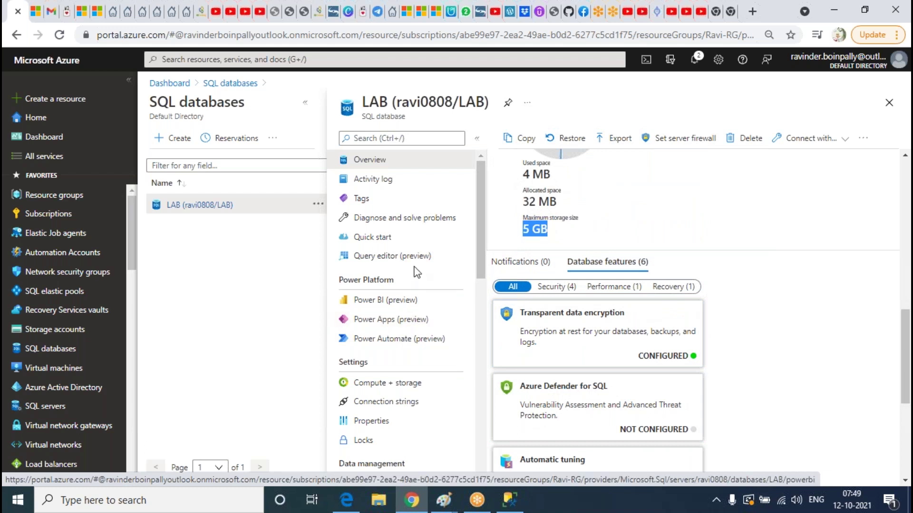
scroll(393, 309, "down", 3)
scroll(395, 304, "down", 3)
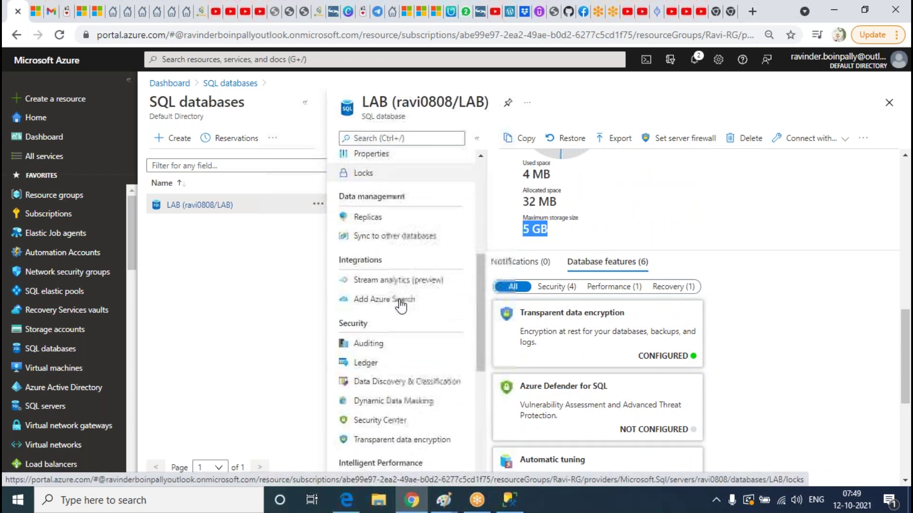
scroll(401, 306, "down", 2)
Open LAB's transparent data encryption page full-width and highlight its 'Encrypted' status
left_click(344, 376)
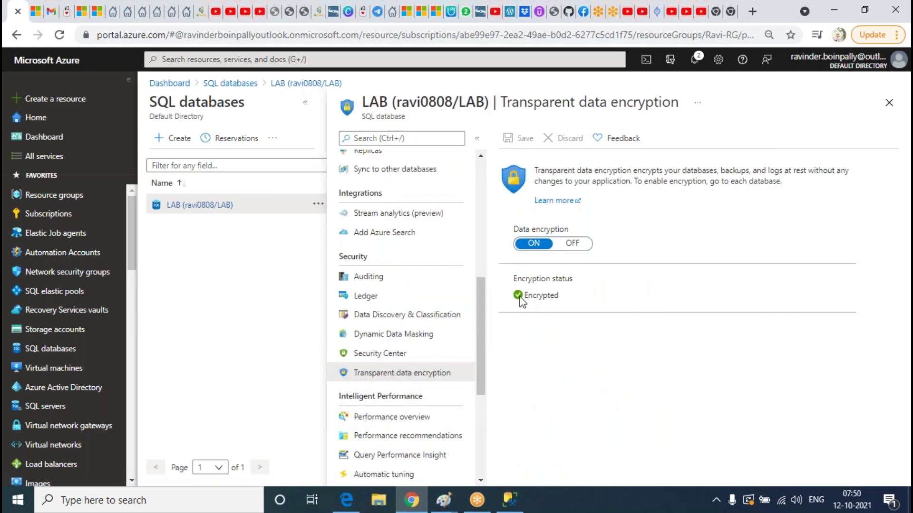
left_click(305, 106)
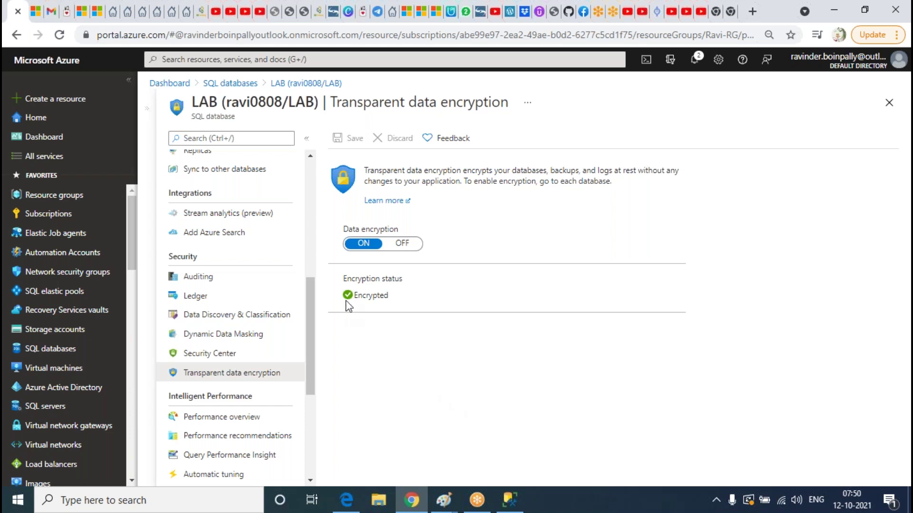
double_click(362, 295)
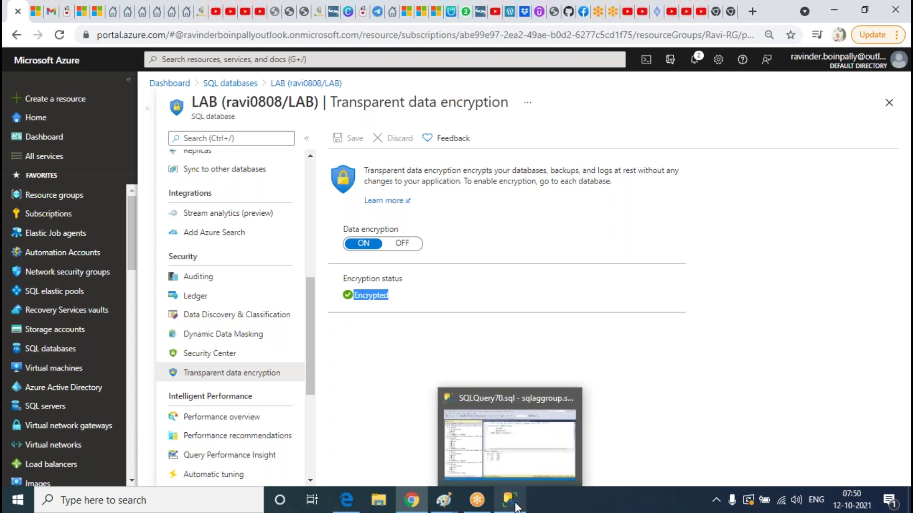
left_click(533, 232)
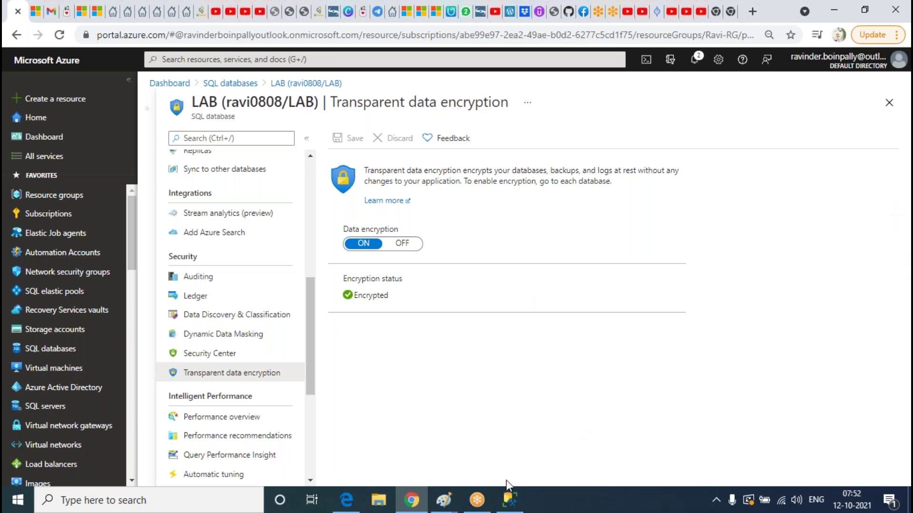
Discard the old Paint sketch unsaved and draw a tall rectangle on the left of a fresh canvas
mouse_move(445, 508)
left_click(817, 452)
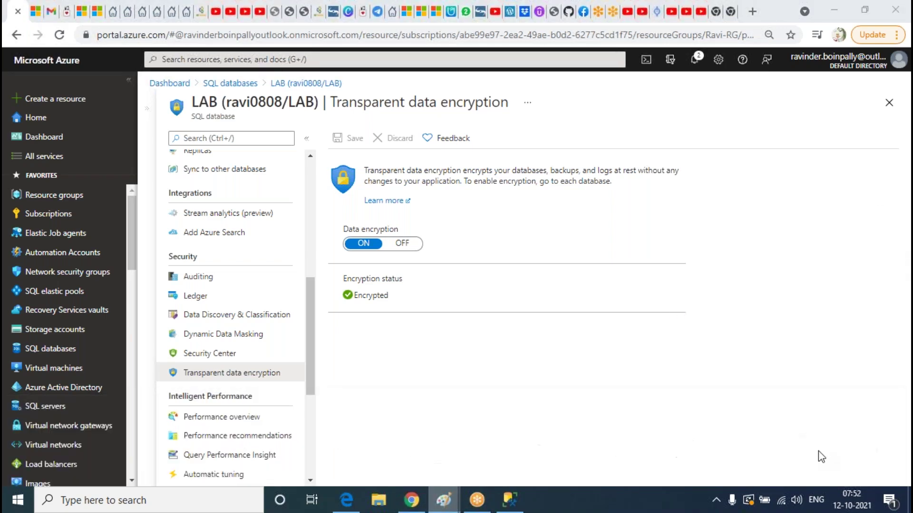
key("alt+F4")
left_click(478, 250)
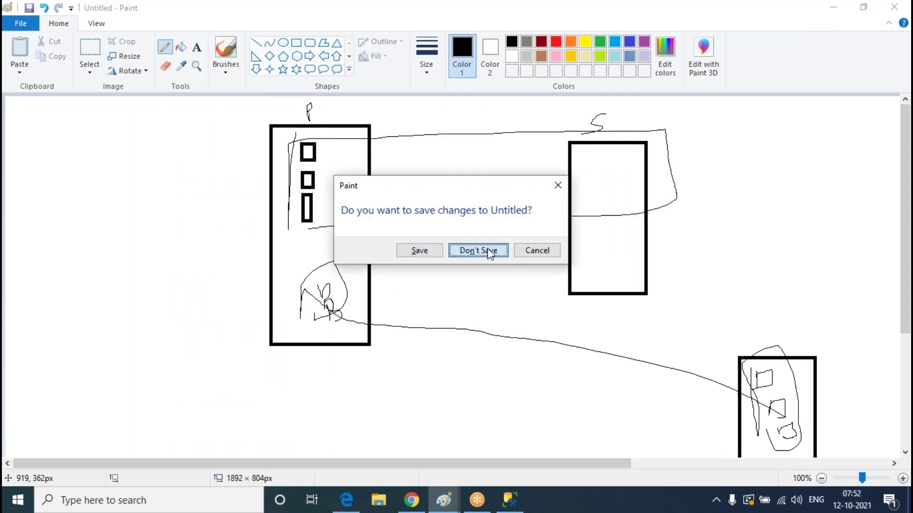
left_click(296, 43)
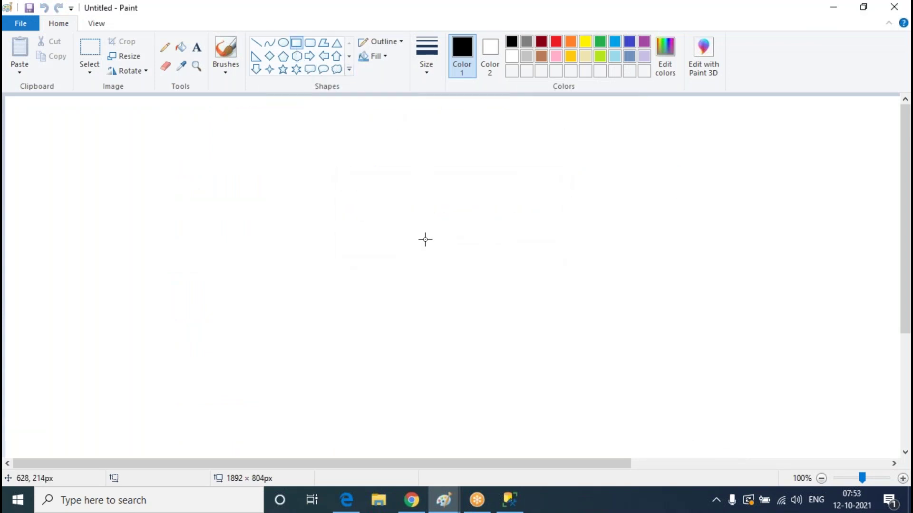
left_click_drag(208, 131, 331, 354)
Draw a second tall rectangle on the right and a small box in each rectangle
left_click_drag(655, 109, 750, 315)
left_click(306, 286)
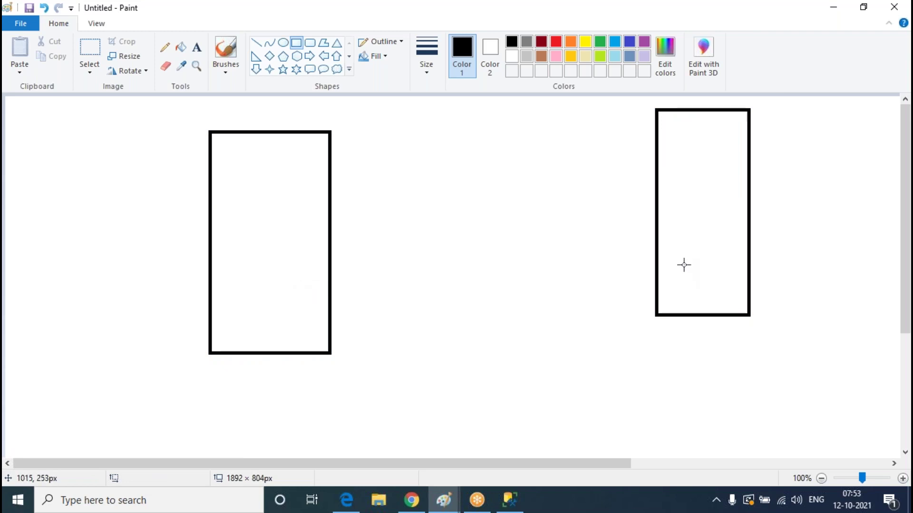
left_click_drag(645, 240, 697, 269)
left_click(694, 280)
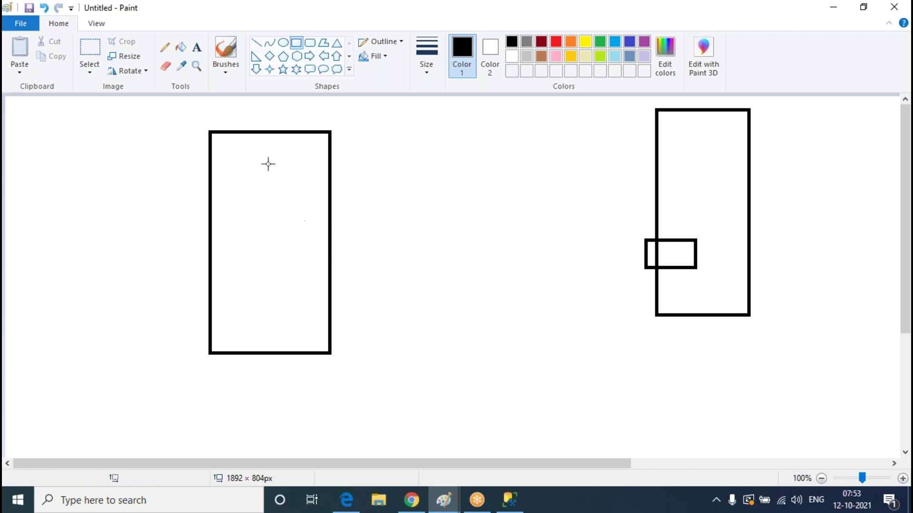
mouse_move(279, 163)
left_mouse_down()
mouse_move(316, 187)
mouse_move(483, 105)
mouse_move(497, 124)
mouse_move(626, 118)
mouse_move(695, 214)
left_mouse_up()
left_click(273, 163)
left_click(165, 47)
Pencil a stroke up from the right small box and scribble a label beside the top shape
left_click_drag(670, 259, 688, 217)
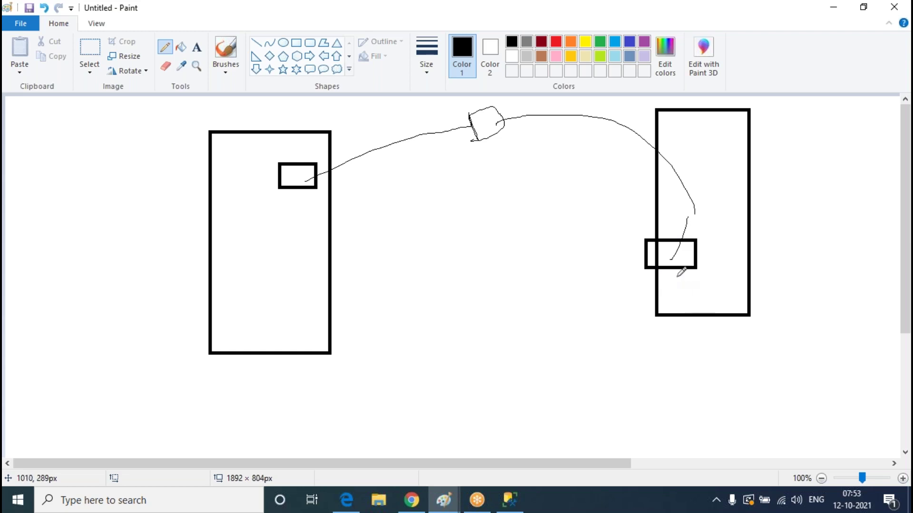
left_click_drag(490, 109, 489, 116)
left_click_drag(496, 114, 534, 118)
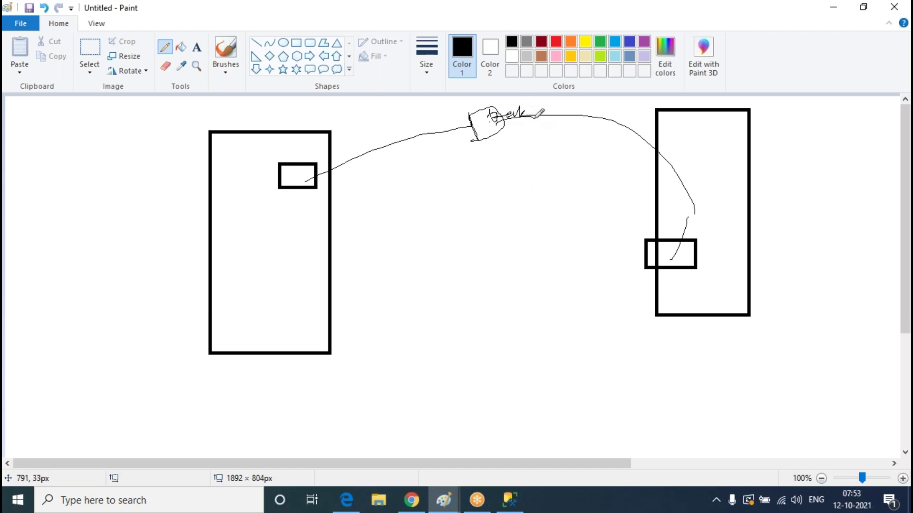
left_click_drag(674, 309, 669, 268)
Pencil a second path between the small boxes, loop the right box, and return to Azure
mouse_move(308, 181)
left_mouse_down()
mouse_move(342, 135)
mouse_move(523, 115)
mouse_move(653, 151)
mouse_move(683, 248)
left_mouse_up()
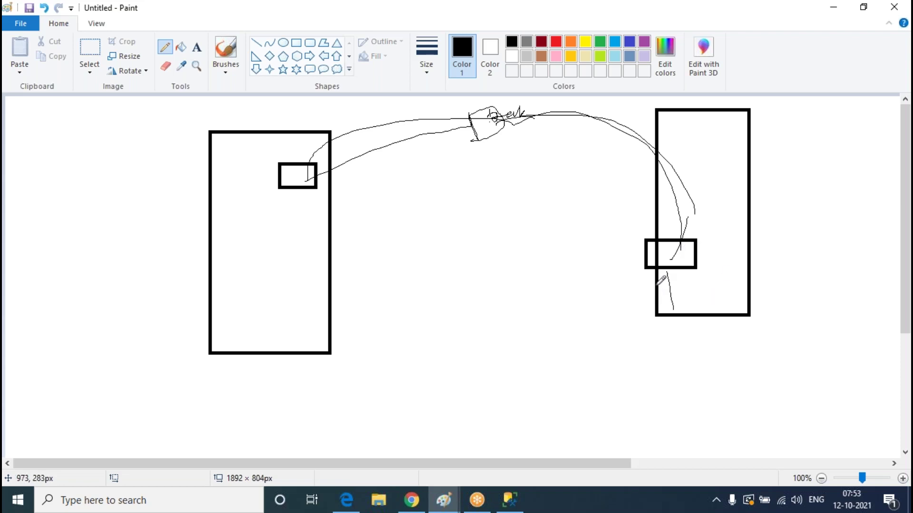
mouse_move(673, 263)
left_mouse_down()
mouse_move(651, 272)
mouse_move(677, 268)
left_mouse_up()
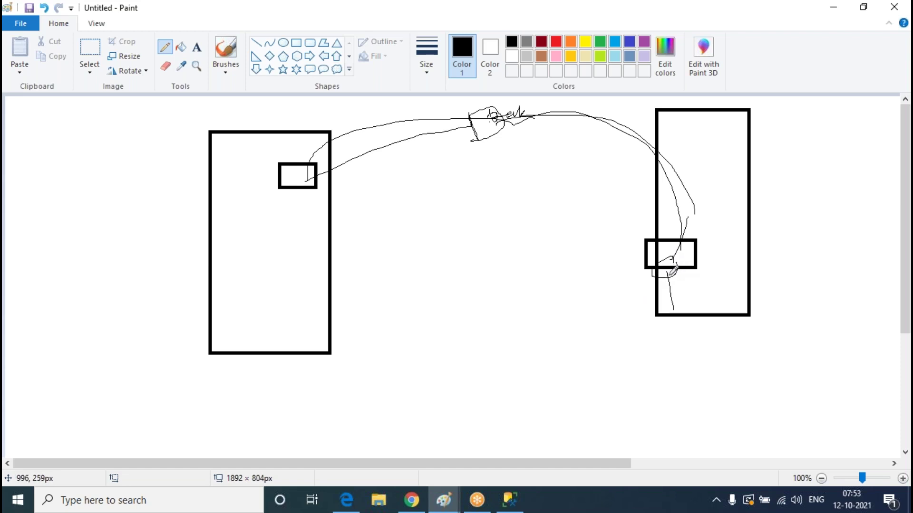
left_click(412, 500)
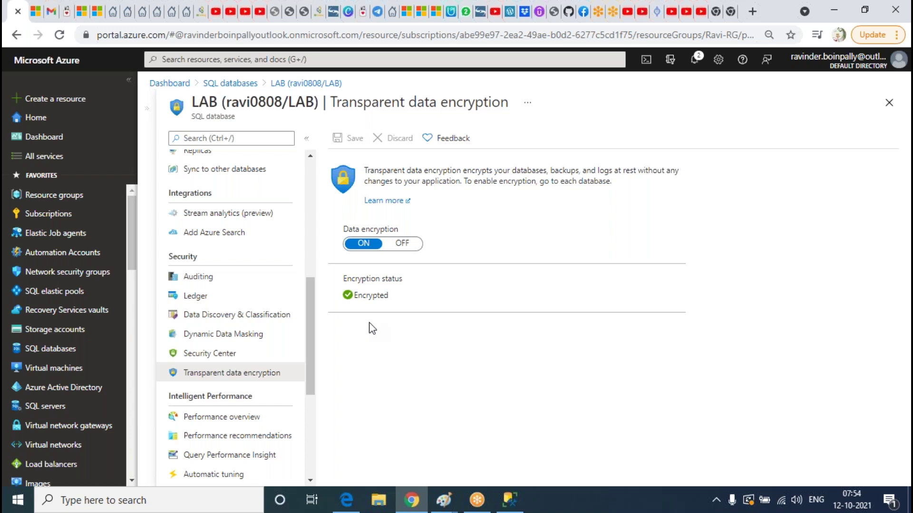
Return to LAB's Overview and browse its Database features and Essentials
scroll(297, 307, "up", 7)
left_click(200, 160)
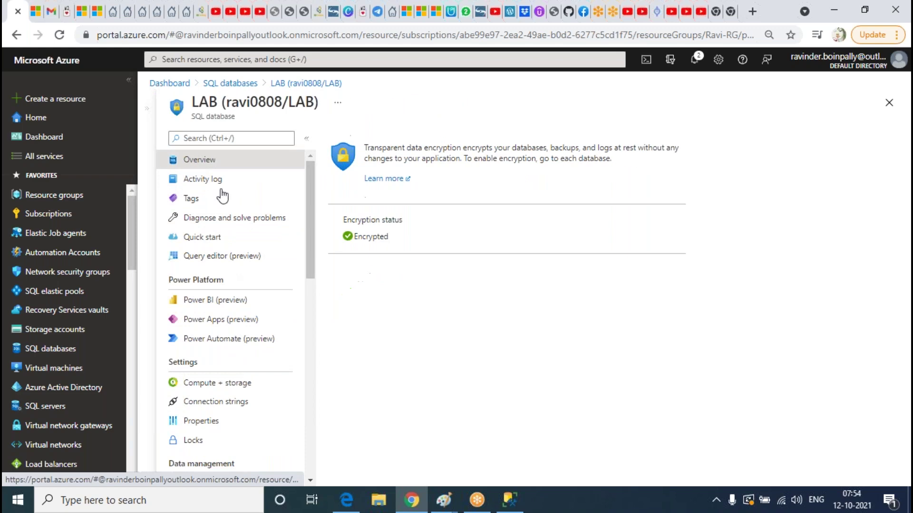
scroll(380, 364, "down", 6)
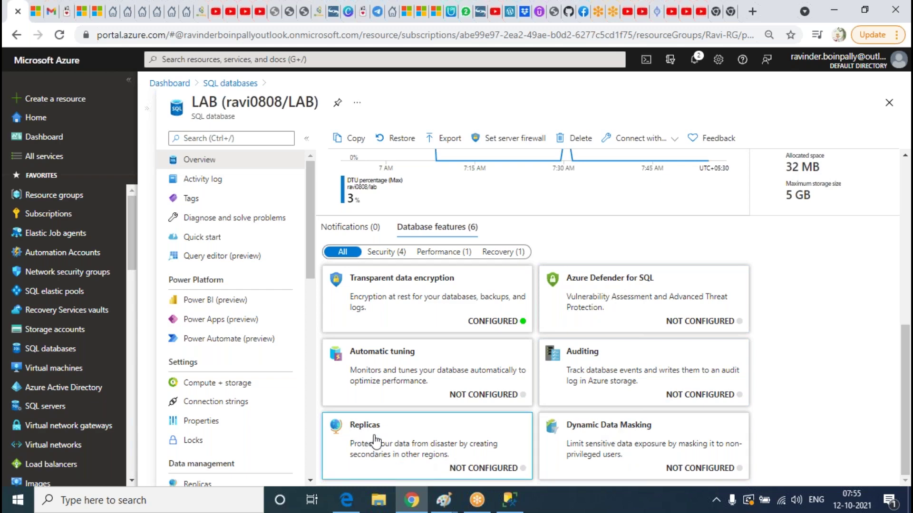
scroll(466, 339, "up", 1)
Look through LAB's Activity log and Tags, then scroll the Diagnose and solve problems categories
scroll(471, 337, "up", 3)
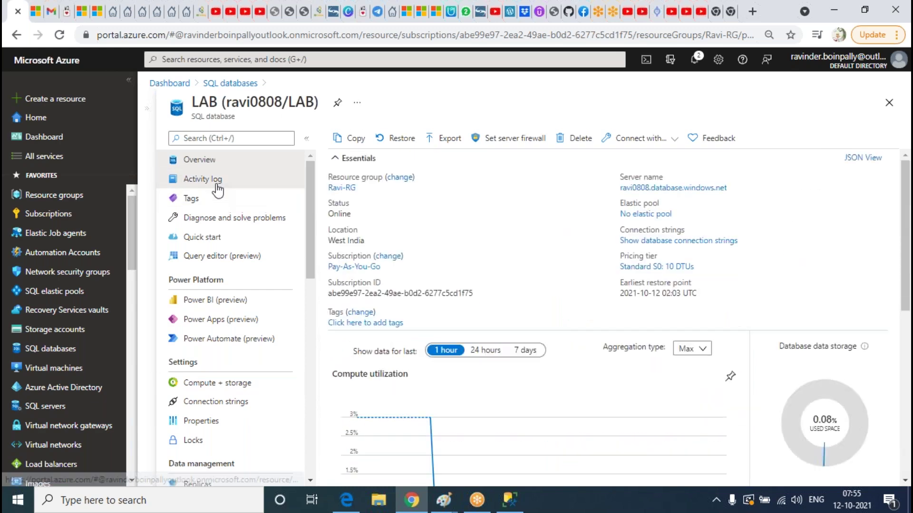
left_click(192, 181)
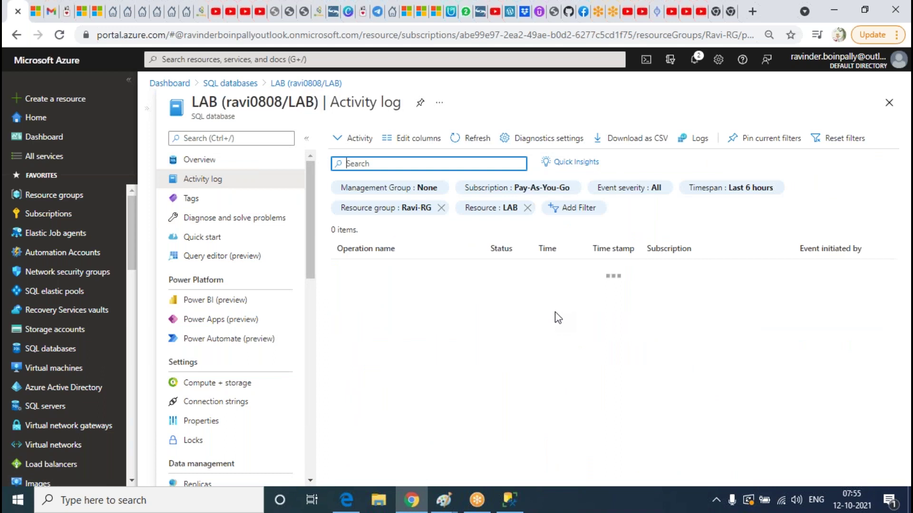
left_click(189, 200)
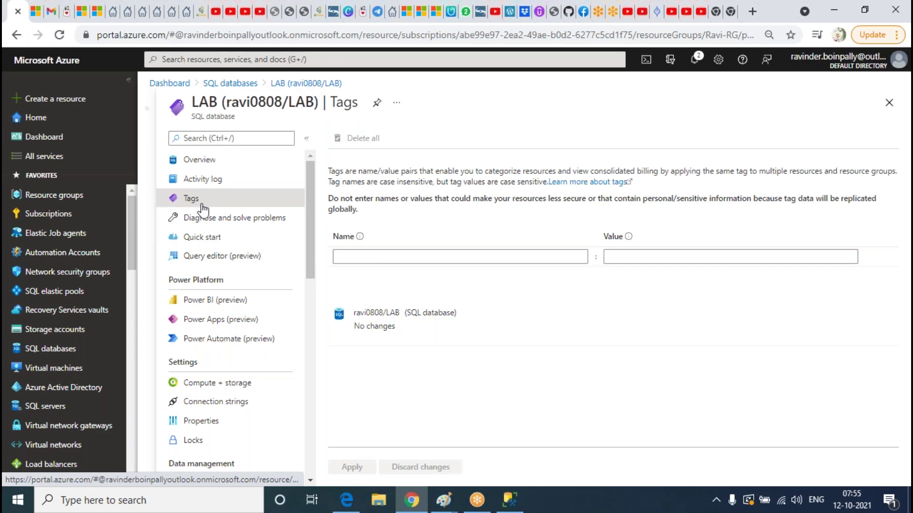
left_click(222, 220)
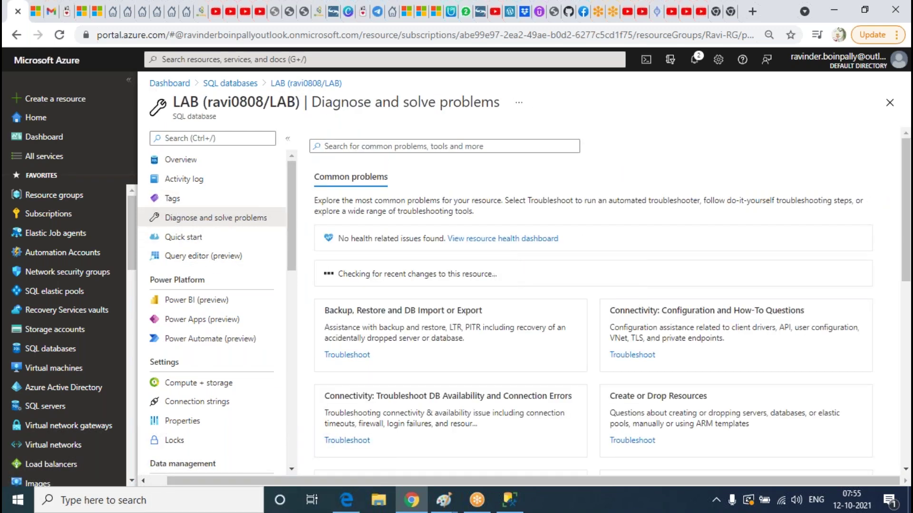
scroll(571, 281, "down", 10)
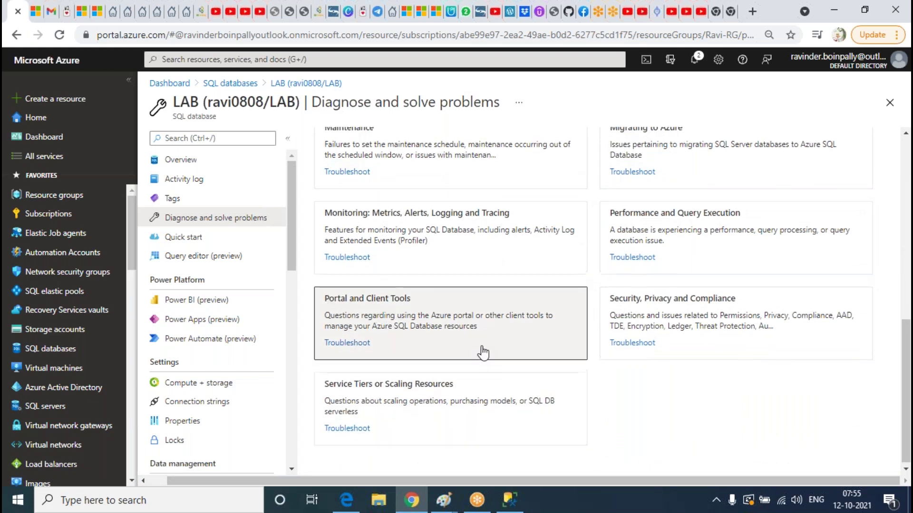
scroll(483, 353, "up", 7)
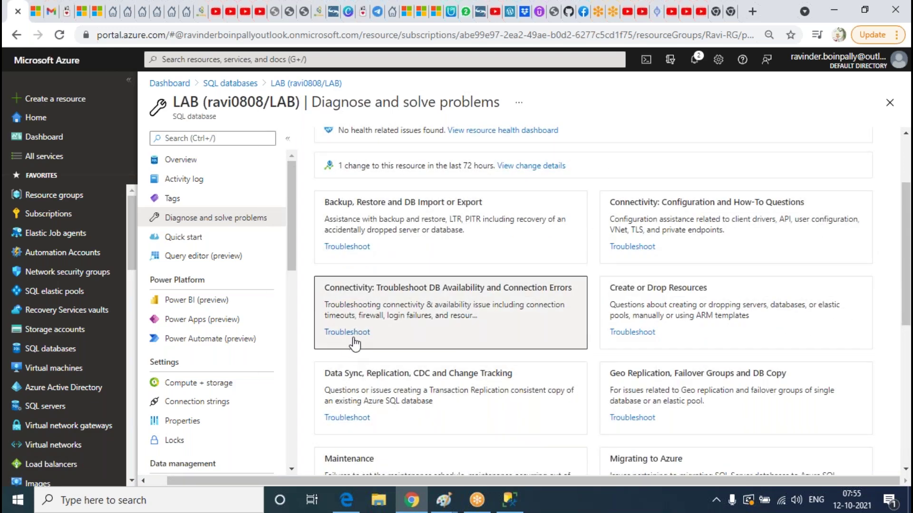
left_click(354, 252)
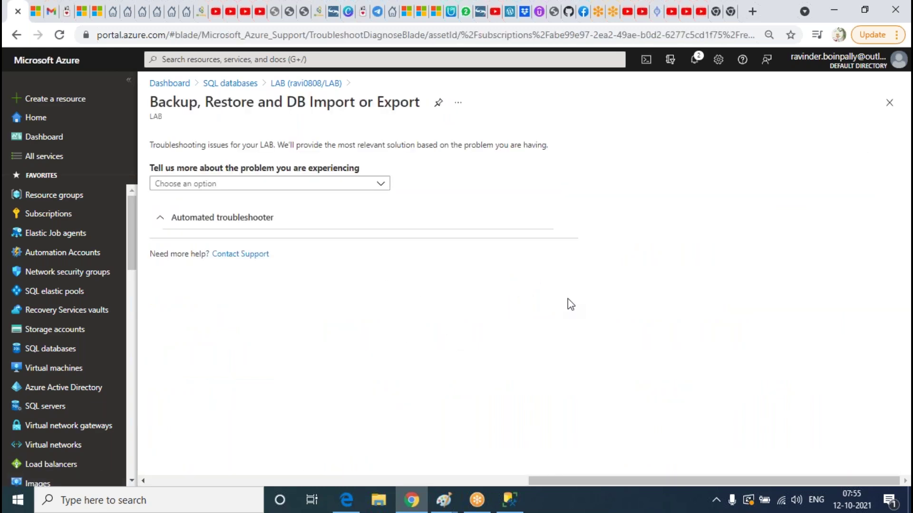
left_click(260, 184)
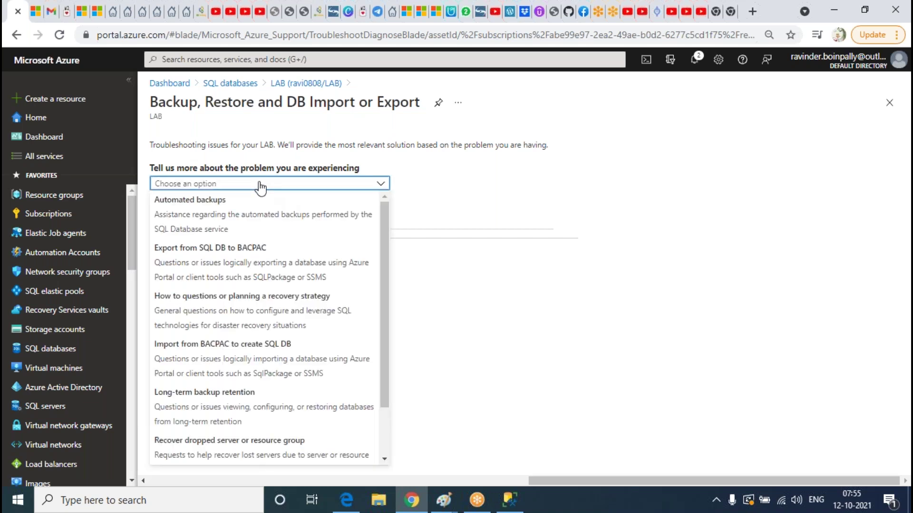
left_click(258, 265)
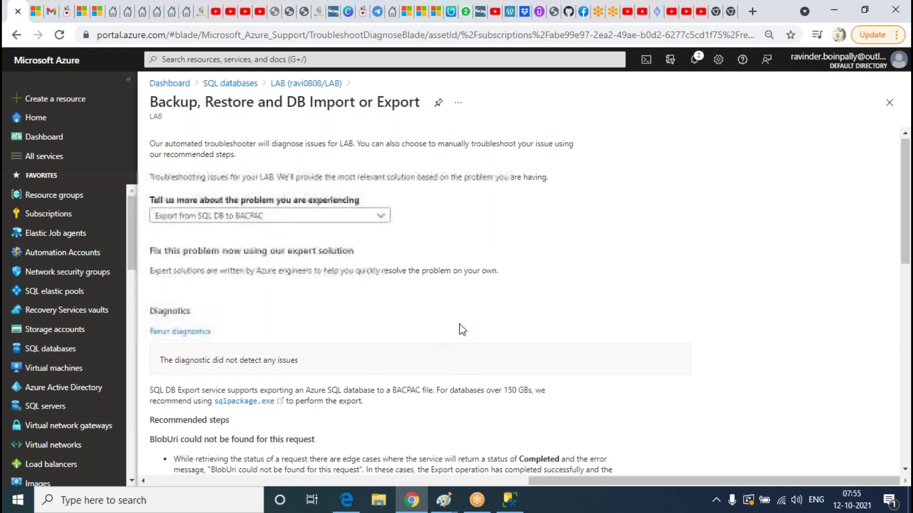
scroll(327, 354, "down", 7)
scroll(327, 354, "down", 5)
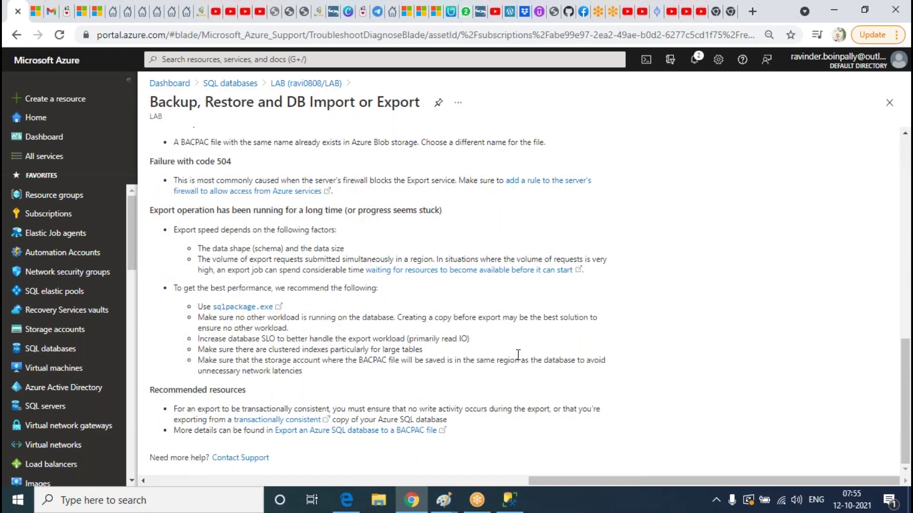
scroll(518, 355, "up", 12)
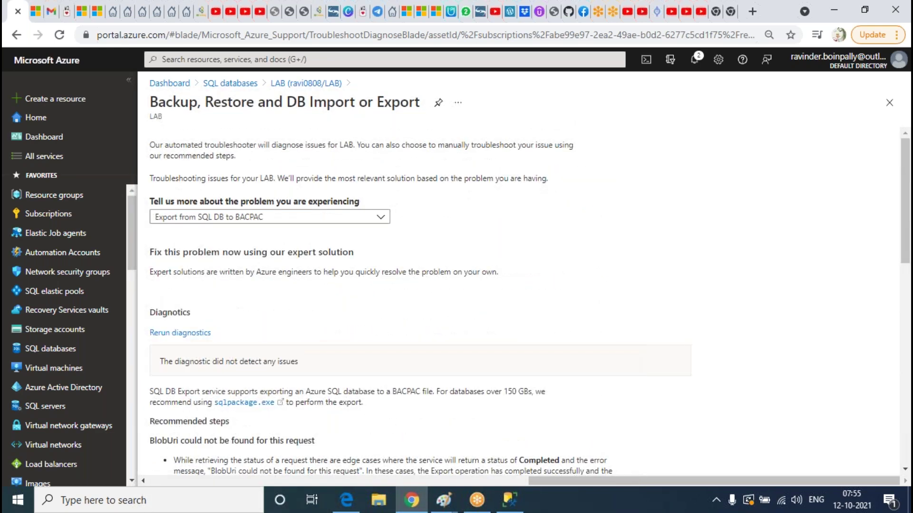
left_click(307, 84)
scroll(651, 285, "down", 5)
scroll(664, 297, "up", 8)
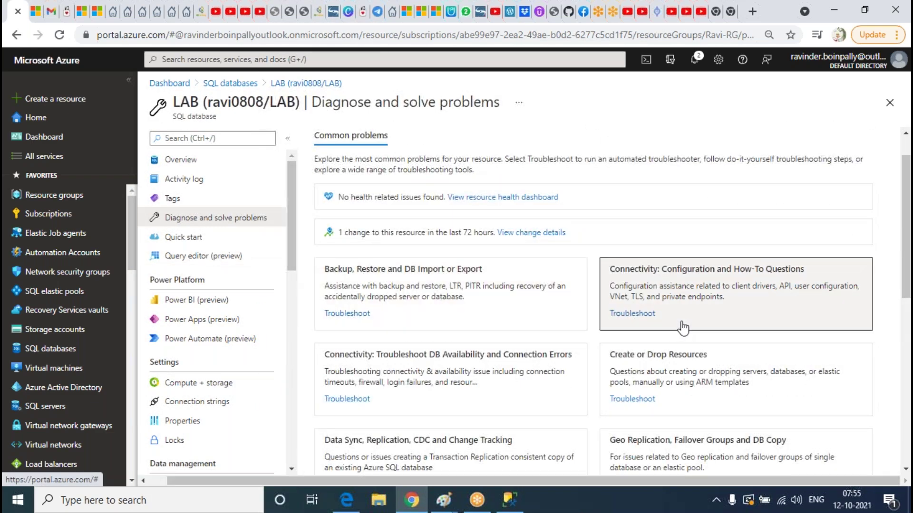
left_click(190, 237)
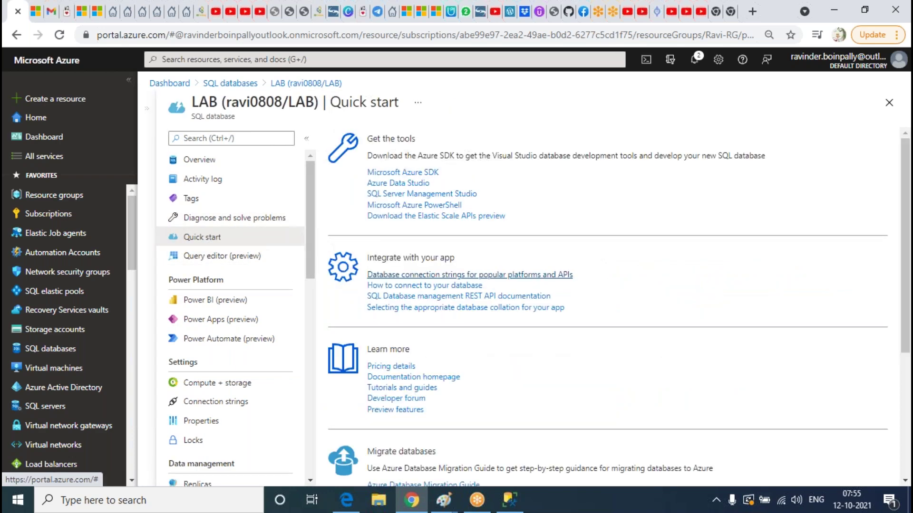
scroll(619, 334, "down", 4)
scroll(604, 316, "up", 1)
scroll(604, 317, "up", 3)
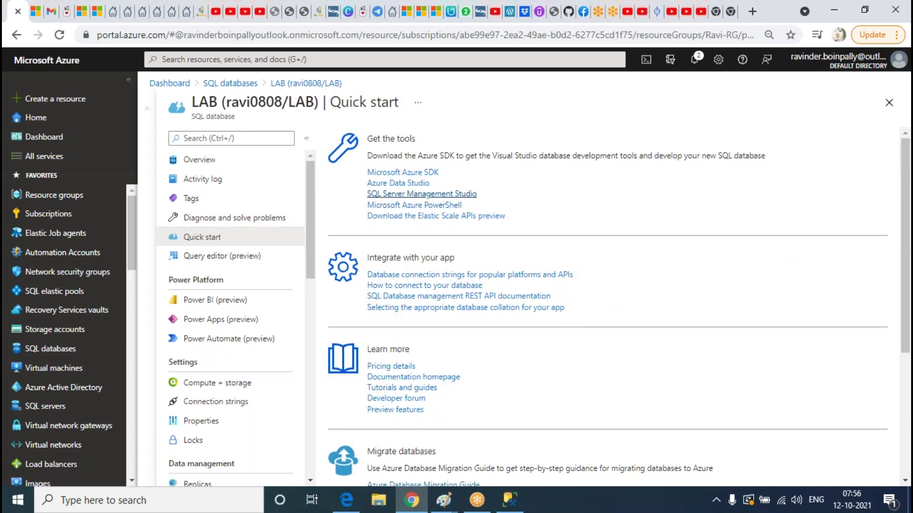
left_click(419, 194)
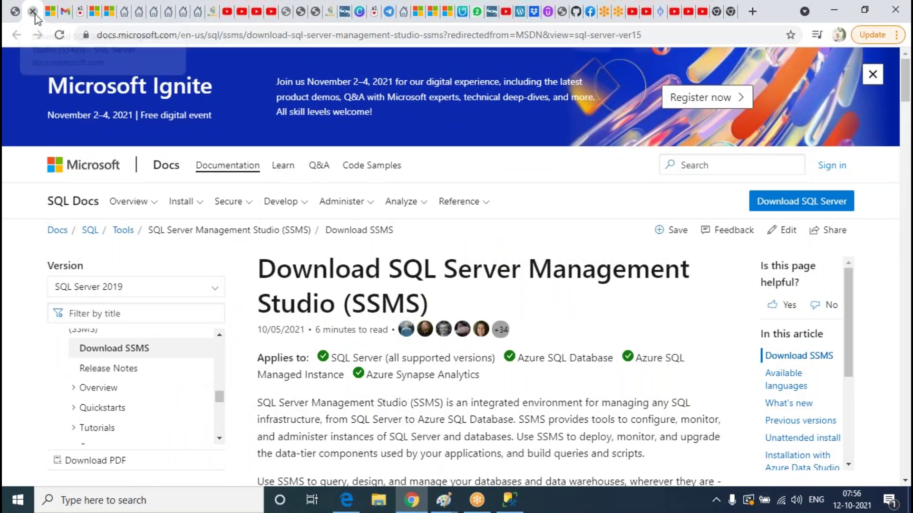
left_click(32, 10)
scroll(632, 263, "down", 3)
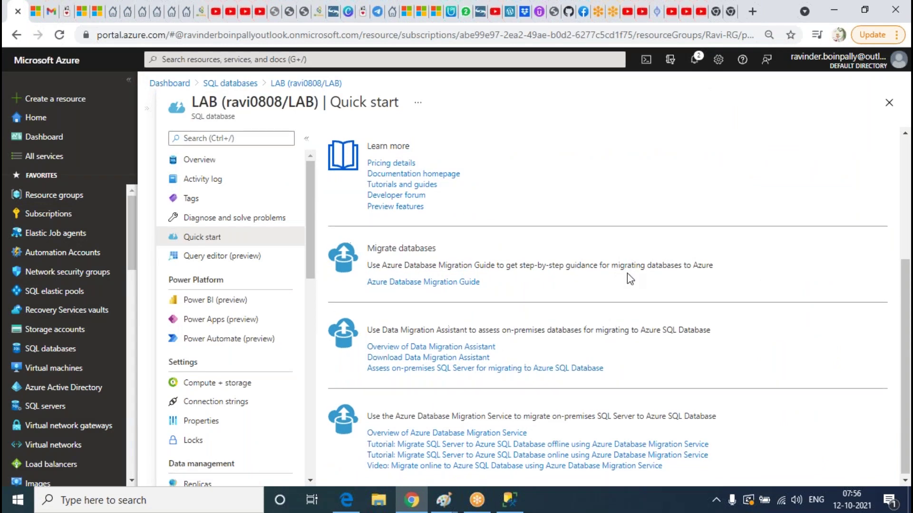
scroll(632, 271, "up", 4)
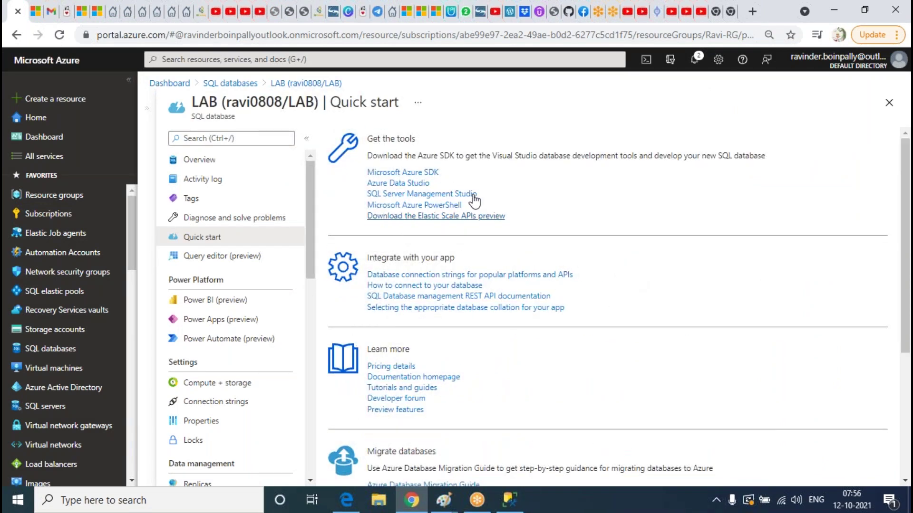
scroll(662, 259, "down", 1)
scroll(665, 263, "down", 4)
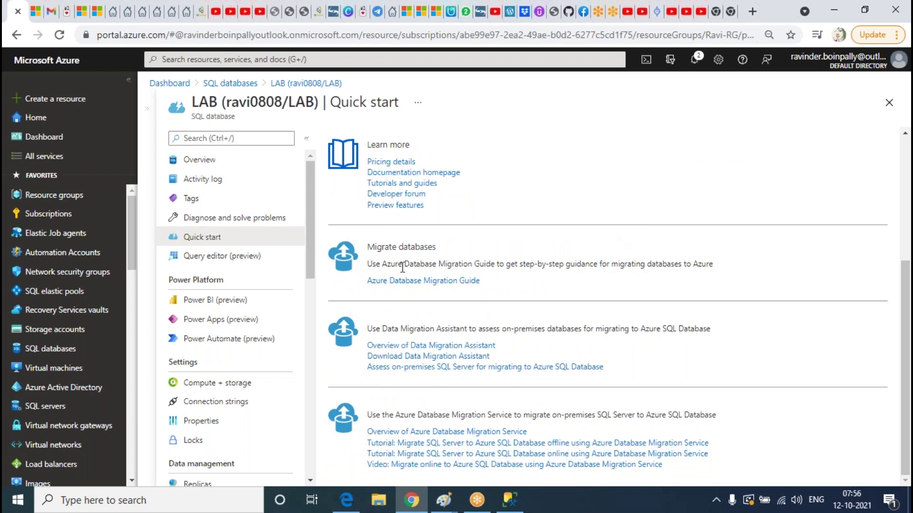
Open the Query editor (preview) for the LAB database
left_click(224, 259)
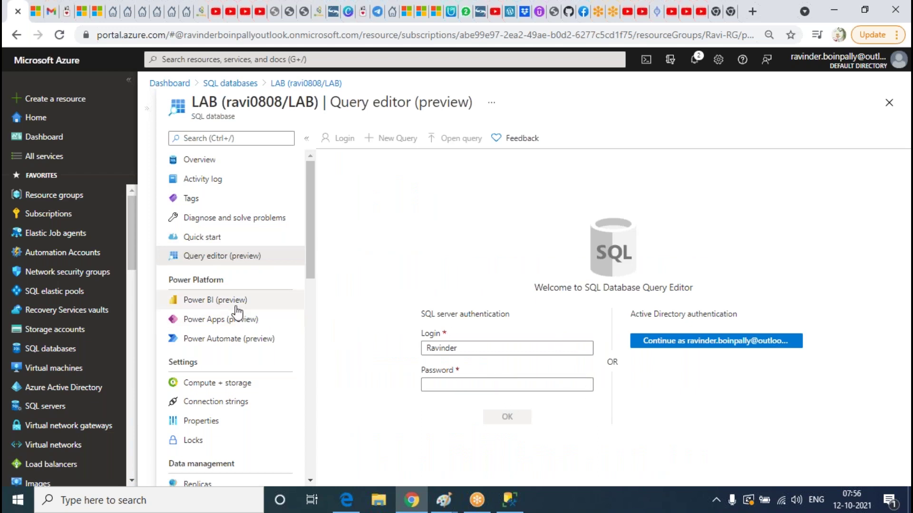
scroll(191, 307, "down", 3)
scroll(226, 277, "up", 3)
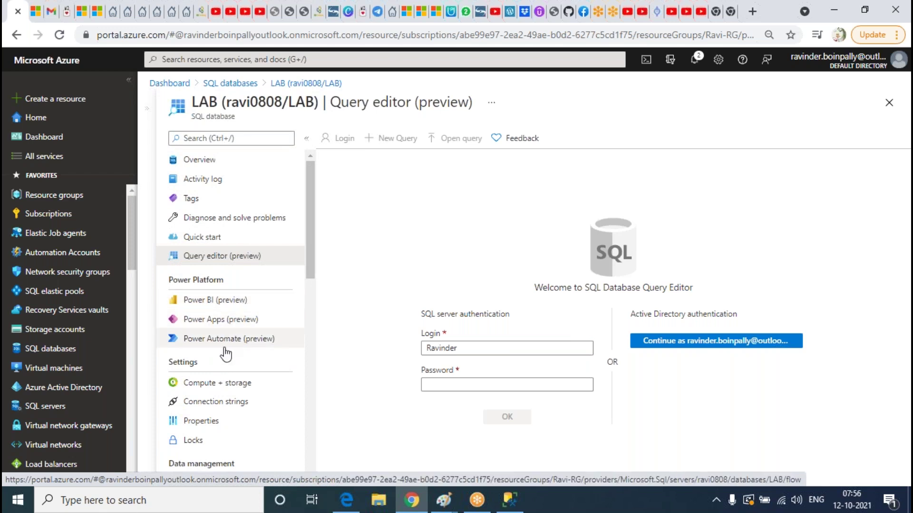
scroll(247, 335, "down", 1)
In Compute + storage, try 50 DTUs (S2), then return the slider to 10 DTUs (S0) without applying
left_click(223, 316)
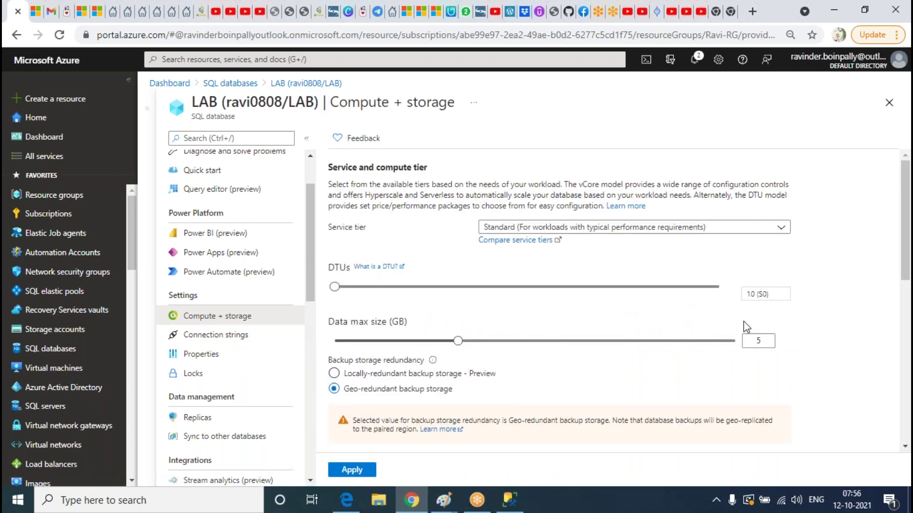
scroll(371, 378, "down", 4)
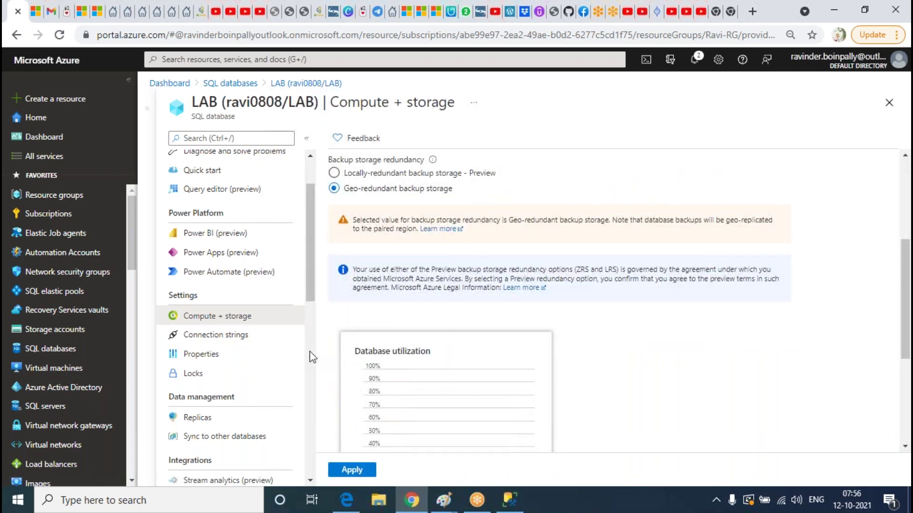
left_click(259, 317)
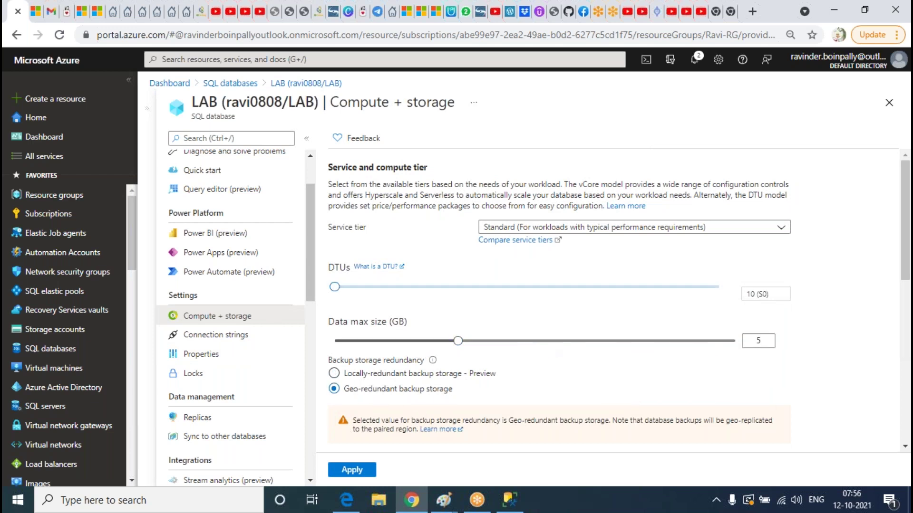
left_click(419, 287)
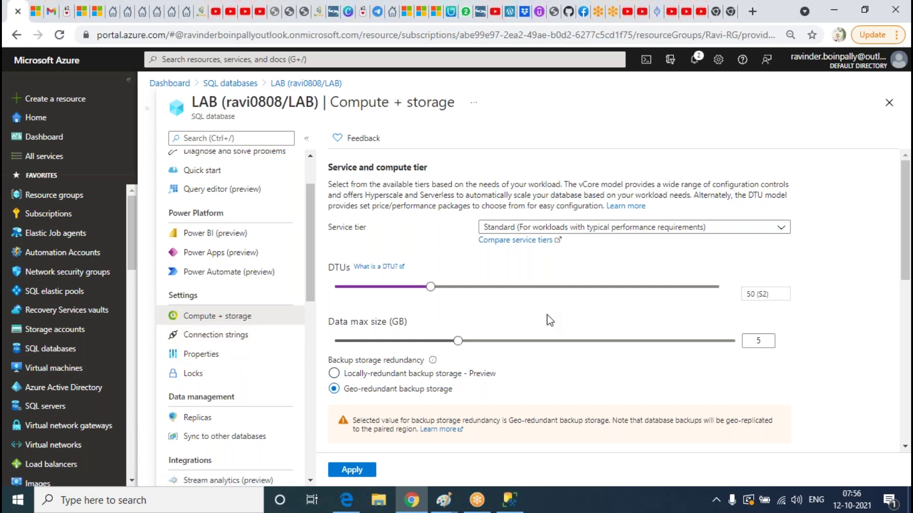
left_click(339, 288)
left_click(509, 499)
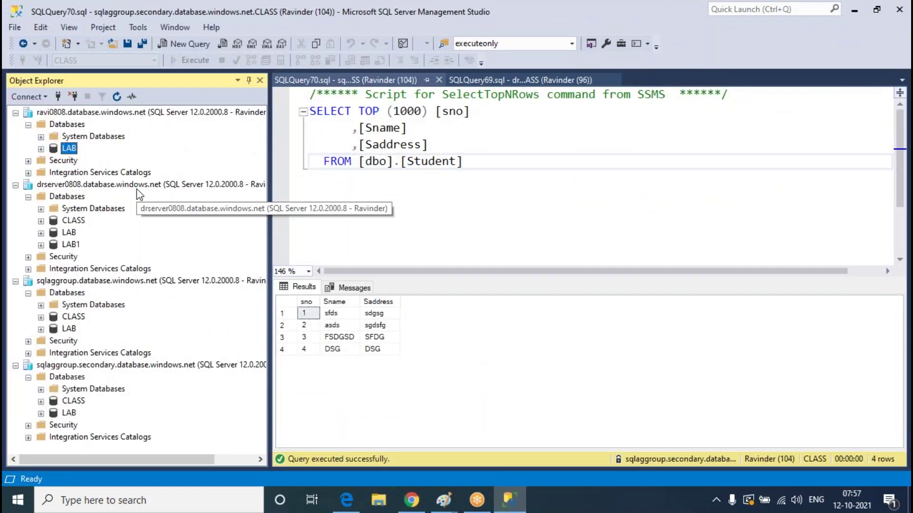
Disconnect the extra servers, keeping only ravi0808, and expand and refresh LAB > Tables
double_click(135, 186)
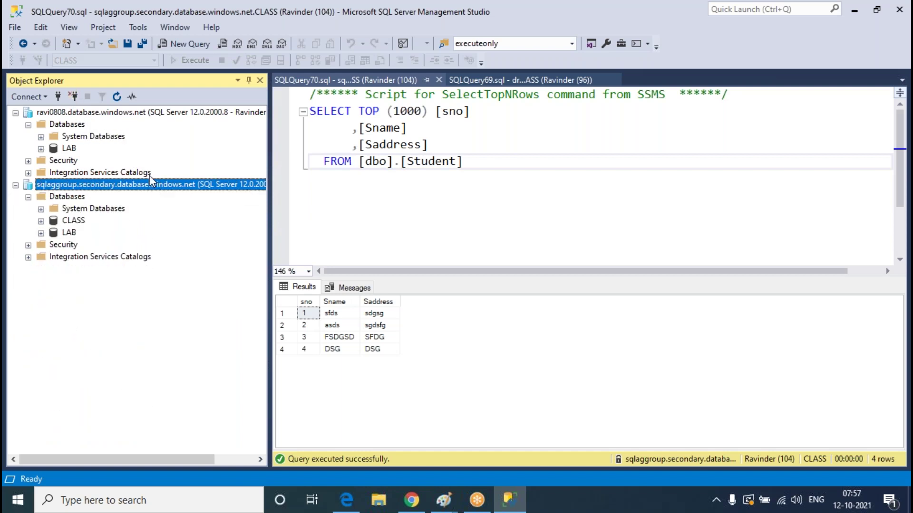
left_click(72, 97)
left_click(41, 148)
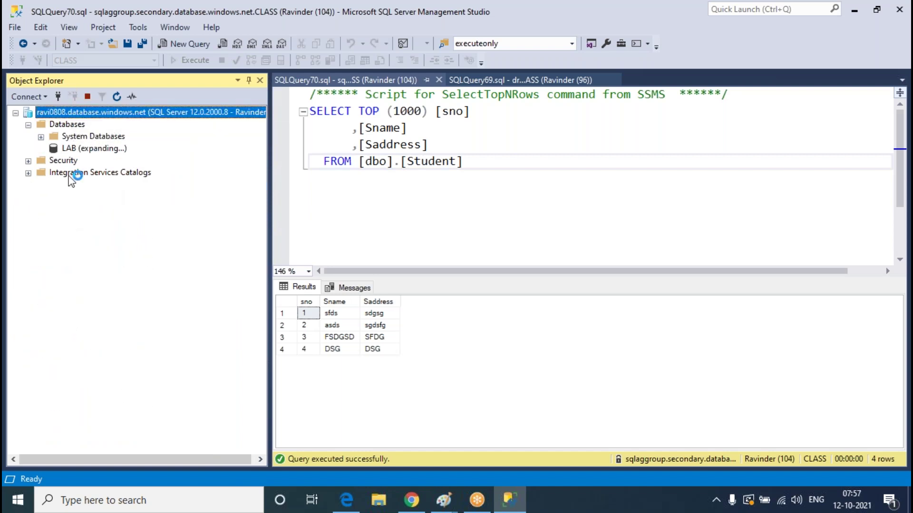
left_click(53, 172)
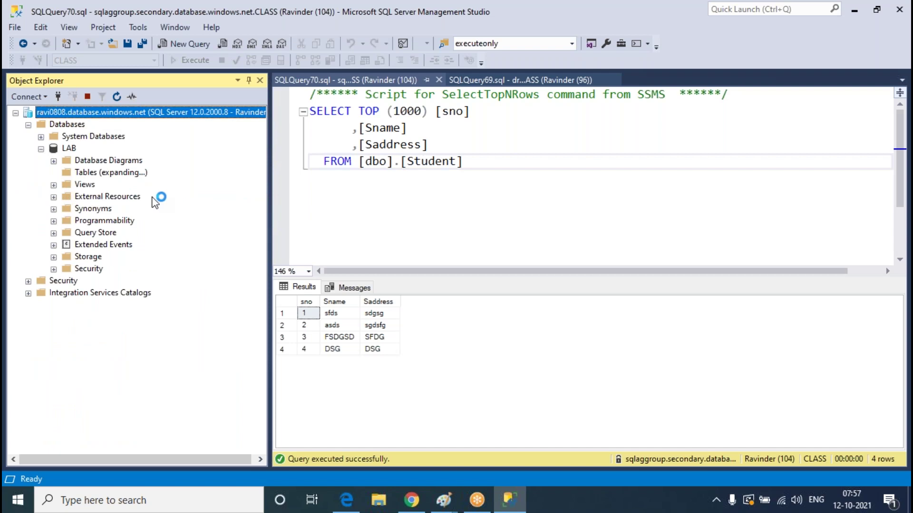
right_click(85, 172)
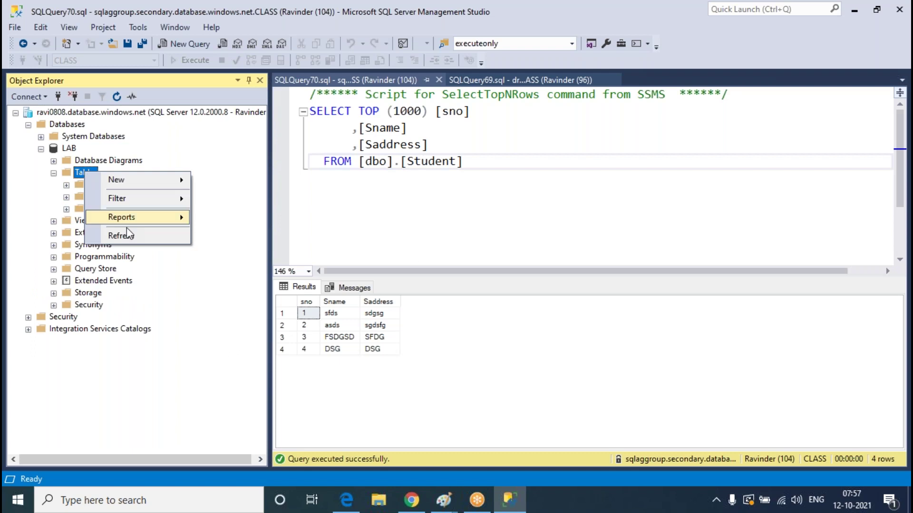
left_click(122, 235)
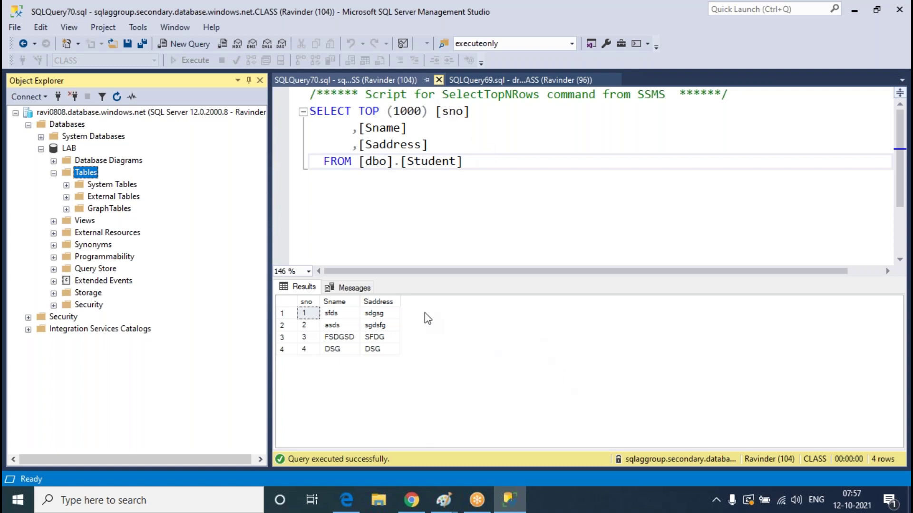
Close the SQLQuery70 query window and refresh the desktop
left_click(438, 80)
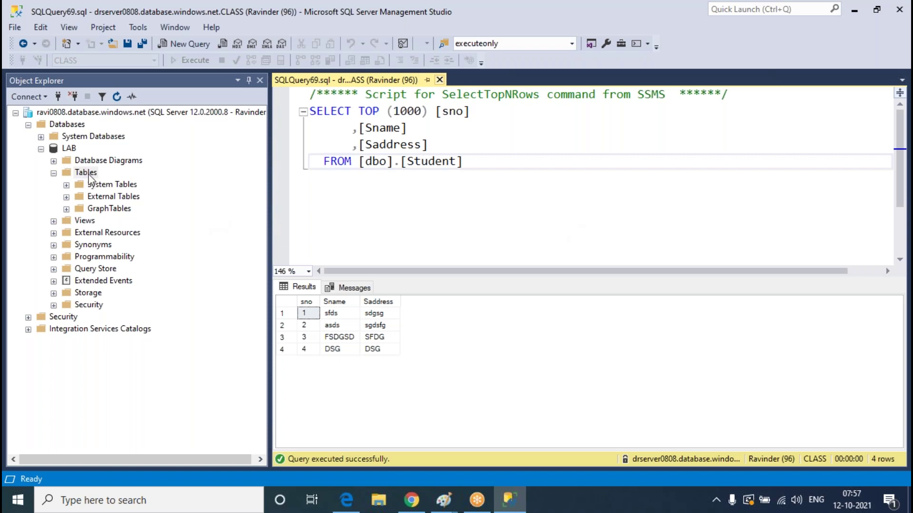
left_click(855, 11)
right_click(766, 40)
left_click(787, 98)
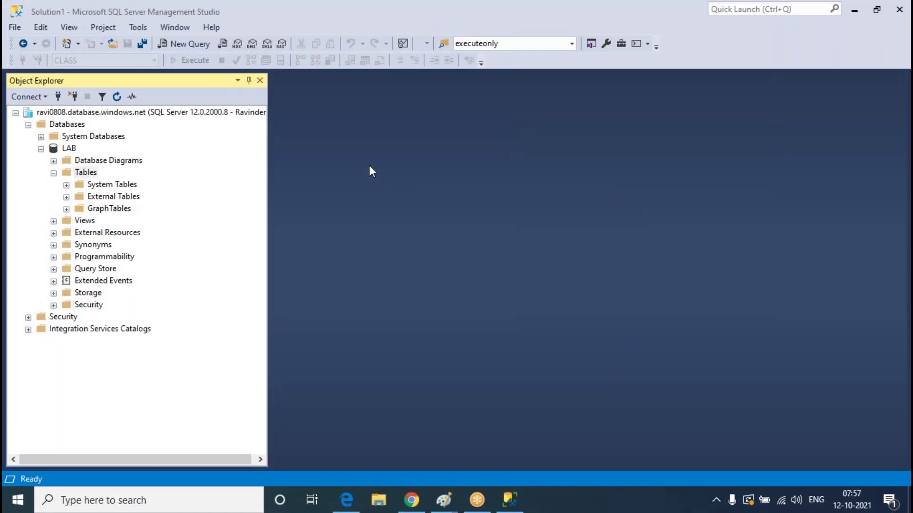
Refresh LAB's Tables folder again and start a new table design
left_click(84, 175)
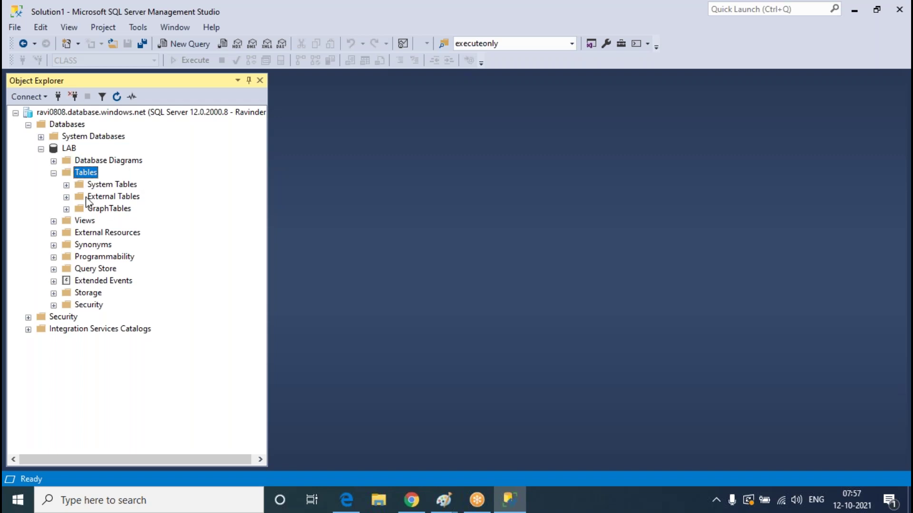
right_click(88, 174)
left_click(132, 238)
right_click(89, 173)
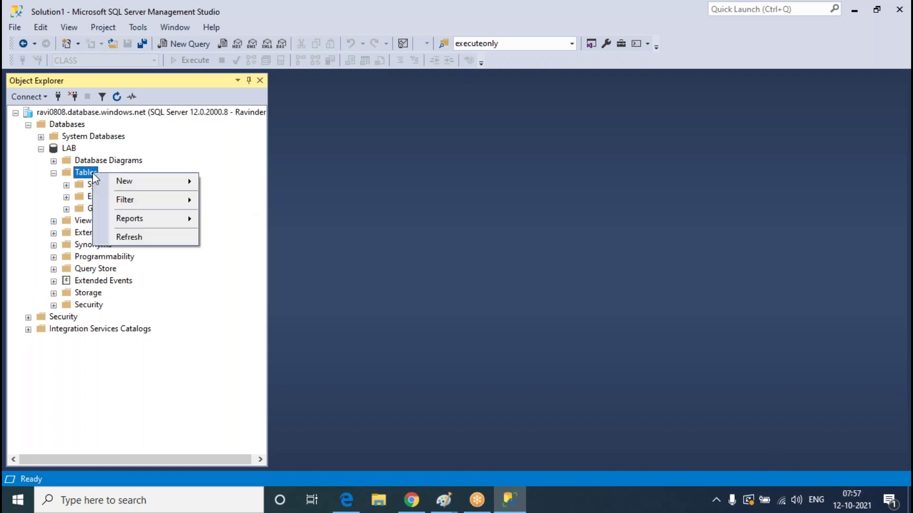
left_click(270, 184)
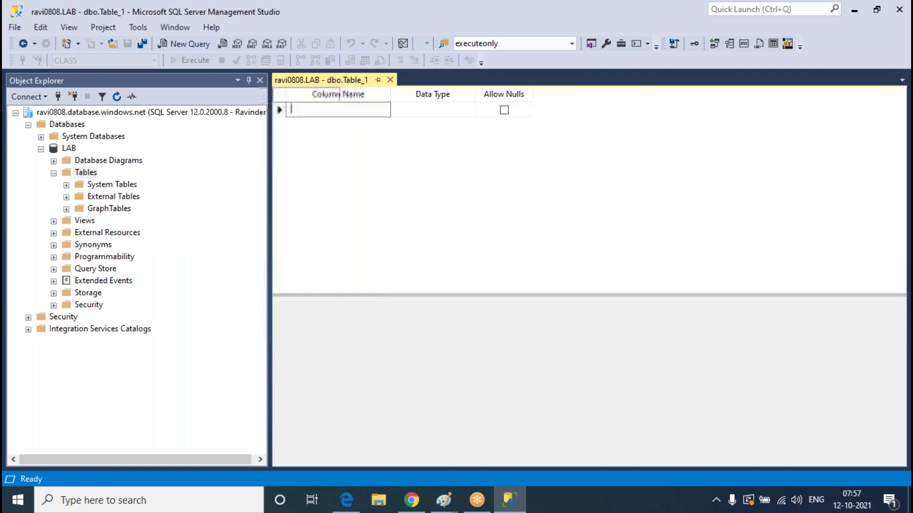
Define columns sno int, sname varchar(50) and saddress varchar(50) in the table designer
type("sno")
key("Tab")
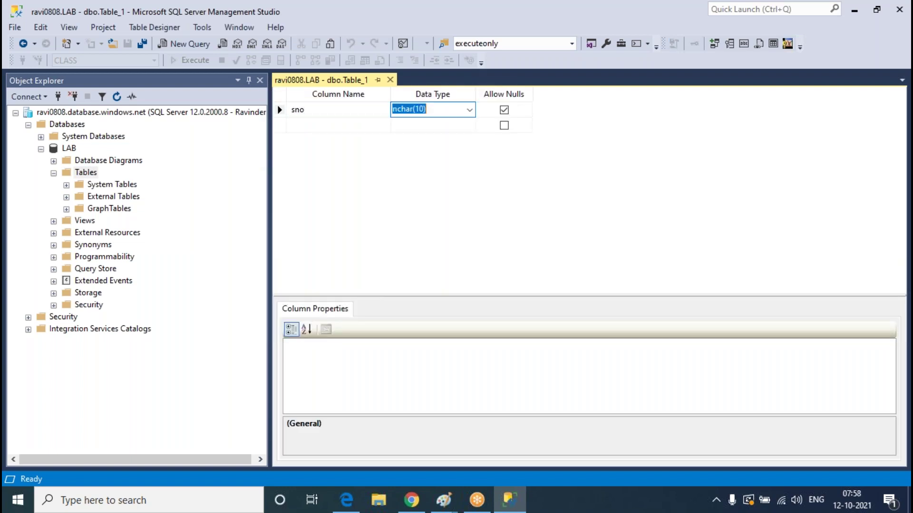
type("int")
key("Tab")
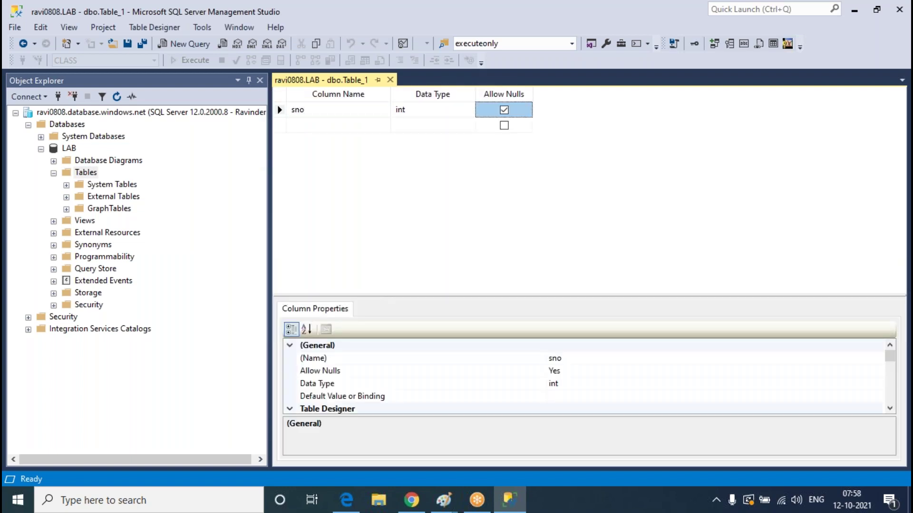
key("Tab")
key("BackSpace")
key("BackSpace")
type("me")
key("Tab")
type("varchar(50)")
key("Tab")
key("Tab")
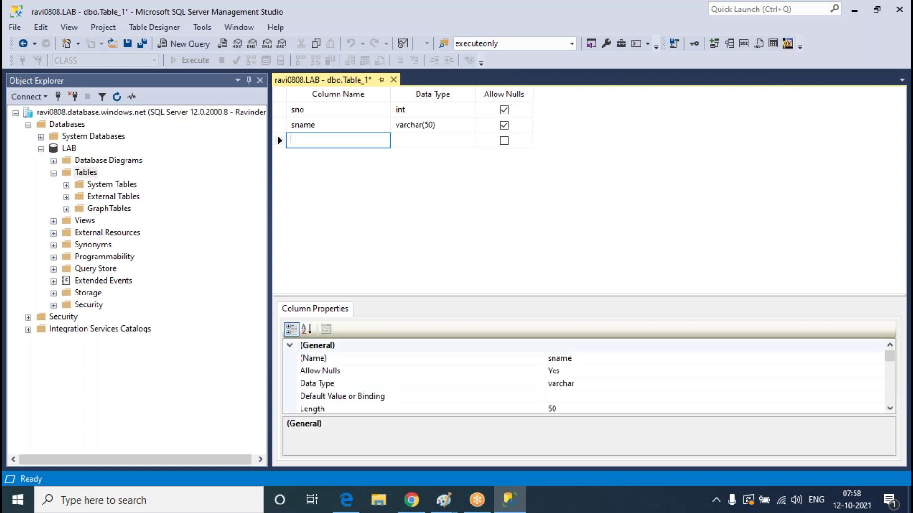
type("saddress")
key("Tab")
type("varch")
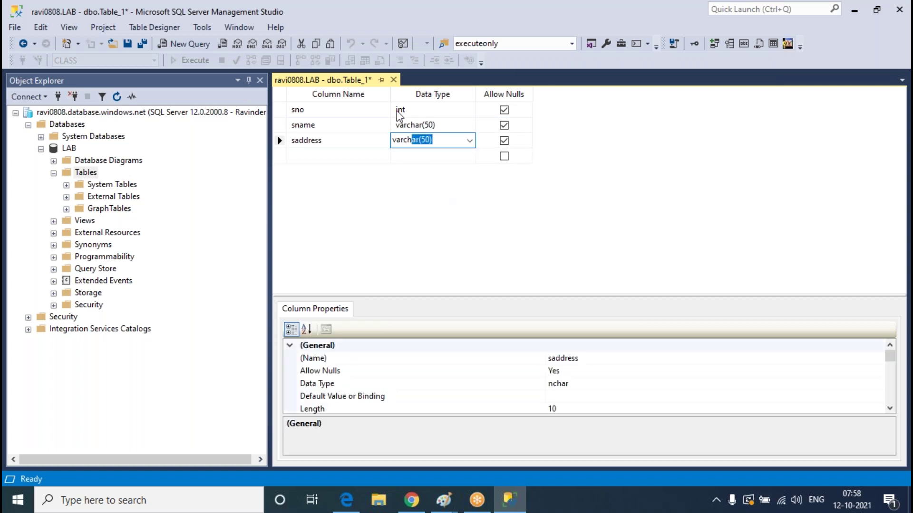
Close the designer and save the new table as 'Student'
left_click(394, 79)
left_click(433, 326)
type("Student")
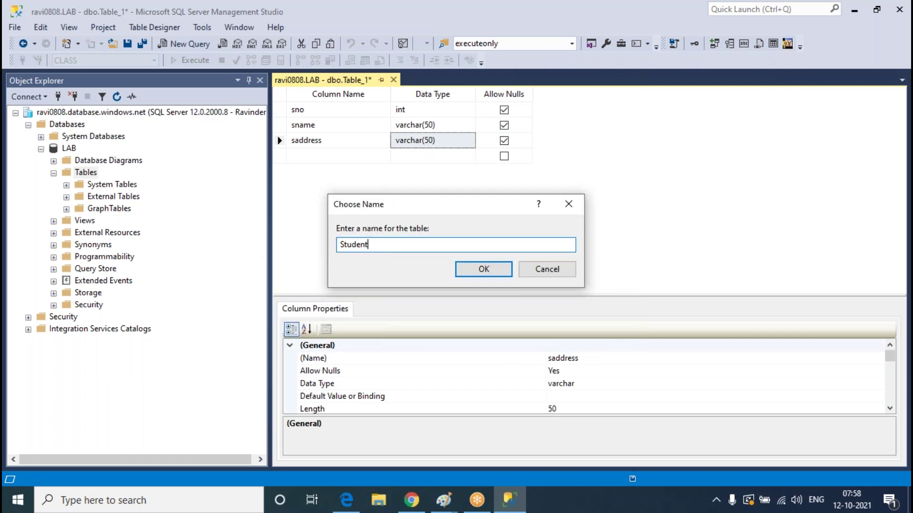
key("Return")
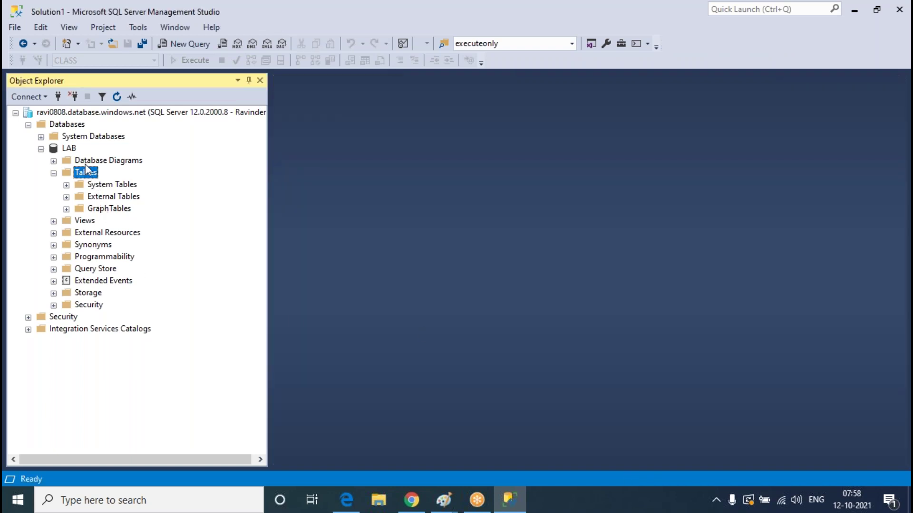
right_click(70, 148)
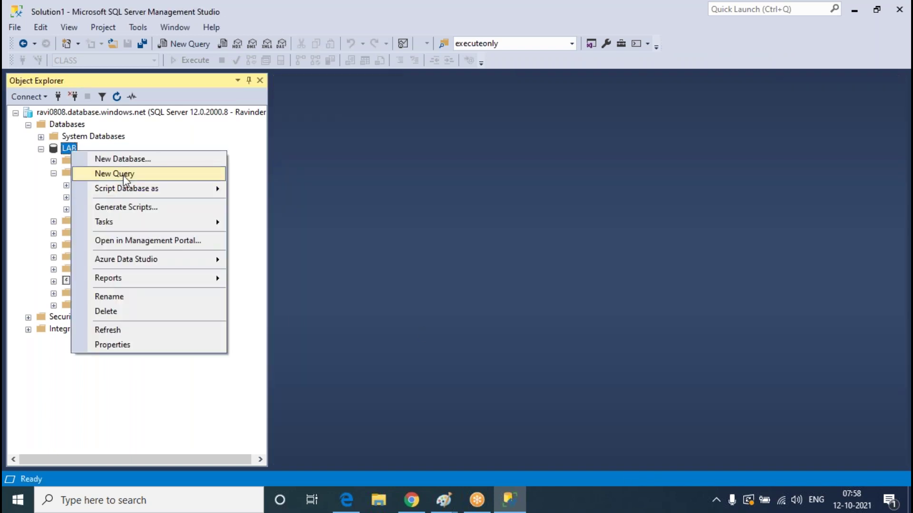
Execute INSERT INTO student VALUES(1, a student name, 'hyd') repeated with GO 10000 on LAB
left_click(123, 174)
type("insert into stude")
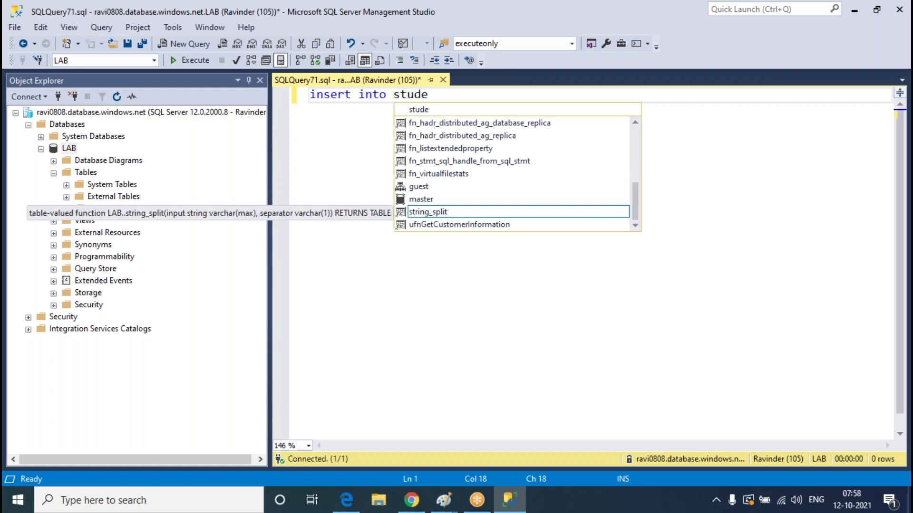
type("nt al")
key("BackSpace")
key("BackSpace")
type("values(1,''")
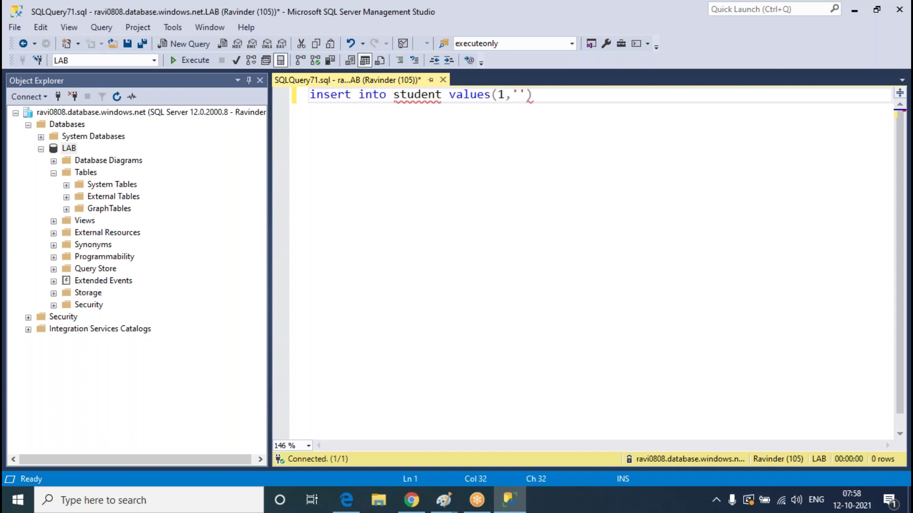
key("Left")
type("Sreeram")
key("Right")
type(",''hyd")
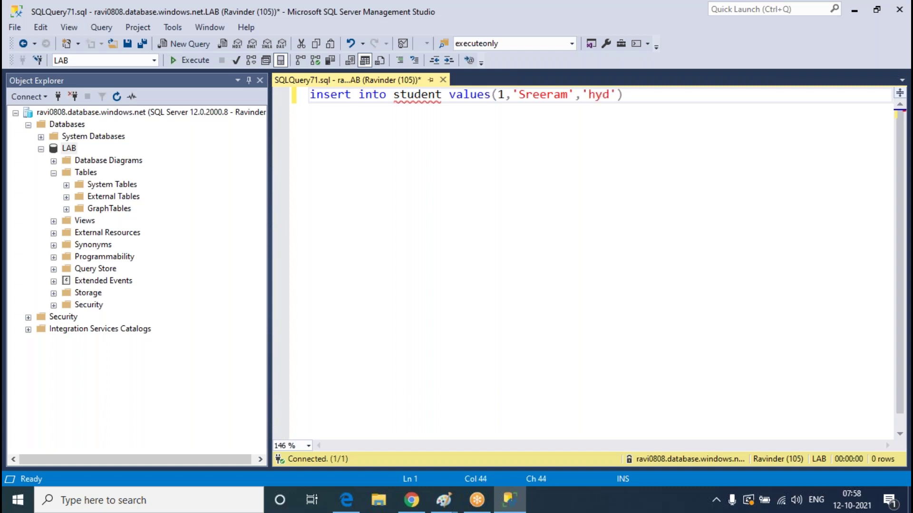
key("End")
key("Return")
type("go ")
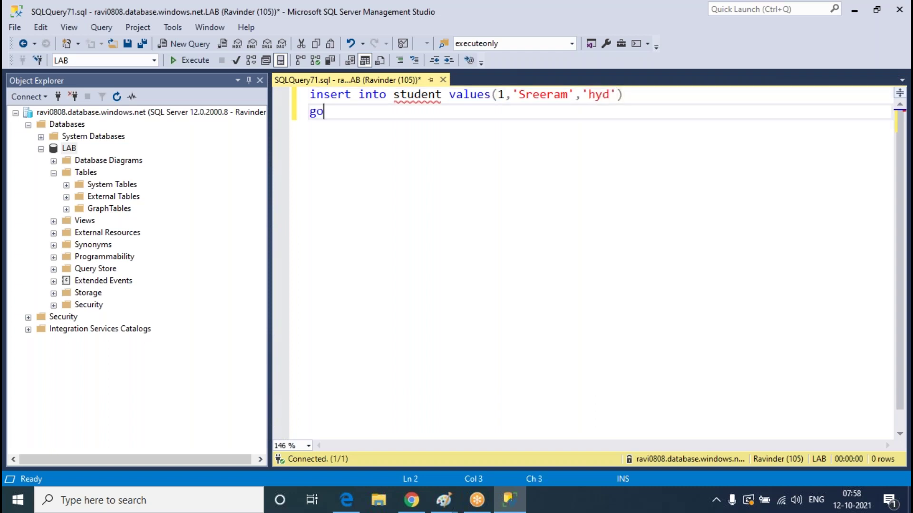
type("10000")
left_click(189, 60)
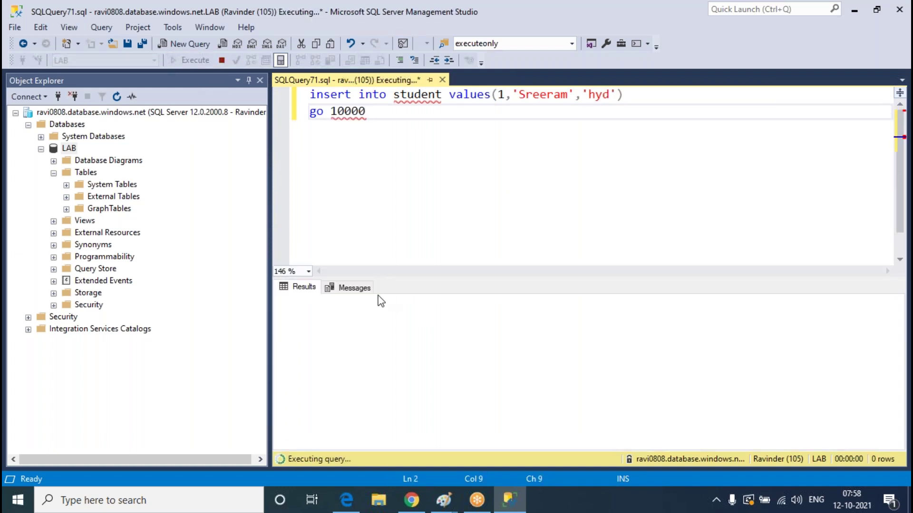
Set LAB to 20 DTUs (S1) and apply the new tier
left_click(314, 292)
left_click(411, 500)
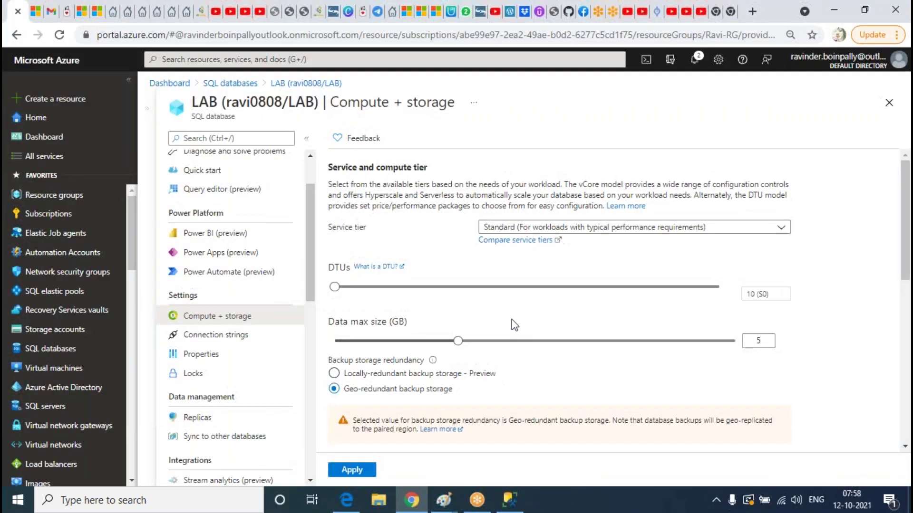
left_click_drag(365, 287, 382, 287)
left_click(360, 472)
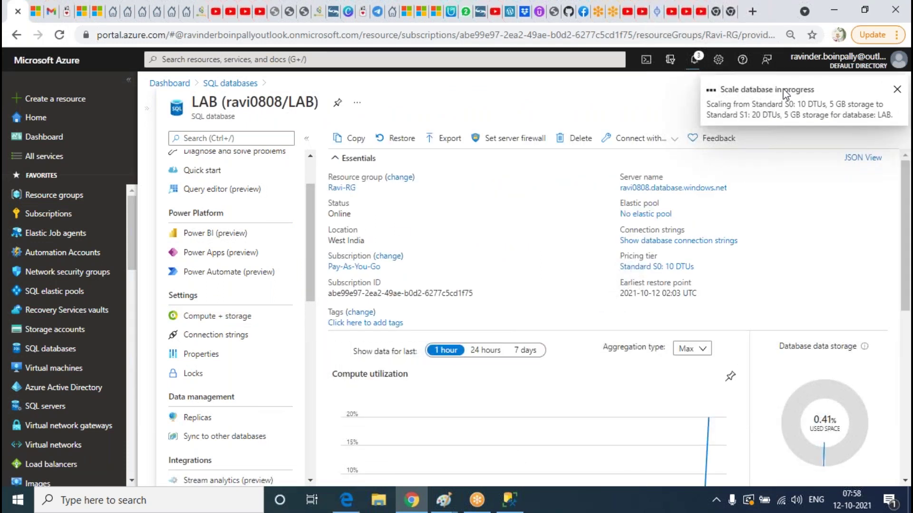
Follow the scaling progress in Notifications while checking on the running insert query
left_click(511, 502)
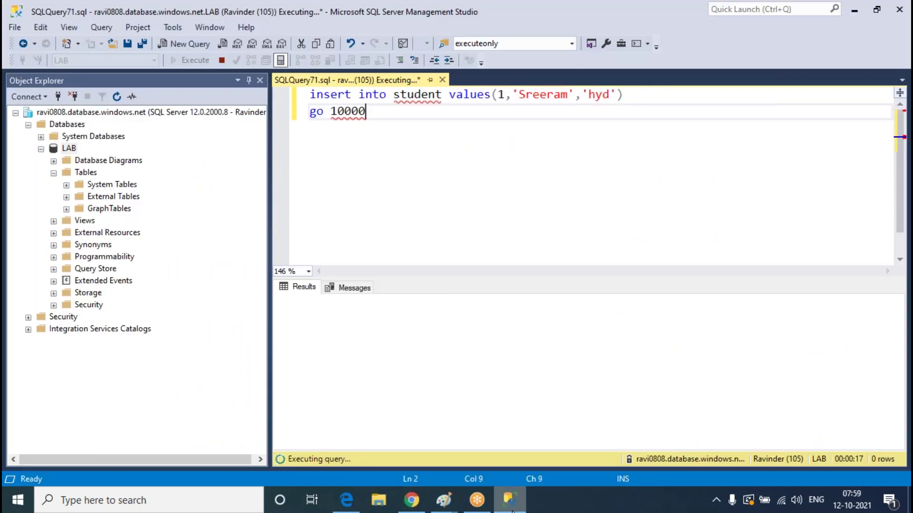
left_click(511, 502)
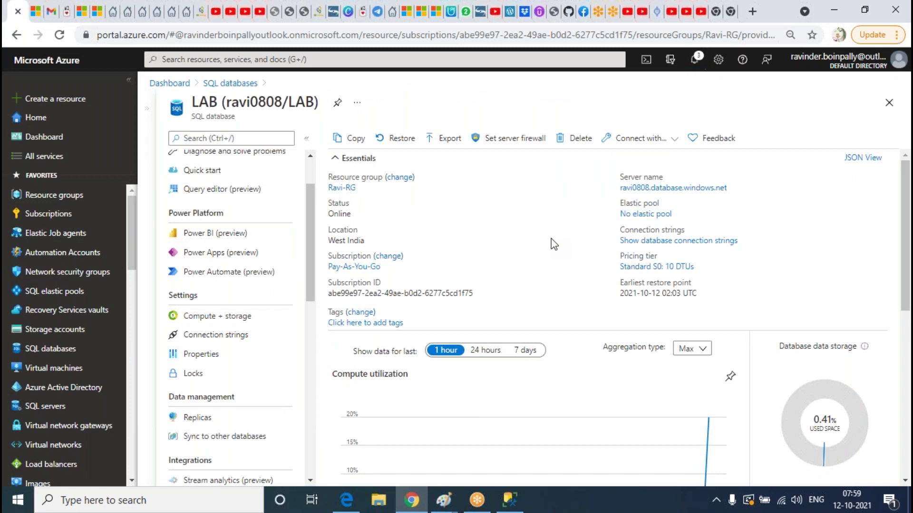
left_click(694, 59)
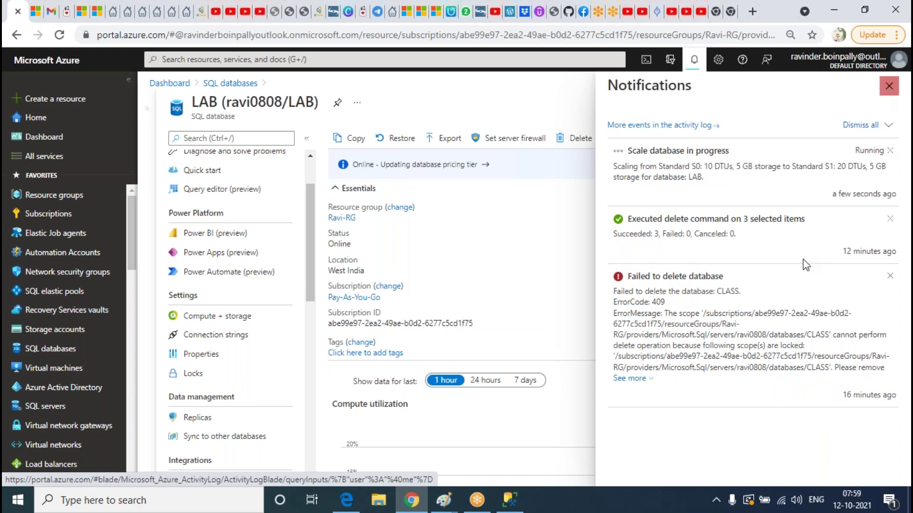
left_click(513, 507)
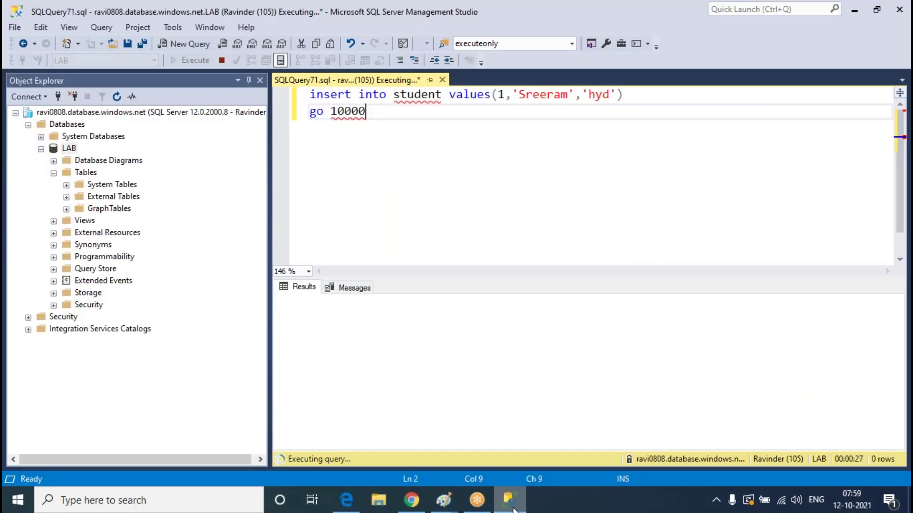
left_click(513, 508)
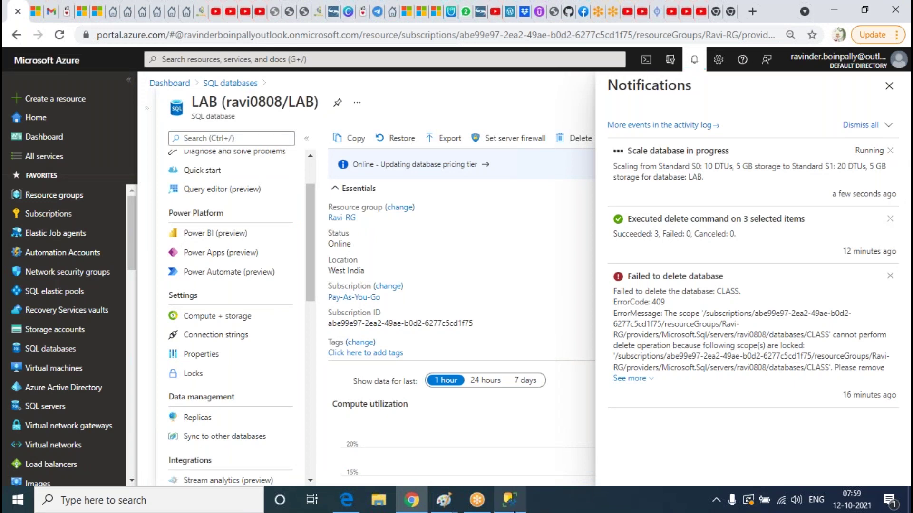
left_click(513, 508)
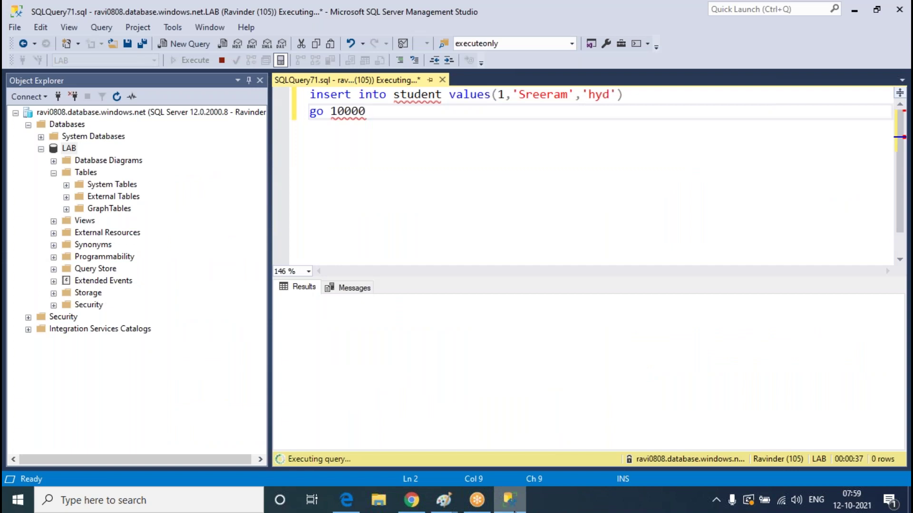
left_click(513, 509)
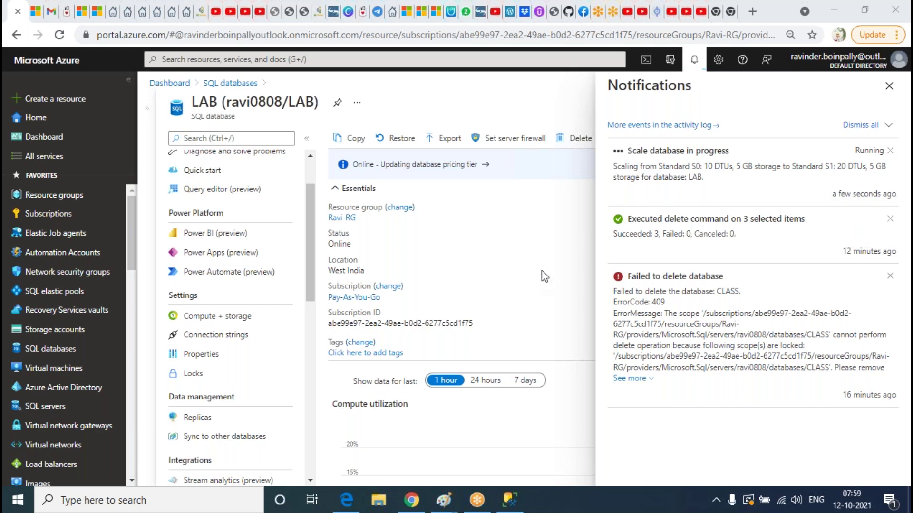
left_click(510, 500)
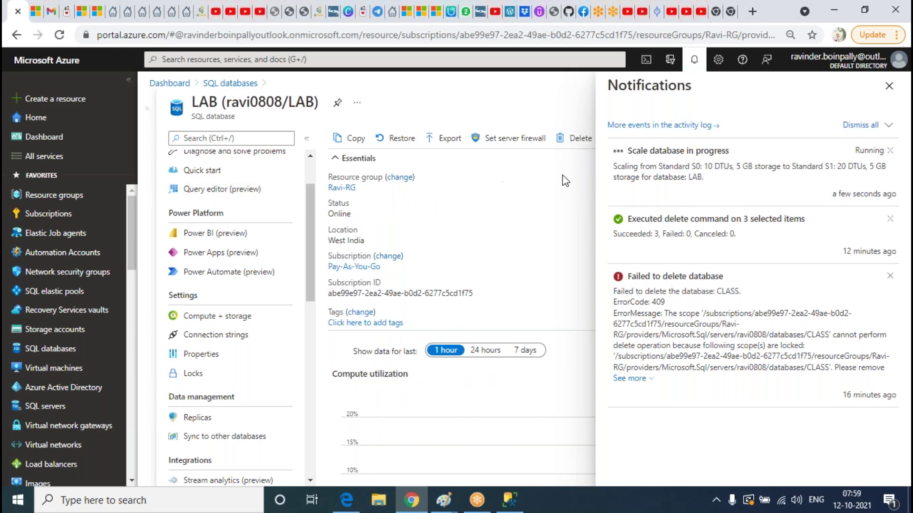
Return to Management Studio and start a new query against LAB
left_click(514, 505)
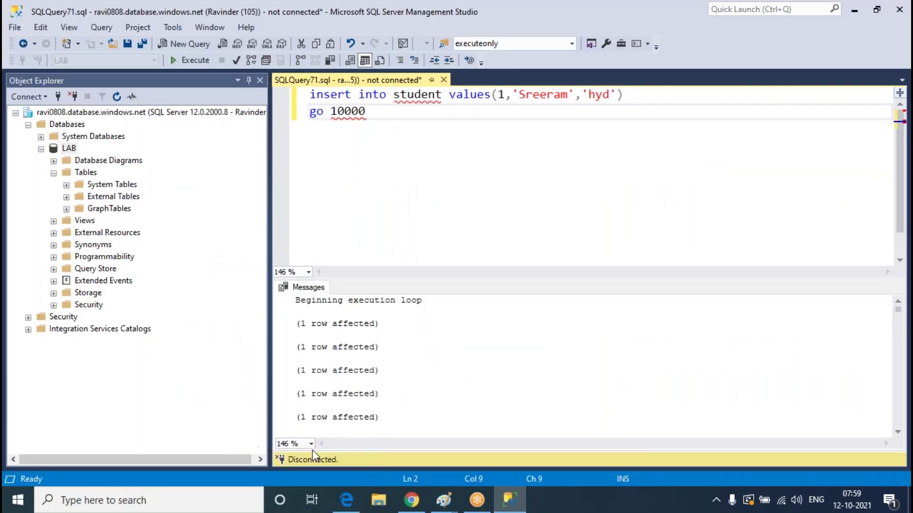
left_click(512, 506)
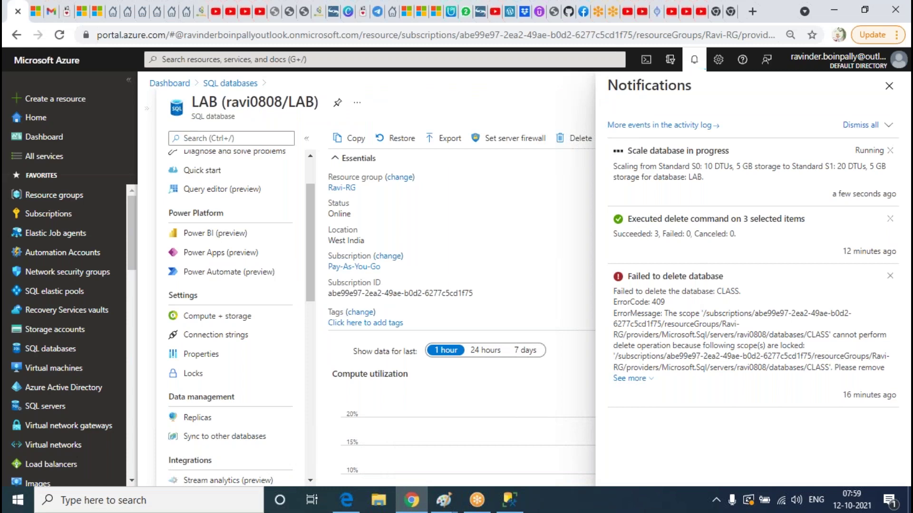
left_click(512, 505)
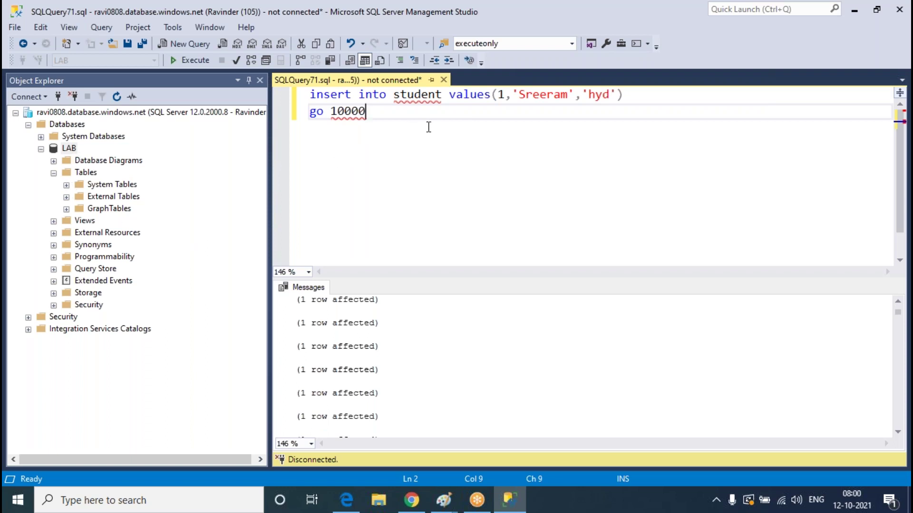
left_click(69, 149)
right_click(70, 148)
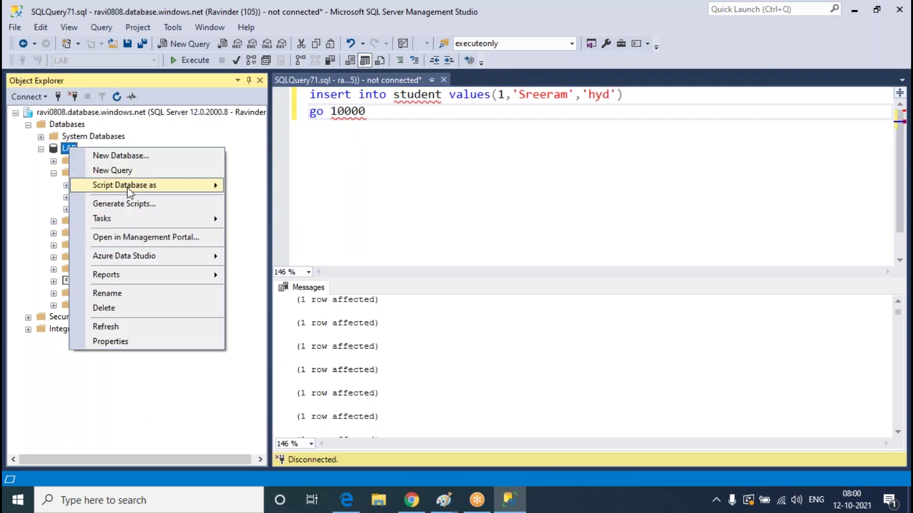
left_click(126, 168)
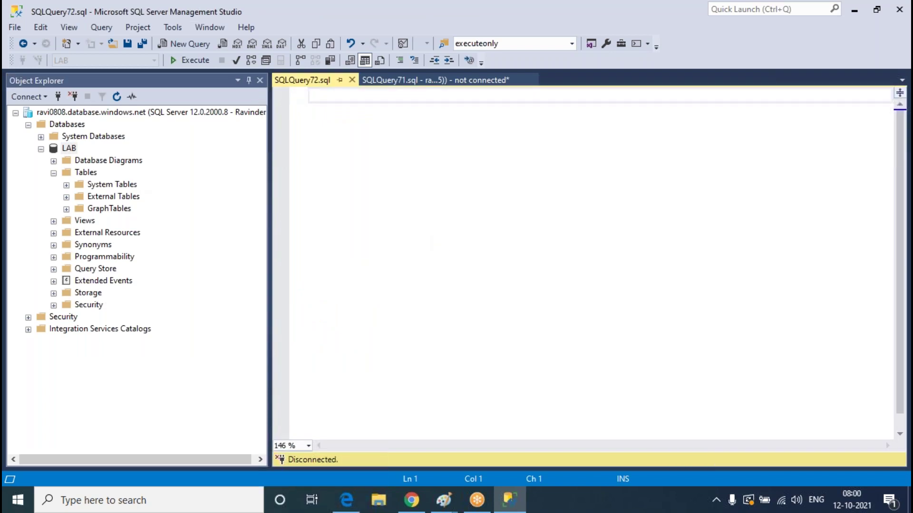
Run select count(*) from student, getting 1060, then review the insert script's messages
type("select")
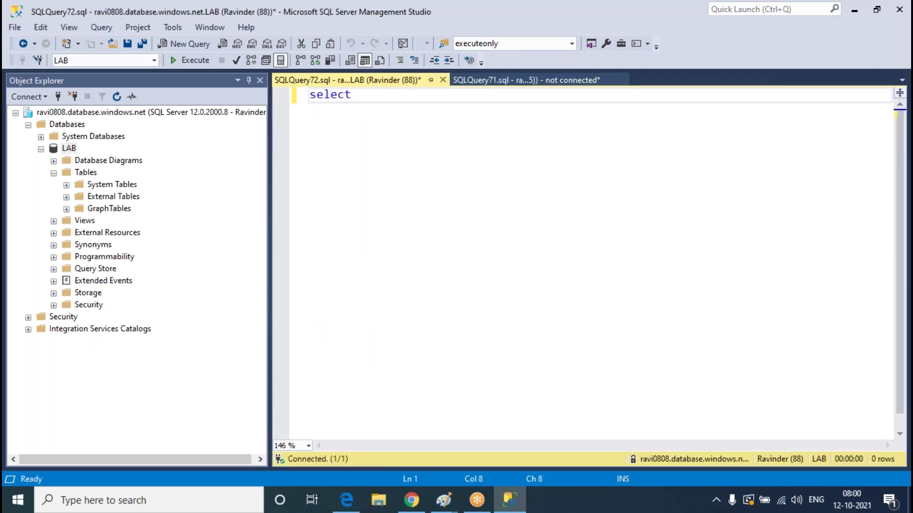
type(" count")
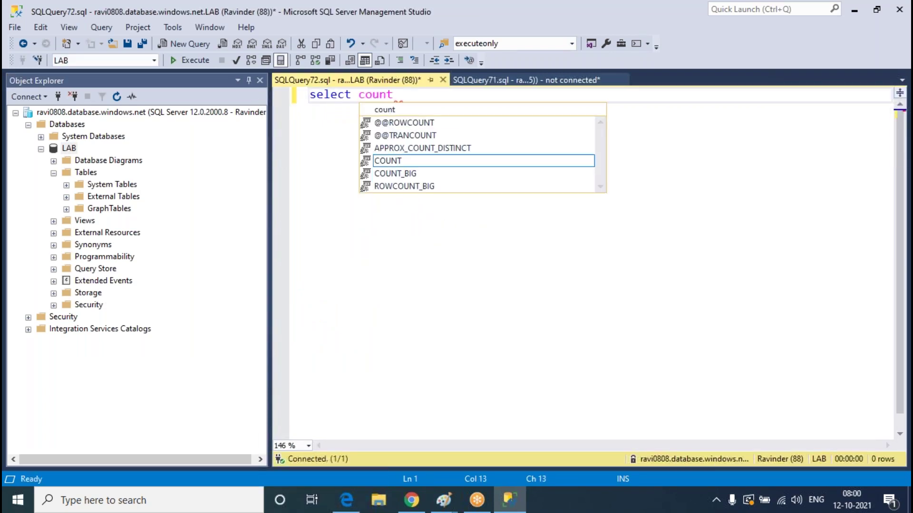
type("(*)")
key("Left")
type("*0")
key("Right")
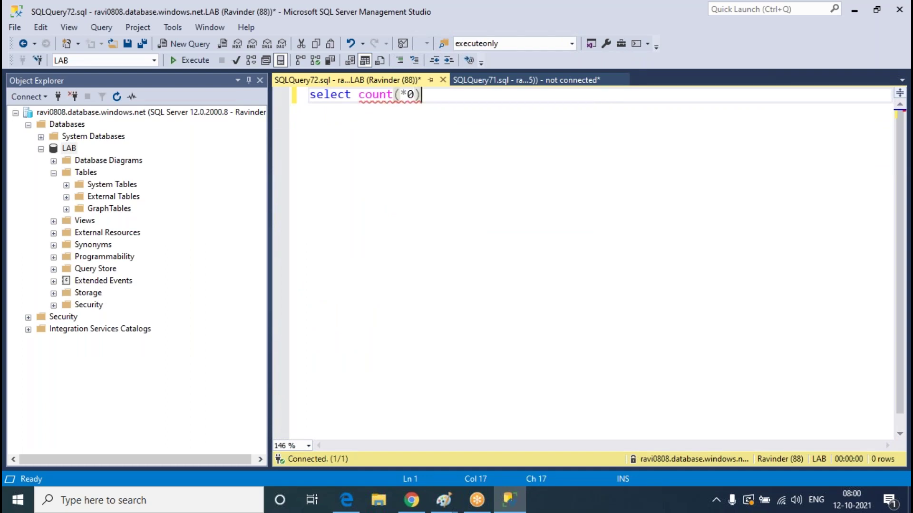
key("BackSpace")
key("BackSpace")
type(") from stue")
type("ent")
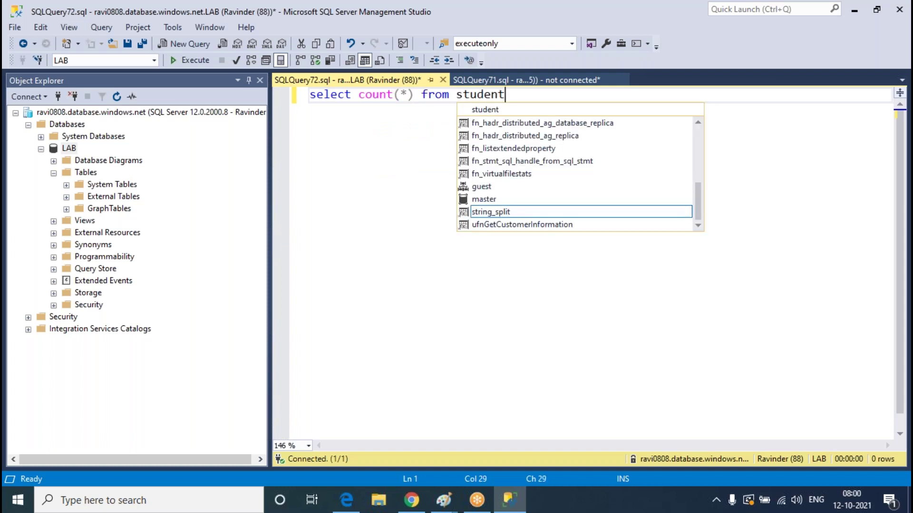
left_click(187, 60)
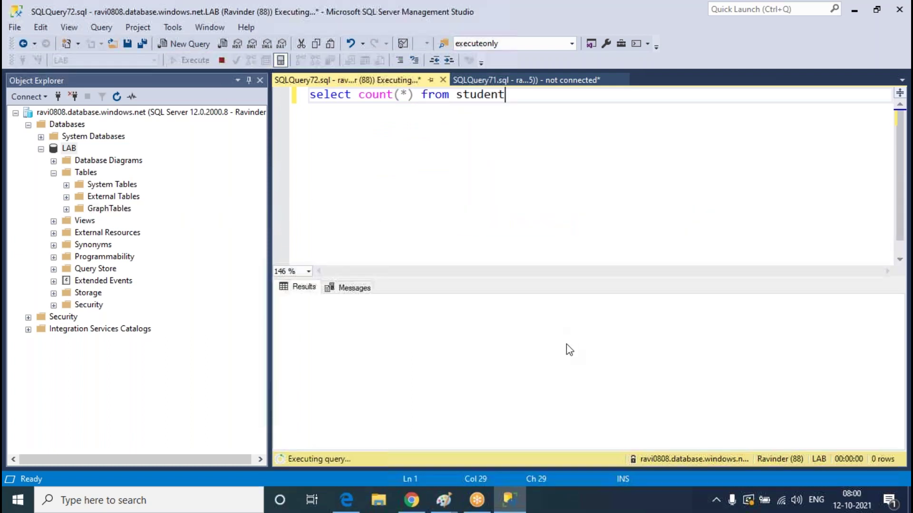
left_click(329, 312)
left_click(552, 83)
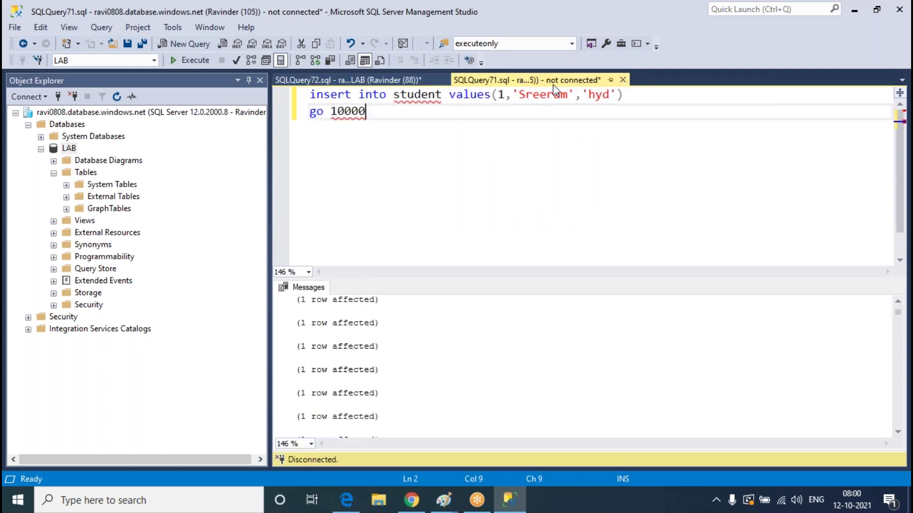
left_click(352, 402)
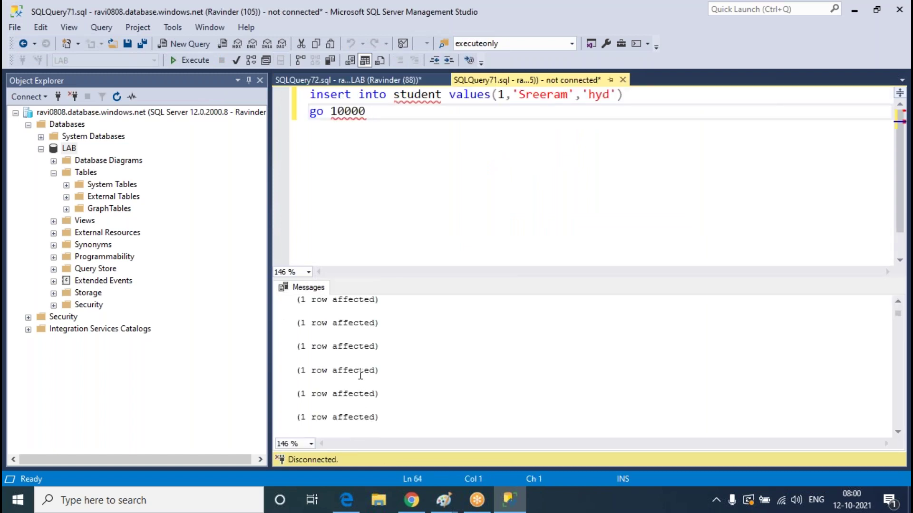
Dismiss notifications, confirm LAB at 20 DTUs (S1) in Compute + storage, then view Connection strings
left_click(411, 500)
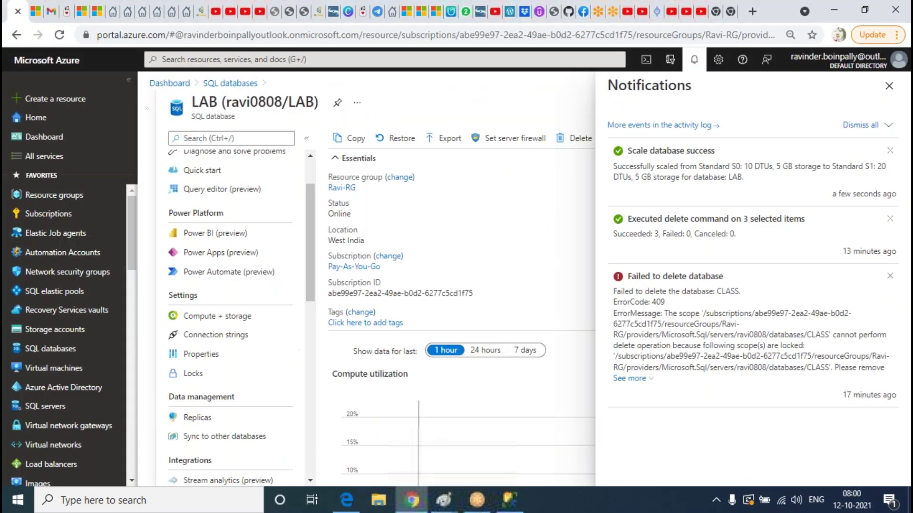
left_click(888, 86)
left_click(206, 324)
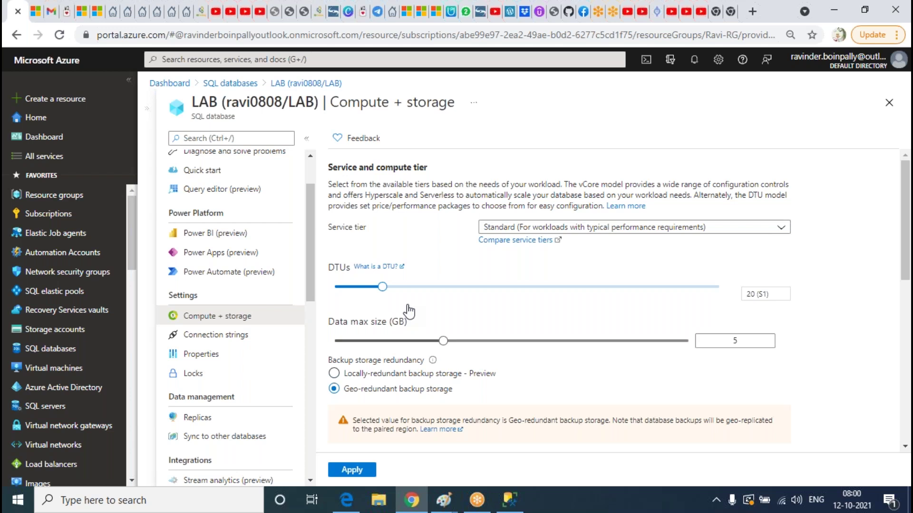
left_click(222, 336)
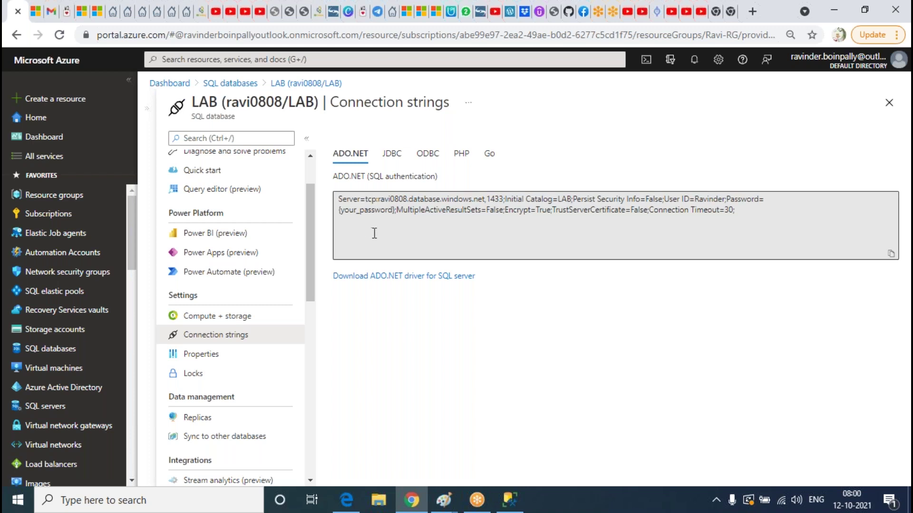
Compare and highlight the JDBC and ODBC connection strings, ending on the ADO.NET string
left_click(392, 153)
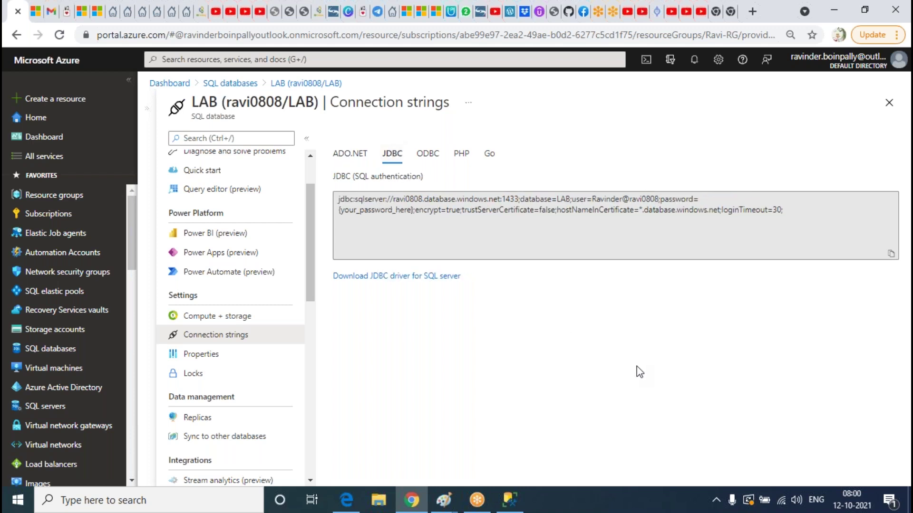
left_click(798, 212)
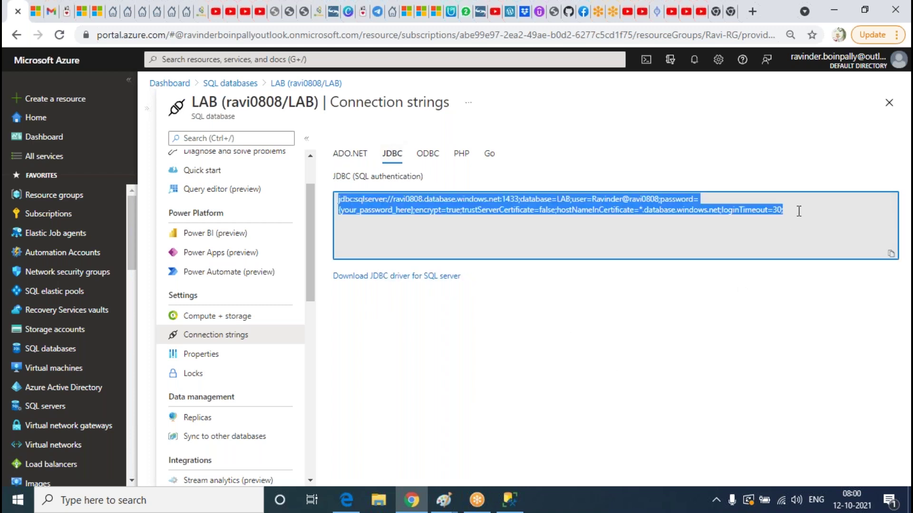
left_click(351, 161)
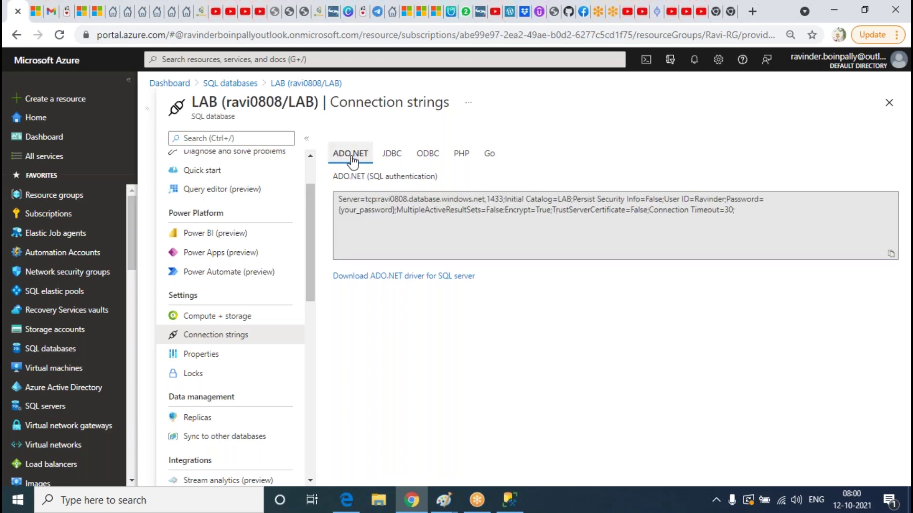
left_click(428, 155)
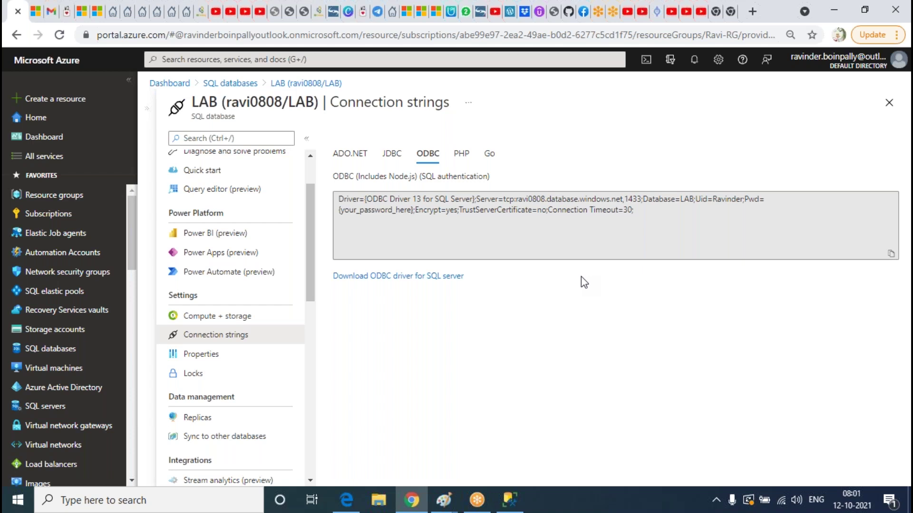
left_click(663, 228)
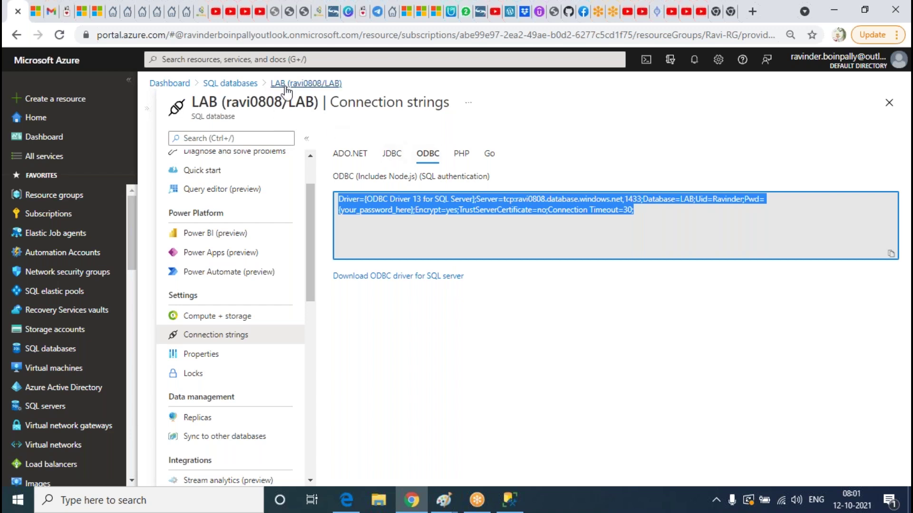
left_click(379, 158)
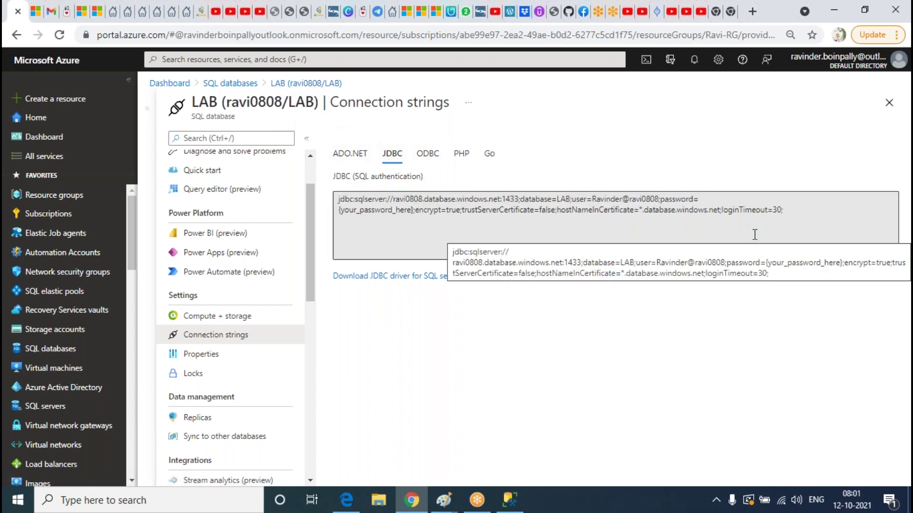
left_click_drag(804, 212, 391, 205)
left_click(608, 243)
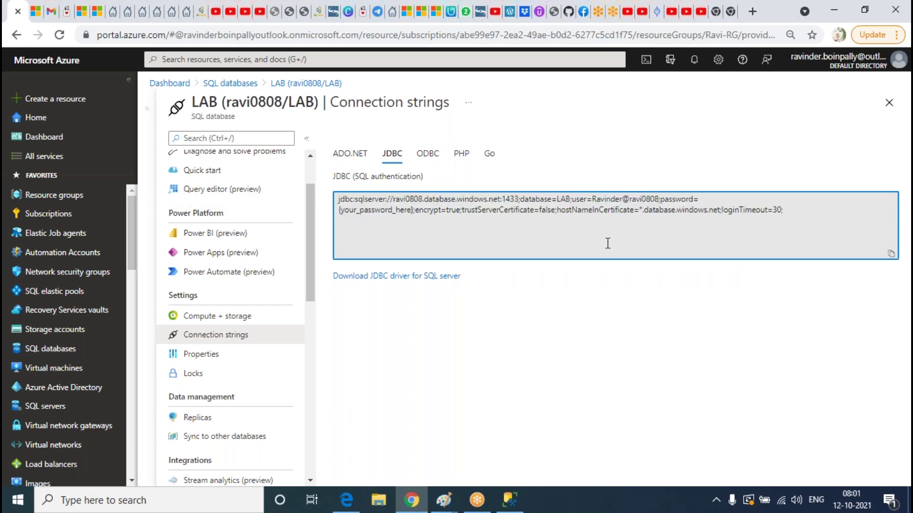
left_click_drag(804, 215, 204, 173)
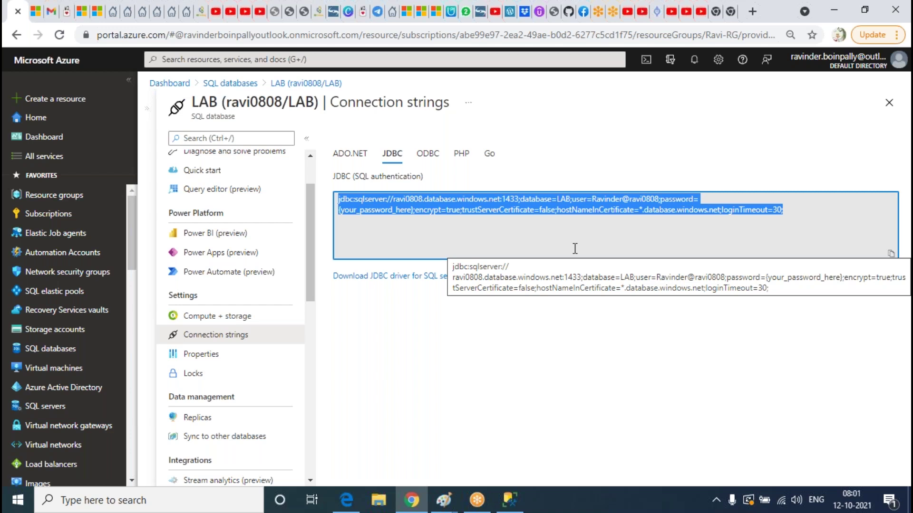
left_click(427, 153)
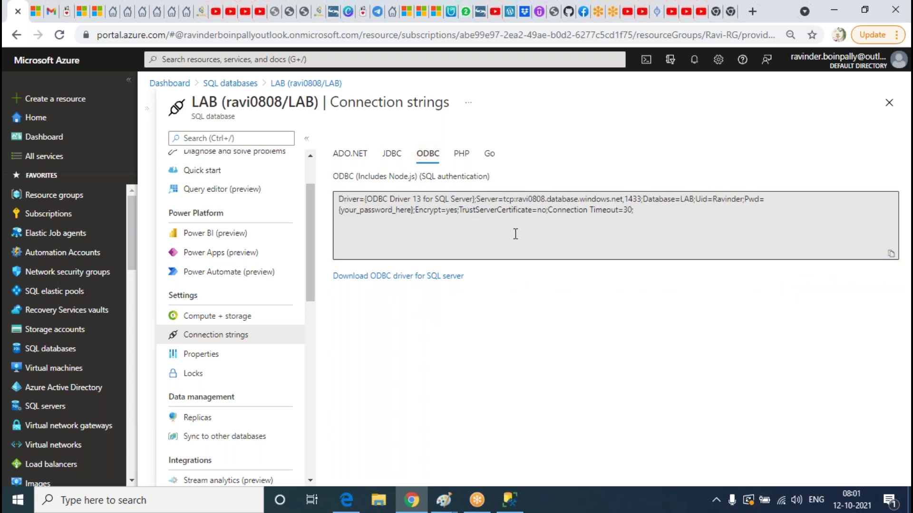
left_click(391, 154)
left_click(343, 153)
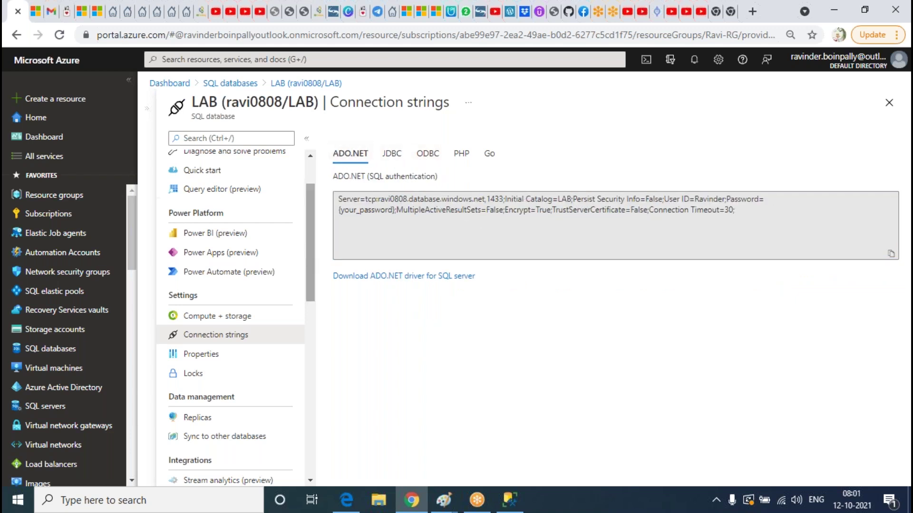
View LAB's Properties and Locks, then go to Alerts under Monitoring
scroll(275, 244, "down", 2)
left_click(204, 287)
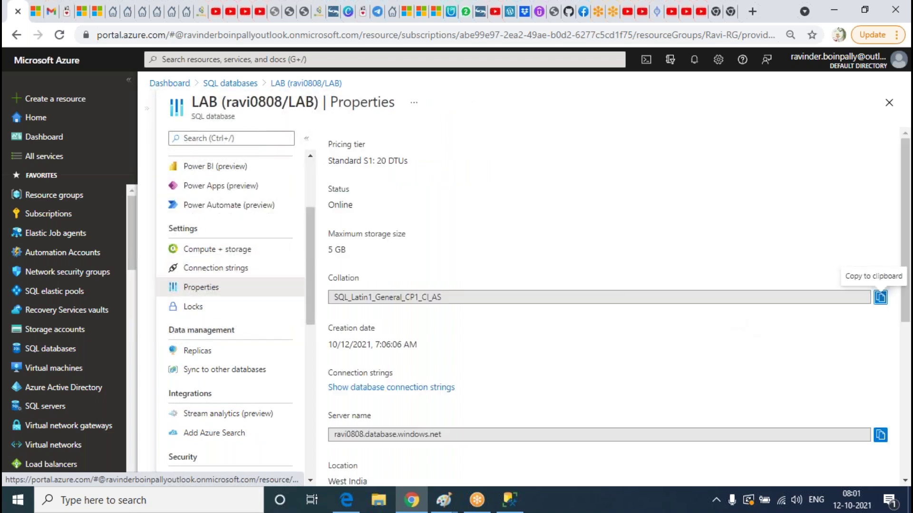
scroll(642, 192, "down", 5)
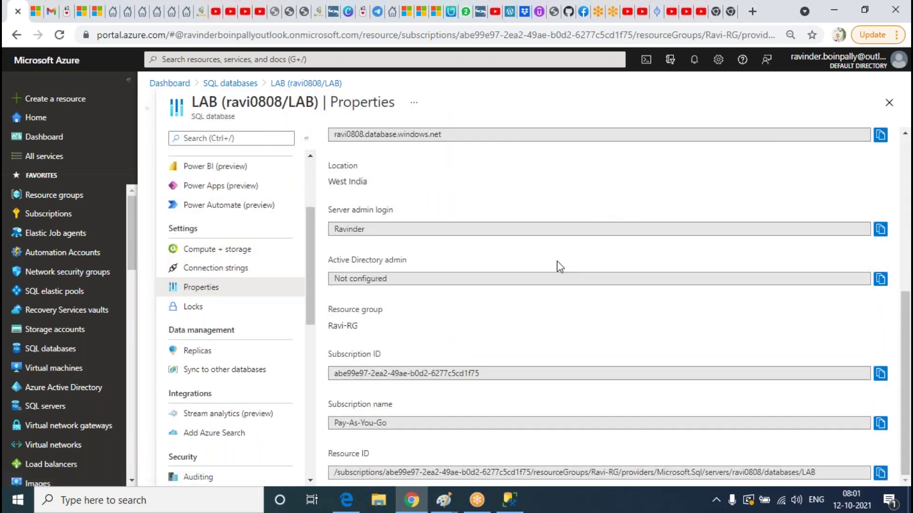
scroll(563, 261, "up", 5)
scroll(494, 233, "down", 5)
left_click(223, 307)
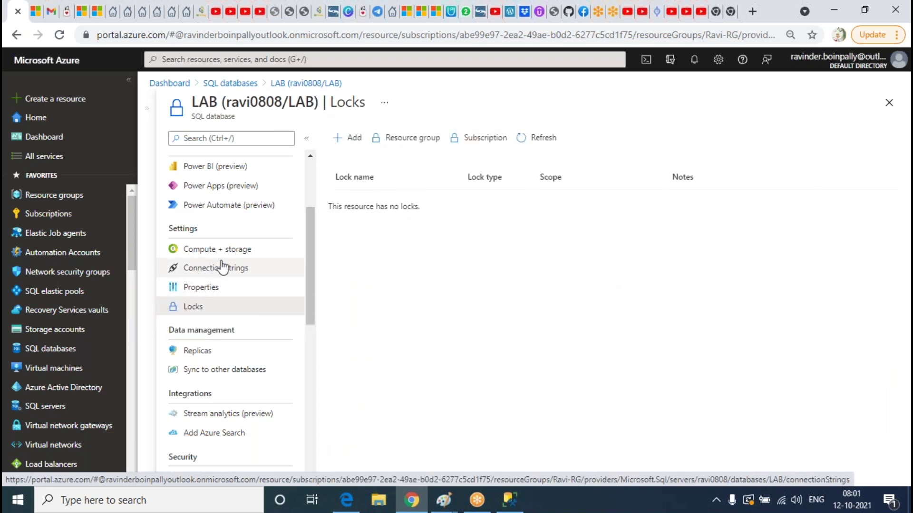
scroll(254, 315, "down", 1)
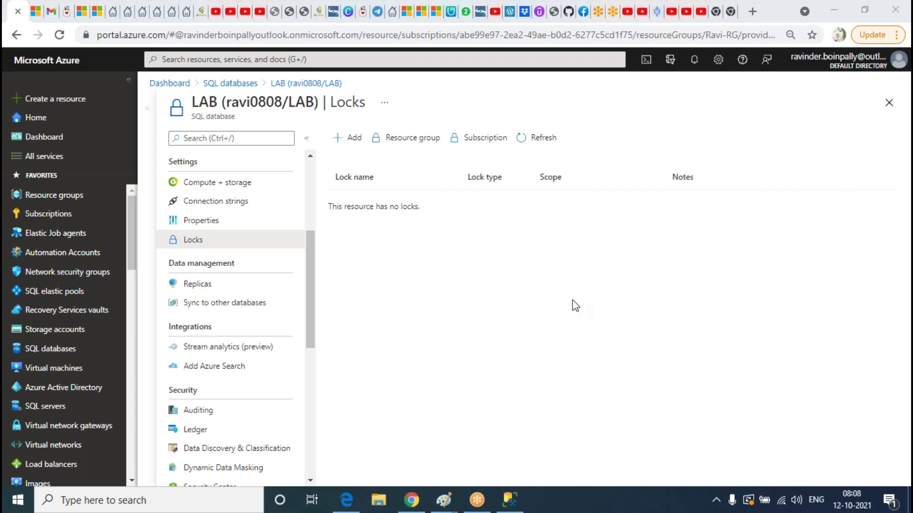
scroll(195, 285, "down", 6)
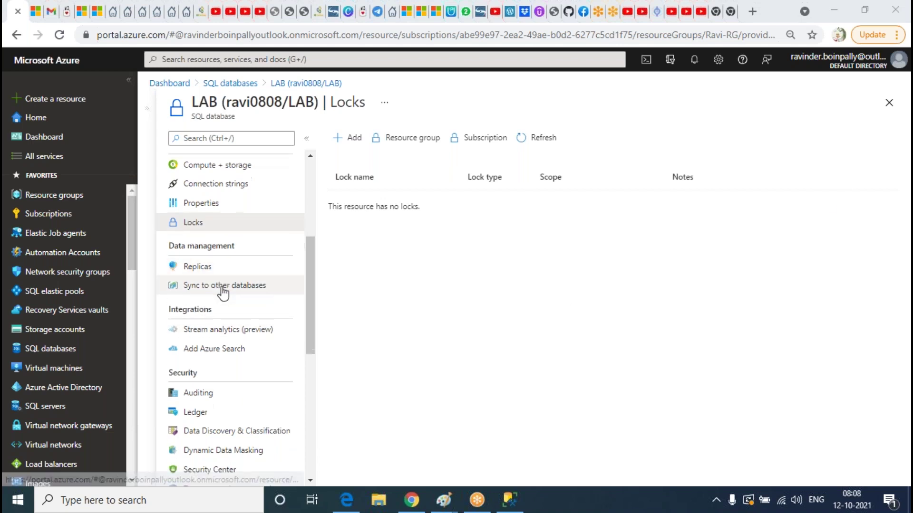
left_click(202, 320)
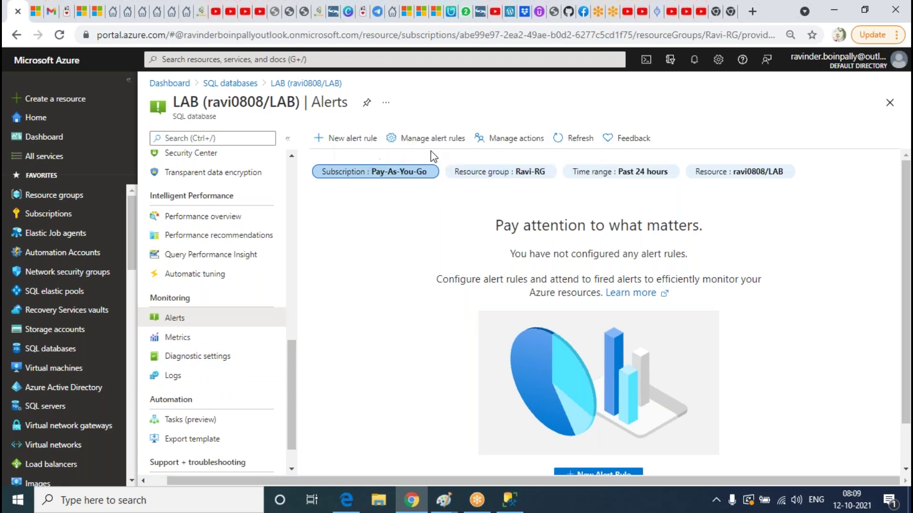
Open the LAB database's Manage actions list, which shows no action groups for Ravi-RG
left_click(518, 138)
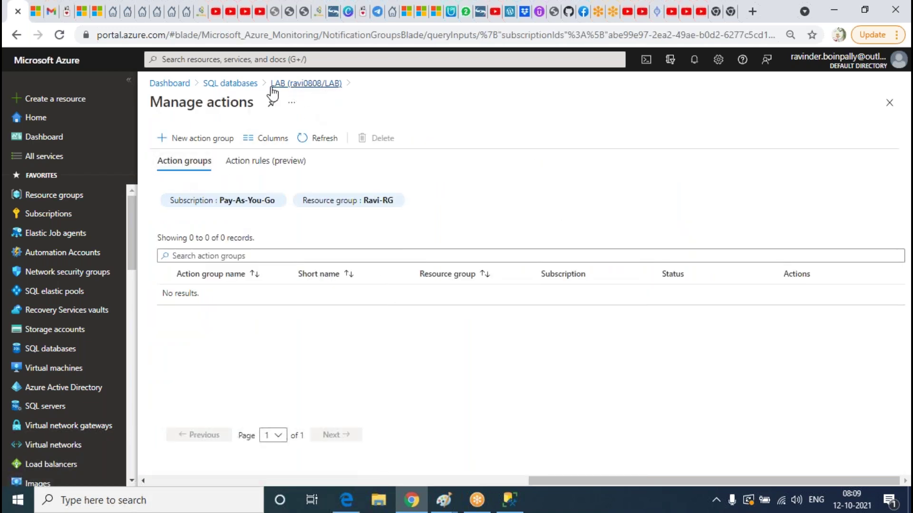
left_click(296, 86)
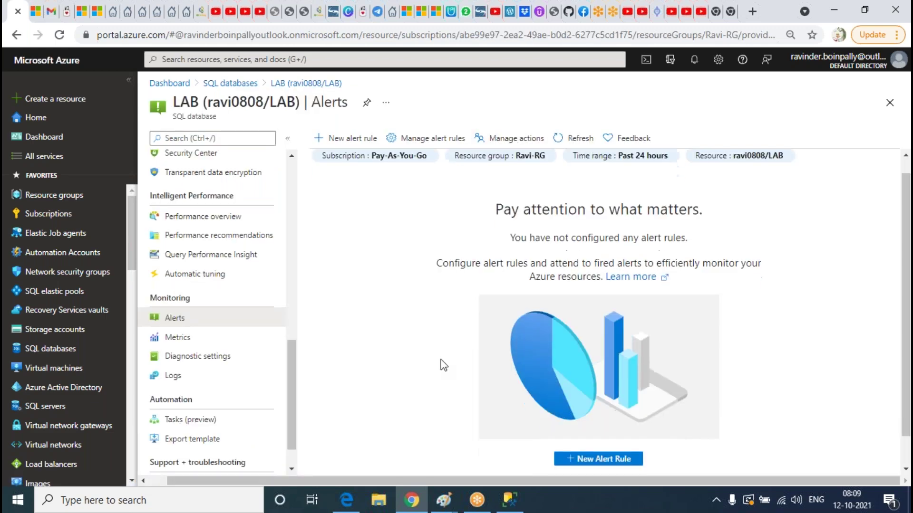
left_click(518, 153)
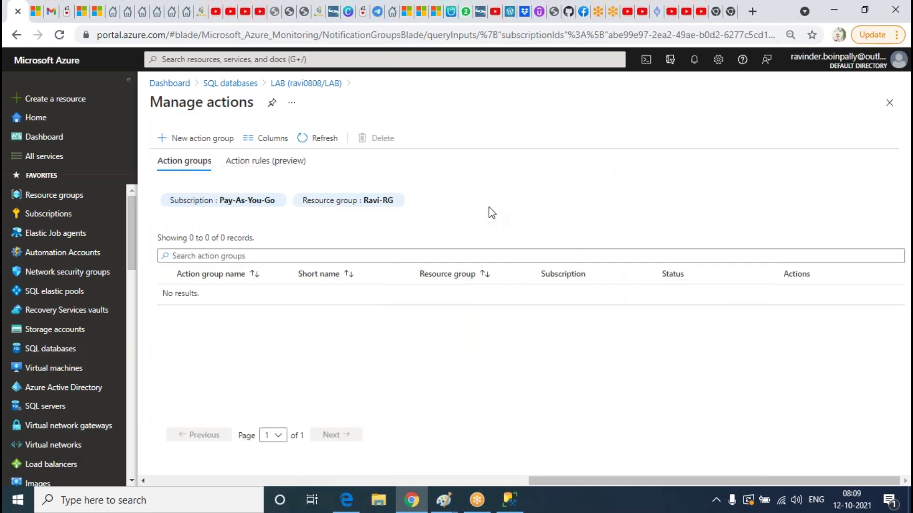
Start a new action group named SQLDBA, with SQLDBA as its display name
left_click(224, 140)
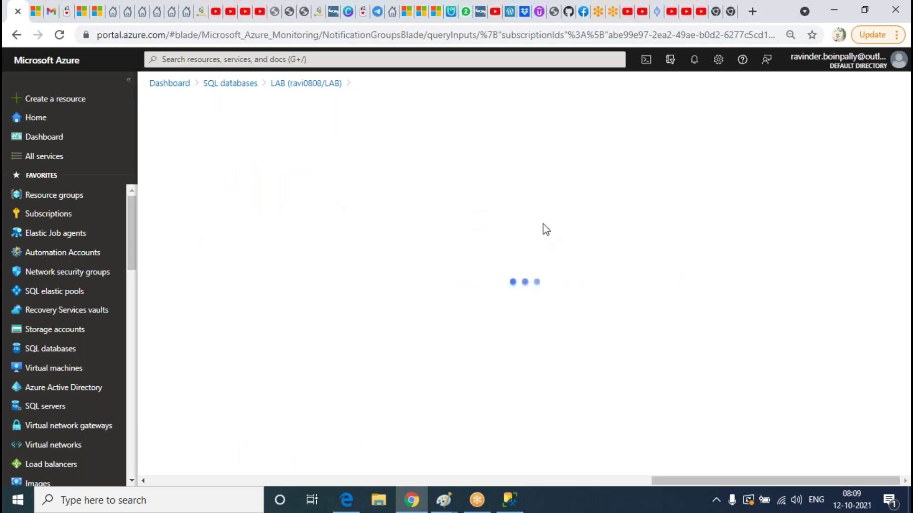
left_click(411, 335)
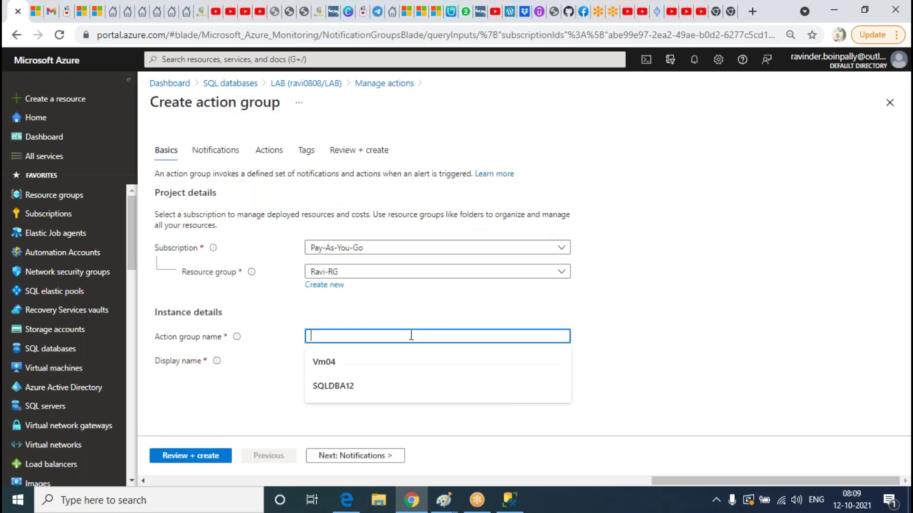
type("SQLDBA")
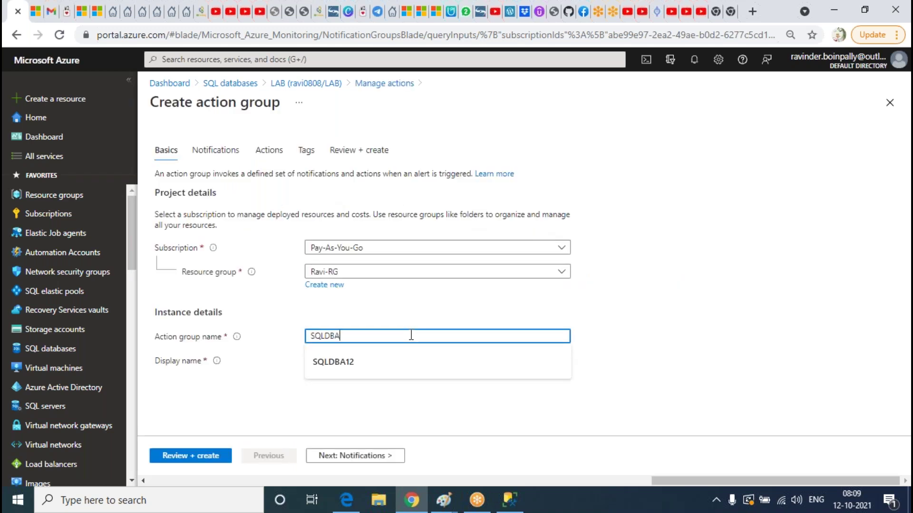
left_click(410, 362)
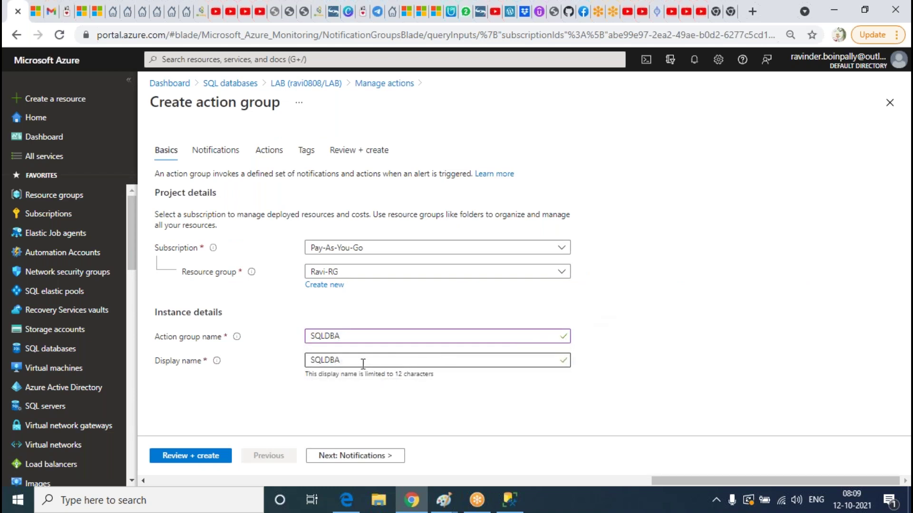
Add a notification of type Email/SMS message/Push/Voice
left_click(216, 149)
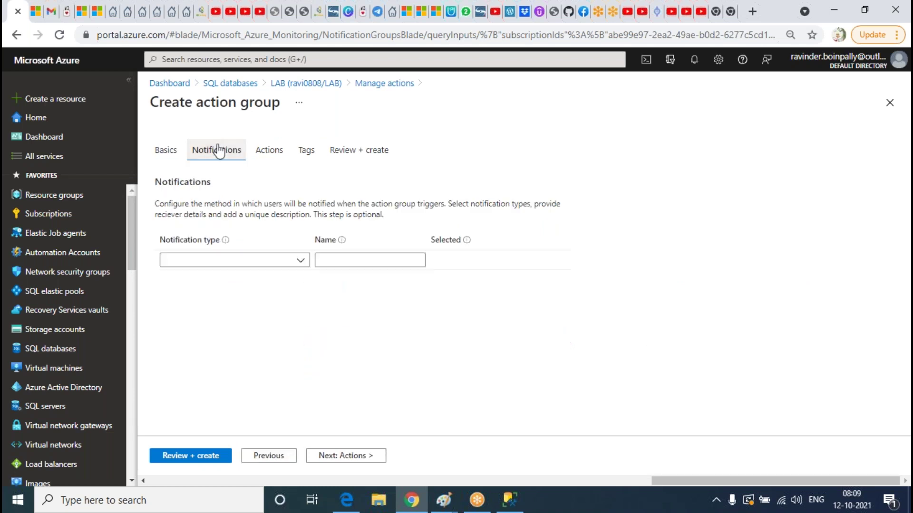
left_click(301, 263)
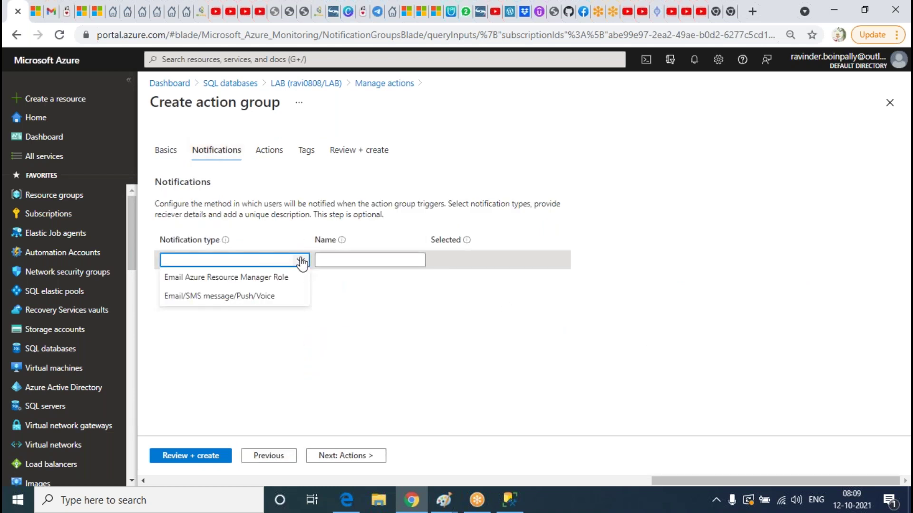
left_click(220, 297)
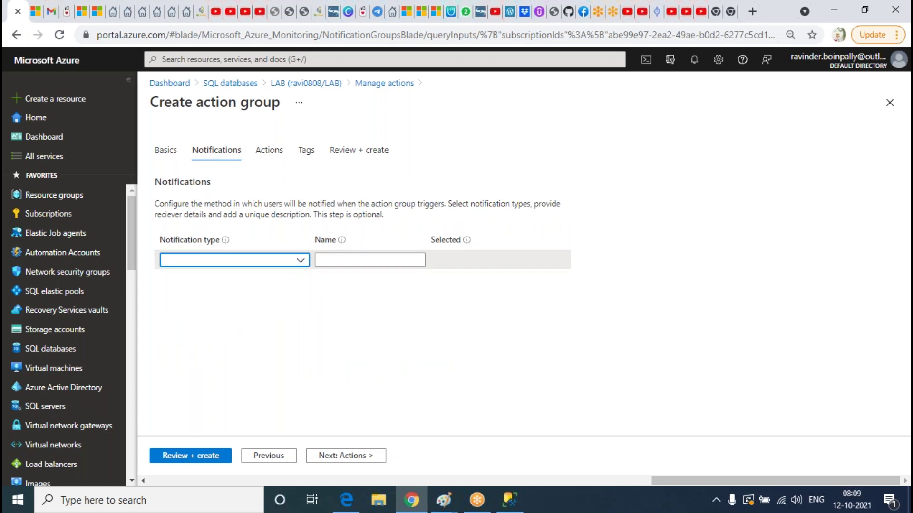
Enable email notification and enter the owner's email address
left_click(576, 143)
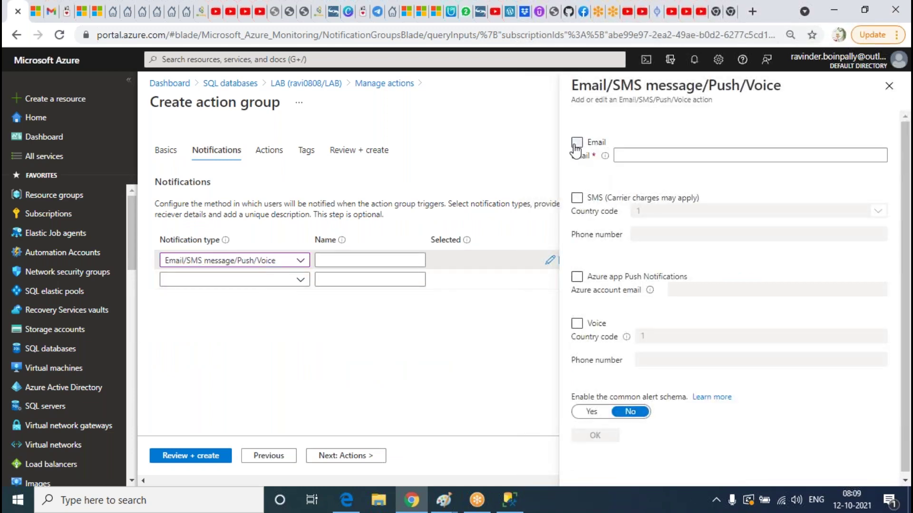
left_click(682, 157)
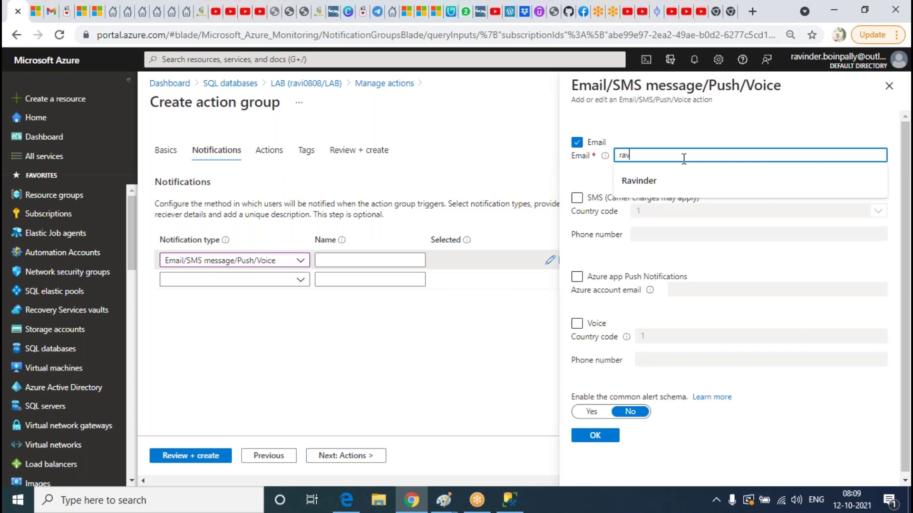
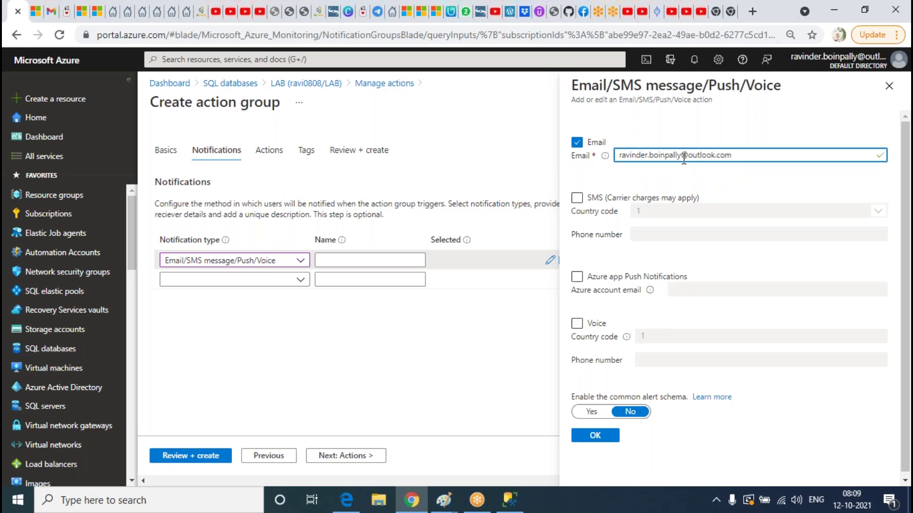
Enable SMS notification with country code 91 and the owner's phone number
left_click(576, 198)
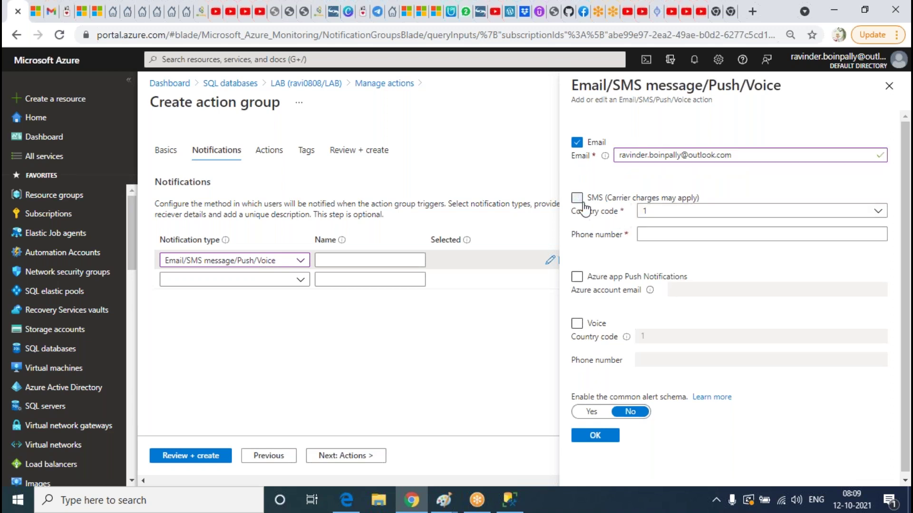
left_click(668, 215)
scroll(754, 312, "down", 5)
scroll(665, 371, "up", 2)
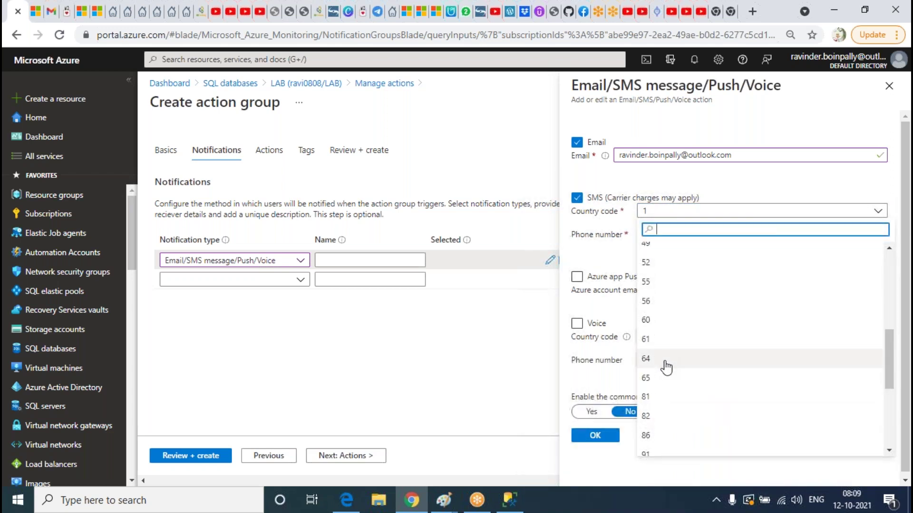
left_click(665, 321)
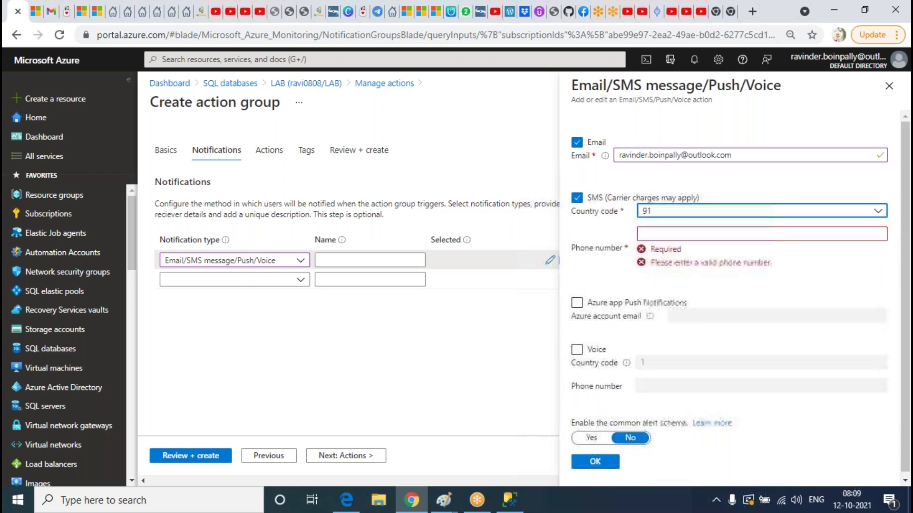
left_click(679, 233)
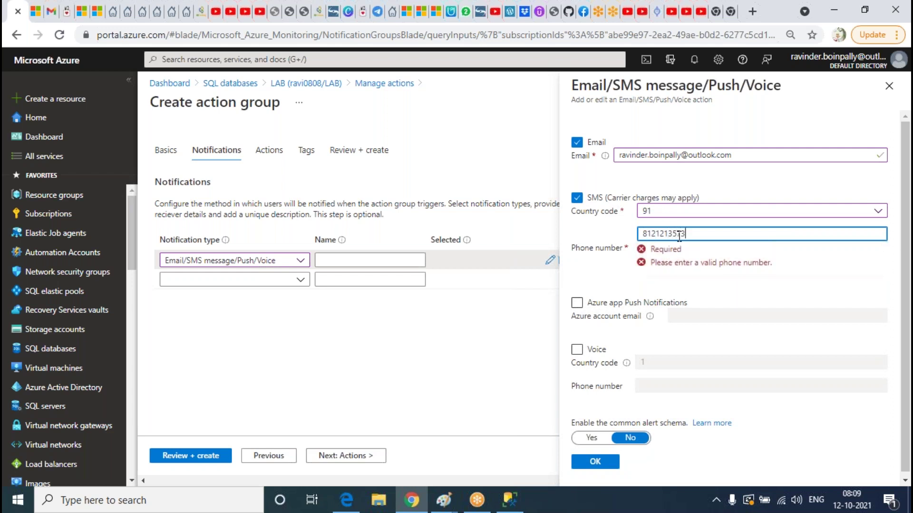
Leave voice call turned off and confirm the email and SMS settings
left_click(576, 319)
left_click(710, 356)
left_click(688, 337)
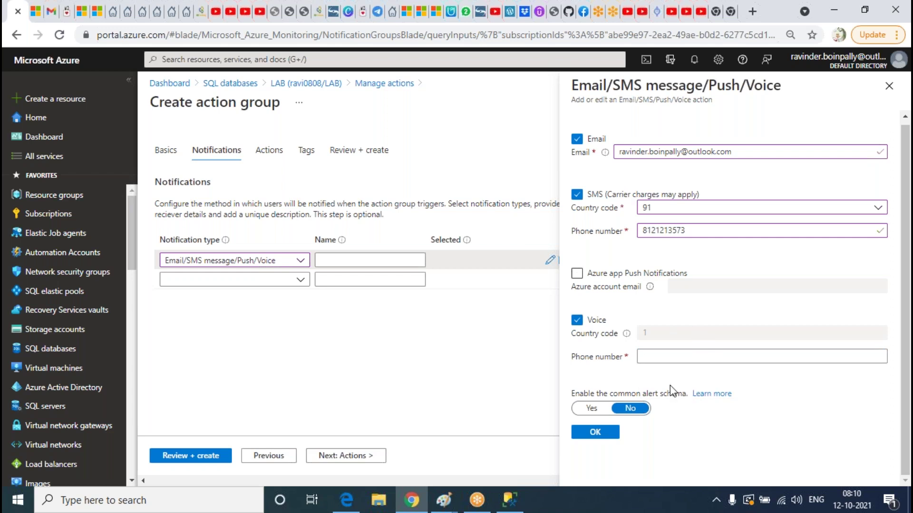
left_click(700, 354)
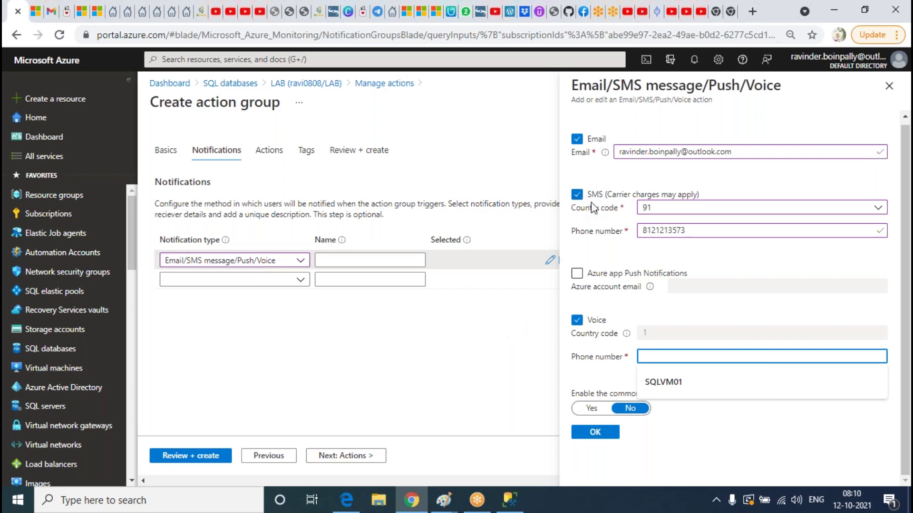
left_click(587, 325)
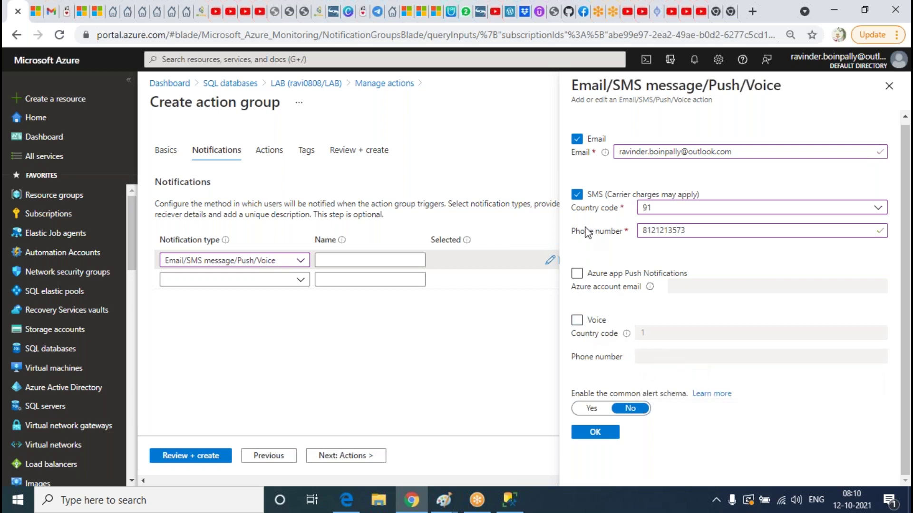
left_click(595, 433)
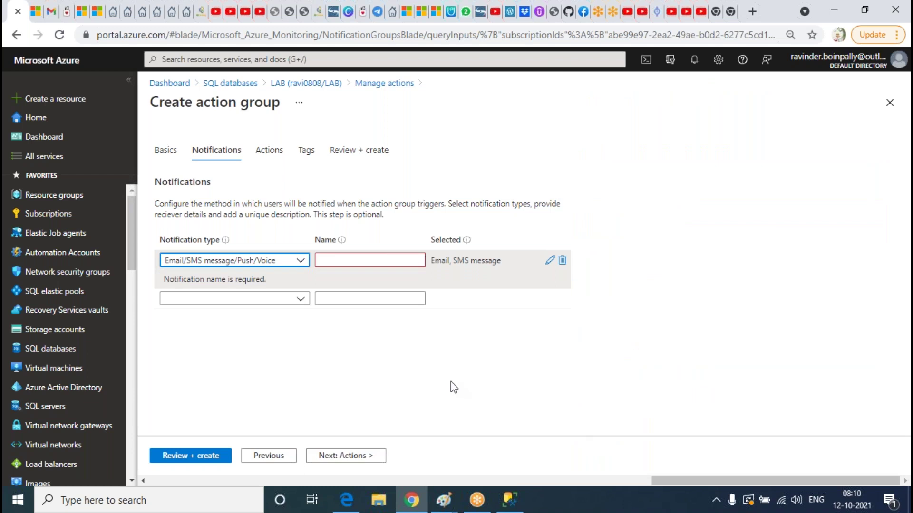
Name the notification SQLDBA and leave the action group without any actions
left_click(376, 261)
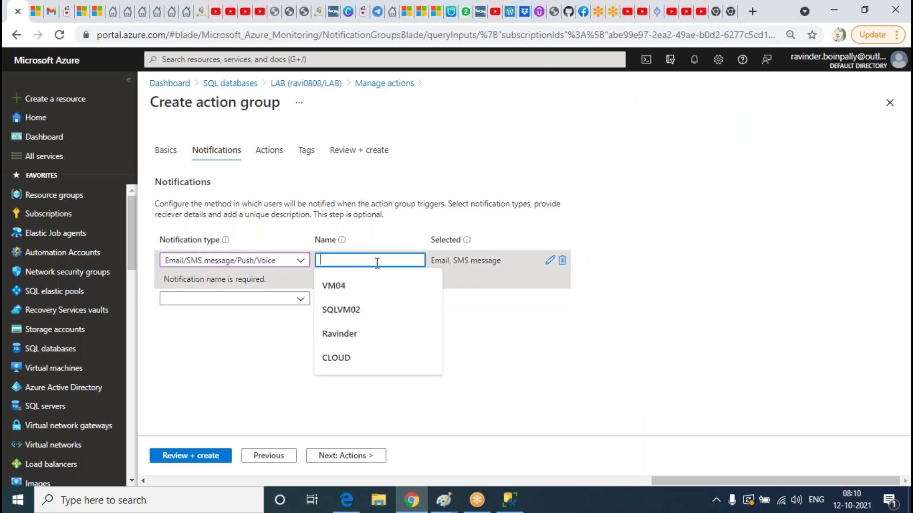
type("SQLDBA")
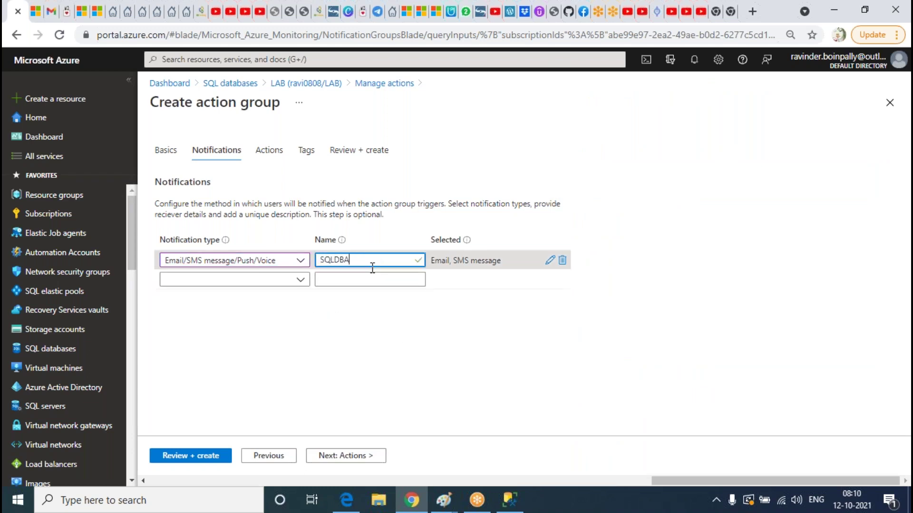
left_click(264, 150)
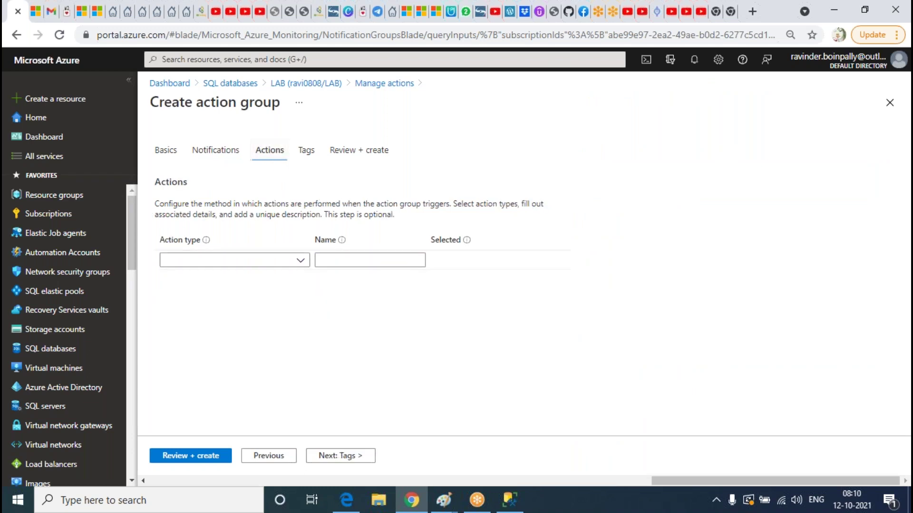
left_click(291, 260)
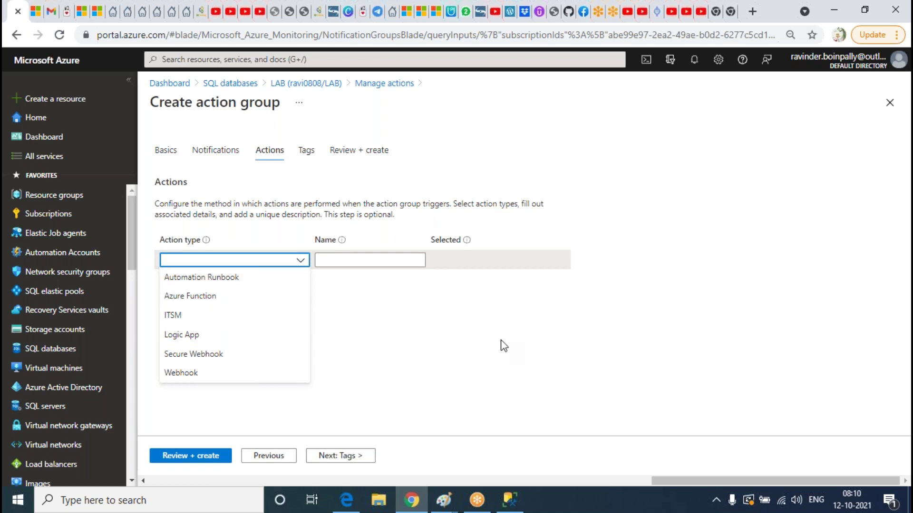
left_click(480, 342)
Review and create the SQLDBA action group, now listed as Enabled
left_click(354, 151)
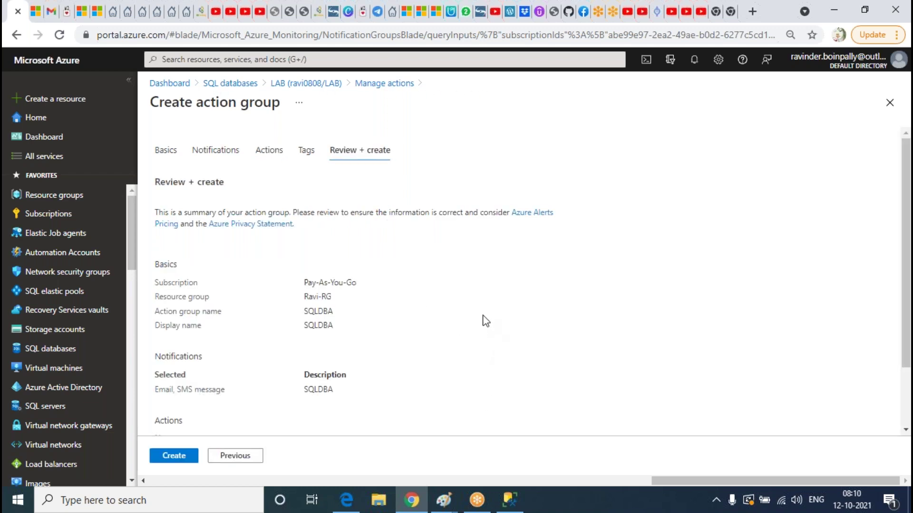
left_click(180, 457)
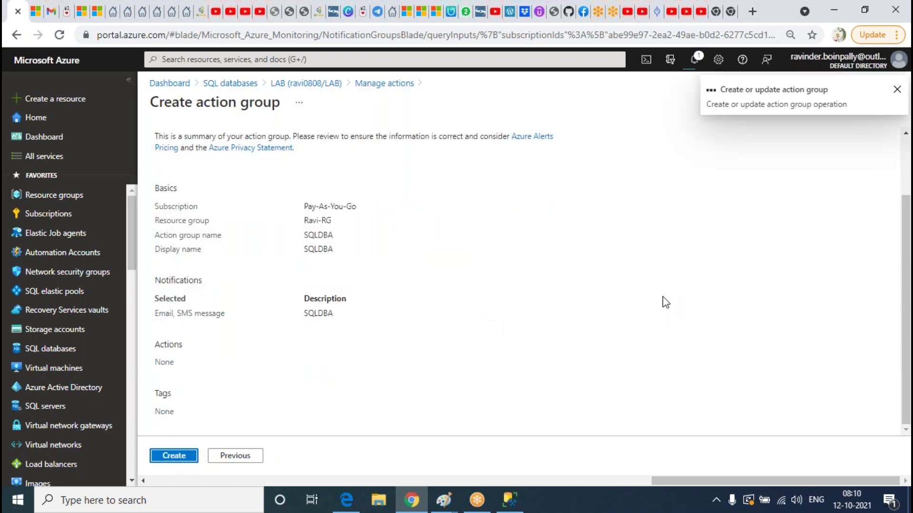
scroll(661, 307, "up", 2)
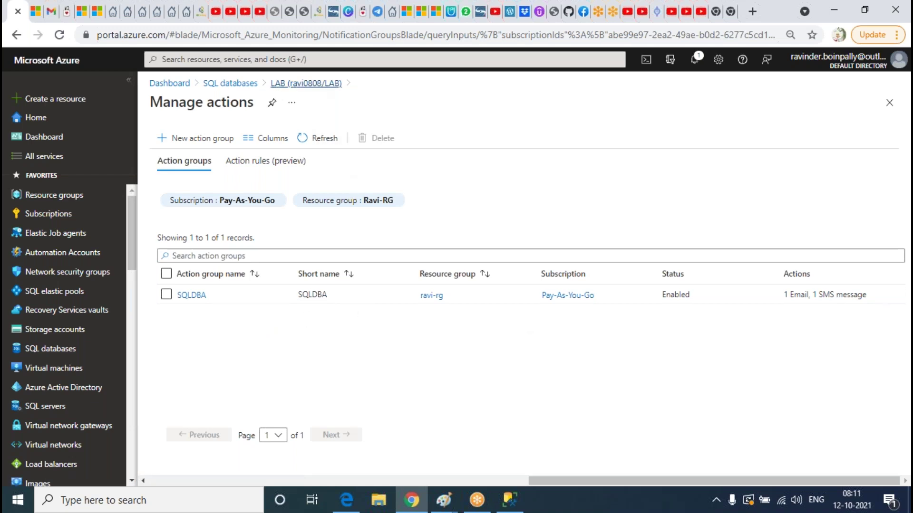
Start a new alert rule scoped to ravi0808/LAB and open its condition signal list
left_click(306, 84)
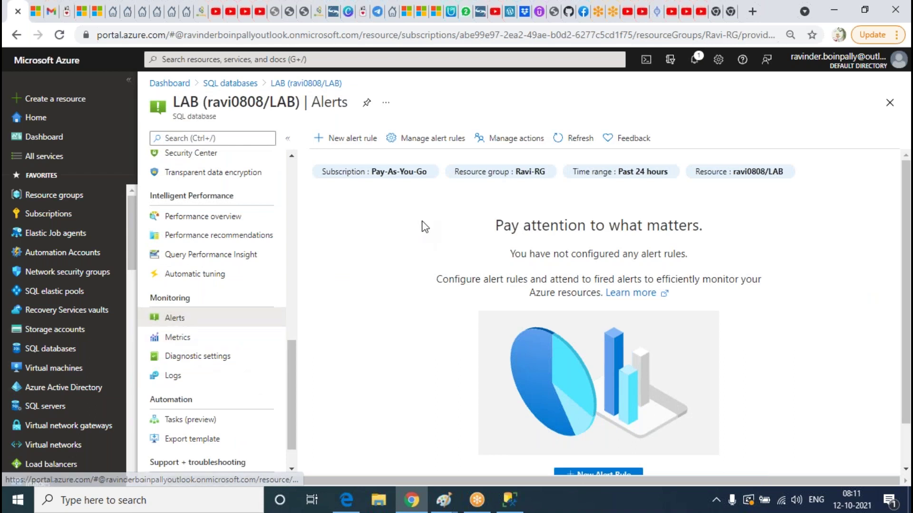
left_click(354, 142)
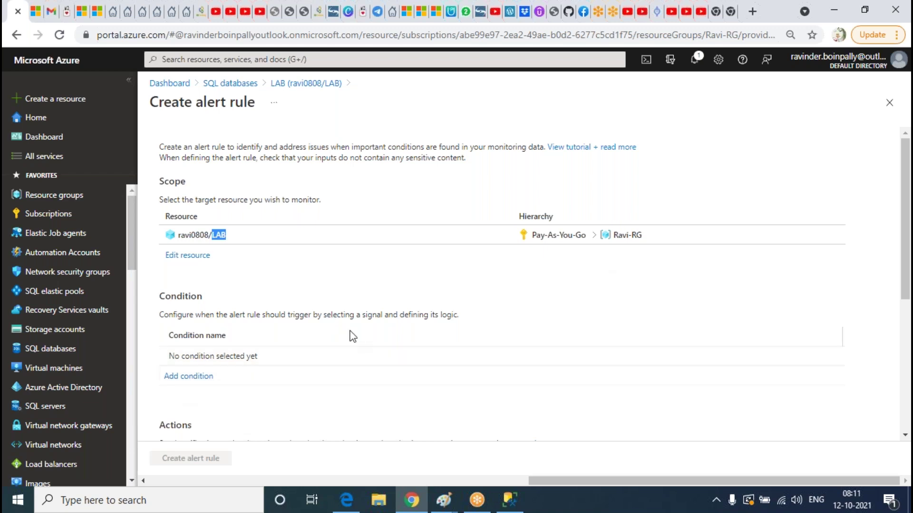
scroll(315, 305, "down", 5)
scroll(330, 281, "up", 4)
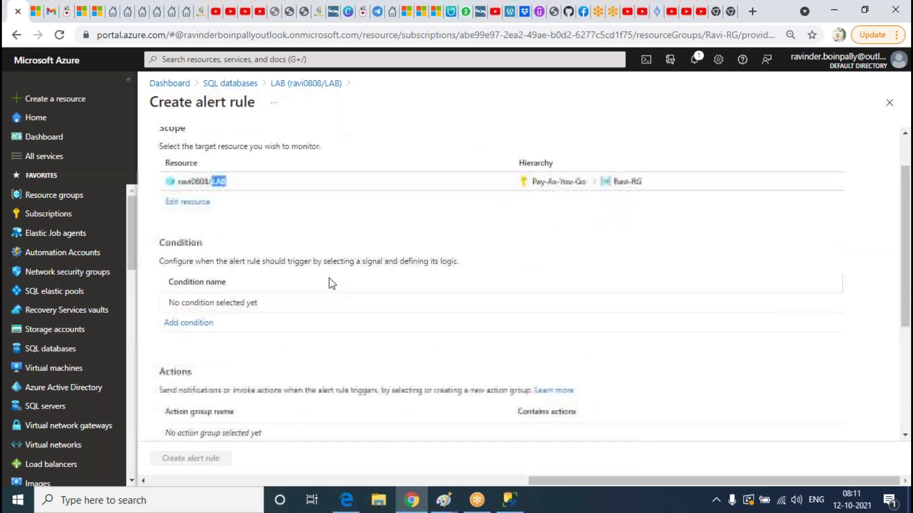
scroll(365, 261, "up", 1)
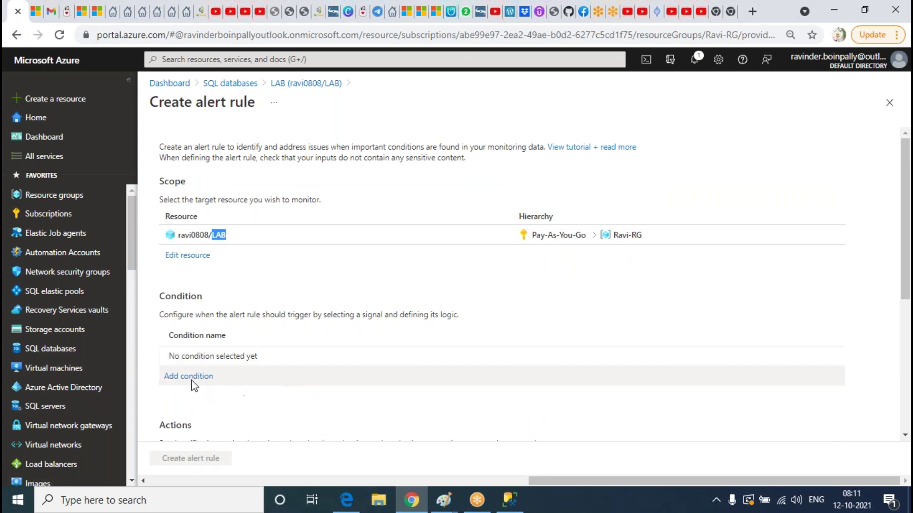
double_click(182, 297)
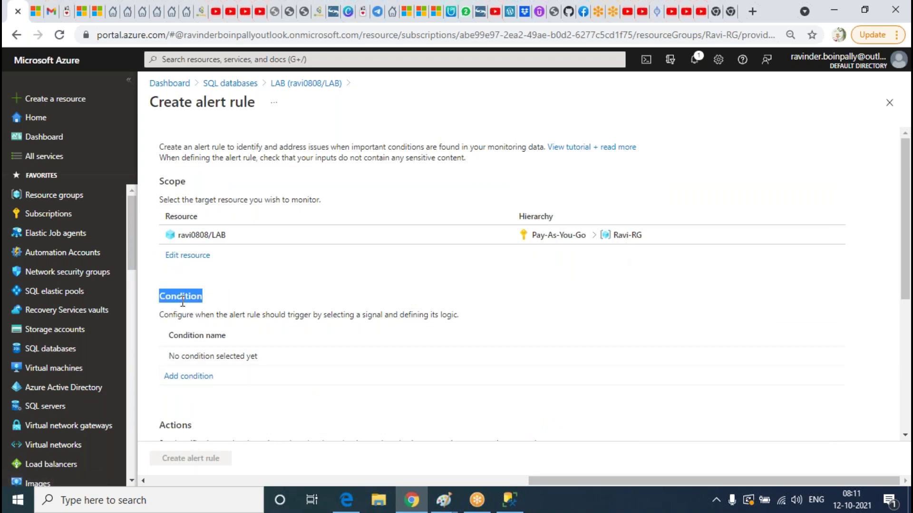
left_click(194, 377)
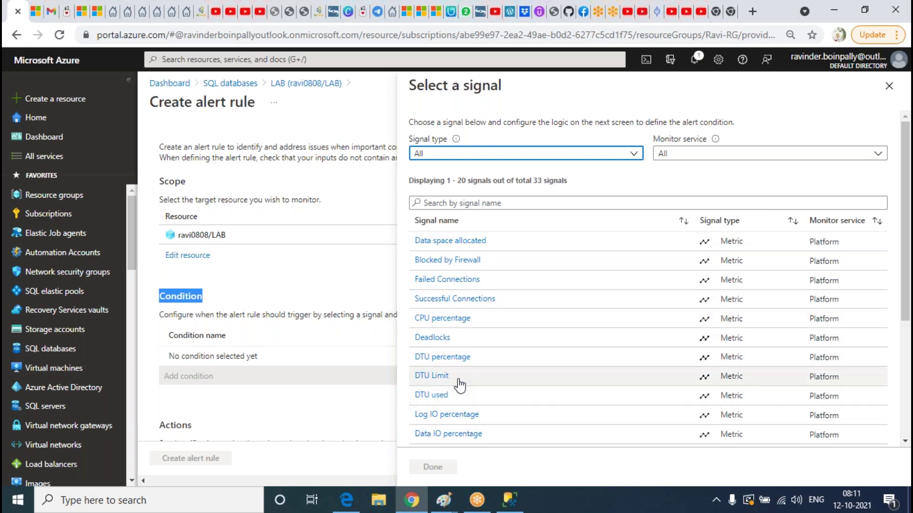
Choose the DTU percentage signal with a threshold value of 85
left_click(453, 364)
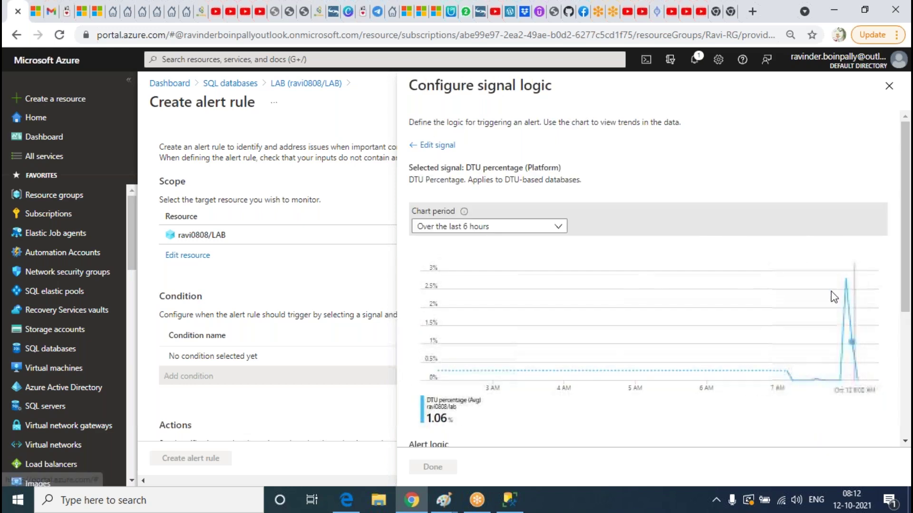
scroll(834, 297, "down", 5)
left_click(779, 295)
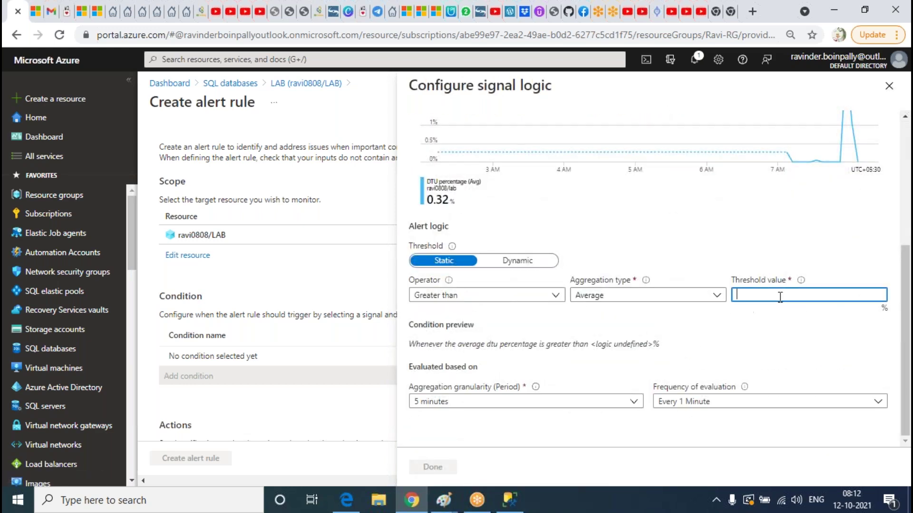
type("85")
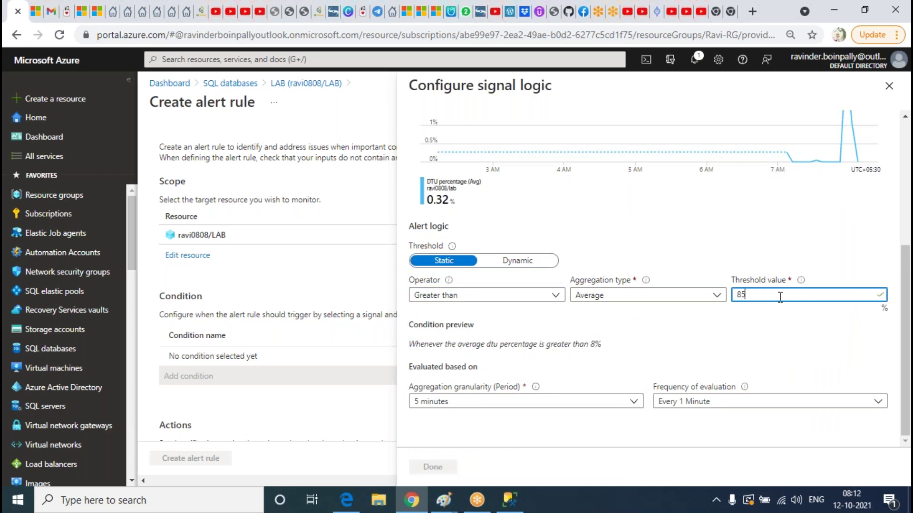
Keep a 5-minute aggregation period, evaluate every 5 minutes, save, and begin a second condition
left_click(471, 403)
left_click(442, 275)
left_click(741, 404)
left_click(686, 345)
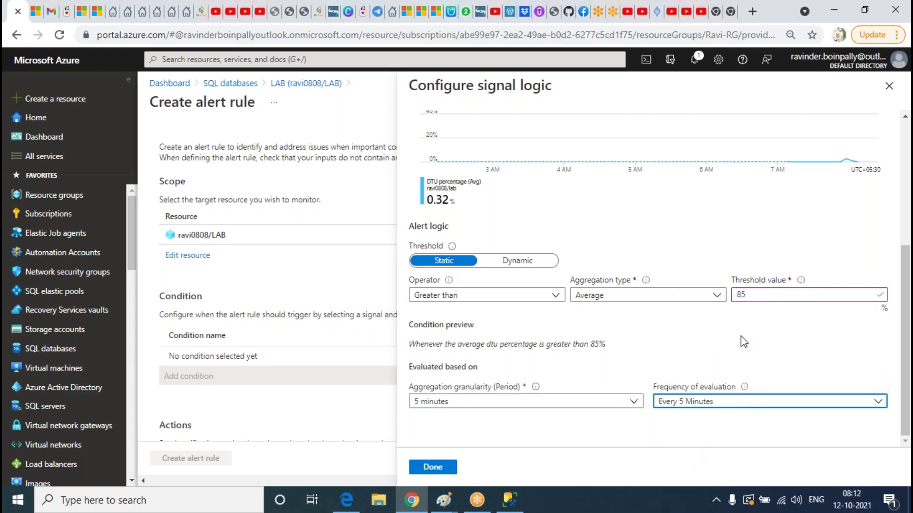
scroll(708, 326, "up", 5)
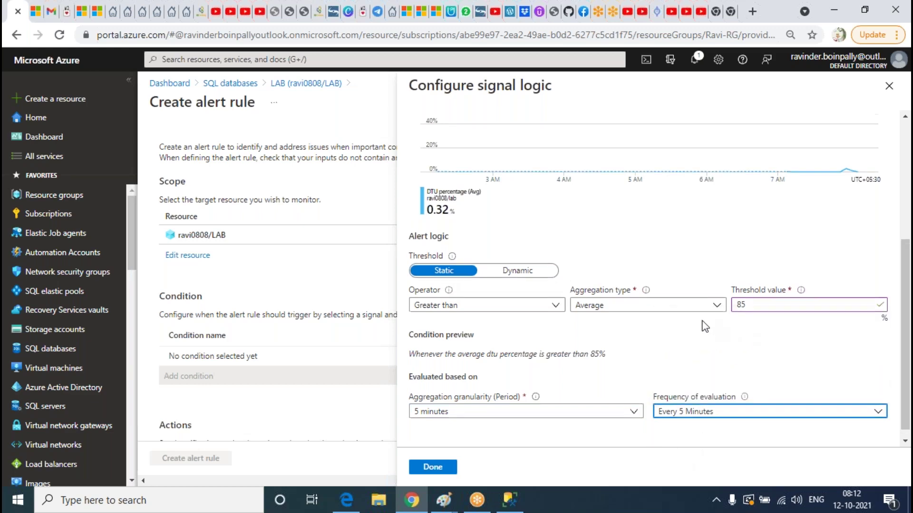
scroll(712, 310, "down", 5)
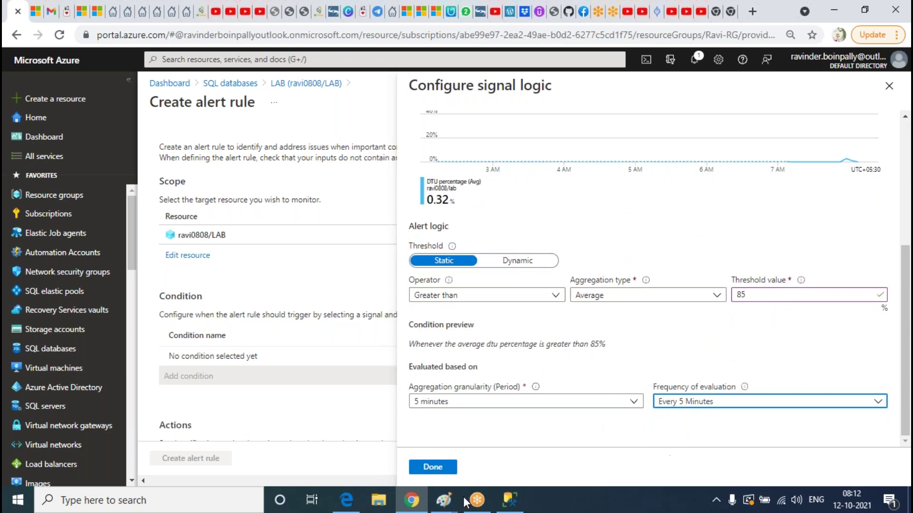
left_click(429, 472)
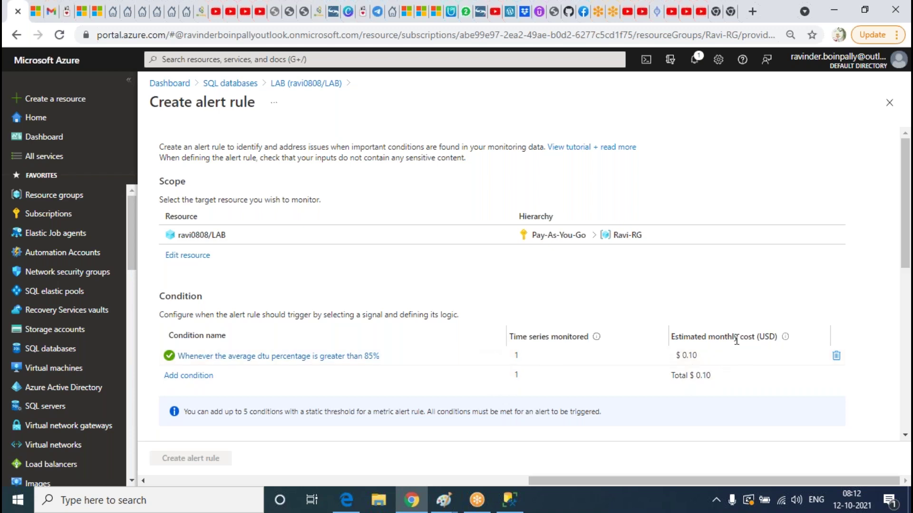
left_click(189, 376)
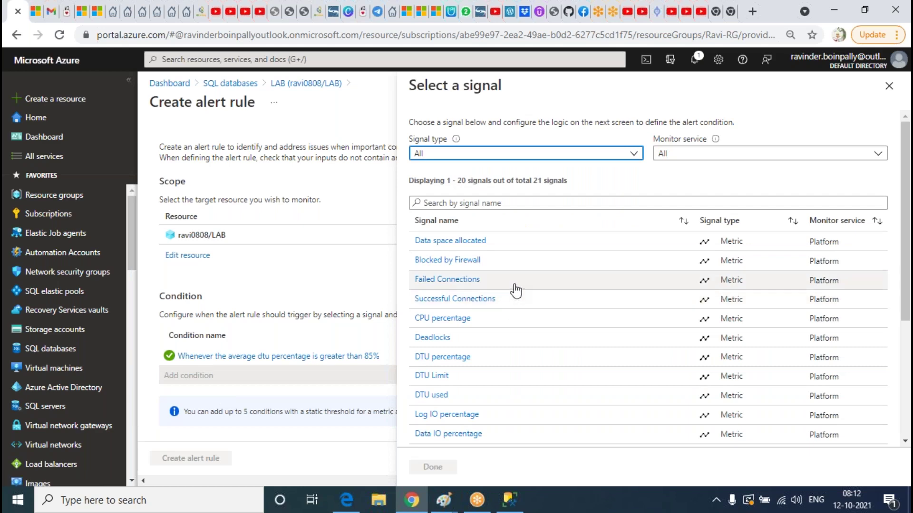
scroll(516, 291, "down", 3)
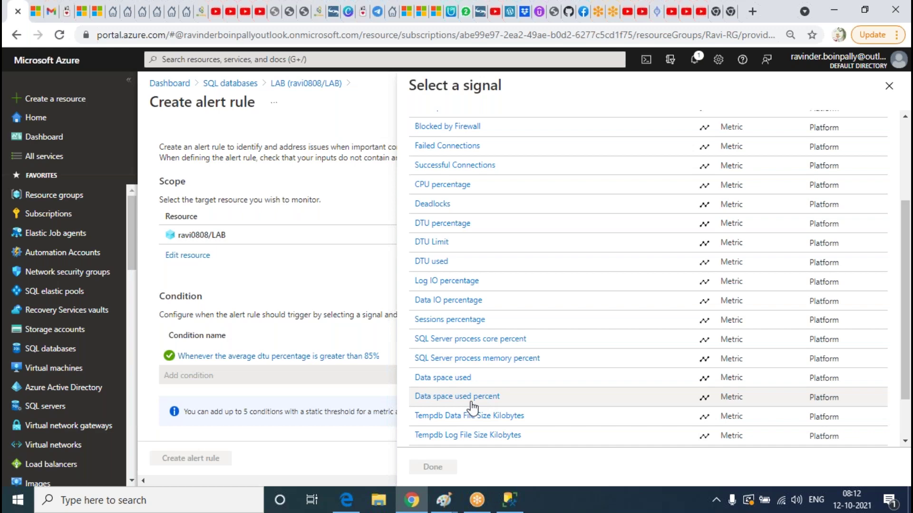
Choose Data space used percent with Maximum aggregation and a threshold of 90
left_click(446, 400)
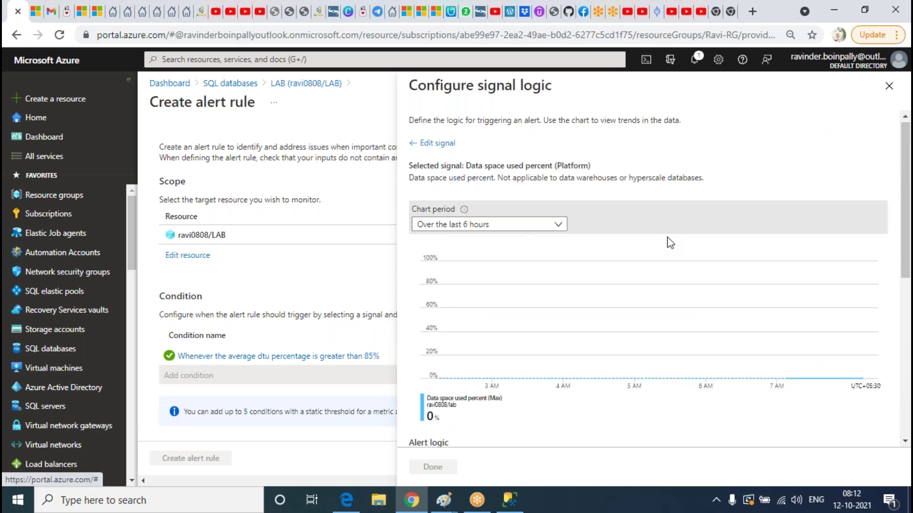
scroll(666, 247, "down", 5)
scroll(703, 340, "down", 1)
left_click(698, 311)
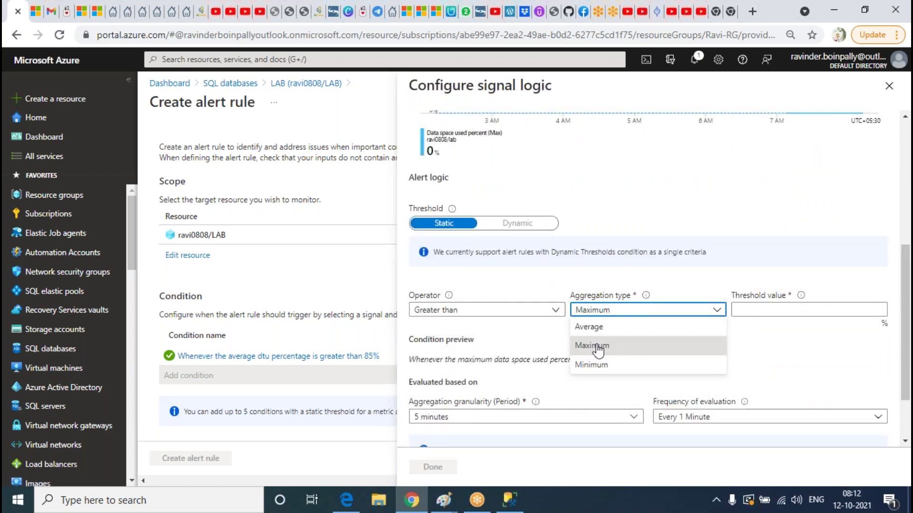
left_click(649, 345)
left_click(783, 310)
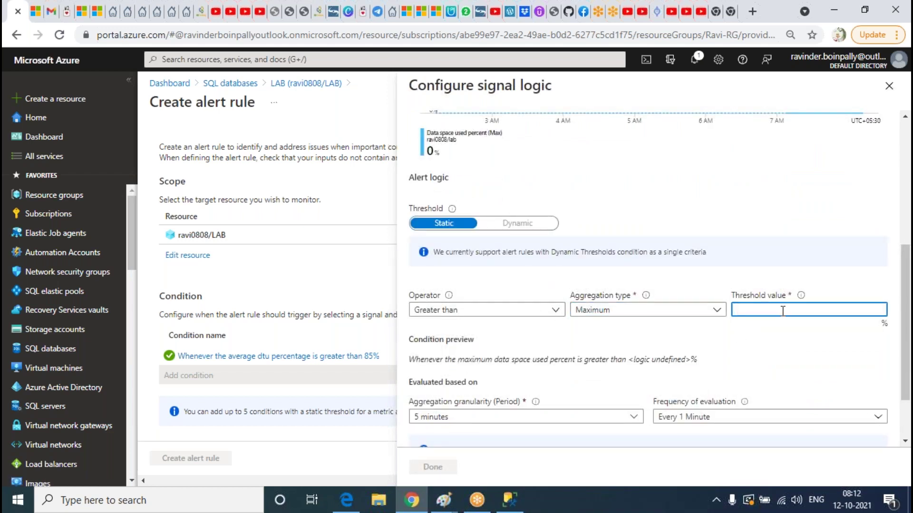
type("0")
key("BackSpace")
type("90")
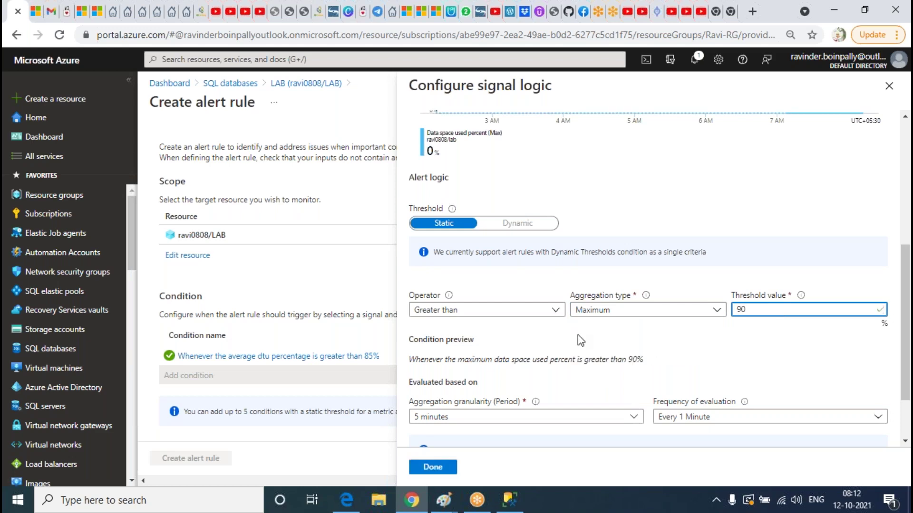
Set a 5-minute aggregation period and every-5-minutes frequency, then save the condition
scroll(577, 334, "down", 2)
left_click(503, 340)
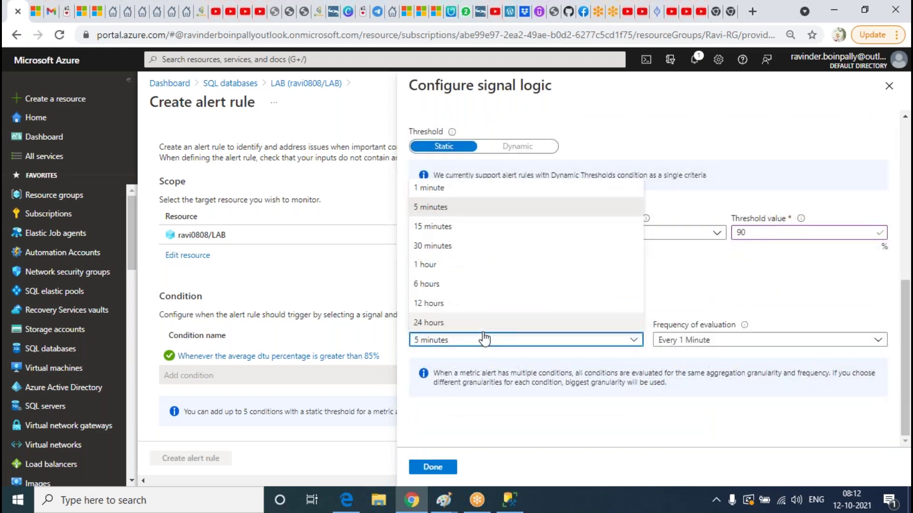
left_click(451, 228)
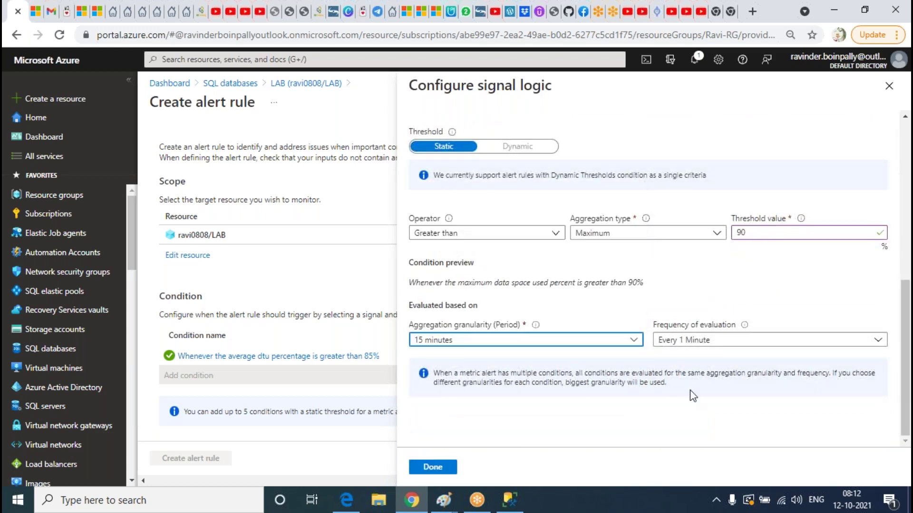
left_click(520, 340)
left_click(451, 211)
left_click(708, 340)
left_click(690, 374)
left_click(433, 466)
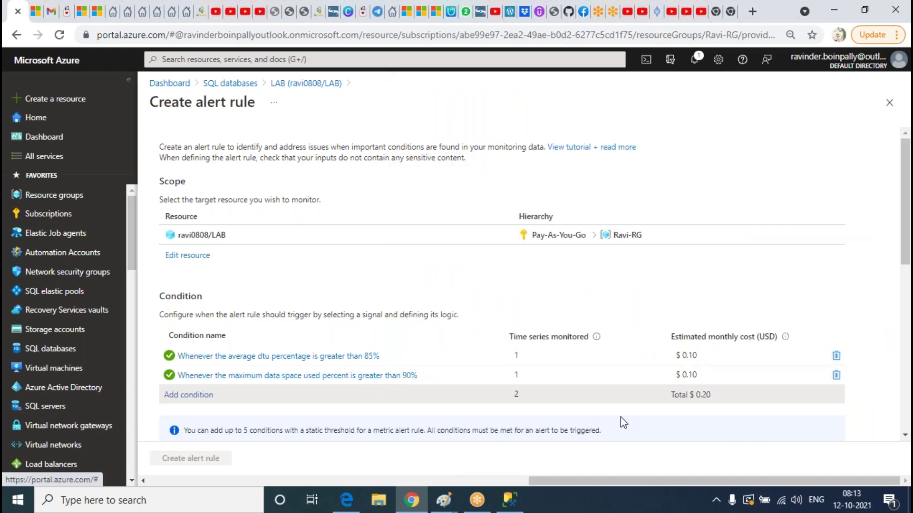
Open the signal list for a third condition and browse through the available signals
scroll(438, 353, "down", 1)
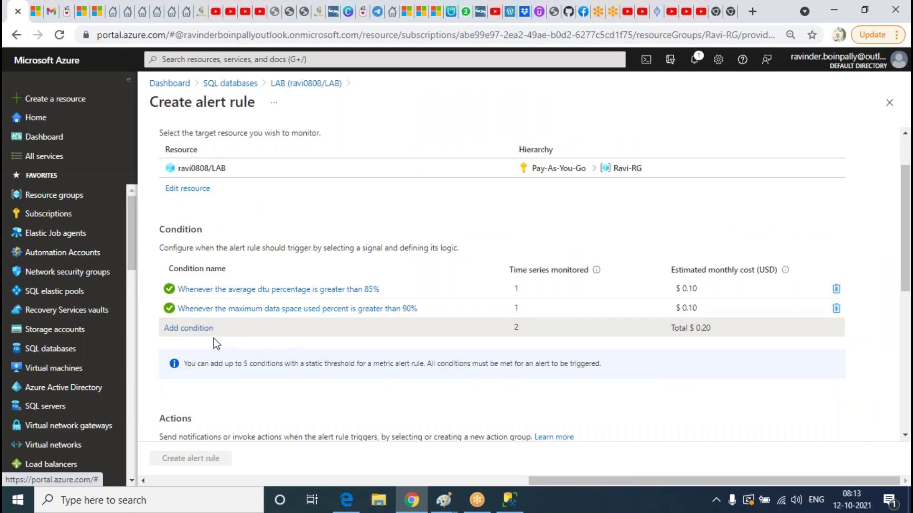
left_click(196, 328)
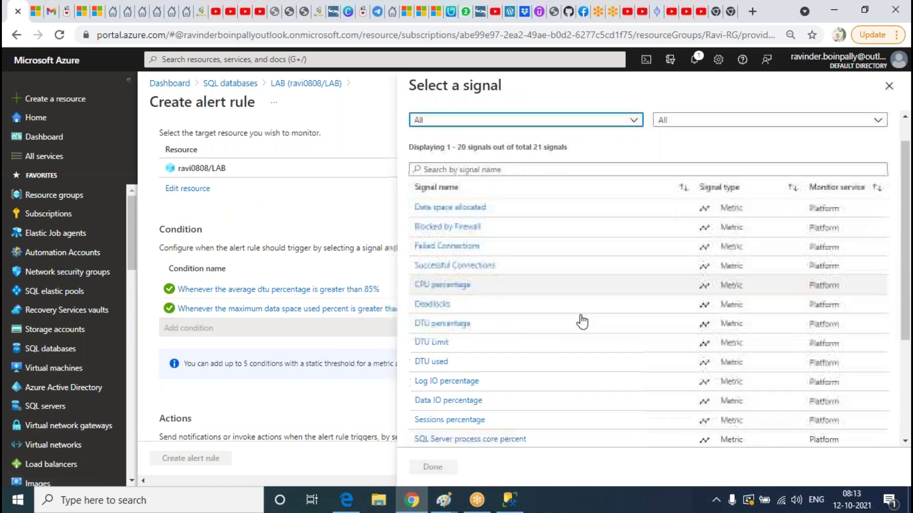
scroll(566, 316, "down", 4)
scroll(564, 313, "up", 5)
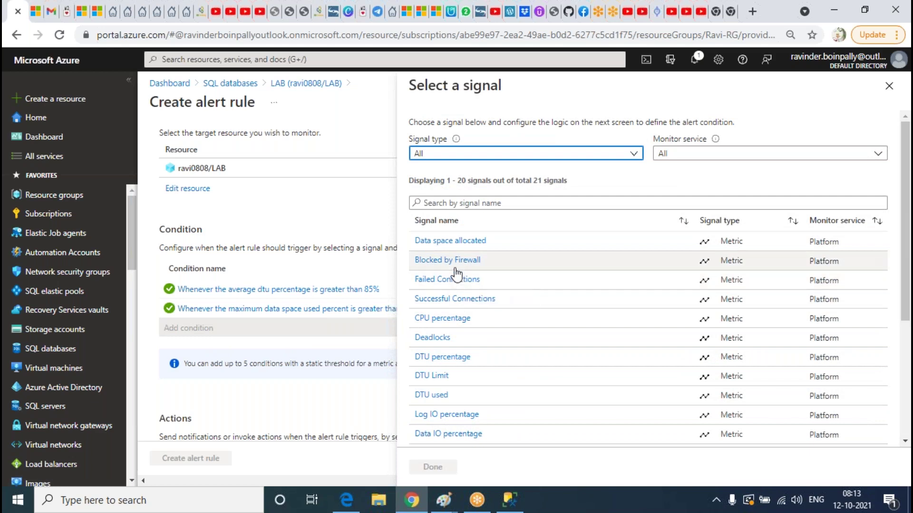
scroll(534, 320, "down", 3)
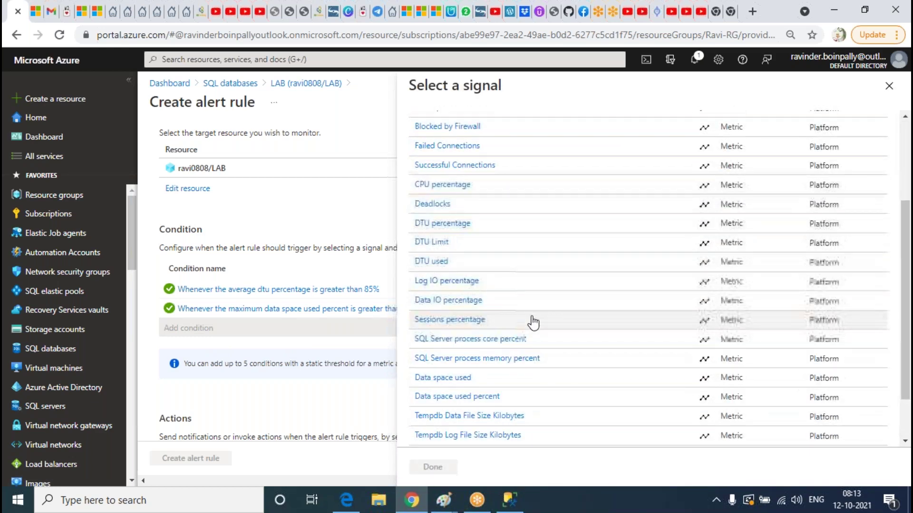
scroll(526, 340, "down", 2)
scroll(527, 341, "up", 2)
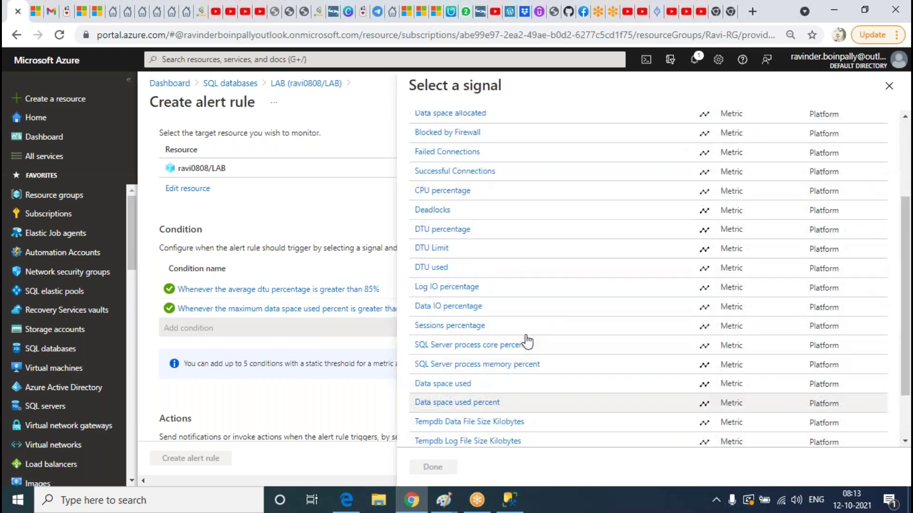
scroll(526, 340, "up", 2)
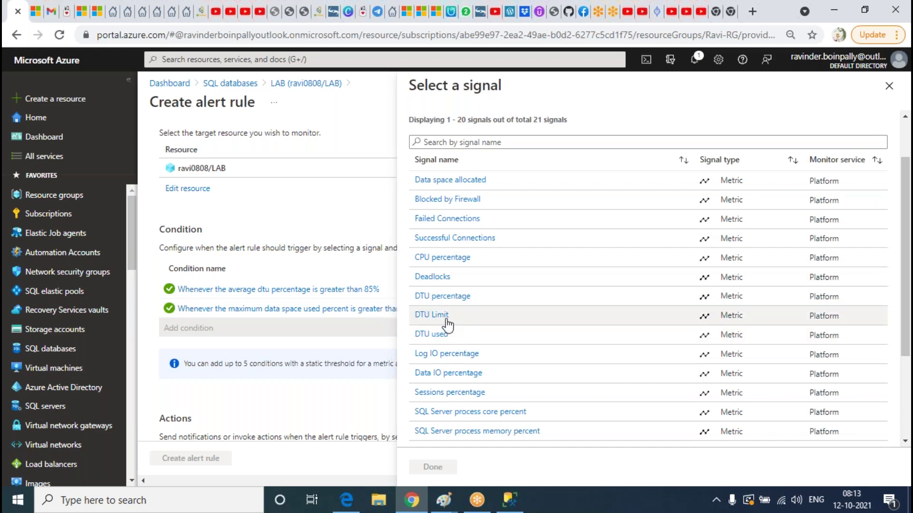
scroll(484, 293, "down", 2)
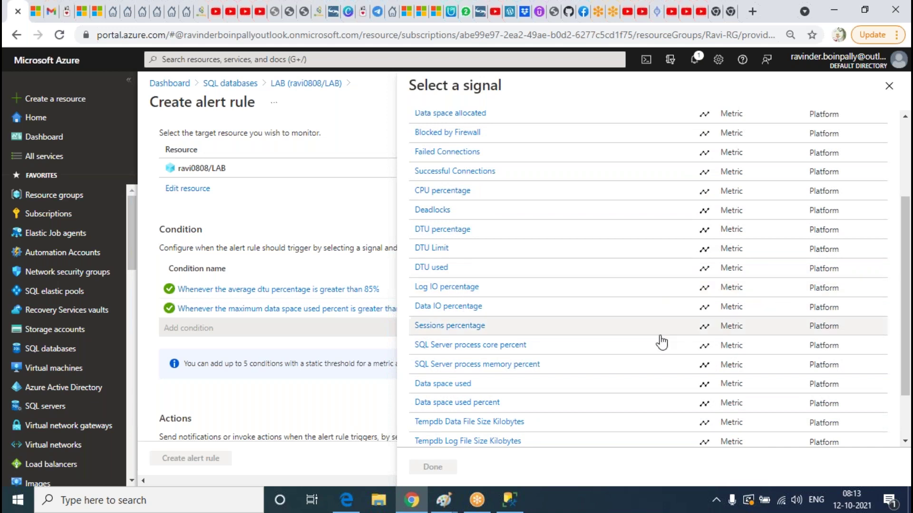
scroll(575, 337, "down", 2)
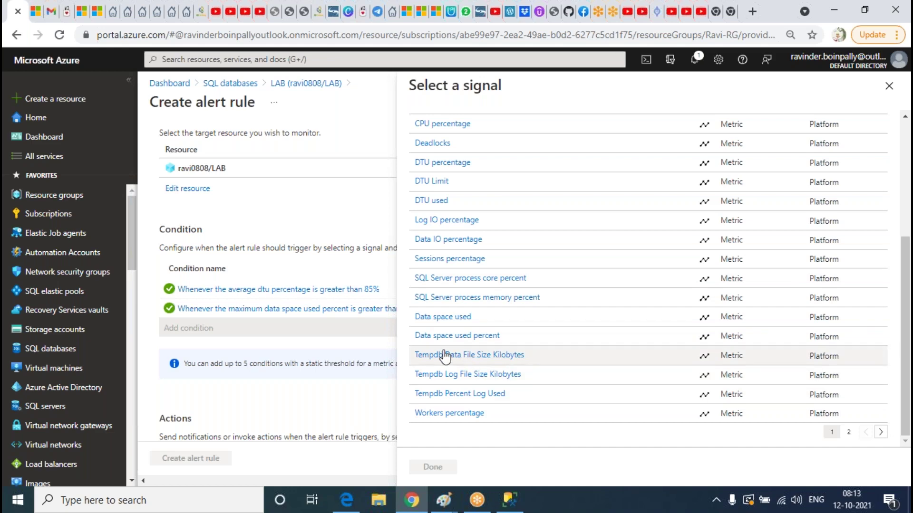
scroll(565, 345, "up", 5)
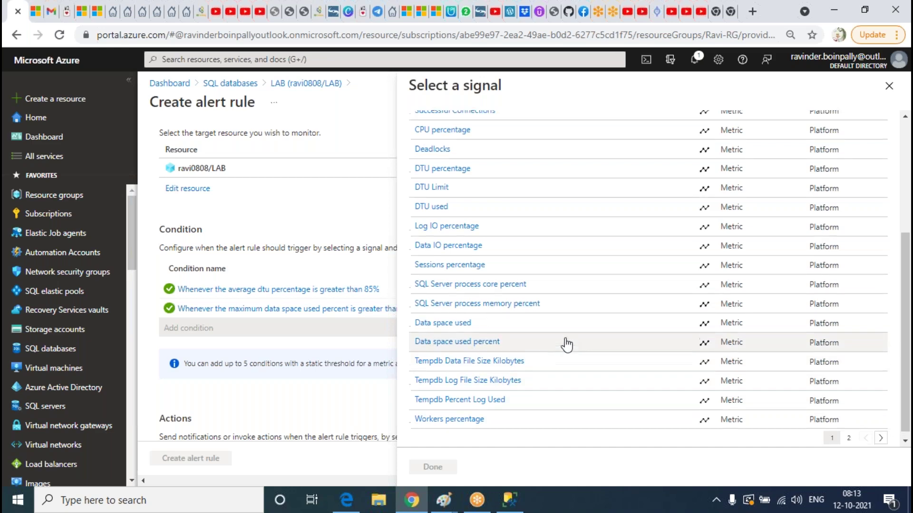
scroll(541, 350, "down", 1)
scroll(541, 351, "down", 3)
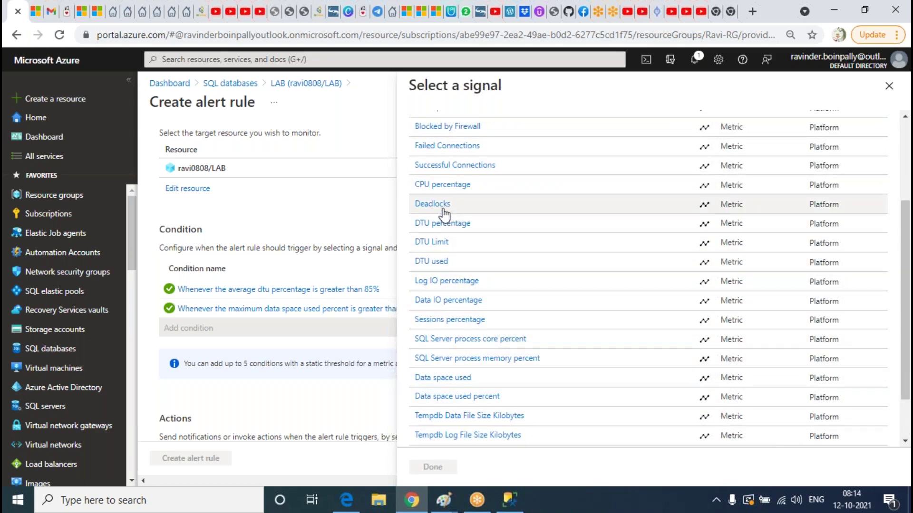
scroll(538, 349, "up", 3)
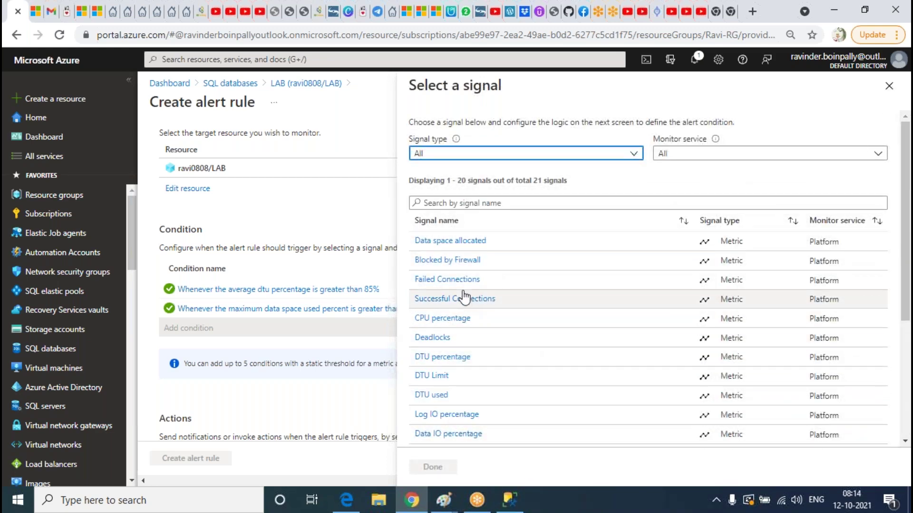
left_click(329, 214)
Close the signal list without a third condition and attach the SQLDBA action group
left_click(889, 86)
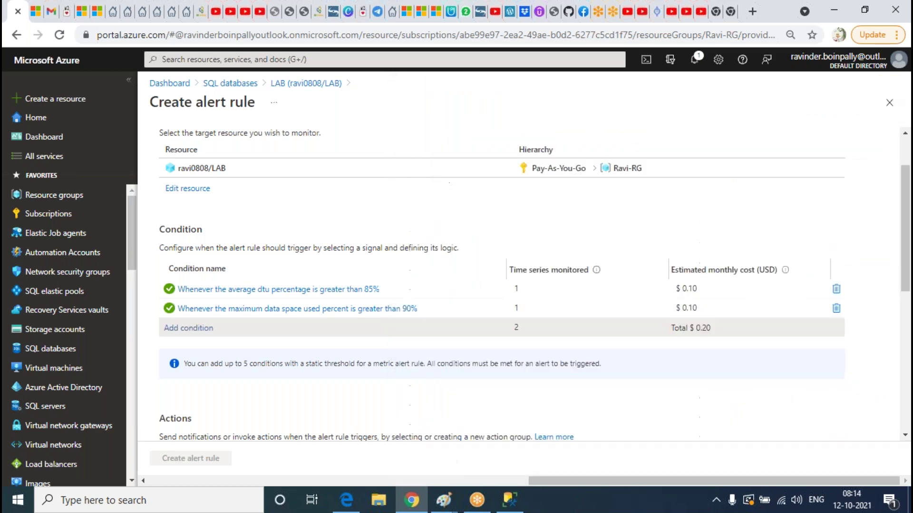
scroll(371, 270, "down", 5)
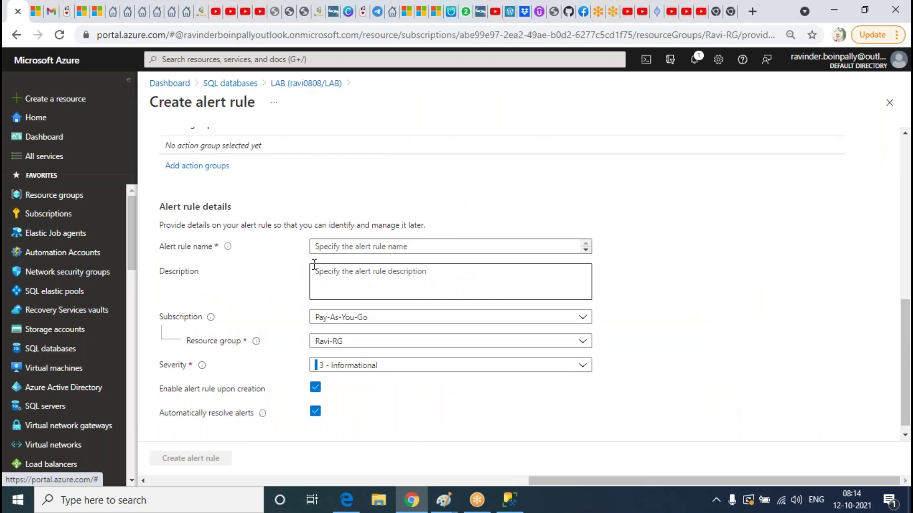
scroll(294, 260, "up", 3)
scroll(210, 242, "up", 2)
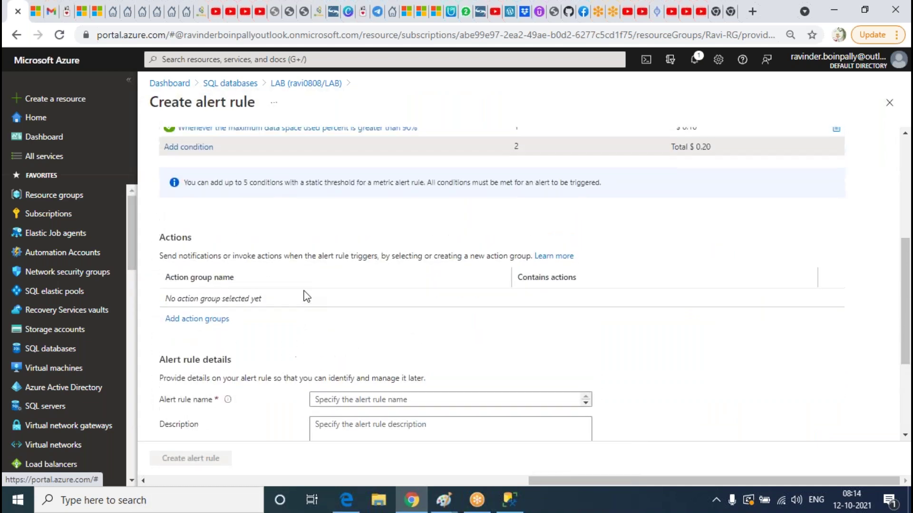
left_click(213, 367)
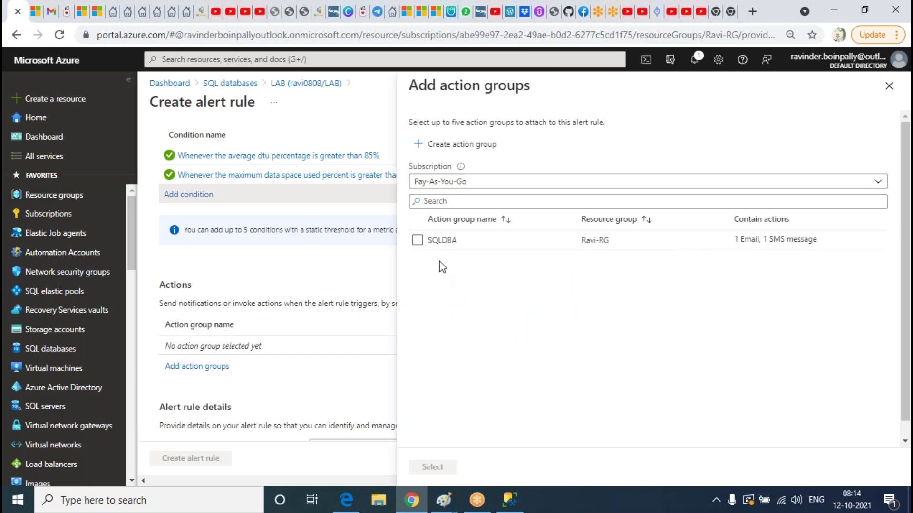
left_click(417, 240)
left_click(432, 467)
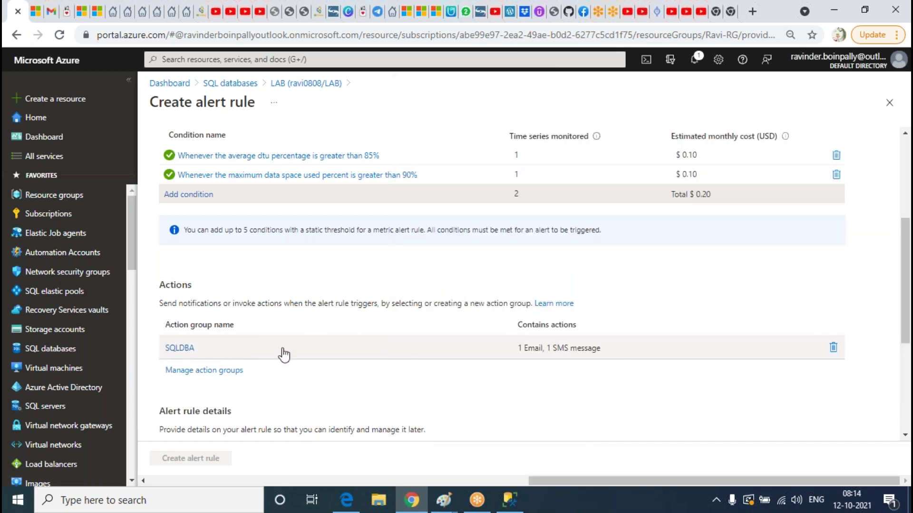
Name the alert rule SQLDBA, give it the description 'this', and create it
scroll(476, 295, "down", 5)
left_click(354, 237)
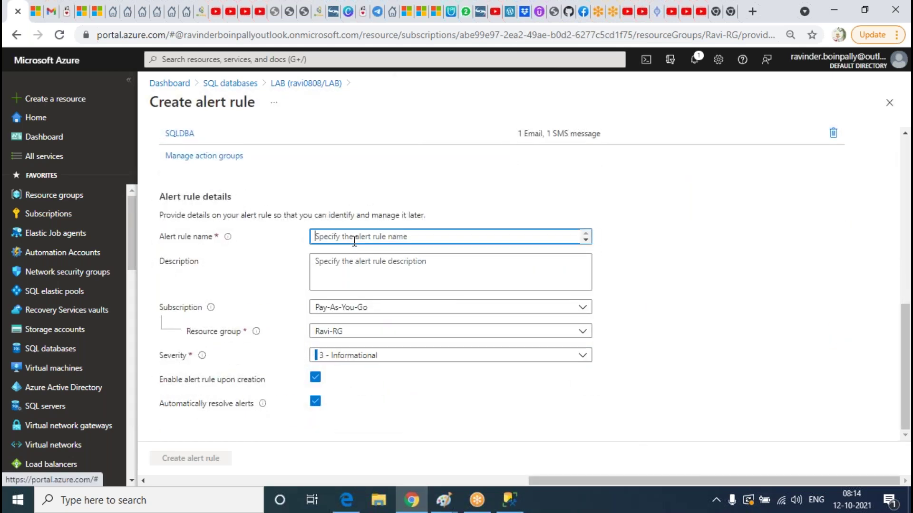
type("SQLDBA")
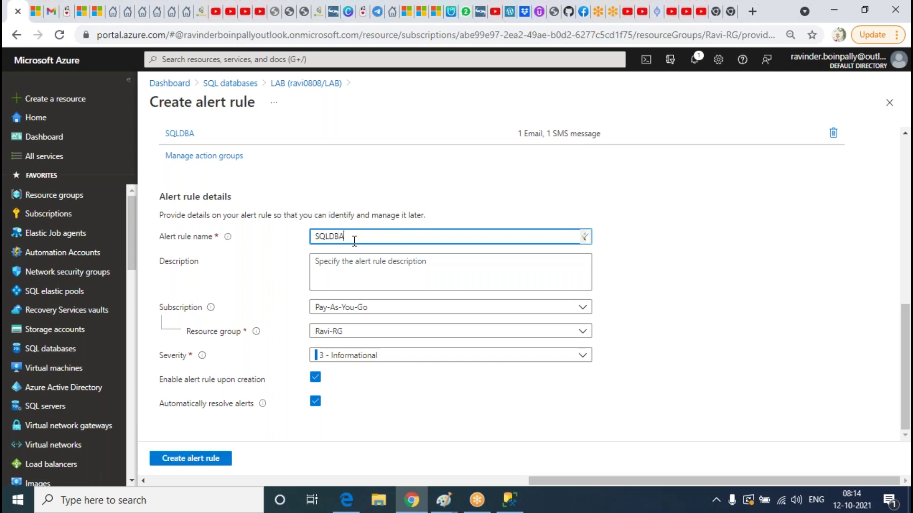
left_click(383, 282)
type("this saaskfasfj aflas aslfaslf aslf asfdlsa dflasf jalsf aslf aslf fssd f")
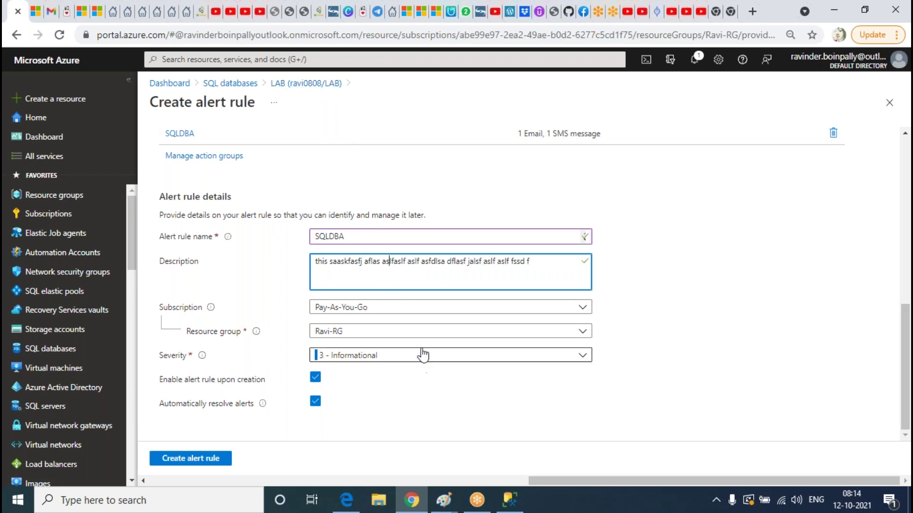
left_click(210, 460)
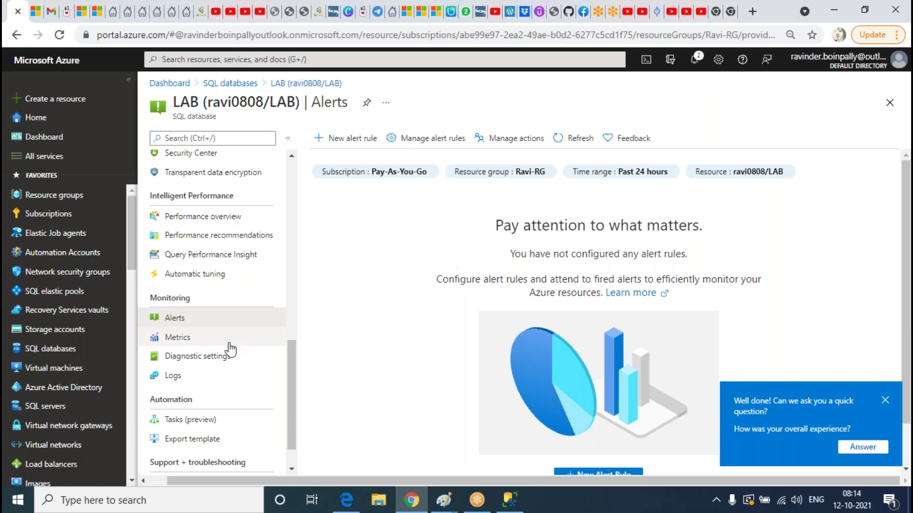
Refresh the LAB alerts overview and view Metrics before returning to Alerts
left_click(575, 139)
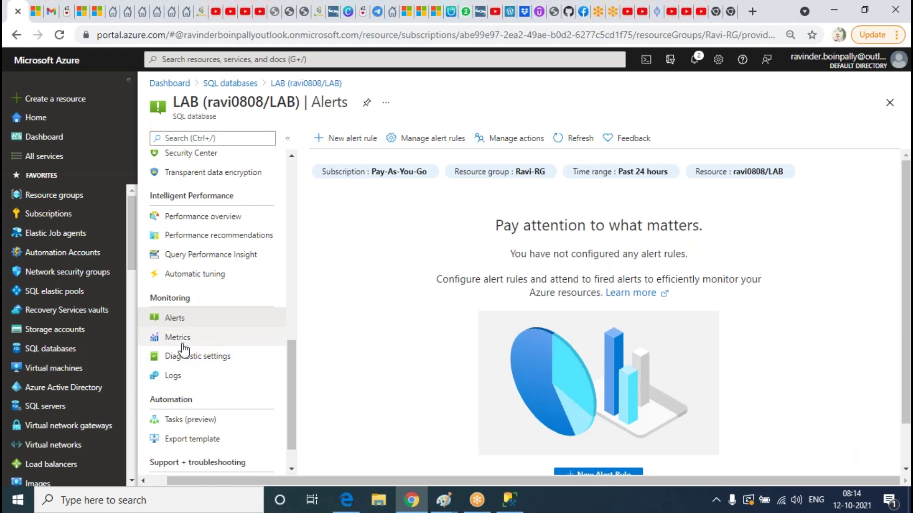
left_click(181, 338)
left_click(195, 318)
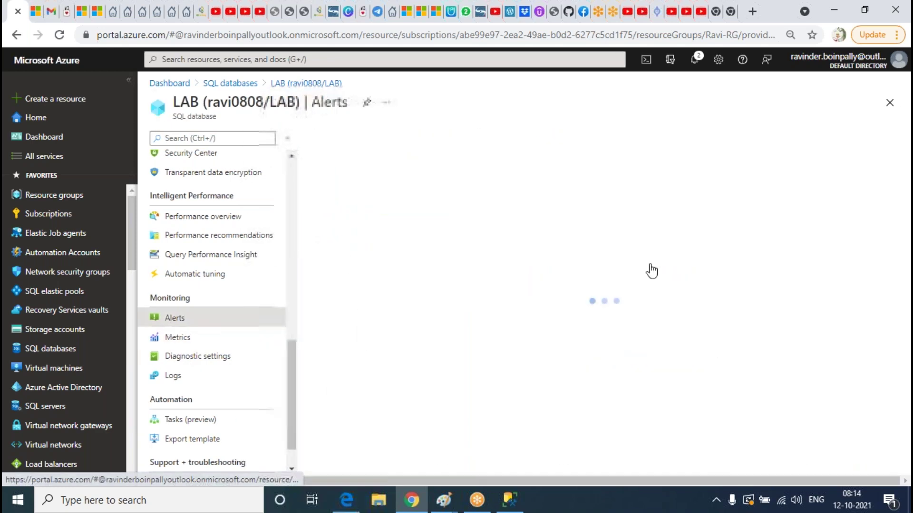
Open and abandon a new alert rule's signal list, returning to LAB's alerts overview
left_click(345, 138)
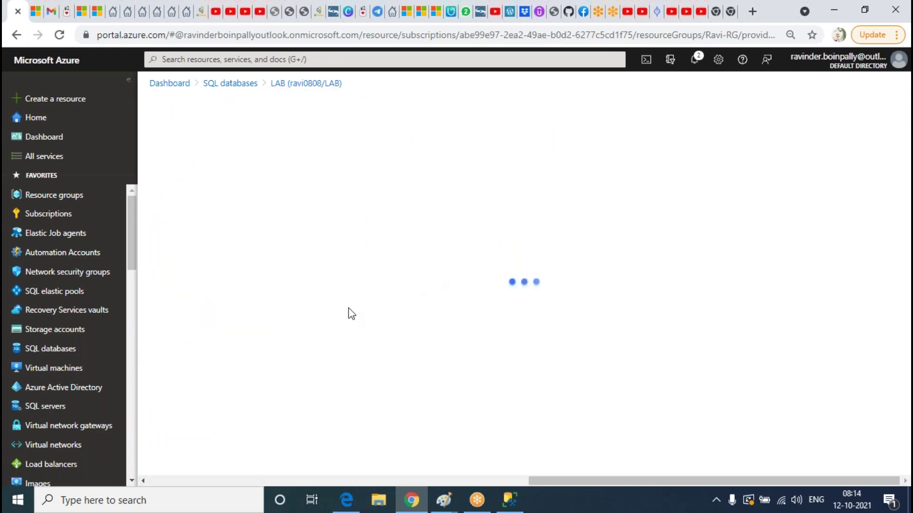
left_click(189, 377)
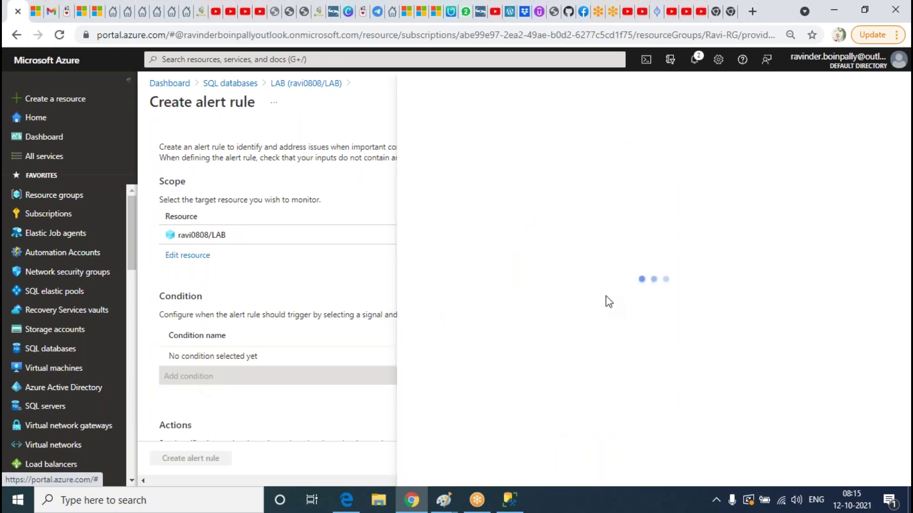
scroll(542, 261, "down", 4)
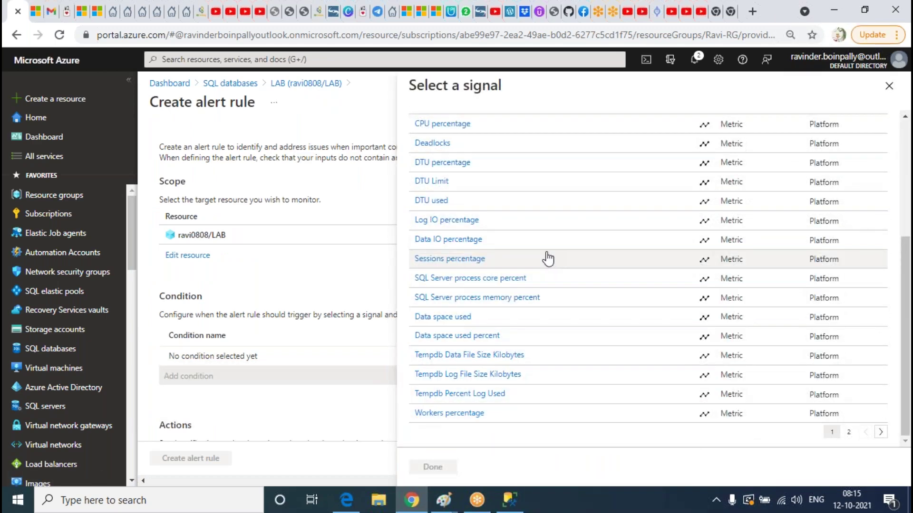
scroll(546, 258, "up", 4)
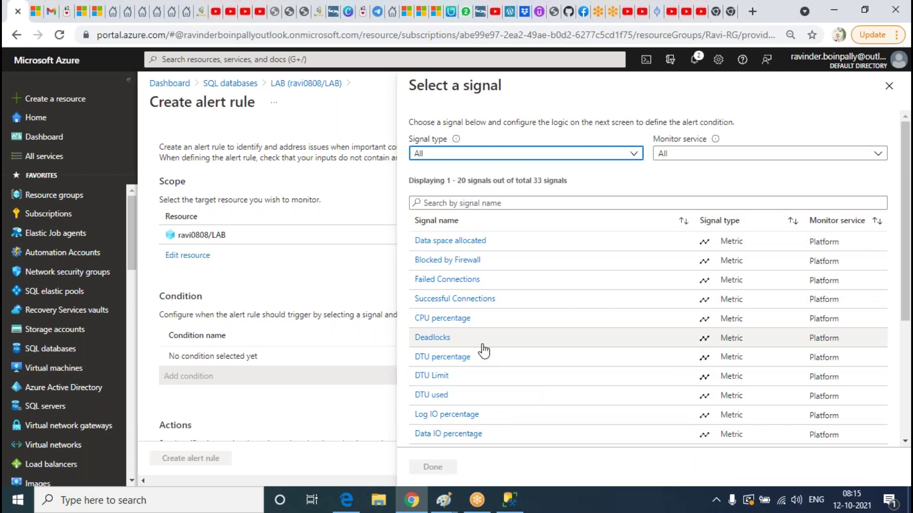
left_click(889, 88)
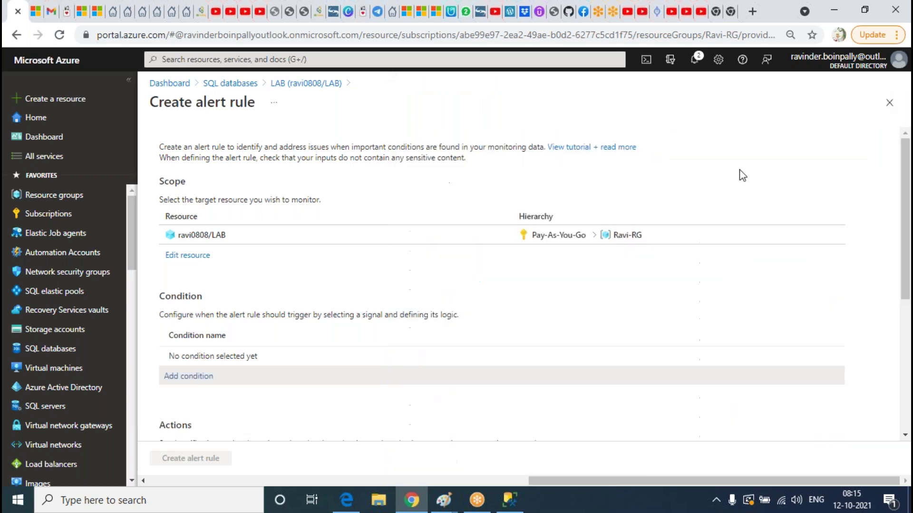
scroll(384, 372, "down", 3)
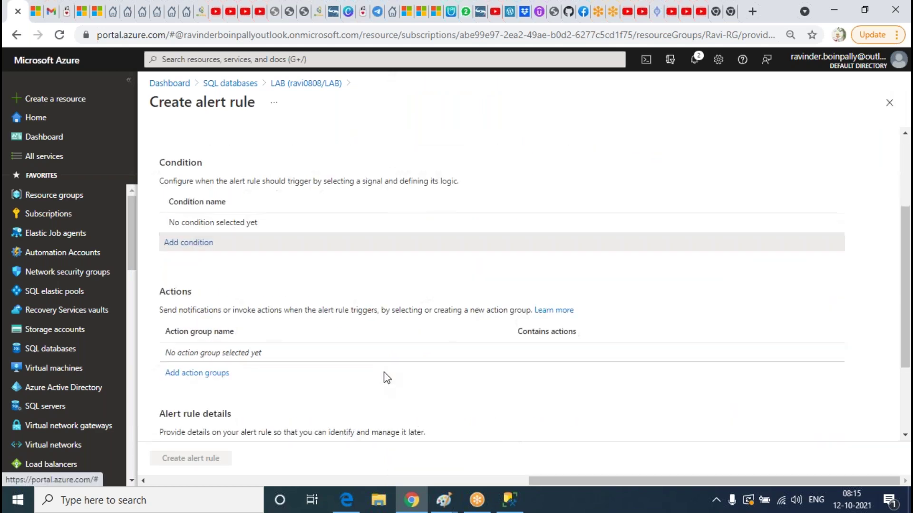
scroll(387, 378, "up", 3)
left_click(308, 84)
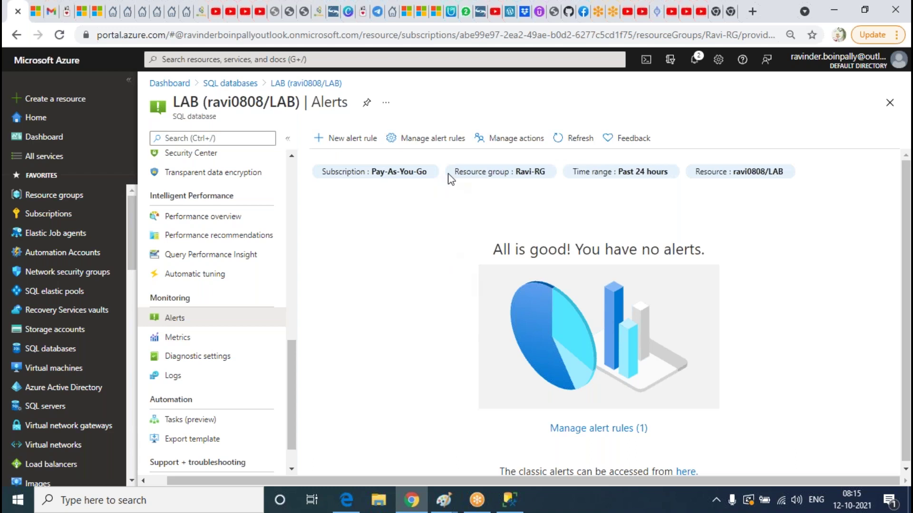
Open the SQLDBA alert rule from the database's alert rules list and check its $0.20 monthly cost
left_click(447, 141)
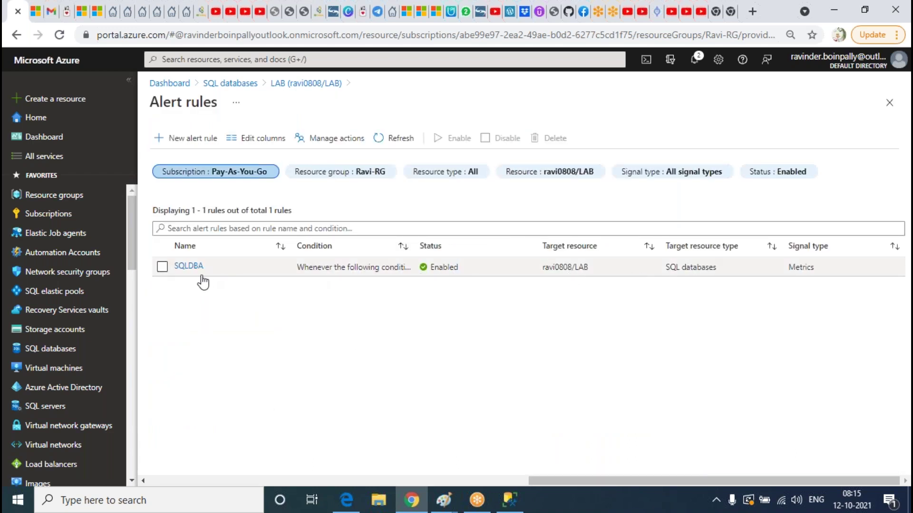
left_click(195, 267)
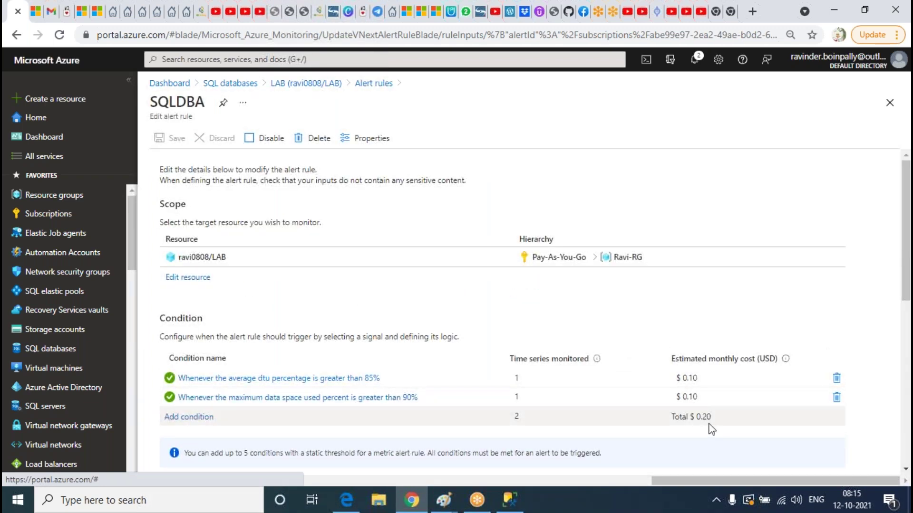
left_click_drag(714, 421, 700, 417)
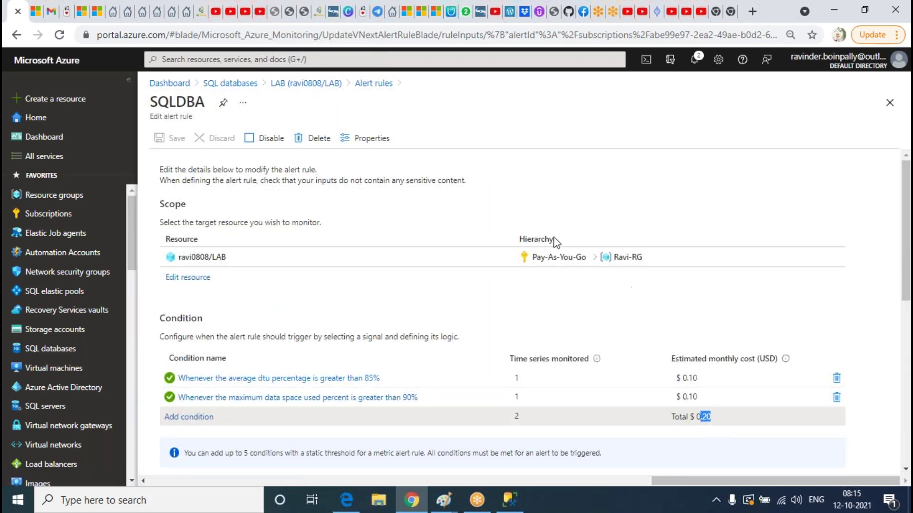
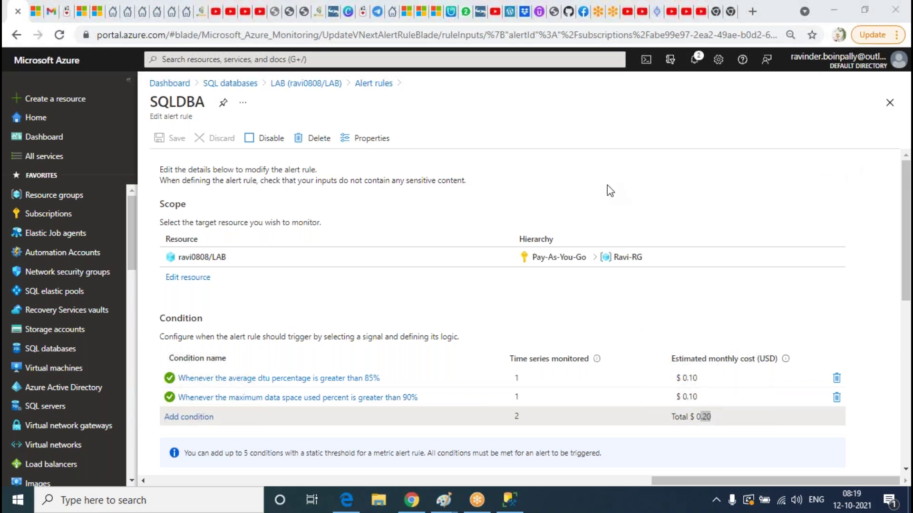
Review the SQLDBA rule's two conditions: DTU above 85% and data space above 90%
left_click(532, 205)
scroll(379, 295, "down", 7)
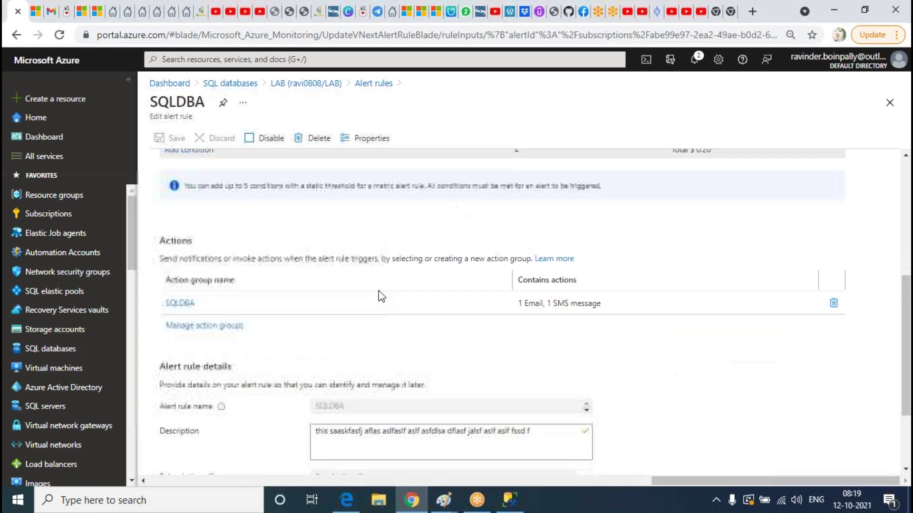
scroll(379, 297, "up", 5)
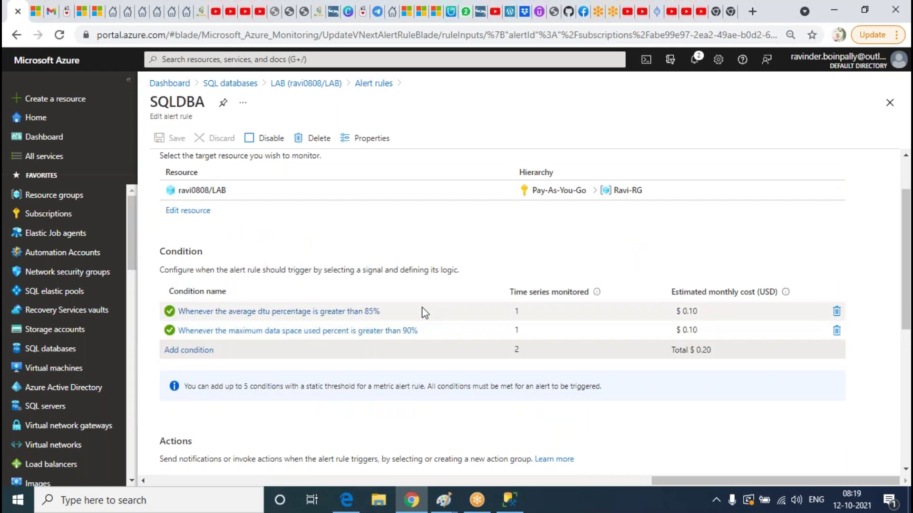
scroll(544, 285, "up", 1)
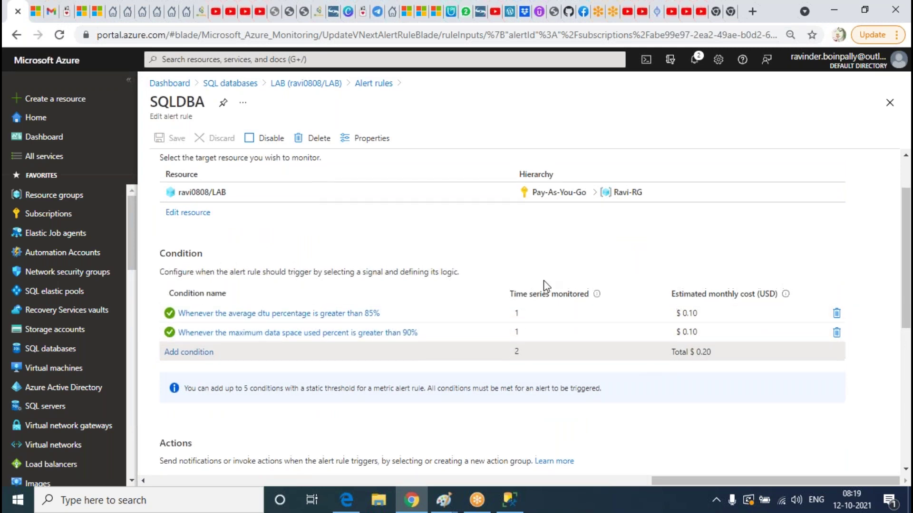
scroll(545, 285, "up", 2)
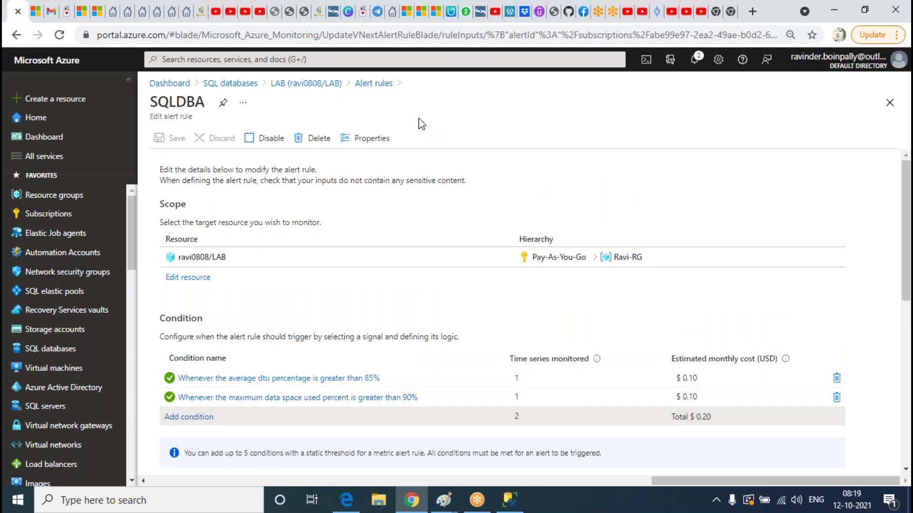
Go from the alert rules list to the LAB database's Metrics page
left_click(381, 88)
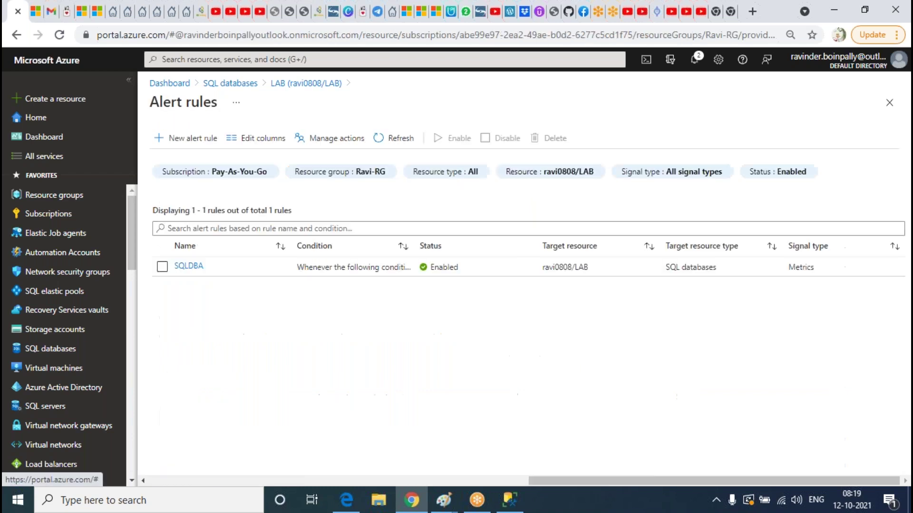
left_click(306, 84)
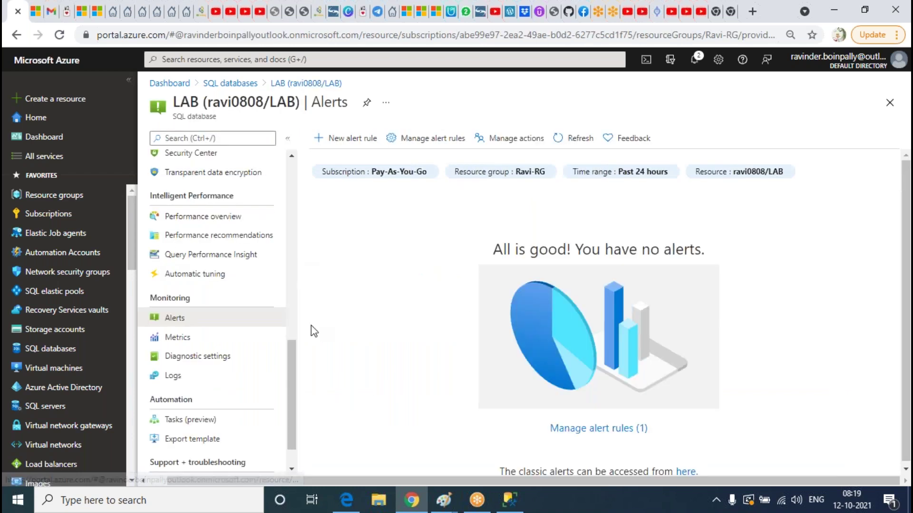
scroll(186, 313, "down", 1)
left_click(177, 296)
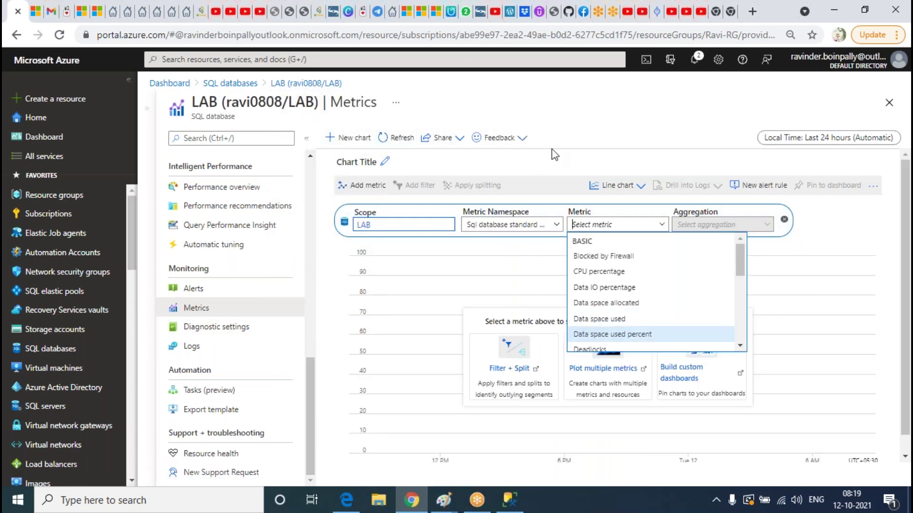
left_click(589, 118)
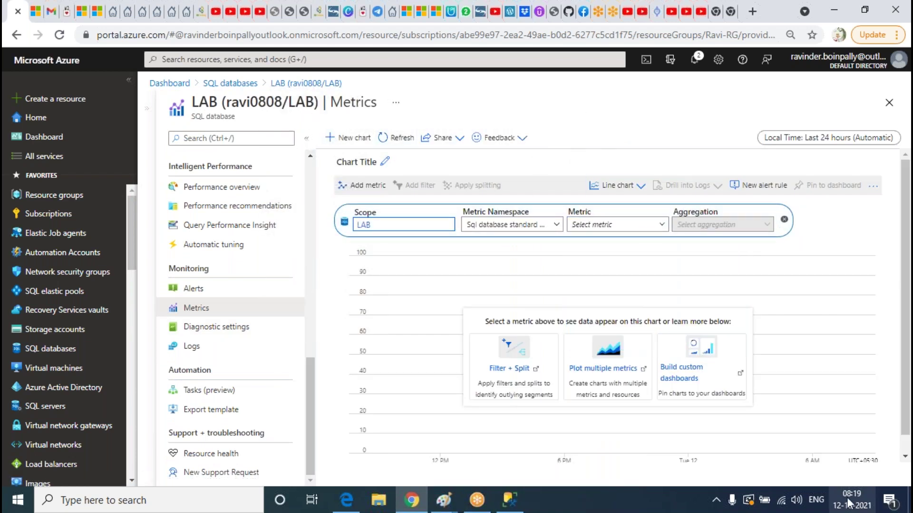
left_click(552, 230)
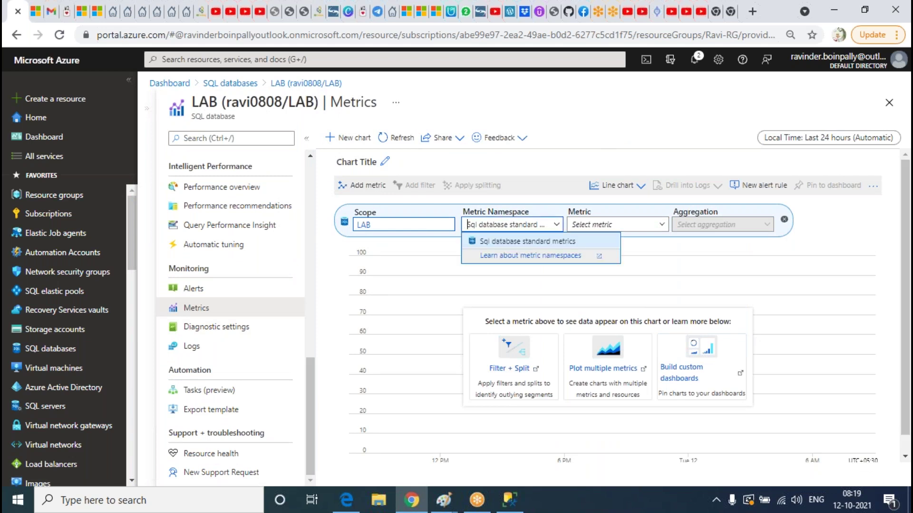
left_click(387, 227)
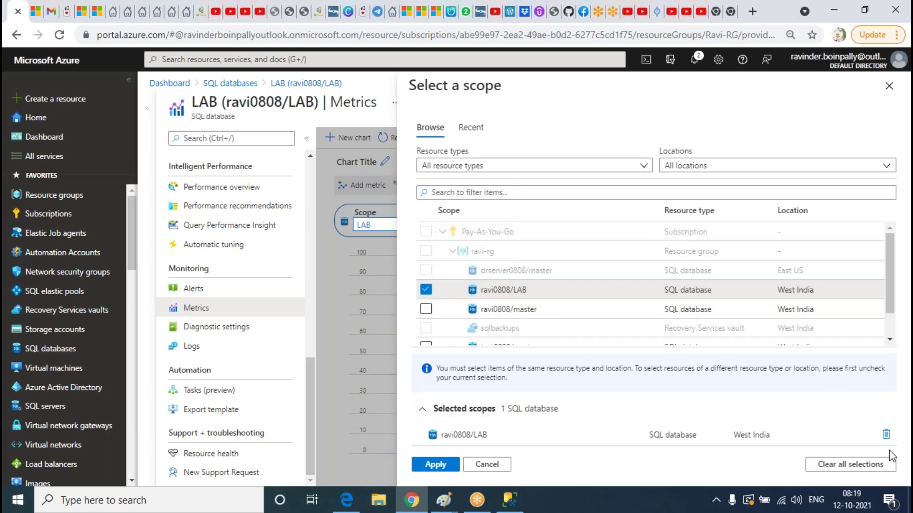
left_click(888, 86)
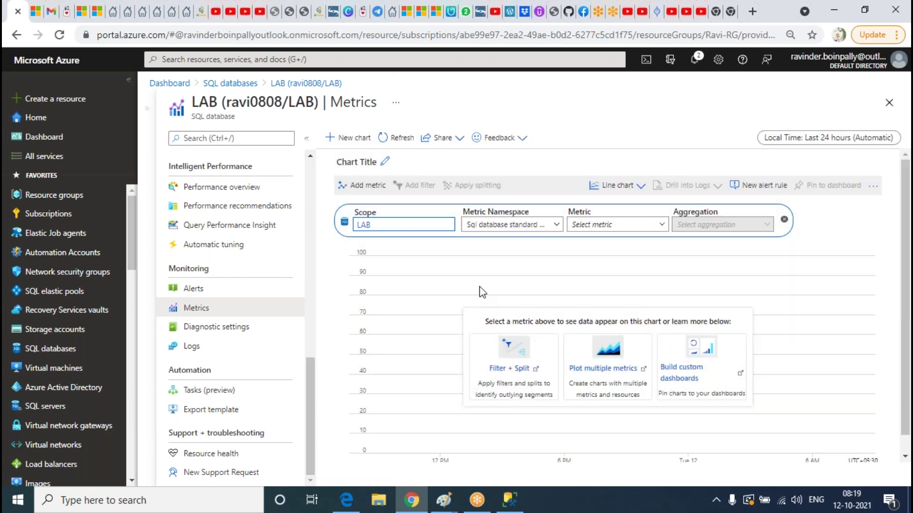
Chart CPU percentage from Sql database standard metrics over the last hour
left_click(523, 225)
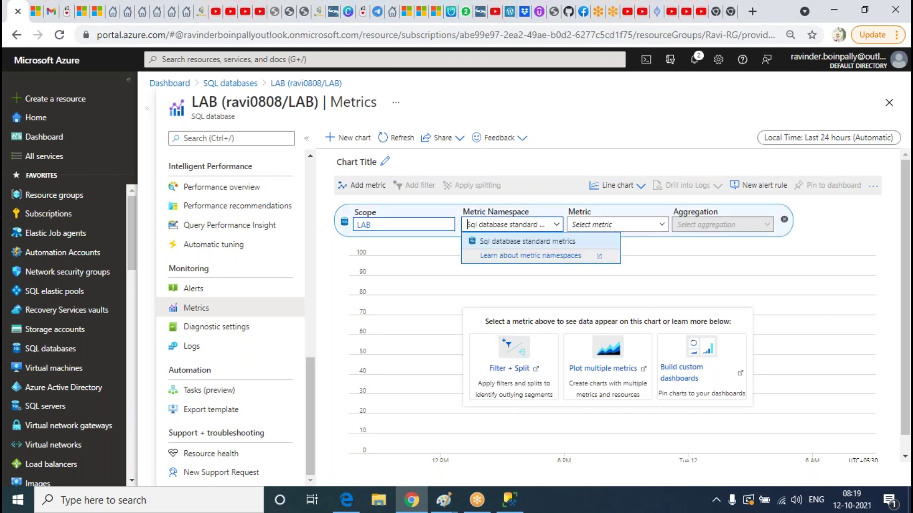
left_click(526, 241)
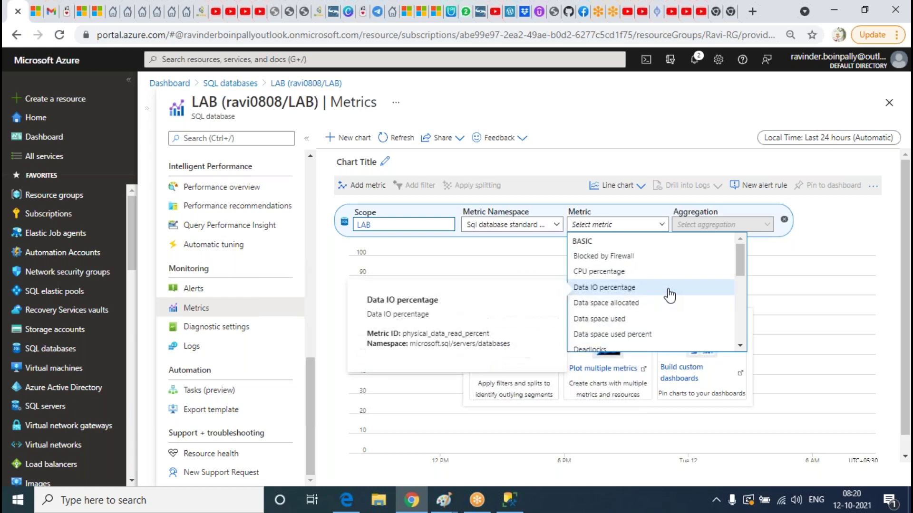
left_click(600, 272)
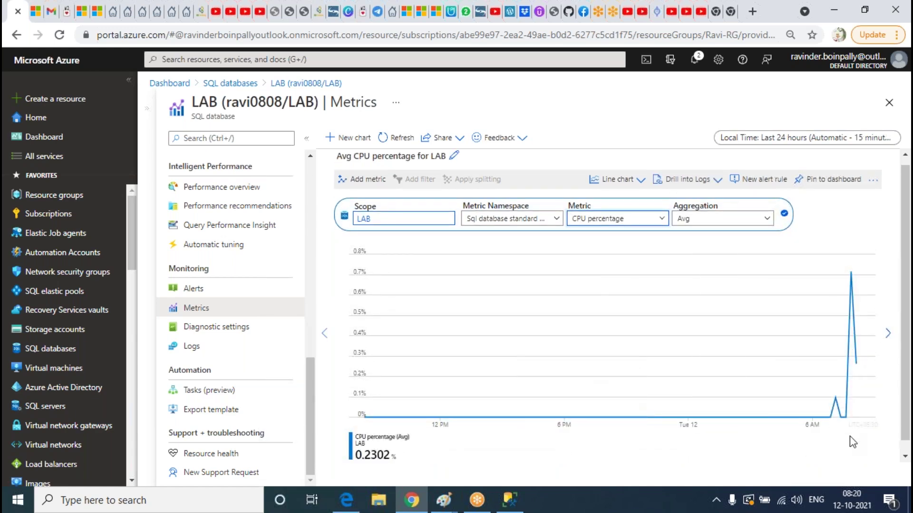
left_click(902, 119)
left_click(807, 137)
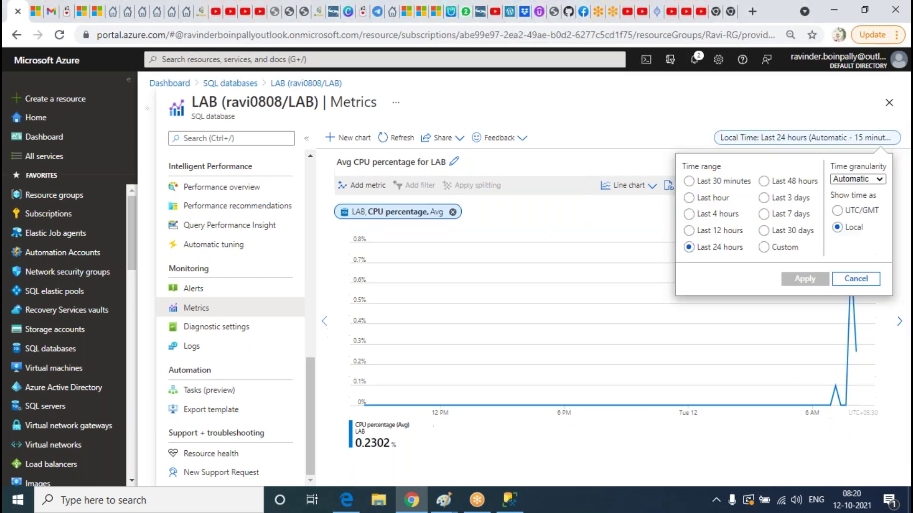
left_click(763, 232)
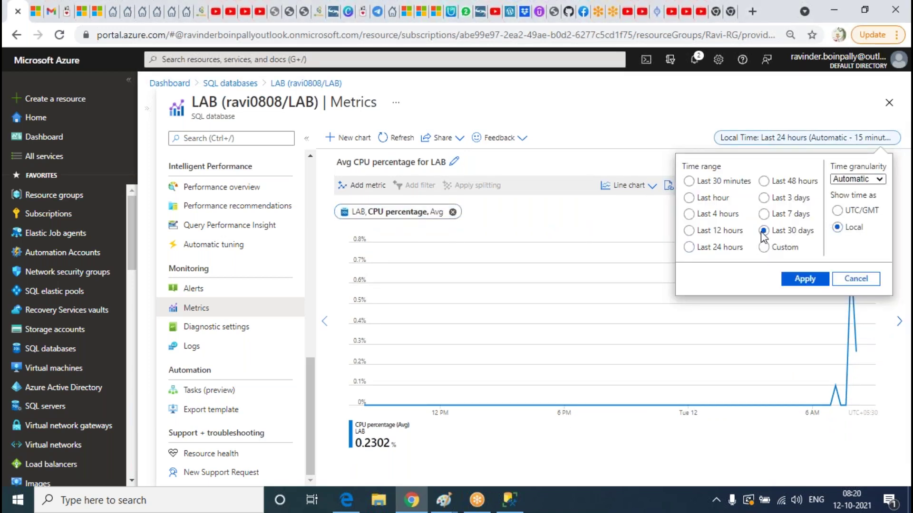
left_click(806, 279)
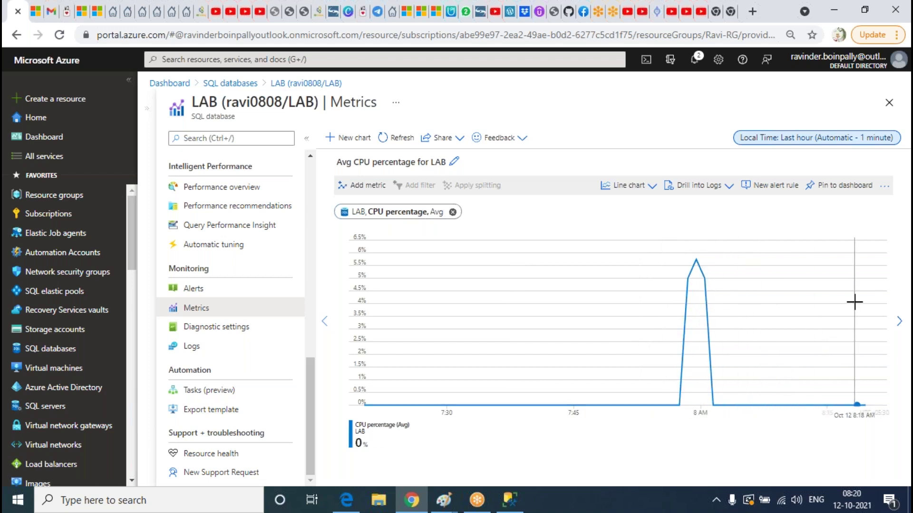
Run the two-line script inserting a student row 10000 times into LAB, then return to Azure
left_click(510, 499)
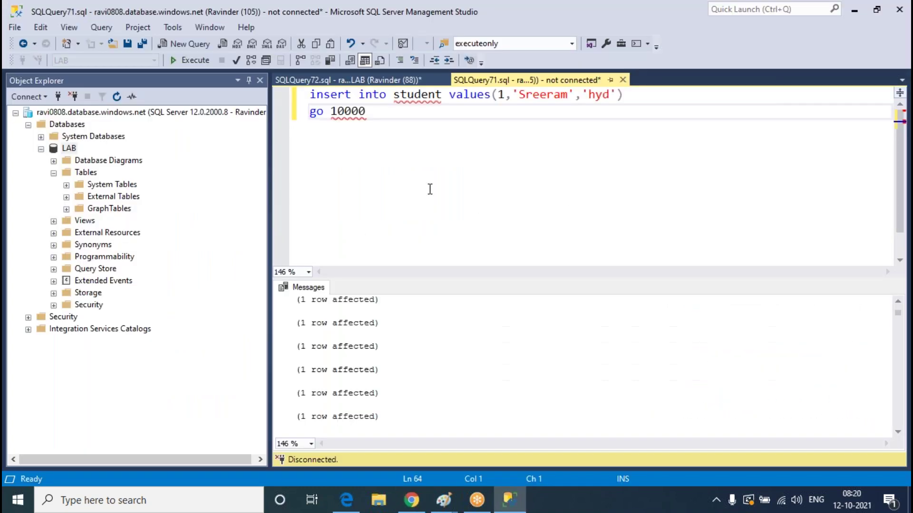
left_click_drag(375, 123, 247, 80)
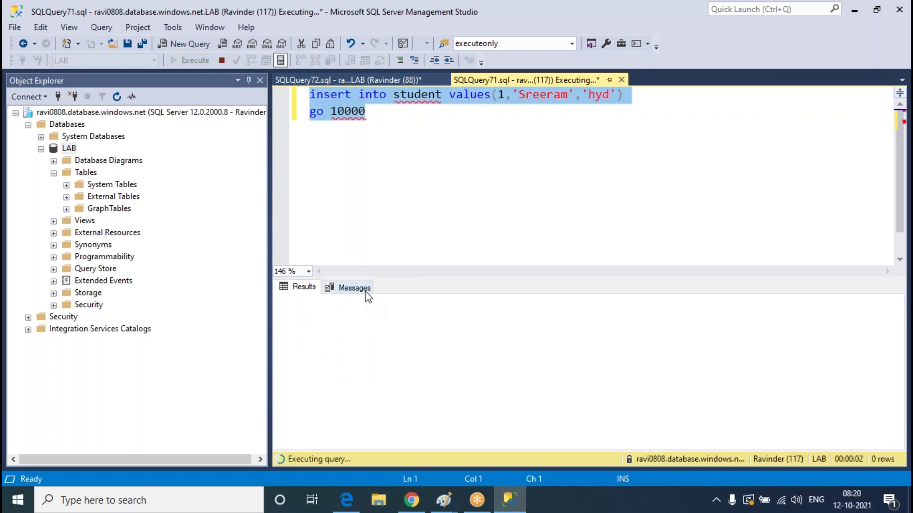
left_click(509, 499)
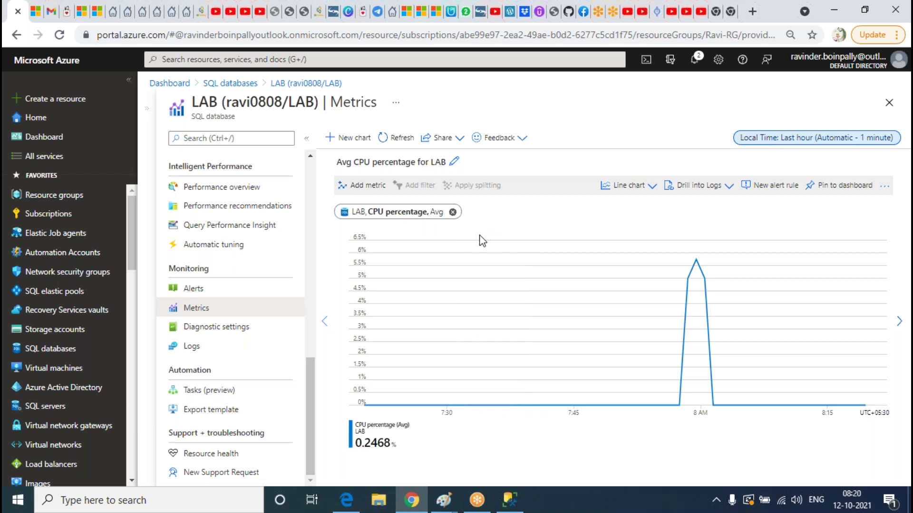
Add Data space used percent from Sql database standard metrics to the LAB chart
left_click(373, 187)
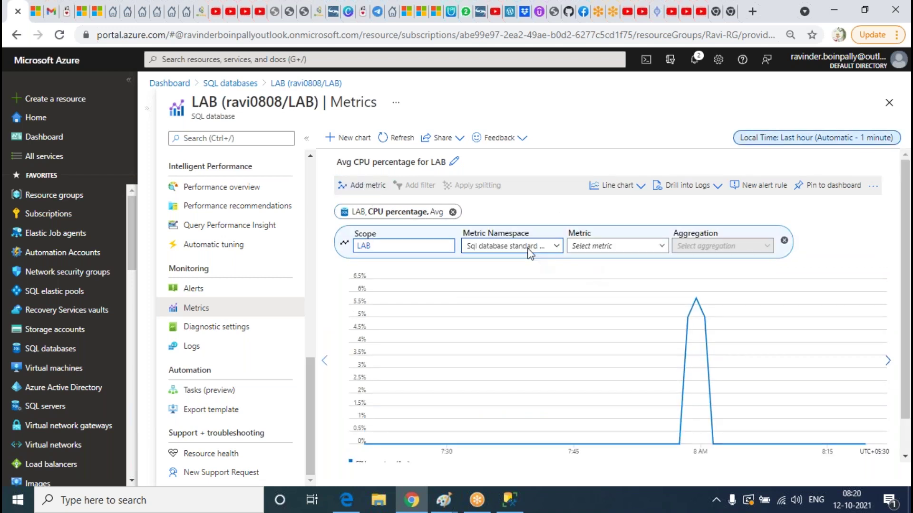
left_click(527, 249)
left_click(528, 263)
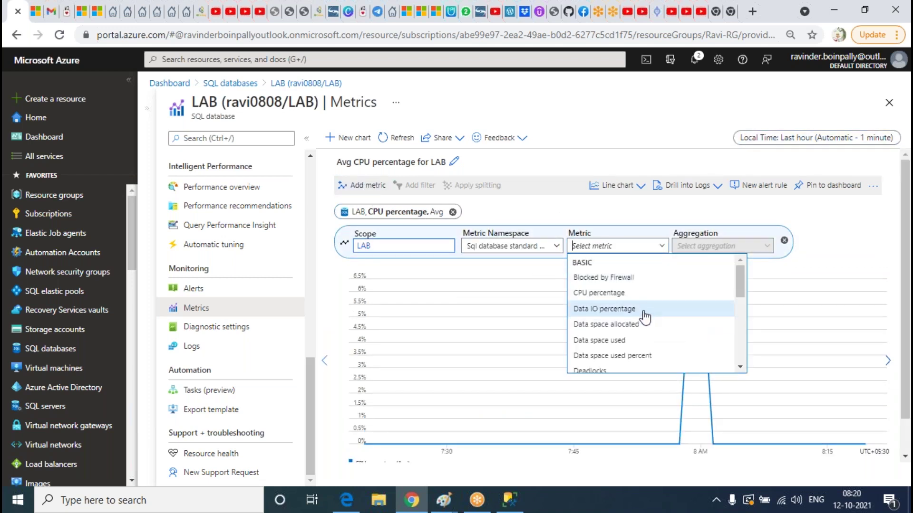
scroll(649, 317, "down", 5)
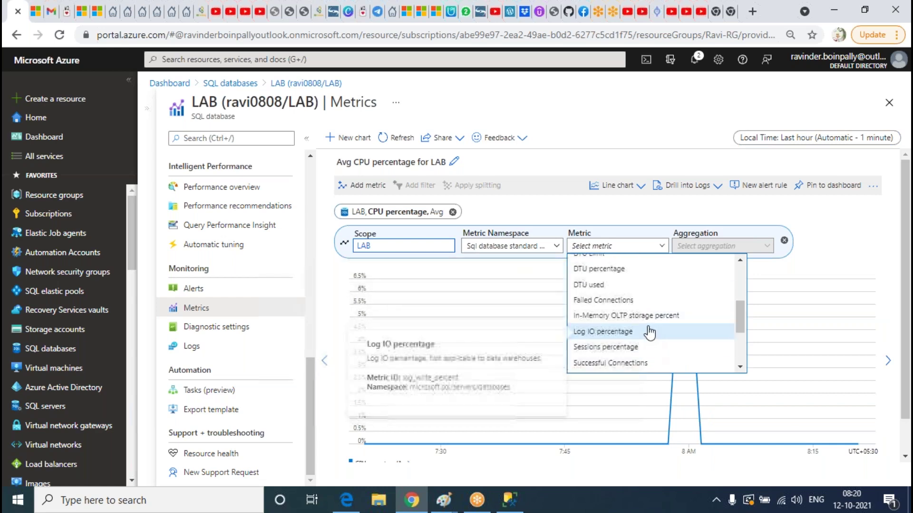
scroll(633, 352, "down", 6)
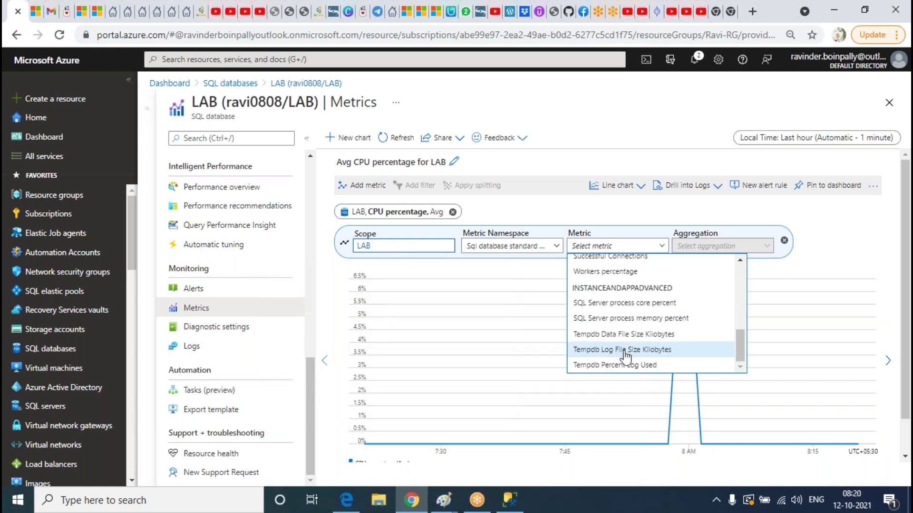
scroll(651, 285, "up", 6)
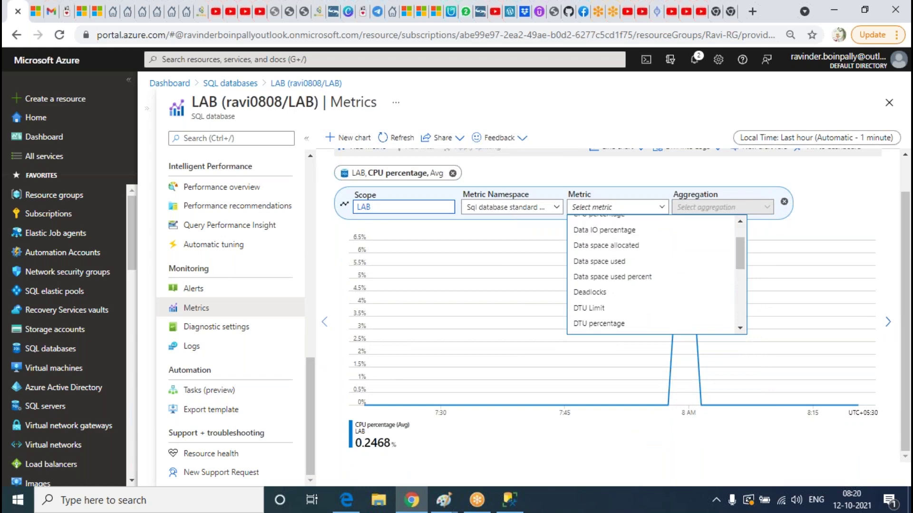
left_click(628, 278)
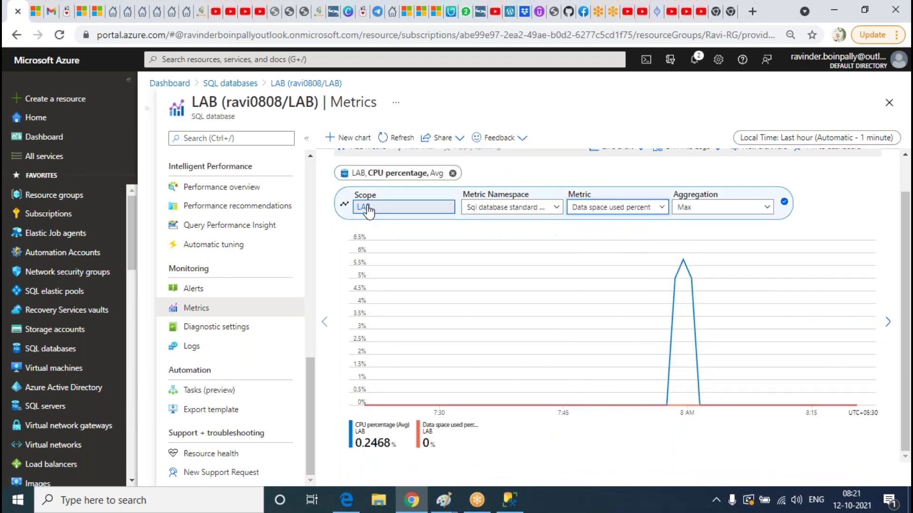
scroll(376, 176, "up", 2)
Add a third chart metric, choosing Failed Connections with Sum aggregation
left_click(366, 185)
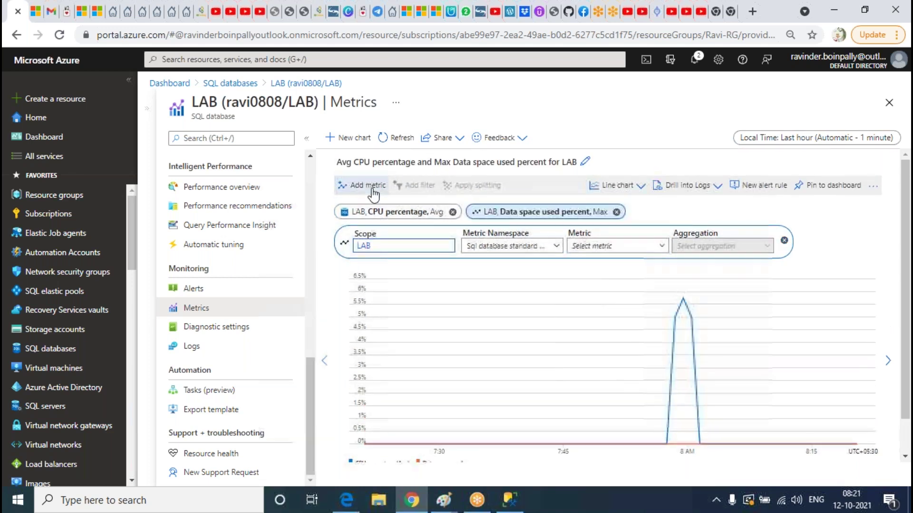
left_click(555, 247)
left_click(620, 247)
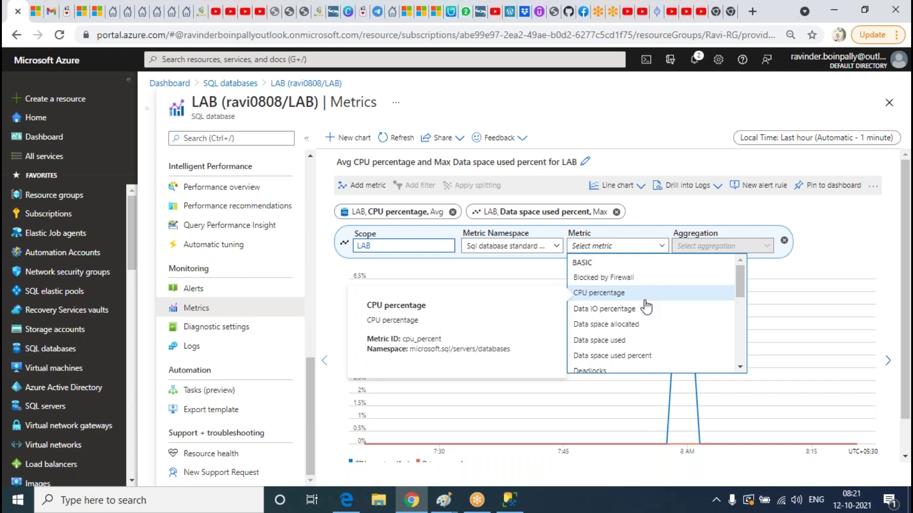
scroll(646, 307, "down", 6)
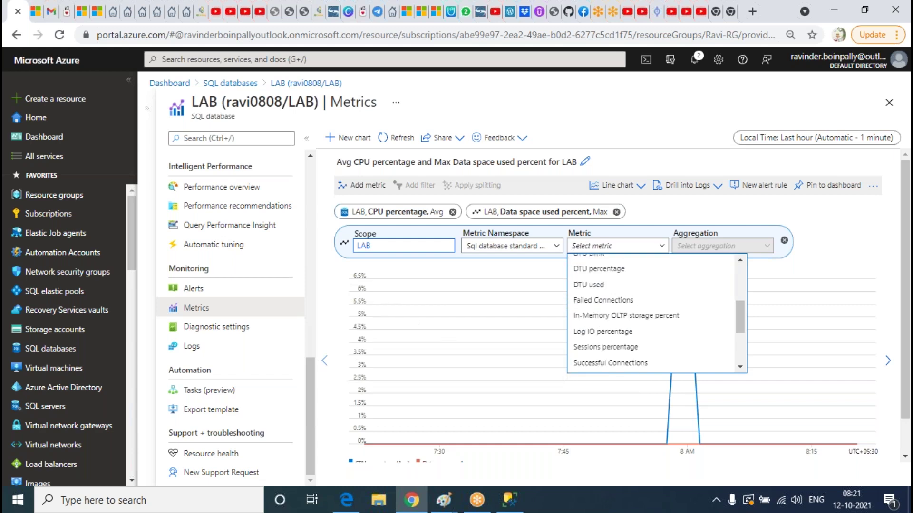
scroll(655, 314, "down", 1)
scroll(656, 275, "up", 5)
scroll(651, 276, "up", 4)
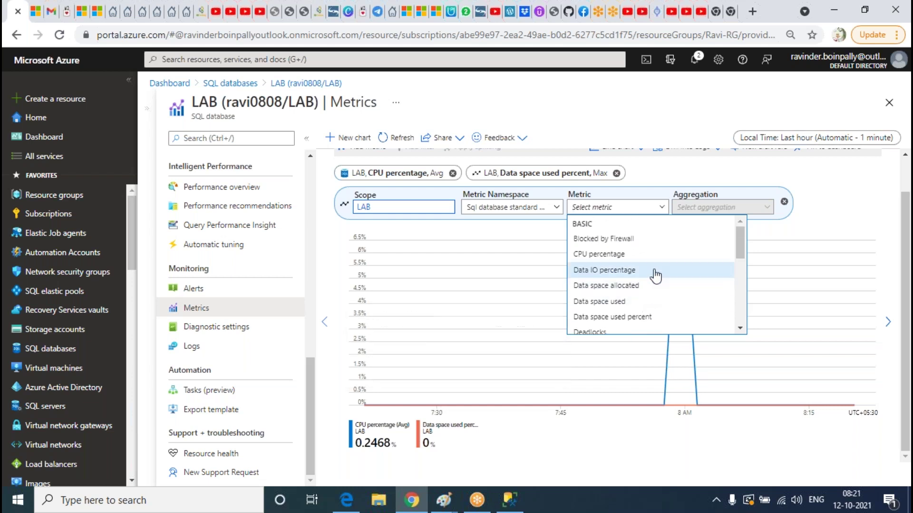
mouse_move(657, 247)
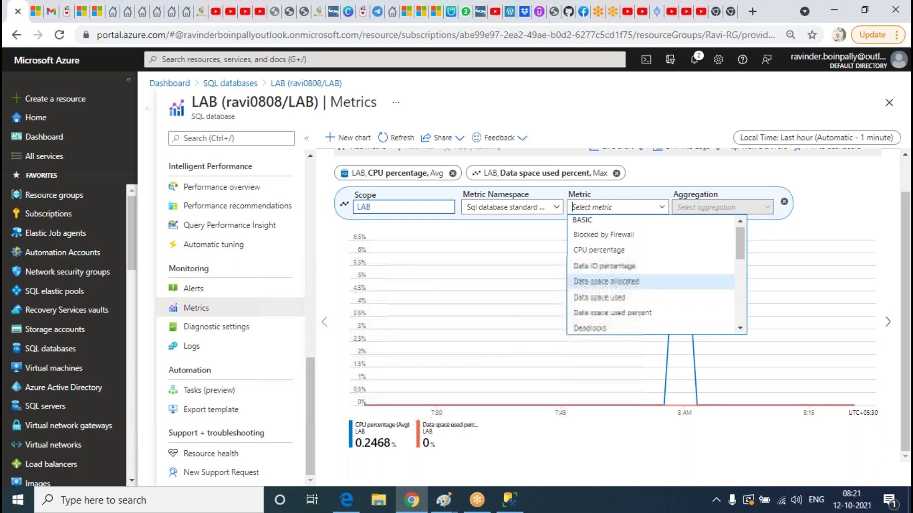
scroll(635, 299, "down", 3)
left_click(617, 328)
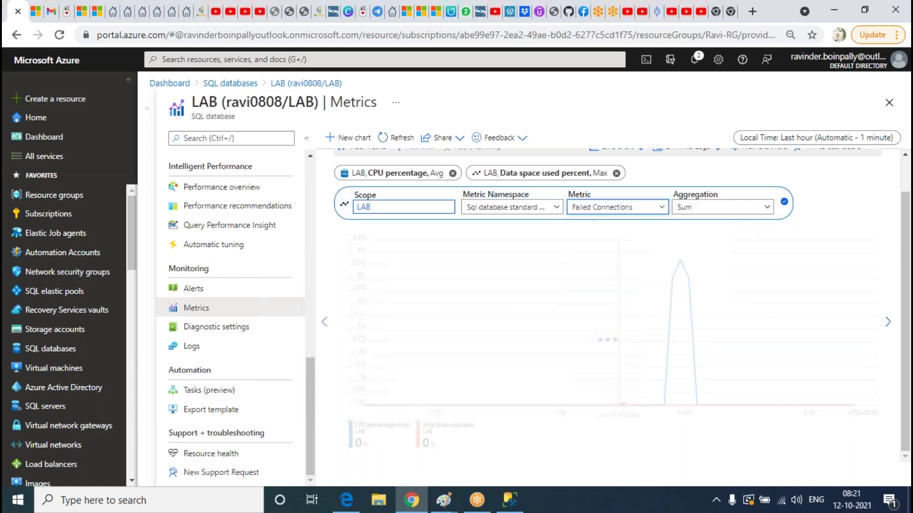
scroll(546, 393, "down", 1)
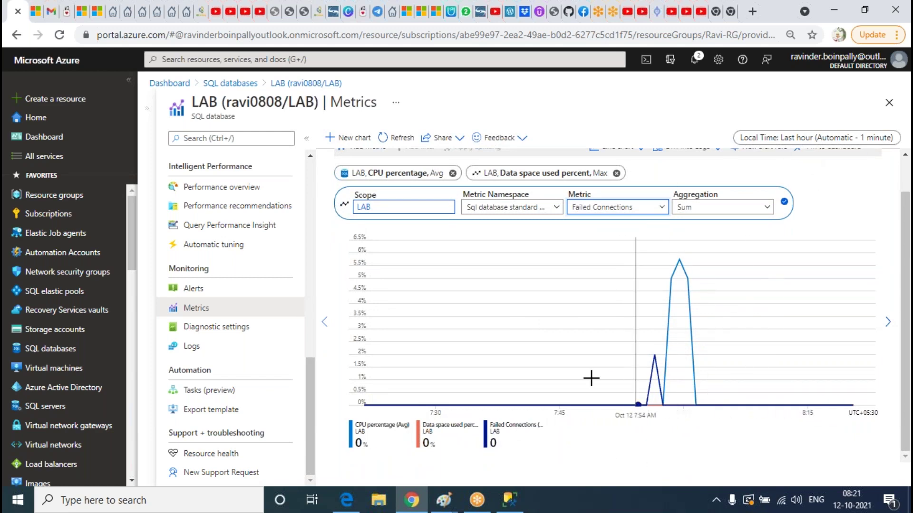
Open the SSMS Connect to Server dialog and enter a different login and password for LAB
left_click(509, 500)
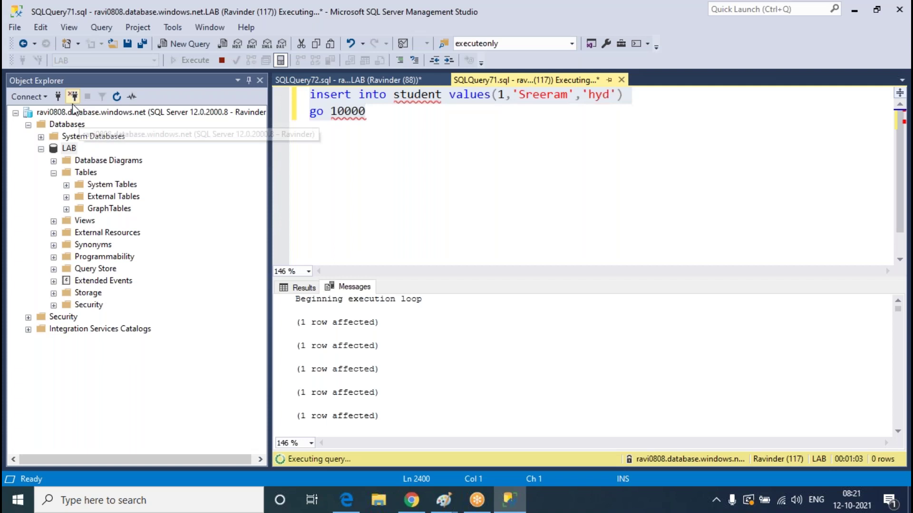
left_click(58, 96)
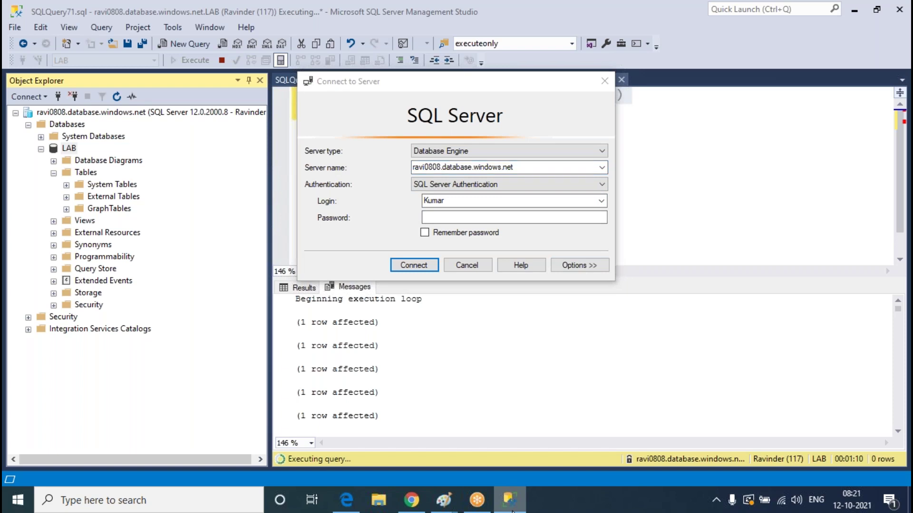
left_click(411, 500)
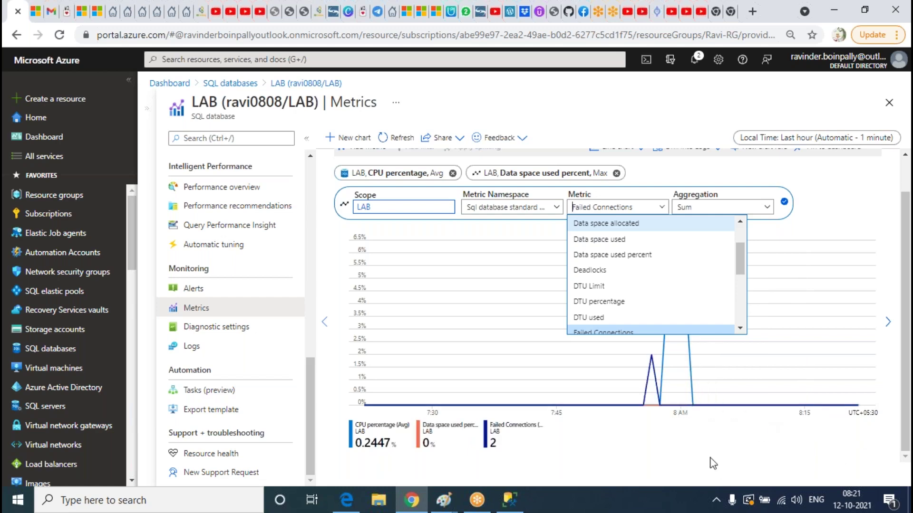
left_click(510, 499)
left_click(467, 204)
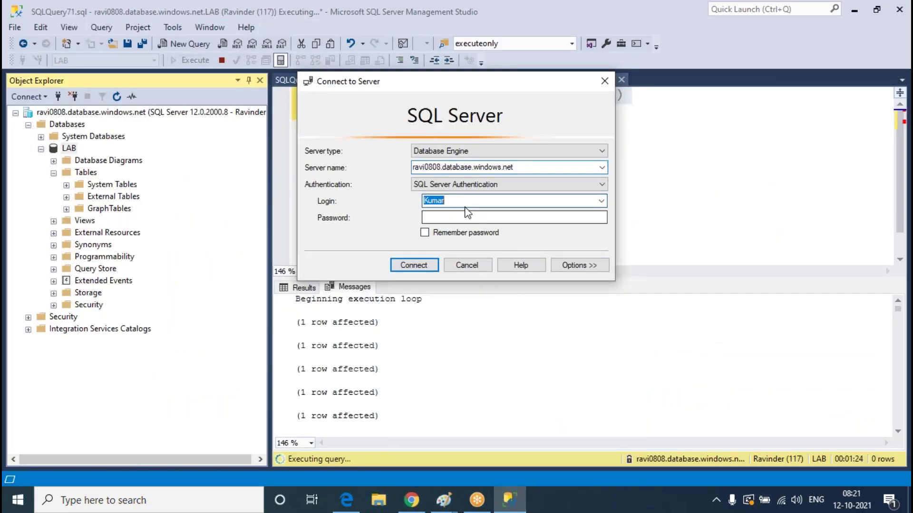
type("Ravinder")
left_click(468, 215)
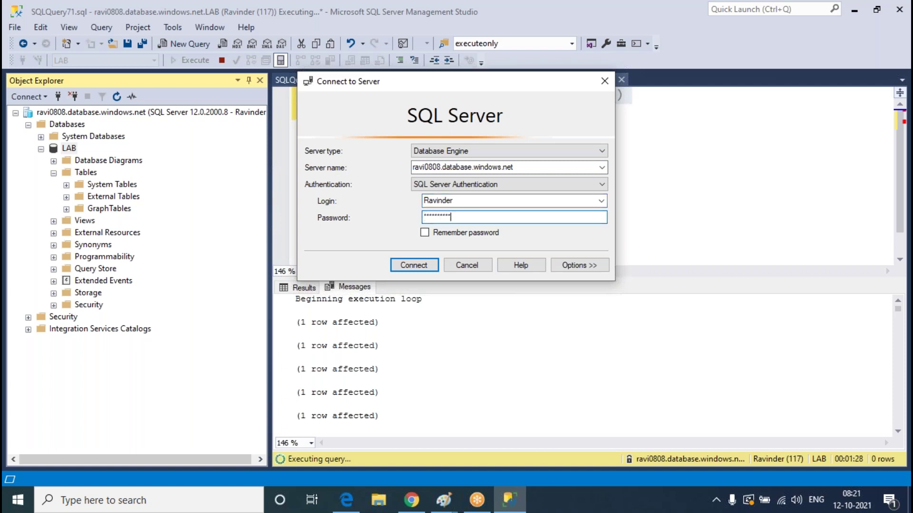
left_click(580, 265)
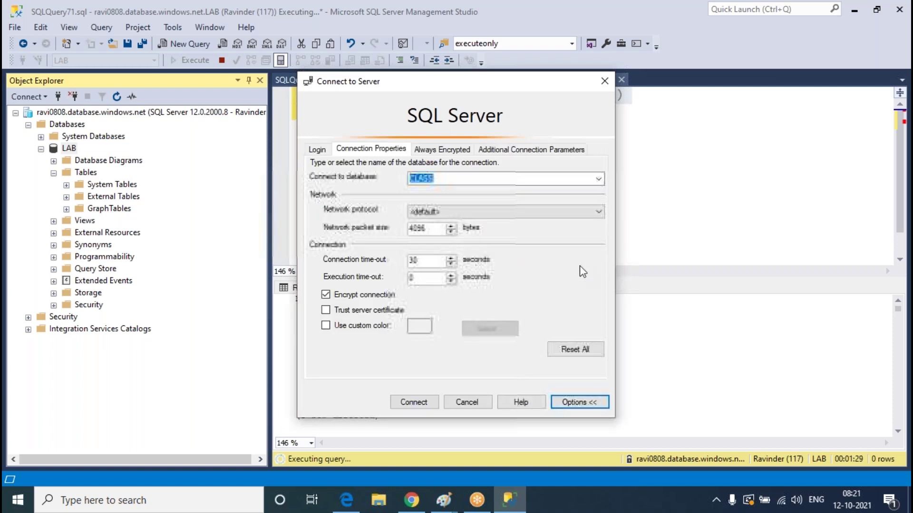
left_click(598, 180)
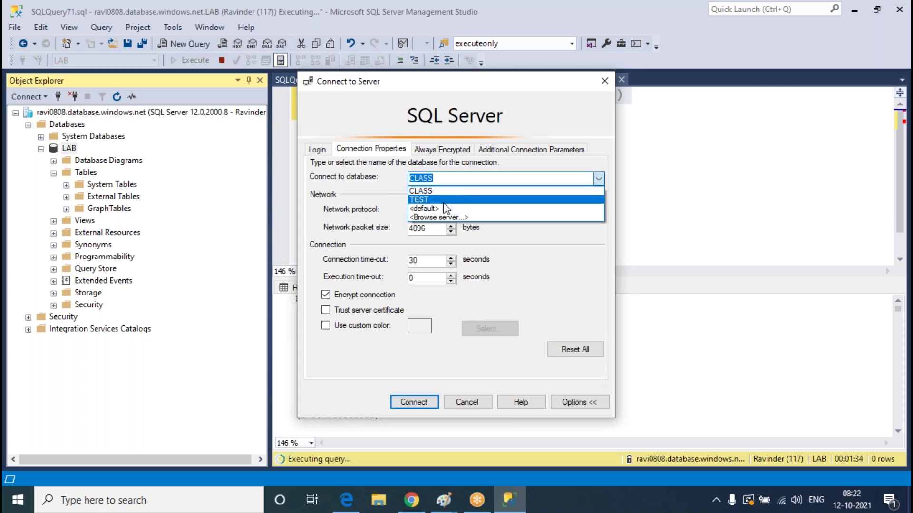
left_click(313, 151)
left_click(316, 150)
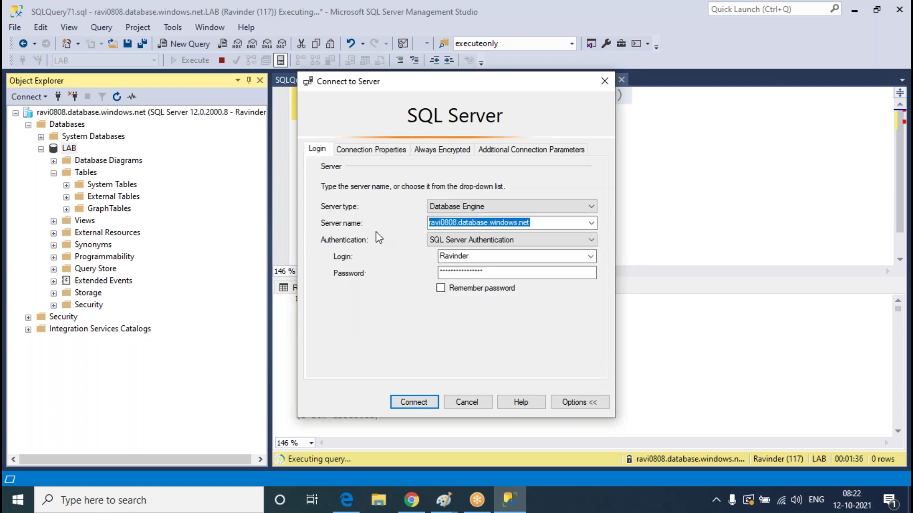
Attempt the connection four times, dismissing each login-failed error
left_click(413, 402)
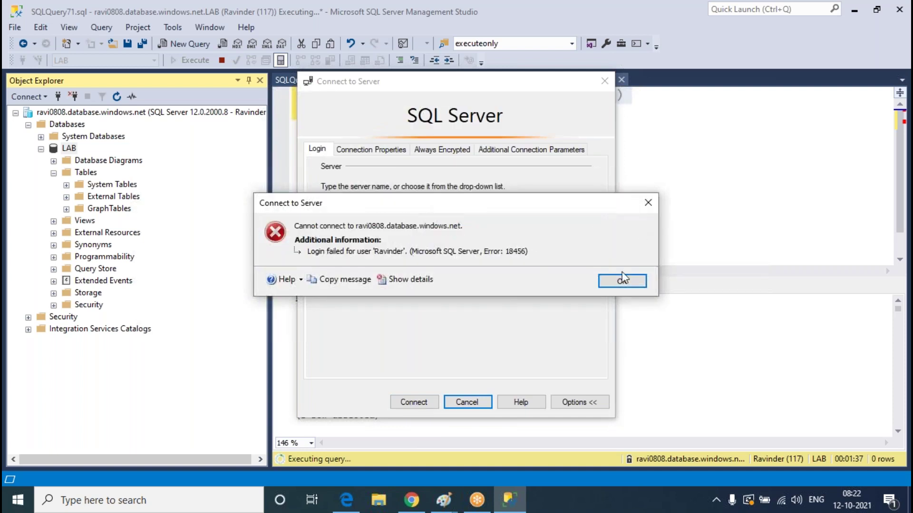
left_click(617, 280)
left_click(413, 402)
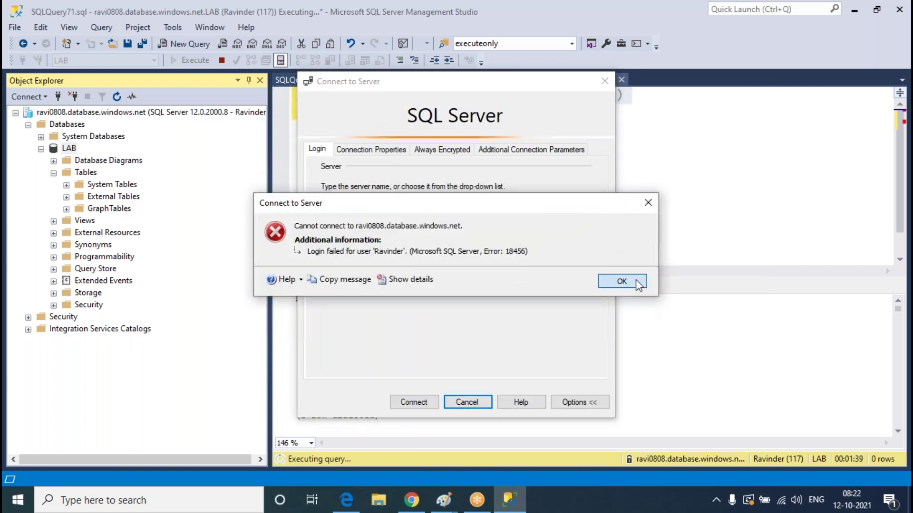
left_click(617, 280)
left_click(417, 403)
left_click(617, 280)
left_click(418, 402)
left_click(617, 280)
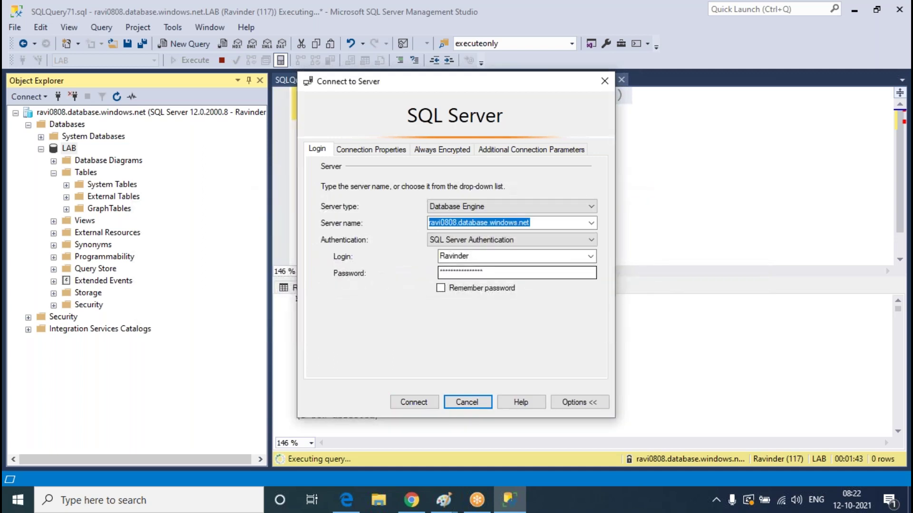
Recheck the LAB connection database, fail two more logins, then close the connection dialog
left_click(376, 149)
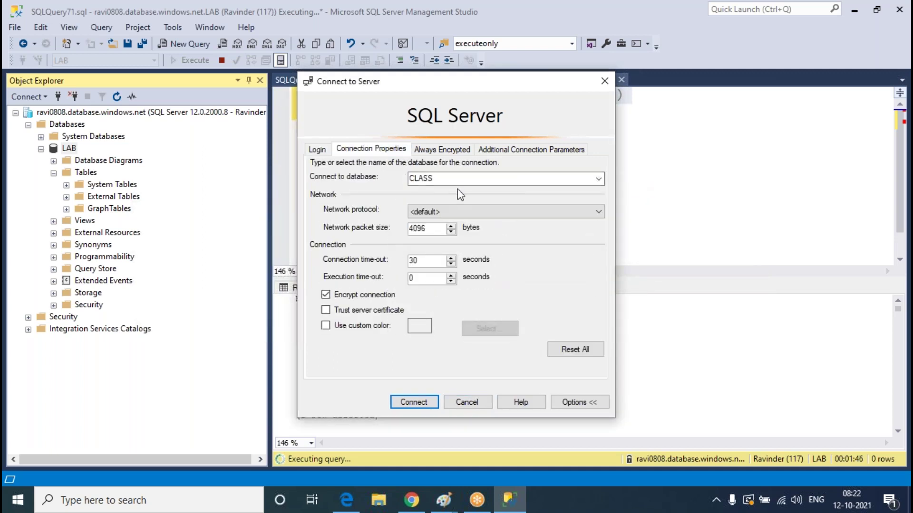
left_click(317, 149)
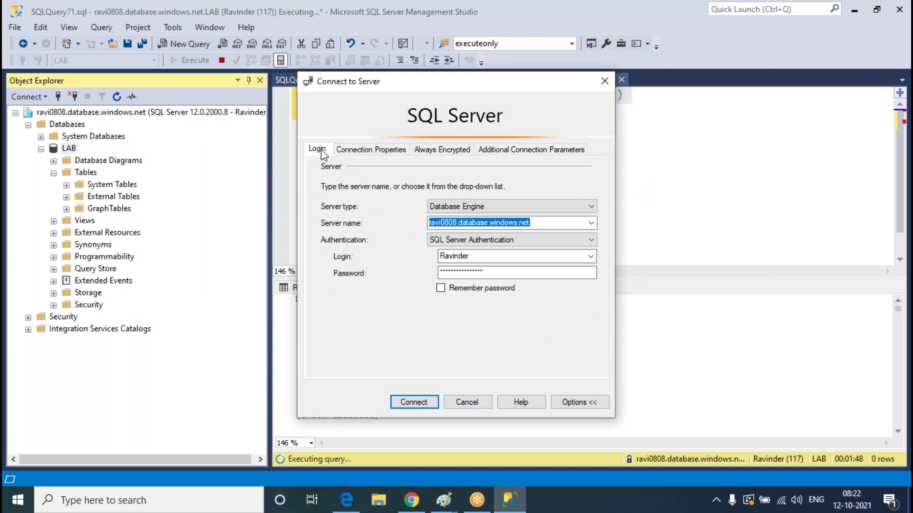
key("ctrl+Tab")
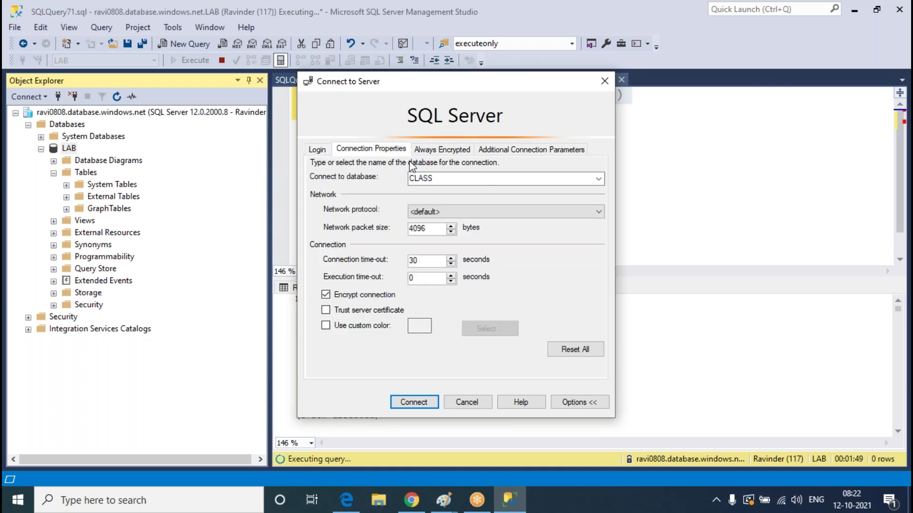
left_click(598, 180)
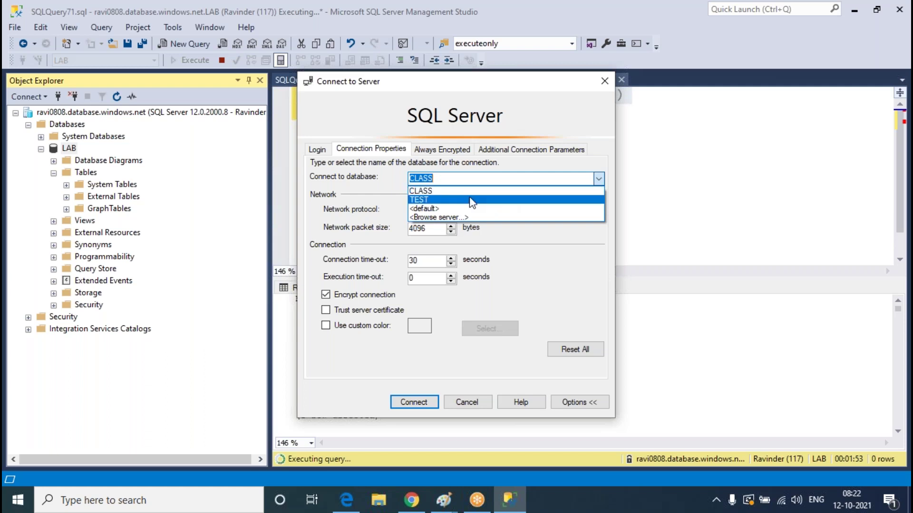
left_click(447, 180)
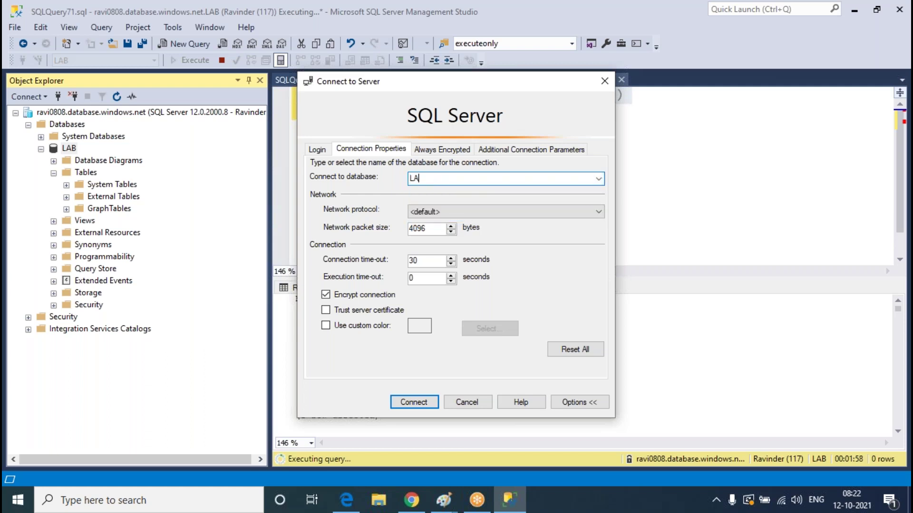
left_click(315, 150)
left_click(409, 402)
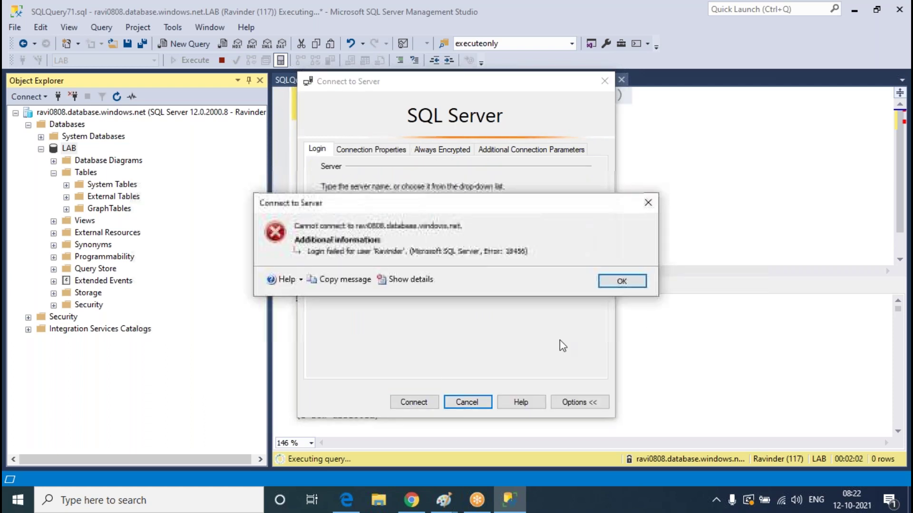
left_click(621, 284)
left_click(428, 404)
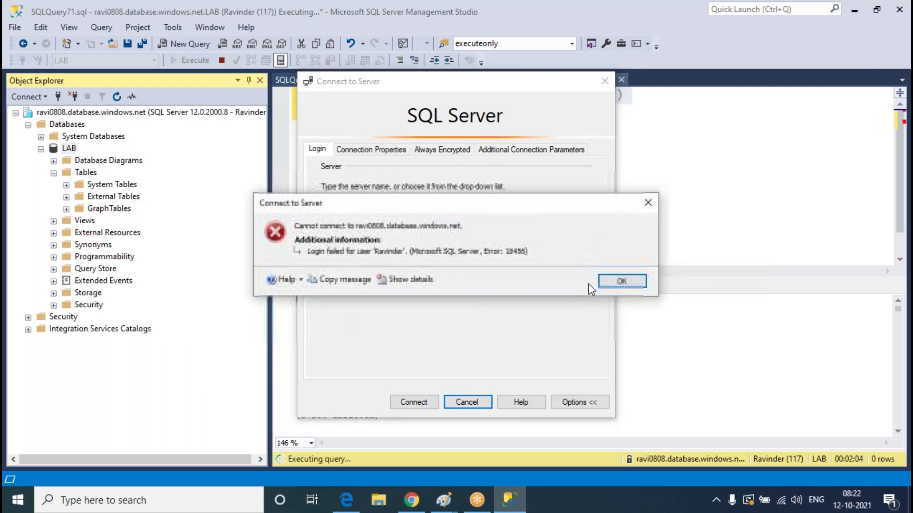
left_click(617, 281)
left_click(604, 83)
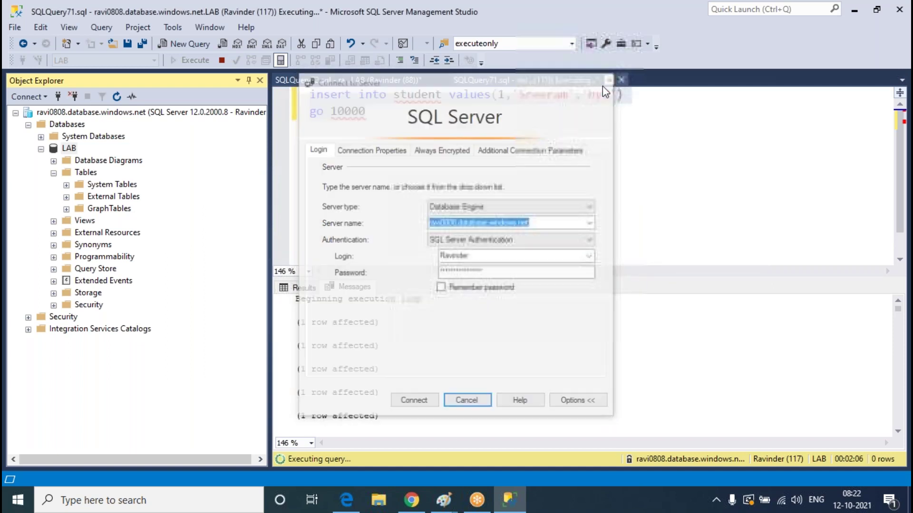
Commit Failed Connections (Sum) as the LAB chart's third metric, checking SSMS in between
left_click(411, 500)
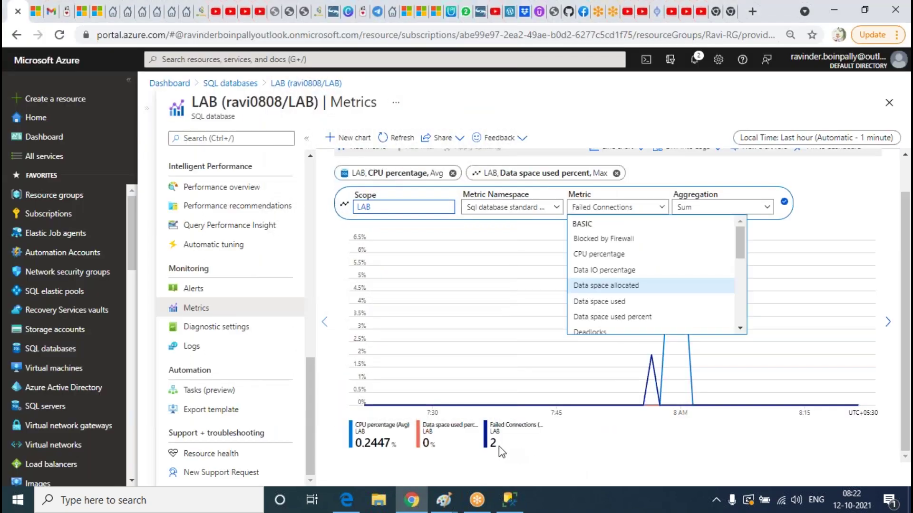
left_click(632, 464)
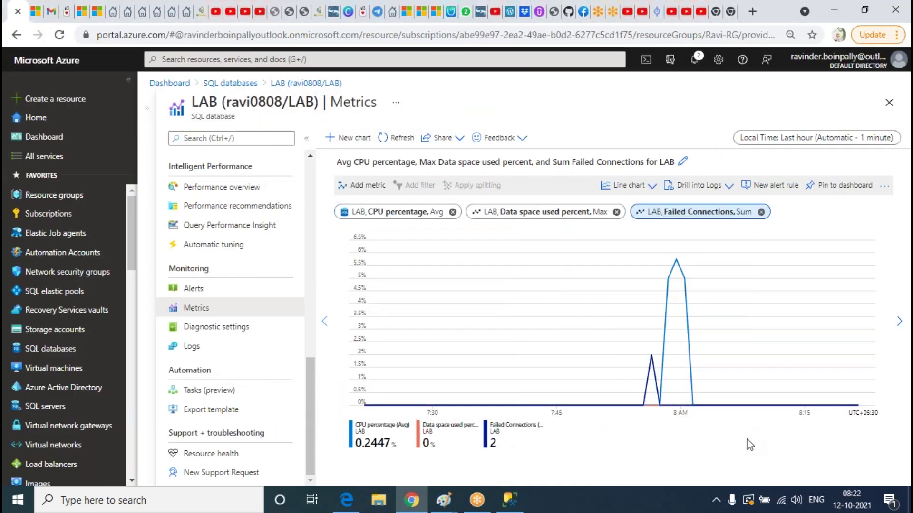
left_click(509, 500)
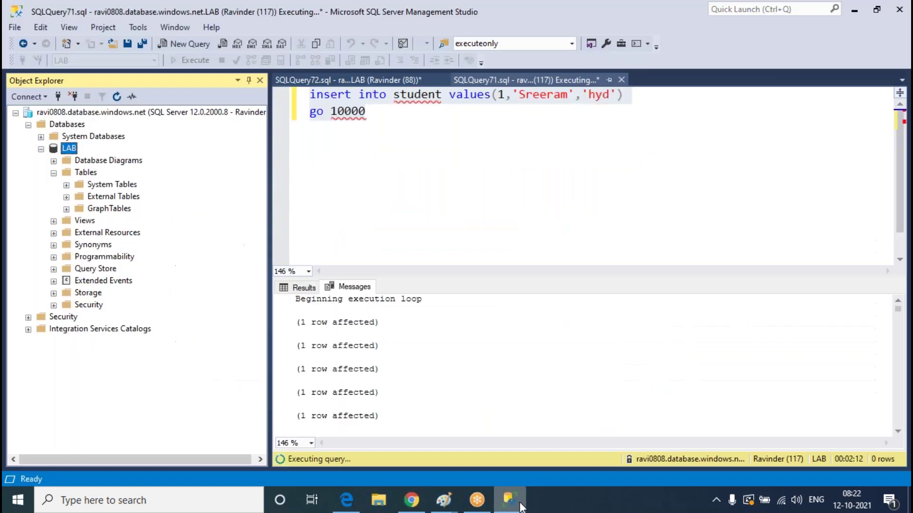
left_click(520, 504)
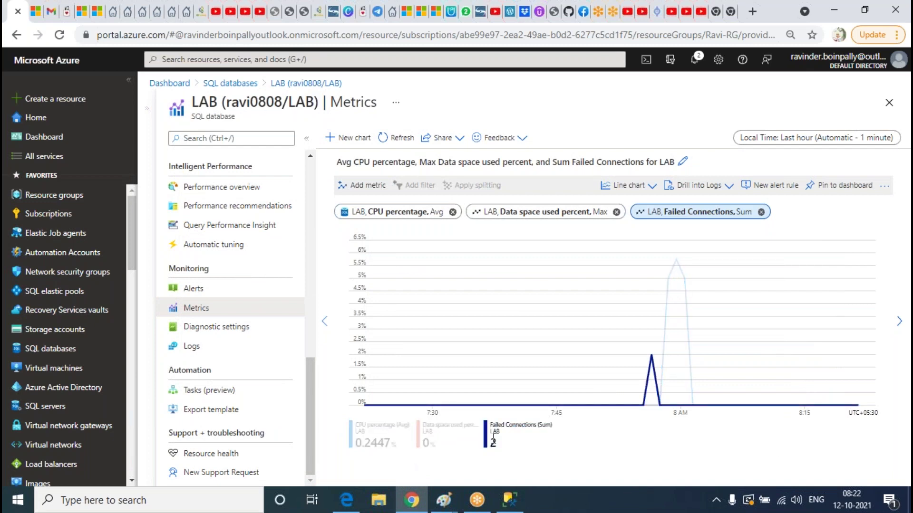
left_click(522, 505)
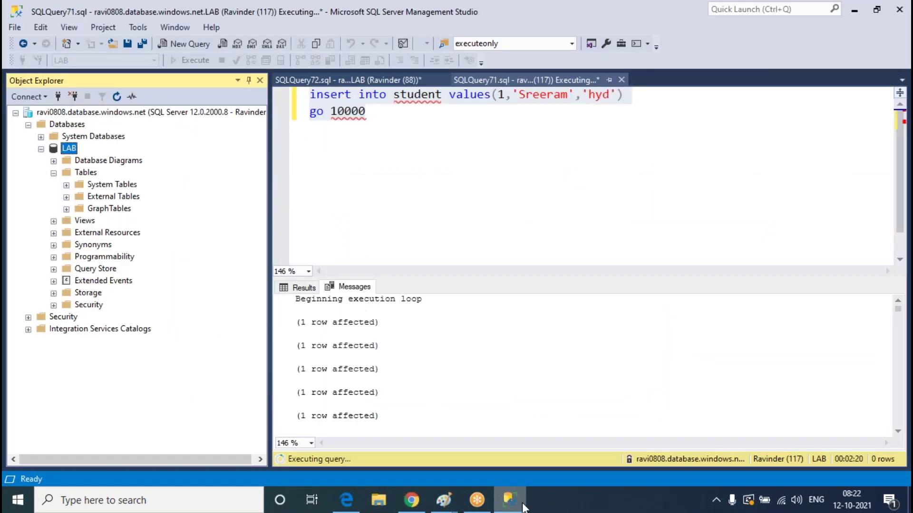
left_click(522, 505)
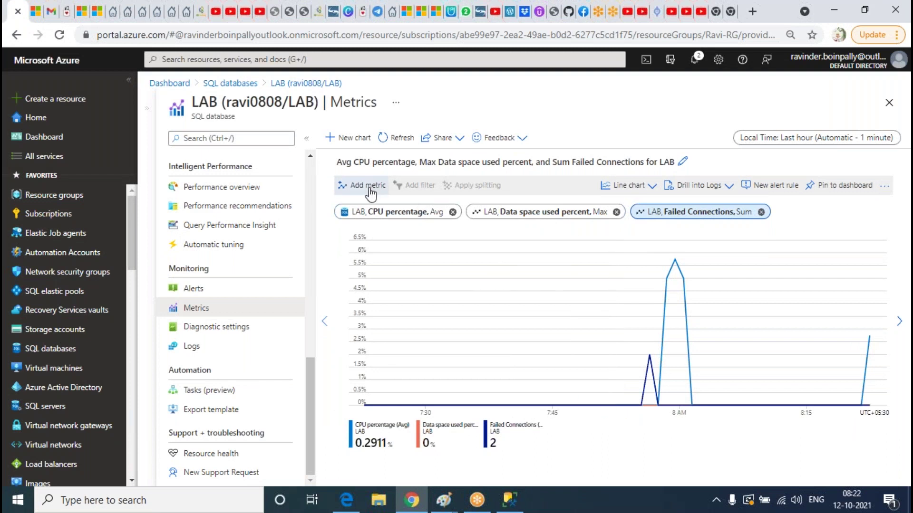
left_click(372, 187)
Browse the Sql database standard metrics list, then close it without adding a fourth metric
left_click(513, 246)
left_click(516, 266)
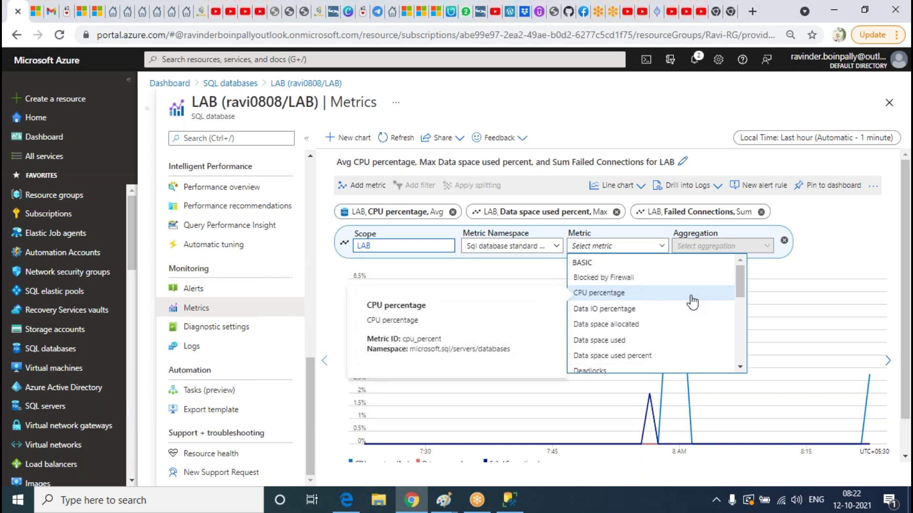
scroll(692, 302, "down", 3)
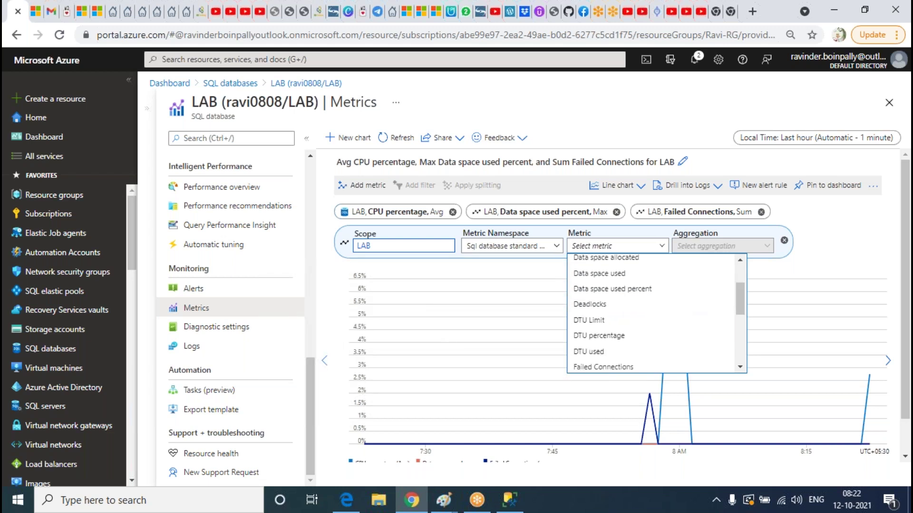
scroll(656, 313, "down", 2)
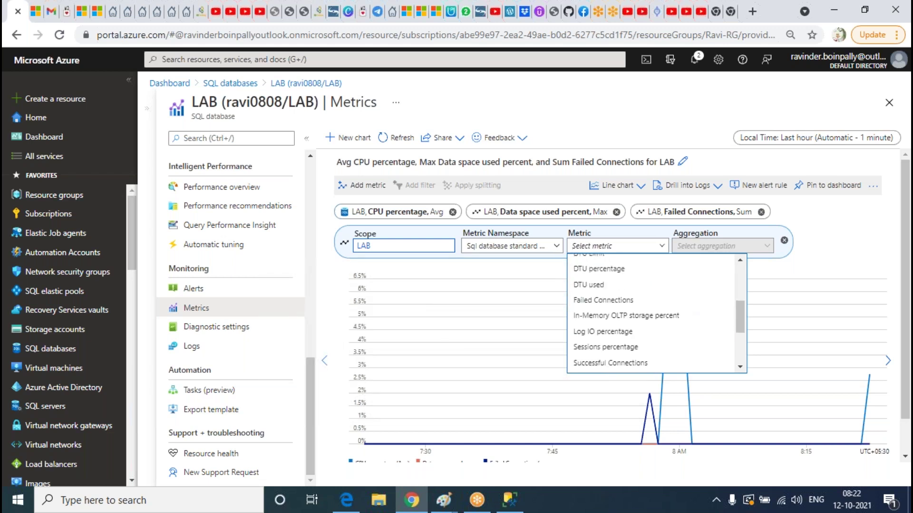
scroll(651, 294, "up", 5)
scroll(693, 302, "down", 5)
scroll(694, 302, "down", 3)
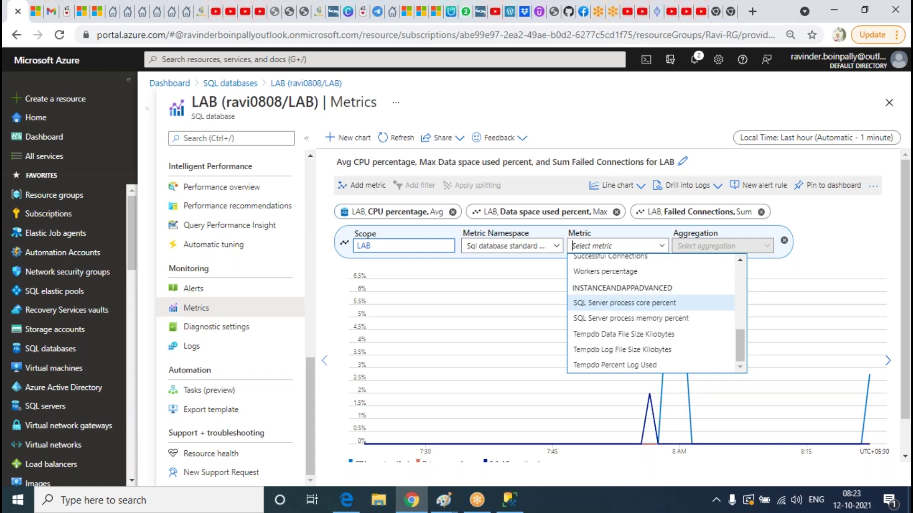
scroll(694, 305, "down", 2)
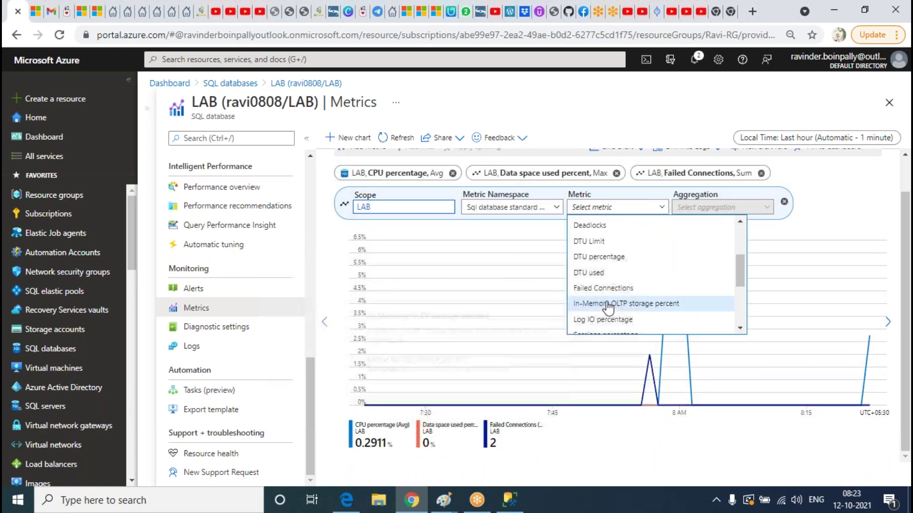
scroll(617, 285, "up", 3)
left_click(845, 195)
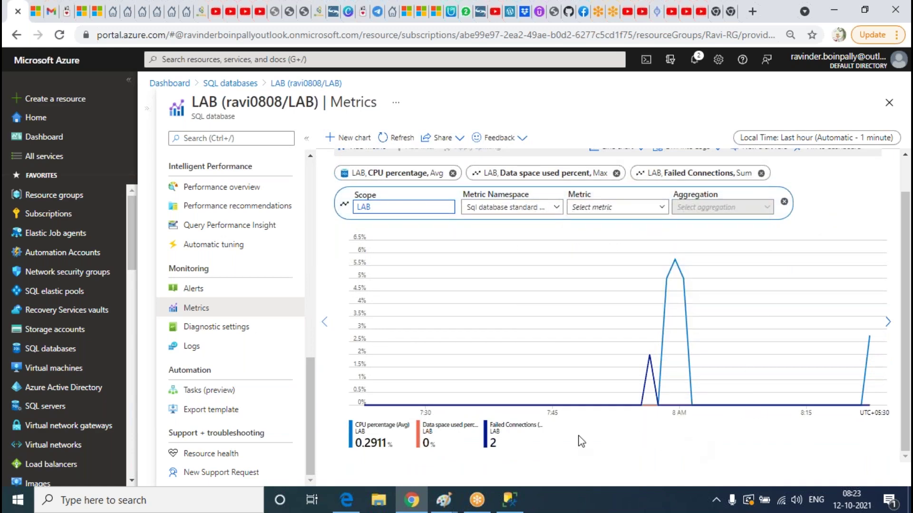
scroll(758, 377, "up", 1)
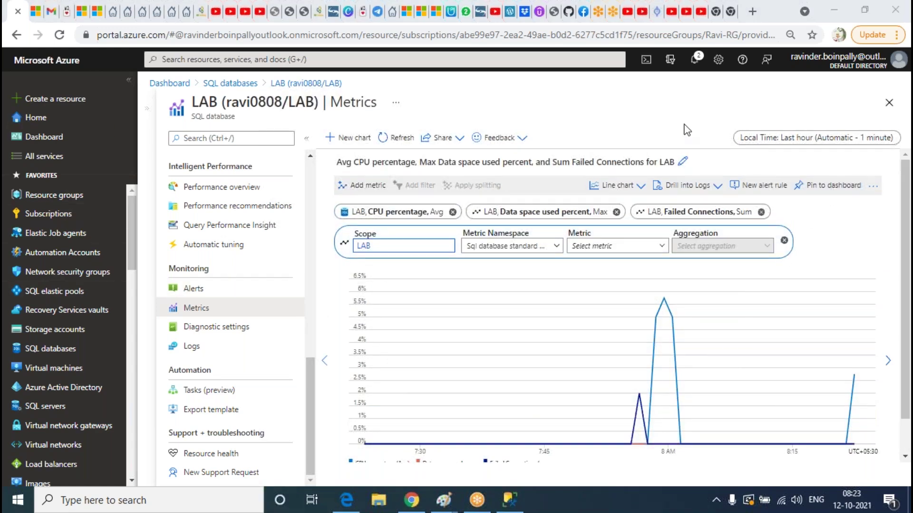
Open Dashboard in a new tab and pin the LAB chart to My Dashboard
right_click(46, 138)
left_click(72, 151)
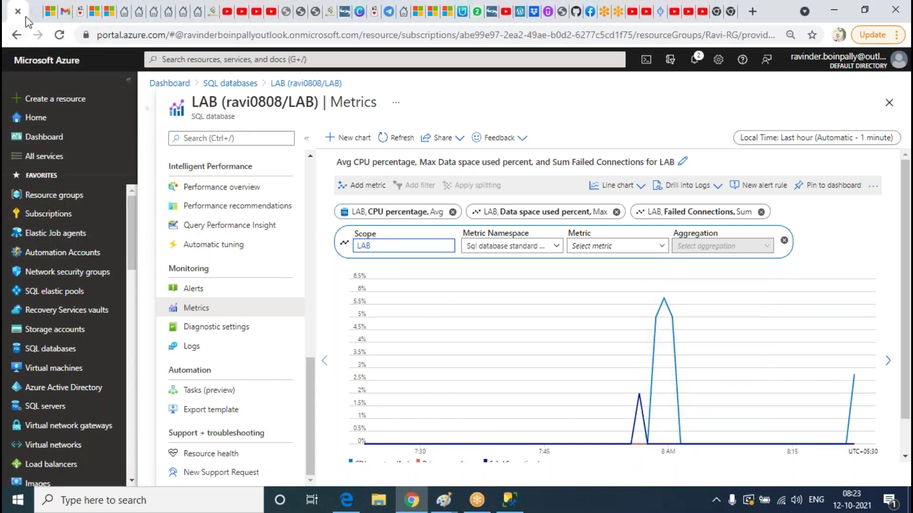
left_click(32, 11)
left_click(826, 190)
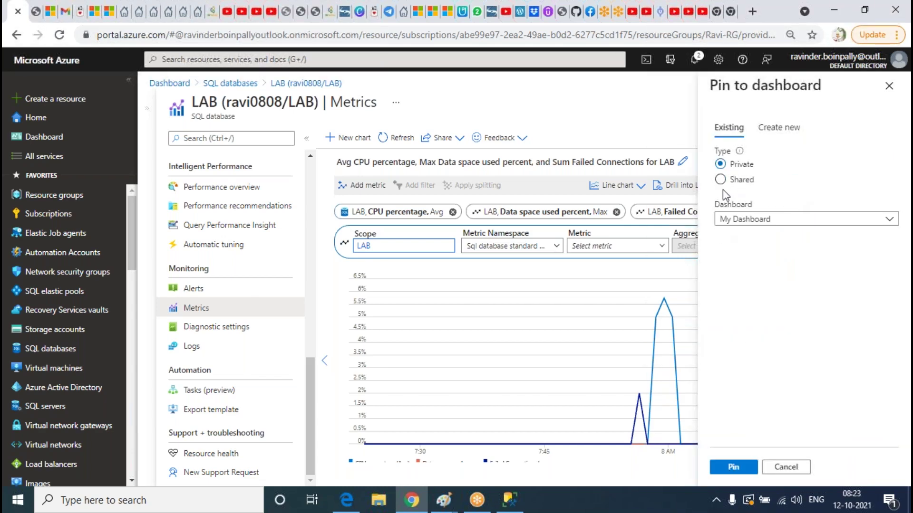
left_click(751, 467)
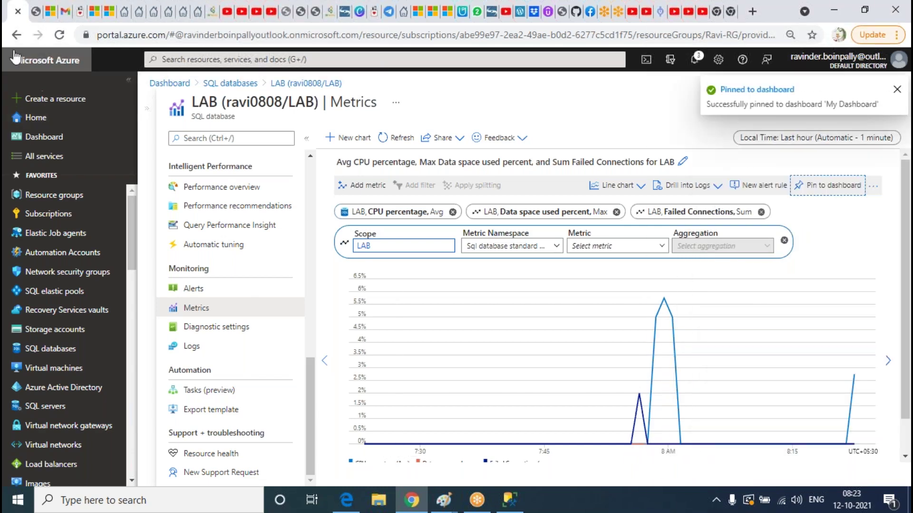
left_click(36, 12)
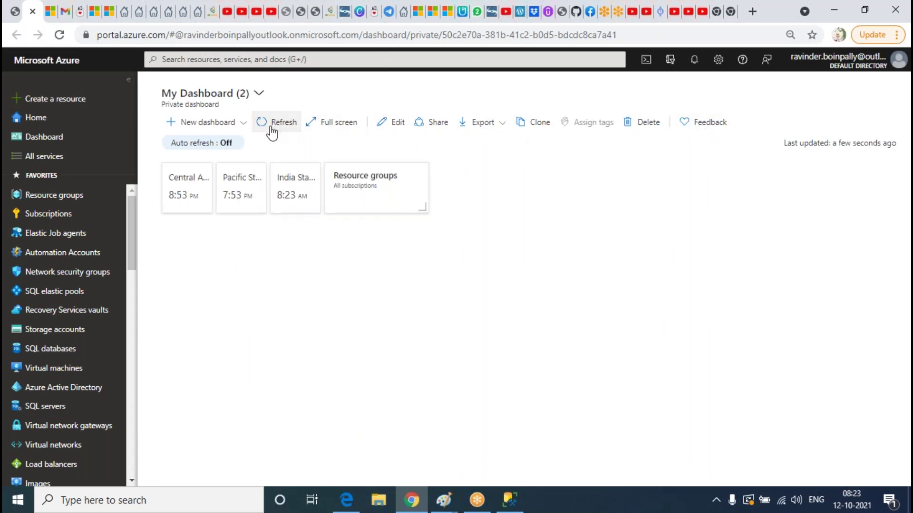
Create a blank dashboard and finish customizing it
left_click(243, 122)
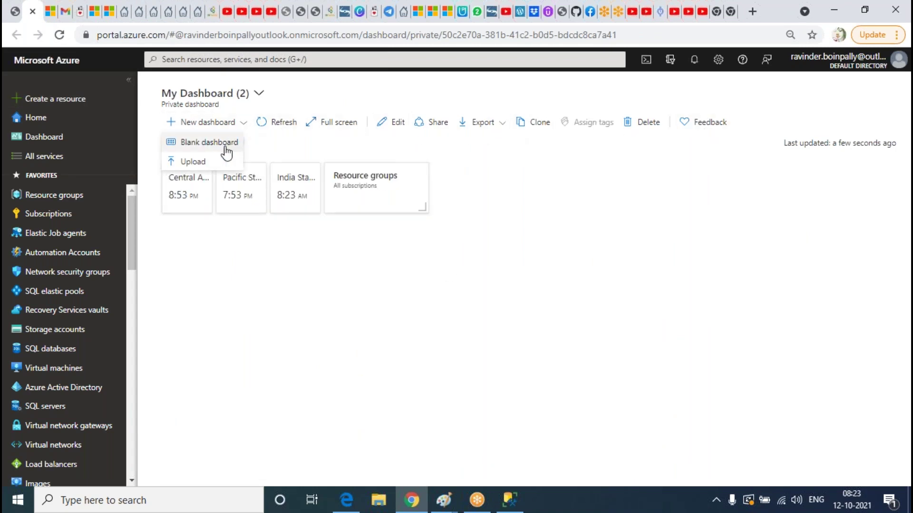
left_click(228, 145)
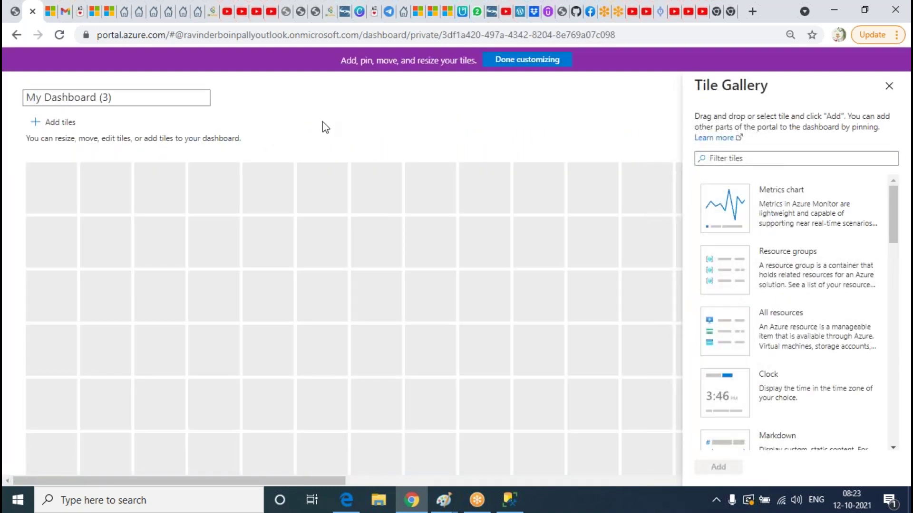
left_click(526, 61)
left_click(241, 123)
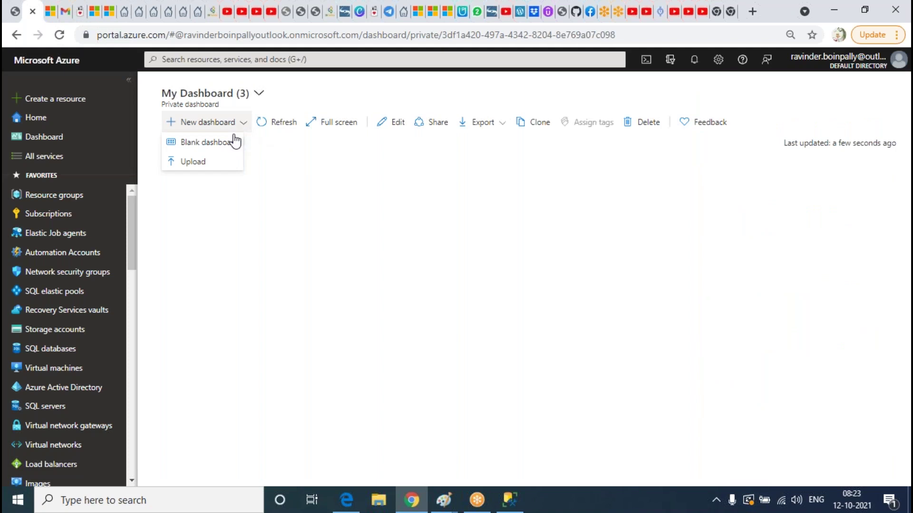
left_click(284, 126)
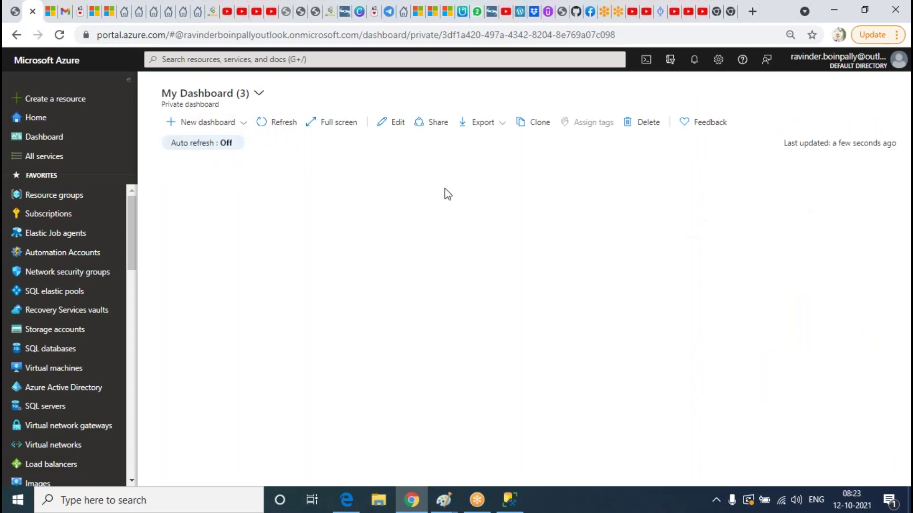
left_click(237, 124)
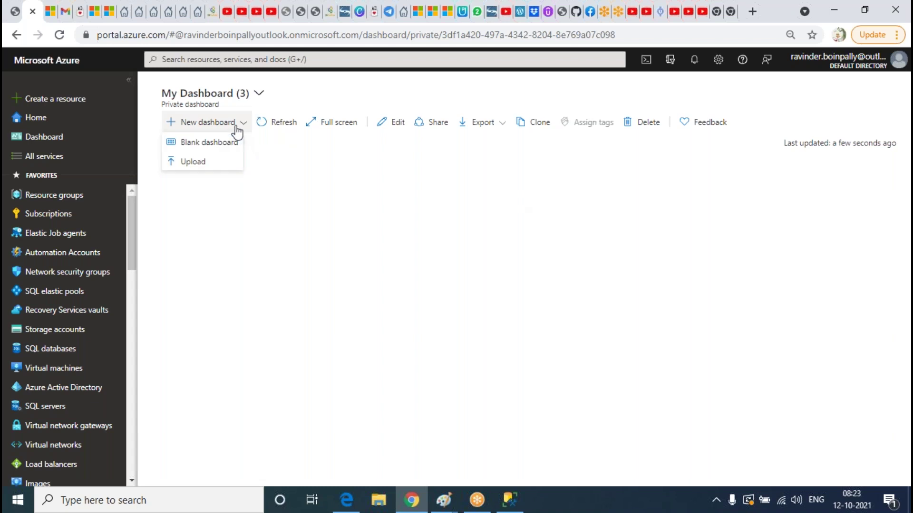
left_click(204, 164)
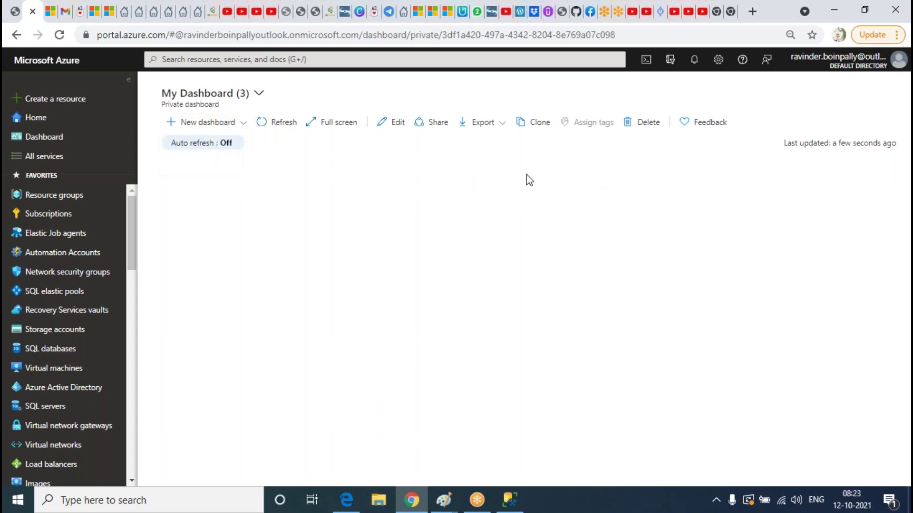
Switch through the dashboard list to the original My Dashboard holding the pinned chart
left_click(233, 95)
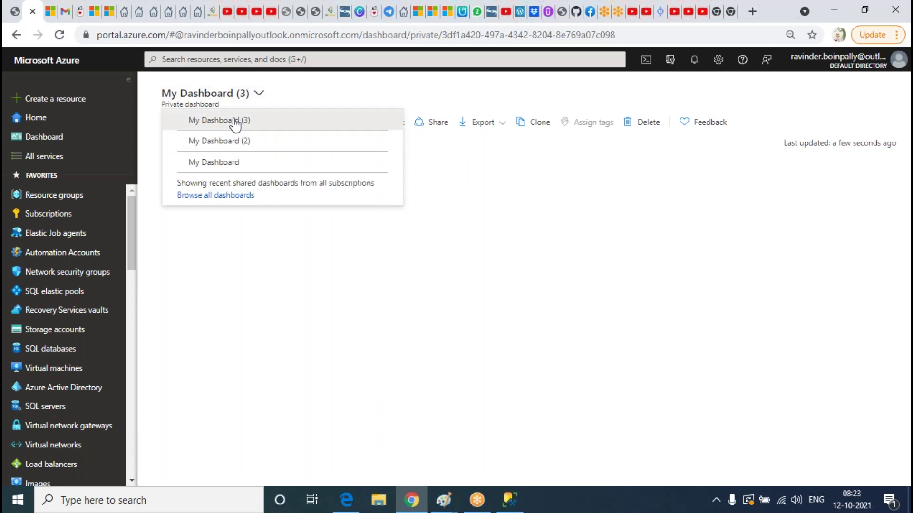
left_click(234, 121)
left_click(224, 95)
left_click(224, 143)
left_click(241, 96)
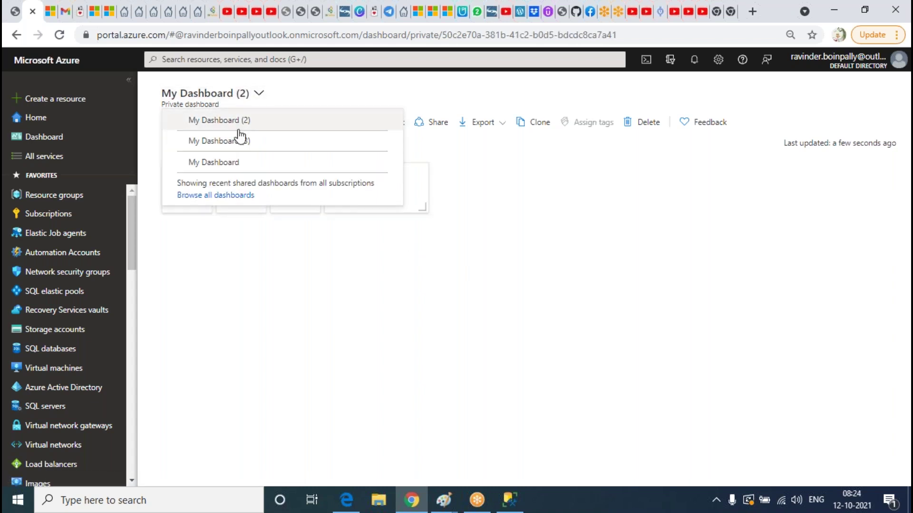
left_click(205, 161)
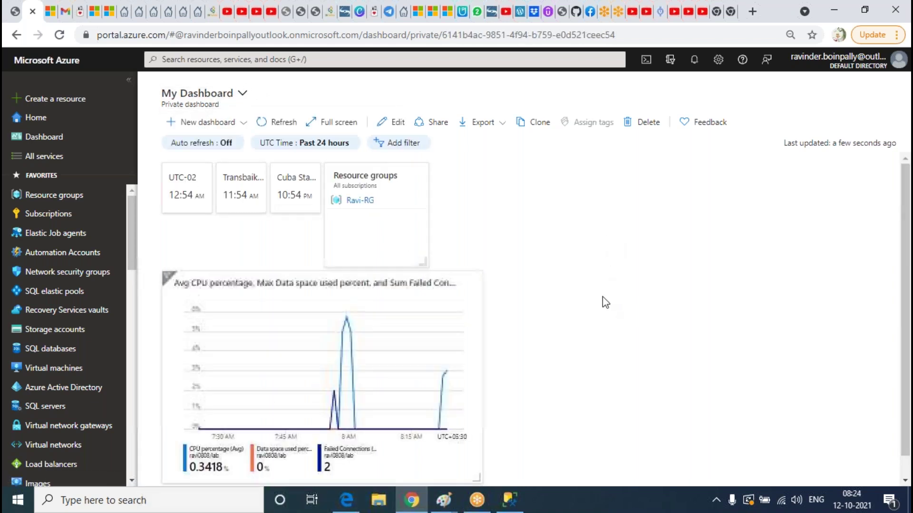
Check the running insert query, then return to LAB Metrics and highlight the CPU percentage series
scroll(497, 417, "down", 1)
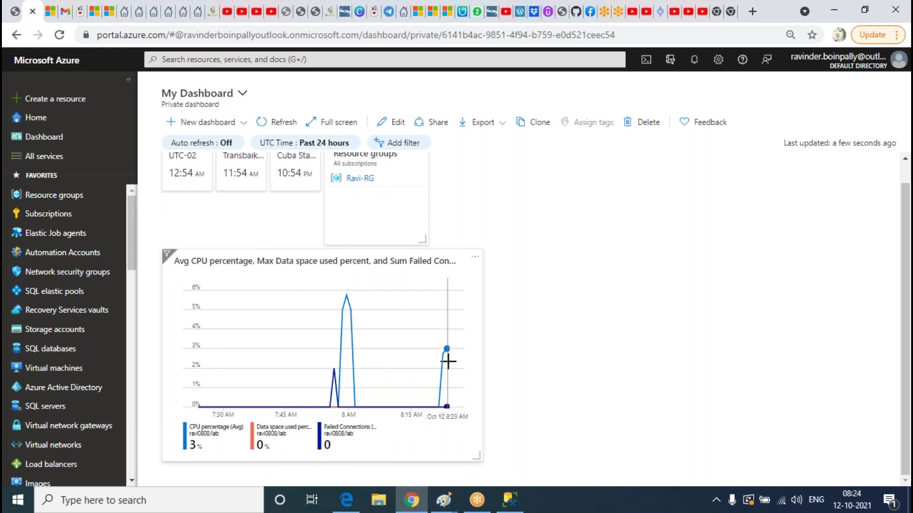
left_click(509, 500)
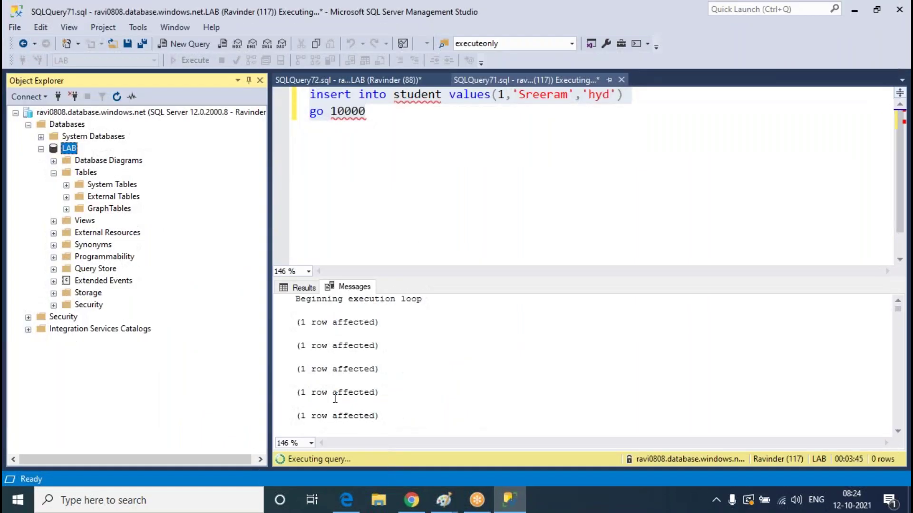
left_click(521, 507)
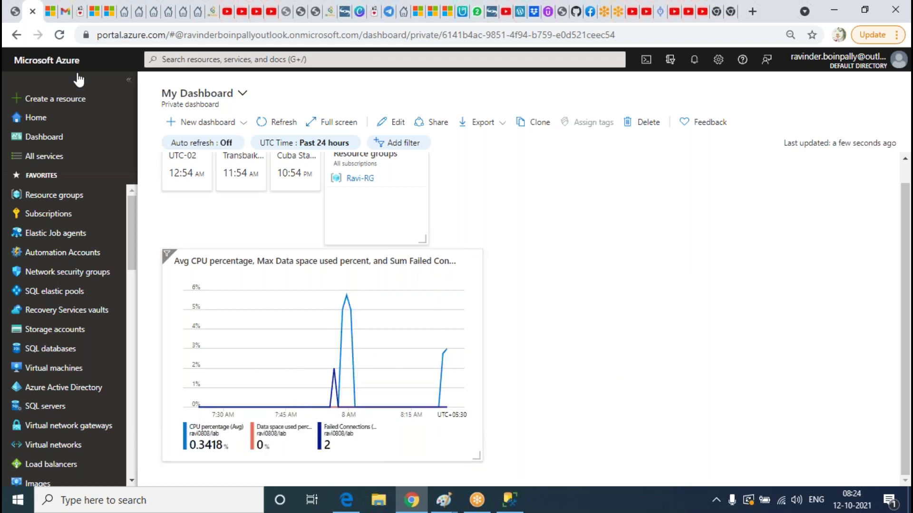
left_click(15, 11)
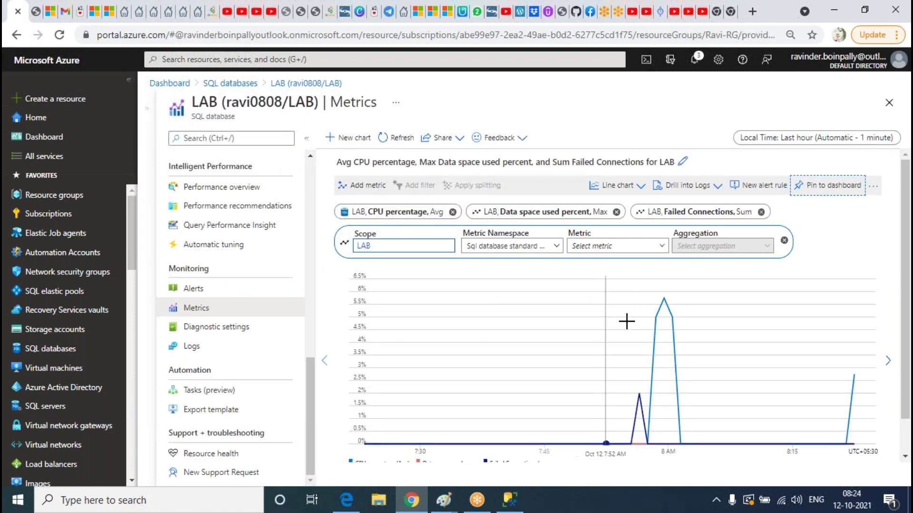
scroll(560, 276, "down", 1)
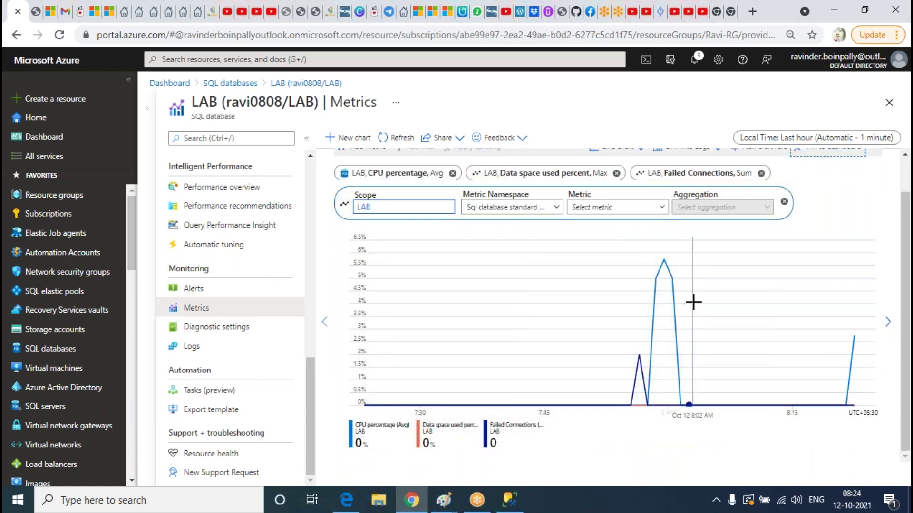
left_click(381, 429)
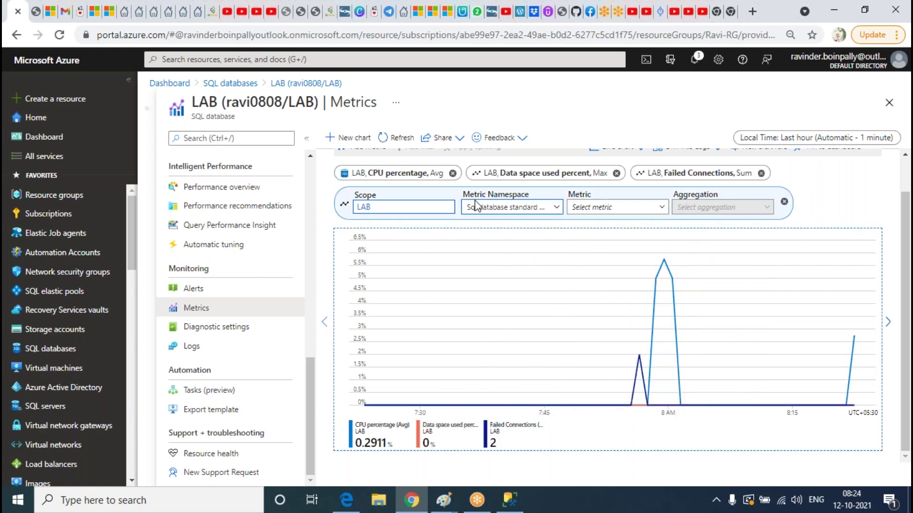
Add DTU percentage (Avg) as a new metric line on the LAB chart, replacing the initial DTU Limit choice
left_click(380, 173)
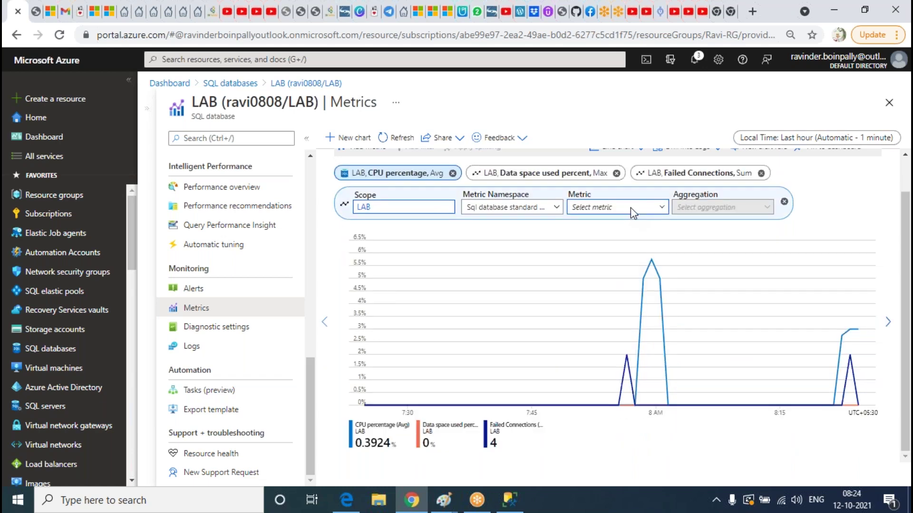
left_click(632, 207)
scroll(613, 248, "down", 3)
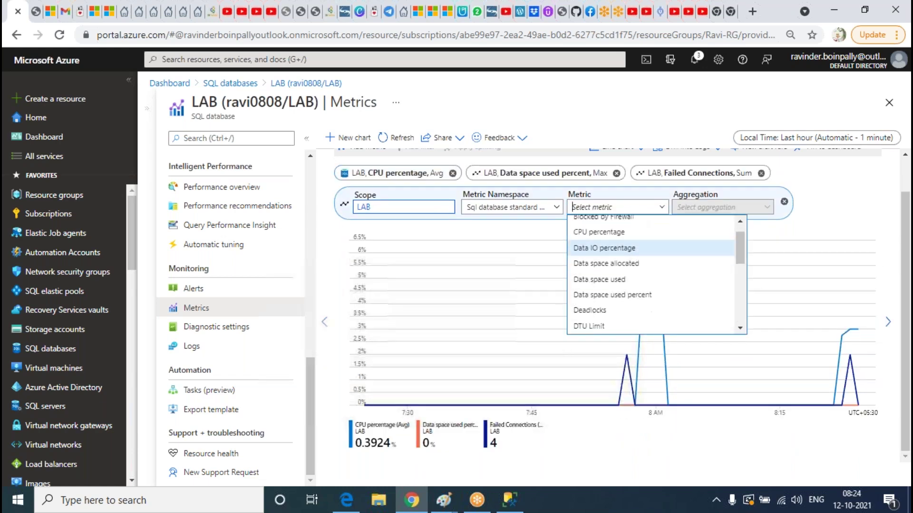
left_click(614, 219)
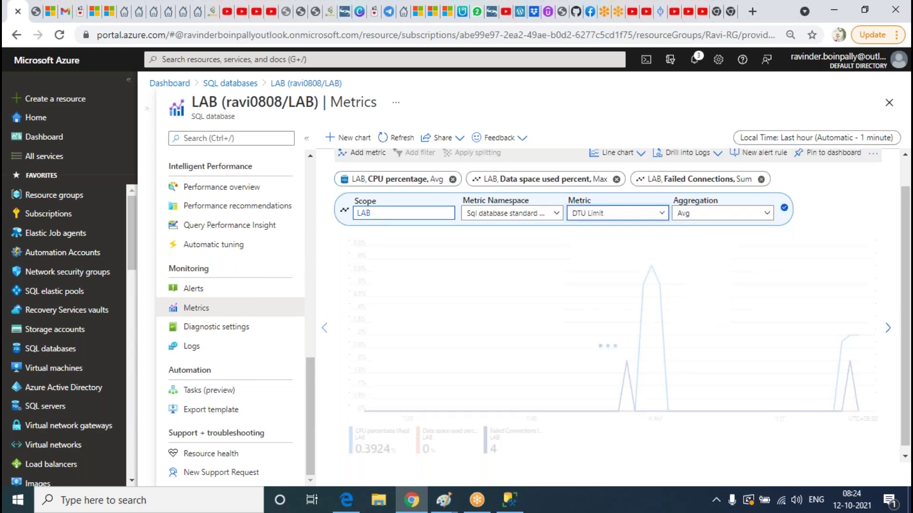
left_click(627, 230)
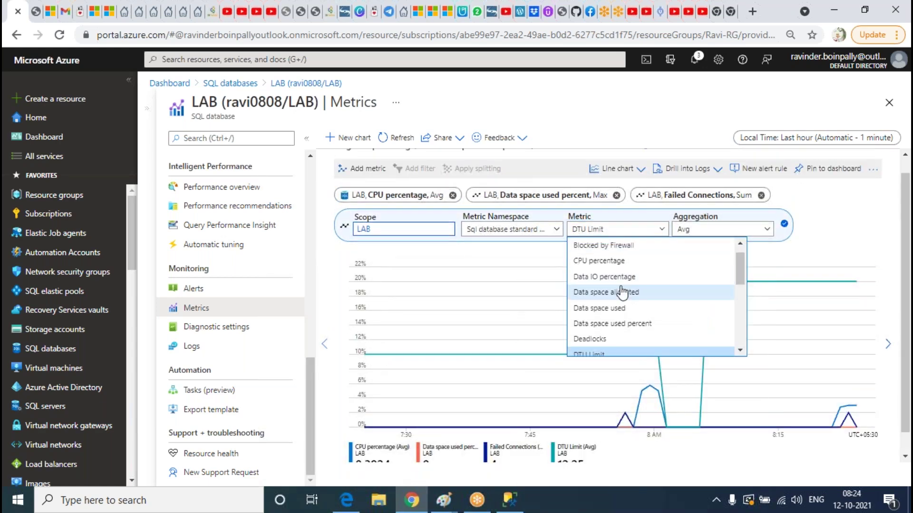
scroll(618, 281, "up", 1)
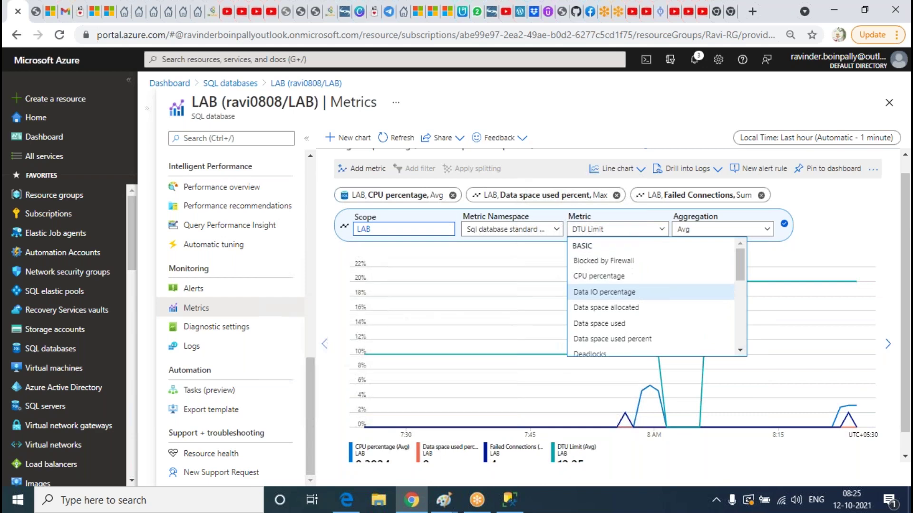
scroll(619, 282, "down", 1)
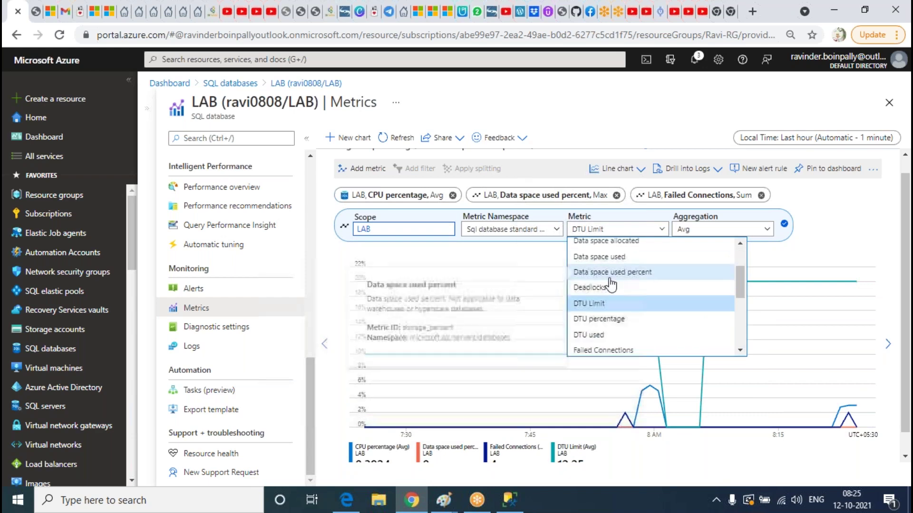
left_click(600, 319)
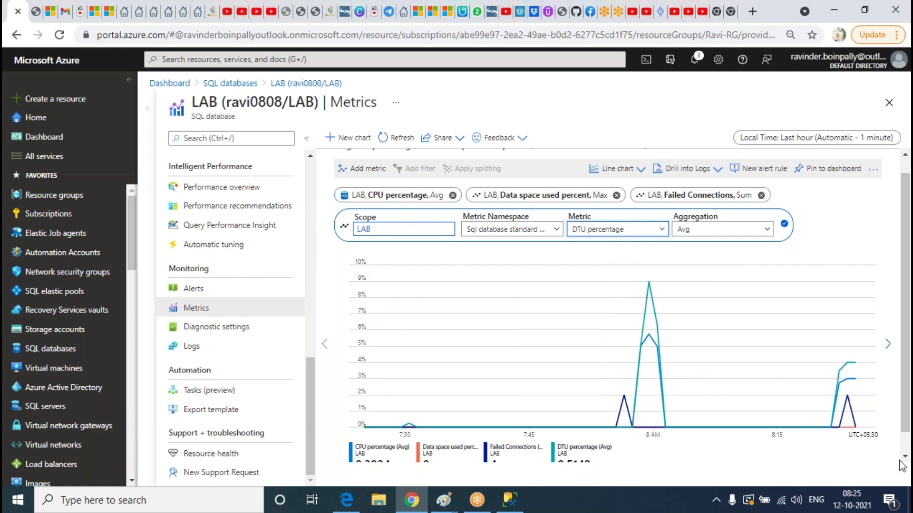
scroll(465, 371, "down", 1)
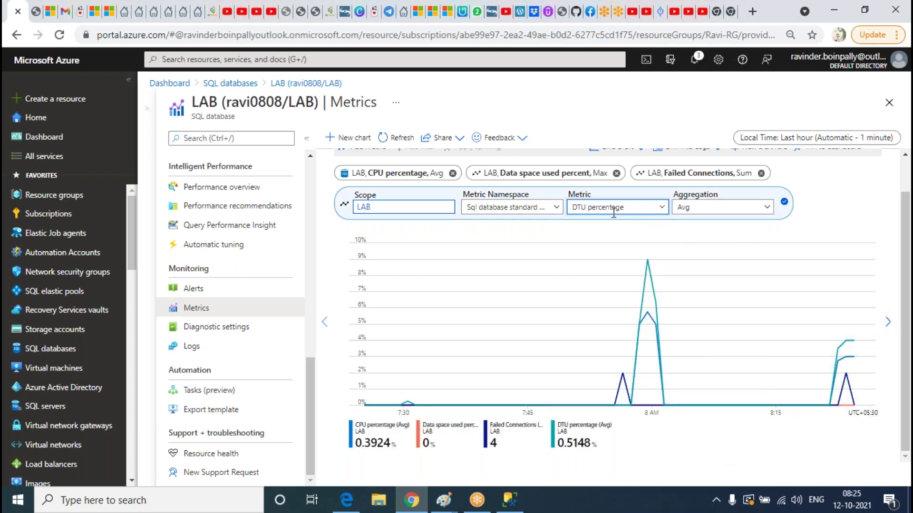
Delete the CPU percentage metric from the chart and review the remaining legend values
scroll(361, 176, "up", 2)
left_click(370, 190)
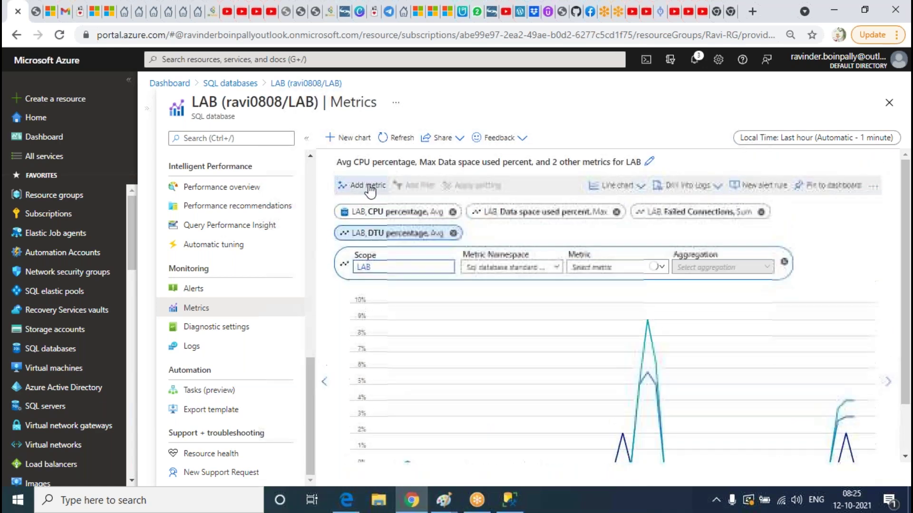
scroll(559, 299, "down", 2)
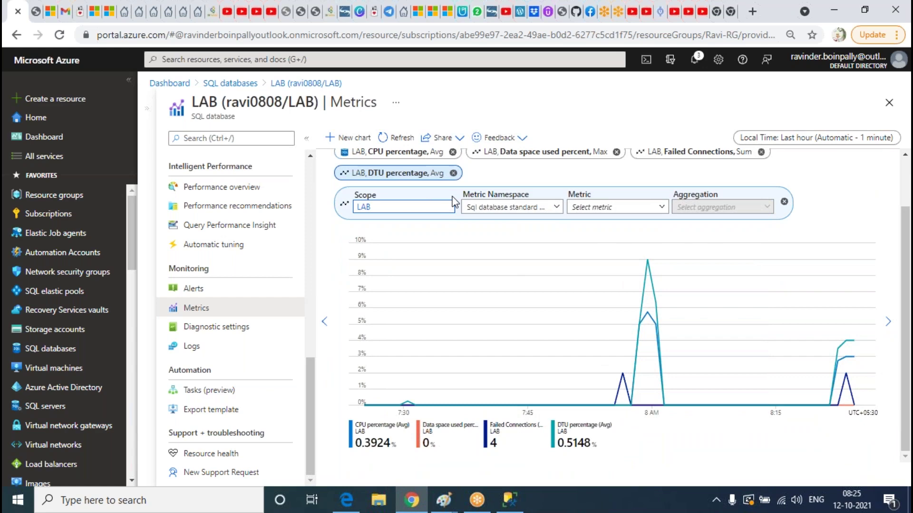
scroll(439, 197, "up", 2)
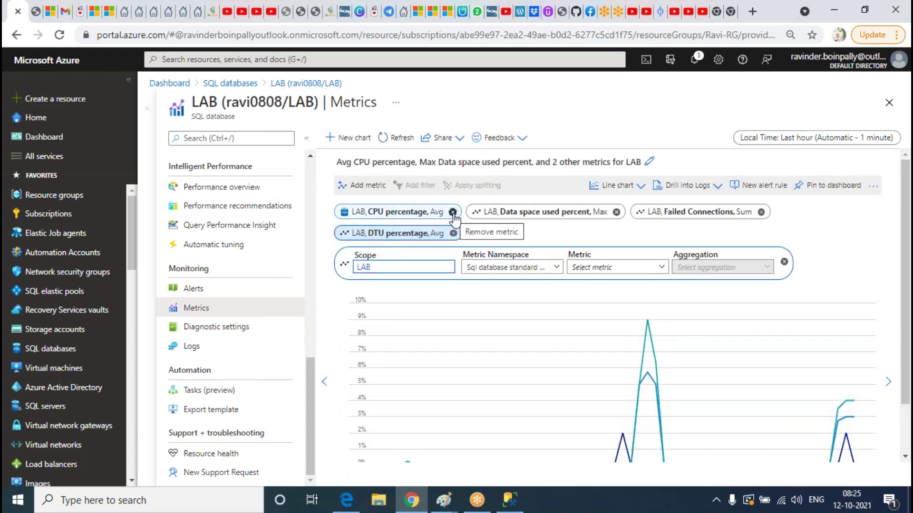
scroll(470, 239, "down", 2)
scroll(475, 241, "up", 2)
left_click(452, 211)
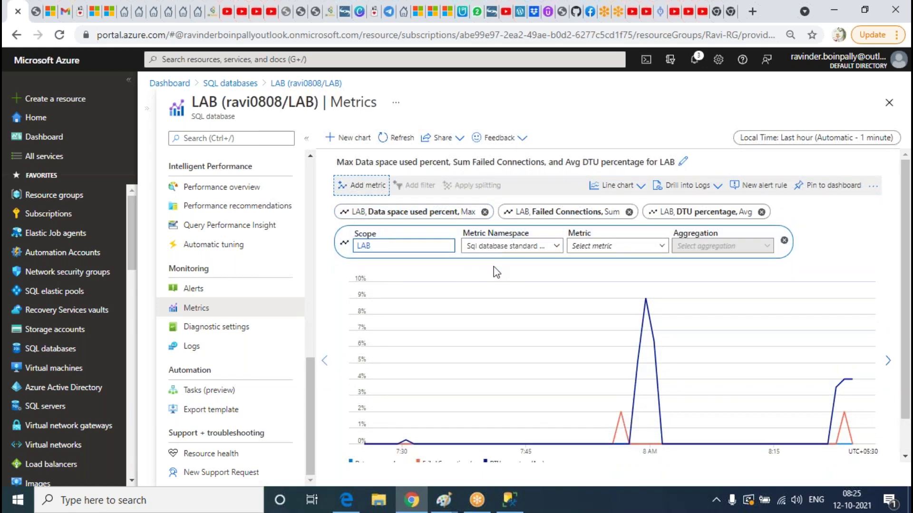
scroll(507, 274, "down", 1)
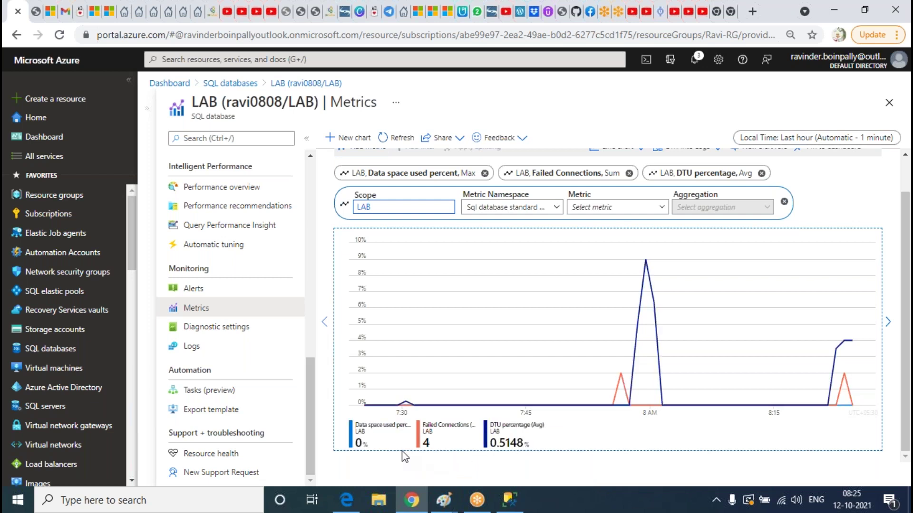
double_click(365, 446)
scroll(664, 354, "up", 2)
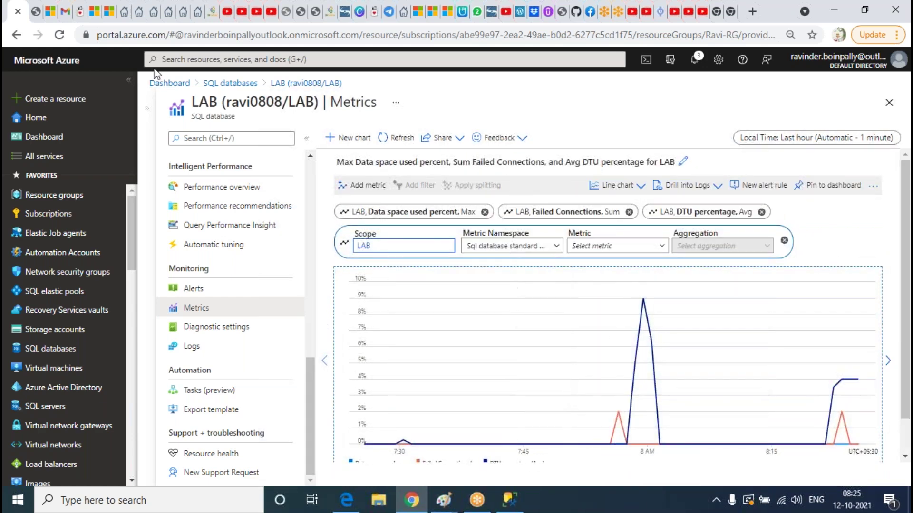
Refresh the pinned LAB tile on My Dashboard, then look back at the metrics chart
left_click(40, 18)
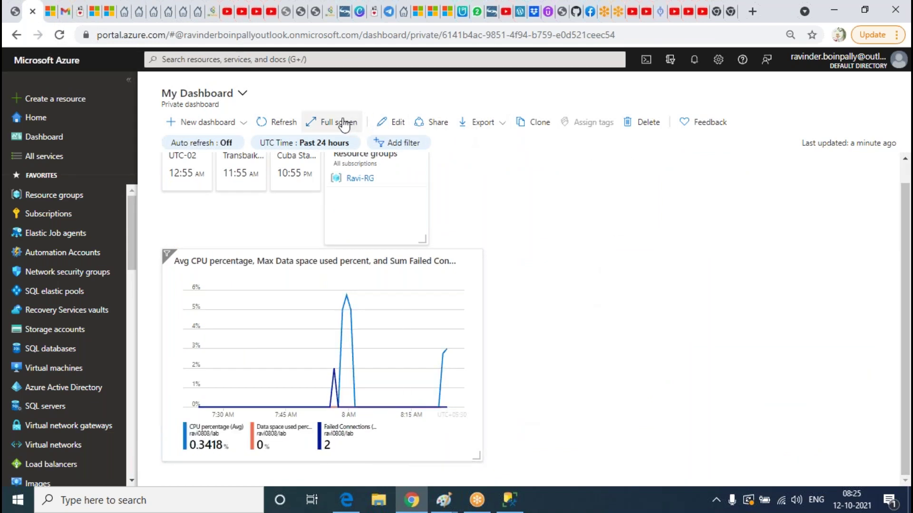
left_click(285, 123)
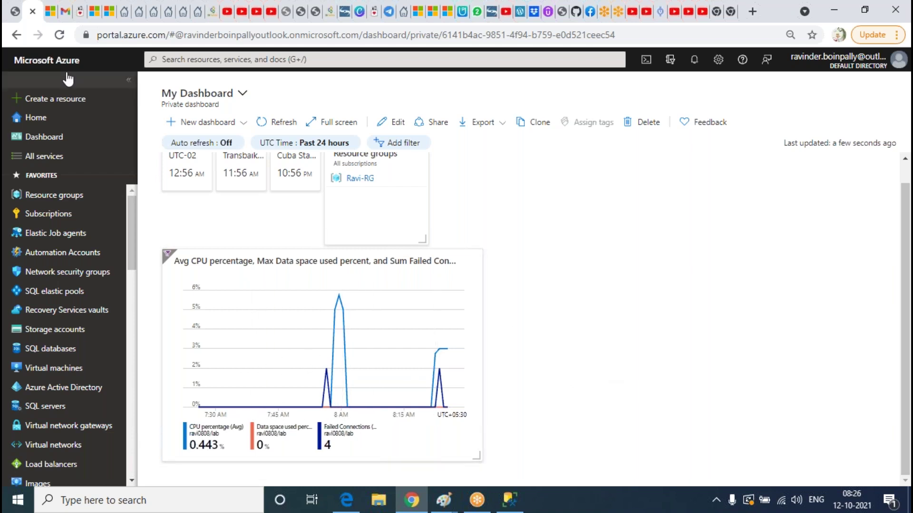
left_click(18, 34)
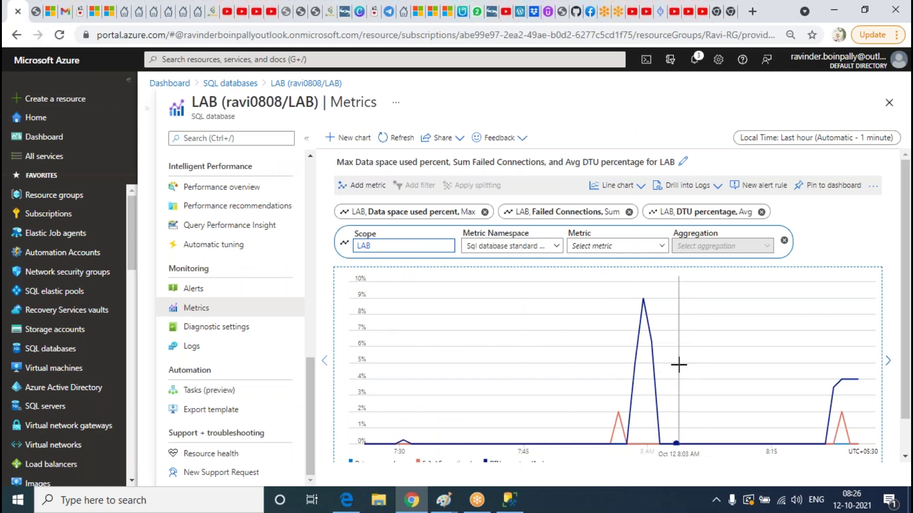
scroll(678, 358, "down", 1)
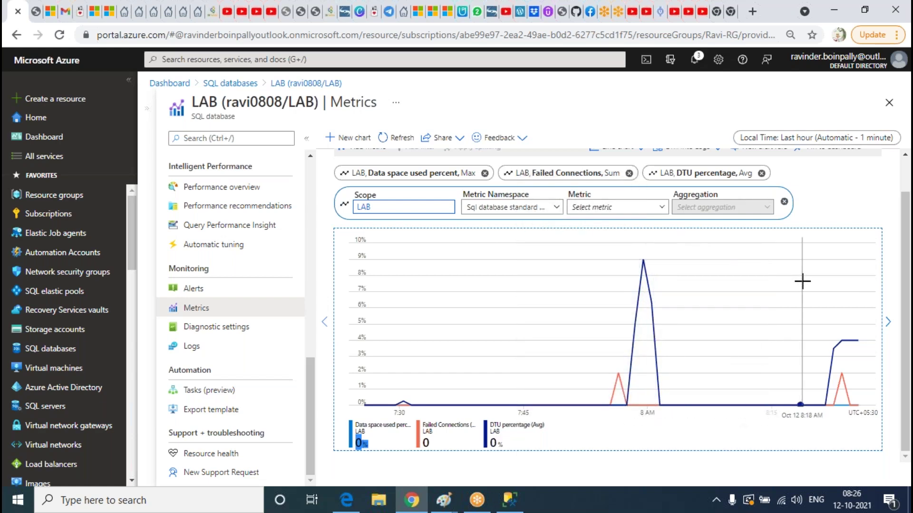
scroll(565, 308, "up", 1)
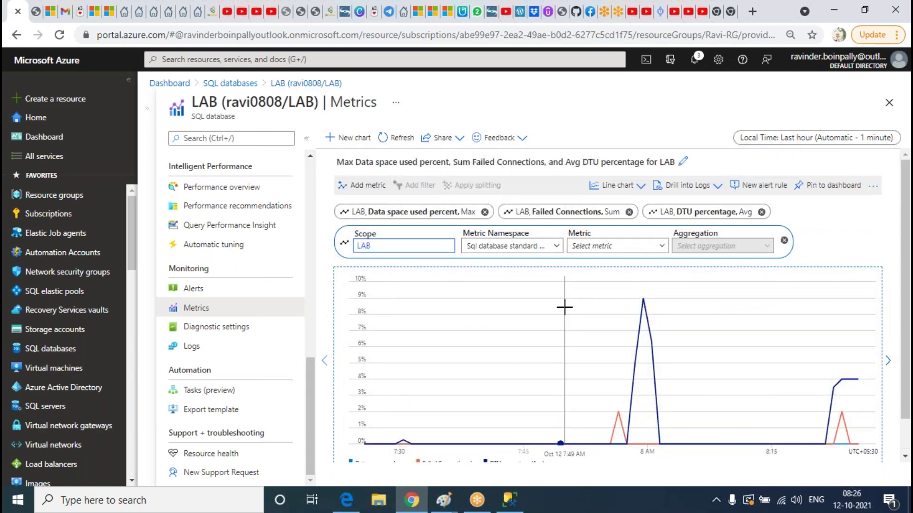
Compare the dashboard tile (0.443% CPU, 4 failed connections) against the metrics chart values
left_click(35, 14)
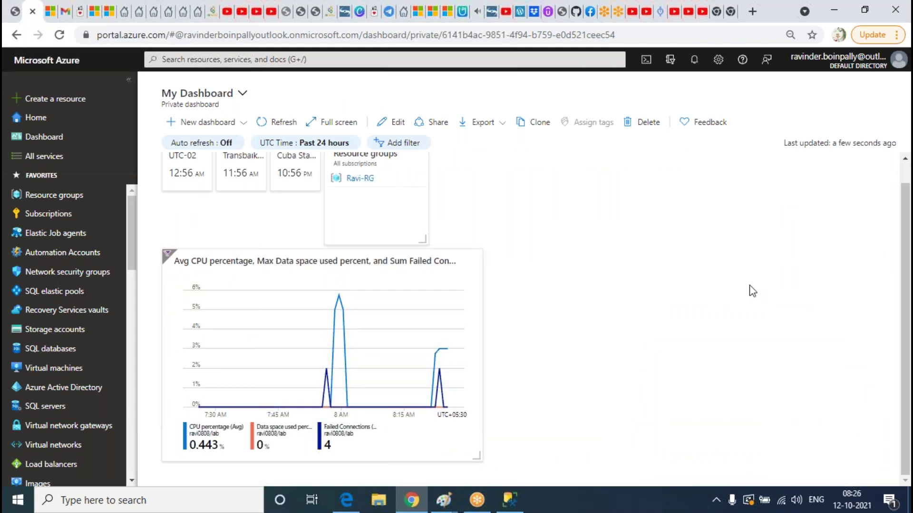
scroll(750, 290, "up", 1)
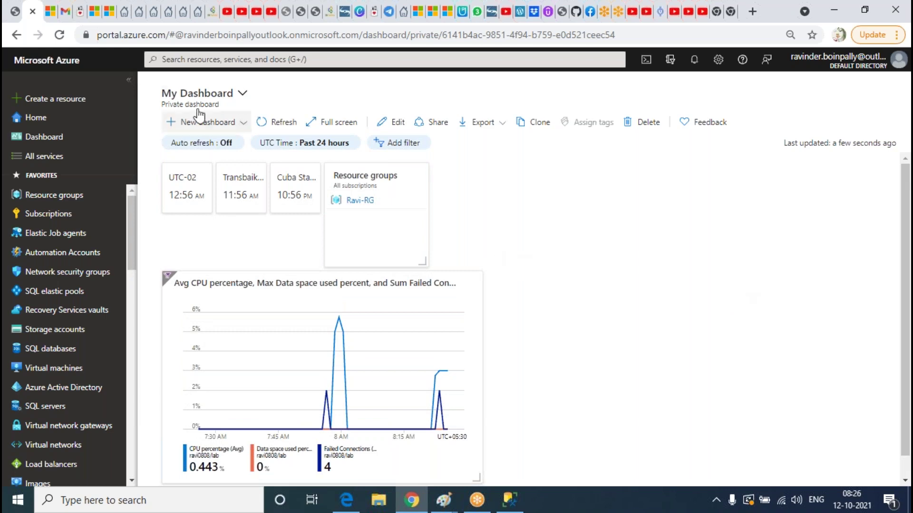
left_click(16, 12)
scroll(568, 314, "down", 2)
scroll(568, 314, "up", 1)
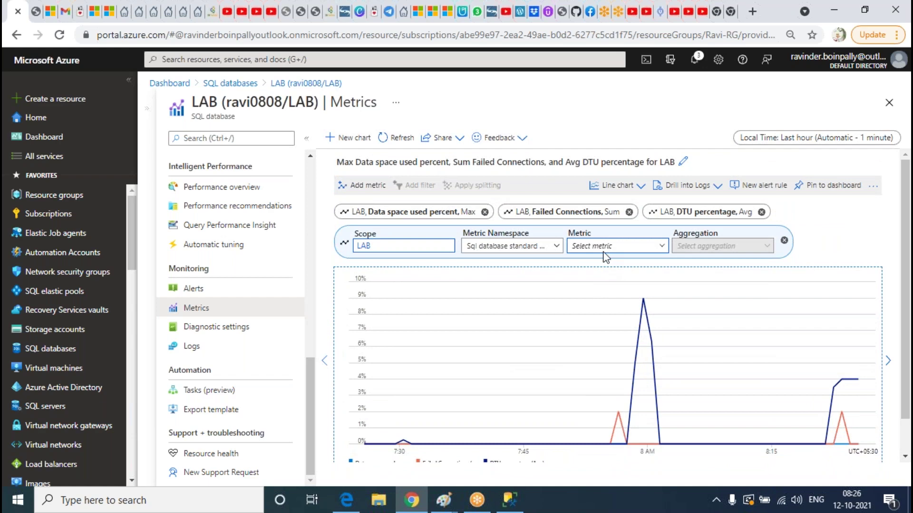
scroll(600, 317, "down", 1)
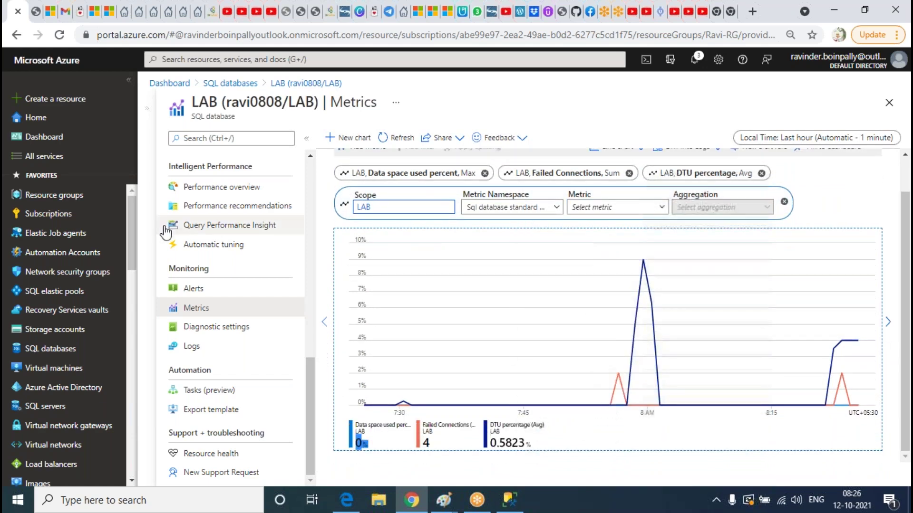
left_click(37, 17)
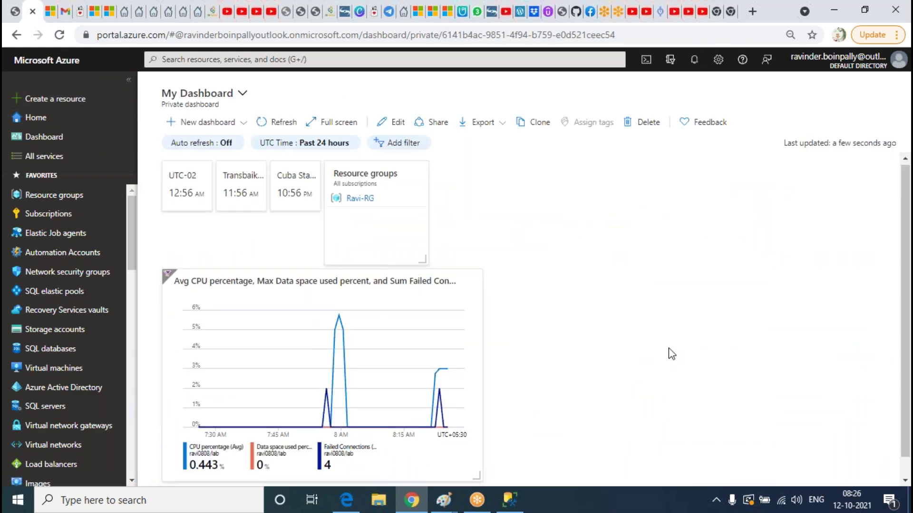
scroll(671, 354, "down", 1)
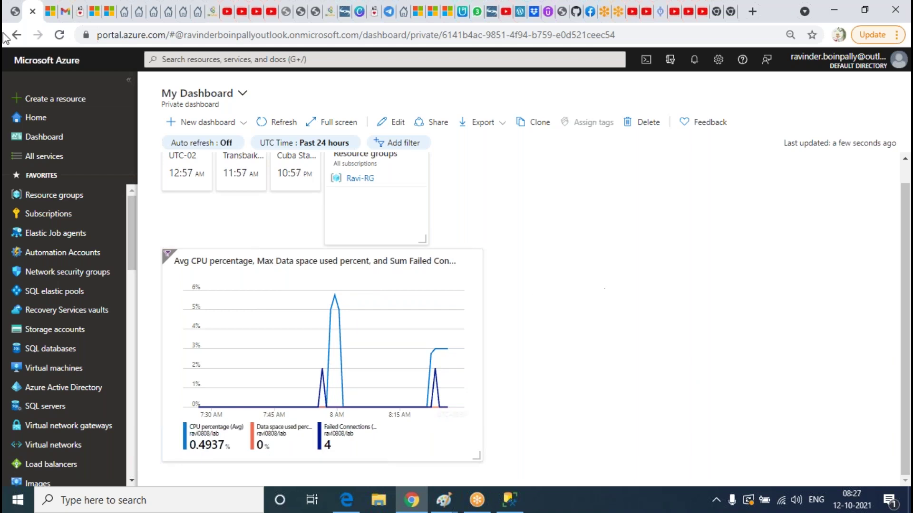
Set the LAB metrics chart time range to Last 4 hours
left_click(15, 12)
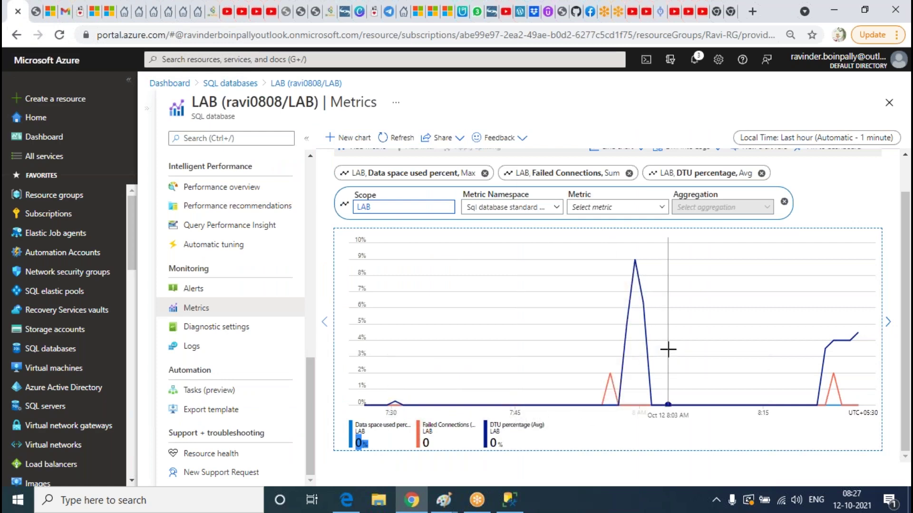
scroll(479, 237, "up", 1)
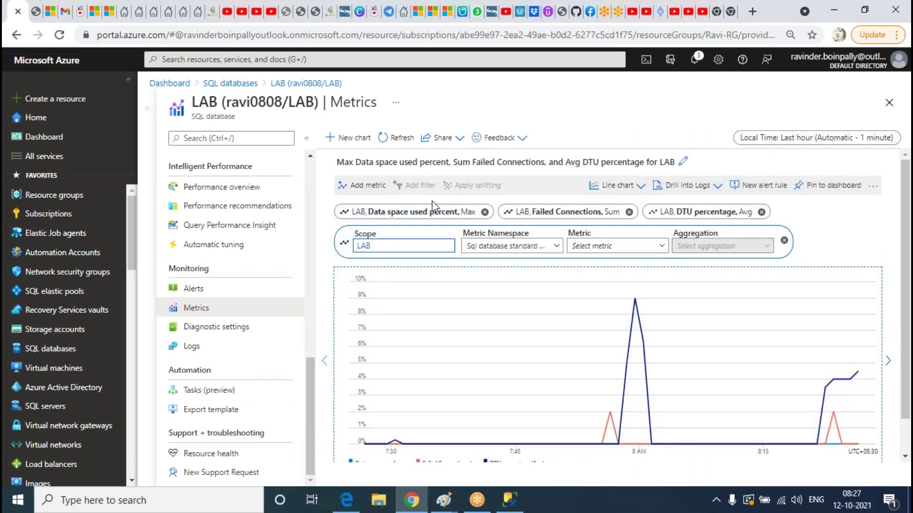
scroll(796, 373, "down", 1)
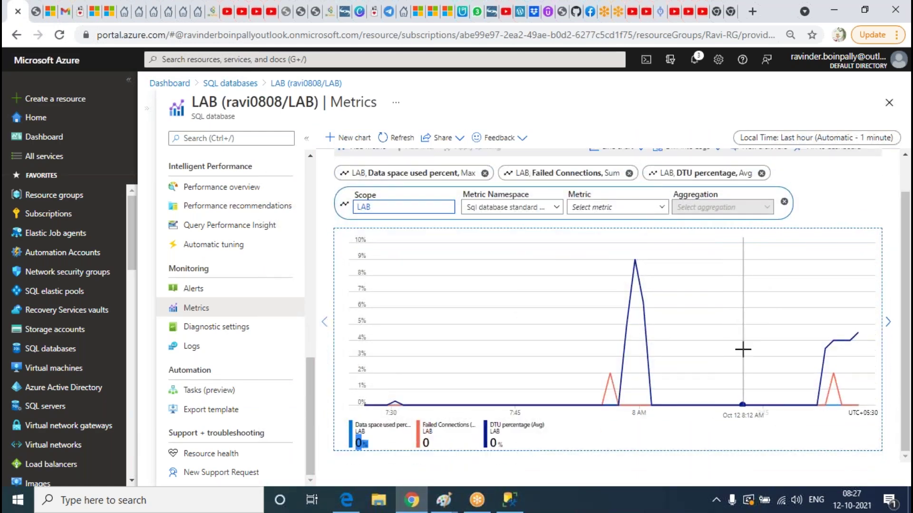
scroll(742, 349, "up", 1)
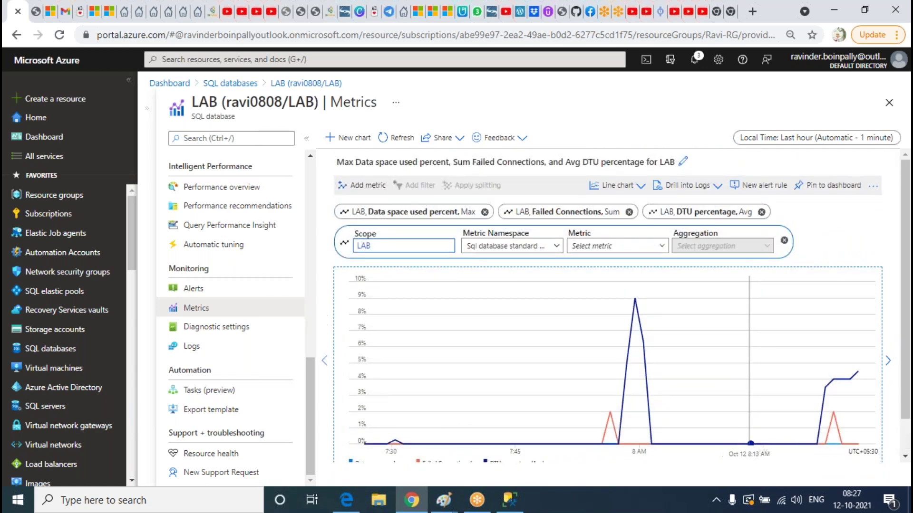
left_click(829, 137)
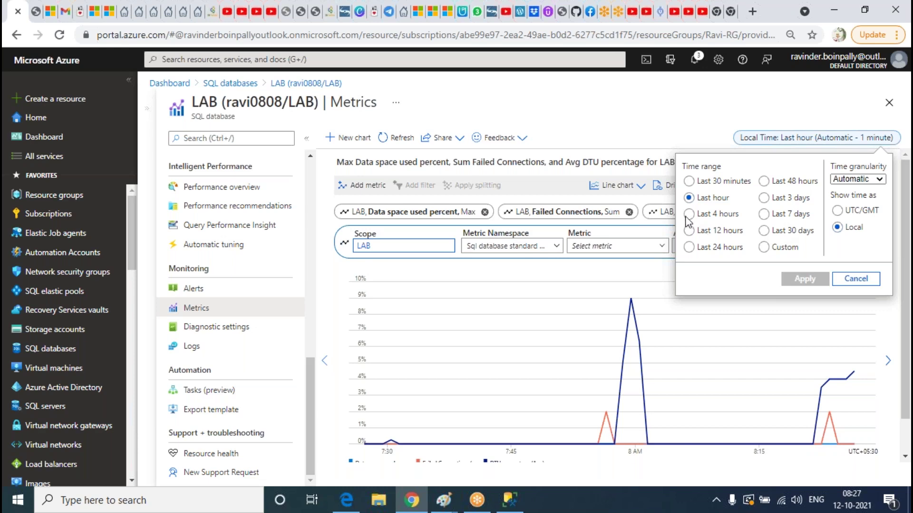
left_click(689, 214)
left_click(804, 279)
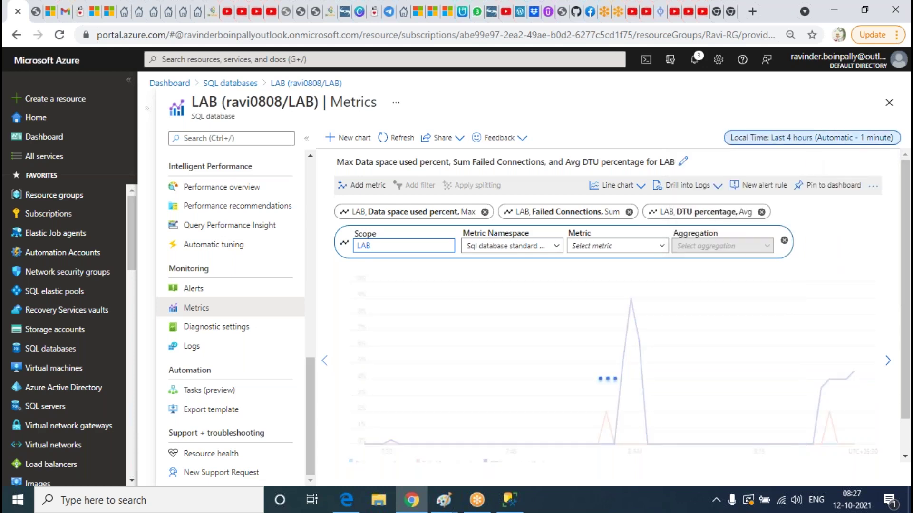
scroll(785, 318, "down", 2)
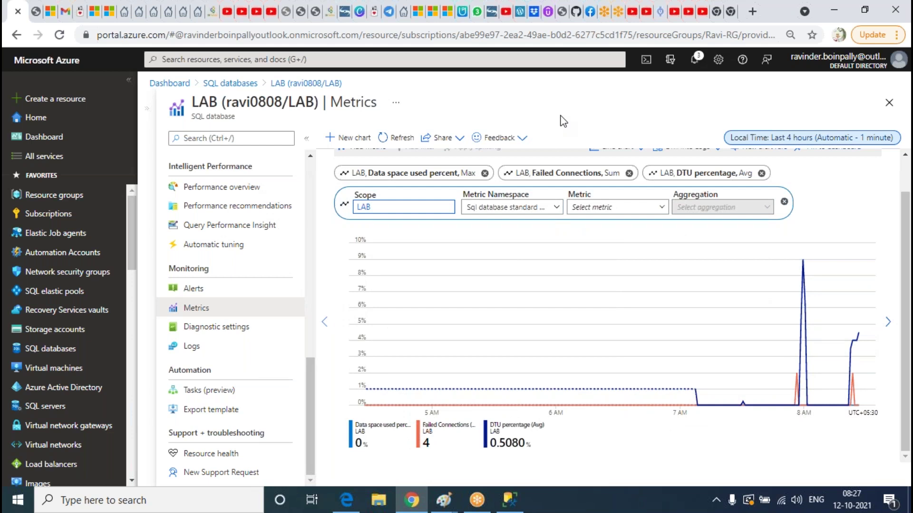
Check LAB's Alerts and the portal notifications, then return to a blank Metrics chart
left_click(193, 289)
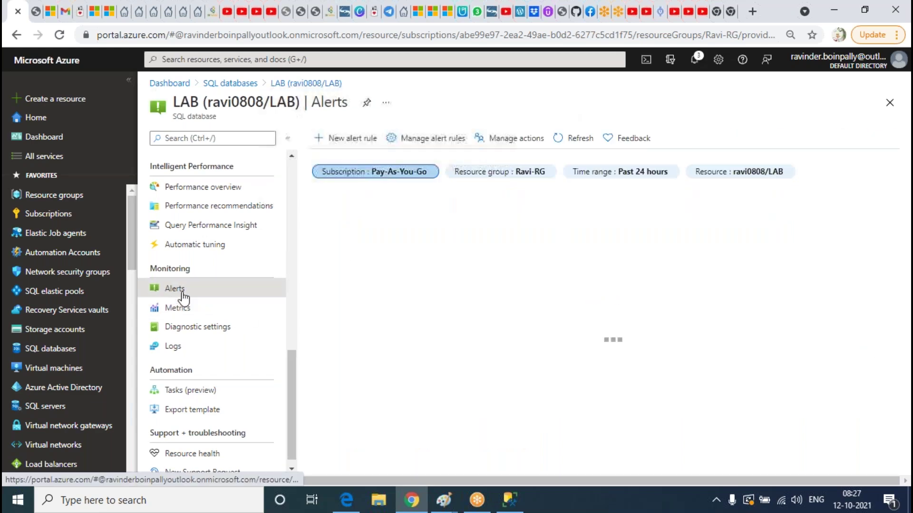
left_click(179, 309)
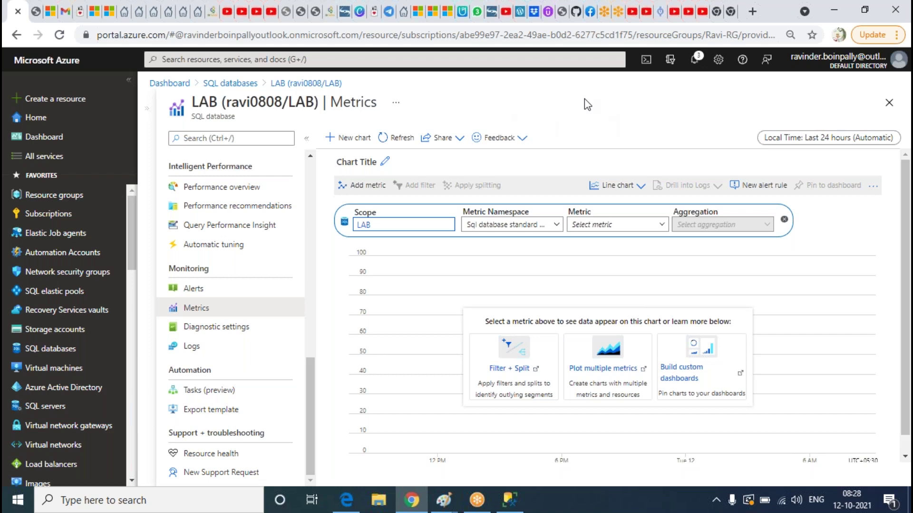
left_click(695, 61)
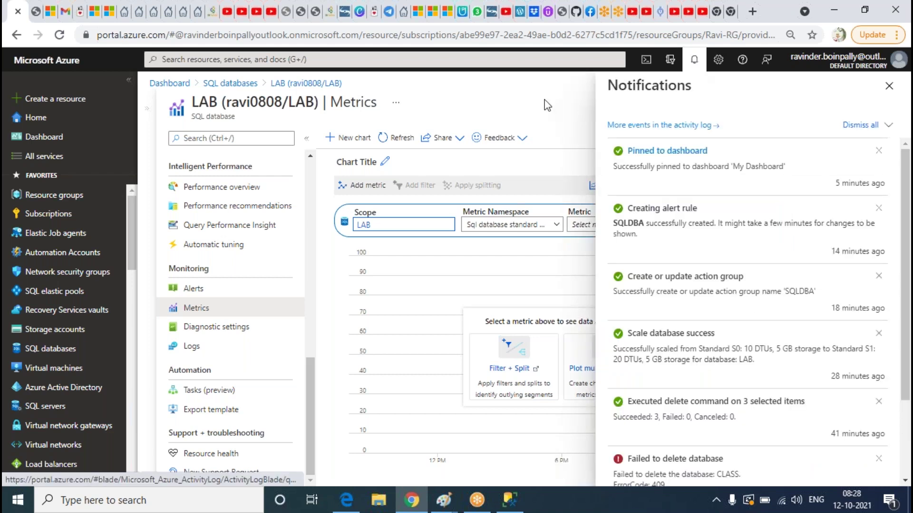
left_click(889, 85)
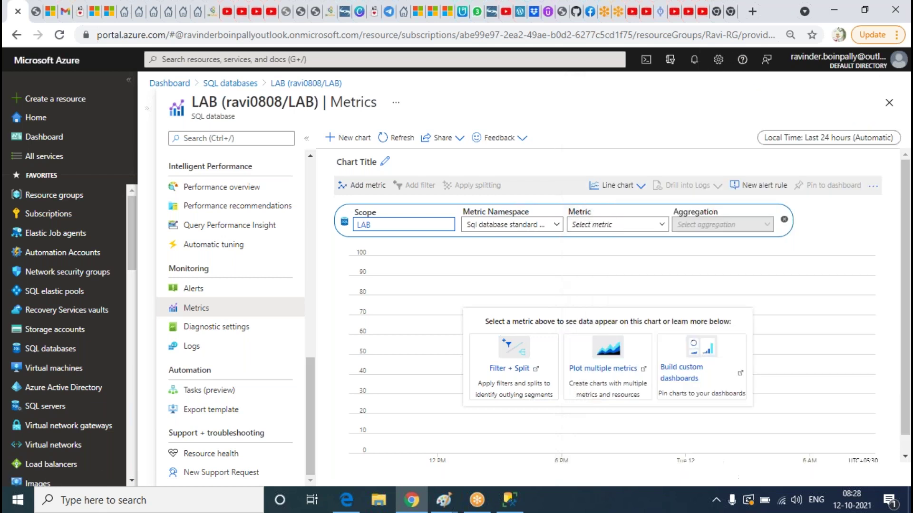
left_click(187, 290)
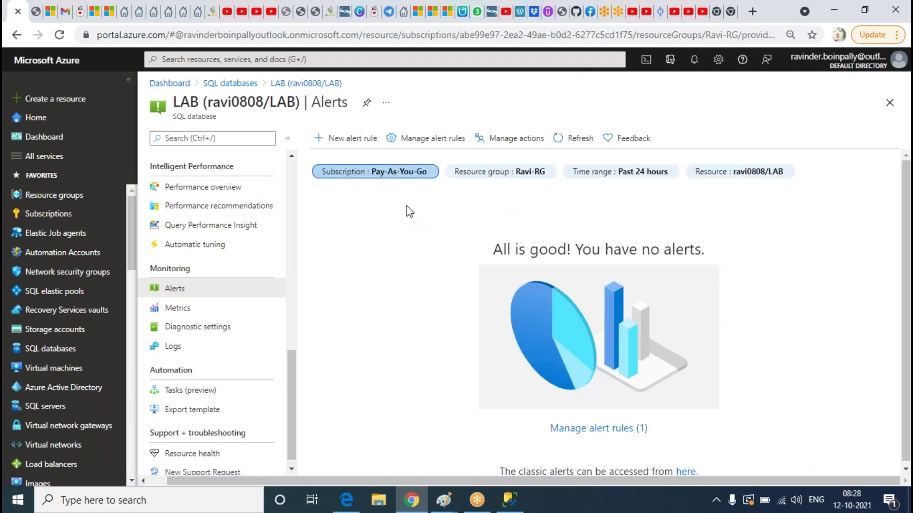
left_click(178, 309)
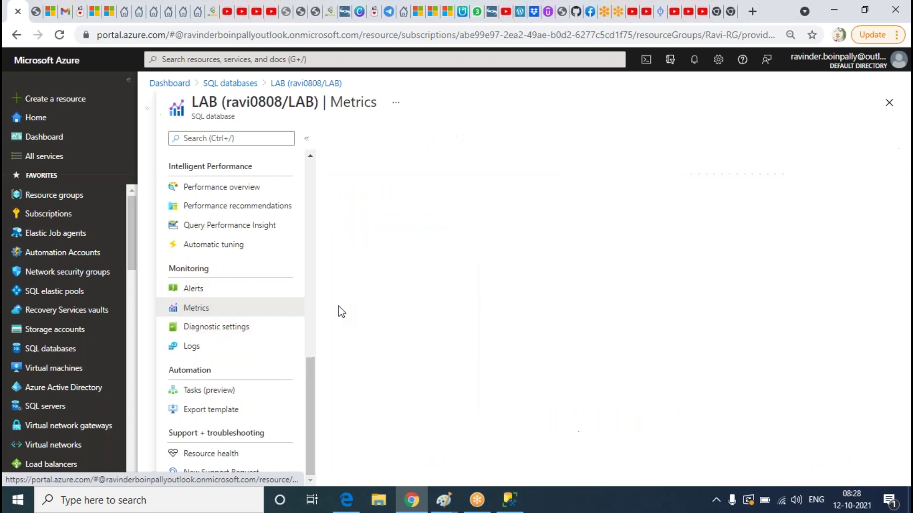
left_click(465, 299)
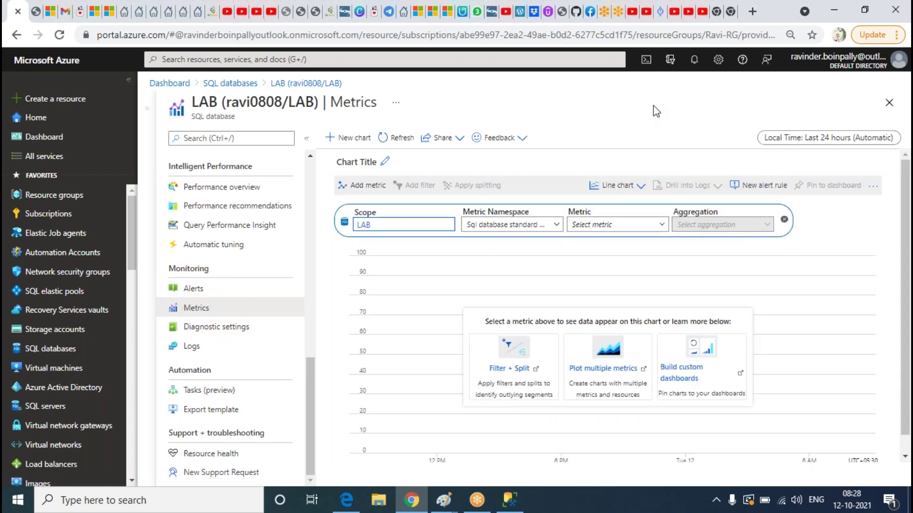